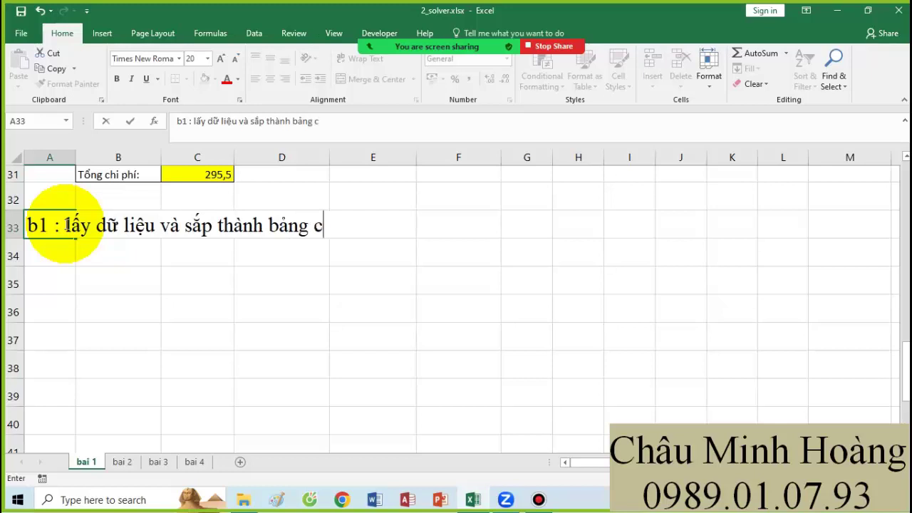
Complete the note in cell A33 as "b1 : lấy dữ liệu và sắp thành bảng cho hợp lý"
{"action": "type", "text": "l"}
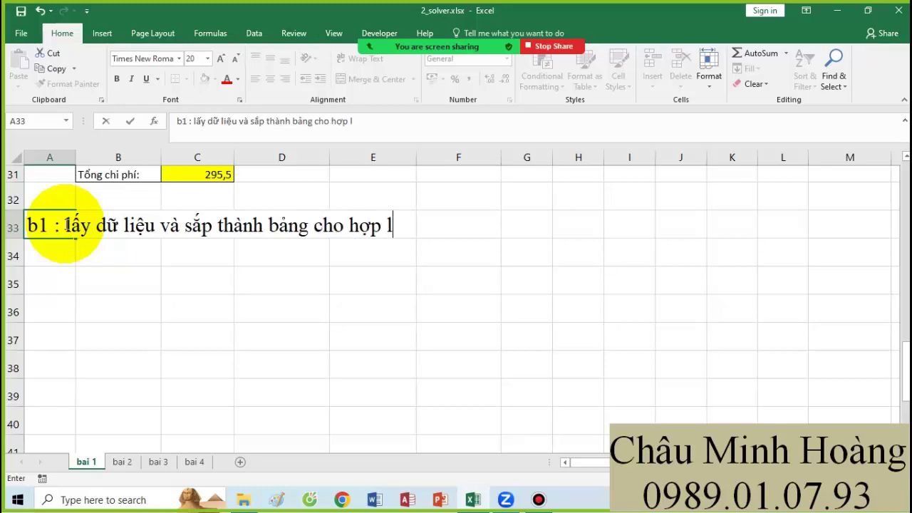
{"action": "type", "text": "ý"}
{"action": "key", "text": "Return"}
Enter the note "b2 : giả sử số liệu được hỏi nhiều nhất (số lượng, khối lượng…)" in cell A34
{"action": "type", "text": "b2"}
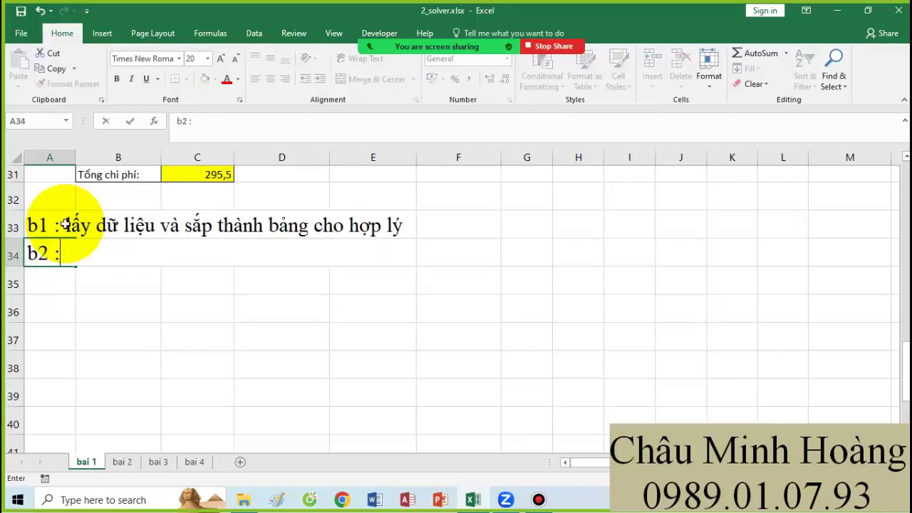
{"action": "type", "text": " : giả s"}
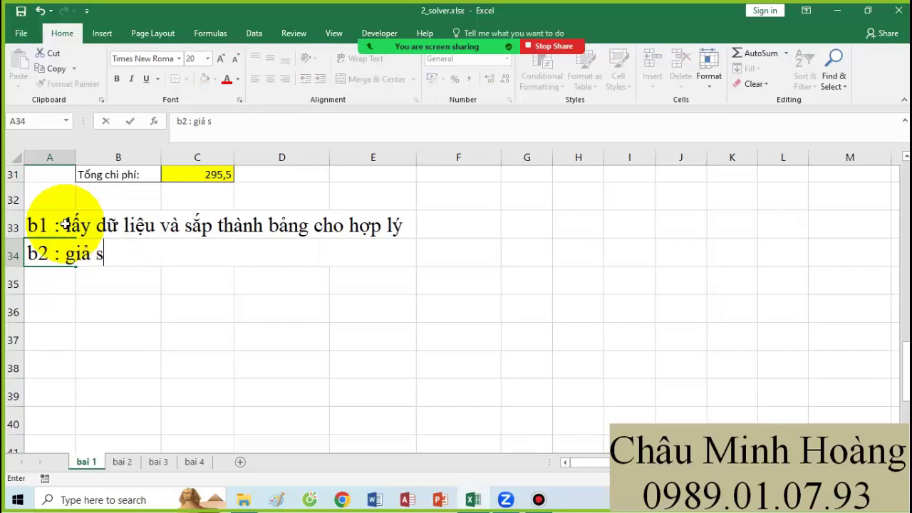
{"action": "type", "text": "ử số lie"}
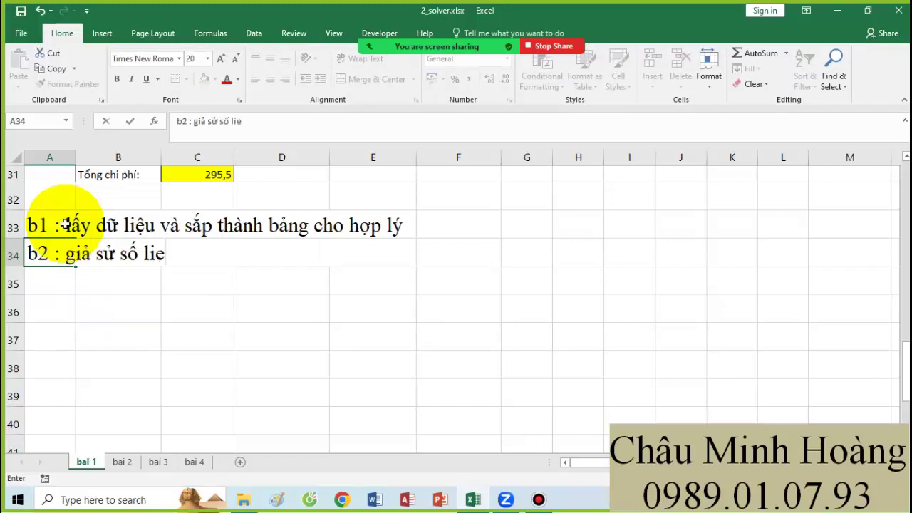
{"action": "key", "text": "BackSpace"}
{"action": "type", "text": "ệu được ho"}
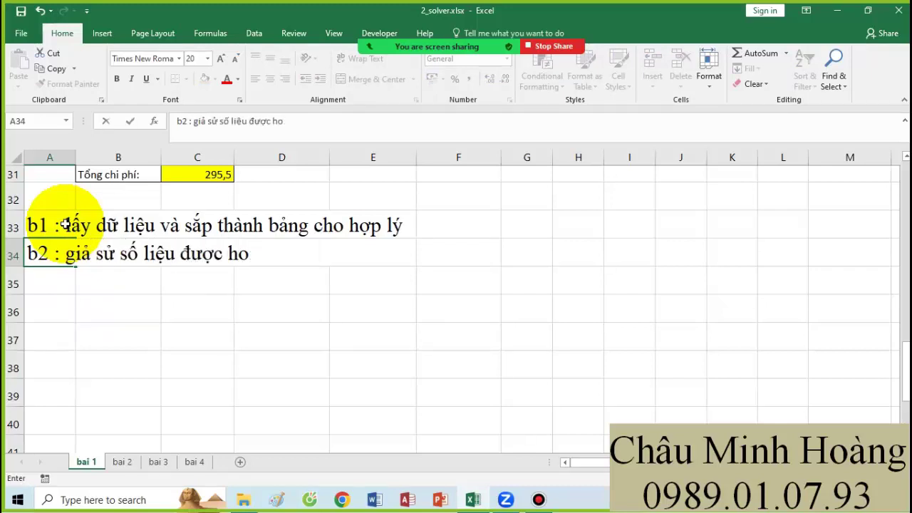
{"action": "key", "text": "BackSpace"}
{"action": "type", "text": "ỏi nhiều nhất"}
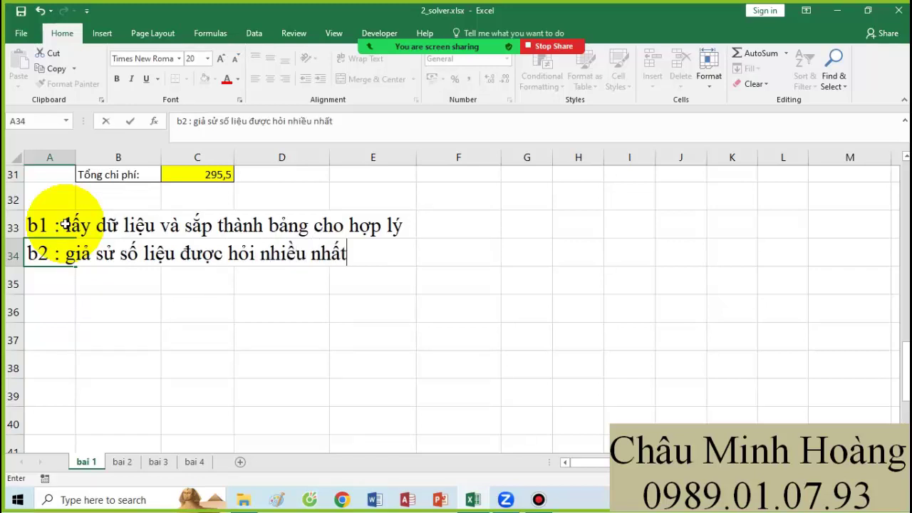
{"action": "type", "text": " (soo"}
{"action": "key", "text": "BackSpace"}
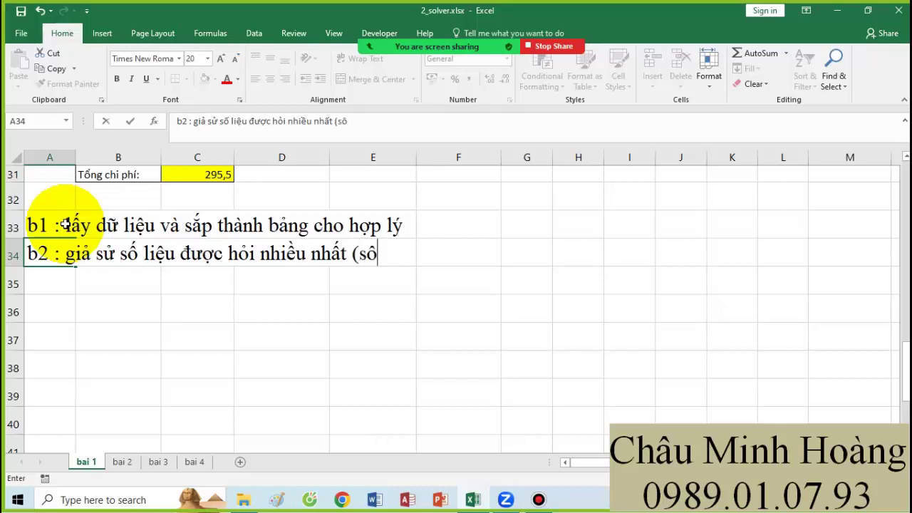
{"action": "type", "text": "k"}
{"action": "key", "text": "BackSpace"}
{"action": "type", "text": "luowngj, khooi"}
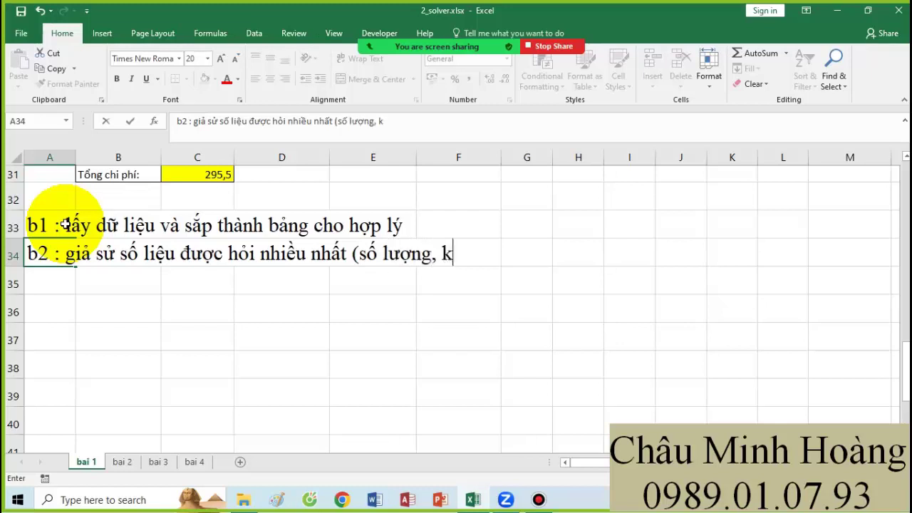
{"action": "type", "text": "s luowngj"}
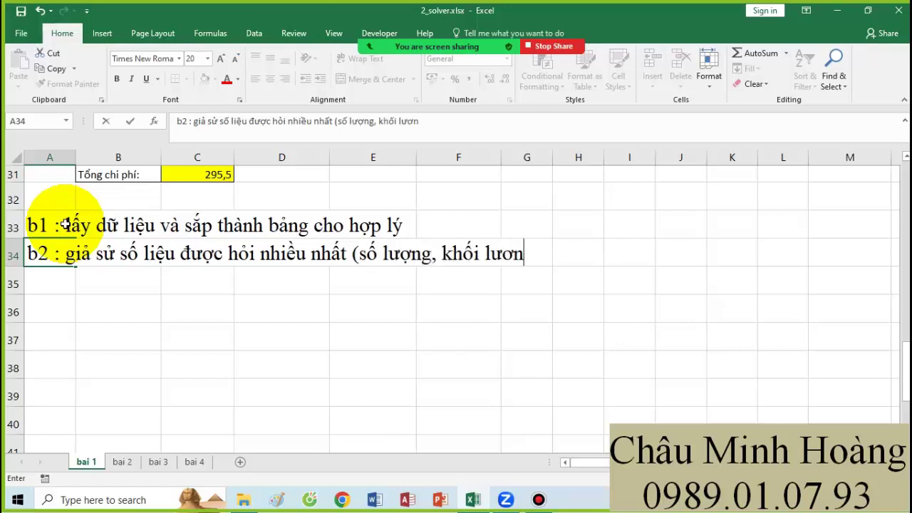
{"action": "type", "text": "...)"}
{"action": "key", "text": "Return"}
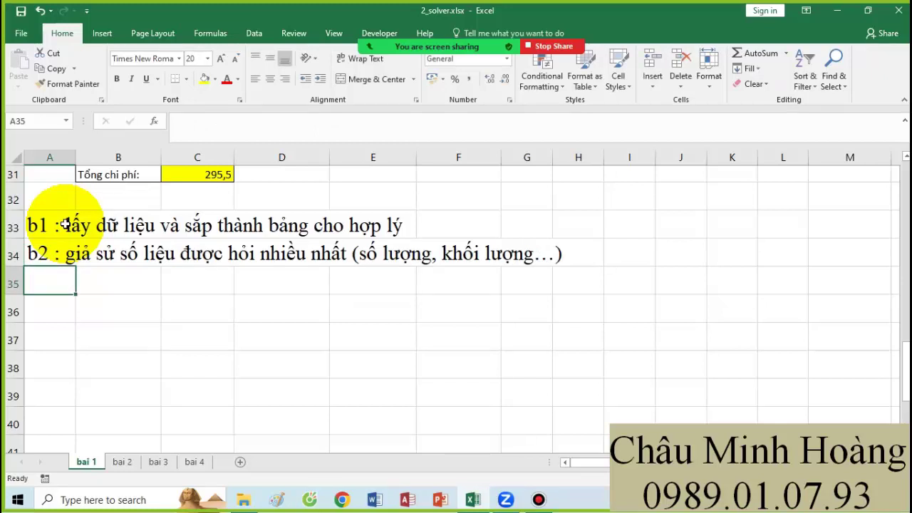
Enter the note "b3 : tính cái được hỏi còn lại ( lợi nhuận, doanh thu, chi phí…)" in cell A35
{"action": "type", "text": "b3 : ti"}
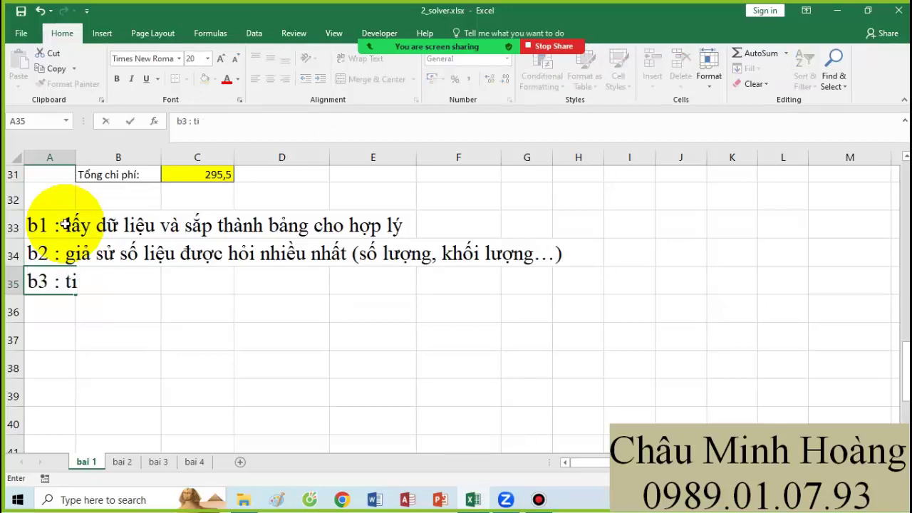
{"action": "type", "text": "nhs cais được hỏi co"}
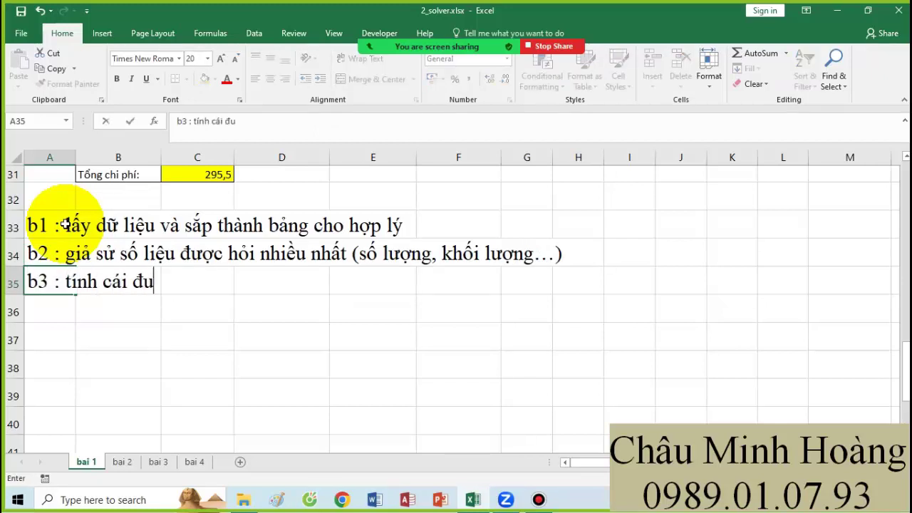
{"action": "type", "text": "nf laj"}
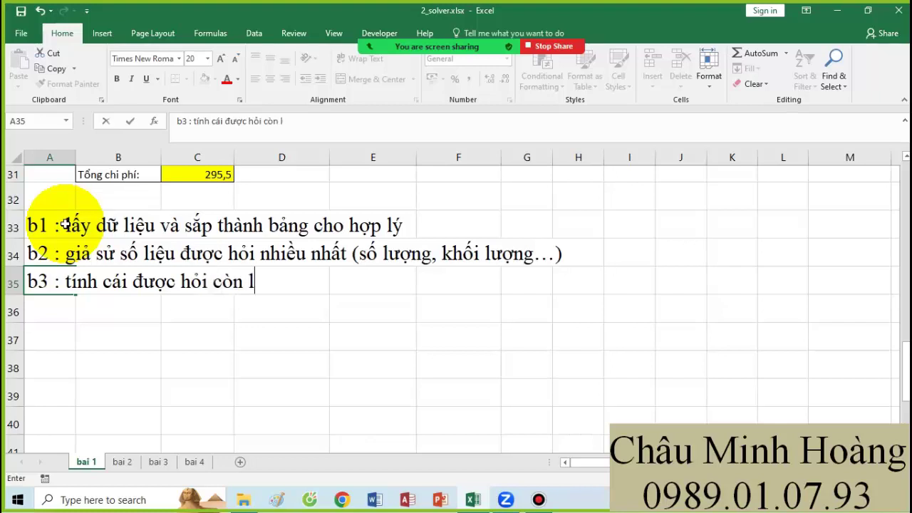
{"action": "type", "text": "i ( loi"}
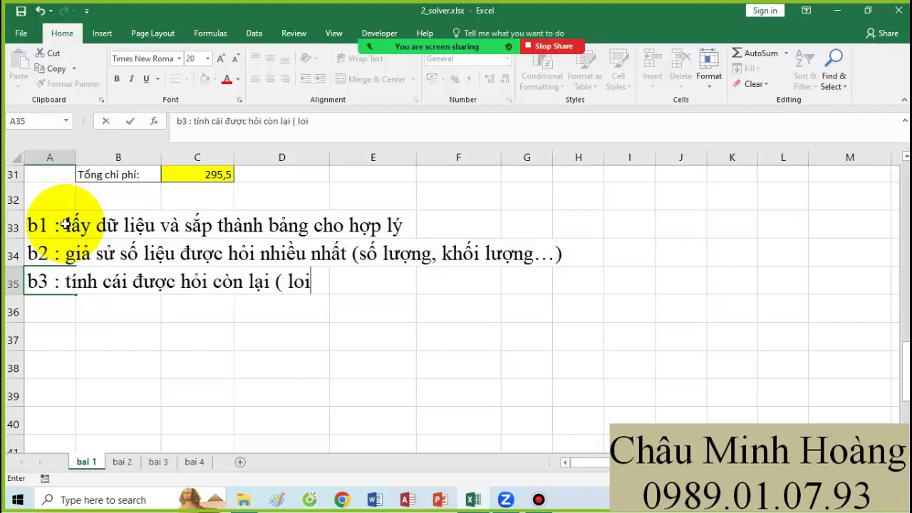
{"action": "type", "text": "wj nhuanaj,"}
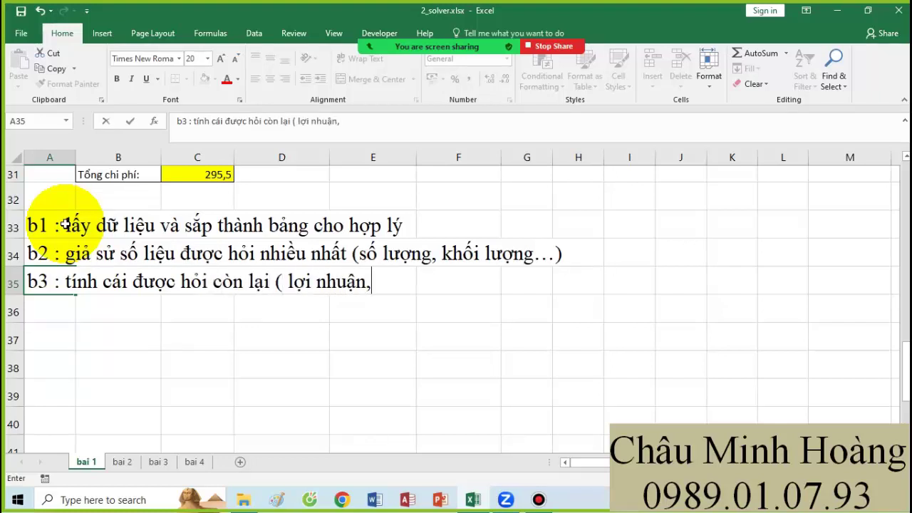
{"action": "type", "text": " doanh thu, "}
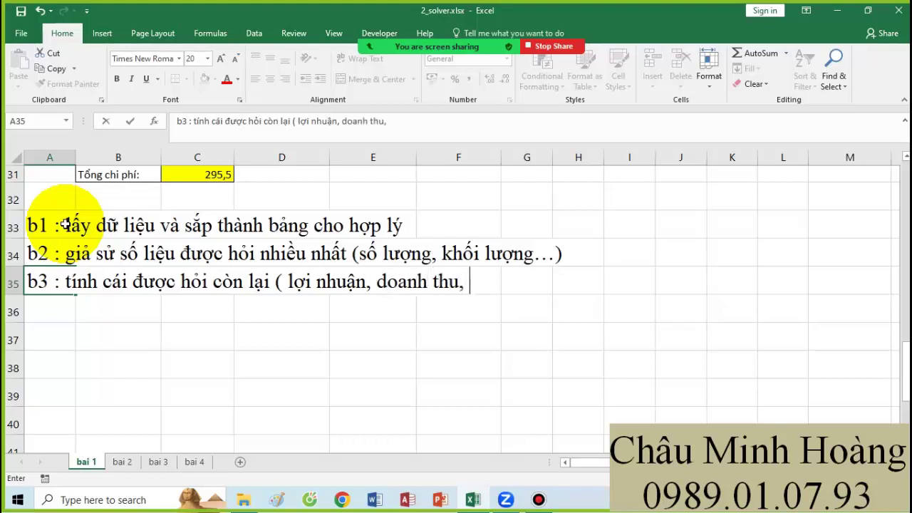
{"action": "type", "text": "chi phis"}
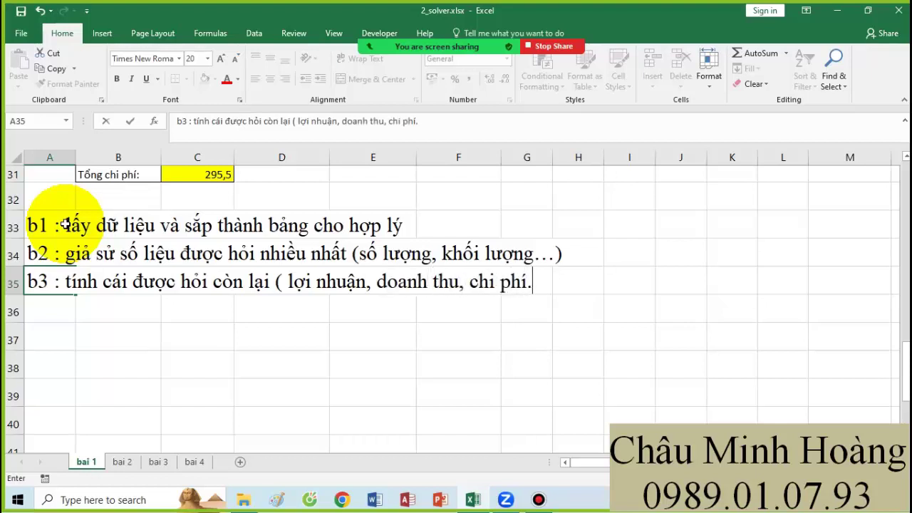
{"action": "type", "text": "...)"}
{"action": "key", "text": "Return"}
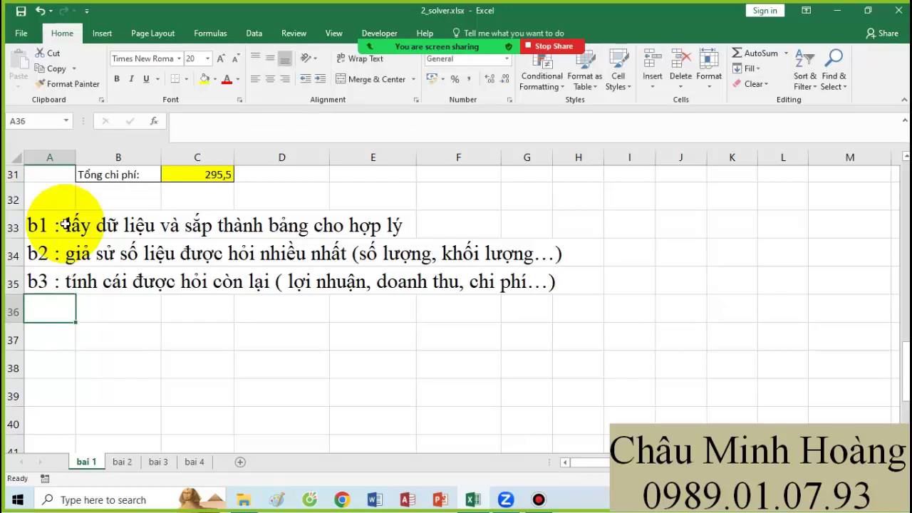
Enter the note "b4 : xây dựng điều kiện, ghi rõ ra" in cell A36
{"action": "type", "text": "b4 :"}
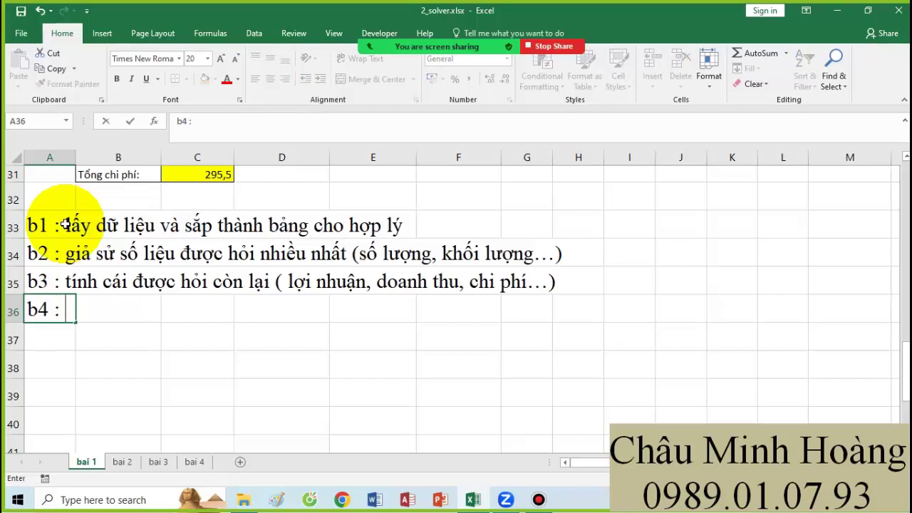
{"action": "type", "text": " xây "}
{"action": "type", "text": "dựng đie"}
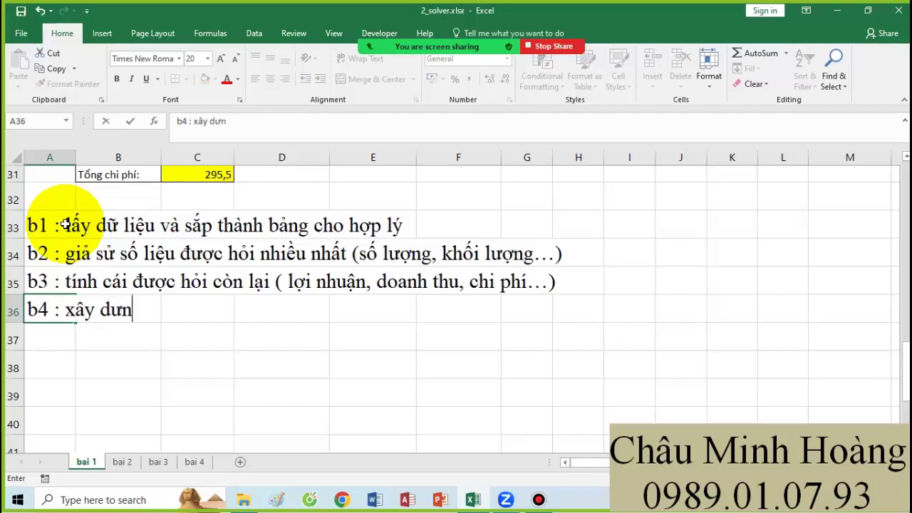
{"action": "type", "text": "uw"}
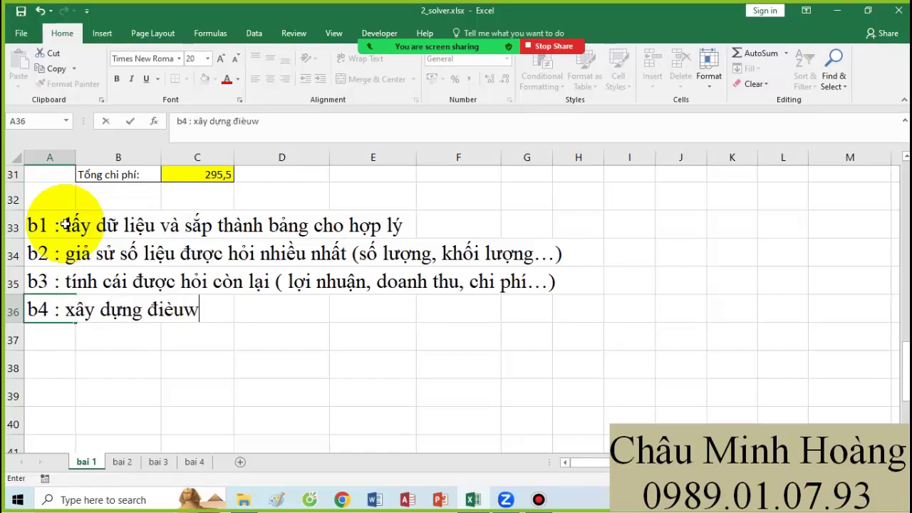
{"action": "type", "text": "f"}
{"action": "key", "text": "BackSpace"}
{"action": "key", "text": "BackSpace"}
{"action": "key", "text": "BackSpace"}
{"action": "key", "text": "BackSpace"}
{"action": "key", "text": "BackSpace"}
{"action": "key", "text": "BackSpace"}
{"action": "key", "text": "BackSpace"}
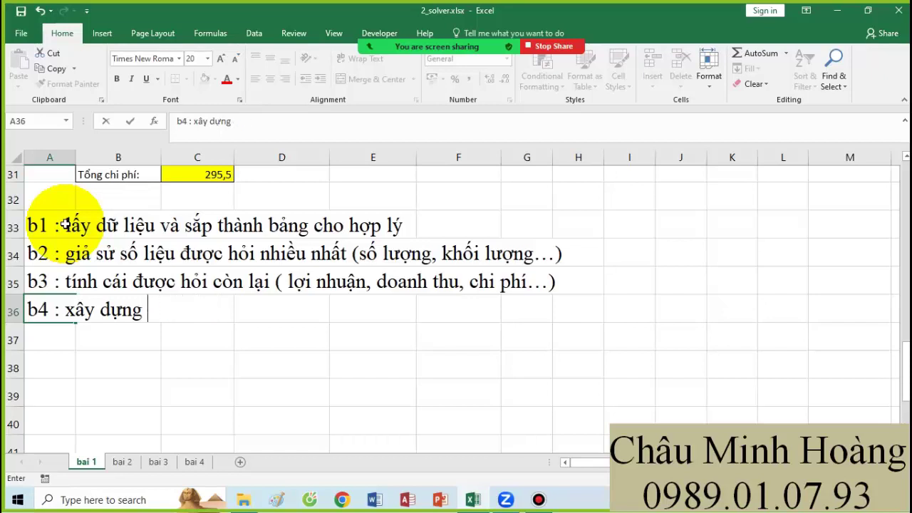
{"action": "type", "text": "điều kiện"}
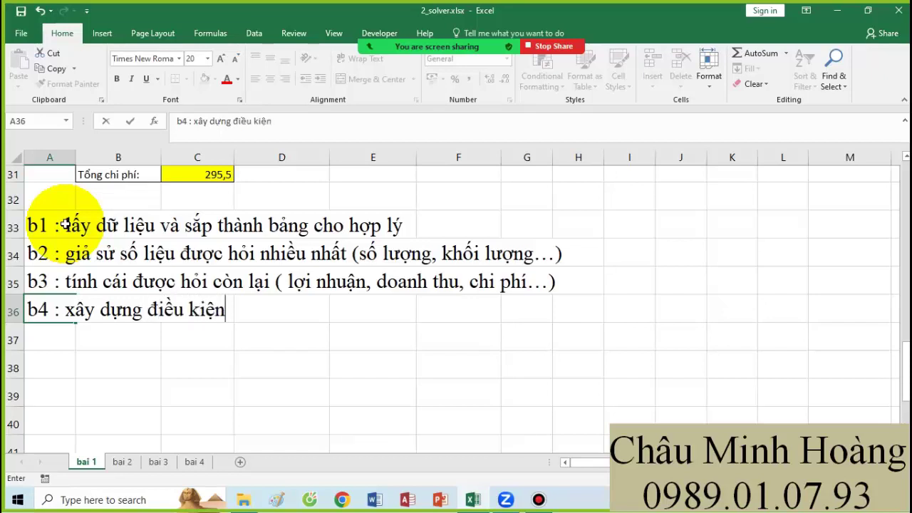
{"action": "type", "text": ", ghi rõ ra"}
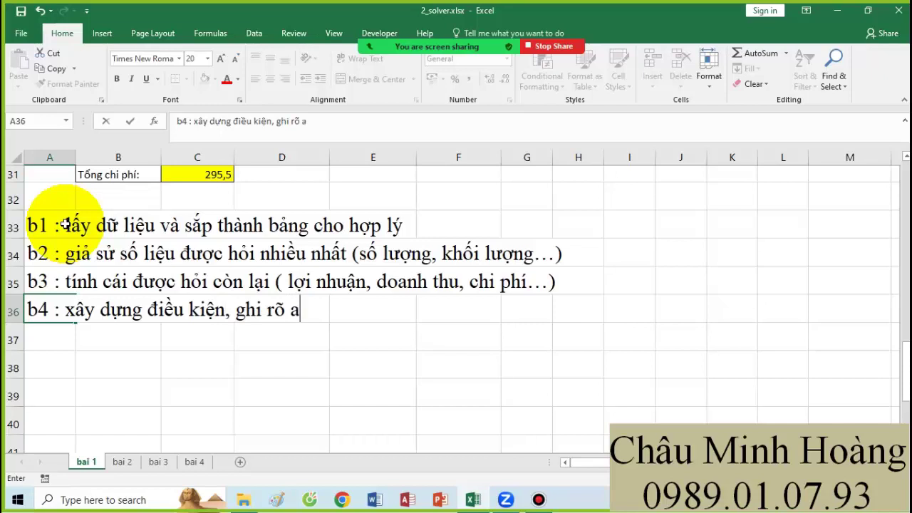
{"action": "key", "text": "BackSpace"}
{"action": "type", "text": "ra"}
{"action": "key", "text": "Return"}
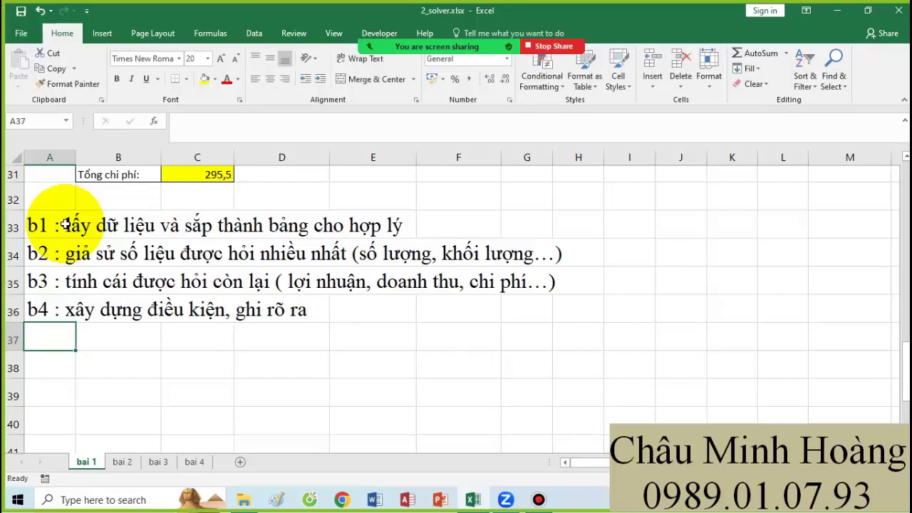
Enter the notes "b5 : chạy solver" in cell A37 and "b6: kết luận" in cell A38
{"action": "type", "text": "b5"}
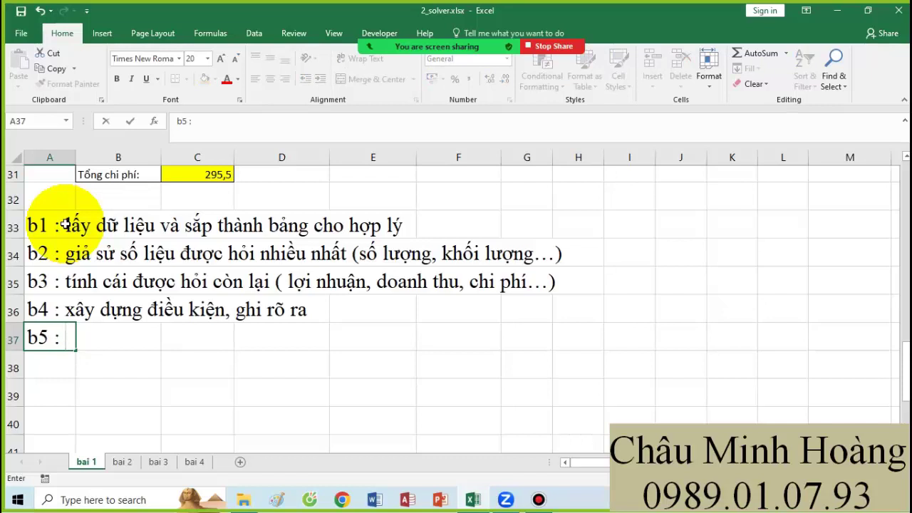
{"action": "type", "text": " : chạy solver"}
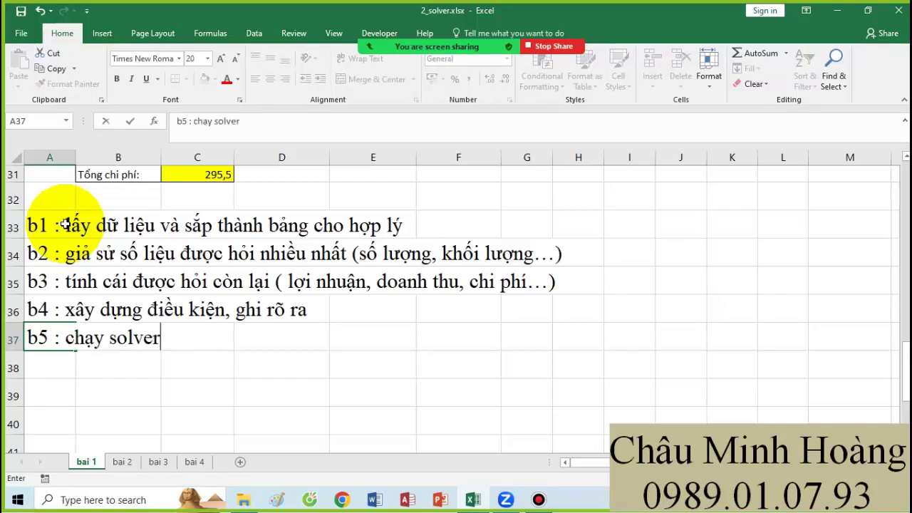
{"action": "key", "text": "Return"}
{"action": "type", "text": "b"}
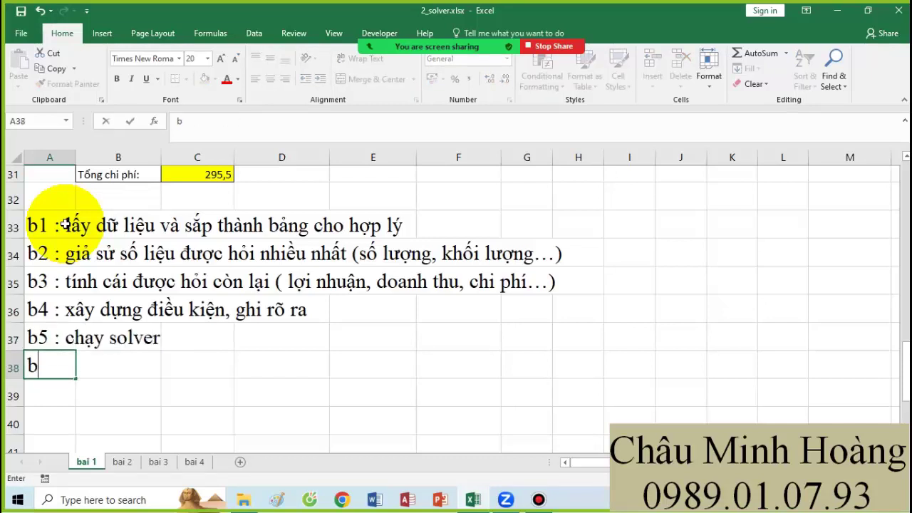
{"action": "type", "text": "6: kết luân"}
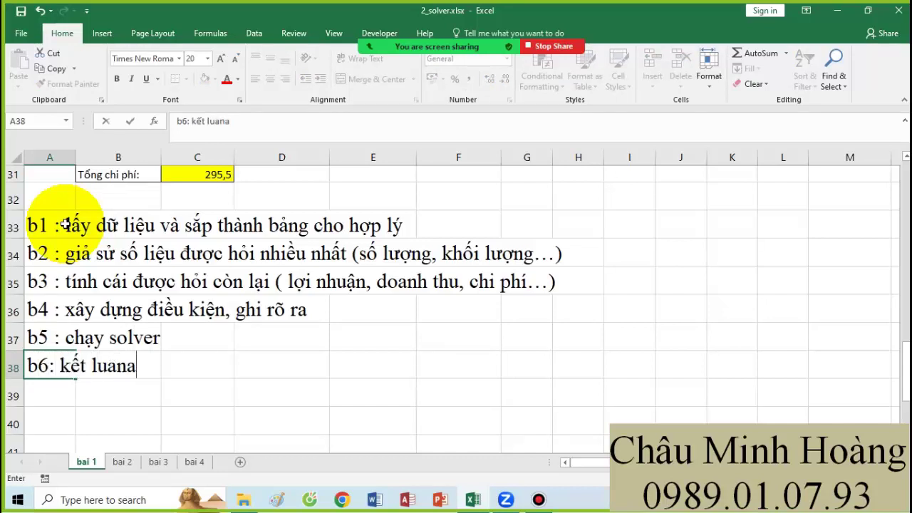
{"action": "key", "text": "BackSpace"}
{"action": "type", "text": "j"}
{"action": "left_click_drag", "start_coordinate": [64, 224], "coordinate": [399, 220]}
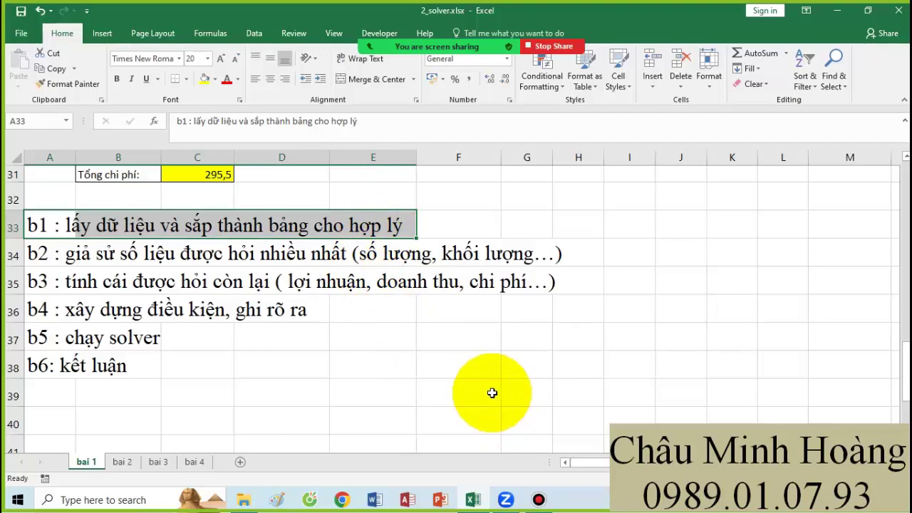
{"action": "left_click", "coordinate": [538, 499]}
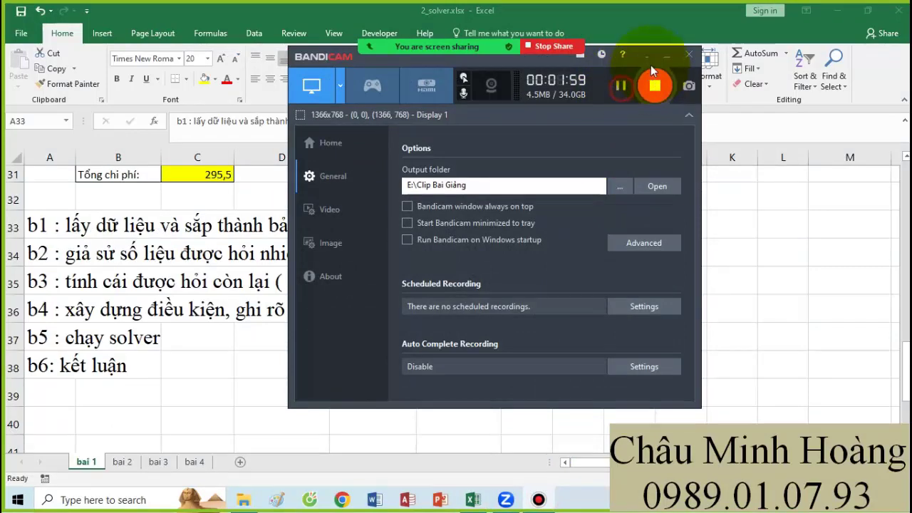
{"action": "left_click", "coordinate": [666, 55]}
{"action": "left_click", "coordinate": [265, 369]}
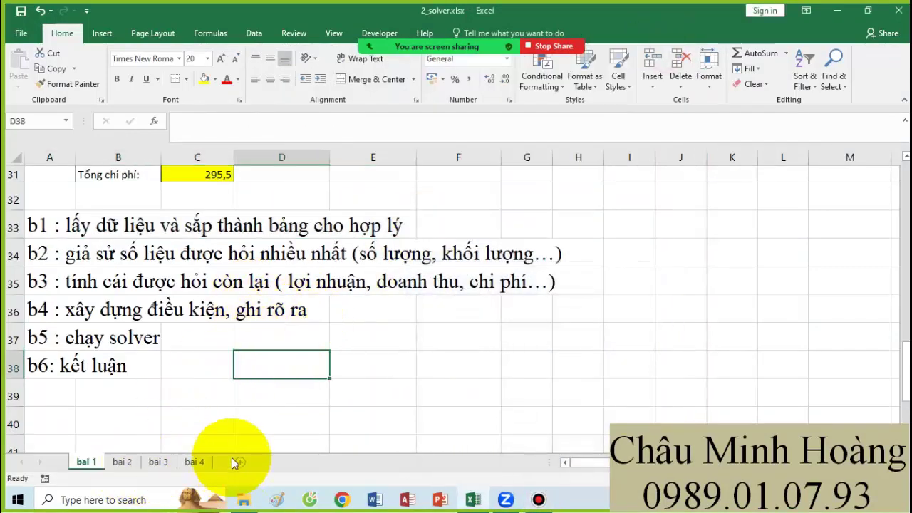
{"action": "left_click", "coordinate": [453, 367]}
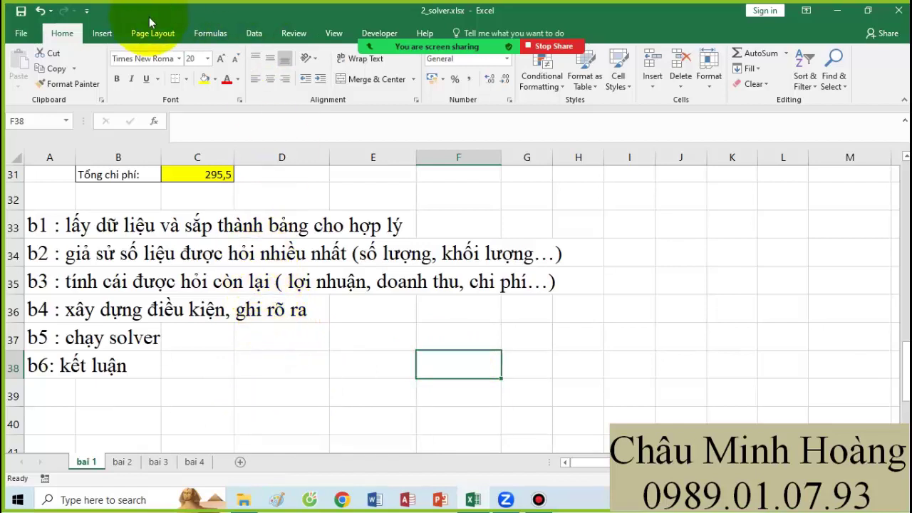
Open the Excel Add-ins manager from the program options and accept it with Analysis ToolPak and Solver Add-in ticked
{"action": "left_click", "coordinate": [21, 33]}
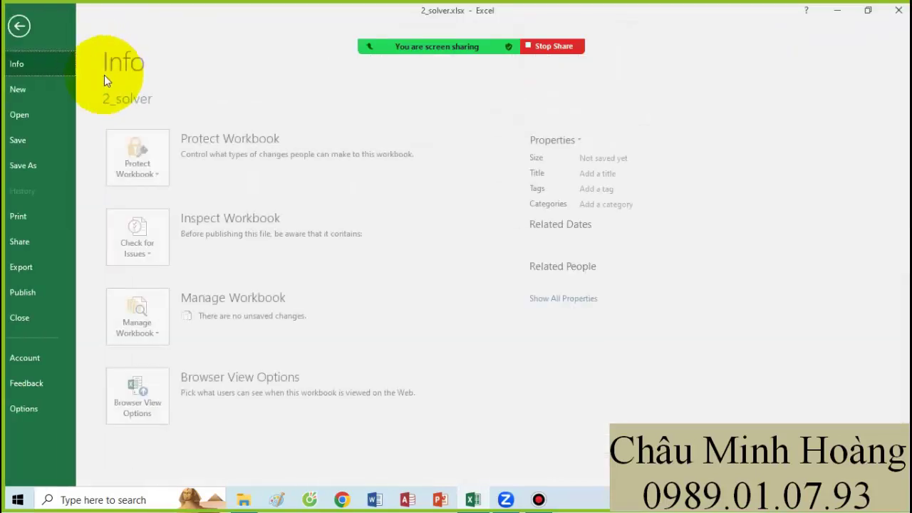
{"action": "left_click", "coordinate": [47, 408]}
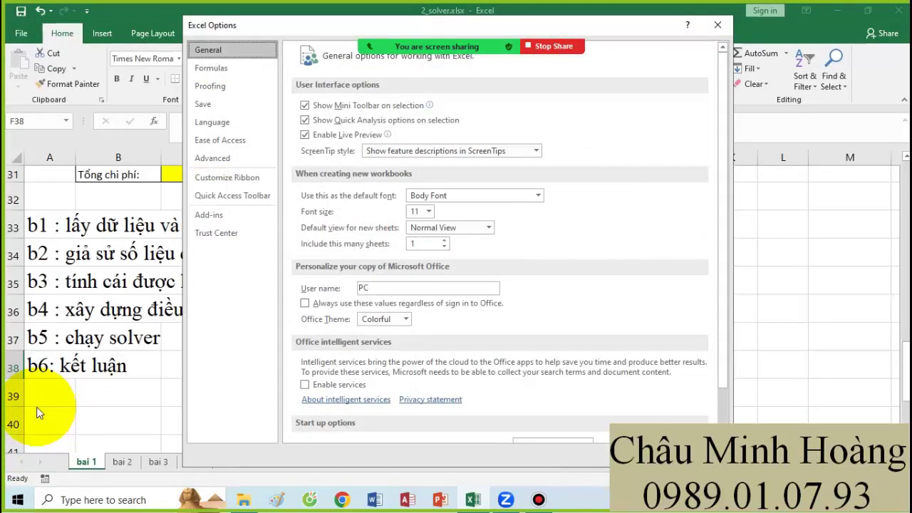
{"action": "left_click", "coordinate": [227, 220]}
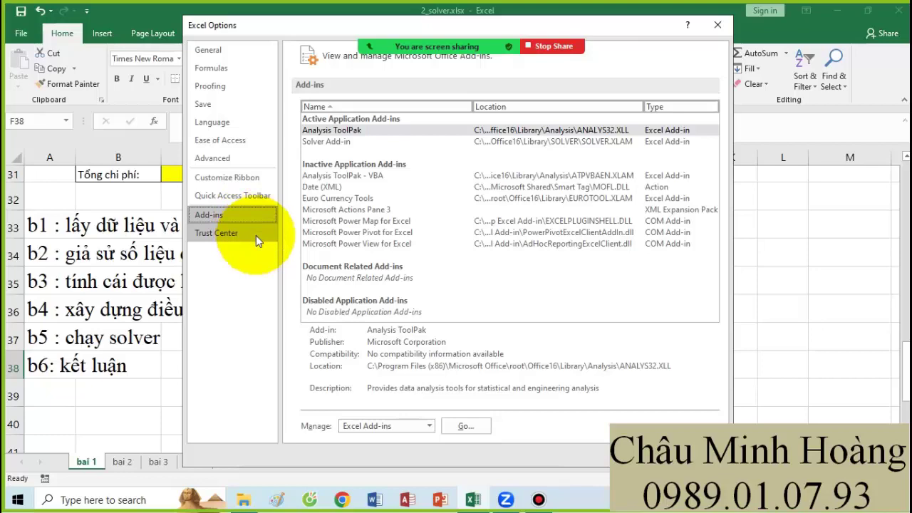
{"action": "left_click", "coordinate": [482, 425]}
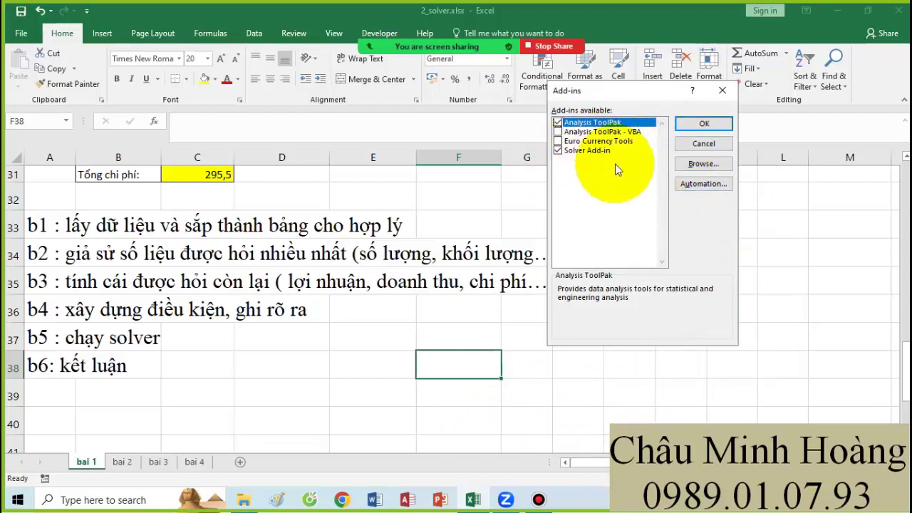
{"action": "left_click", "coordinate": [705, 126]}
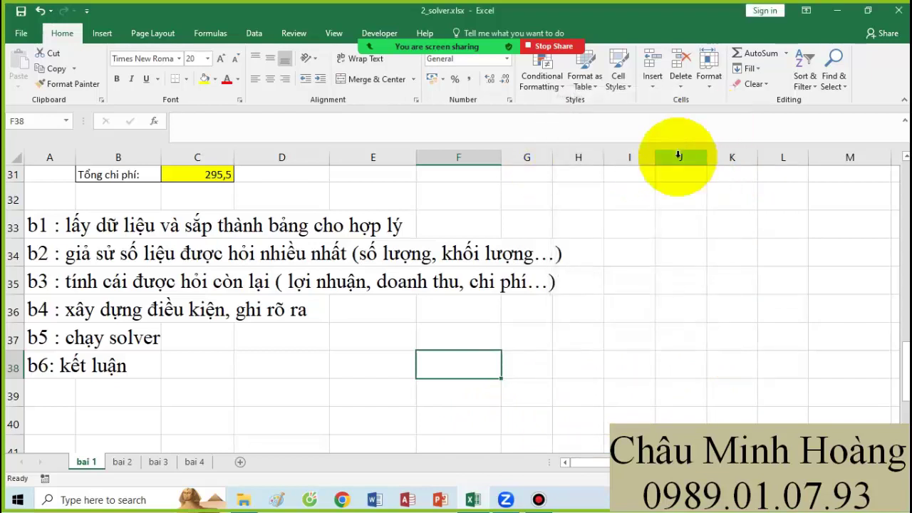
Show the data commands and locate the Solver tool in the Analyze group
{"action": "left_click", "coordinate": [362, 157]}
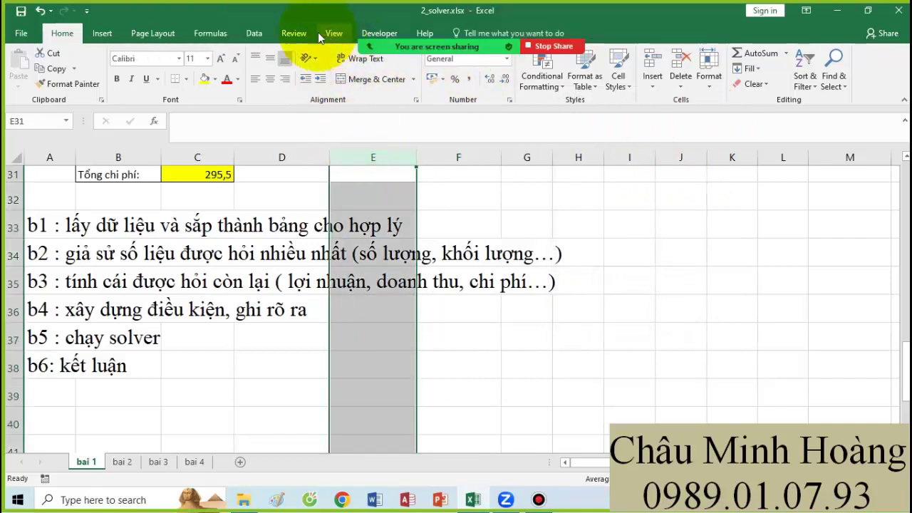
{"action": "left_click", "coordinate": [253, 33]}
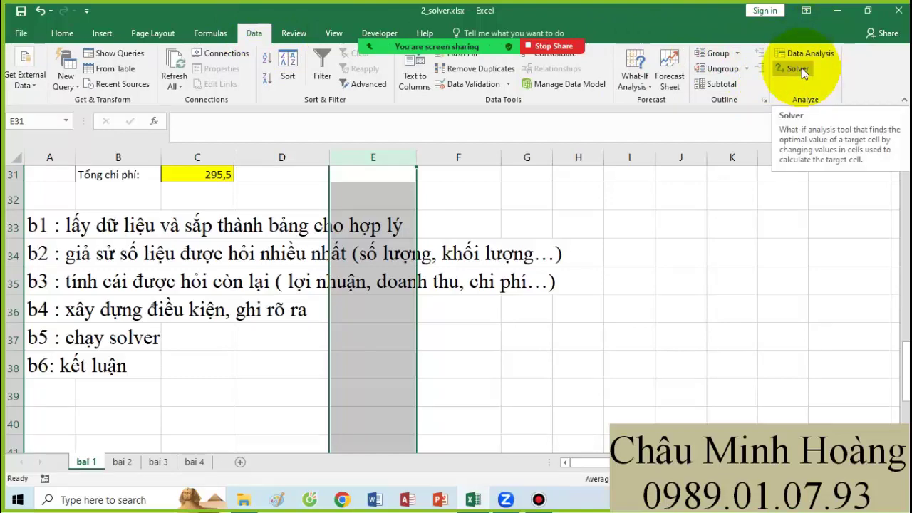
{"action": "left_click", "coordinate": [671, 270]}
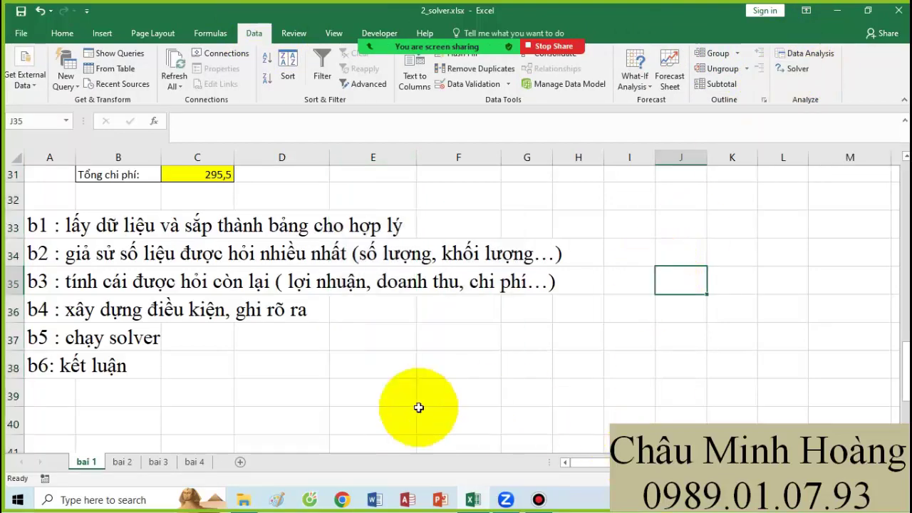
Review the problem data on sheet bai 1: the Coca and Pepsi totals, minimum quantities in bảng 1, unit costs in bảng 2 and the constraints
{"action": "scroll", "coordinate": [418, 408], "scroll_direction": "up", "scroll_amount": 10}
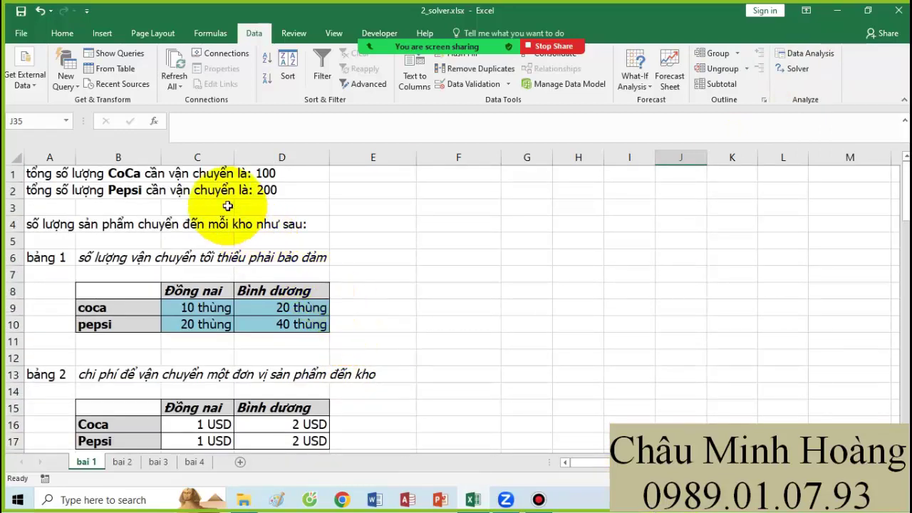
{"action": "left_click_drag", "start_coordinate": [36, 173], "coordinate": [279, 173]}
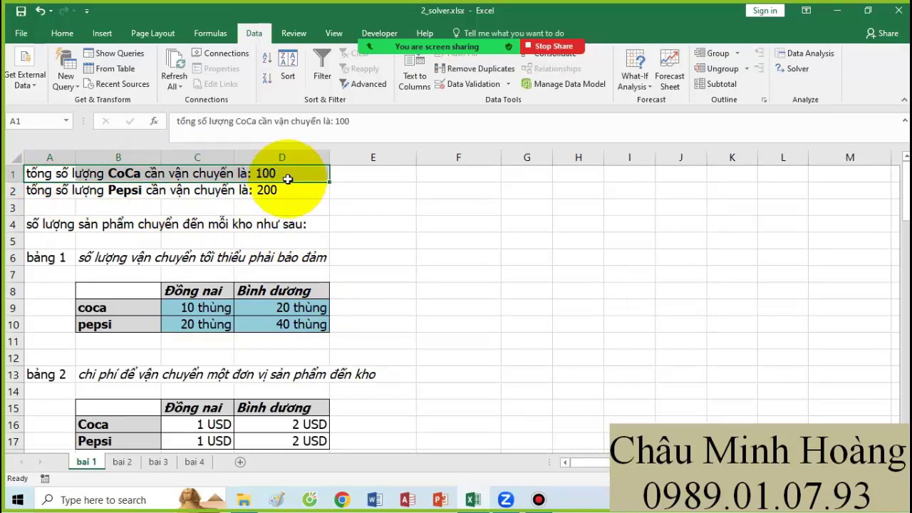
{"action": "left_click_drag", "start_coordinate": [27, 190], "coordinate": [296, 191]}
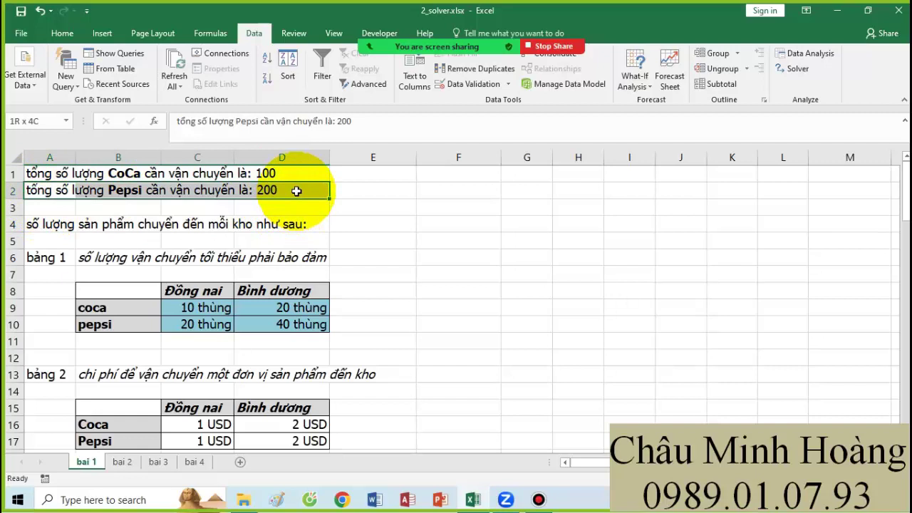
{"action": "scroll", "coordinate": [152, 264], "scroll_direction": "down", "scroll_amount": 1}
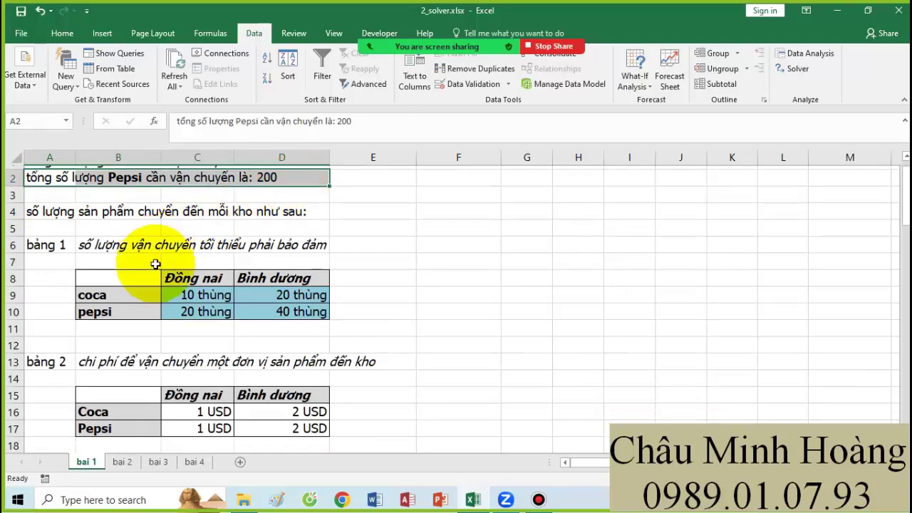
{"action": "left_click_drag", "start_coordinate": [175, 257], "coordinate": [204, 254]}
{"action": "left_click", "coordinate": [178, 257]}
{"action": "left_click", "coordinate": [274, 276]}
{"action": "left_click_drag", "start_coordinate": [206, 373], "coordinate": [306, 391]}
{"action": "scroll", "coordinate": [274, 367], "scroll_direction": "down", "scroll_amount": 2}
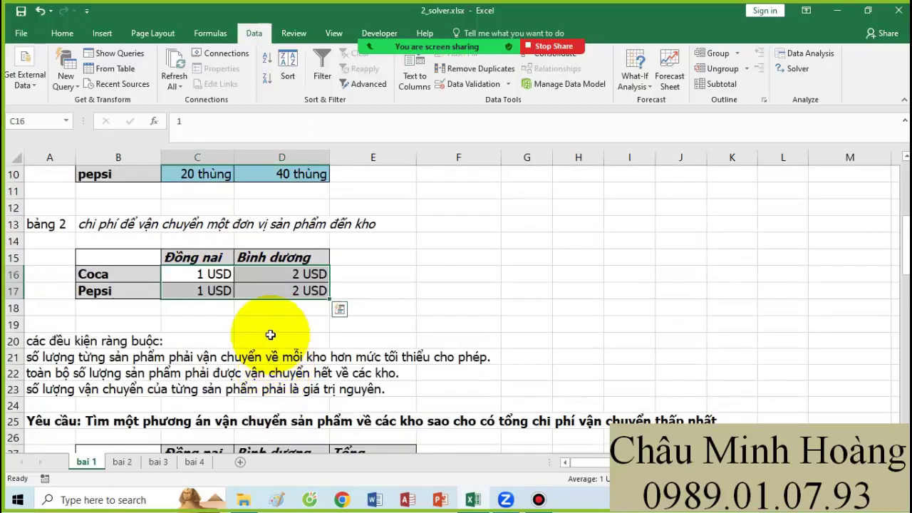
{"action": "scroll", "coordinate": [264, 326], "scroll_direction": "down", "scroll_amount": 2}
Compare the Coca and Pepsi quantities and totals in C28:E29 with the required shipping totals in rows 1 and 2
{"action": "left_click_drag", "start_coordinate": [205, 370], "coordinate": [277, 381]}
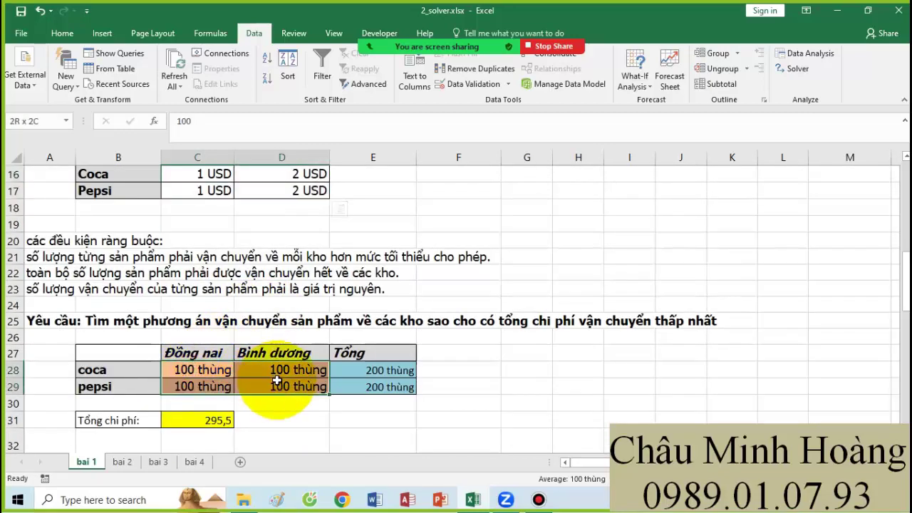
{"action": "left_click", "coordinate": [121, 371]}
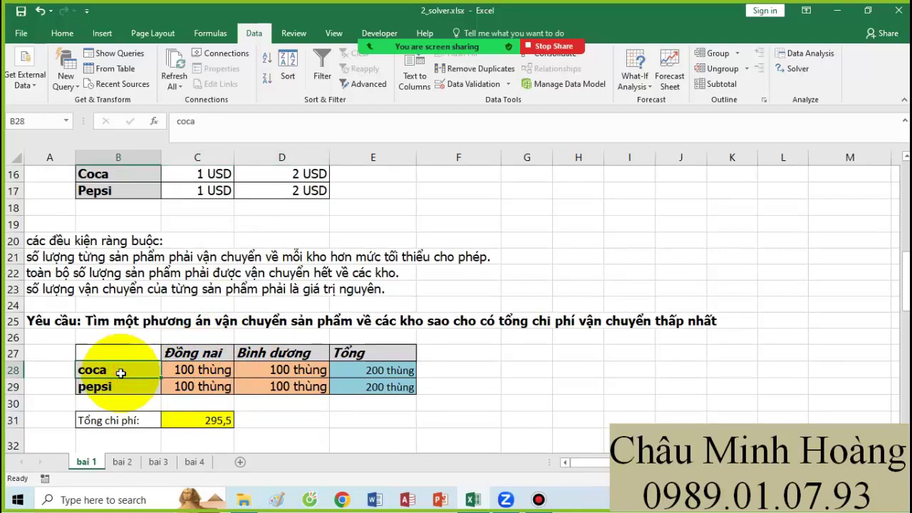
{"action": "left_click", "coordinate": [123, 385]}
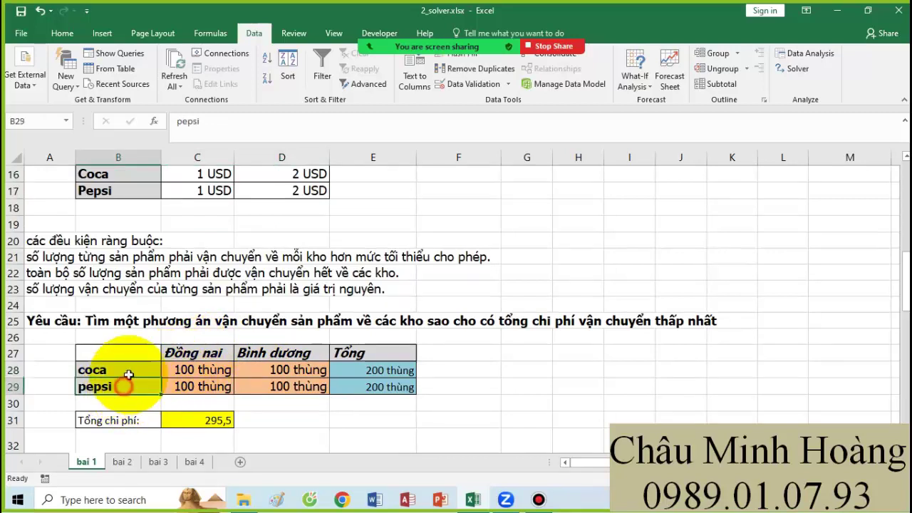
{"action": "left_click_drag", "start_coordinate": [191, 354], "coordinate": [208, 385]}
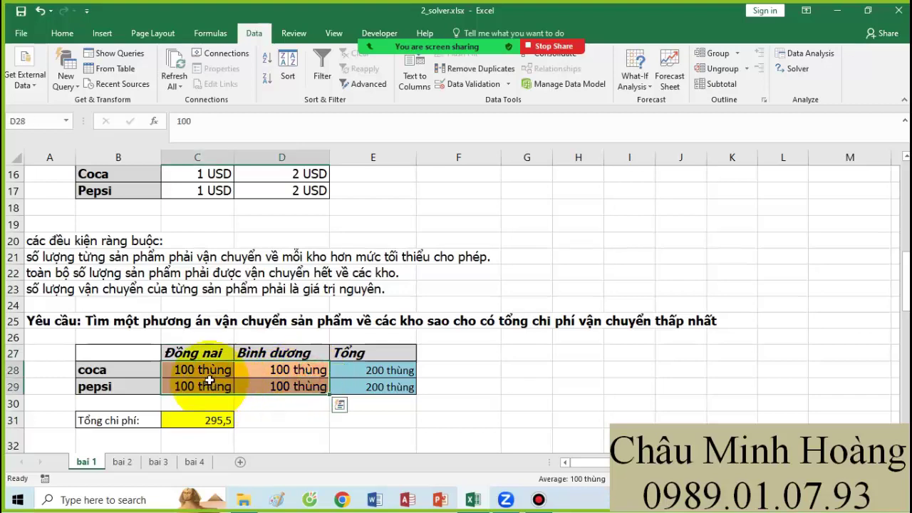
{"action": "scroll", "coordinate": [210, 380], "scroll_direction": "up", "scroll_amount": 5}
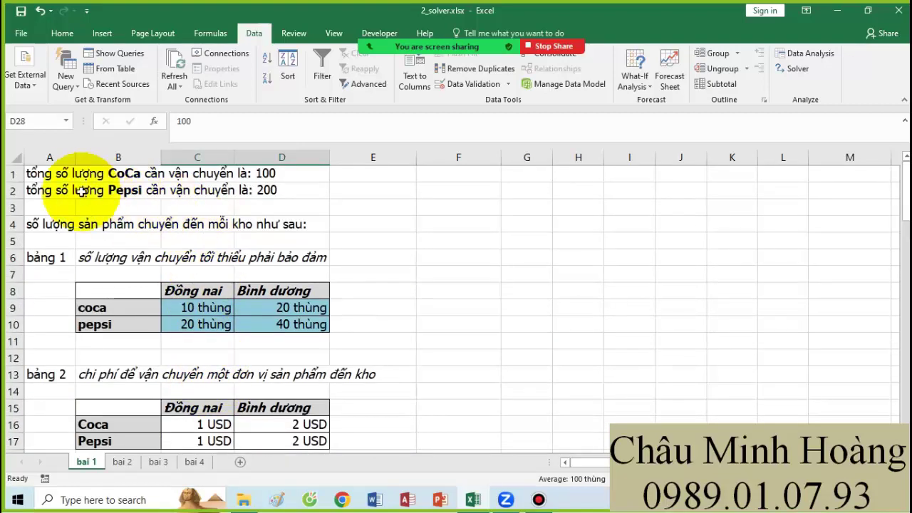
{"action": "left_click_drag", "start_coordinate": [44, 173], "coordinate": [252, 174]}
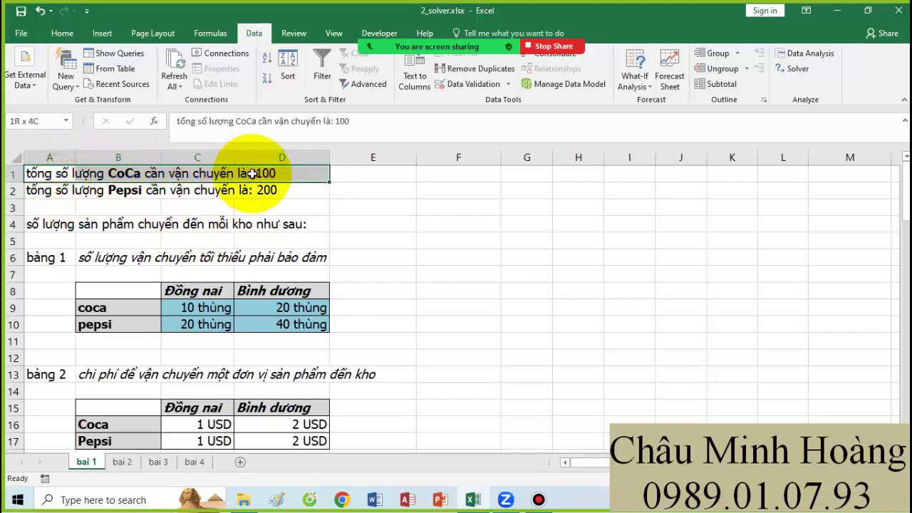
{"action": "scroll", "coordinate": [299, 235], "scroll_direction": "down", "scroll_amount": 5}
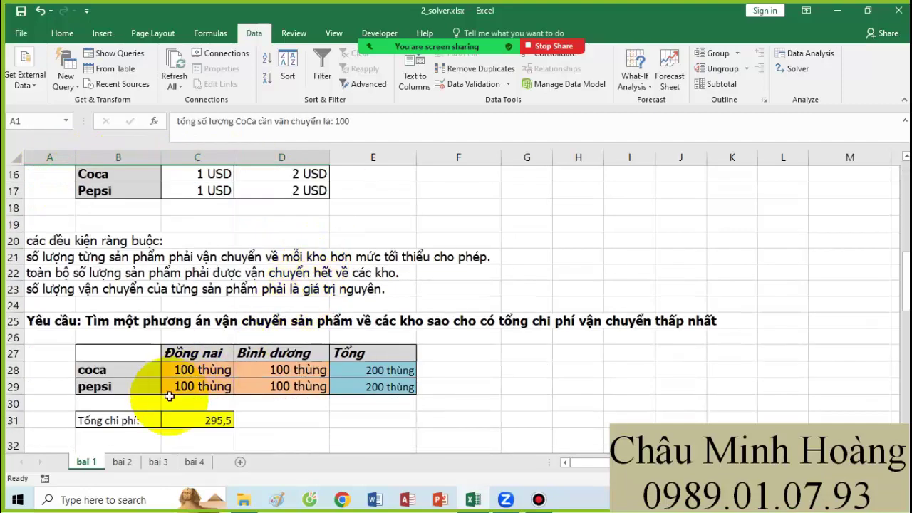
{"action": "left_click_drag", "start_coordinate": [194, 369], "coordinate": [164, 370]}
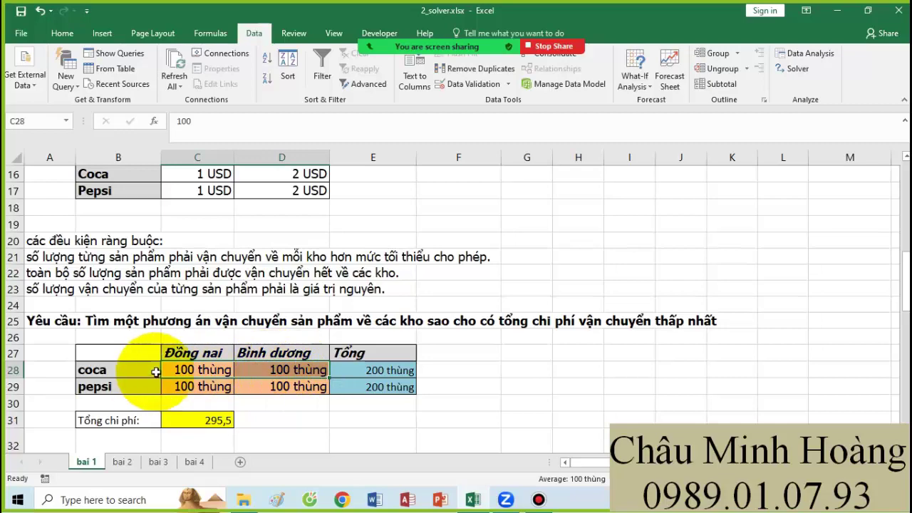
{"action": "scroll", "coordinate": [171, 364], "scroll_direction": "up", "scroll_amount": 5}
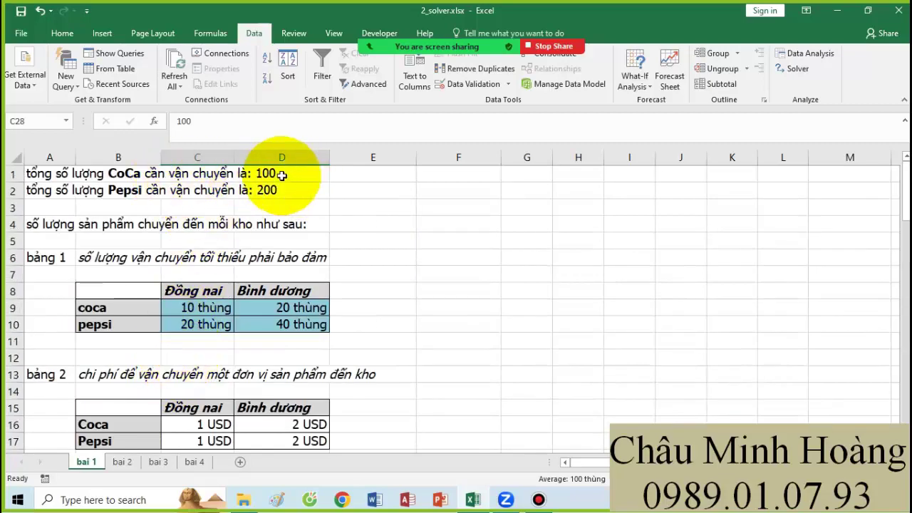
{"action": "scroll", "coordinate": [281, 178], "scroll_direction": "down", "scroll_amount": 5}
{"action": "left_click_drag", "start_coordinate": [199, 386], "coordinate": [285, 387]}
{"action": "left_click_drag", "start_coordinate": [345, 388], "coordinate": [358, 372]}
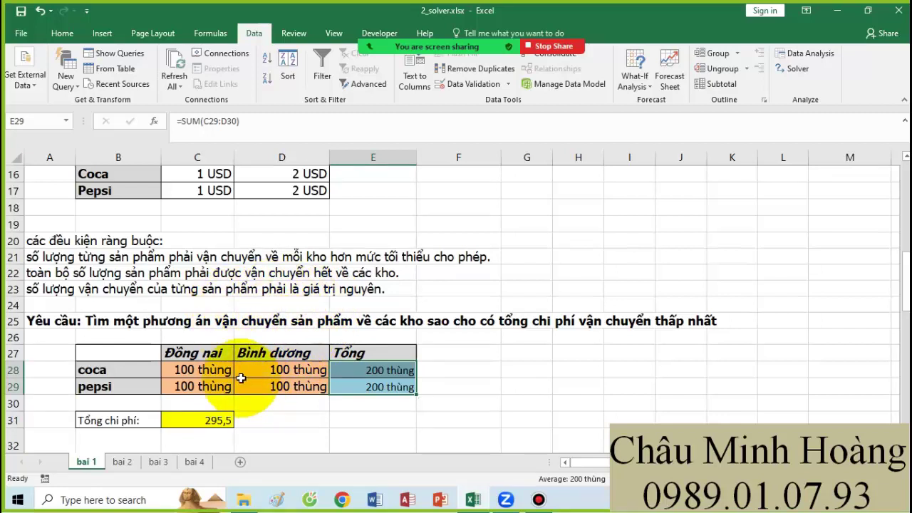
Clear the assumed shipping quantities in cells C28:D29
{"action": "left_click_drag", "start_coordinate": [207, 372], "coordinate": [246, 390]}
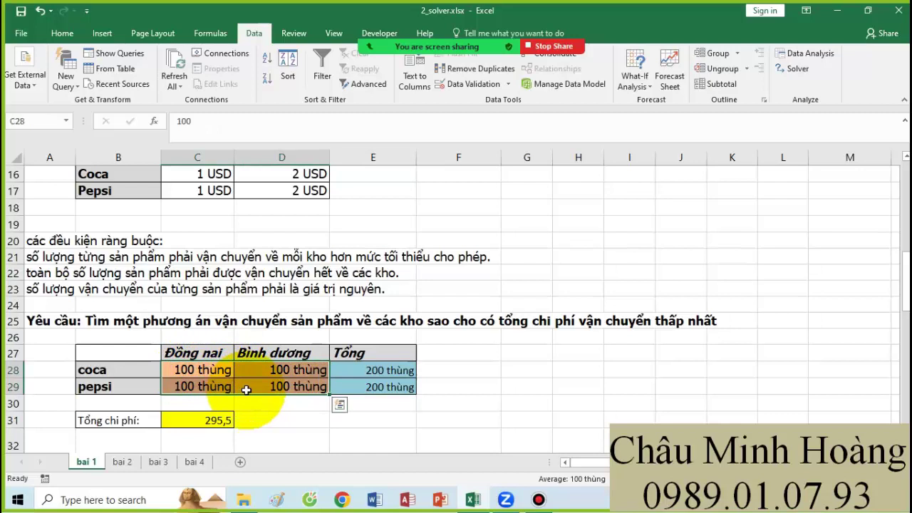
{"action": "key", "text": "Delete"}
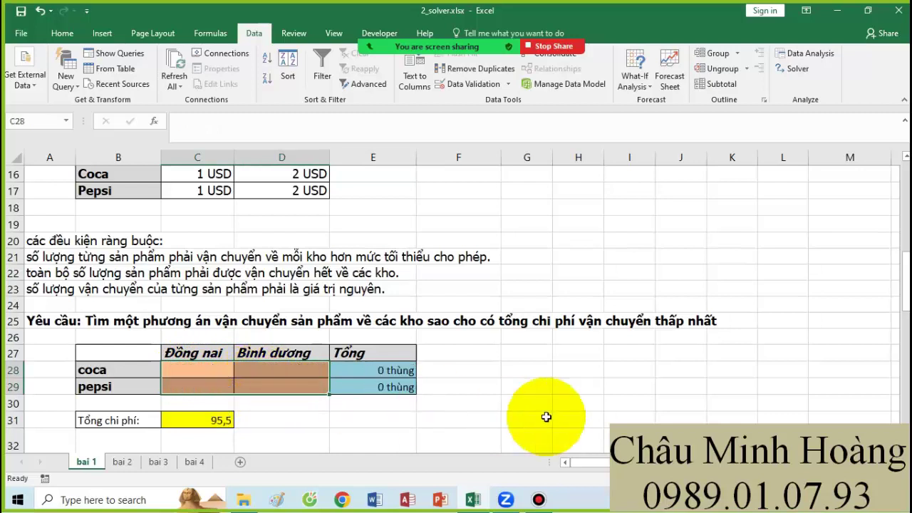
{"action": "left_click", "coordinate": [557, 417]}
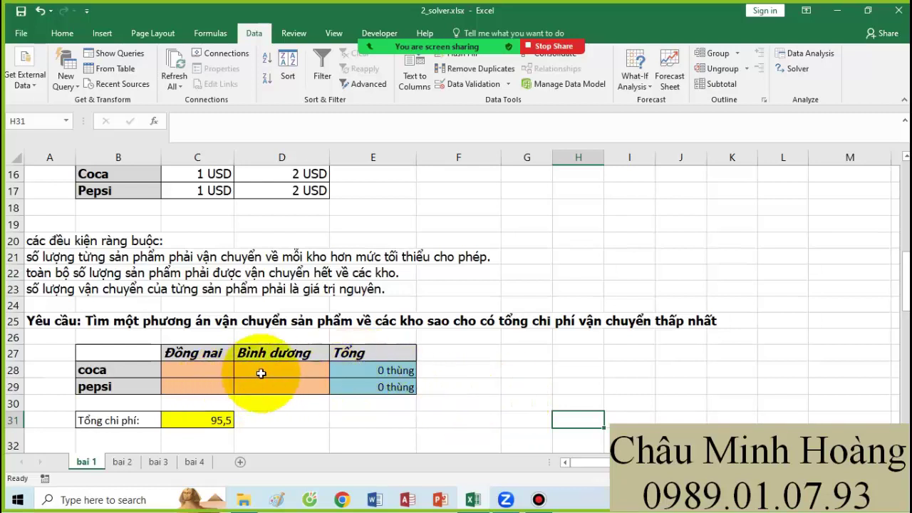
Check note b2 in row 34 against the requirement in row 25, the constraints and the two data tables
{"action": "scroll", "coordinate": [261, 373], "scroll_direction": "down", "scroll_amount": 4}
{"action": "left_click_drag", "start_coordinate": [133, 290], "coordinate": [632, 293]}
{"action": "scroll", "coordinate": [564, 273], "scroll_direction": "up", "scroll_amount": 4}
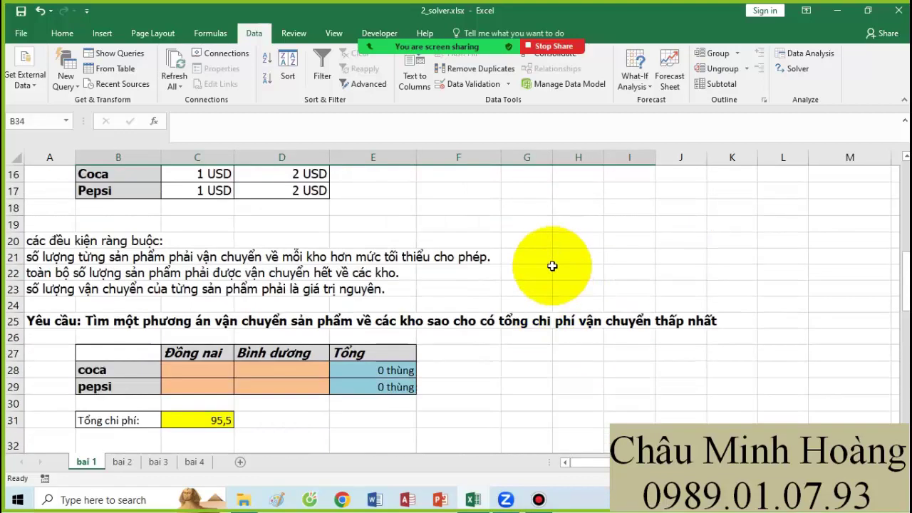
{"action": "scroll", "coordinate": [552, 265], "scroll_direction": "down", "scroll_amount": 2}
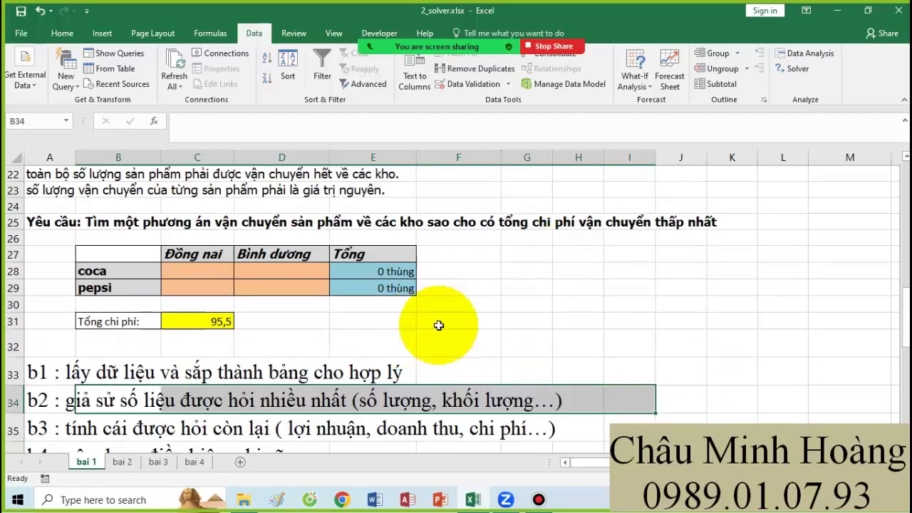
{"action": "scroll", "coordinate": [435, 324], "scroll_direction": "up", "scroll_amount": 2}
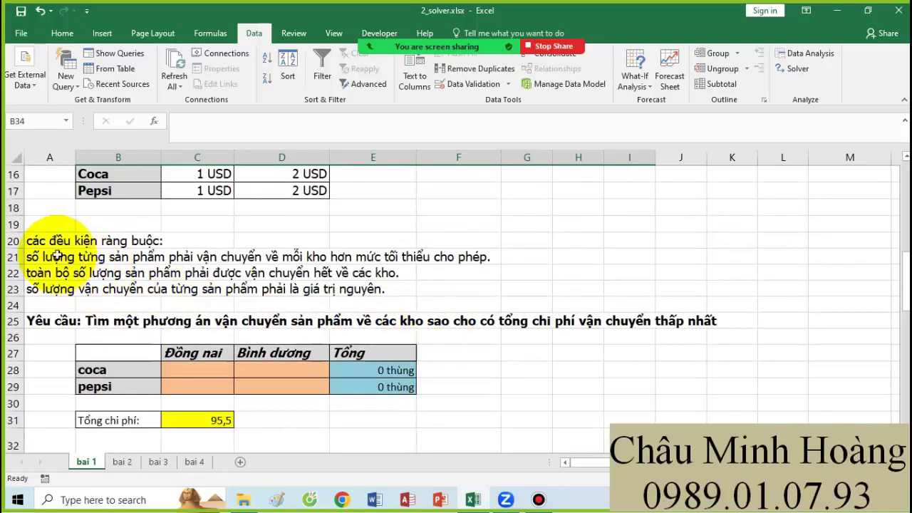
{"action": "scroll", "coordinate": [227, 278], "scroll_direction": "up", "scroll_amount": 5}
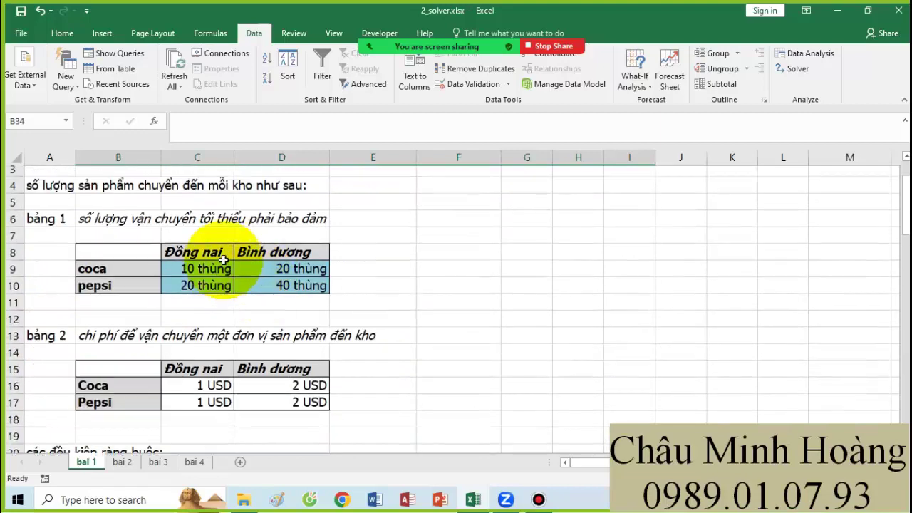
{"action": "scroll", "coordinate": [223, 259], "scroll_direction": "down", "scroll_amount": 5}
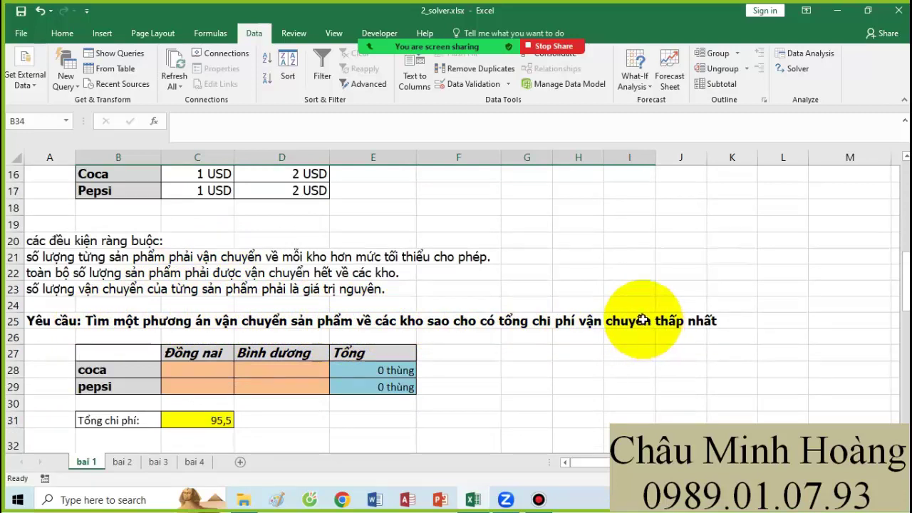
Examine which Coca and Pepsi quantities for Đồng nai and Bình dương must be found in cells C28:D29
{"action": "left_click", "coordinate": [118, 371]}
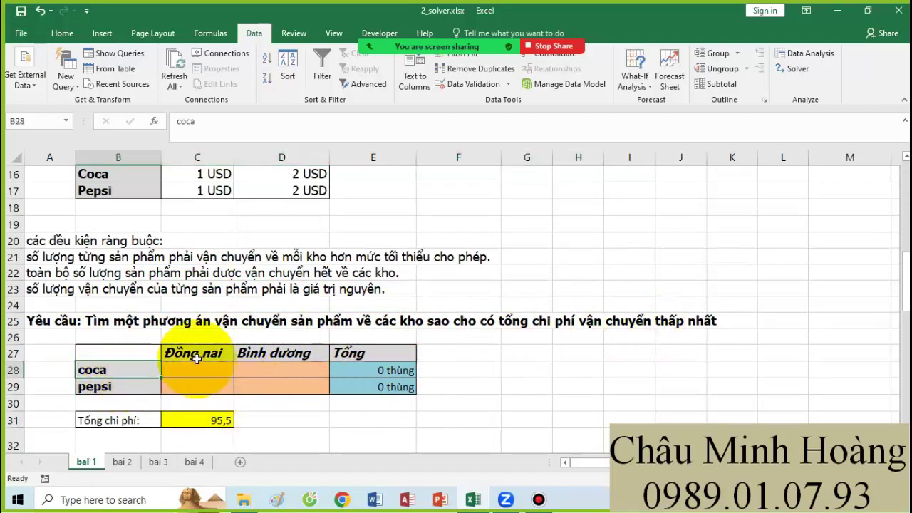
{"action": "left_click", "coordinate": [197, 365]}
{"action": "left_click", "coordinate": [126, 372]}
{"action": "left_click", "coordinate": [268, 352]}
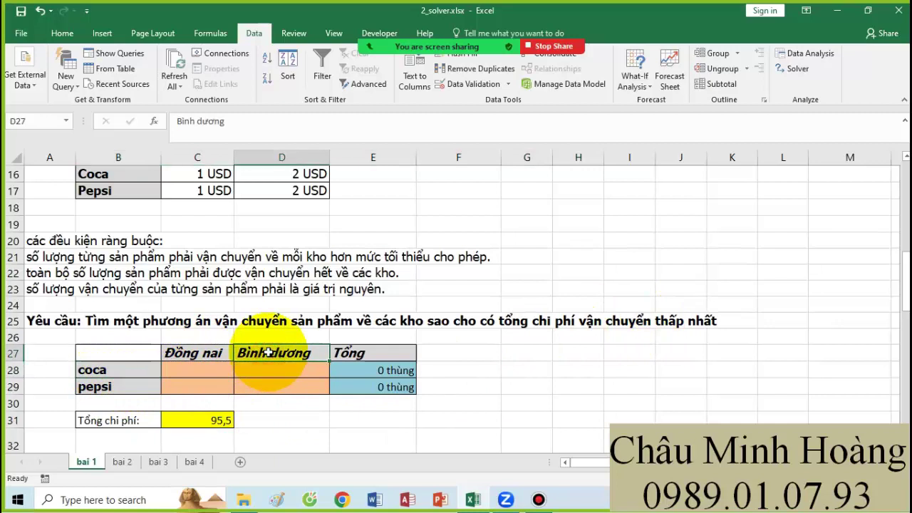
{"action": "left_click_drag", "start_coordinate": [210, 372], "coordinate": [284, 369]}
{"action": "left_click", "coordinate": [142, 390]}
{"action": "left_click_drag", "start_coordinate": [184, 387], "coordinate": [281, 386]}
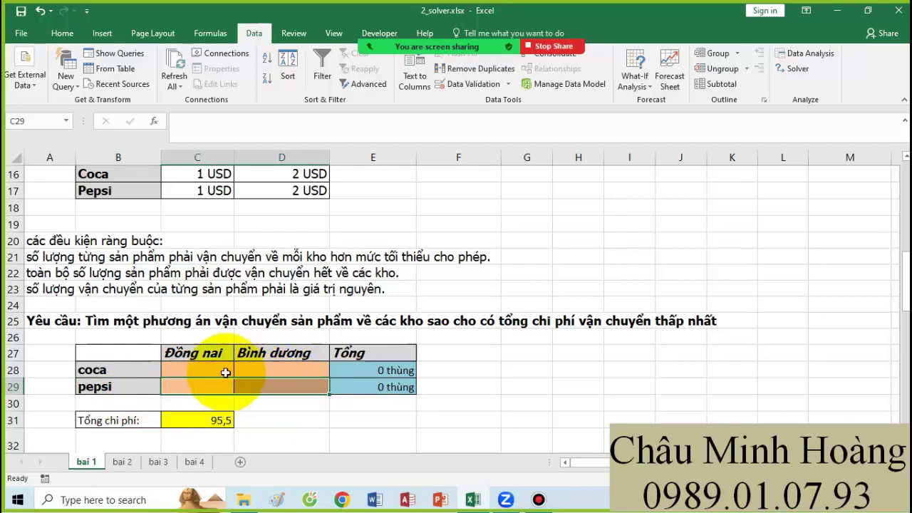
{"action": "left_click_drag", "start_coordinate": [213, 373], "coordinate": [280, 385]}
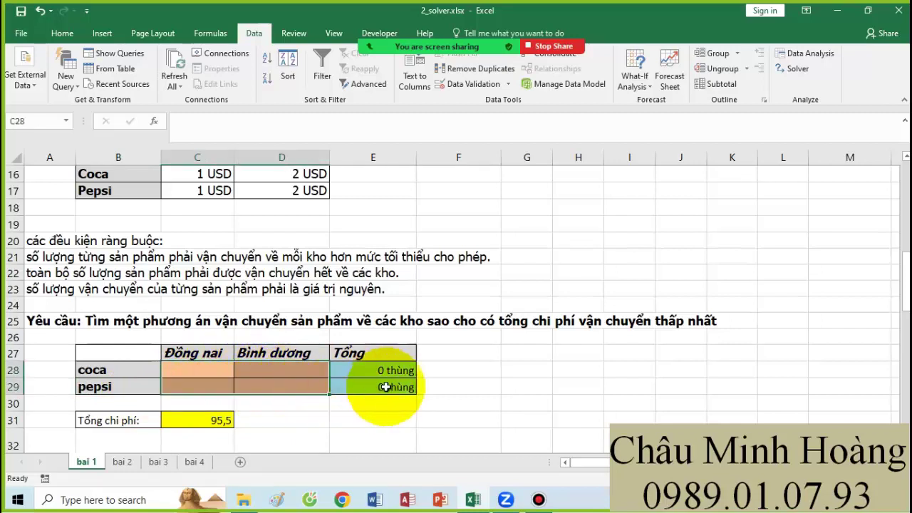
Enter an assumed quantity of 1 for Coca and Pepsi at both warehouses in cells C28:D29
{"action": "left_click", "coordinate": [205, 372]}
{"action": "type", "text": "1"}
{"action": "left_click", "coordinate": [303, 376]}
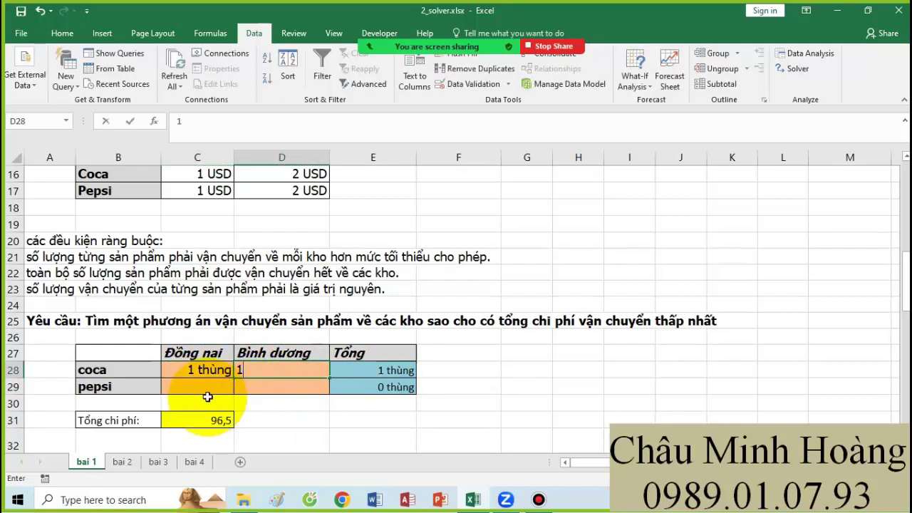
{"action": "type", "text": "1"}
{"action": "key", "text": "Return"}
{"action": "left_click", "coordinate": [220, 387]}
{"action": "type", "text": "1"}
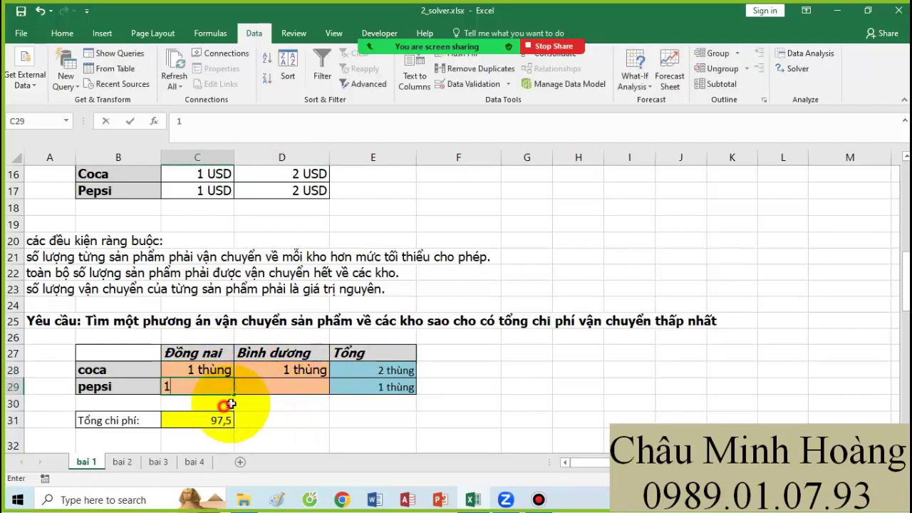
{"action": "left_click", "coordinate": [259, 387]}
{"action": "type", "text": "1"}
{"action": "key", "text": "Return"}
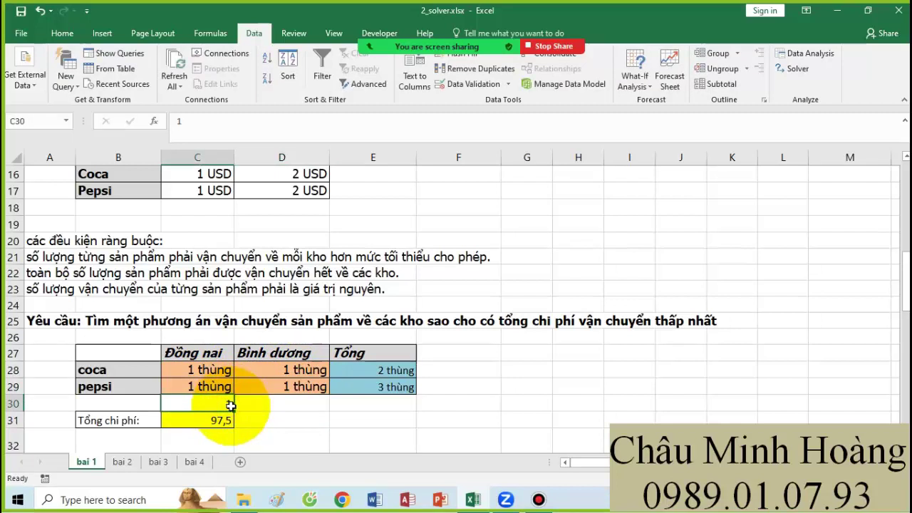
Fill the assumed quantity cells C28:D29 with yellow
{"action": "left_click_drag", "start_coordinate": [210, 370], "coordinate": [271, 384]}
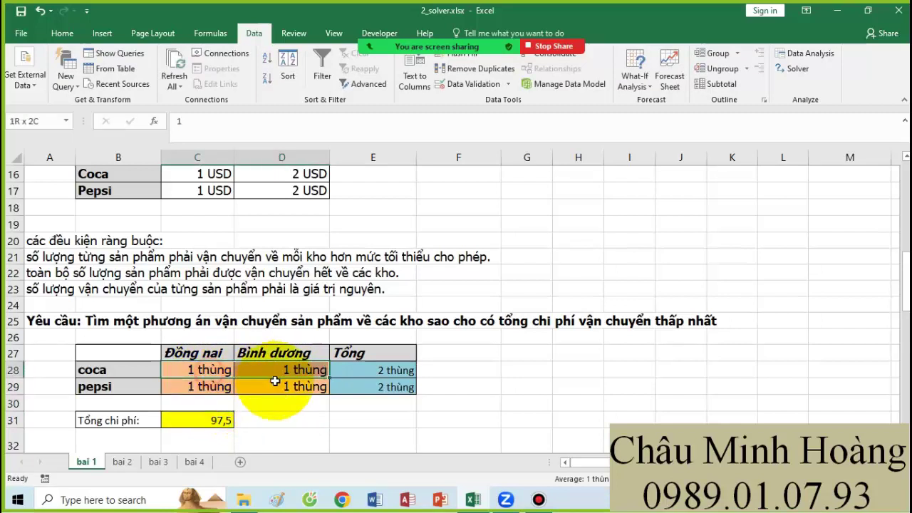
{"action": "left_click", "coordinate": [62, 33]}
{"action": "left_click", "coordinate": [205, 78]}
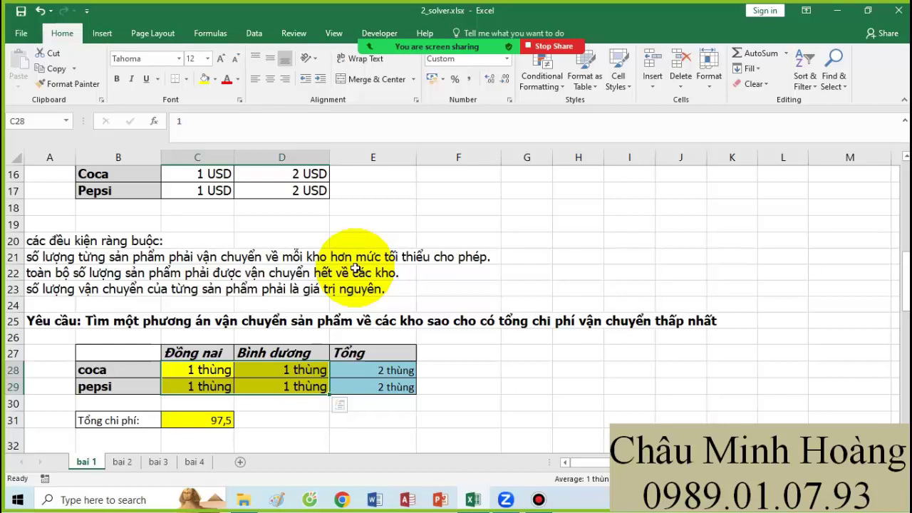
Check the total formula in E28 against the required Coca and Pepsi totals in rows 1 and 2, and review notes b2 and b3
{"action": "double_click", "coordinate": [372, 369]}
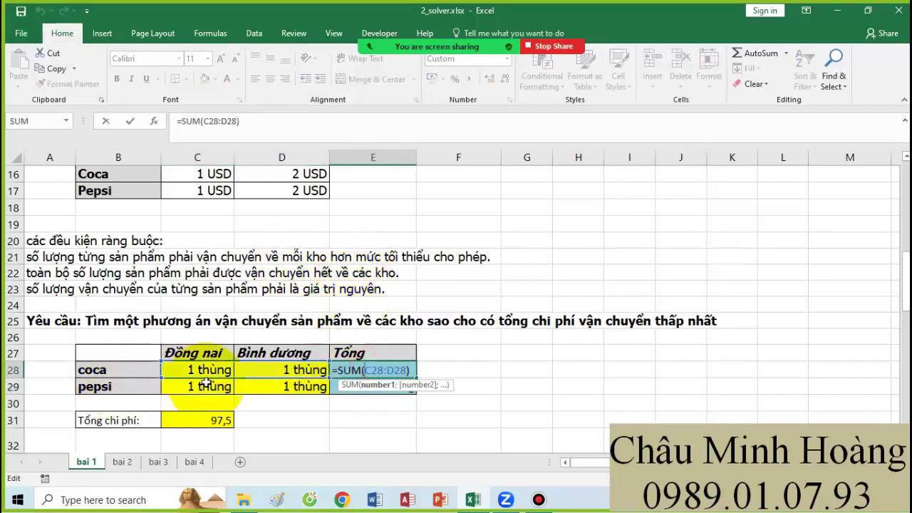
{"action": "key", "text": "Return"}
{"action": "left_click_drag", "start_coordinate": [356, 376], "coordinate": [373, 383]}
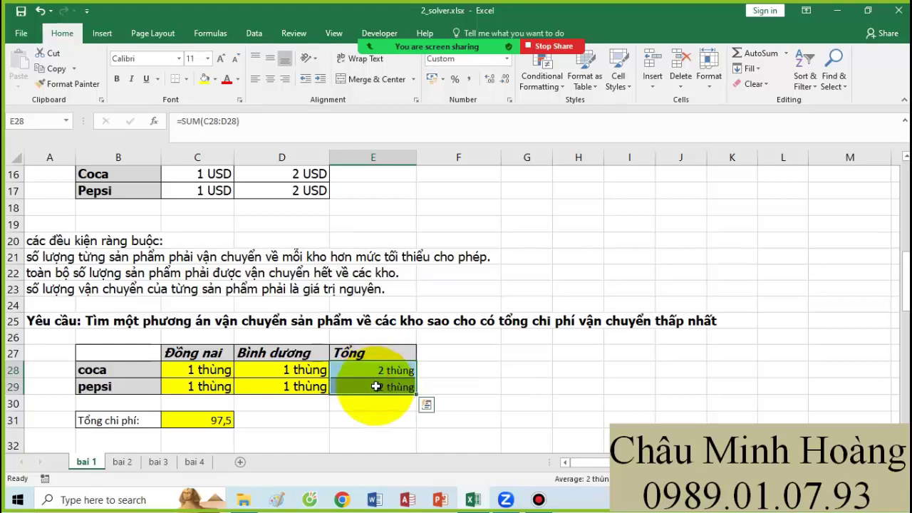
{"action": "scroll", "coordinate": [266, 308], "scroll_direction": "up", "scroll_amount": 5}
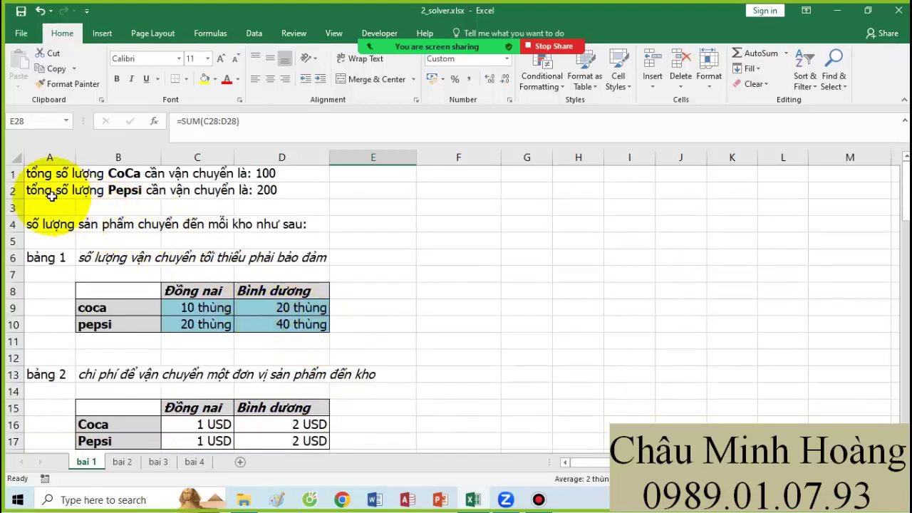
{"action": "left_click_drag", "start_coordinate": [32, 190], "coordinate": [269, 193]}
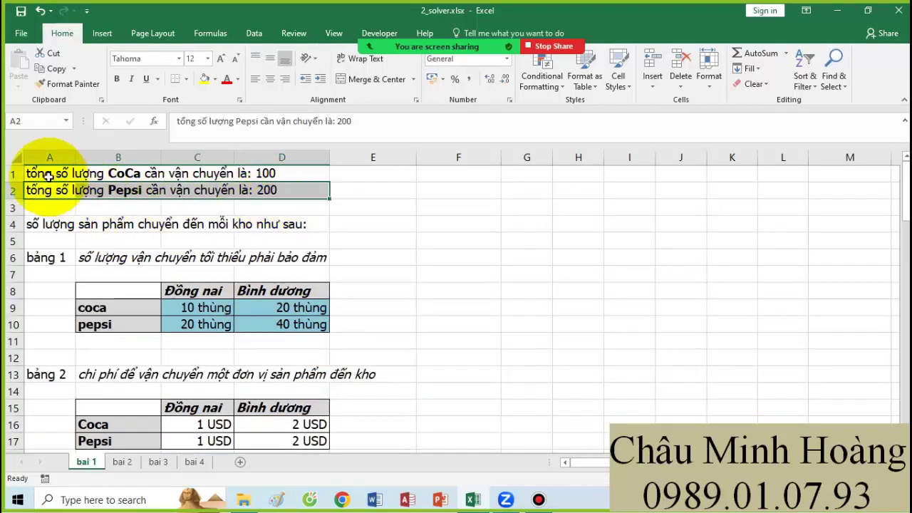
{"action": "left_click_drag", "start_coordinate": [29, 174], "coordinate": [239, 175]}
{"action": "left_click_drag", "start_coordinate": [59, 197], "coordinate": [295, 187]}
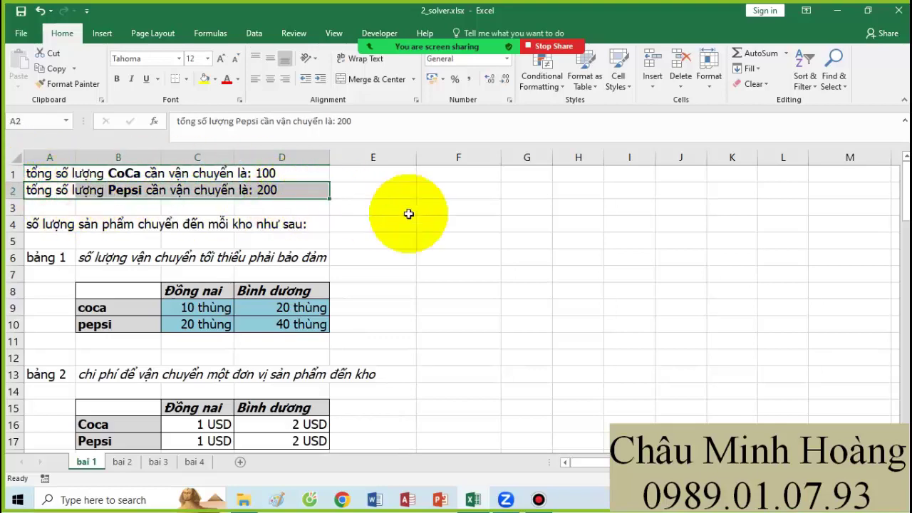
{"action": "scroll", "coordinate": [417, 233], "scroll_direction": "down", "scroll_amount": 8}
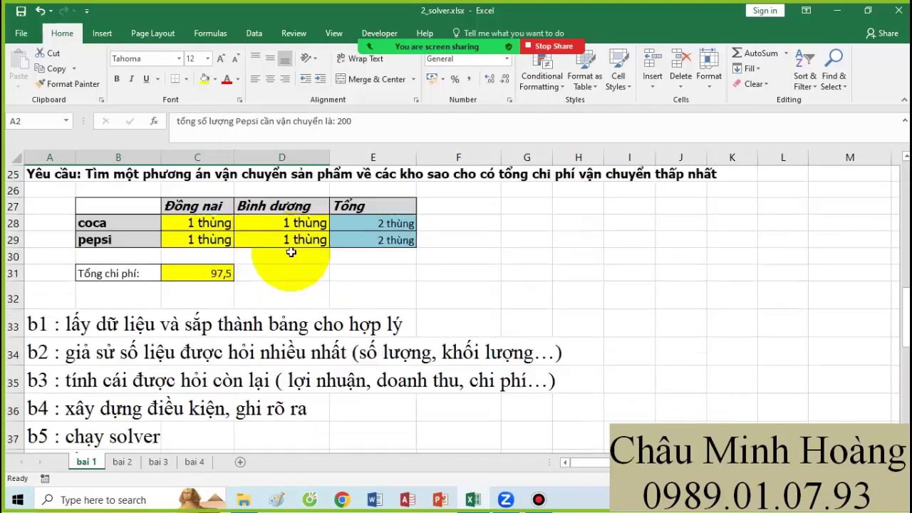
{"action": "left_click_drag", "start_coordinate": [199, 211], "coordinate": [304, 239]}
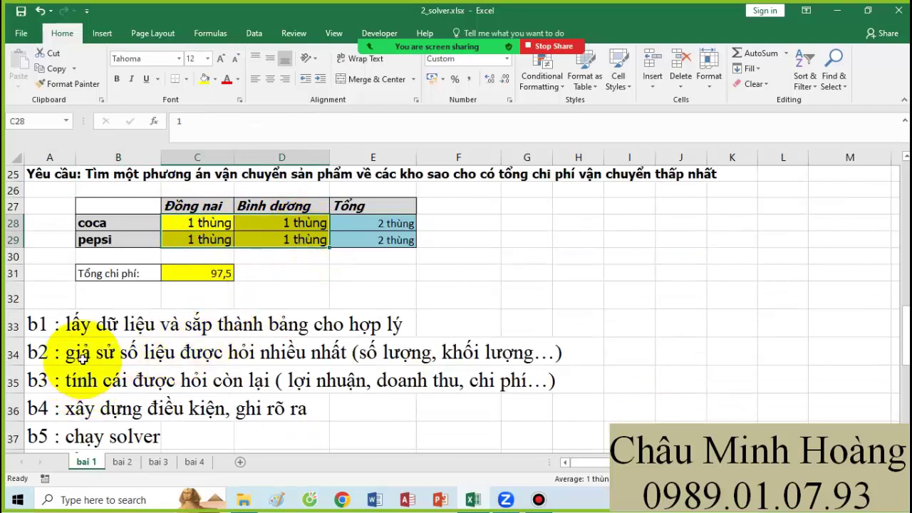
{"action": "left_click_drag", "start_coordinate": [84, 359], "coordinate": [560, 350]}
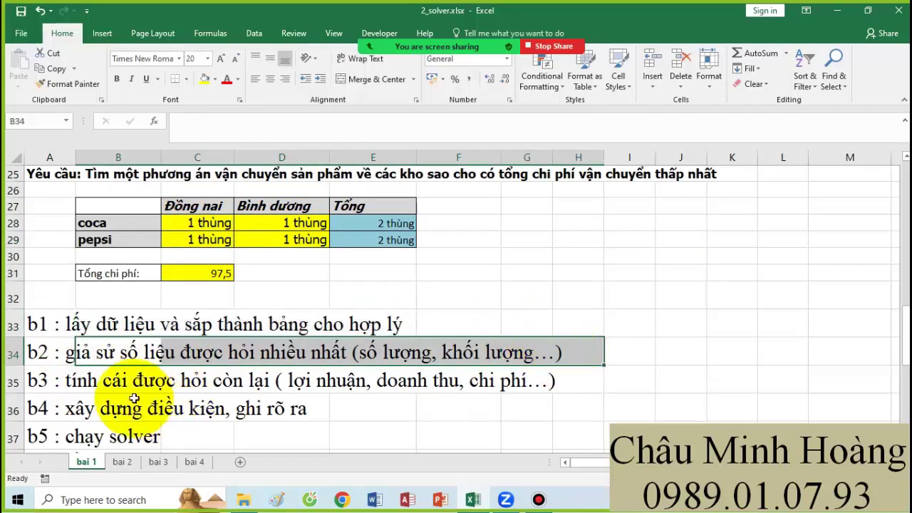
{"action": "left_click_drag", "start_coordinate": [135, 384], "coordinate": [527, 356]}
{"action": "scroll", "coordinate": [552, 270], "scroll_direction": "up", "scroll_amount": 1}
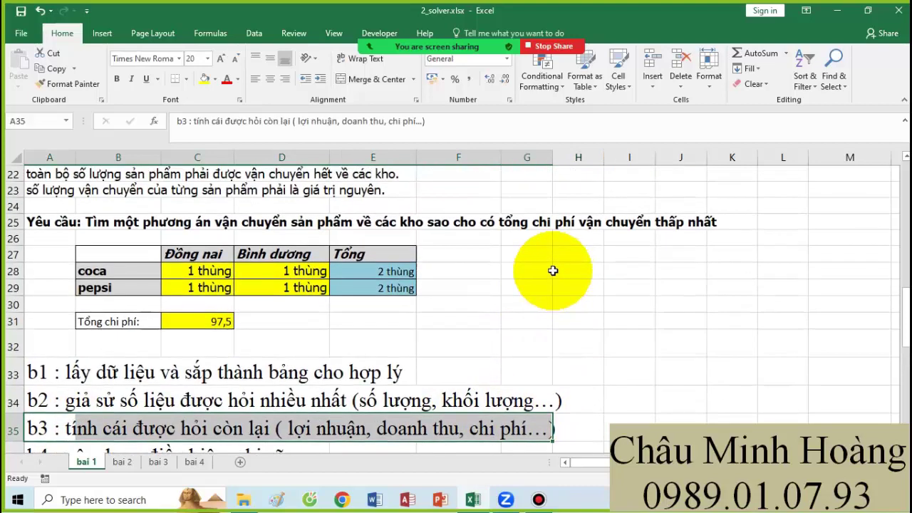
Set the font size of the total cost cell C31 to 24
{"action": "left_click", "coordinate": [210, 327]}
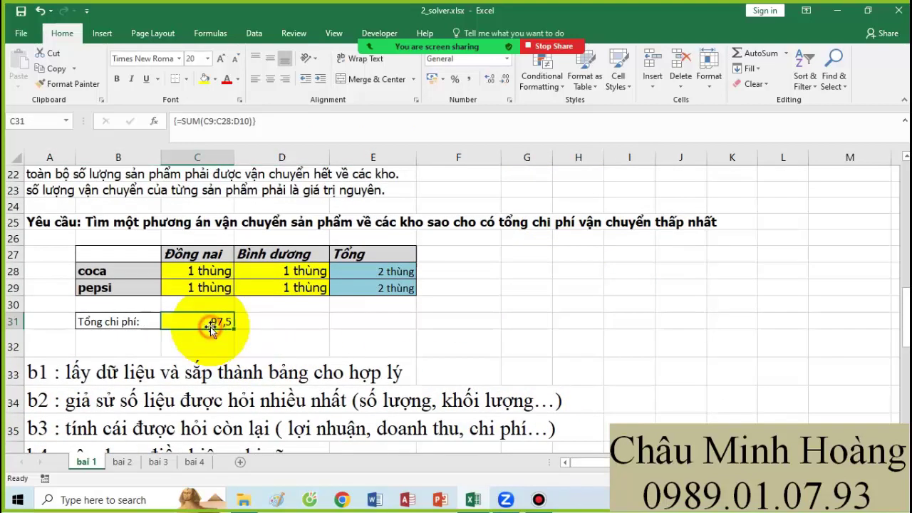
{"action": "left_click", "coordinate": [207, 59]}
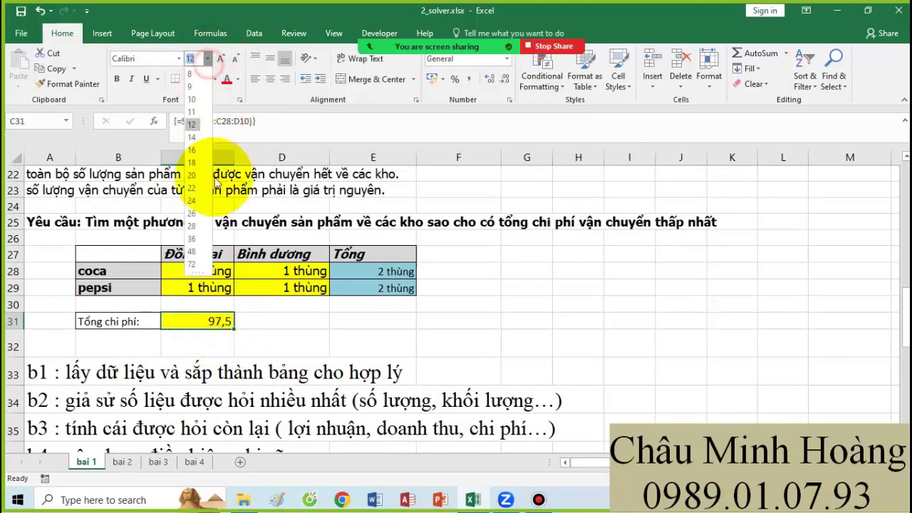
{"action": "left_click", "coordinate": [192, 200]}
Enter the array formula =SUM($C$28:$D$29*($C$16:$D$17)) in C31 to calculate the total shipping cost
{"action": "type", "text": "=sum("}
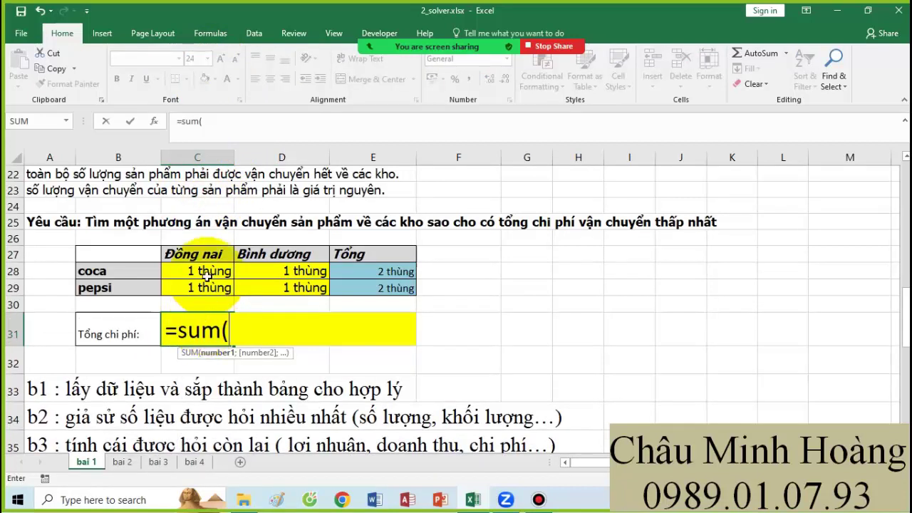
{"action": "left_click_drag", "start_coordinate": [206, 272], "coordinate": [276, 285]}
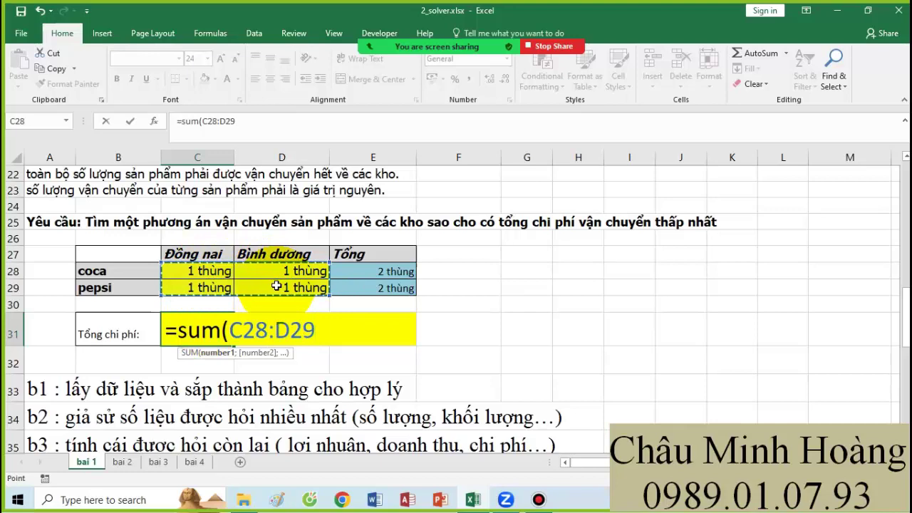
{"action": "key", "text": "F4"}
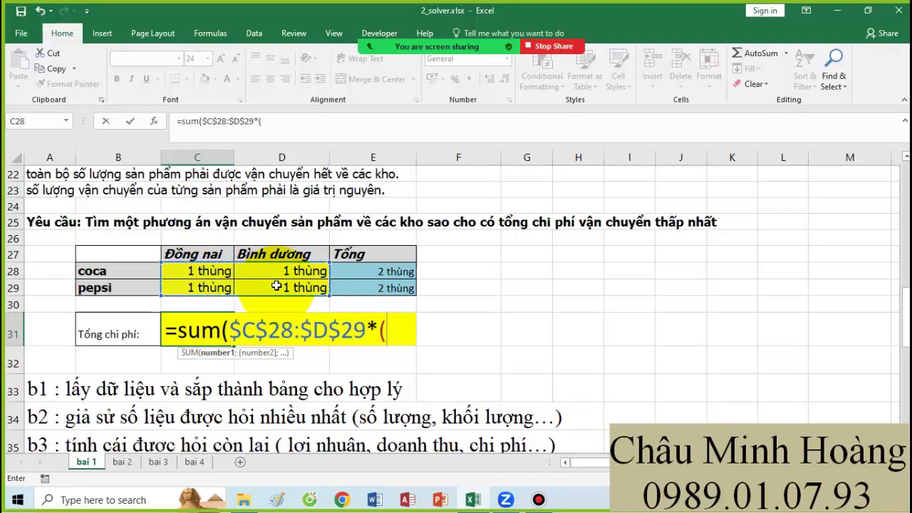
{"action": "scroll", "coordinate": [264, 271], "scroll_direction": "up", "scroll_amount": 3}
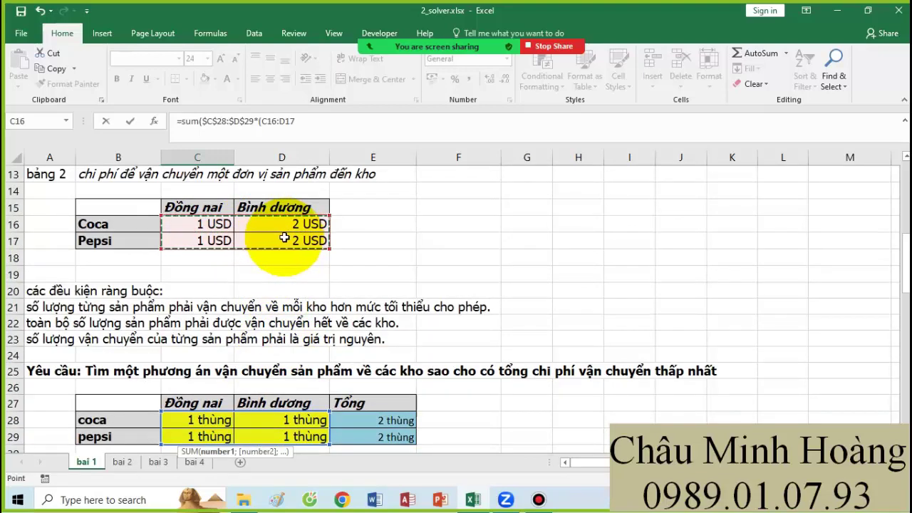
{"action": "key", "text": "F4"}
{"action": "scroll", "coordinate": [283, 332], "scroll_direction": "up", "scroll_amount": 2}
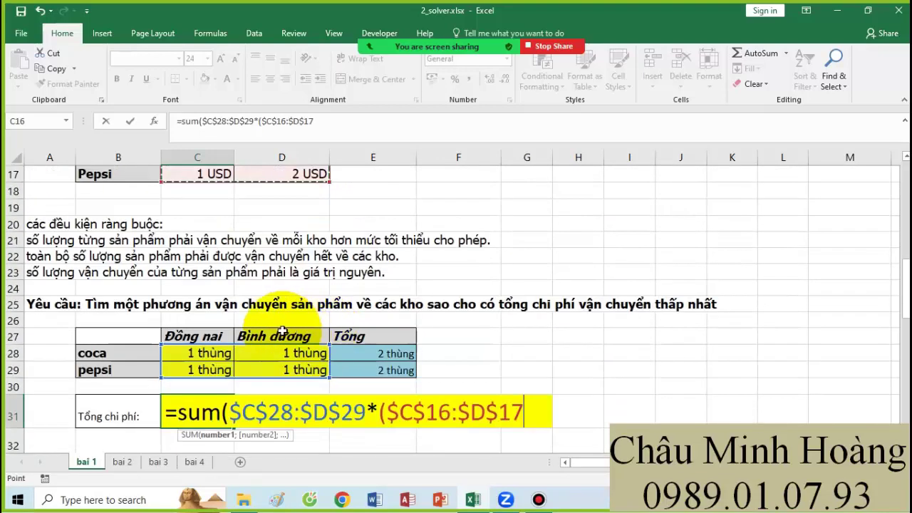
{"action": "scroll", "coordinate": [283, 331], "scroll_direction": "up", "scroll_amount": 1}
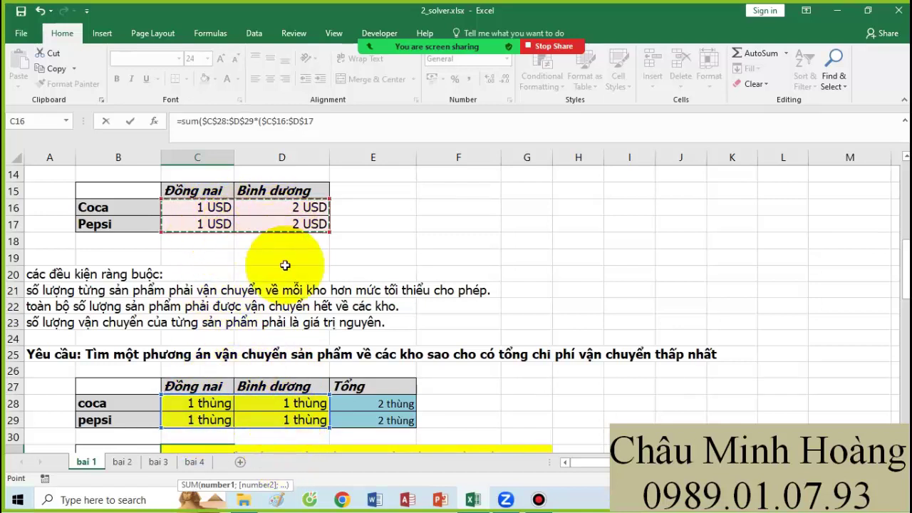
{"action": "scroll", "coordinate": [403, 367], "scroll_direction": "down", "scroll_amount": 4}
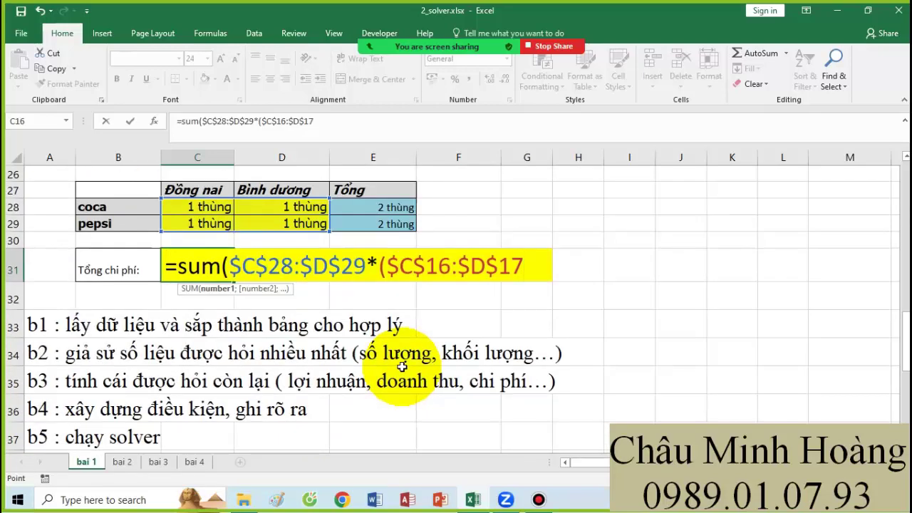
{"action": "key", "text": "ctrl+shift+Return"}
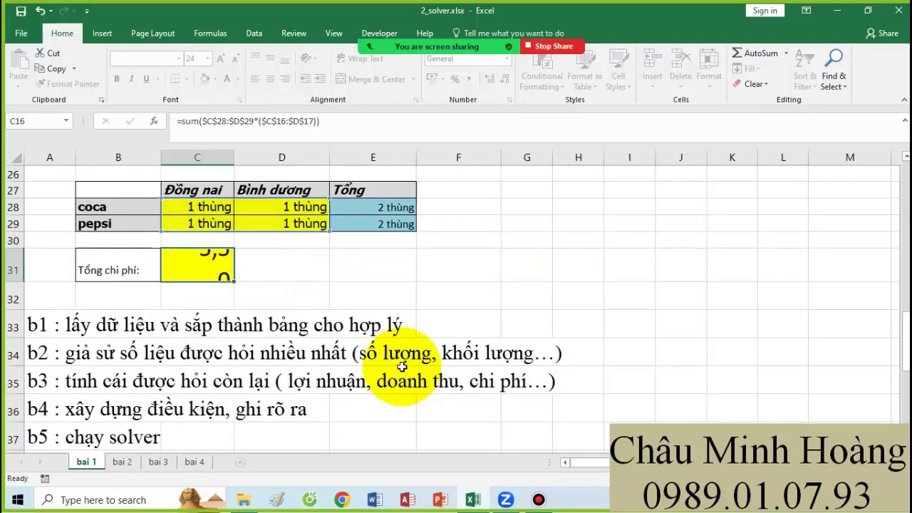
Copy the C31 formula text without its equals sign into B32 as a visible note
{"action": "double_click", "coordinate": [206, 266]}
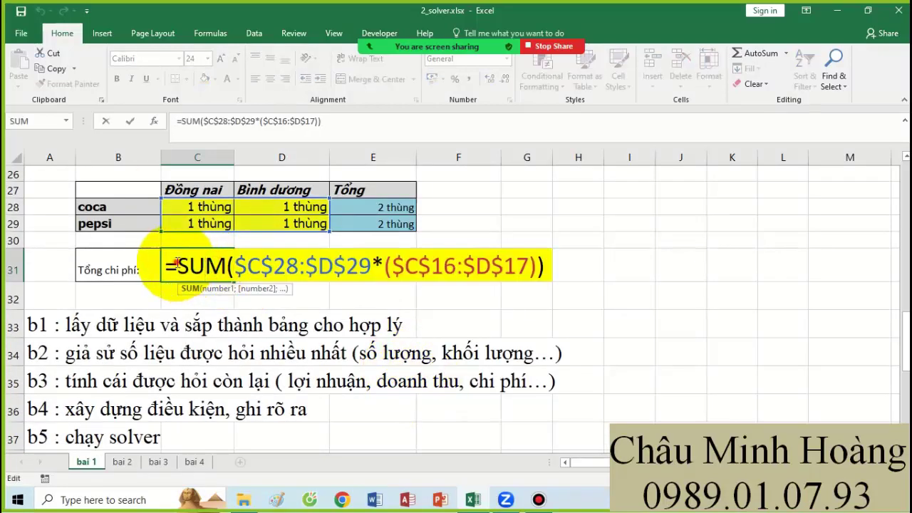
{"action": "left_click_drag", "start_coordinate": [177, 267], "coordinate": [608, 277]}
{"action": "key", "text": "ctrl+c"}
{"action": "key", "text": "Escape"}
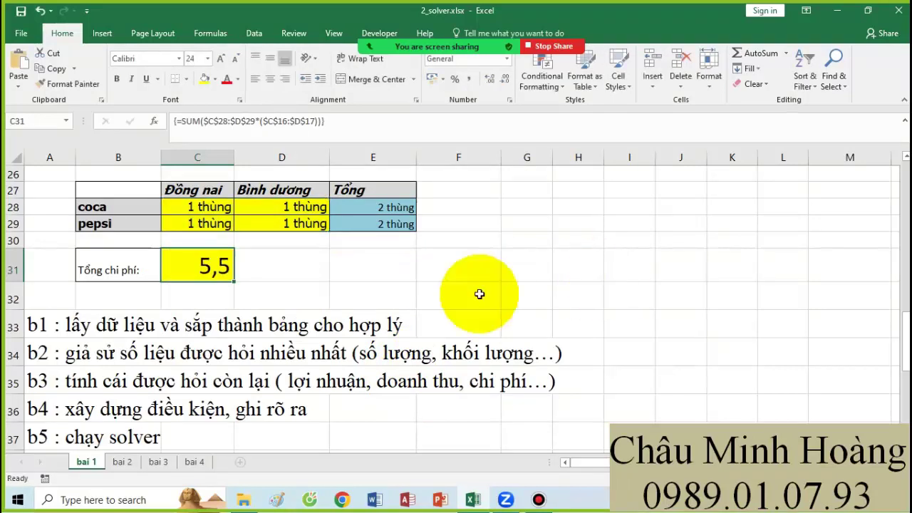
{"action": "left_click", "coordinate": [149, 291]}
{"action": "key", "text": "ctrl+v"}
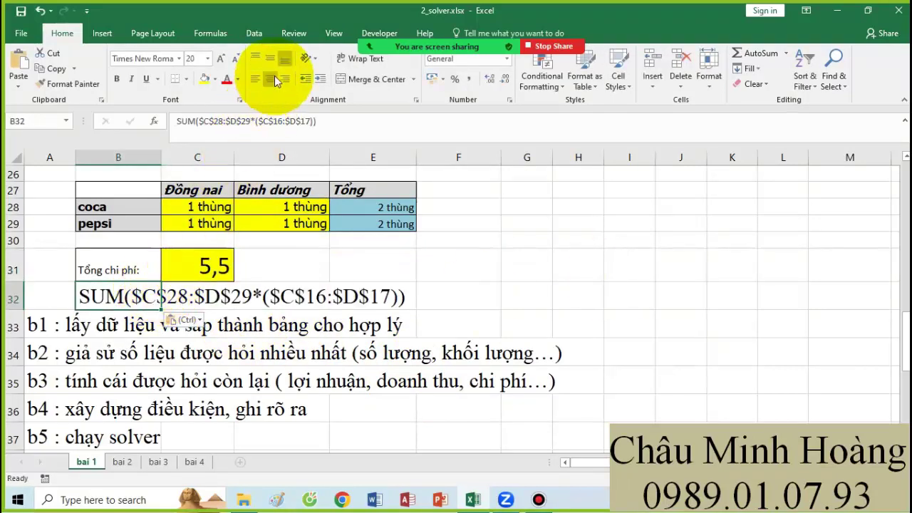
Format the formula note in B32 with font size 22 and red text
{"action": "left_click", "coordinate": [220, 58]}
{"action": "left_click_drag", "start_coordinate": [102, 299], "coordinate": [463, 299]}
{"action": "left_click", "coordinate": [225, 79]}
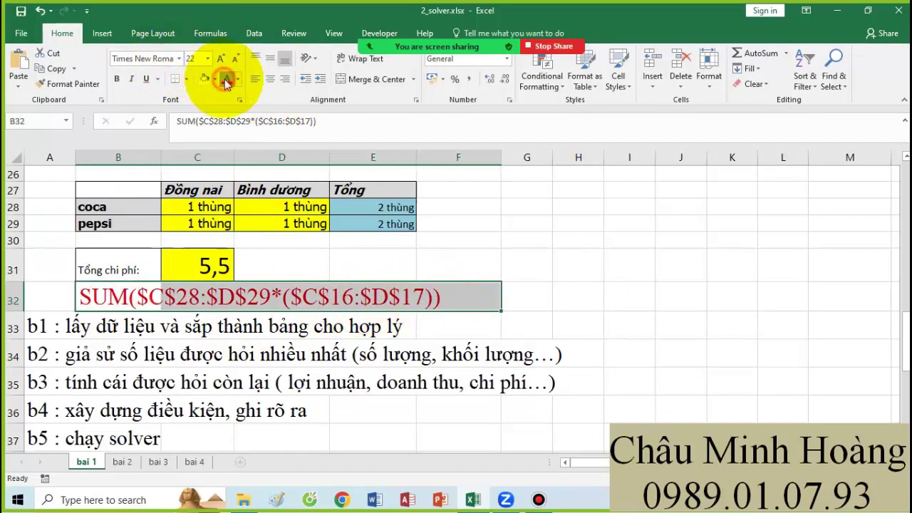
{"action": "left_click", "coordinate": [435, 242]}
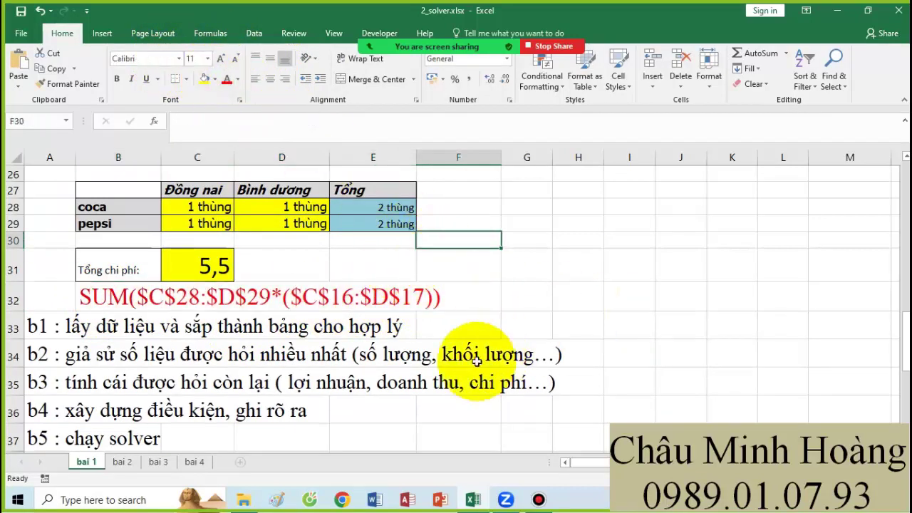
Review note b4 and the constraints in rows 20 to 23 against the quantities in C28:D29 and the minimums in C9:D10
{"action": "left_click_drag", "start_coordinate": [99, 408], "coordinate": [376, 416]}
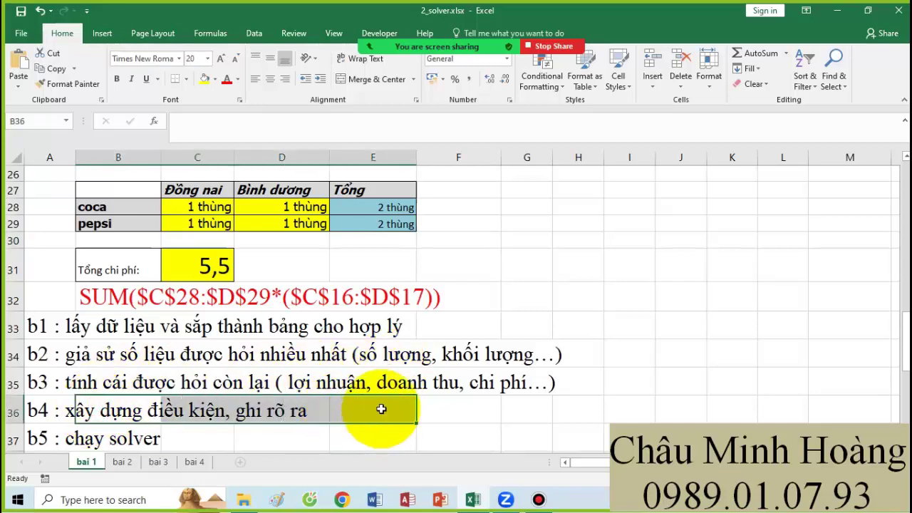
{"action": "scroll", "coordinate": [381, 408], "scroll_direction": "up", "scroll_amount": 4}
{"action": "left_click_drag", "start_coordinate": [36, 276], "coordinate": [541, 325]}
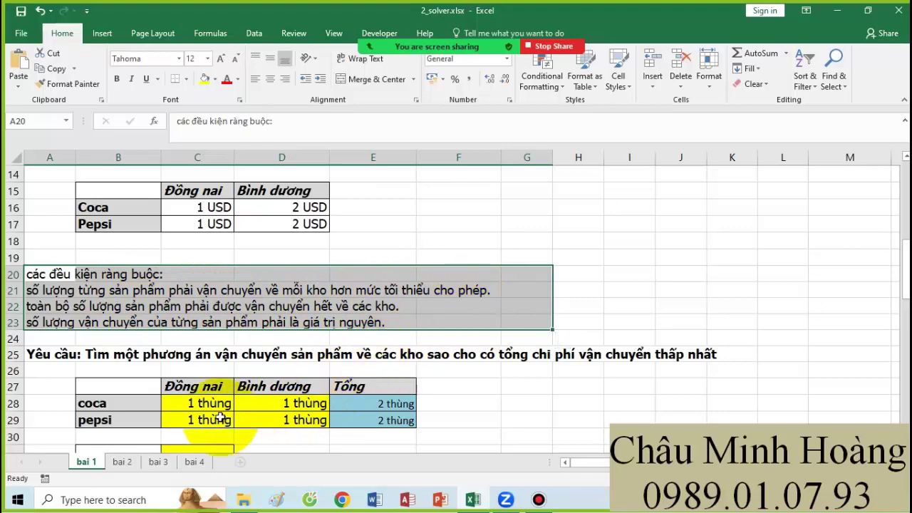
{"action": "scroll", "coordinate": [178, 365], "scroll_direction": "down", "scroll_amount": 3}
{"action": "scroll", "coordinate": [178, 365], "scroll_direction": "down", "scroll_amount": 3}
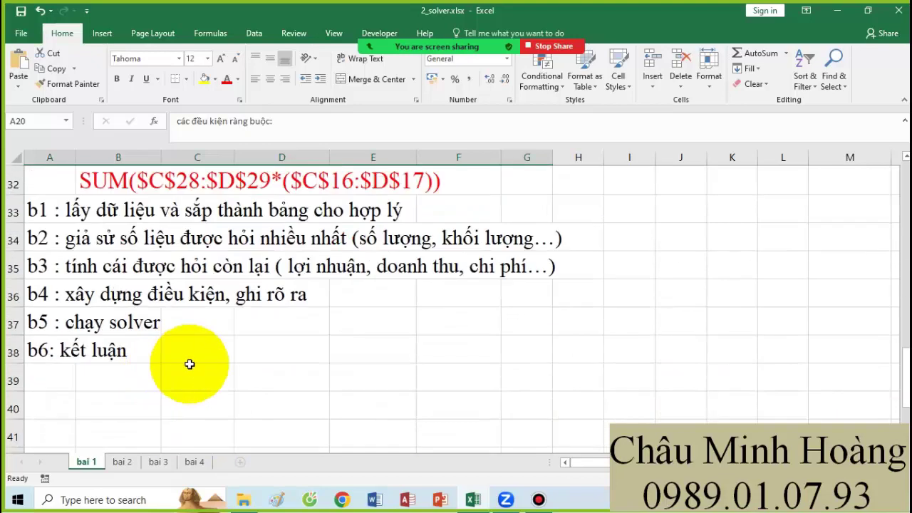
{"action": "scroll", "coordinate": [190, 362], "scroll_direction": "up", "scroll_amount": 3}
{"action": "left_click_drag", "start_coordinate": [193, 255], "coordinate": [309, 271]}
{"action": "scroll", "coordinate": [344, 373], "scroll_direction": "up", "scroll_amount": 3}
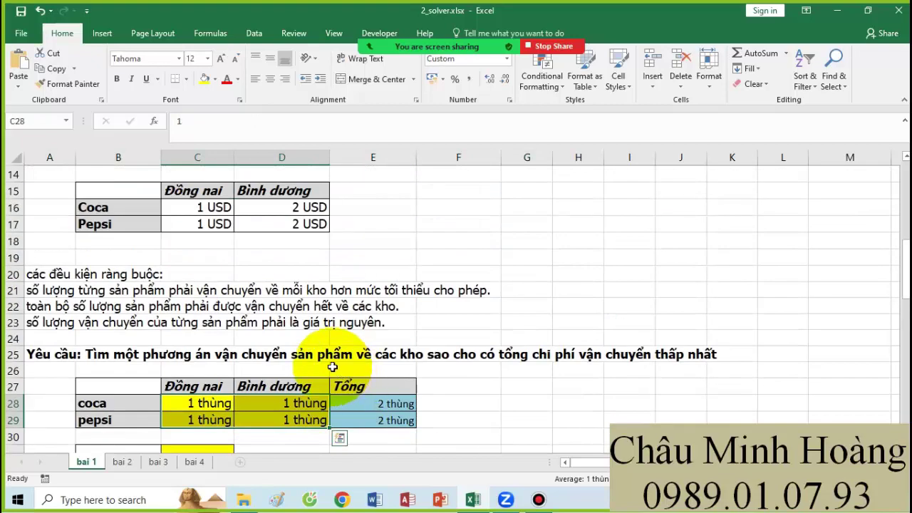
{"action": "scroll", "coordinate": [299, 335], "scroll_direction": "up", "scroll_amount": 3}
{"action": "left_click_drag", "start_coordinate": [205, 188], "coordinate": [296, 207]}
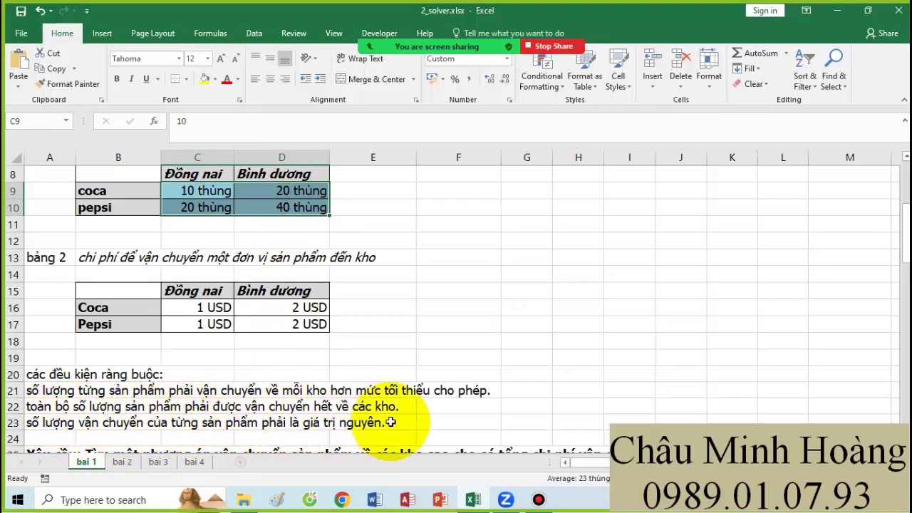
{"action": "scroll", "coordinate": [404, 420], "scroll_direction": "up", "scroll_amount": 2}
{"action": "scroll", "coordinate": [404, 419], "scroll_direction": "down", "scroll_amount": 6}
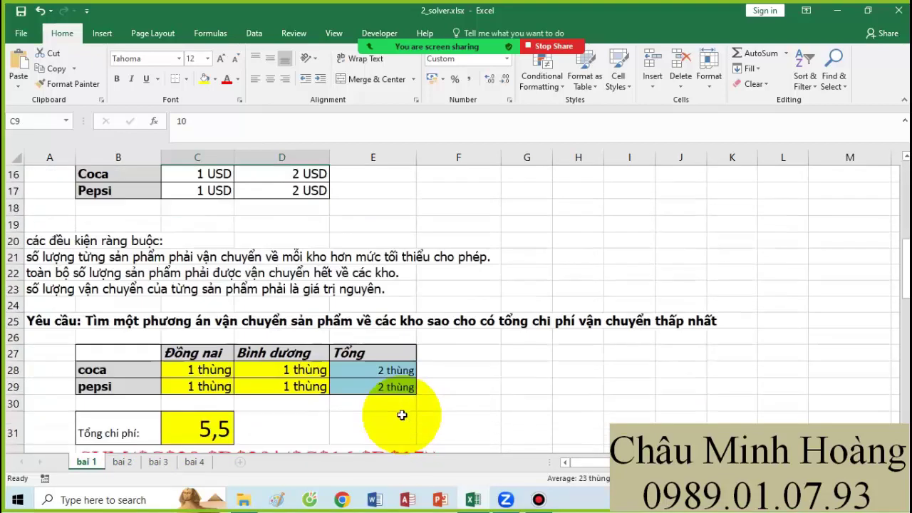
Check the coca total formula in E28 and correct the pepsi total in E29 to =SUM(C29:D29)
{"action": "double_click", "coordinate": [368, 322]}
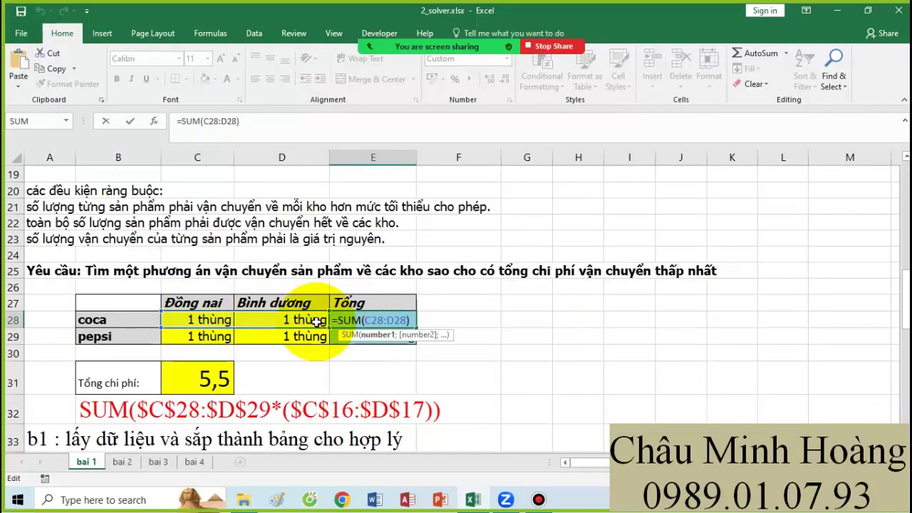
{"action": "key", "text": "Return"}
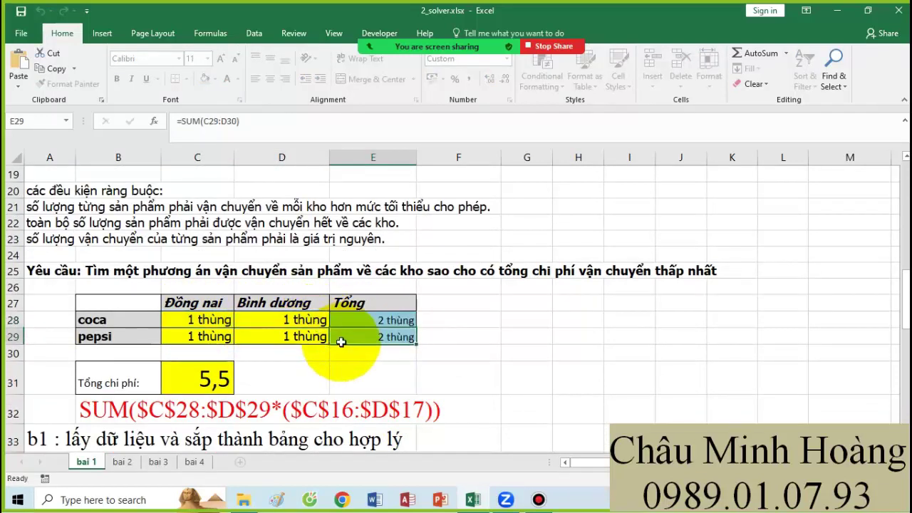
{"action": "double_click", "coordinate": [351, 339]}
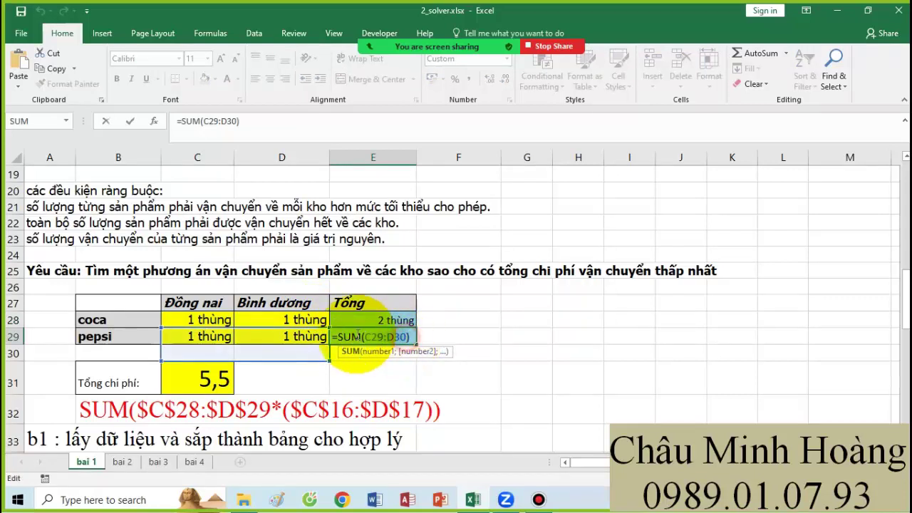
{"action": "left_click_drag", "start_coordinate": [206, 332], "coordinate": [306, 336]}
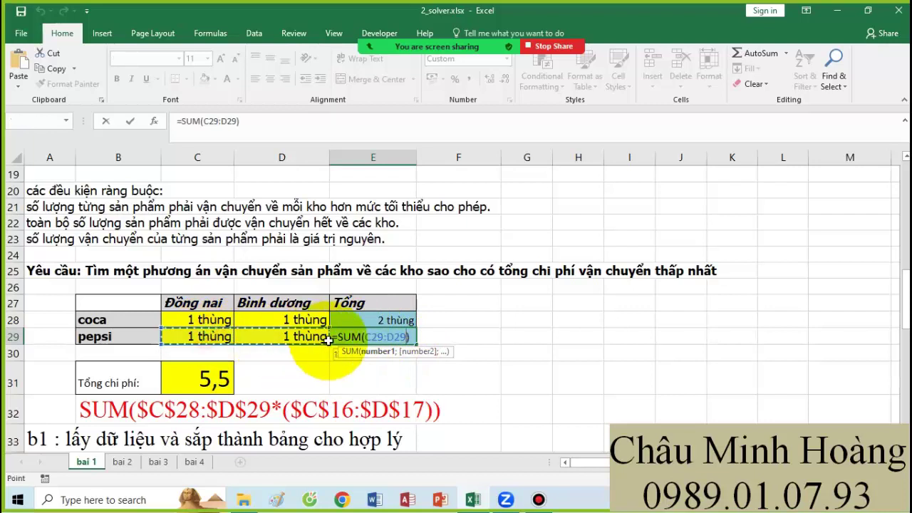
{"action": "key", "text": "Return"}
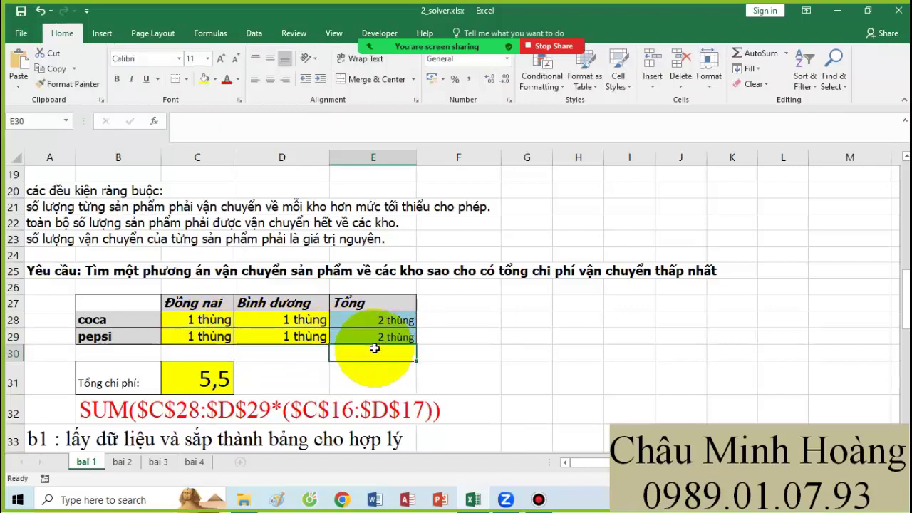
Review the totals in E28:E29 against the required quantities in rows 1 and 2, the constraints in rows 22 and 23, and the step notes
{"action": "left_click_drag", "start_coordinate": [198, 320], "coordinate": [292, 322]}
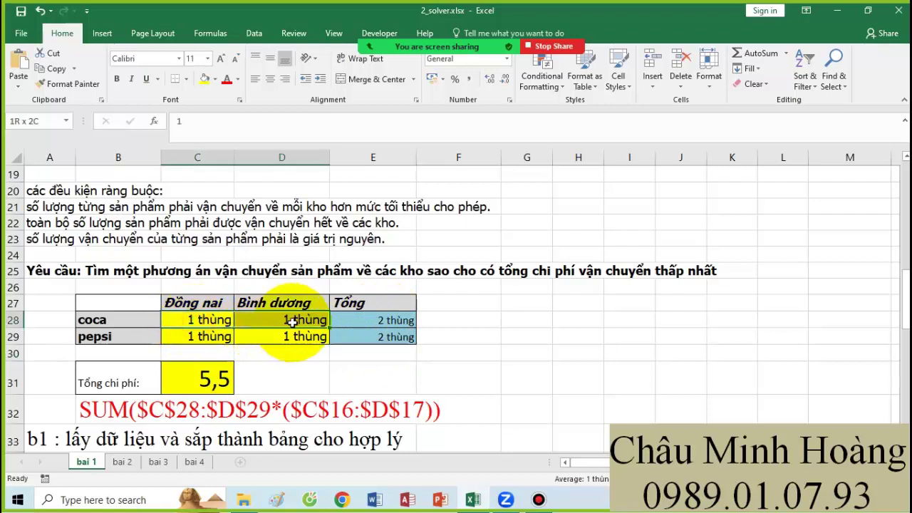
{"action": "left_click", "coordinate": [342, 320]}
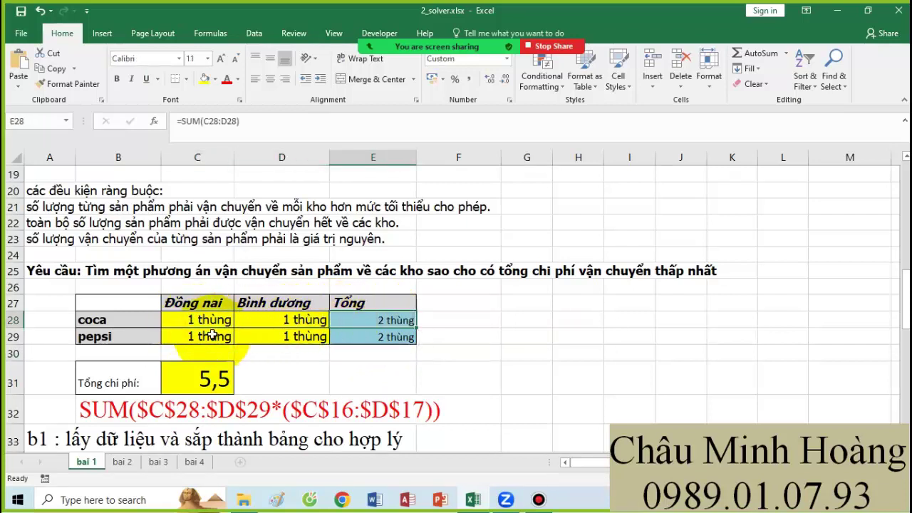
{"action": "left_click_drag", "start_coordinate": [205, 341], "coordinate": [293, 342]}
{"action": "left_click", "coordinate": [373, 338]}
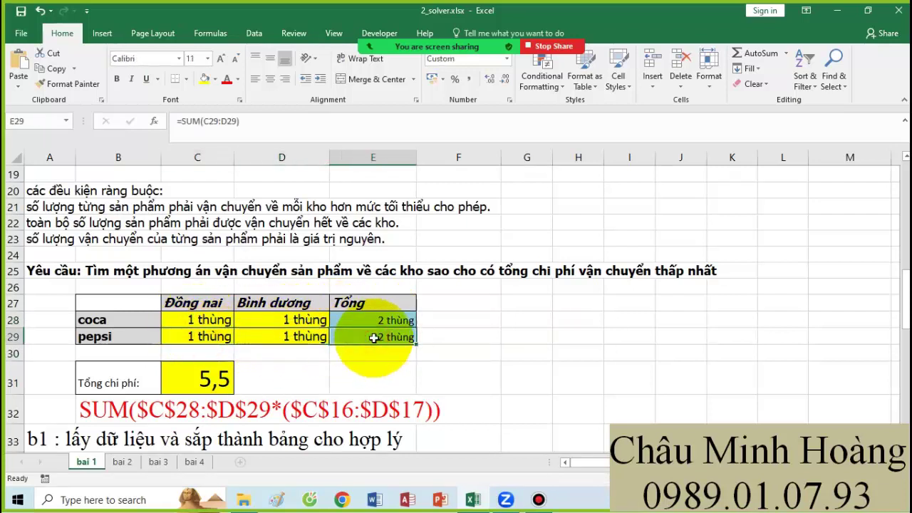
{"action": "scroll", "coordinate": [364, 349], "scroll_direction": "up", "scroll_amount": 6}
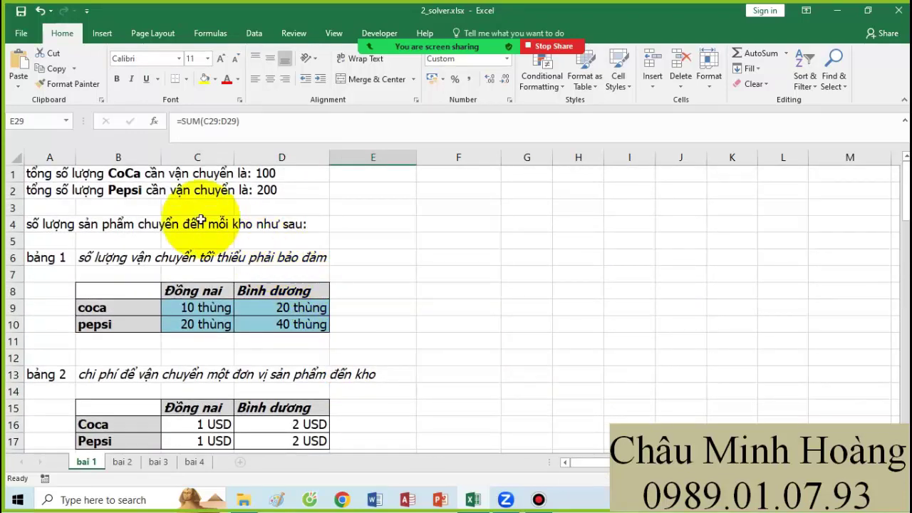
{"action": "scroll", "coordinate": [285, 320], "scroll_direction": "down", "scroll_amount": 4}
{"action": "left_click", "coordinate": [407, 324]}
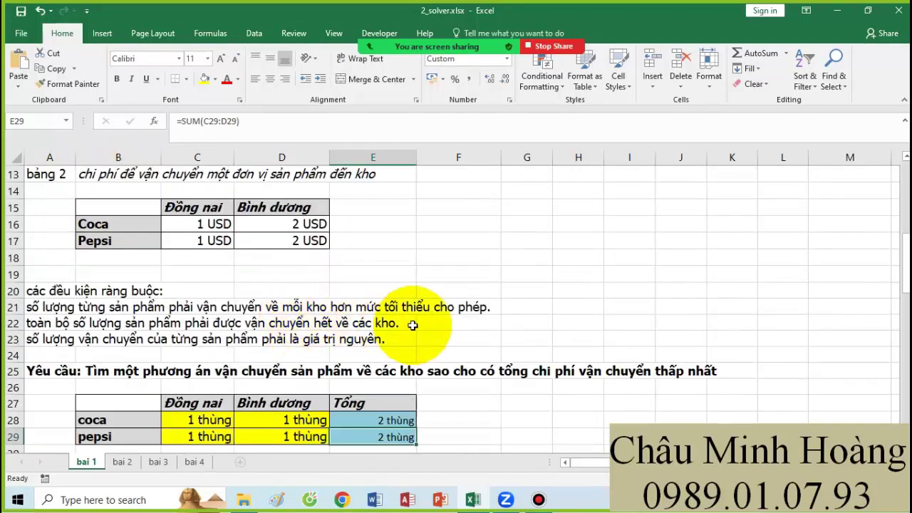
{"action": "left_click_drag", "start_coordinate": [100, 329], "coordinate": [397, 343]}
{"action": "scroll", "coordinate": [406, 338], "scroll_direction": "down", "scroll_amount": 2}
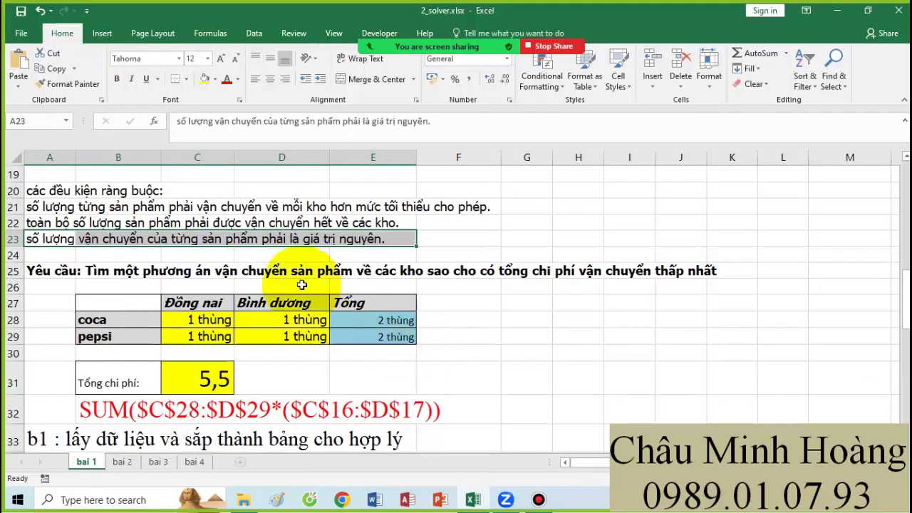
{"action": "scroll", "coordinate": [452, 297], "scroll_direction": "down", "scroll_amount": 2}
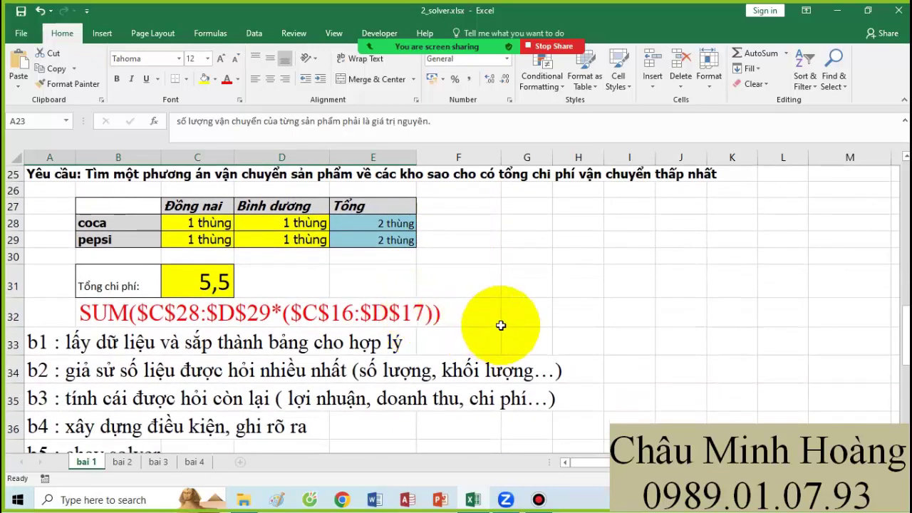
{"action": "scroll", "coordinate": [501, 324], "scroll_direction": "down", "scroll_amount": 1}
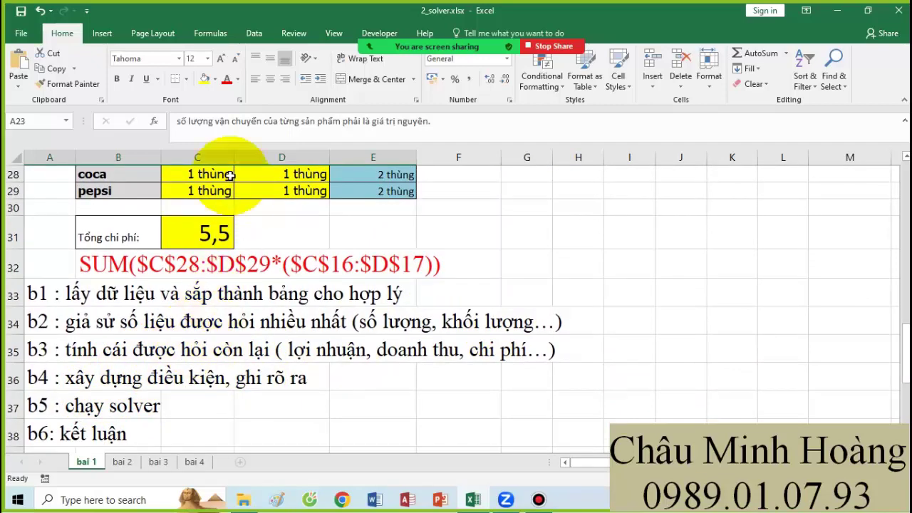
Open Solver for step b5 and reset all its existing options and cell selections
{"action": "left_click_drag", "start_coordinate": [80, 404], "coordinate": [167, 409]}
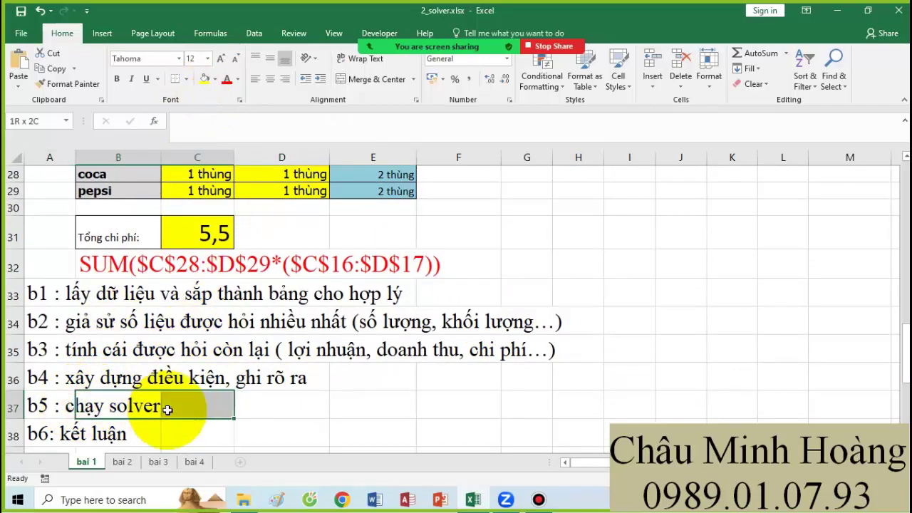
{"action": "left_click", "coordinate": [253, 34]}
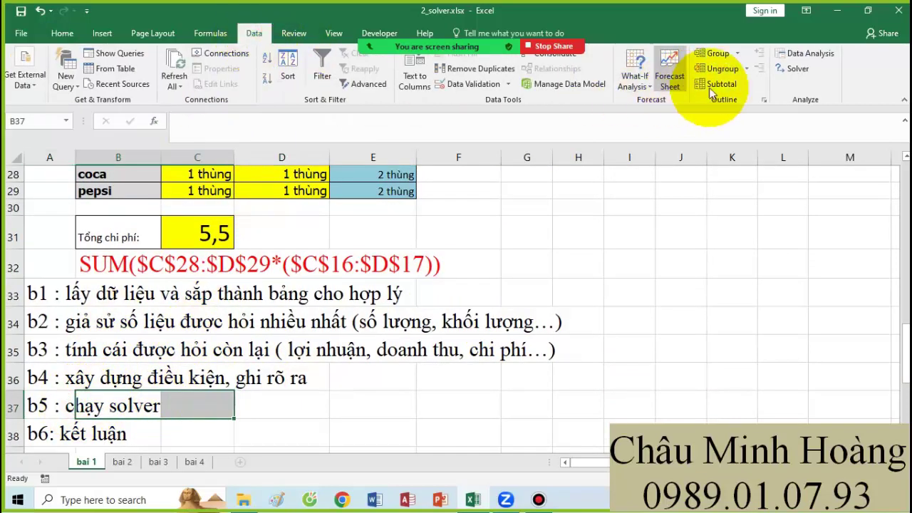
{"action": "left_click", "coordinate": [791, 69]}
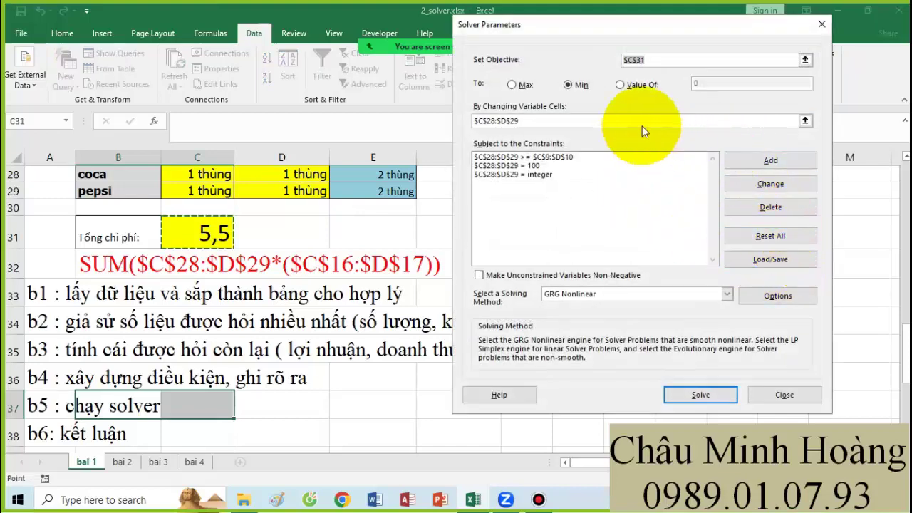
{"action": "left_click", "coordinate": [768, 239]}
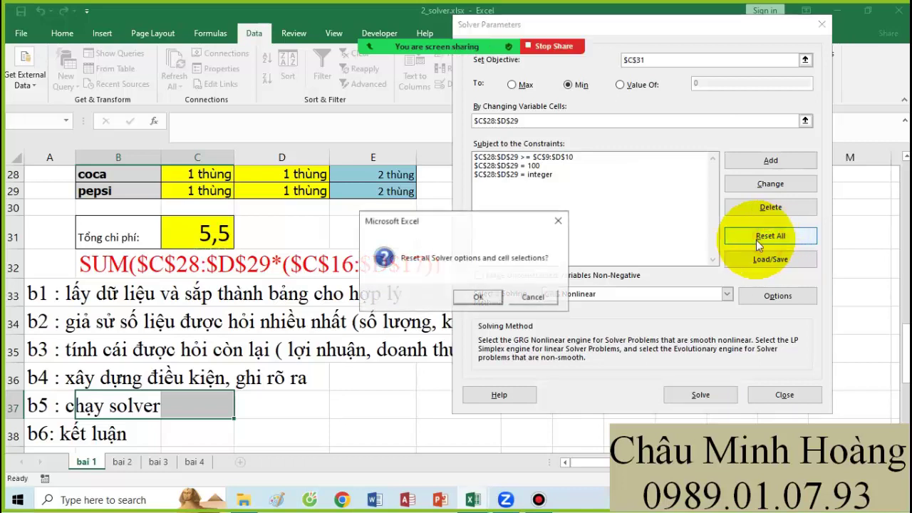
{"action": "left_click", "coordinate": [494, 297]}
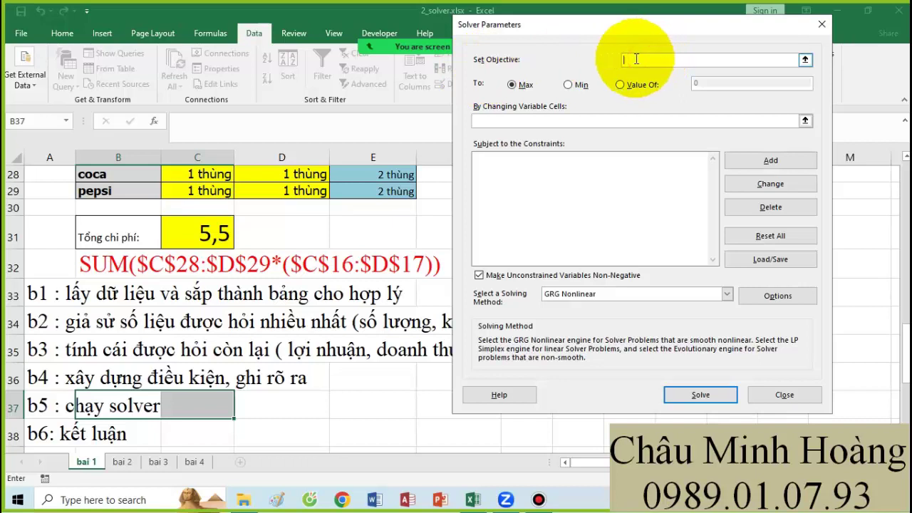
Set the Solver objective to the total cost cell C31 and choose Min as the optimisation target
{"action": "left_click", "coordinate": [213, 234]}
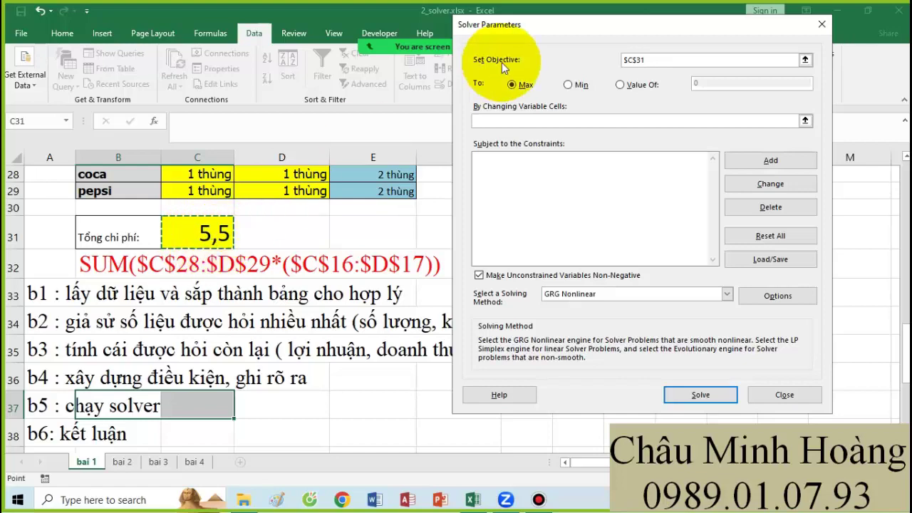
{"action": "left_click_drag", "start_coordinate": [522, 30], "coordinate": [613, 75]}
{"action": "left_click_drag", "start_coordinate": [743, 104], "coordinate": [712, 104]}
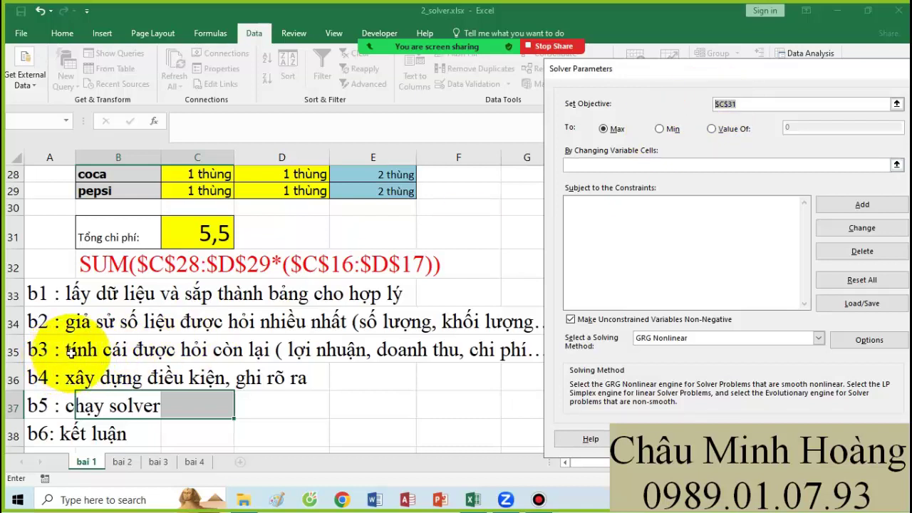
{"action": "left_click", "coordinate": [721, 105]}
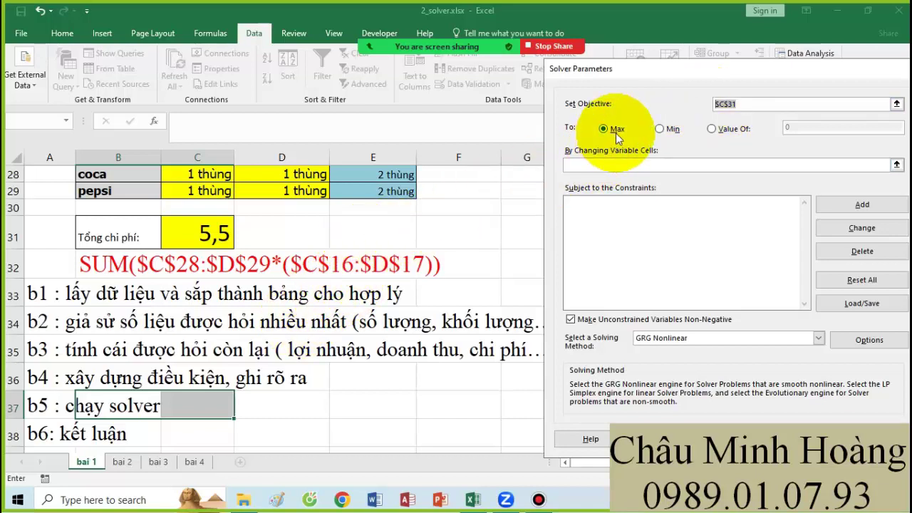
{"action": "left_click", "coordinate": [660, 129]}
{"action": "left_click", "coordinate": [712, 129]}
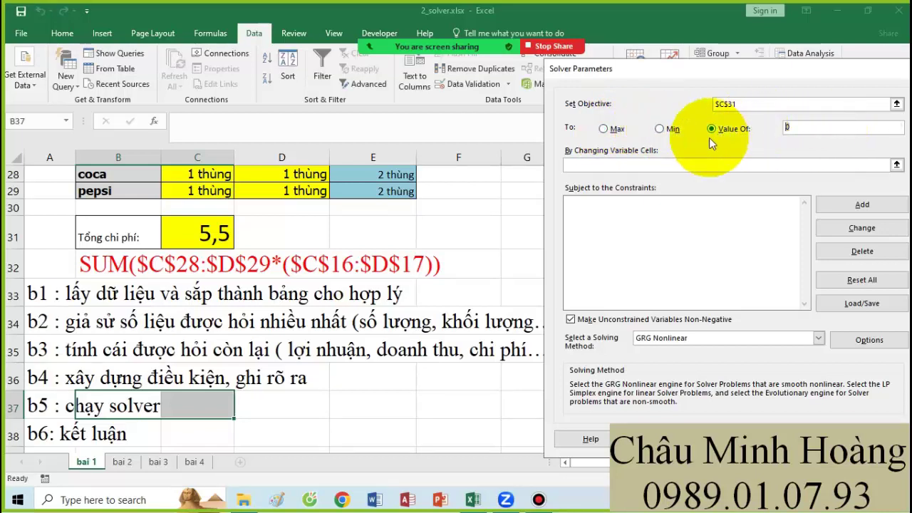
{"action": "left_click", "coordinate": [663, 129]}
Set the Solver's changing variable cells to the shipping quantities in C28:D29
{"action": "left_click", "coordinate": [586, 163]}
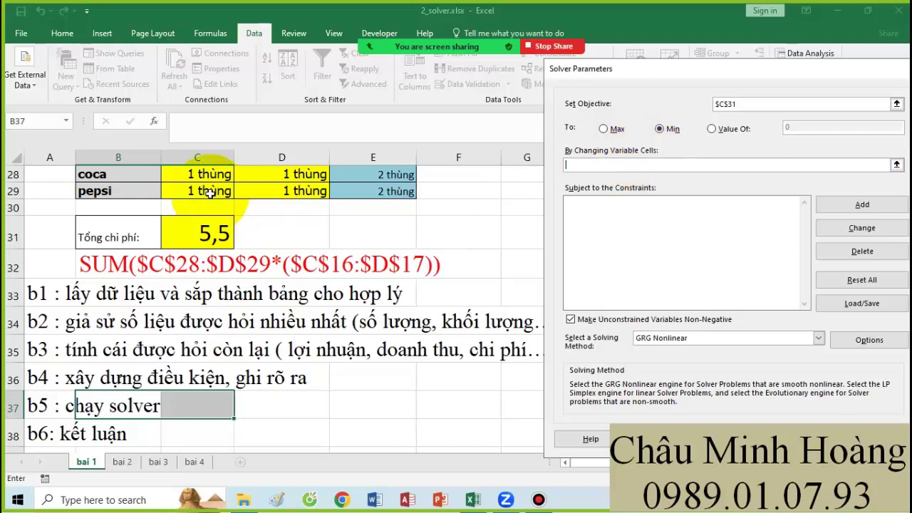
{"action": "left_click_drag", "start_coordinate": [196, 173], "coordinate": [284, 189]}
{"action": "scroll", "coordinate": [282, 189], "scroll_direction": "up", "scroll_amount": 1}
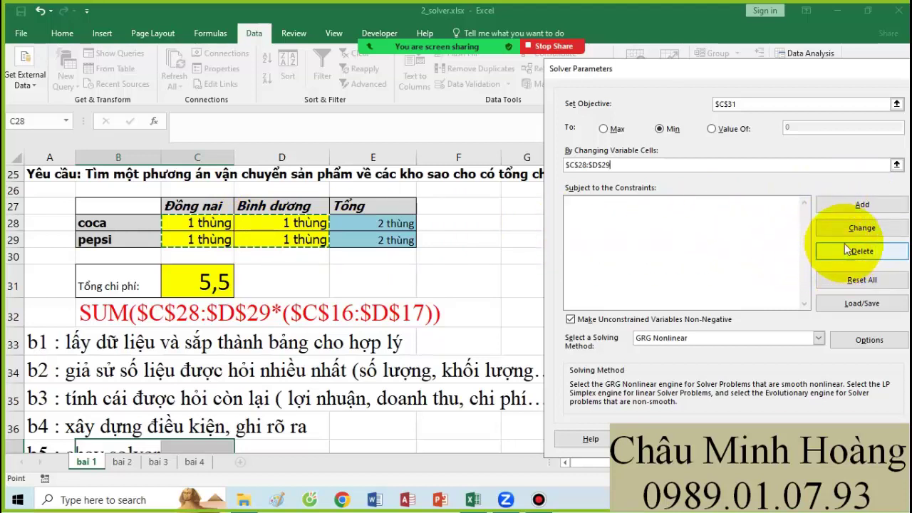
Add a Solver constraint requiring C28:D29 to be >= the minimum quantities in C9:D10
{"action": "left_click", "coordinate": [861, 206]}
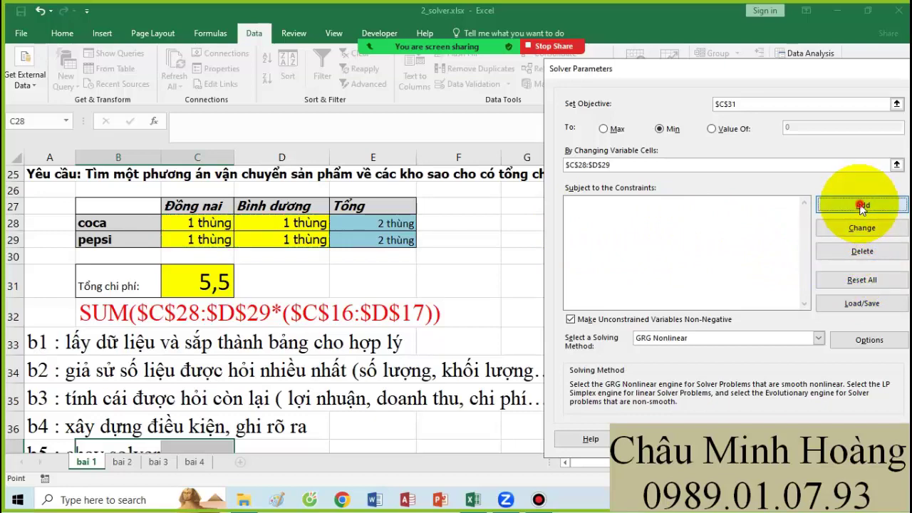
{"action": "scroll", "coordinate": [145, 373], "scroll_direction": "down", "scroll_amount": 2}
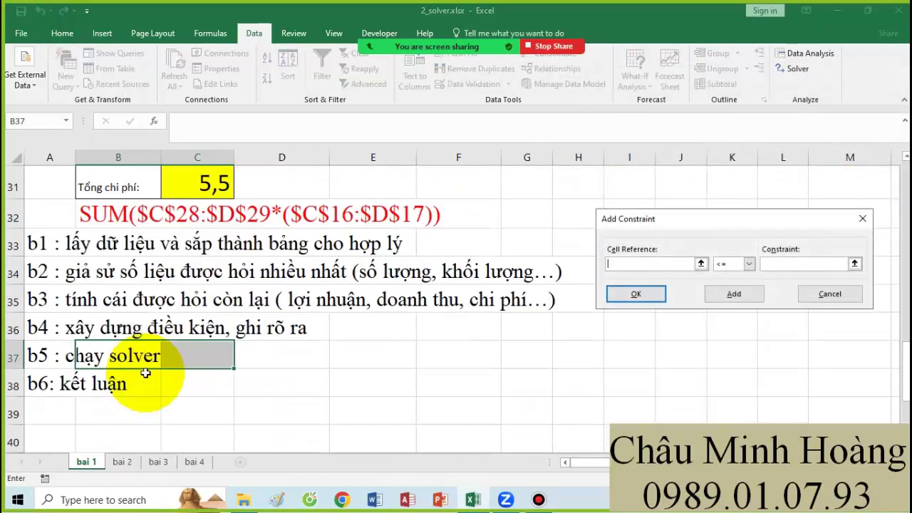
{"action": "scroll", "coordinate": [145, 372], "scroll_direction": "up", "scroll_amount": 4}
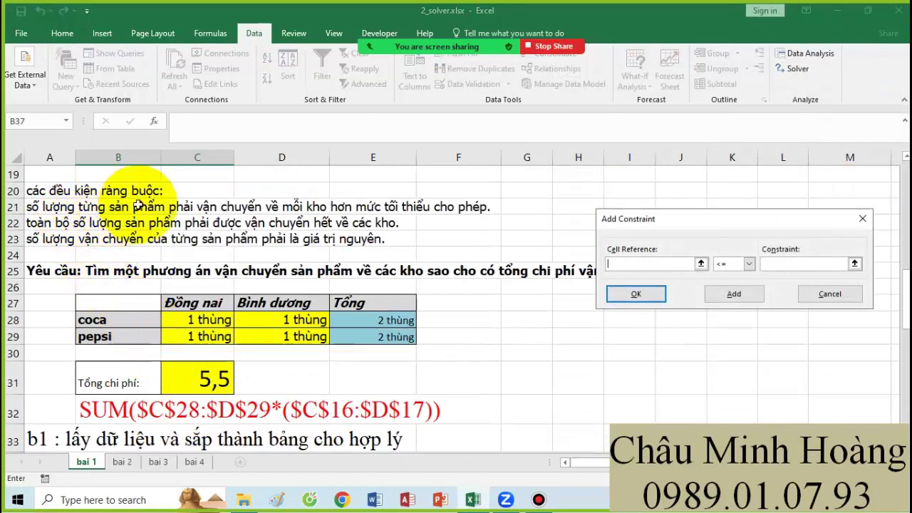
{"action": "left_click_drag", "start_coordinate": [191, 320], "coordinate": [281, 334]}
{"action": "left_click", "coordinate": [748, 264]}
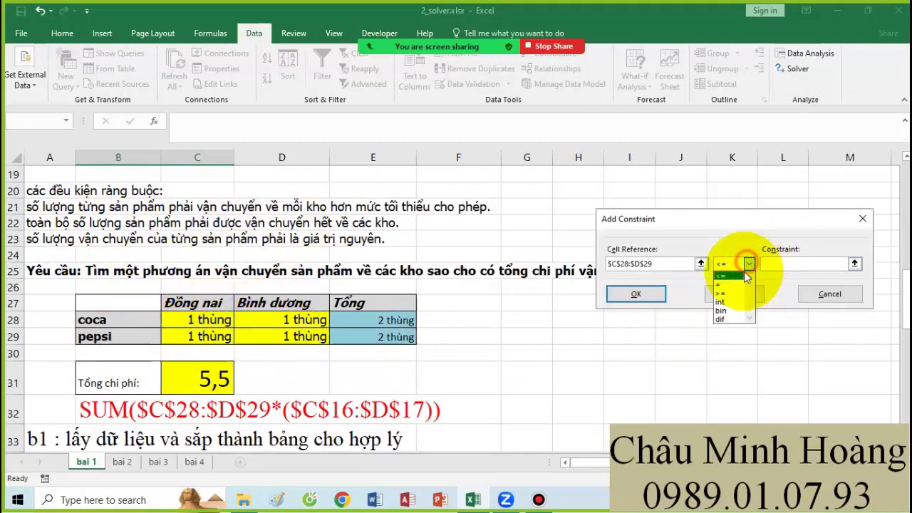
{"action": "left_click", "coordinate": [721, 292]}
{"action": "scroll", "coordinate": [477, 295], "scroll_direction": "up", "scroll_amount": 5}
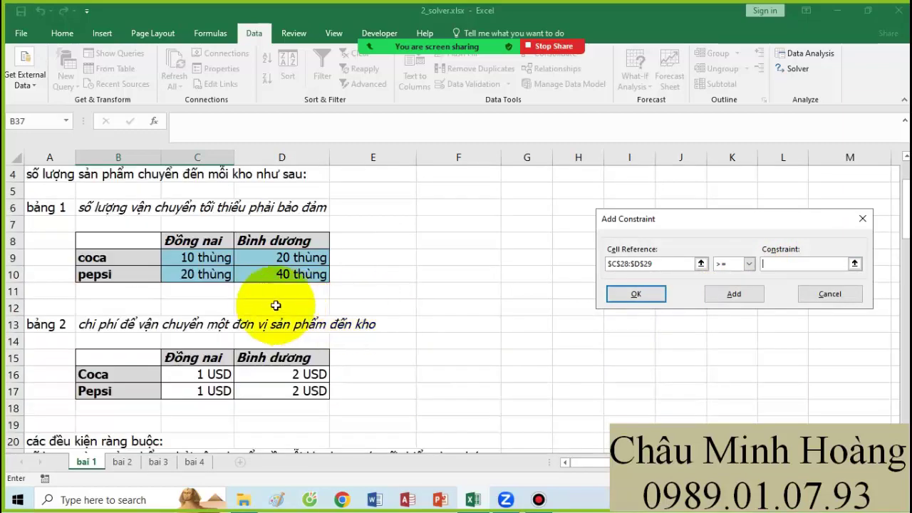
{"action": "left_click_drag", "start_coordinate": [180, 250], "coordinate": [290, 270]}
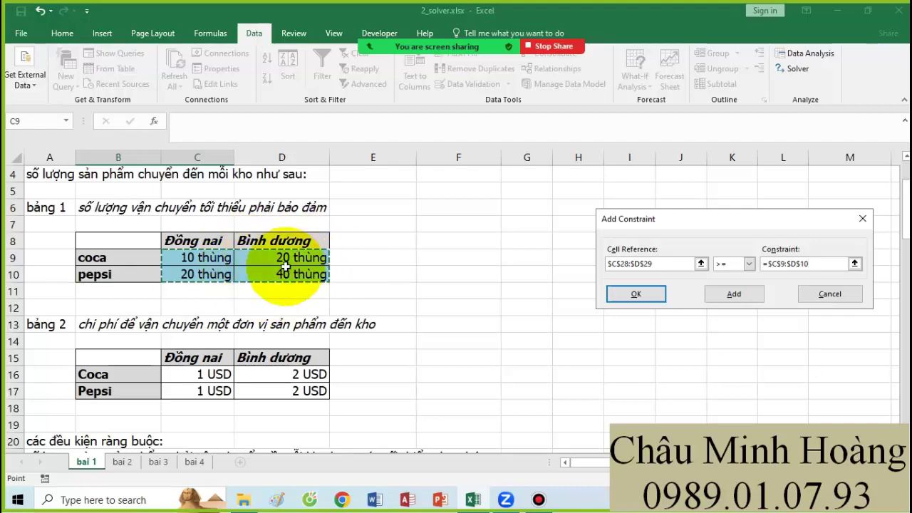
{"action": "left_click", "coordinate": [718, 297]}
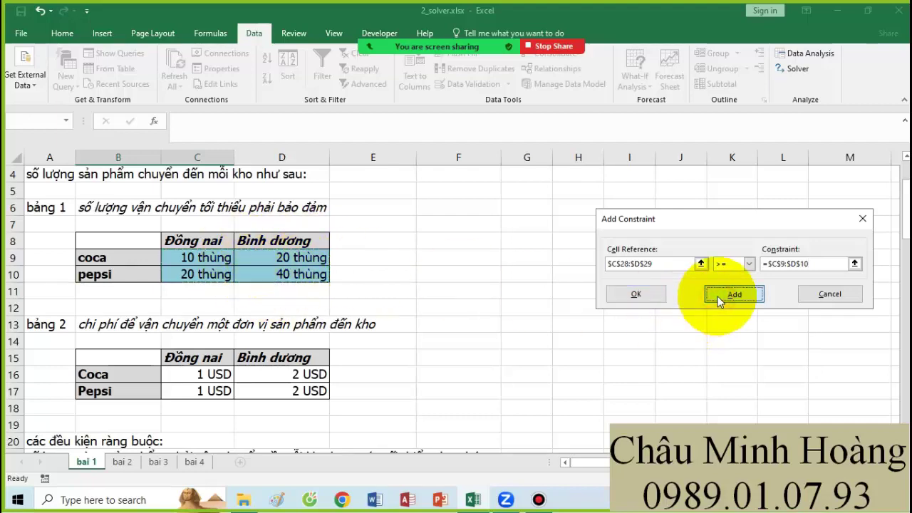
Add a Solver constraint requiring the Coca total in E28 to equal 100
{"action": "scroll", "coordinate": [356, 378], "scroll_direction": "down", "scroll_amount": 5}
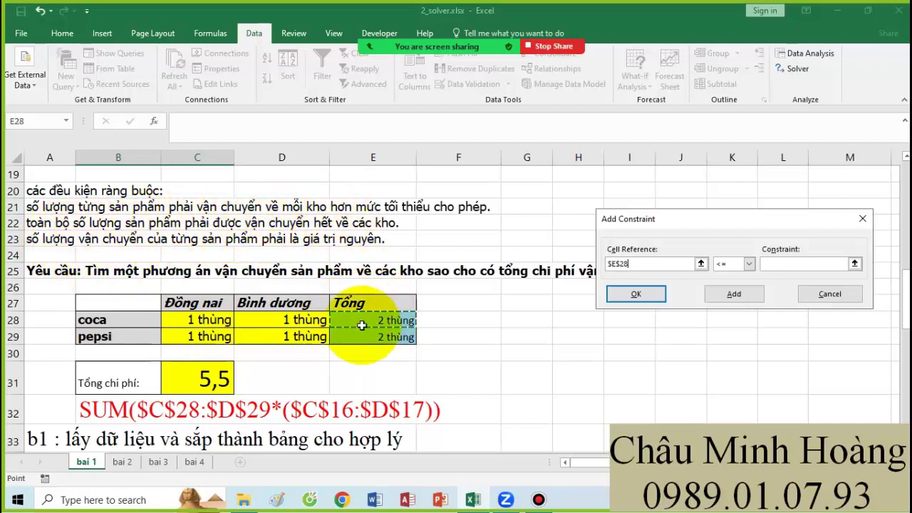
{"action": "scroll", "coordinate": [320, 306], "scroll_direction": "up", "scroll_amount": 6}
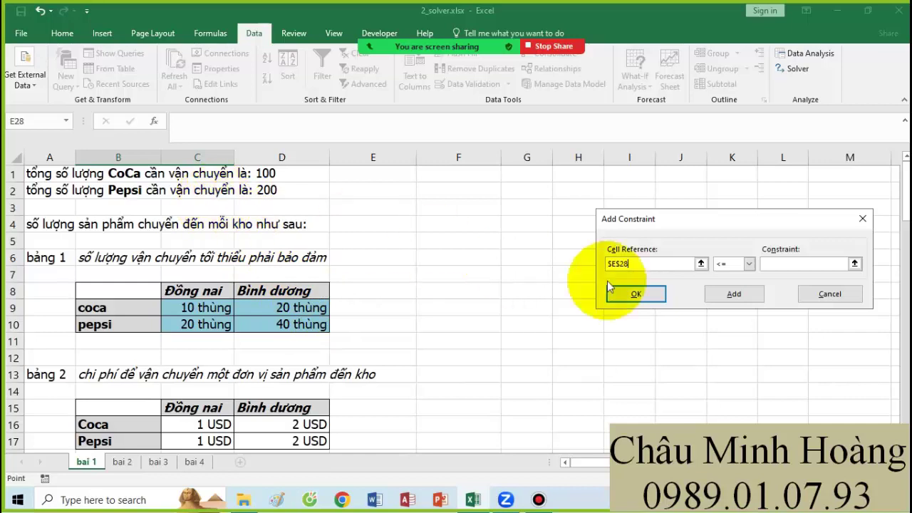
{"action": "left_click", "coordinate": [748, 264]}
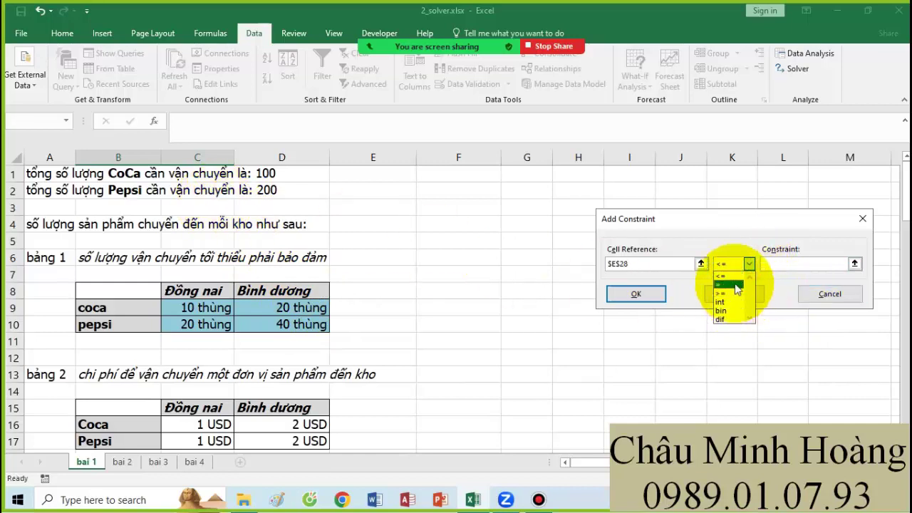
{"action": "left_click", "coordinate": [726, 281]}
{"action": "left_click", "coordinate": [775, 266]}
{"action": "type", "text": "10"}
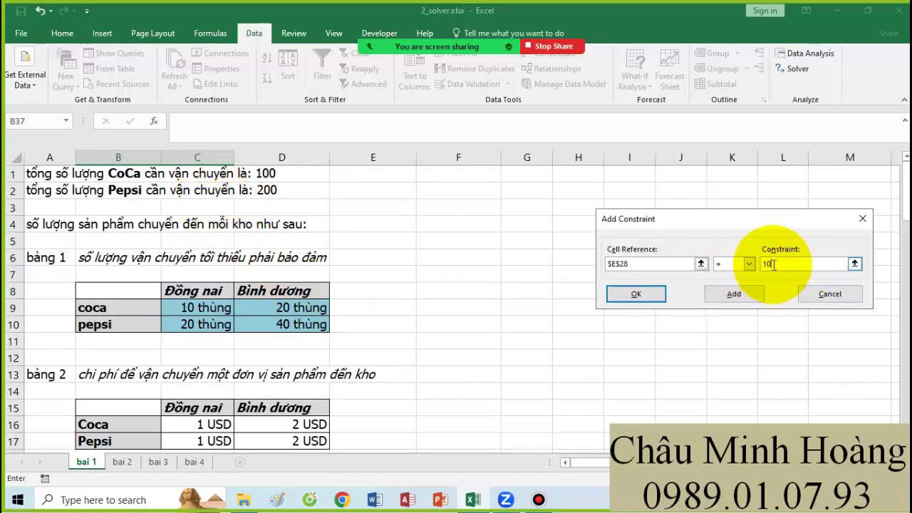
{"action": "type", "text": "0"}
{"action": "left_click", "coordinate": [726, 295]}
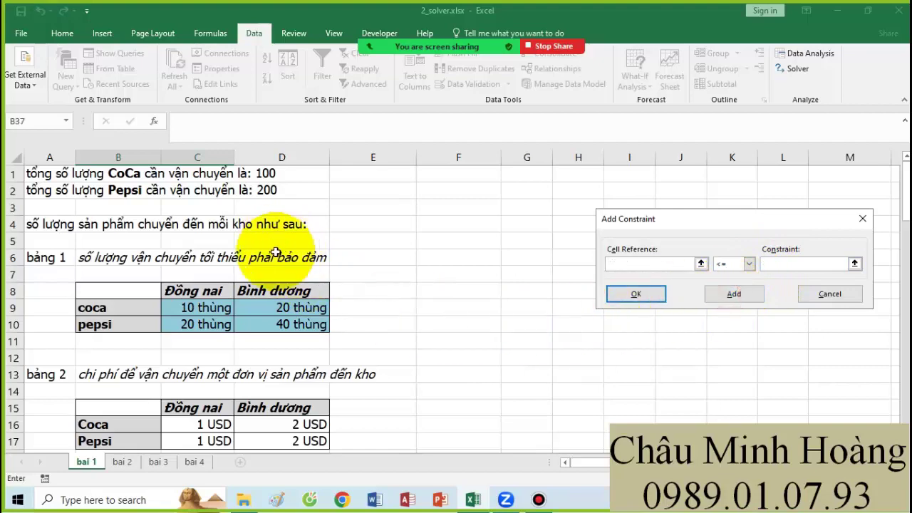
Add a Solver constraint requiring the Pepsi total in E29 to equal 200
{"action": "scroll", "coordinate": [275, 252], "scroll_direction": "down", "scroll_amount": 5}
{"action": "left_click", "coordinate": [368, 390]}
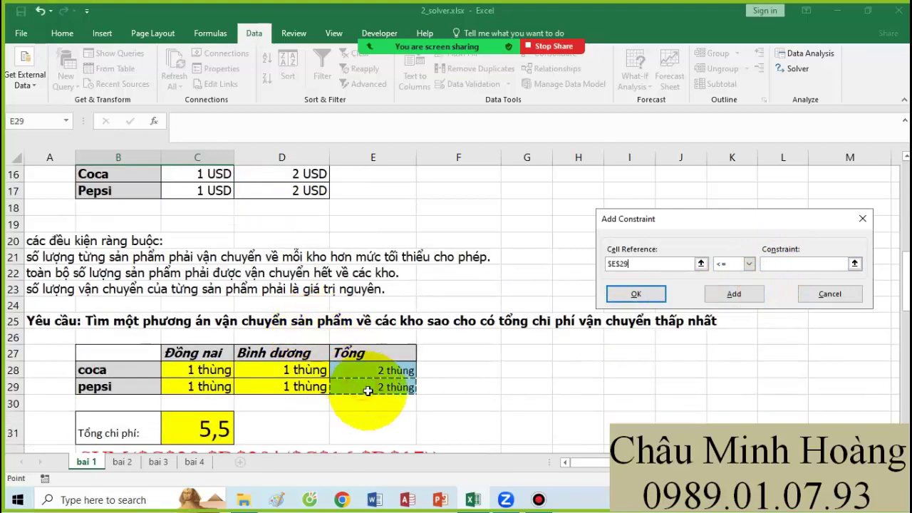
{"action": "left_click", "coordinate": [745, 264]}
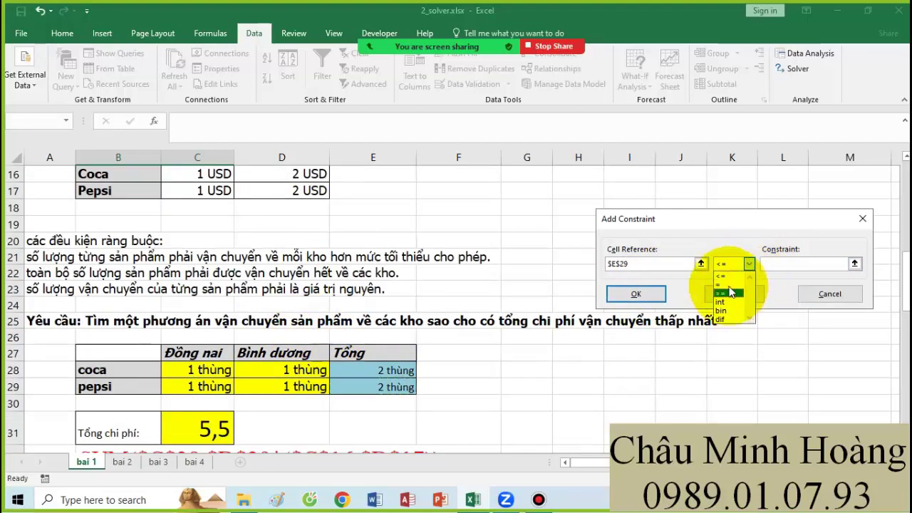
{"action": "left_click", "coordinate": [726, 285]}
{"action": "left_click", "coordinate": [821, 265]}
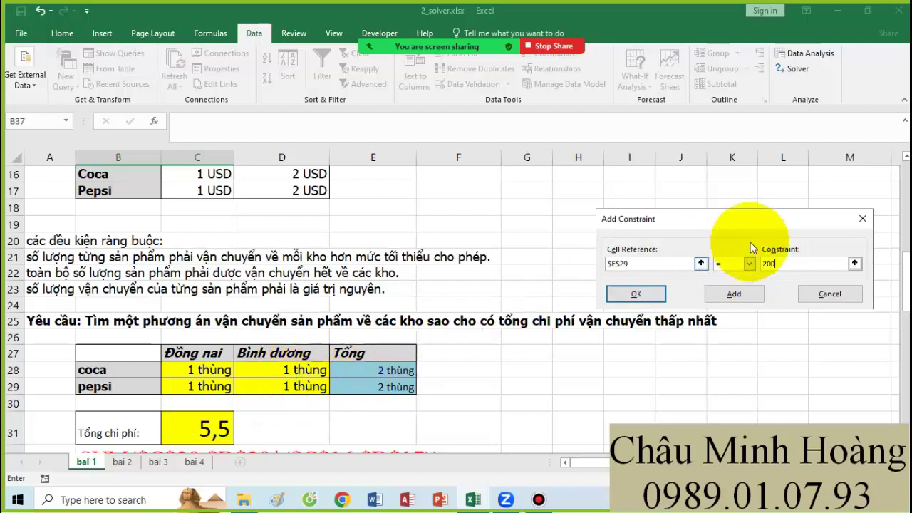
{"action": "left_click", "coordinate": [736, 294]}
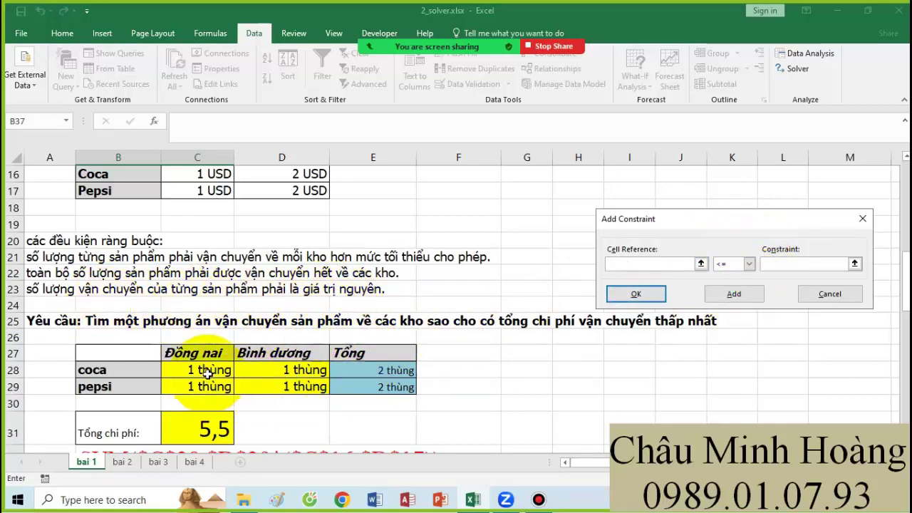
Add a Solver constraint restricting the shipping quantities in C28:D29 to integers (int)
{"action": "left_click_drag", "start_coordinate": [206, 370], "coordinate": [290, 387]}
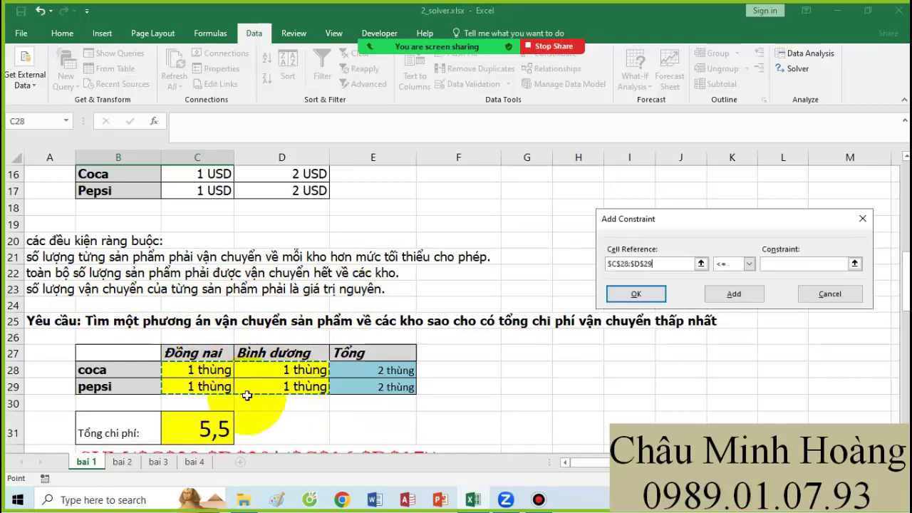
{"action": "left_click", "coordinate": [734, 263]}
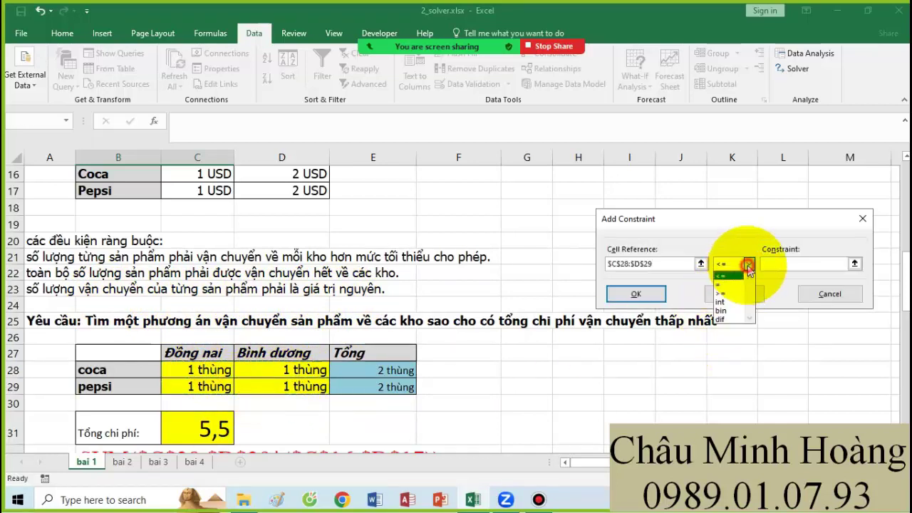
{"action": "left_click", "coordinate": [727, 303]}
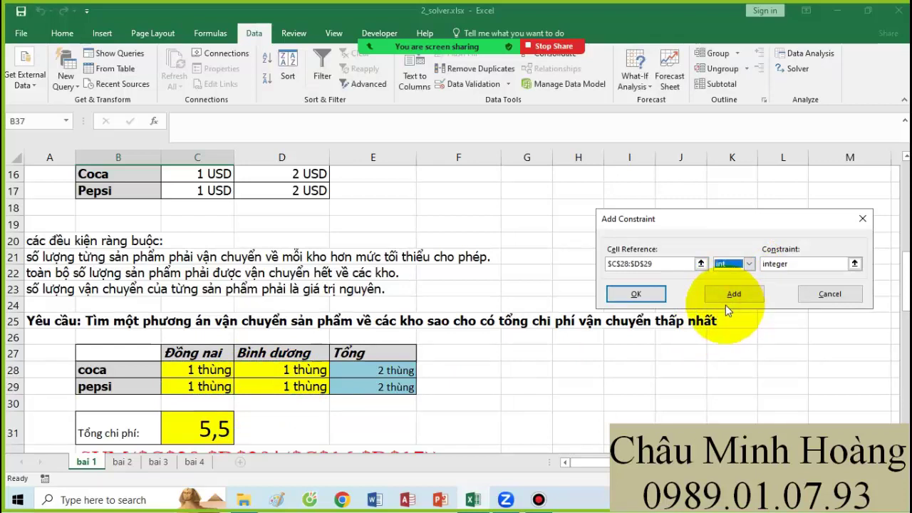
{"action": "left_click", "coordinate": [730, 294]}
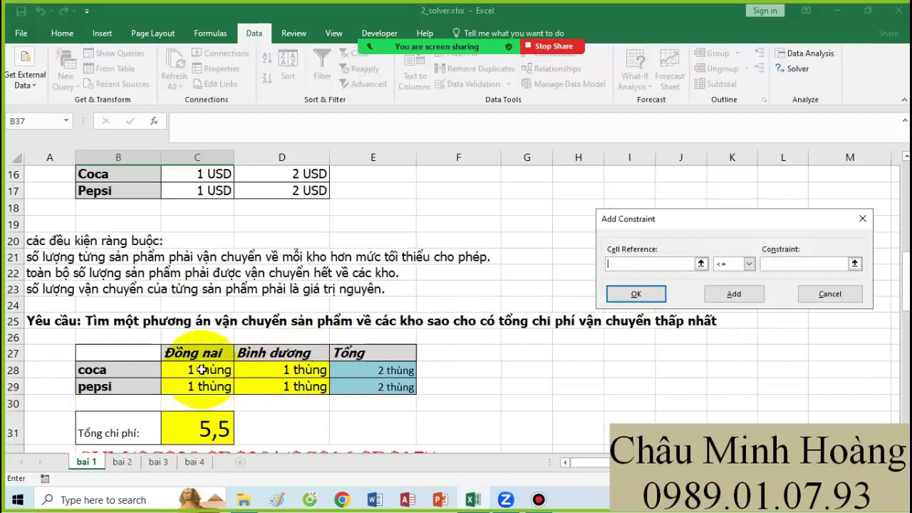
Add a Solver constraint requiring C28:D29 to be >= 1 and finish entering constraints
{"action": "left_click_drag", "start_coordinate": [202, 368], "coordinate": [306, 386]}
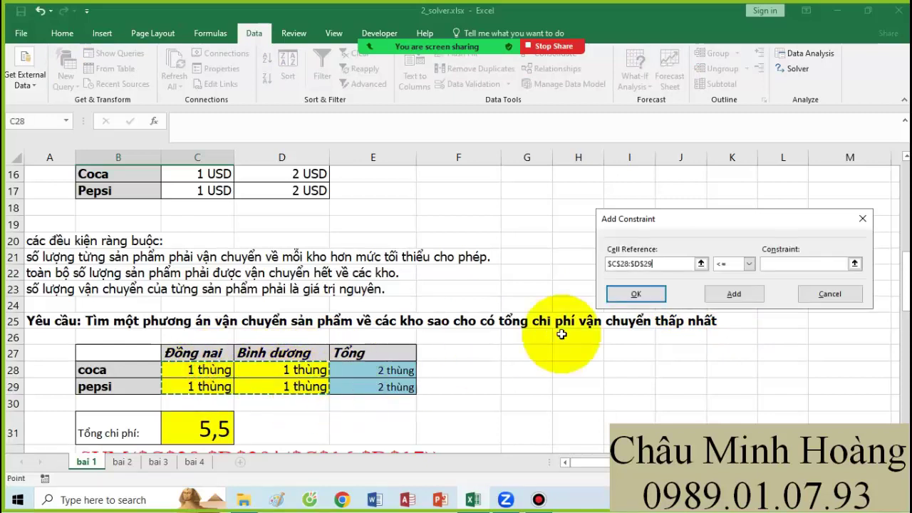
{"action": "left_click", "coordinate": [741, 264]}
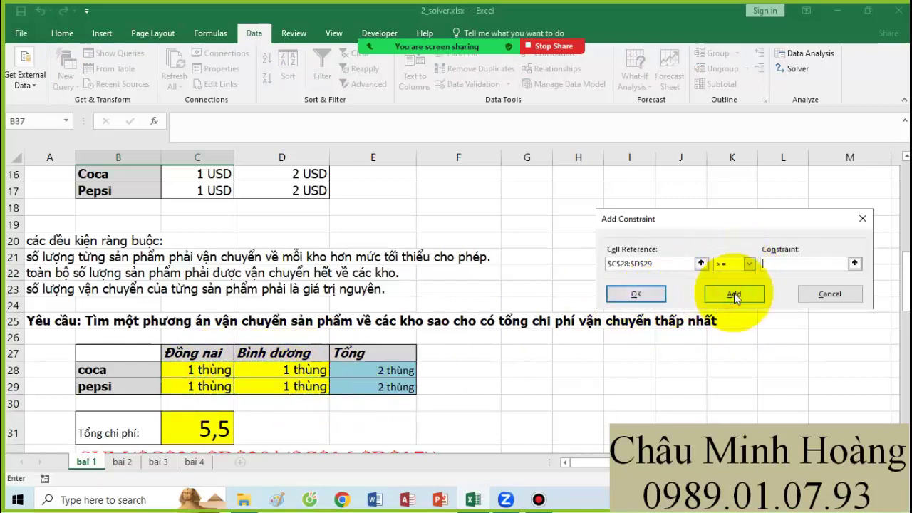
{"action": "type", "text": "1"}
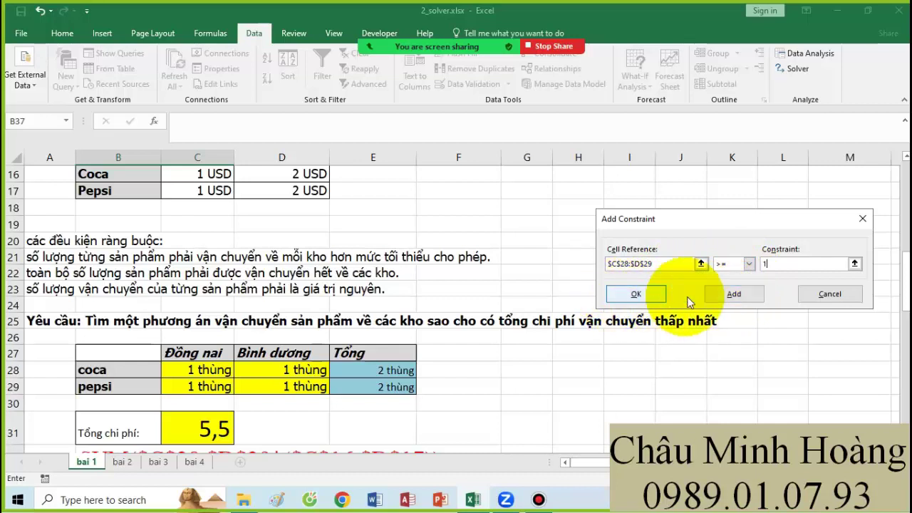
{"action": "left_click", "coordinate": [744, 293]}
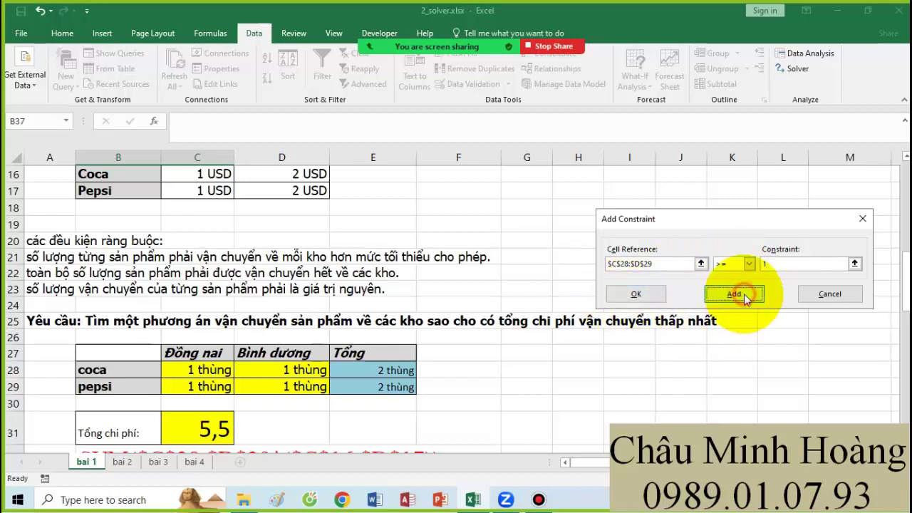
{"action": "left_click", "coordinate": [828, 294]}
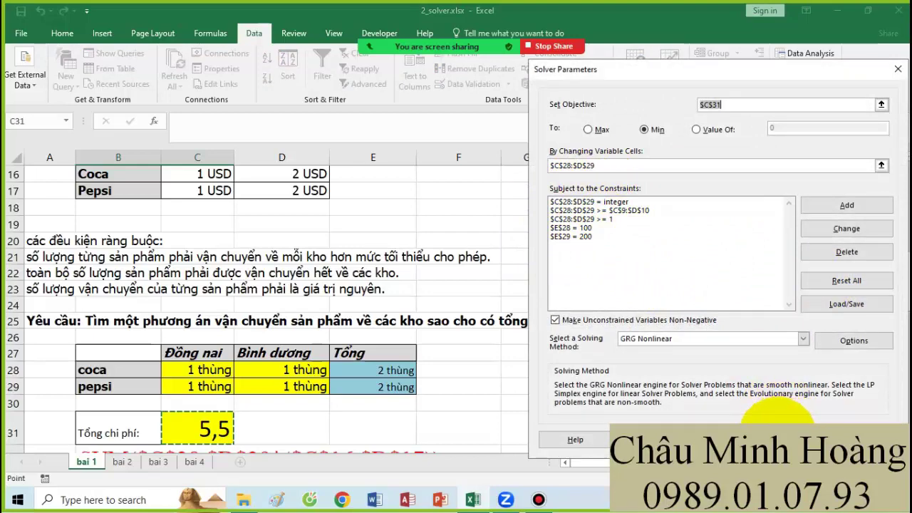
Solve the shipping model and keep the Solver solution in the sheet
{"action": "left_click", "coordinate": [780, 440]}
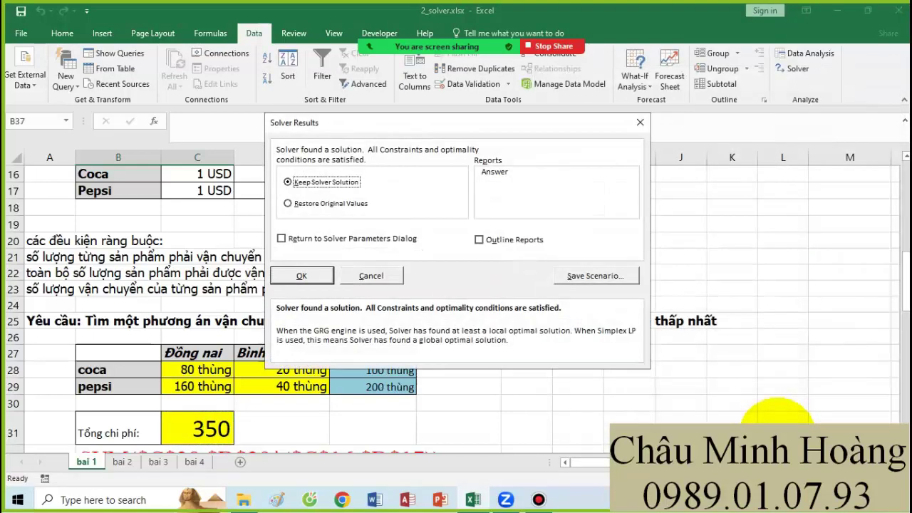
{"action": "left_click", "coordinate": [302, 276]}
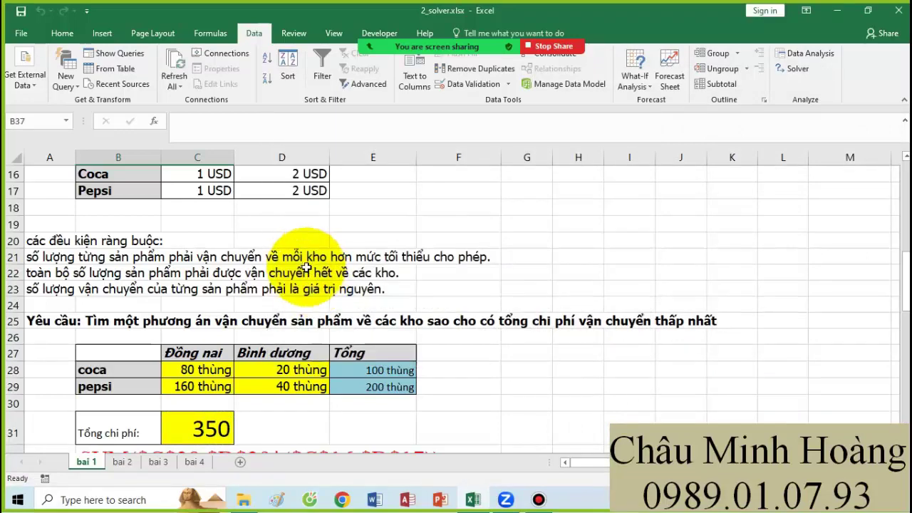
Review the solved product totals, total cost and shipping quantities, and compare them with the reopened Solver parameters
{"action": "left_click_drag", "start_coordinate": [363, 366], "coordinate": [365, 388]}
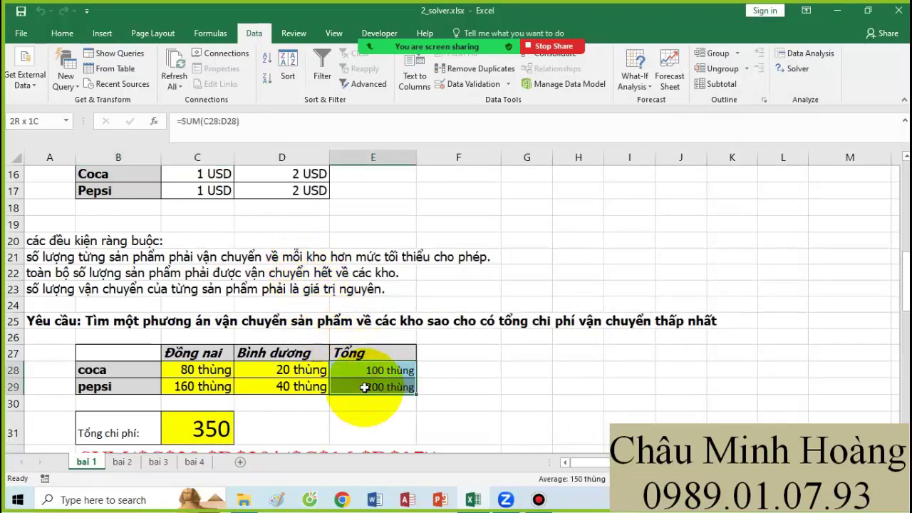
{"action": "left_click", "coordinate": [186, 426]}
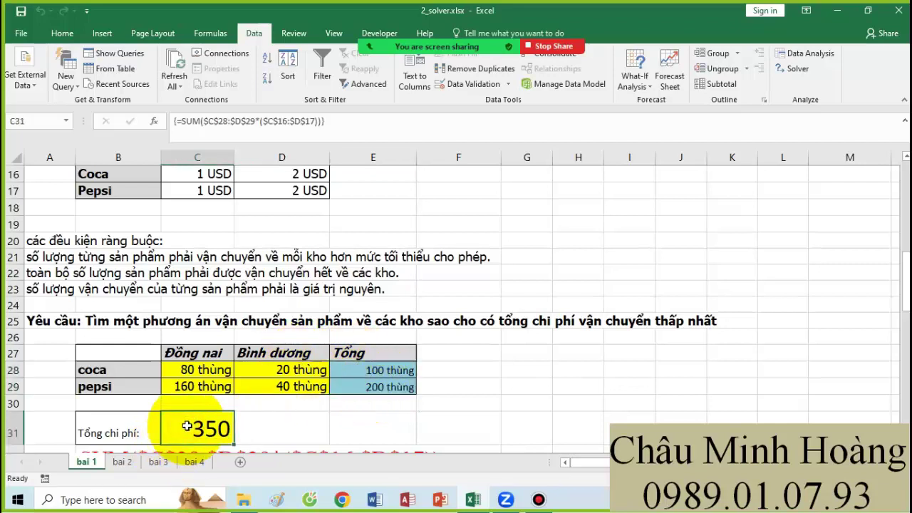
{"action": "left_click_drag", "start_coordinate": [178, 371], "coordinate": [335, 371]}
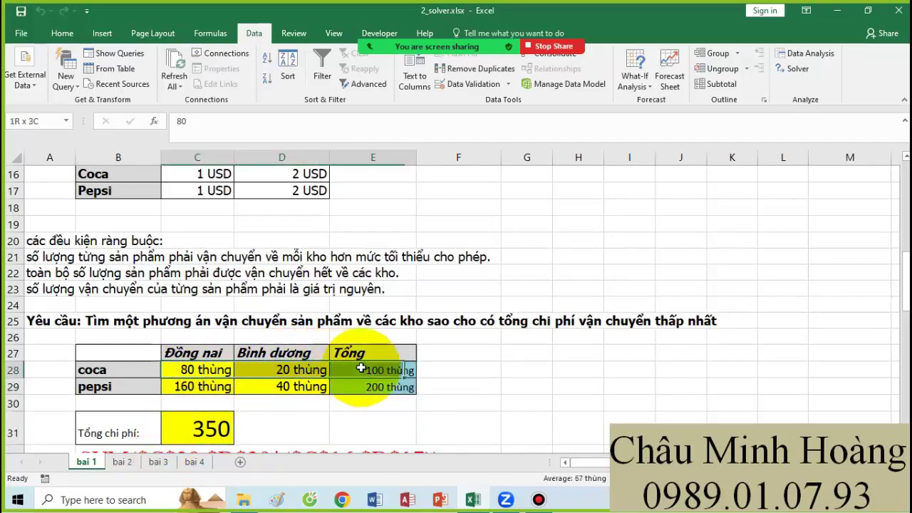
{"action": "left_click_drag", "start_coordinate": [183, 387], "coordinate": [391, 387]}
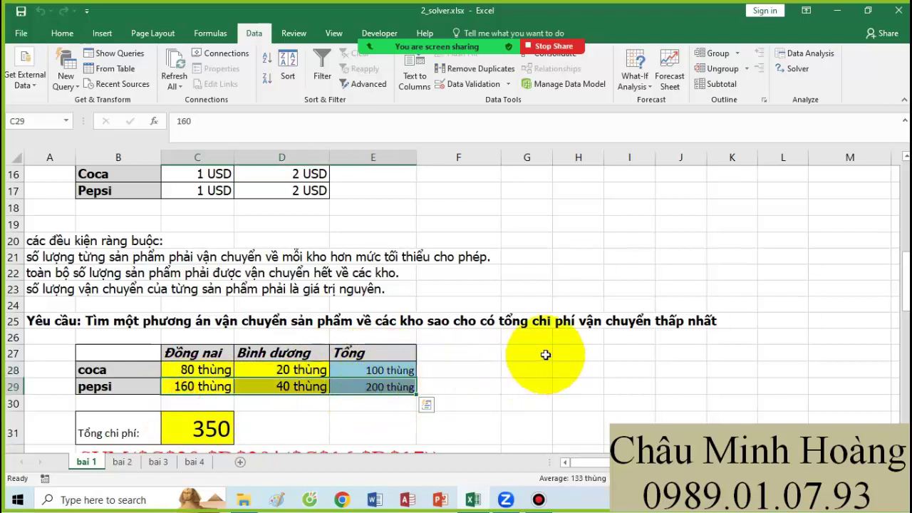
{"action": "left_click", "coordinate": [798, 69]}
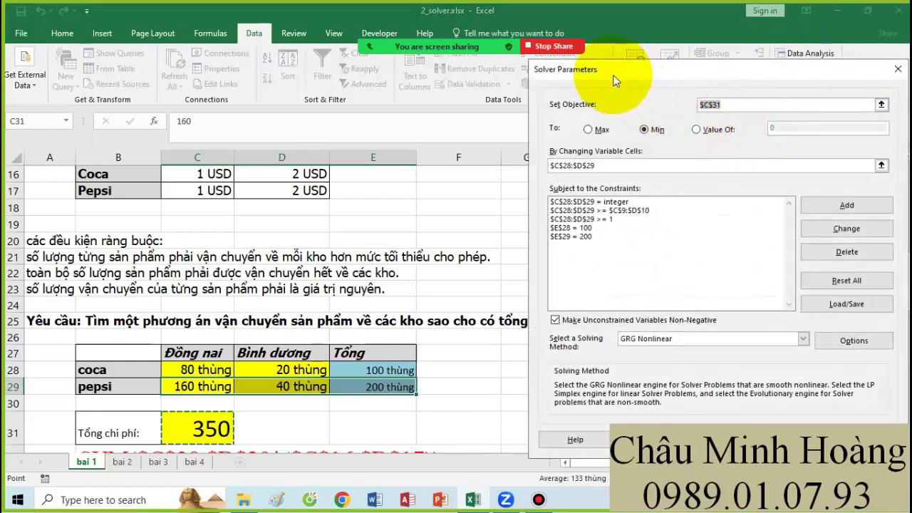
{"action": "left_click_drag", "start_coordinate": [613, 74], "coordinate": [596, 71]}
{"action": "scroll", "coordinate": [406, 266], "scroll_direction": "down", "scroll_amount": 3}
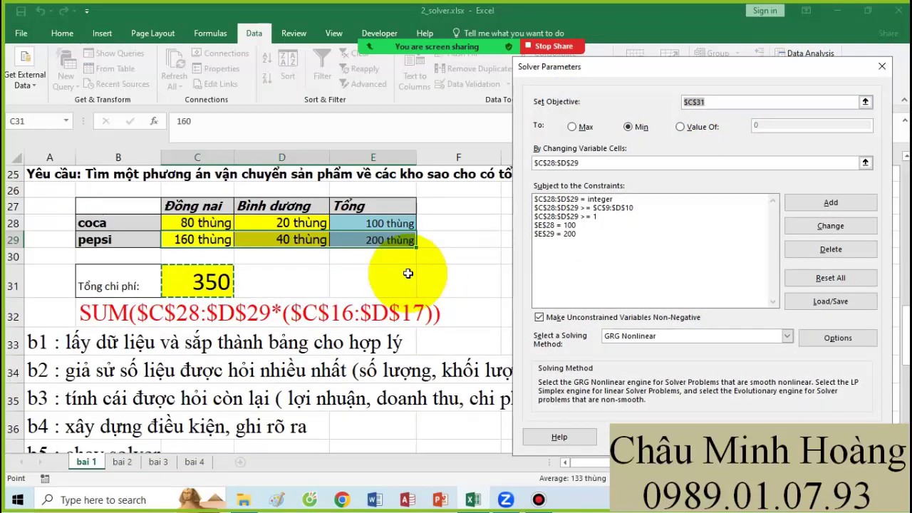
{"action": "scroll", "coordinate": [407, 270], "scroll_direction": "up", "scroll_amount": 1}
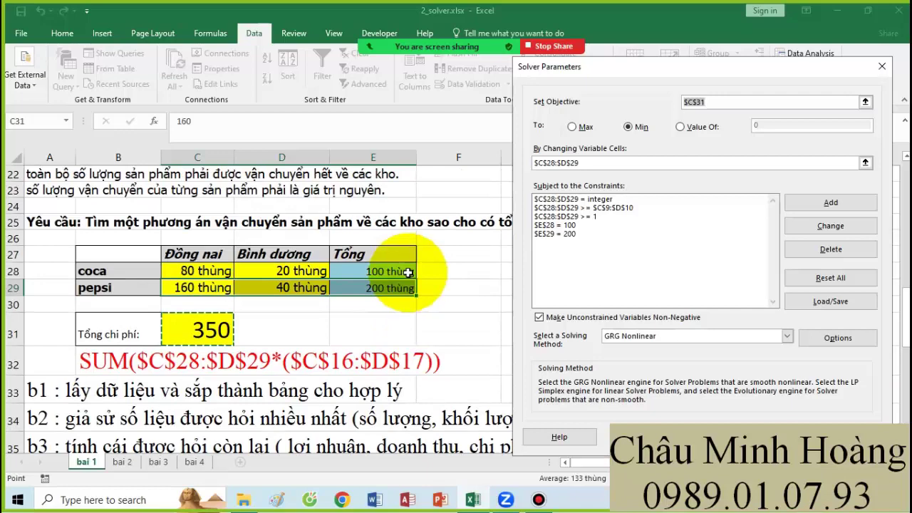
{"action": "left_click", "coordinate": [538, 499]}
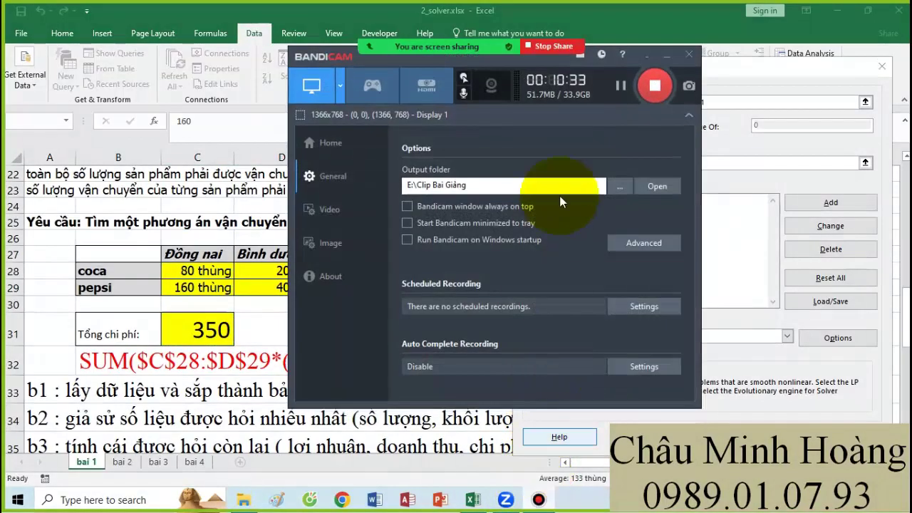
{"action": "left_click", "coordinate": [620, 85]}
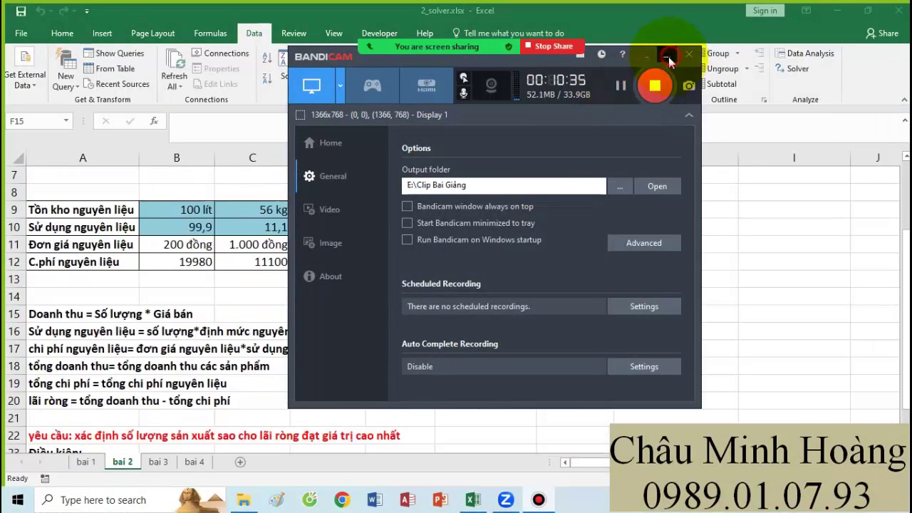
{"action": "left_click", "coordinate": [666, 55]}
Examine the production plan table on sheet bai 2, including its products and the ingredient amounts required per product
{"action": "scroll", "coordinate": [282, 340], "scroll_direction": "up", "scroll_amount": 2}
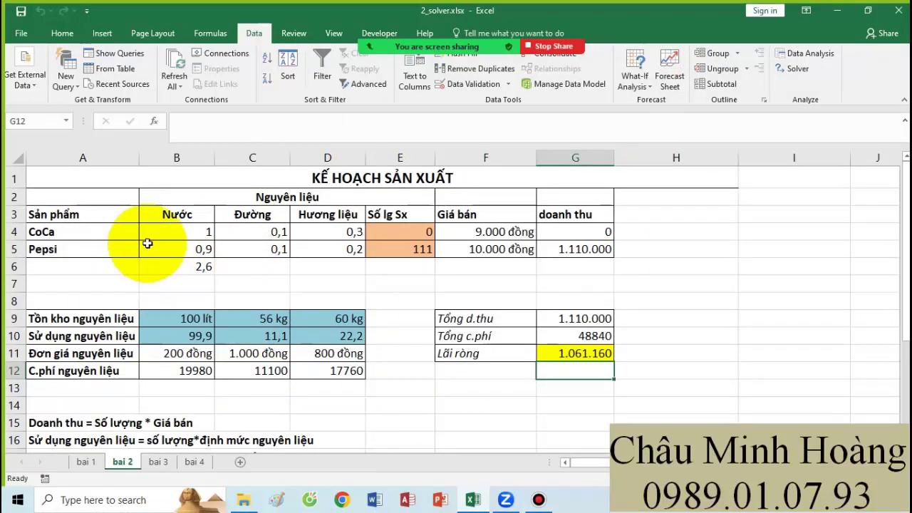
{"action": "left_click_drag", "start_coordinate": [108, 199], "coordinate": [560, 264]}
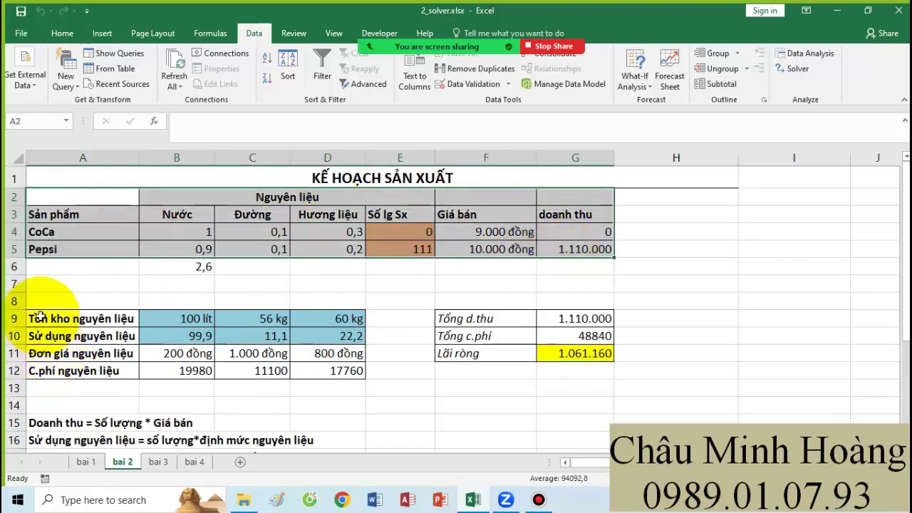
{"action": "left_click", "coordinate": [31, 268]}
{"action": "left_click", "coordinate": [72, 212]}
{"action": "left_click_drag", "start_coordinate": [72, 212], "coordinate": [124, 218]}
{"action": "left_click", "coordinate": [93, 230]}
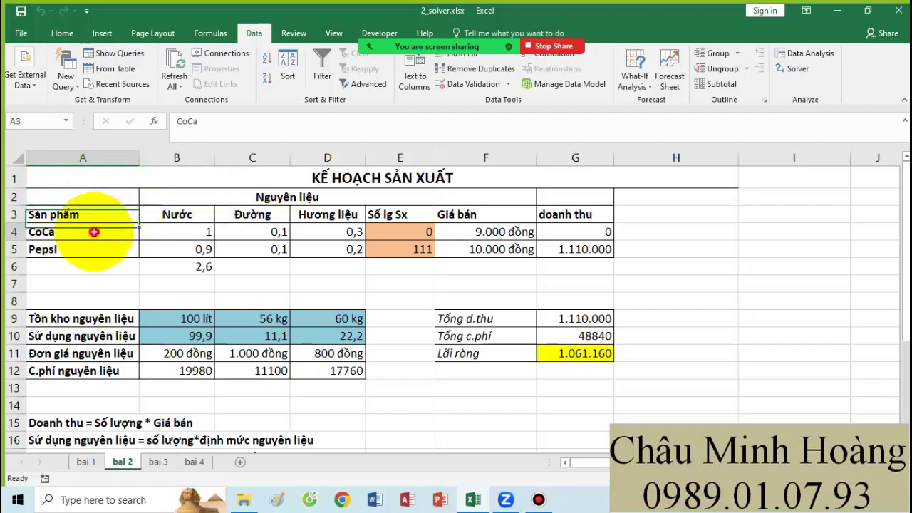
{"action": "left_click", "coordinate": [106, 246]}
{"action": "left_click", "coordinate": [186, 211]}
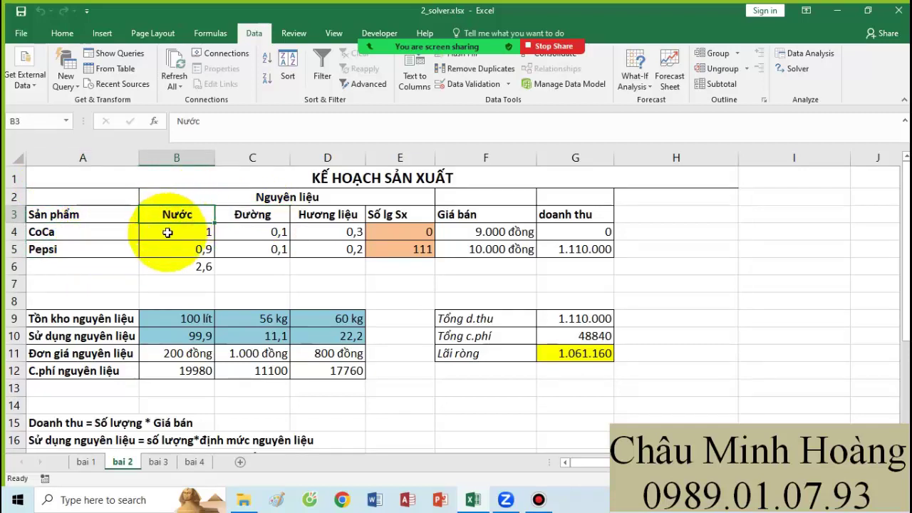
{"action": "left_click", "coordinate": [168, 232]}
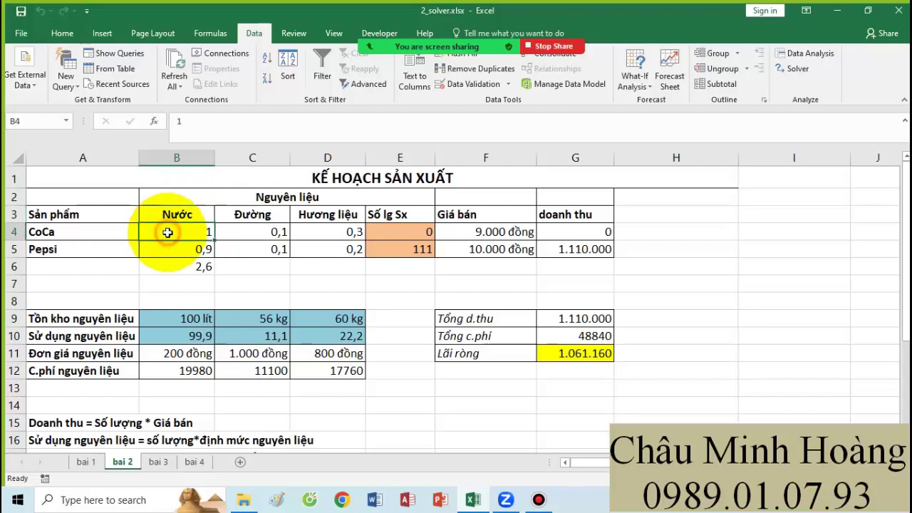
{"action": "left_click", "coordinate": [249, 230]}
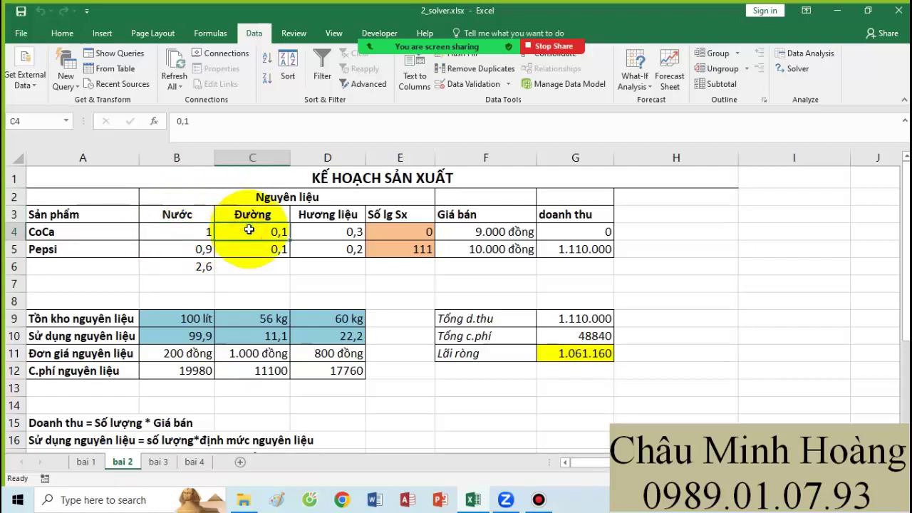
Examine the ingredient norms, production quantities, selling prices and revenues of both products, plus the calculation rules and requirements listed below
{"action": "left_click", "coordinate": [314, 236]}
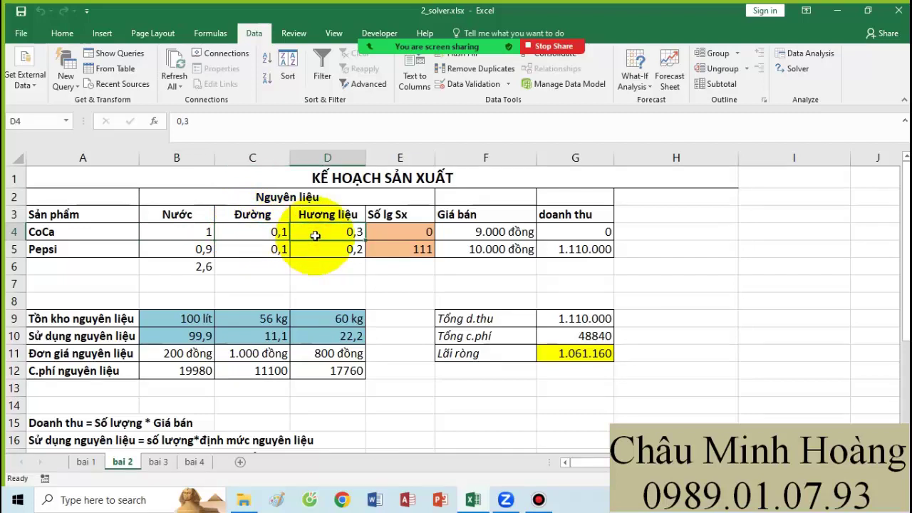
{"action": "left_click", "coordinate": [207, 250]}
{"action": "left_click", "coordinate": [244, 248]}
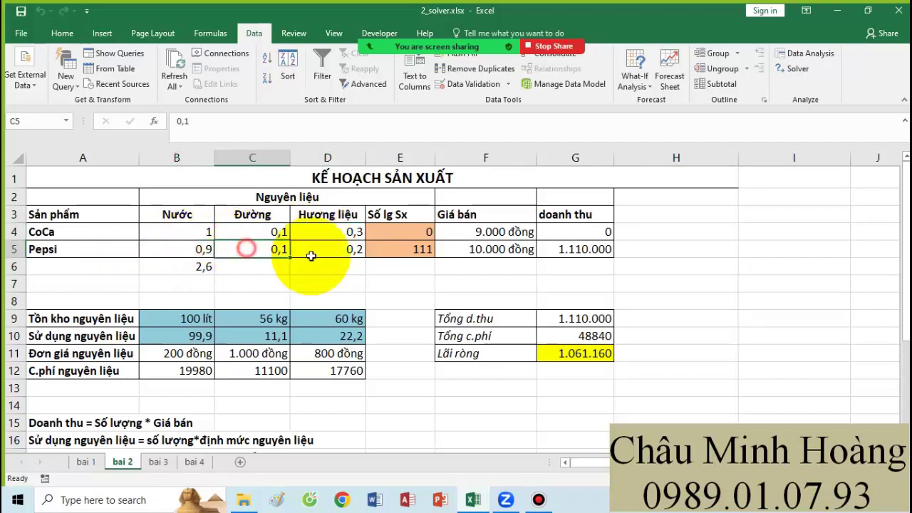
{"action": "left_click", "coordinate": [344, 251]}
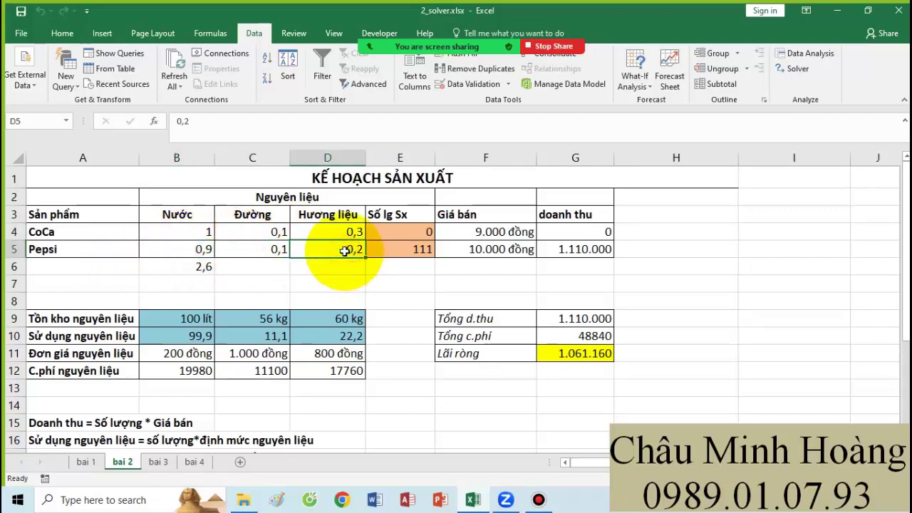
{"action": "left_click", "coordinate": [412, 245]}
{"action": "left_click_drag", "start_coordinate": [411, 237], "coordinate": [412, 249]}
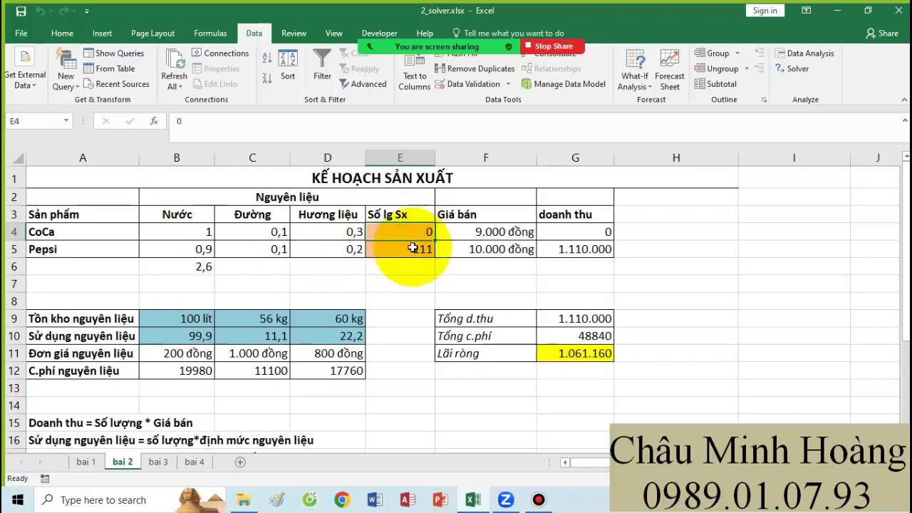
{"action": "left_click", "coordinate": [502, 235]}
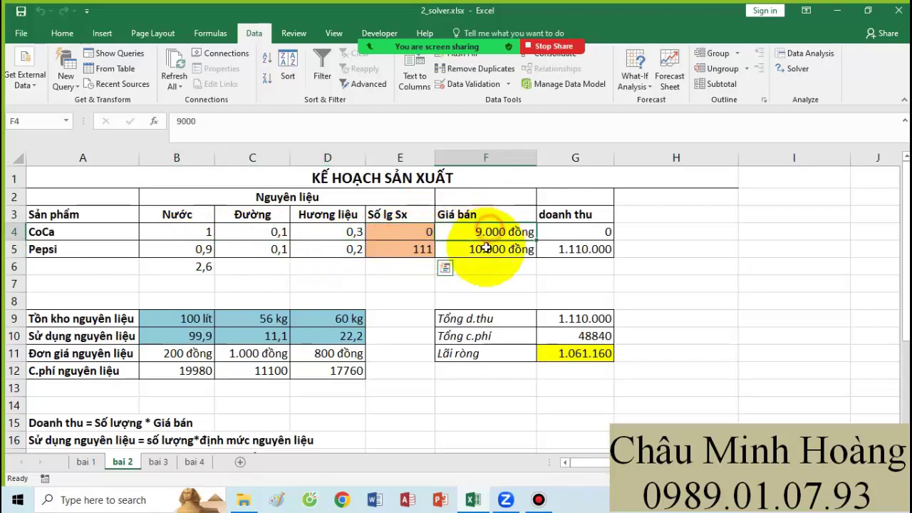
{"action": "left_click", "coordinate": [557, 237]}
{"action": "left_click", "coordinate": [483, 299]}
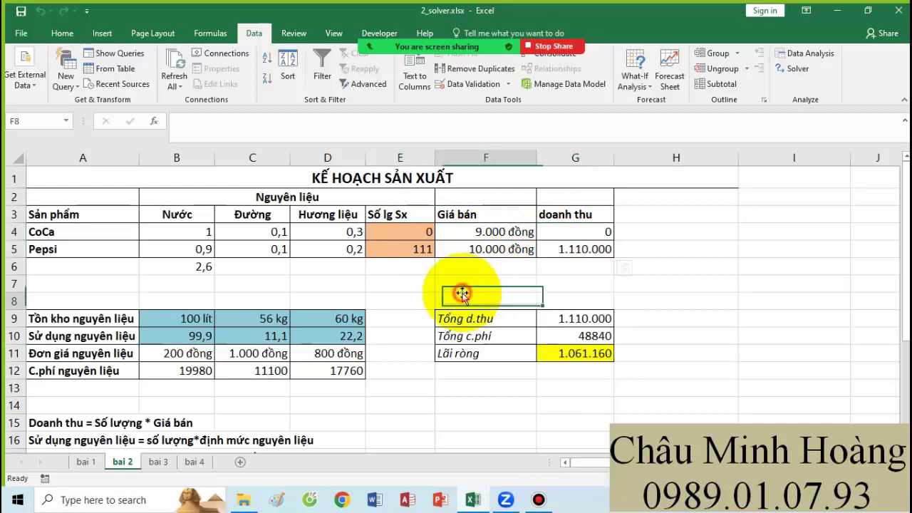
{"action": "scroll", "coordinate": [269, 344], "scroll_direction": "down", "scroll_amount": 1}
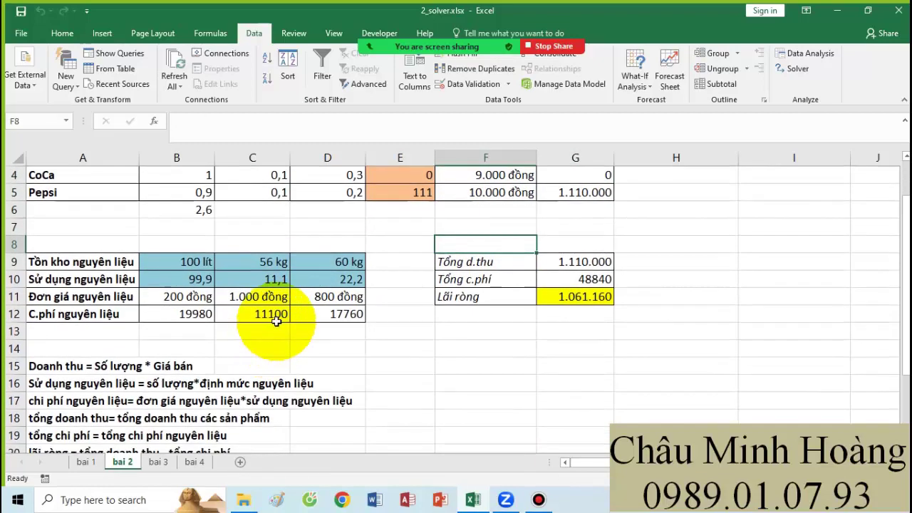
{"action": "scroll", "coordinate": [283, 313], "scroll_direction": "down", "scroll_amount": 4}
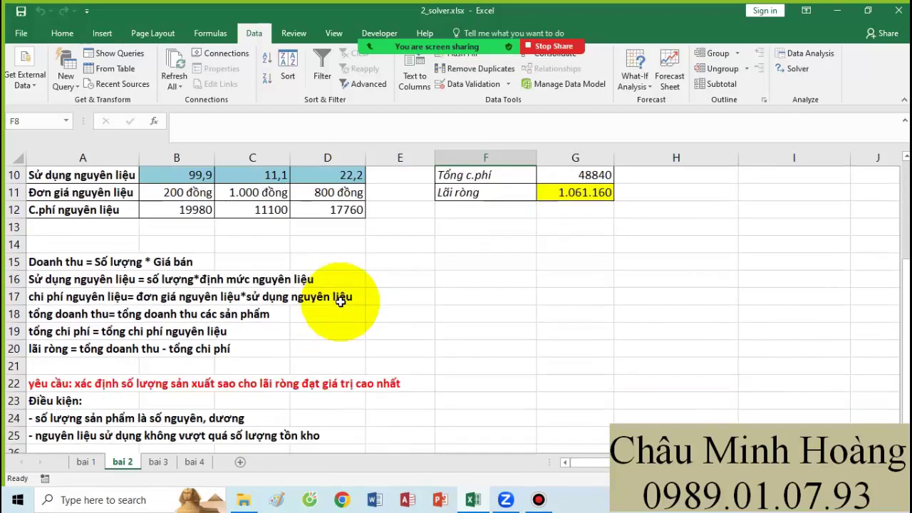
{"action": "scroll", "coordinate": [173, 392], "scroll_direction": "up", "scroll_amount": 5}
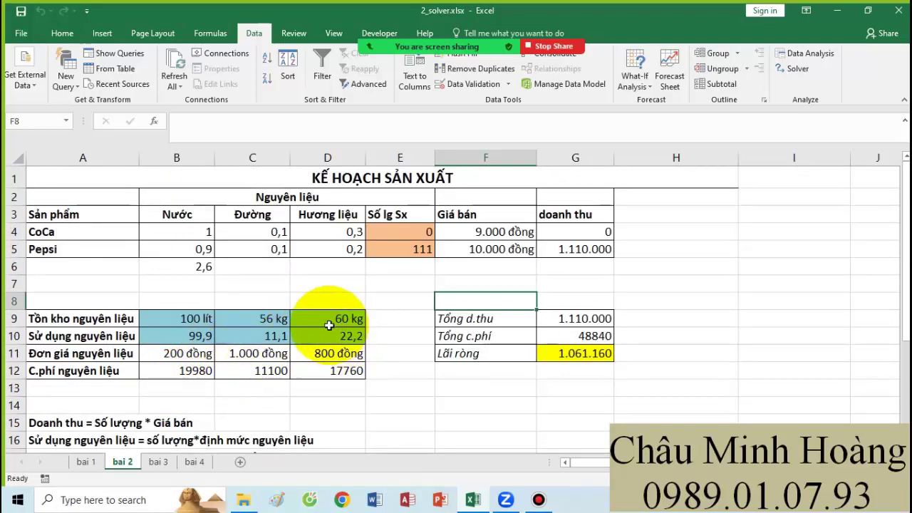
Set the production quantities of CoCa and Pepsi in E4:E5 to 1 each
{"action": "left_click", "coordinate": [403, 217]}
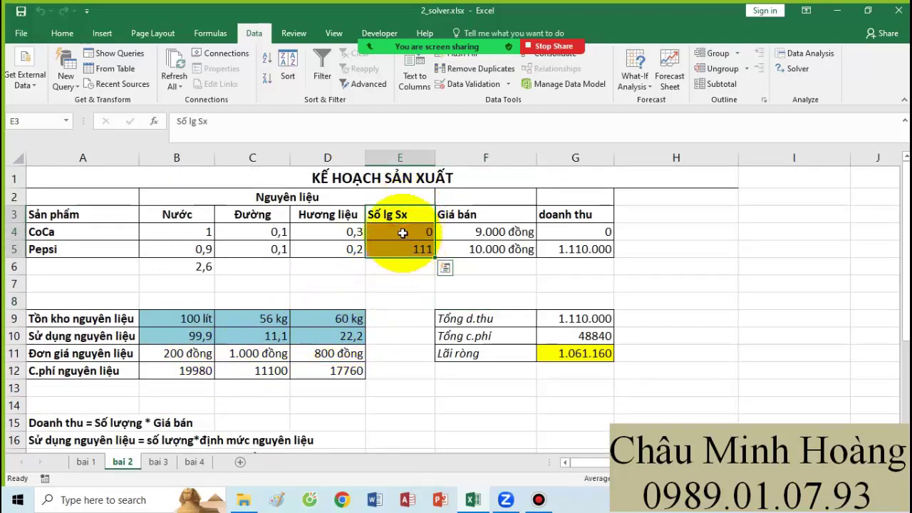
{"action": "left_click_drag", "start_coordinate": [402, 232], "coordinate": [402, 248]}
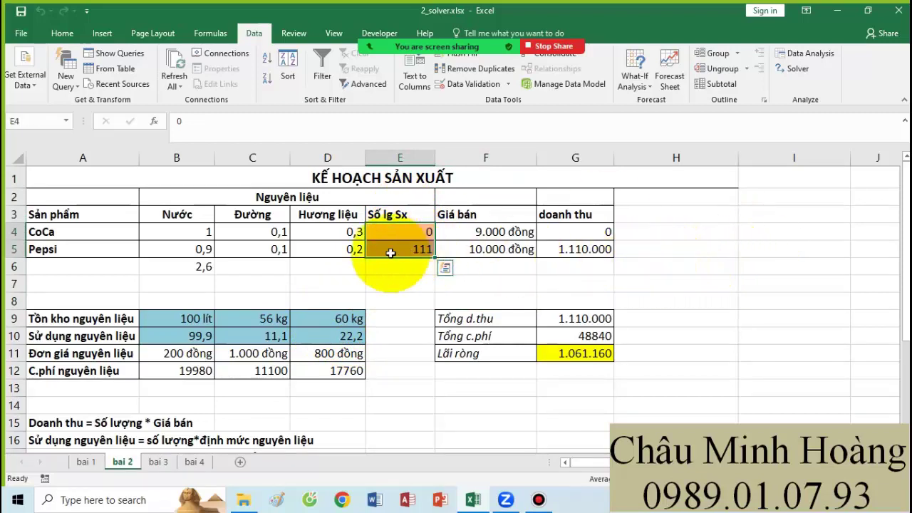
{"action": "mouse_move", "coordinate": [385, 233]}
{"action": "left_mouse_down"}
{"action": "mouse_move", "coordinate": [393, 254]}
{"action": "mouse_move", "coordinate": [399, 242]}
{"action": "left_mouse_up"}
{"action": "type", "text": "1"}
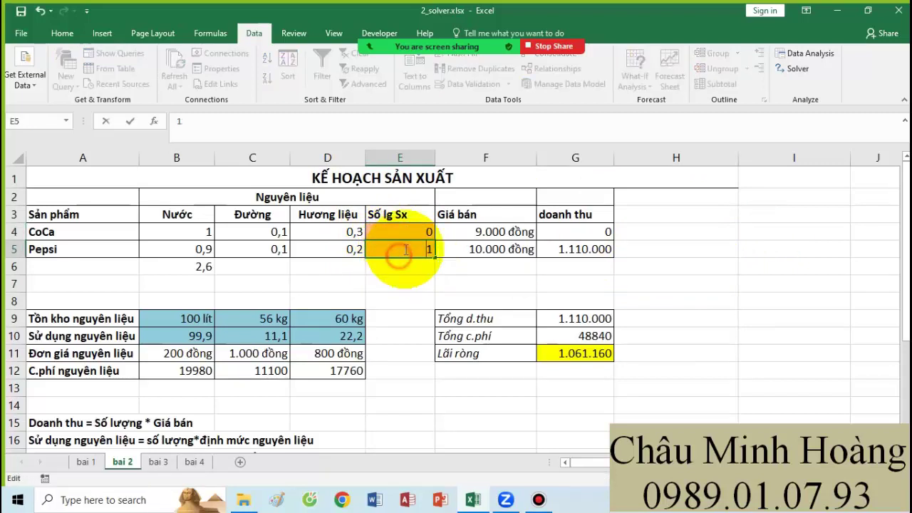
{"action": "key", "text": "Return"}
{"action": "type", "text": "1"}
{"action": "key", "text": "ctrl+Return"}
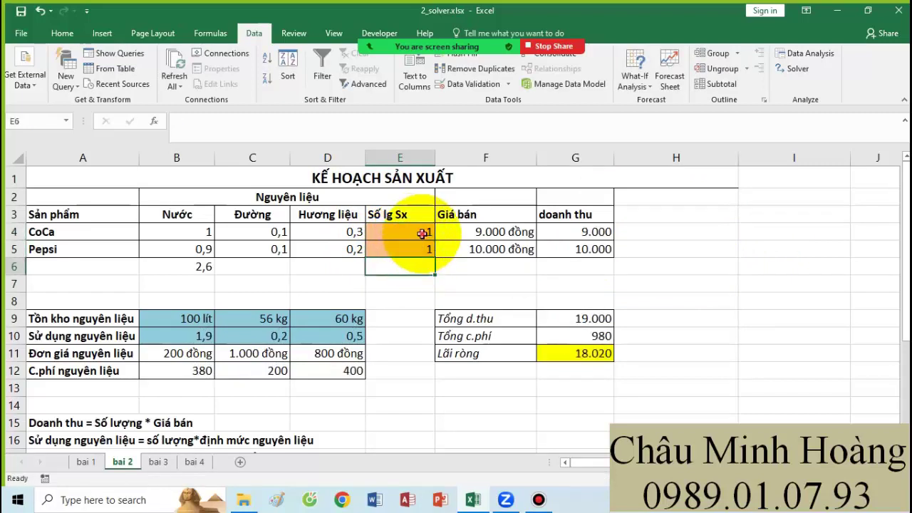
Fill the production quantity cells E4:E5 yellow and clear the stray value in B6
{"action": "left_click", "coordinate": [62, 33]}
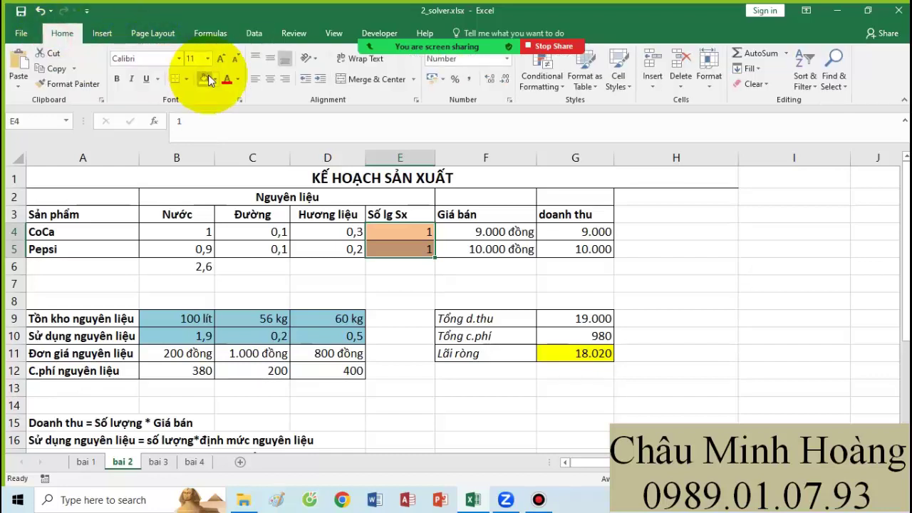
{"action": "left_click", "coordinate": [204, 78]}
{"action": "left_click_drag", "start_coordinate": [86, 232], "coordinate": [327, 250]}
{"action": "left_click", "coordinate": [195, 274]}
{"action": "key", "text": "Delete"}
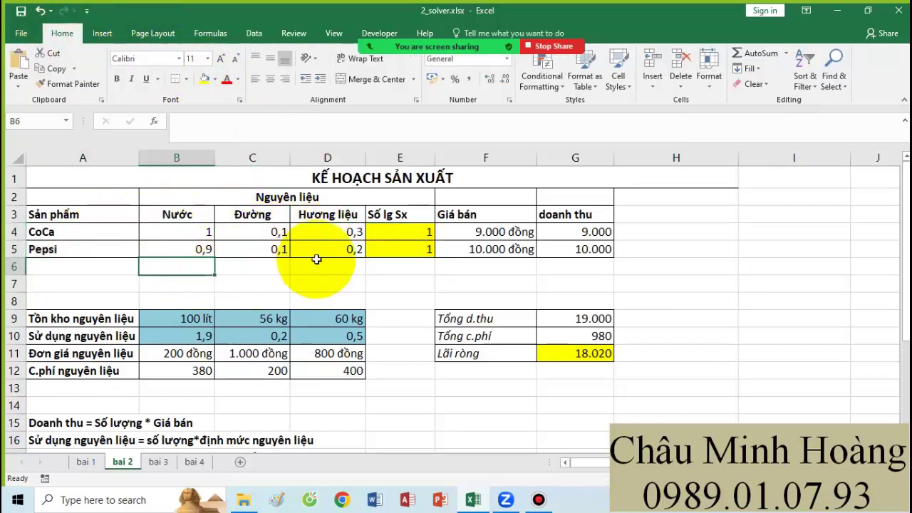
Examine the production quantities, the maximum-profit requirement with its conditions, and the net profit formula in G11
{"action": "left_click", "coordinate": [394, 263]}
{"action": "left_click_drag", "start_coordinate": [398, 246], "coordinate": [394, 231]}
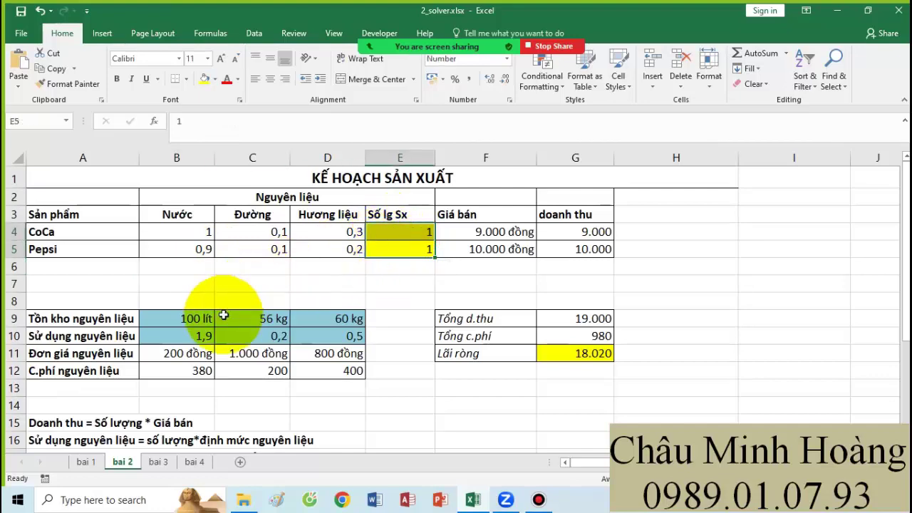
{"action": "scroll", "coordinate": [220, 306], "scroll_direction": "down", "scroll_amount": 2}
{"action": "scroll", "coordinate": [137, 389], "scroll_direction": "down", "scroll_amount": 1}
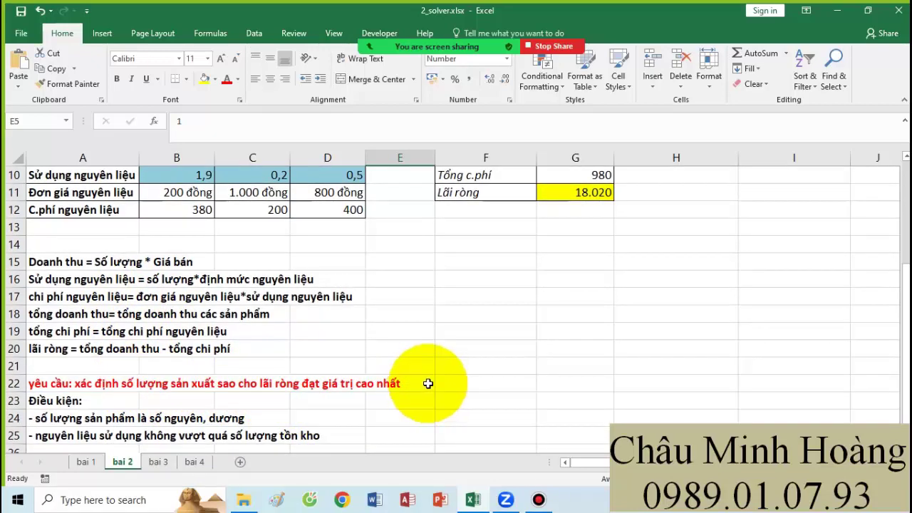
{"action": "scroll", "coordinate": [463, 370], "scroll_direction": "up", "scroll_amount": 3}
{"action": "left_click", "coordinate": [582, 357]}
{"action": "double_click", "coordinate": [573, 353]}
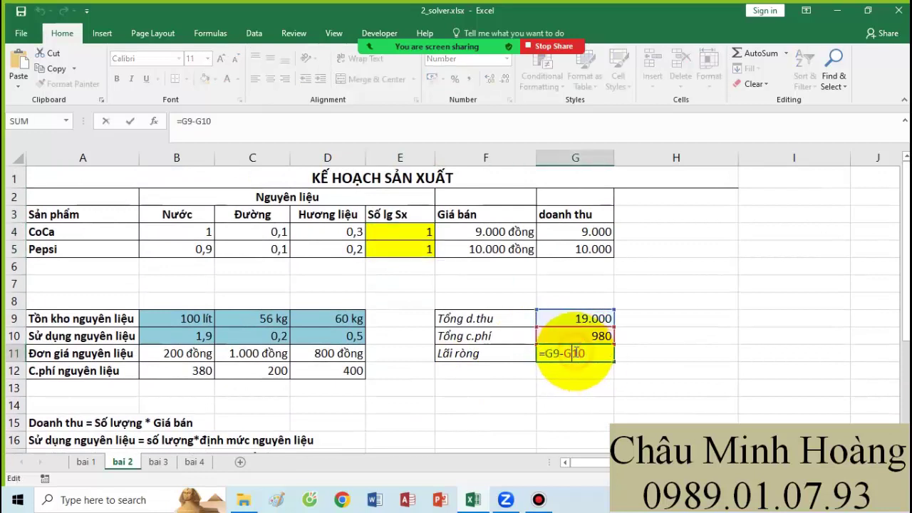
{"action": "key", "text": "Return"}
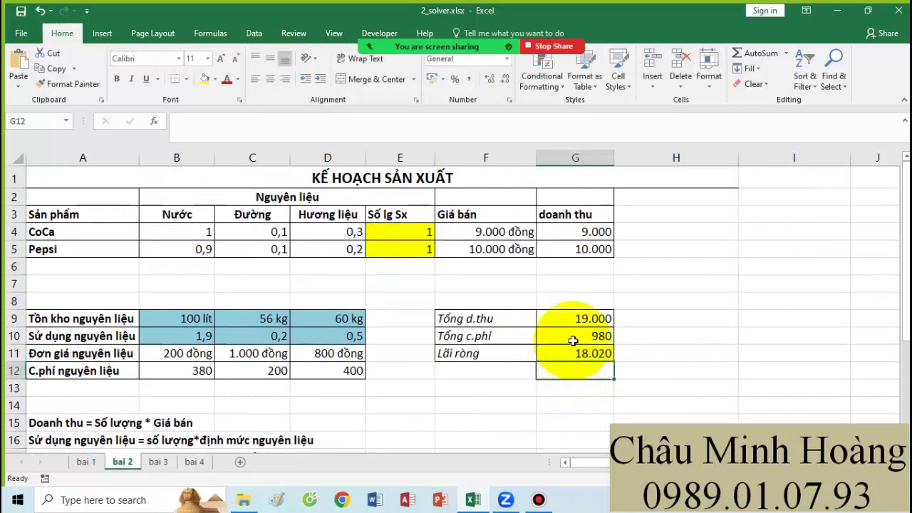
Examine the total revenue and total cost formulas, comparing them with the selling prices, product revenues and written calculation rules
{"action": "left_click", "coordinate": [582, 319]}
{"action": "key", "text": "alt+equal"}
{"action": "key", "text": "Return"}
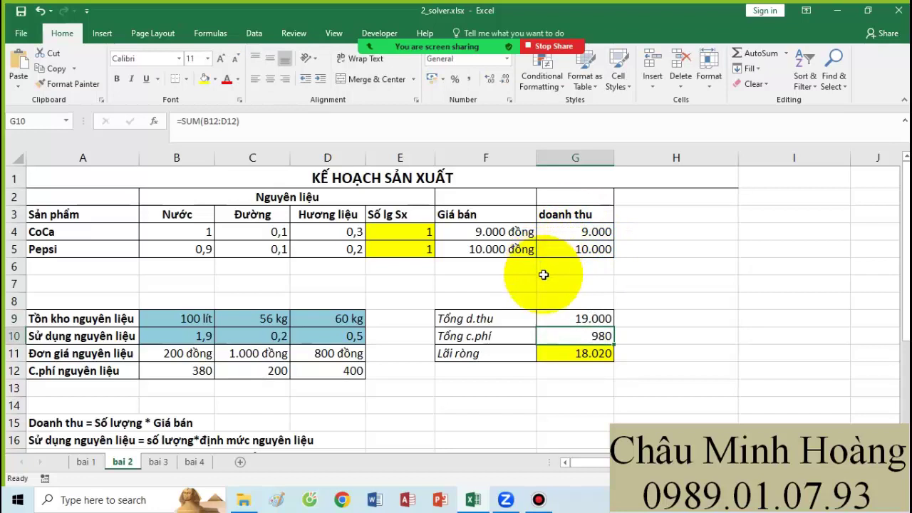
{"action": "left_click", "coordinate": [584, 318]}
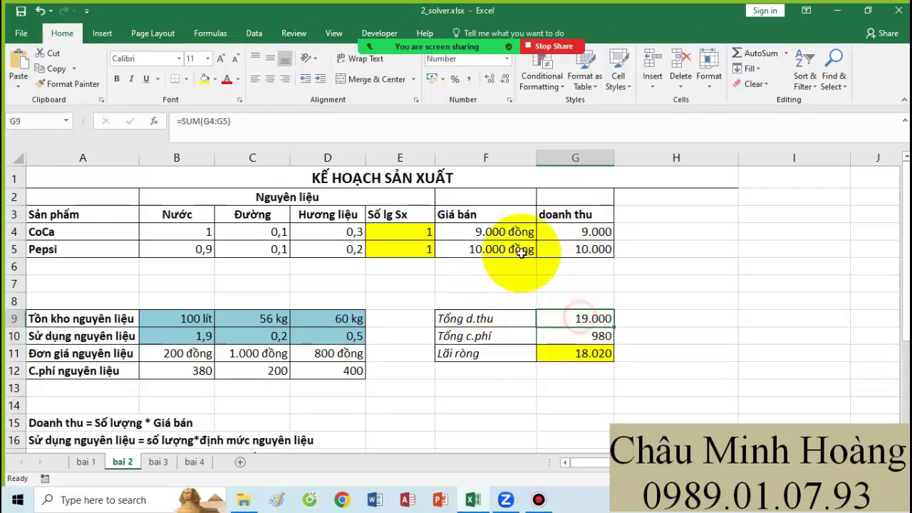
{"action": "left_click_drag", "start_coordinate": [491, 214], "coordinate": [504, 246]}
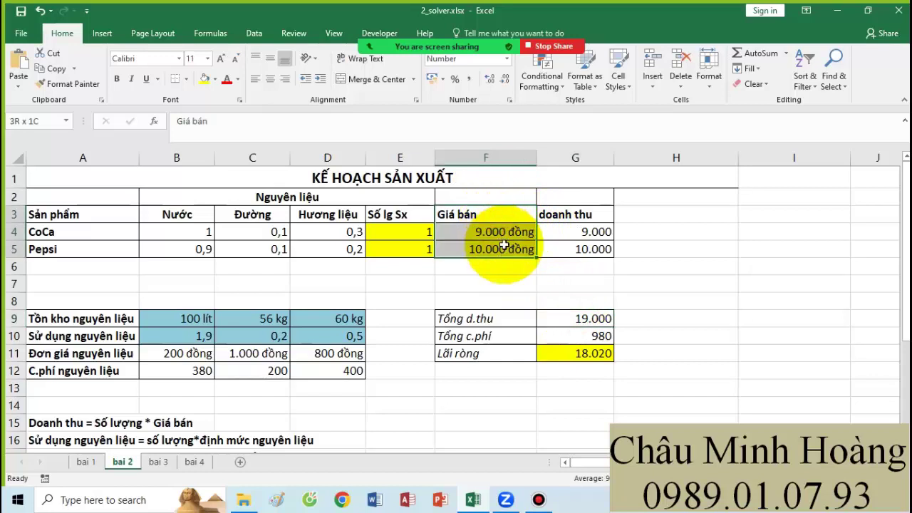
{"action": "left_click_drag", "start_coordinate": [570, 213], "coordinate": [574, 248]}
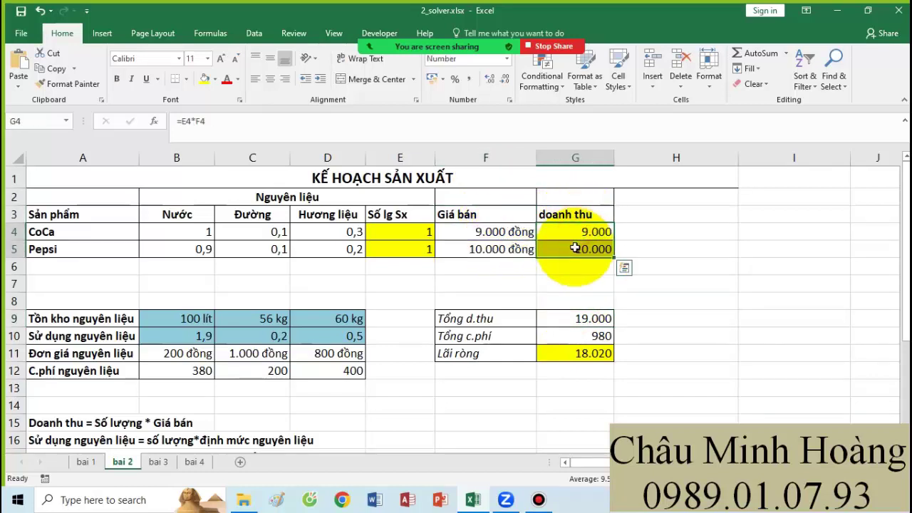
{"action": "left_click_drag", "start_coordinate": [570, 317], "coordinate": [568, 352]}
{"action": "scroll", "coordinate": [445, 325], "scroll_direction": "down", "scroll_amount": 3}
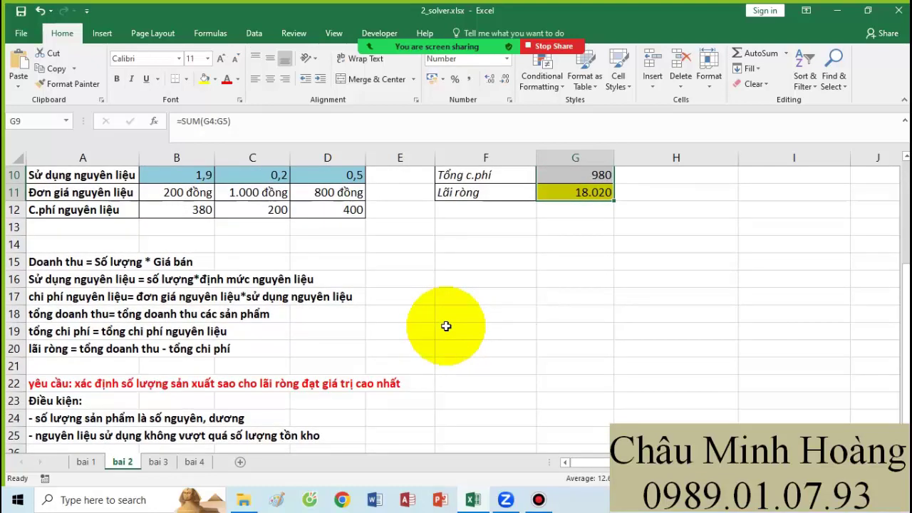
{"action": "scroll", "coordinate": [445, 324], "scroll_direction": "up", "scroll_amount": 3}
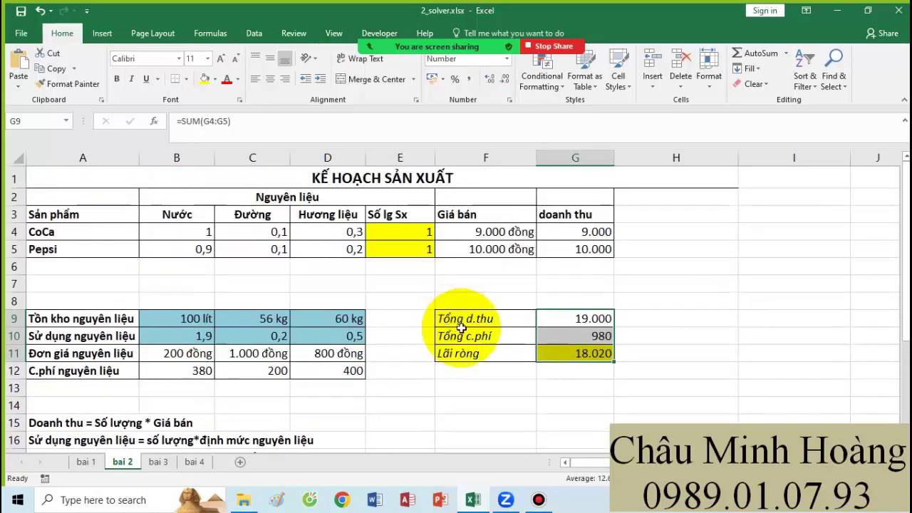
{"action": "left_click_drag", "start_coordinate": [574, 235], "coordinate": [586, 250]}
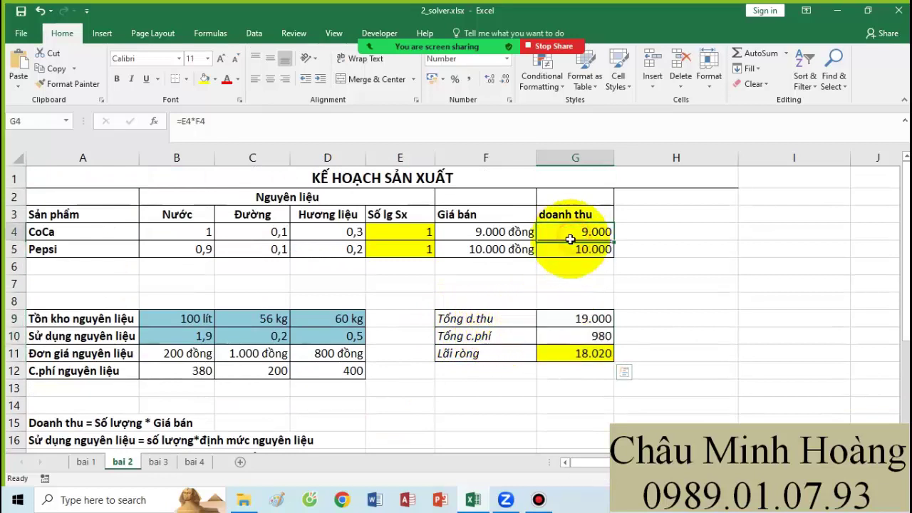
{"action": "left_click", "coordinate": [556, 320]}
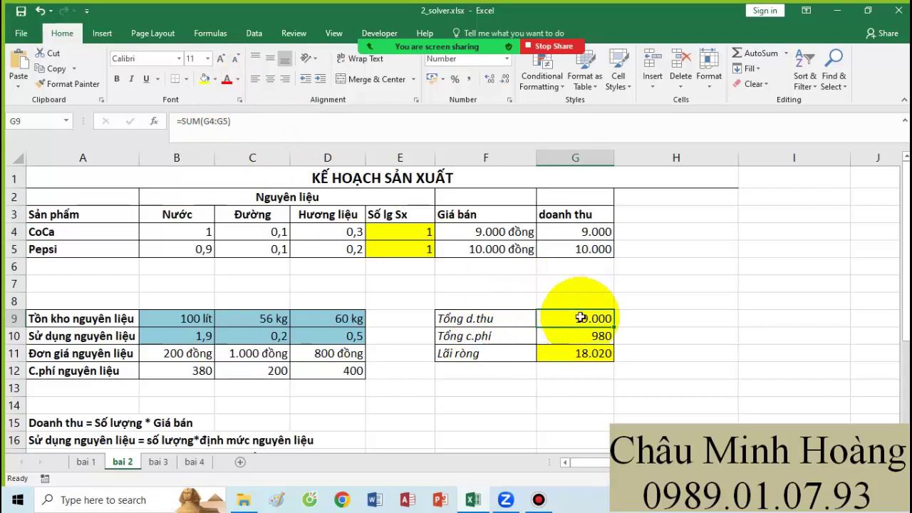
Clear the total revenue, total cost and net profit cells G9:G11 and enlarge the font of G9:H11 to 18
{"action": "left_click_drag", "start_coordinate": [581, 319], "coordinate": [579, 352]}
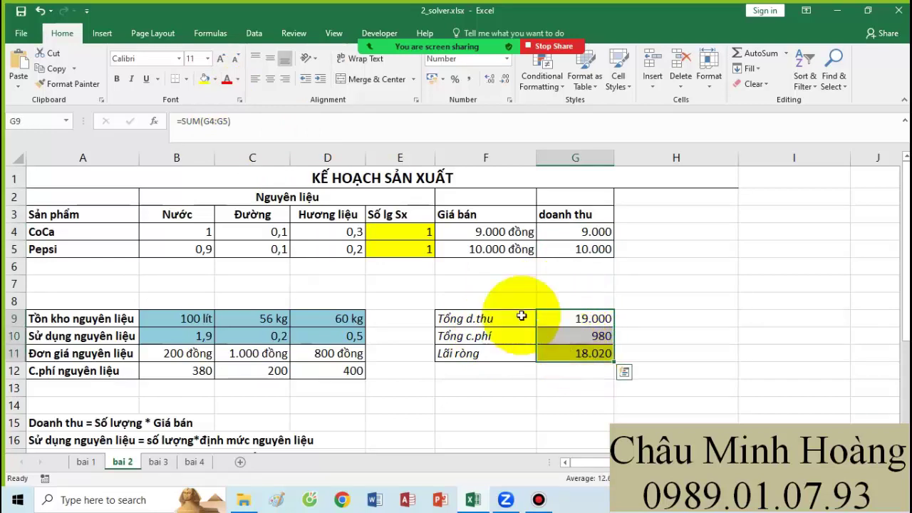
{"action": "key", "text": "Delete"}
{"action": "left_click", "coordinate": [221, 59]}
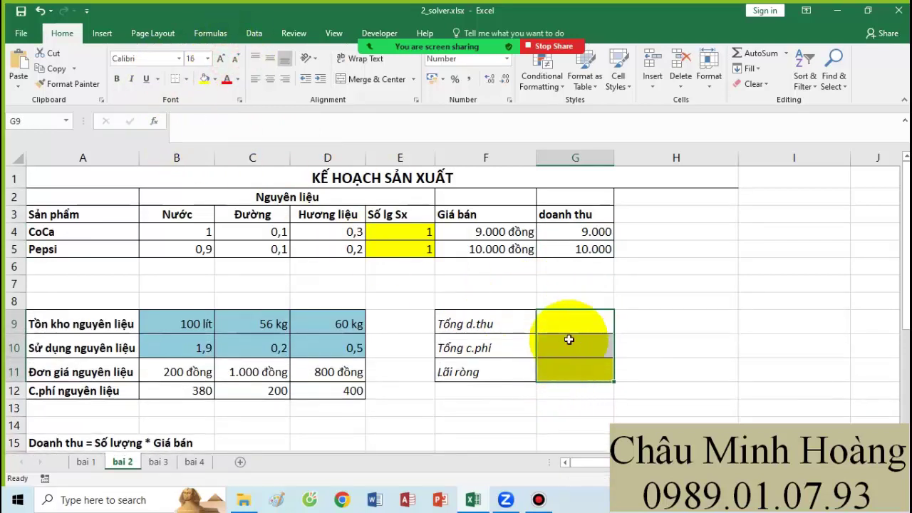
{"action": "left_click_drag", "start_coordinate": [570, 326], "coordinate": [647, 372]}
{"action": "left_click", "coordinate": [221, 59]}
{"action": "left_click", "coordinate": [221, 58]}
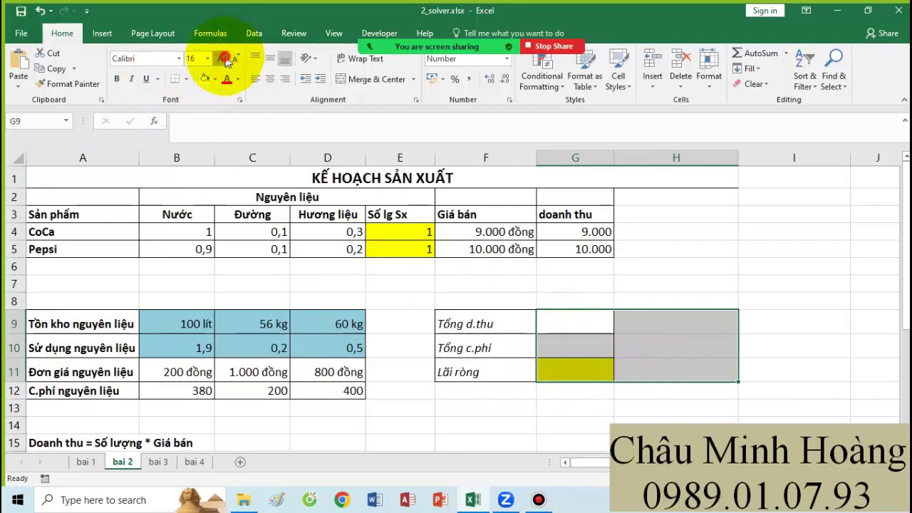
{"action": "left_click", "coordinate": [221, 59]}
Calculate total revenue in G9 with the array formula =SUM($E$4:$E$5*($F$4:$F$5))
{"action": "left_click", "coordinate": [589, 331]}
{"action": "type", "text": "=sum("}
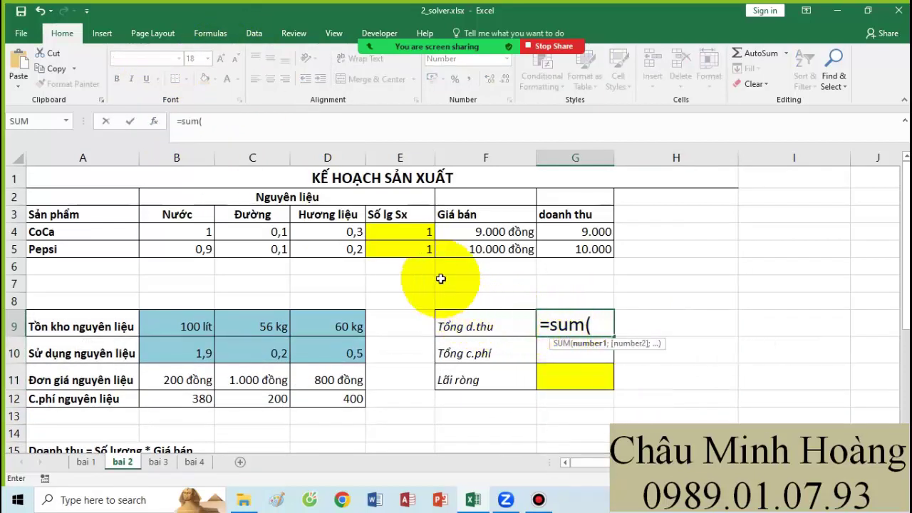
{"action": "left_click_drag", "start_coordinate": [421, 233], "coordinate": [421, 250]}
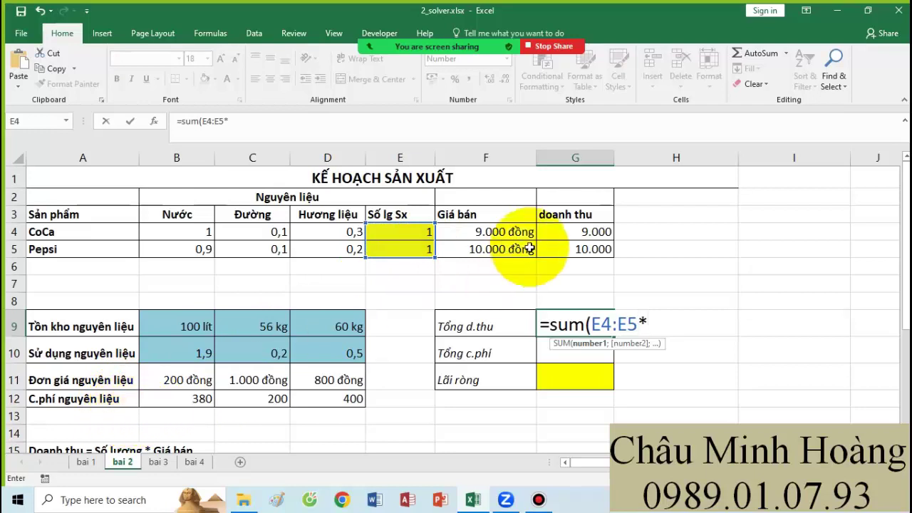
{"action": "left_click_drag", "start_coordinate": [499, 231], "coordinate": [507, 244]}
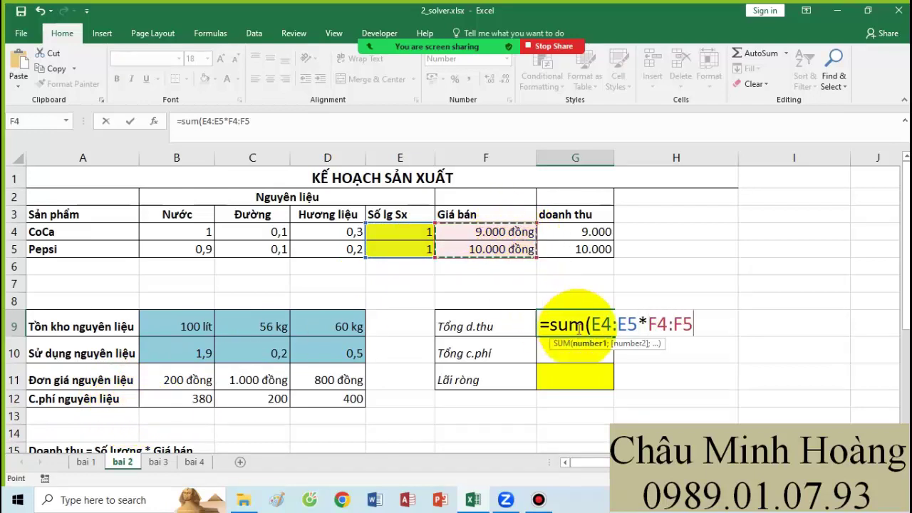
{"action": "left_click_drag", "start_coordinate": [599, 325], "coordinate": [627, 325]}
{"action": "key", "text": "F4"}
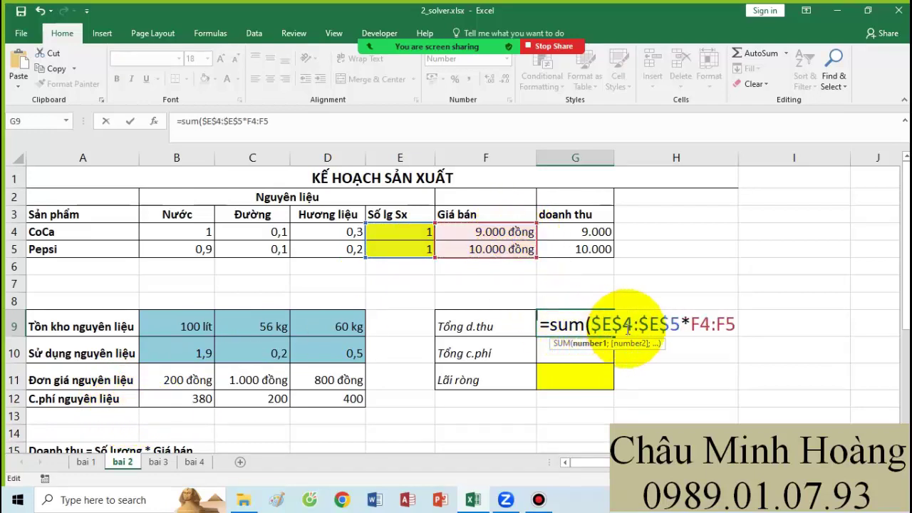
{"action": "left_click", "coordinate": [688, 324]}
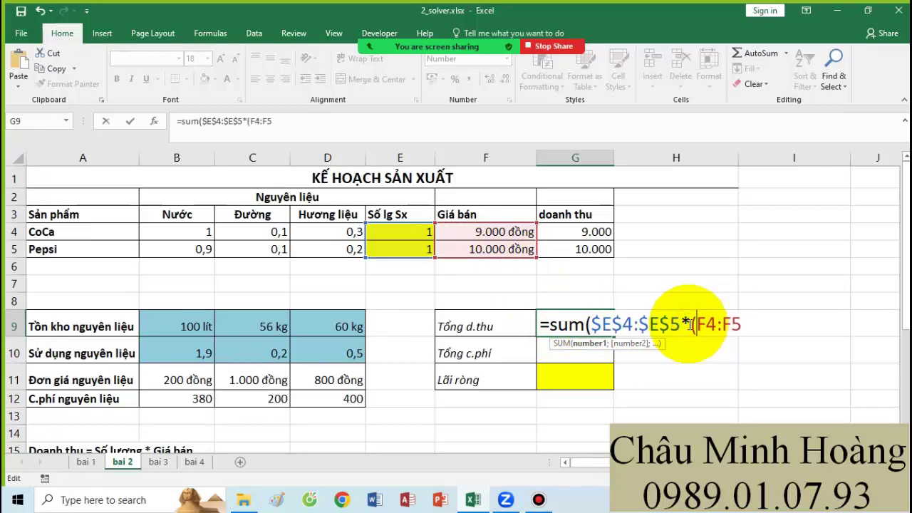
{"action": "left_click_drag", "start_coordinate": [695, 324], "coordinate": [754, 324]}
{"action": "key", "text": "F4"}
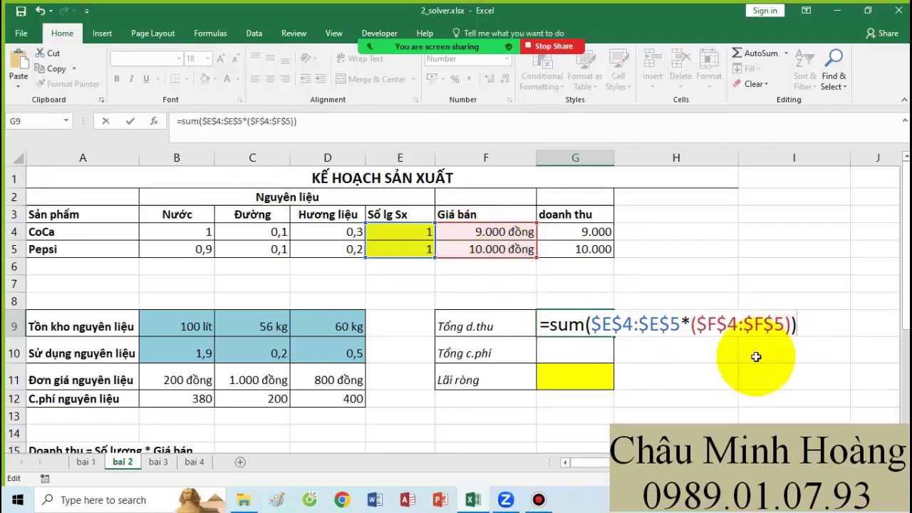
{"action": "key", "text": "ctrl+shift+Return"}
Copy the total revenue formula from G9, without its equals sign, into H9 as visible text
{"action": "double_click", "coordinate": [559, 324]}
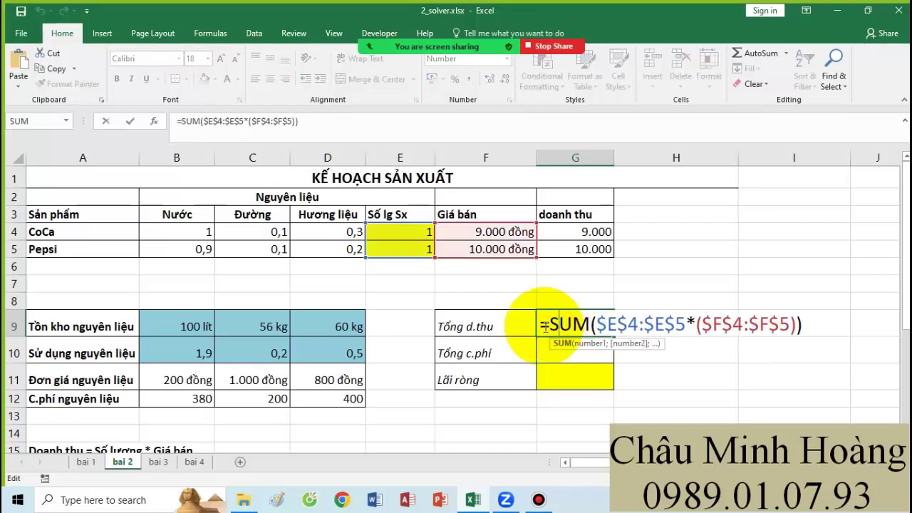
{"action": "left_click_drag", "start_coordinate": [548, 324], "coordinate": [888, 321]}
{"action": "key", "text": "ctrl+c"}
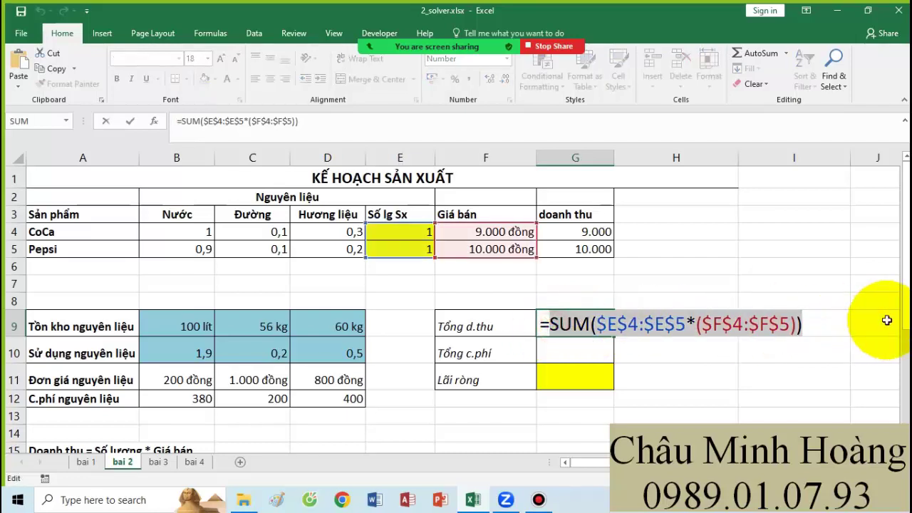
{"action": "key", "text": "Escape"}
{"action": "left_click", "coordinate": [577, 360]}
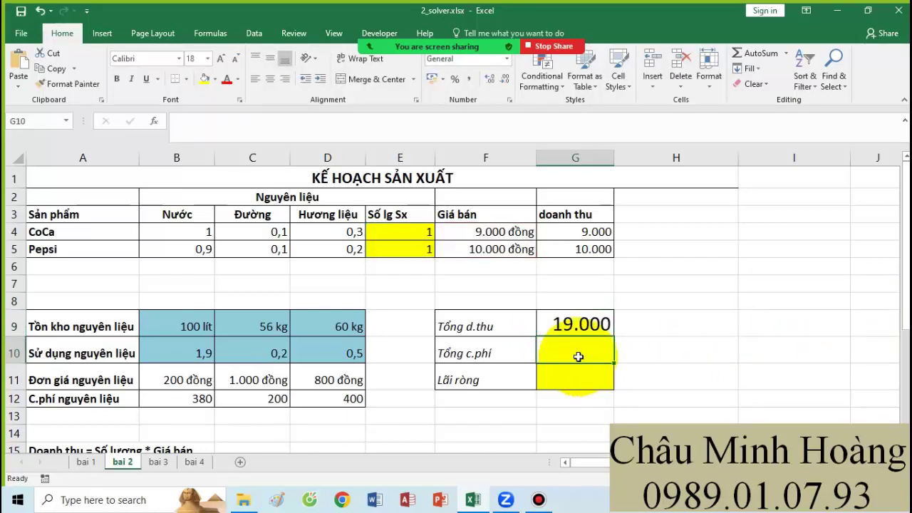
{"action": "left_click", "coordinate": [635, 322]}
{"action": "key", "text": "ctrl+v"}
{"action": "left_click", "coordinate": [654, 349]}
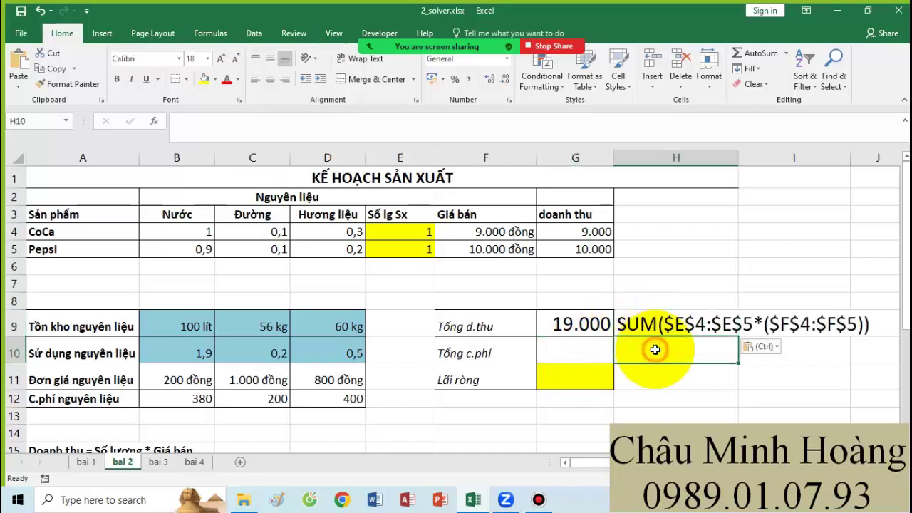
Examine the ingredient unit prices, production quantities, water amounts per product and the water cost formula in B12
{"action": "left_click_drag", "start_coordinate": [181, 376], "coordinate": [322, 377]}
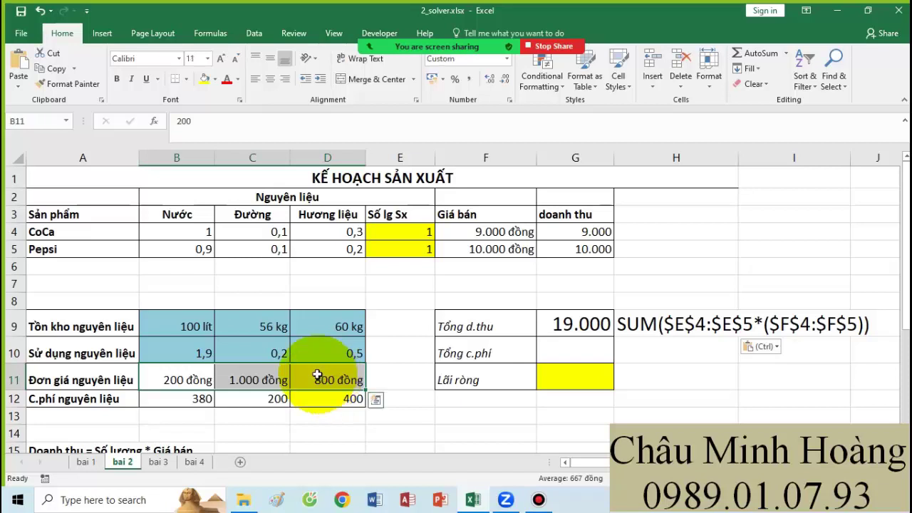
{"action": "left_click_drag", "start_coordinate": [184, 374], "coordinate": [194, 324]}
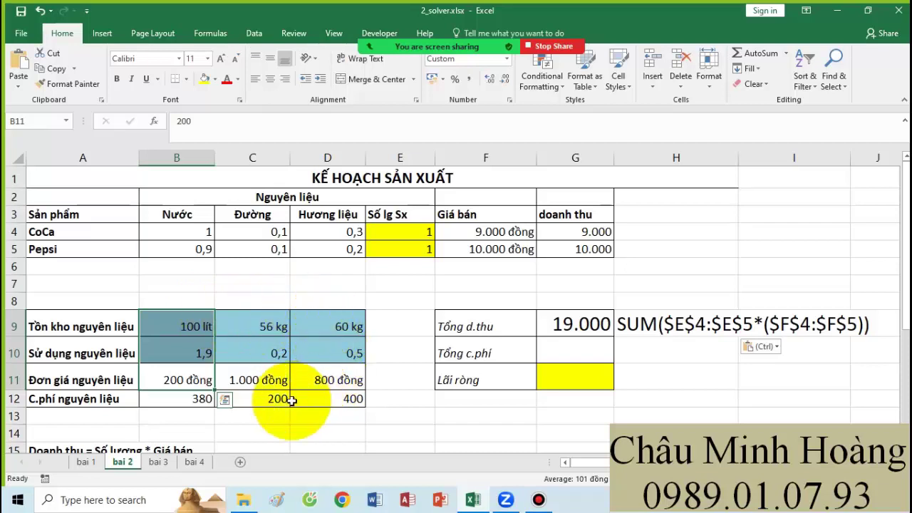
{"action": "left_click_drag", "start_coordinate": [403, 237], "coordinate": [403, 250]}
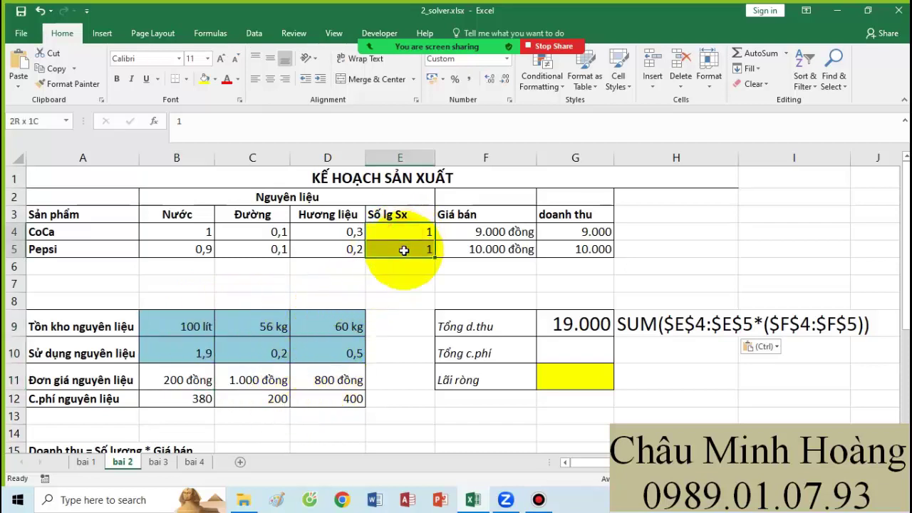
{"action": "left_click", "coordinate": [177, 235], "text": "ctrl"}
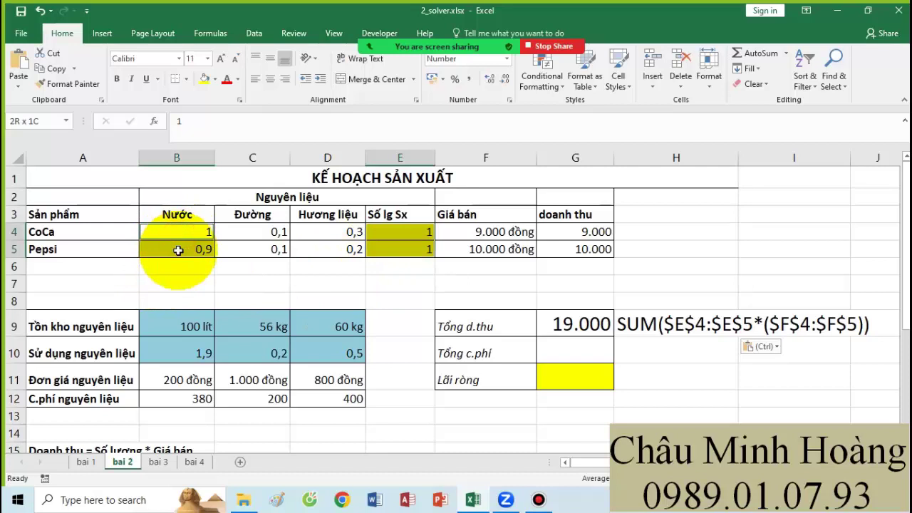
{"action": "left_click_drag", "start_coordinate": [178, 250], "coordinate": [178, 251]}
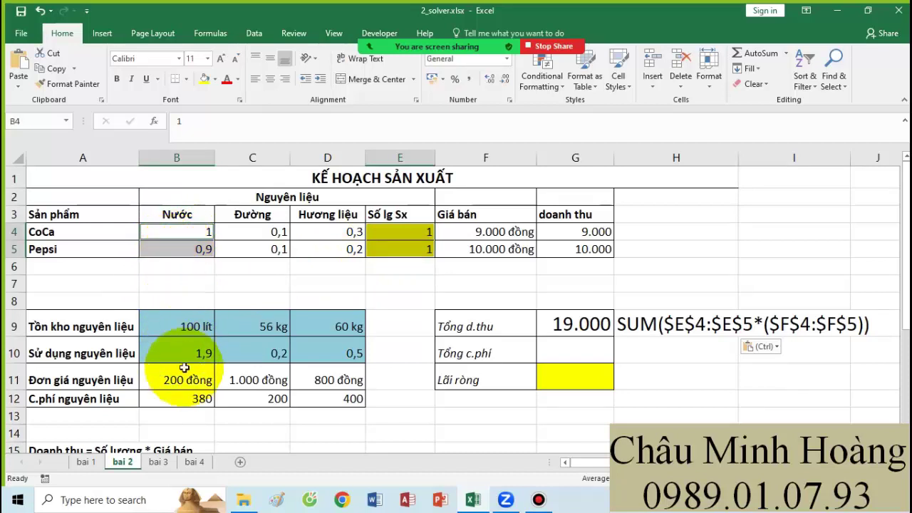
{"action": "left_click", "coordinate": [197, 382]}
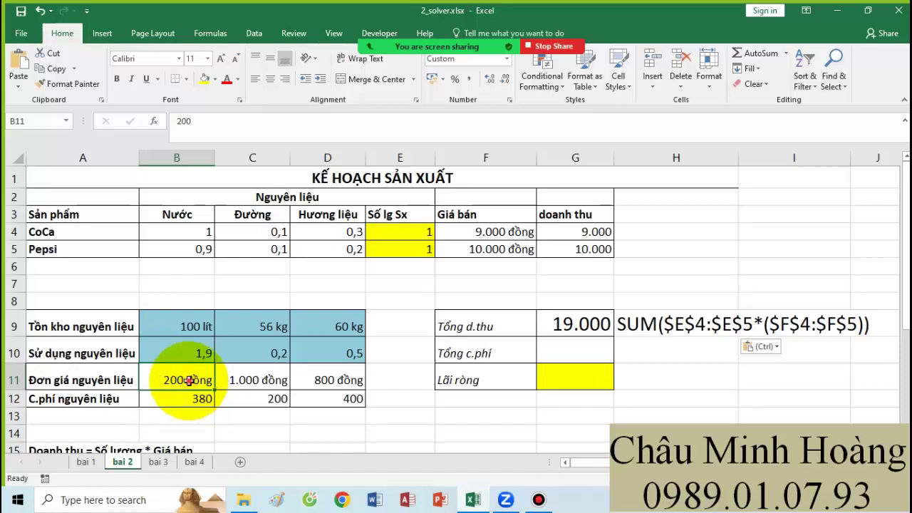
{"action": "double_click", "coordinate": [187, 399]}
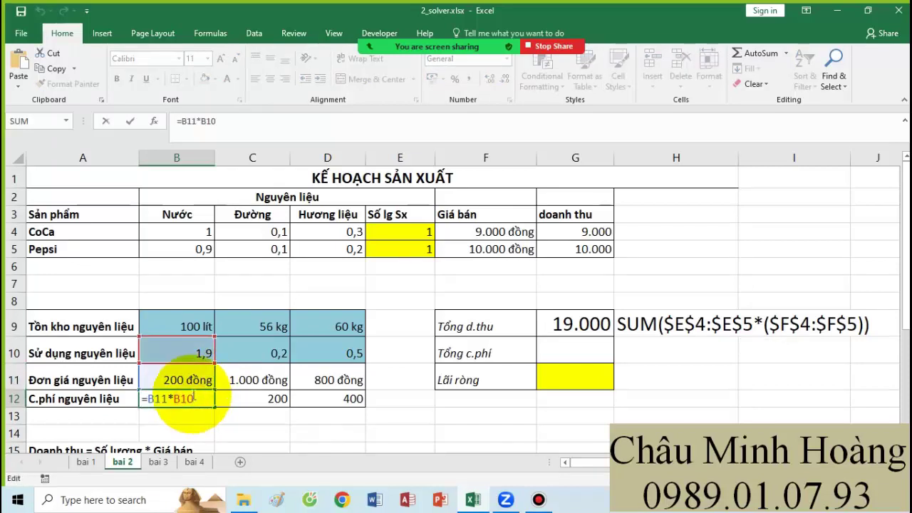
{"action": "key", "text": "Return"}
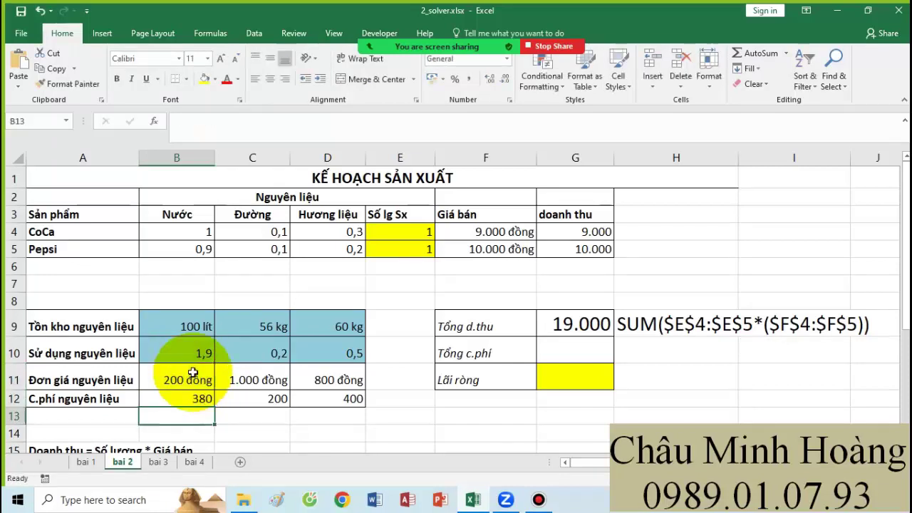
Inspect the water usage formula in B10 and re-enter it as an array formula
{"action": "left_click", "coordinate": [191, 352]}
{"action": "double_click", "coordinate": [191, 353]}
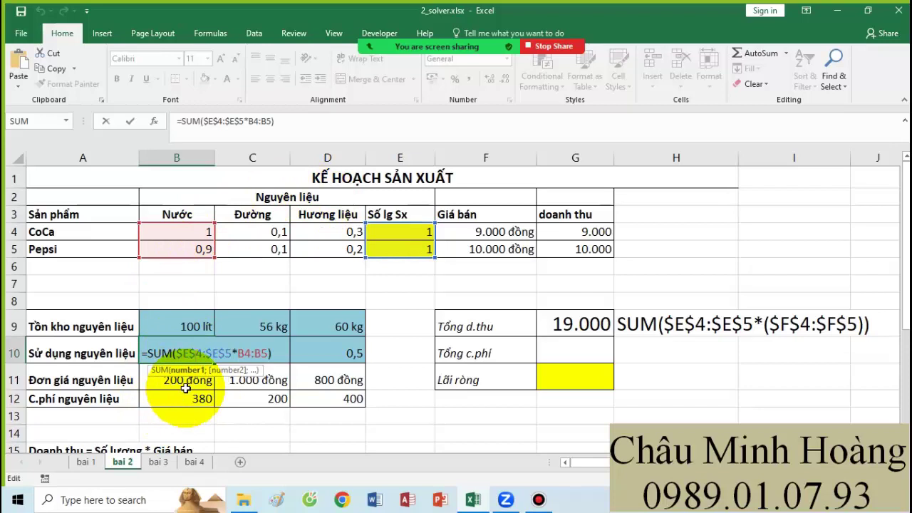
{"action": "key", "text": "Return"}
{"action": "left_click", "coordinate": [168, 353]}
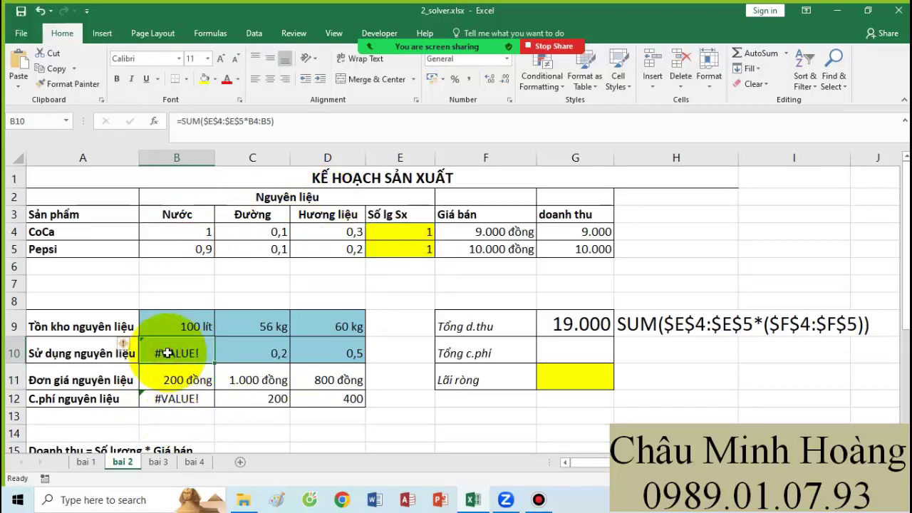
{"action": "key", "text": "F2"}
{"action": "key", "text": "ctrl+shift+Return"}
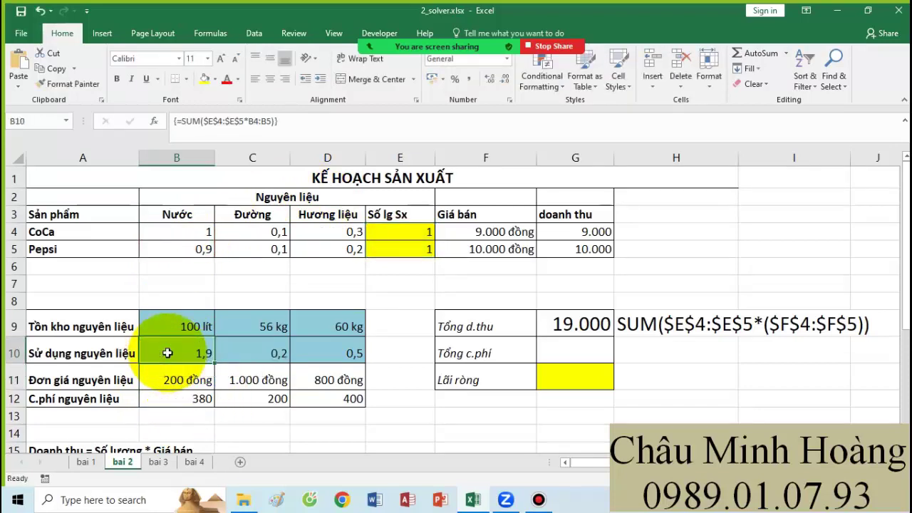
{"action": "left_click_drag", "start_coordinate": [168, 353], "coordinate": [357, 353]}
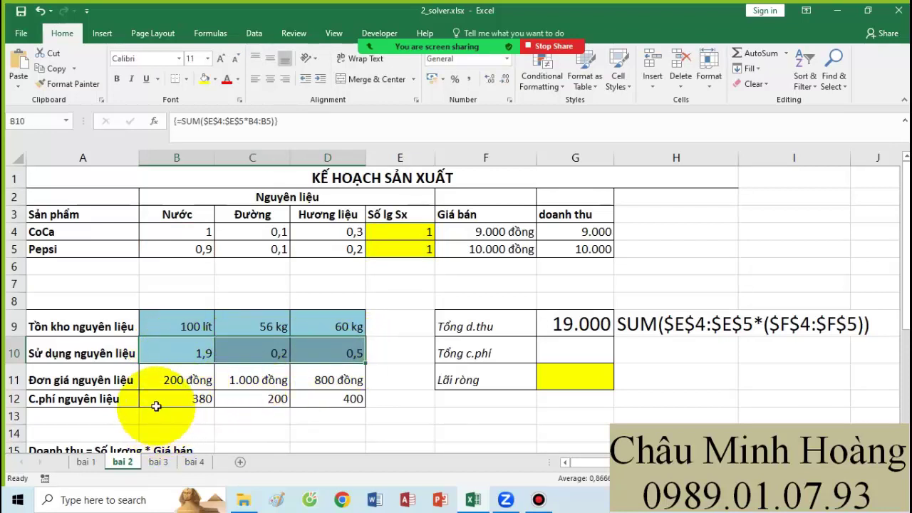
{"action": "left_click_drag", "start_coordinate": [178, 379], "coordinate": [285, 379]}
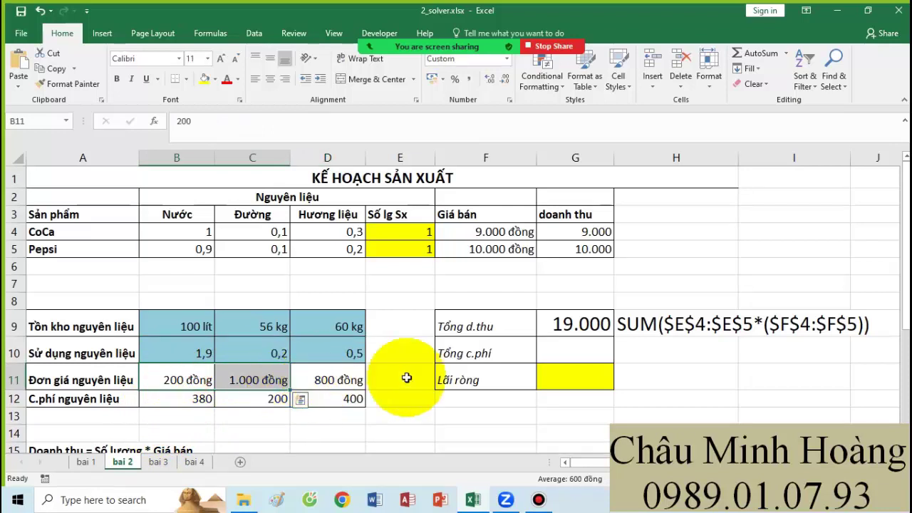
{"action": "double_click", "coordinate": [184, 356]}
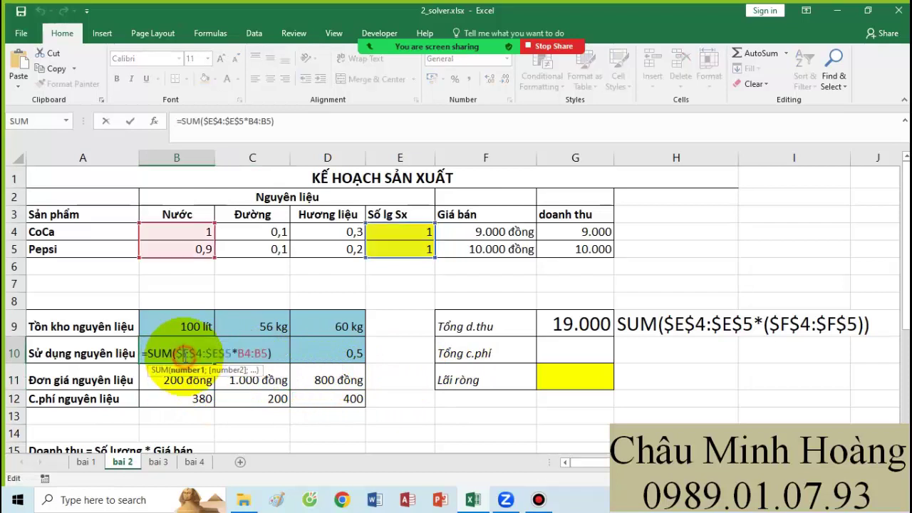
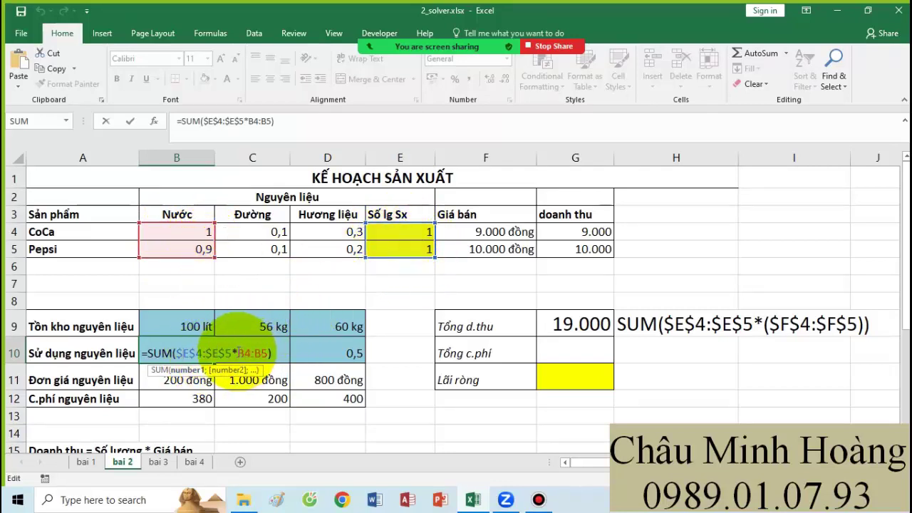
{"action": "left_click", "coordinate": [149, 353]}
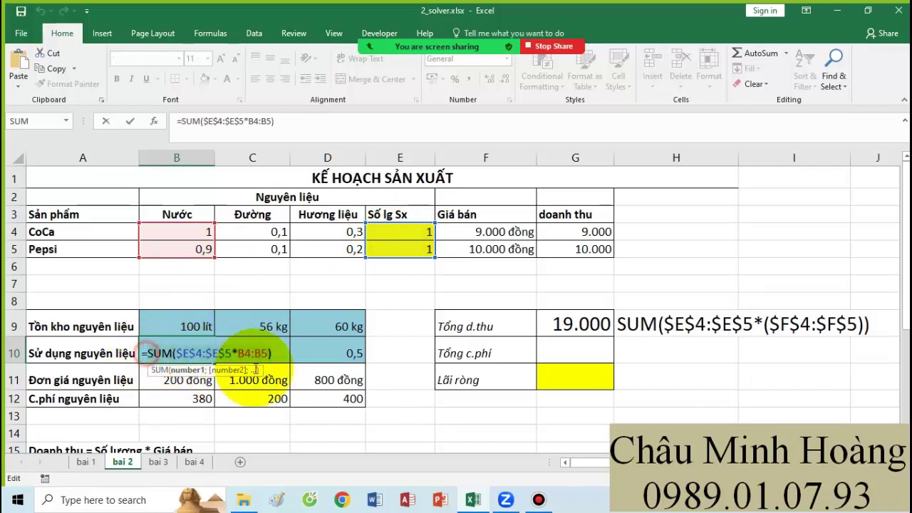
{"action": "key", "text": "End"}
{"action": "key", "text": "shift+Home"}
{"action": "type", "text": "="}
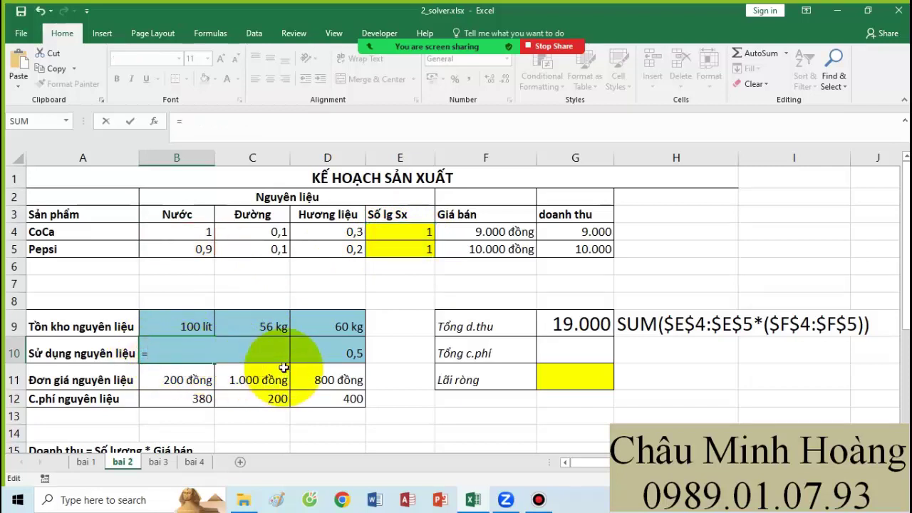
{"action": "key", "text": "Escape"}
Relabel A10 as "tổng nguyên liệu sử dụng" and widen column A to fit the label
{"action": "left_click", "coordinate": [63, 354]}
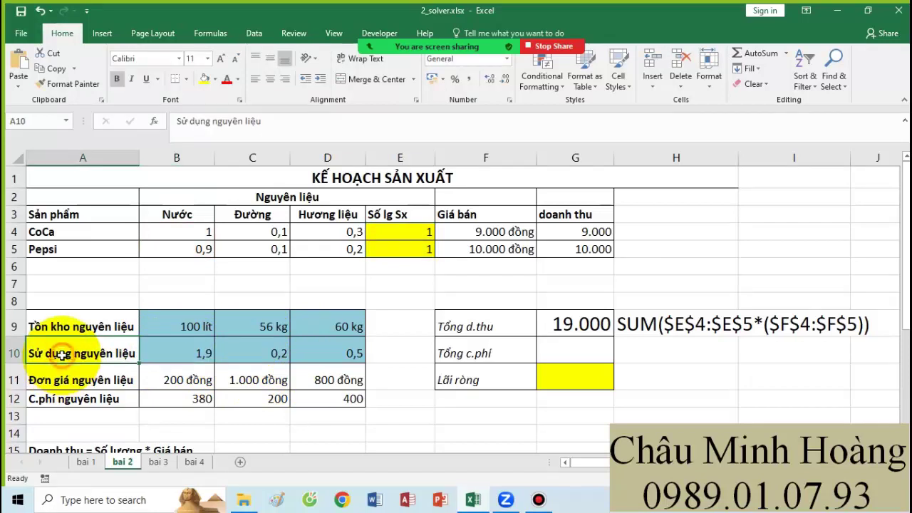
{"action": "type", "text": "tô"}
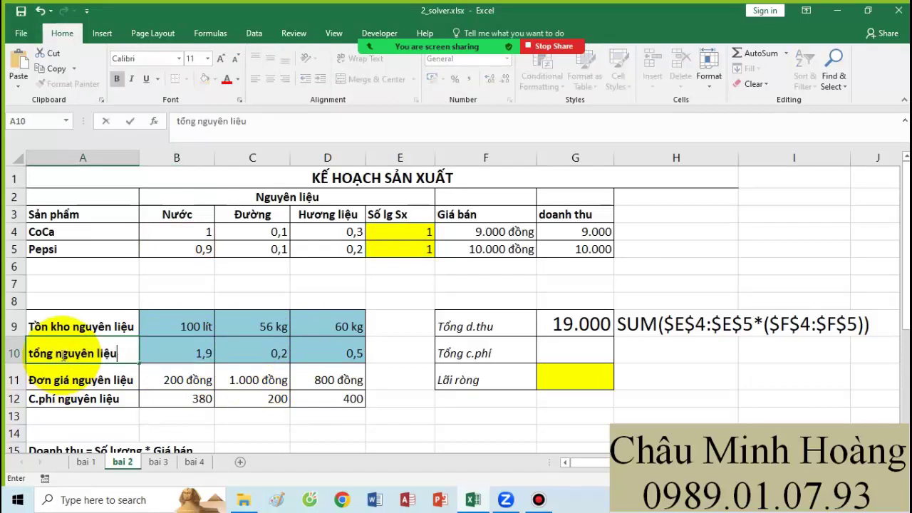
{"action": "type", "text": "ng nguyên liệu sử dun"}
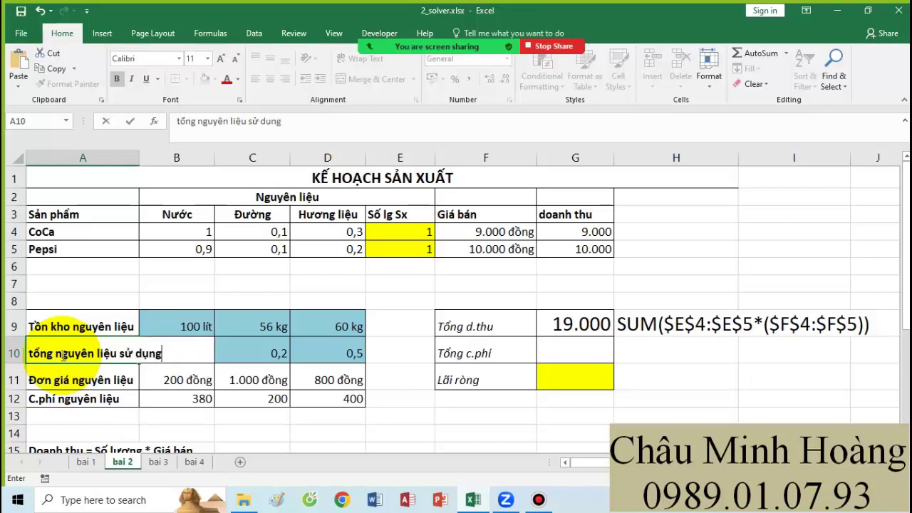
{"action": "type", "text": "g"}
{"action": "key", "text": "Return"}
{"action": "left_click_drag", "start_coordinate": [139, 157], "coordinate": [179, 162]}
Calculate total water usage in B10 with the array formula =SUM($E$4:$E$5*($B$4:$B$5))
{"action": "left_click", "coordinate": [219, 344]}
{"action": "type", "text": "=sum("}
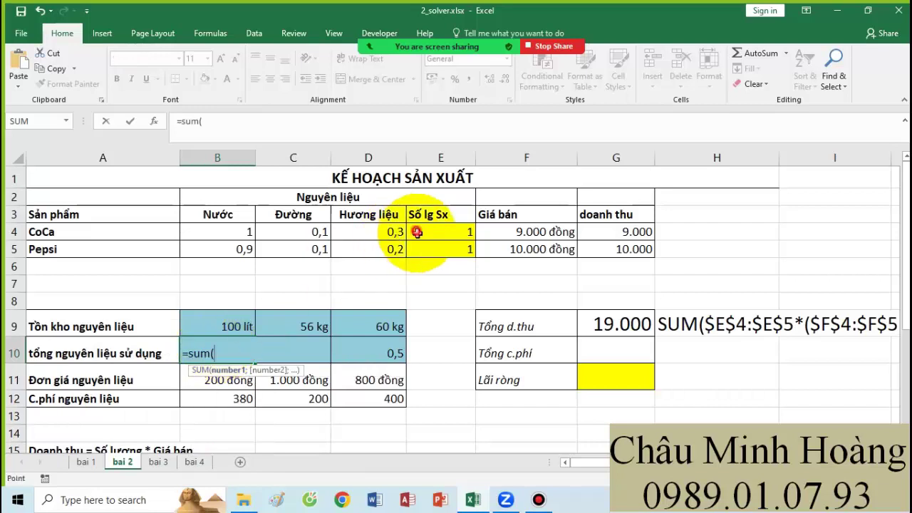
{"action": "left_click_drag", "start_coordinate": [417, 231], "coordinate": [422, 249]}
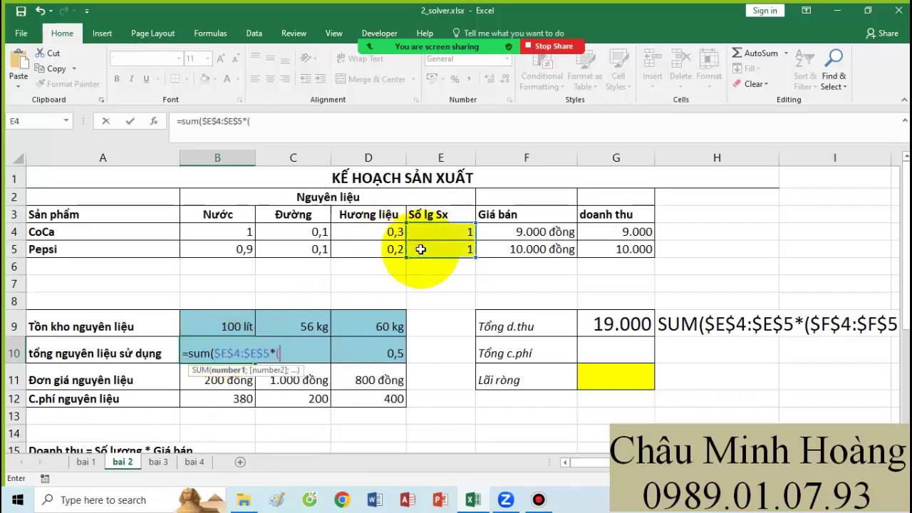
{"action": "type", "text": "*("}
{"action": "left_click_drag", "start_coordinate": [249, 231], "coordinate": [246, 249]}
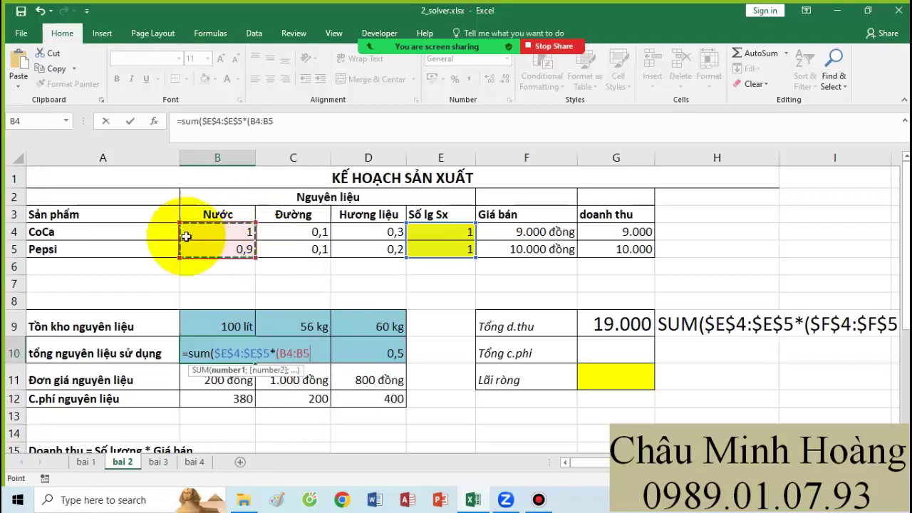
{"action": "key", "text": "F4"}
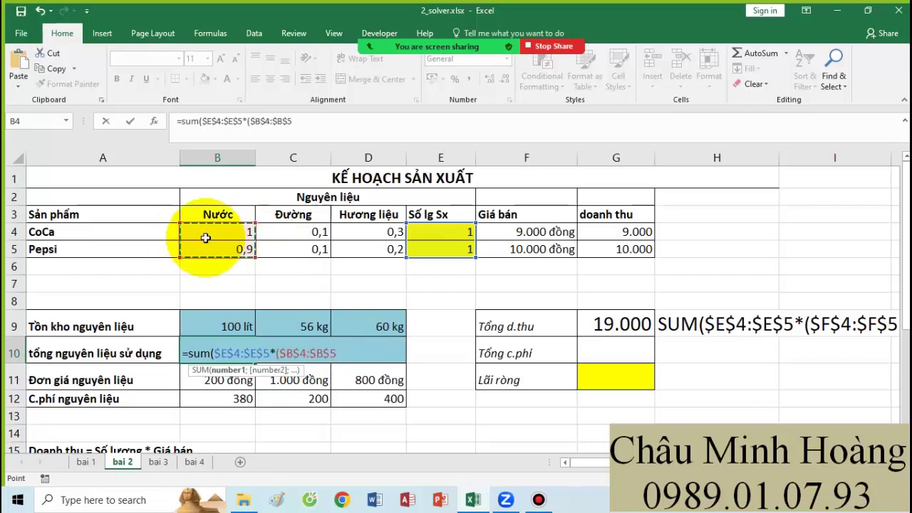
{"action": "type", "text": "))"}
{"action": "key", "text": "ctrl+shift+Return"}
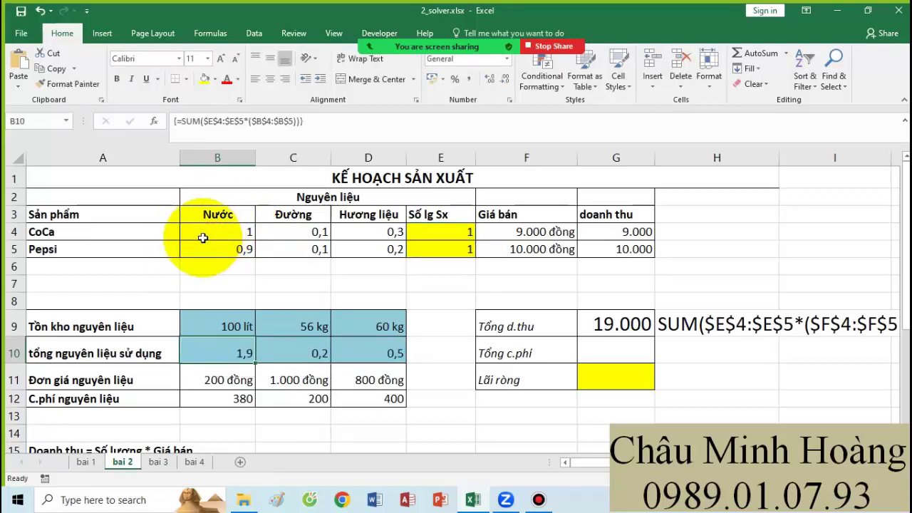
Copy the B10 water usage formula into F13 as plain text without the equals sign and enlarge its font to 18
{"action": "double_click", "coordinate": [208, 354]}
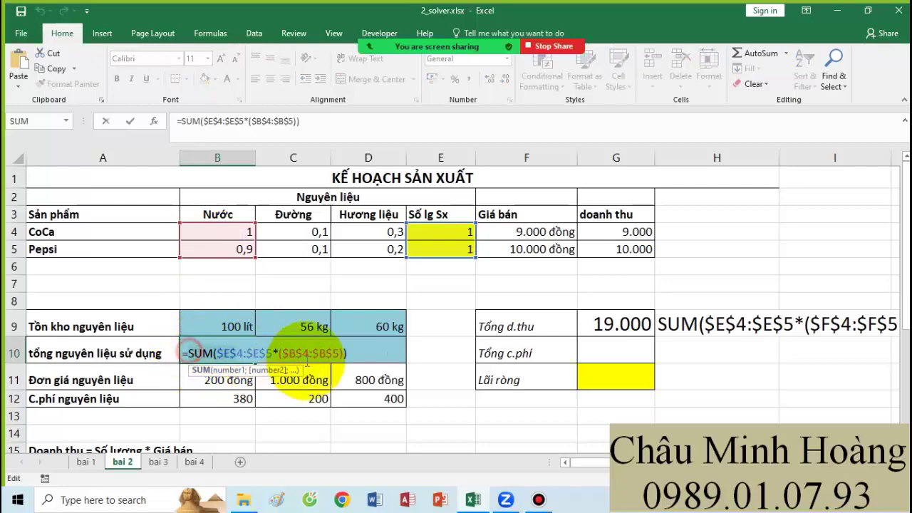
{"action": "left_click", "coordinate": [356, 360]}
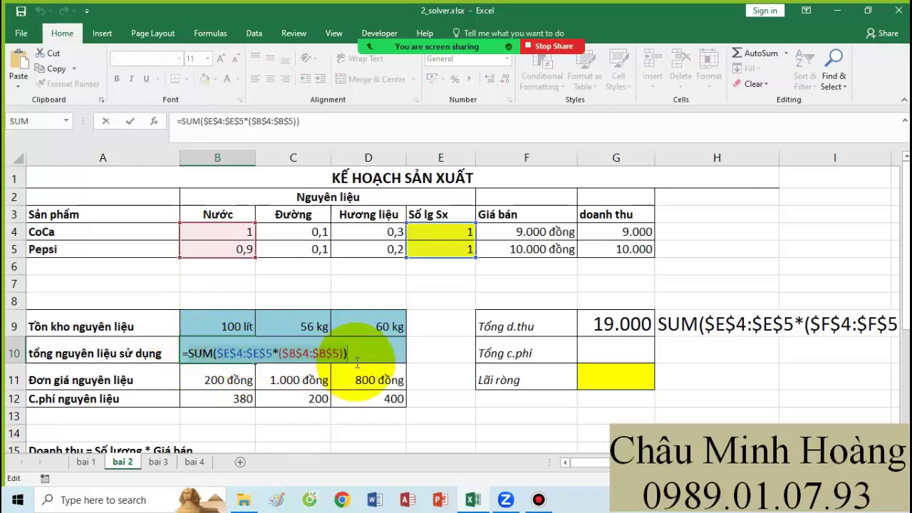
{"action": "key", "text": "ctrl+shift+Return"}
{"action": "scroll", "coordinate": [356, 362], "scroll_direction": "down", "scroll_amount": 1}
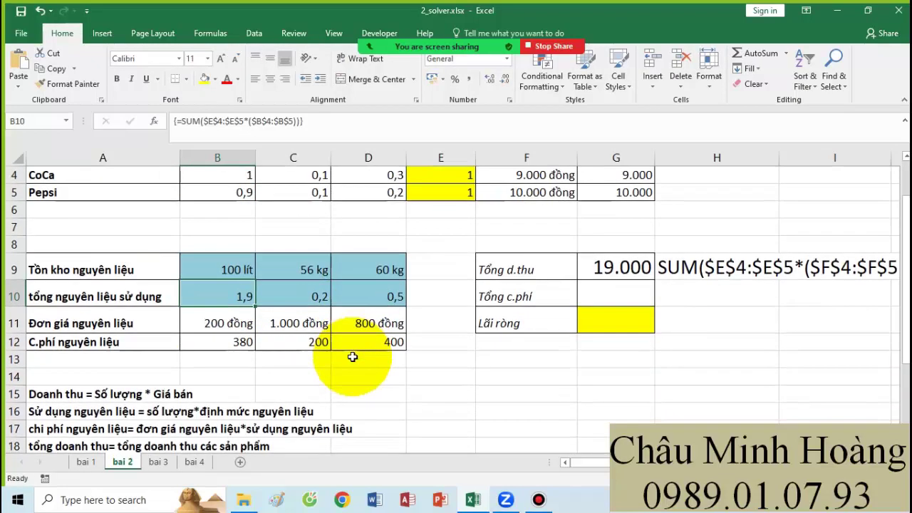
{"action": "left_click", "coordinate": [503, 352]}
{"action": "type", "text": "SUM($E$4:$E$5*($B$4:$B$5))"}
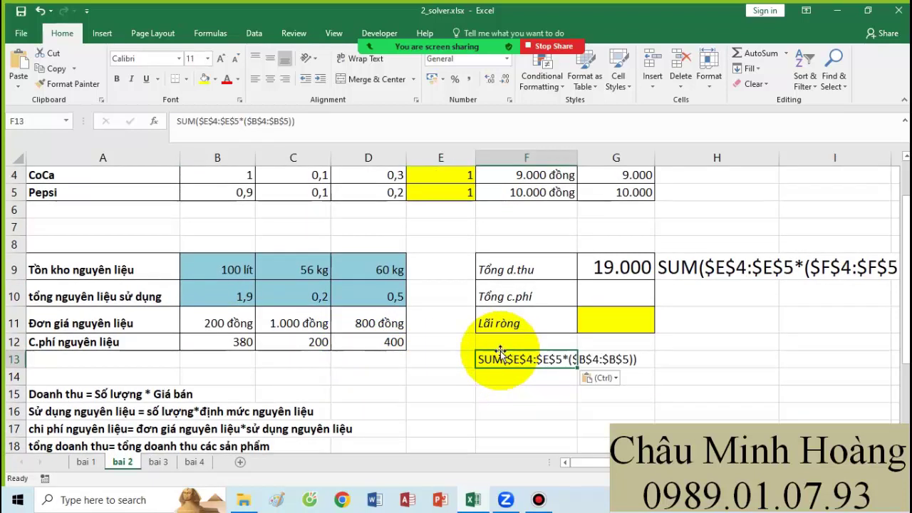
{"action": "left_click", "coordinate": [220, 57]}
{"action": "left_click", "coordinate": [220, 58]}
{"action": "left_click", "coordinate": [220, 57]}
{"action": "left_click", "coordinate": [220, 58]}
Calculate total sugar usage in C10 with the array formula =SUM($E$4:$E$5*($C$4:$C$5))
{"action": "left_click", "coordinate": [272, 294]}
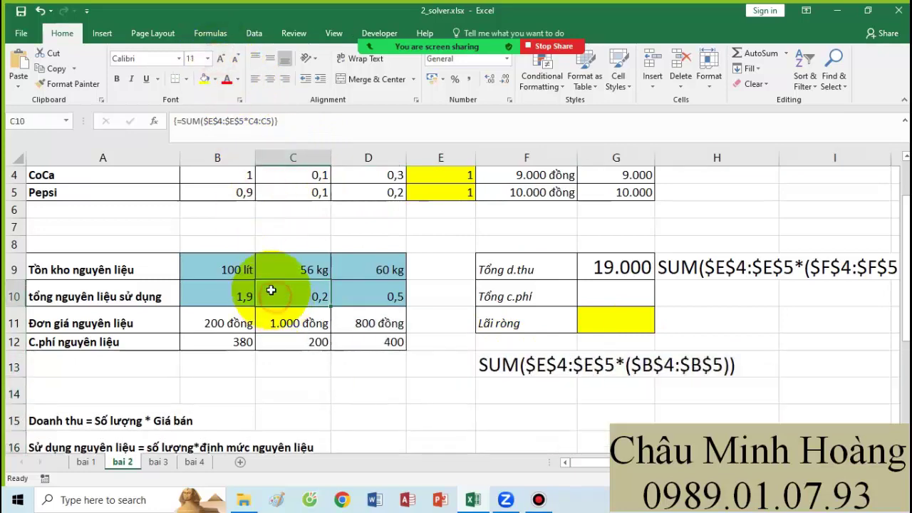
{"action": "type", "text": "=sum("}
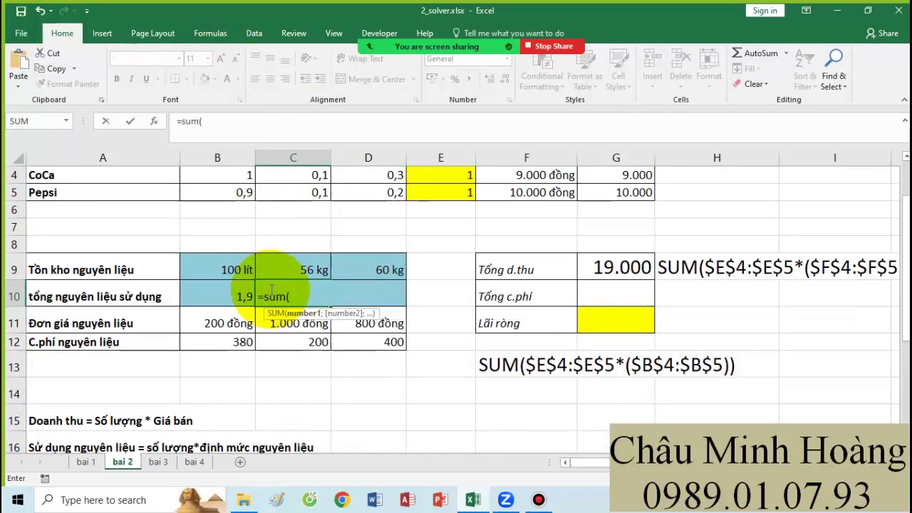
{"action": "scroll", "coordinate": [272, 288], "scroll_direction": "up", "scroll_amount": 1}
{"action": "left_click_drag", "start_coordinate": [436, 232], "coordinate": [434, 249]}
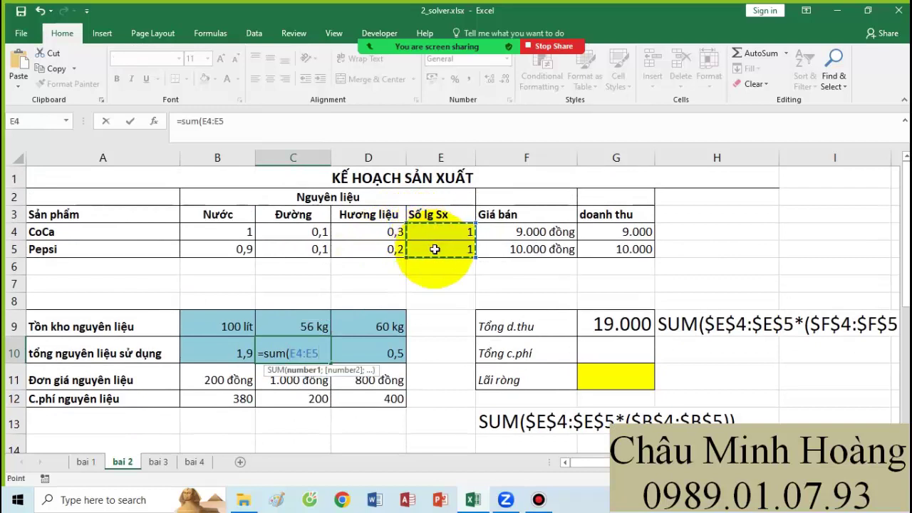
{"action": "key", "text": "F4"}
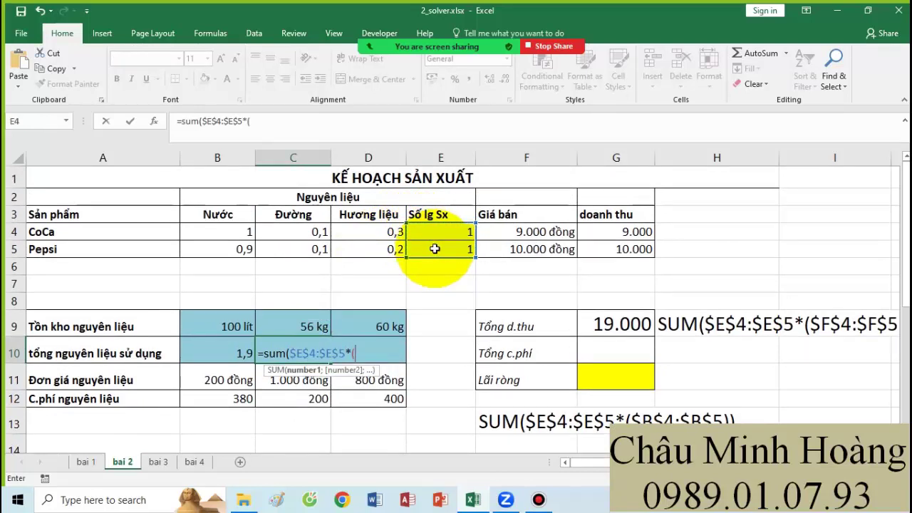
{"action": "left_click_drag", "start_coordinate": [299, 232], "coordinate": [302, 244]}
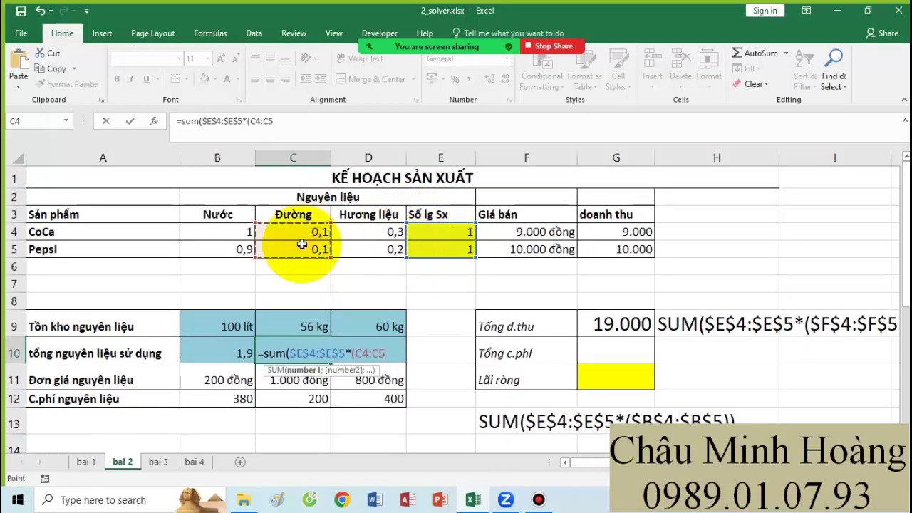
{"action": "key", "text": "F4"}
{"action": "type", "text": "))"}
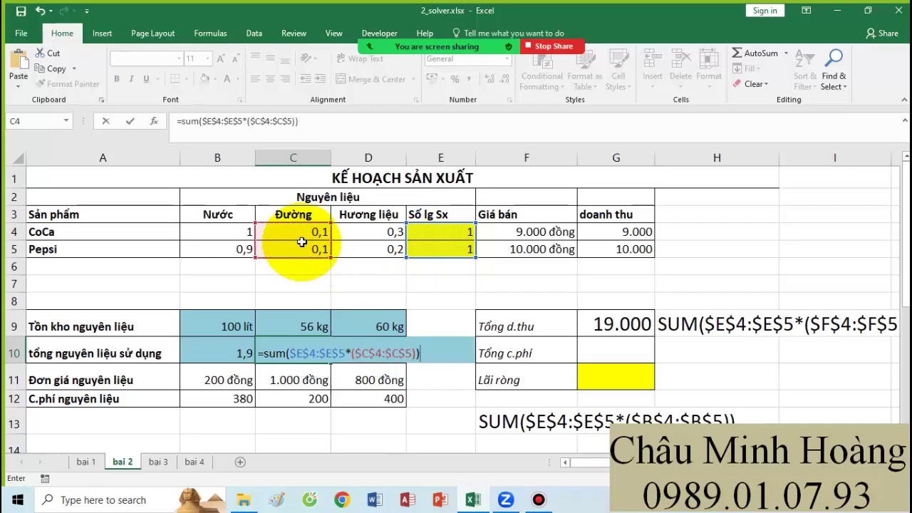
{"action": "key", "text": "Return"}
Copy the C10 sugar usage formula into F14 as plain text without the equals sign
{"action": "double_click", "coordinate": [263, 353]}
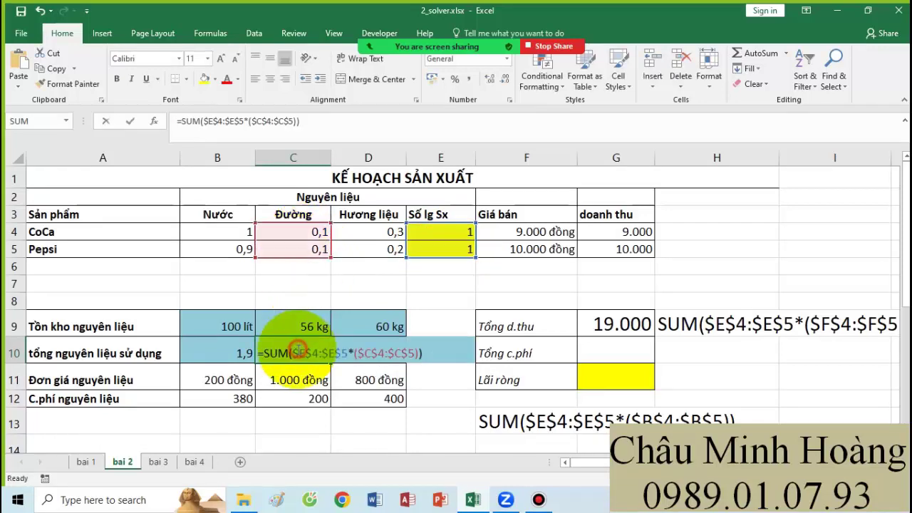
{"action": "left_click", "coordinate": [439, 356]}
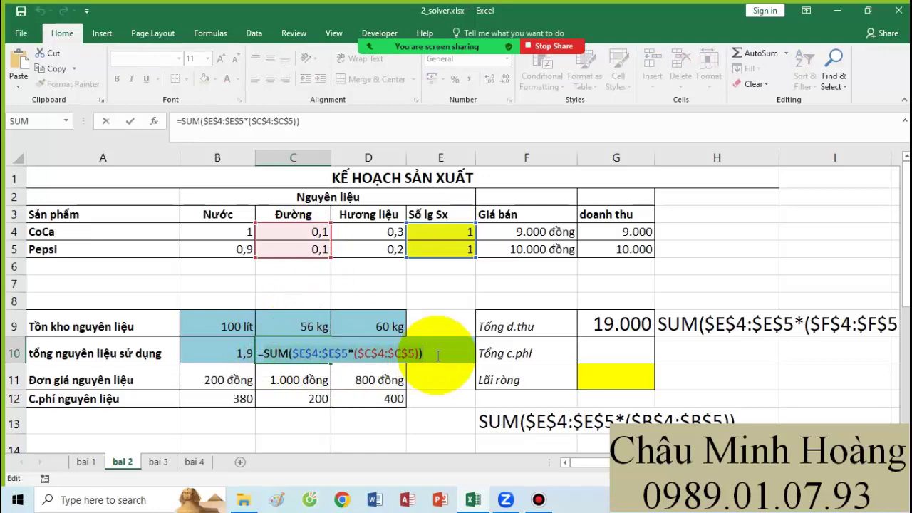
{"action": "key", "text": "Return"}
{"action": "left_click", "coordinate": [498, 438]}
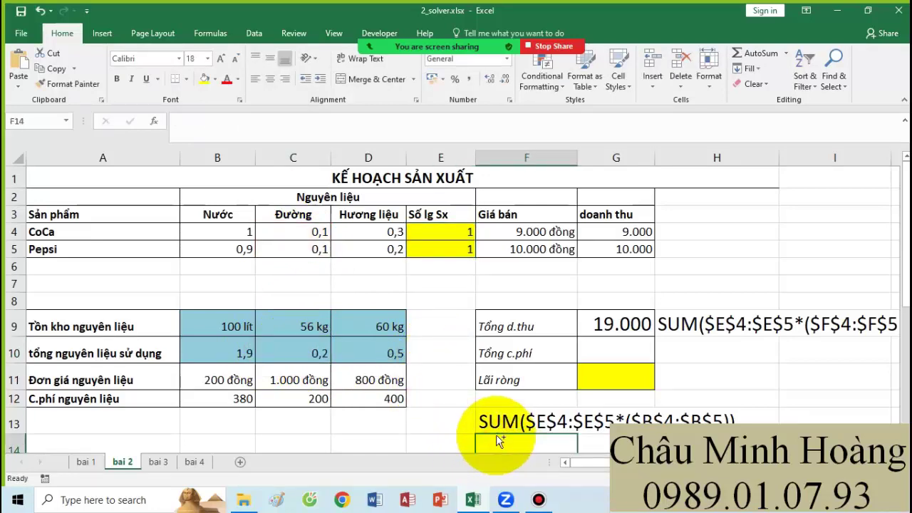
{"action": "type", "text": "SUM($E$4:$E$5*($C$4:$C$5))"}
Enter the array formula =SUM($E$4:$E$5*($D$4:$D$5)) in D11, the flavouring unit price cell
{"action": "scroll", "coordinate": [499, 439], "scroll_direction": "down", "scroll_amount": 2}
{"action": "left_click", "coordinate": [367, 252]}
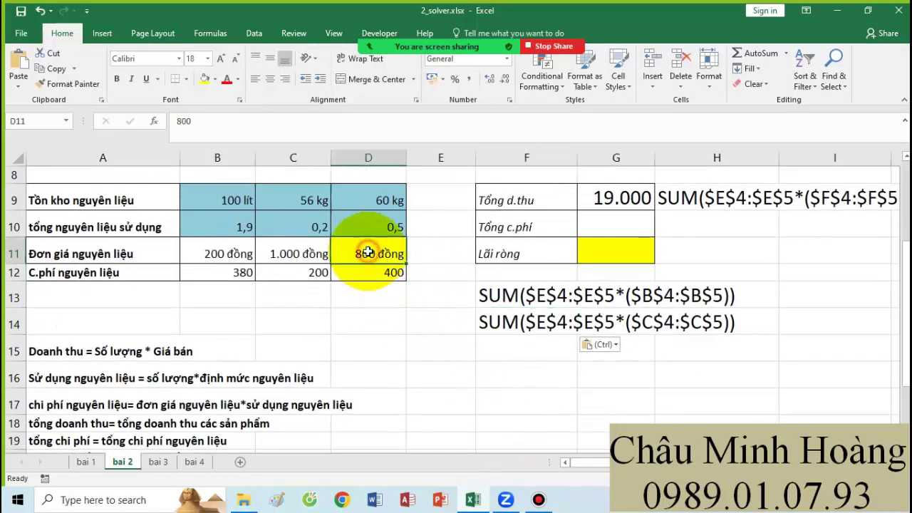
{"action": "type", "text": "=sum("}
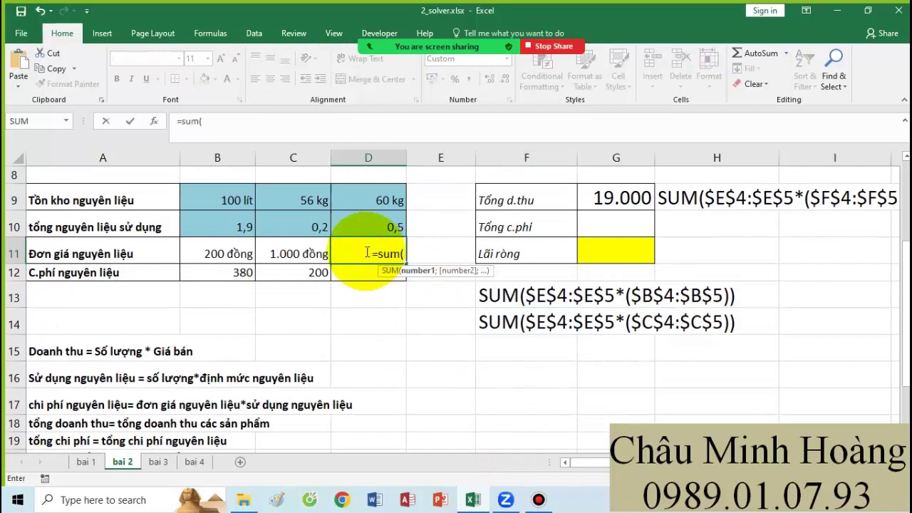
{"action": "scroll", "coordinate": [365, 251], "scroll_direction": "up", "scroll_amount": 2}
{"action": "left_click_drag", "start_coordinate": [443, 232], "coordinate": [446, 249]}
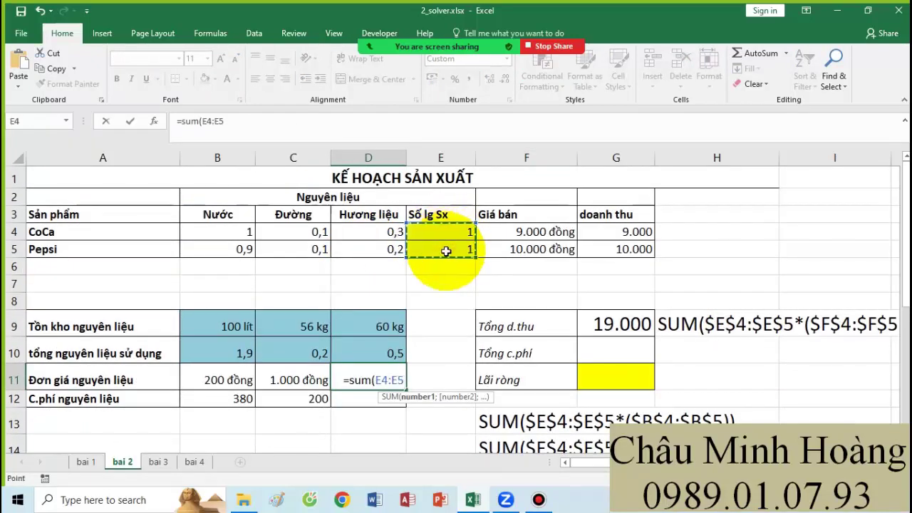
{"action": "key", "text": "F4"}
{"action": "type", "text": "*("}
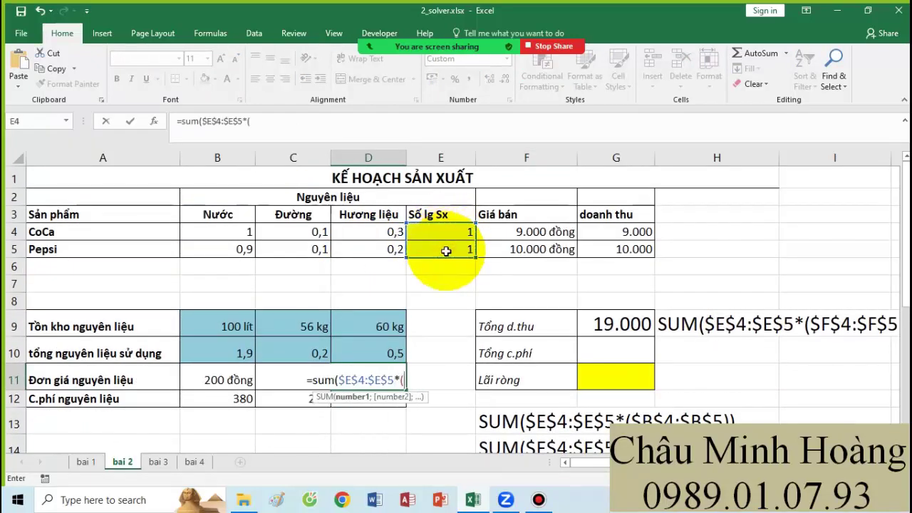
{"action": "left_click_drag", "start_coordinate": [402, 234], "coordinate": [385, 249]}
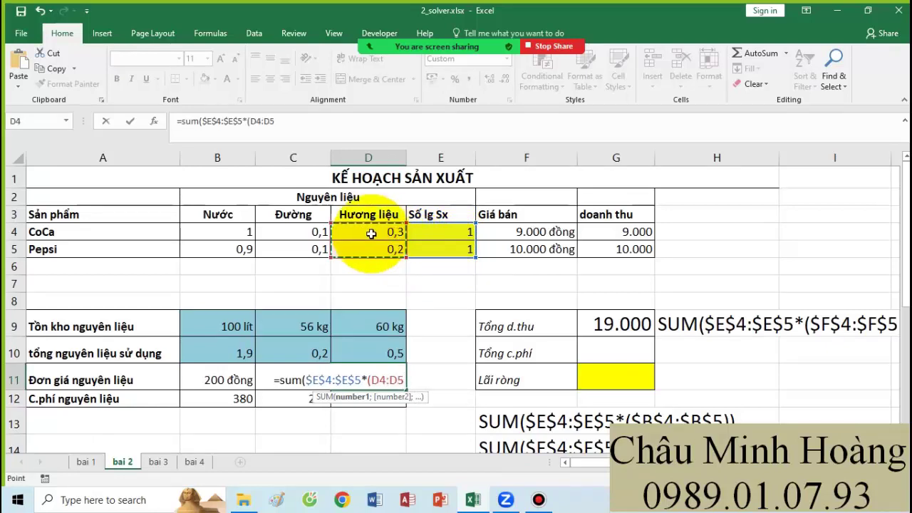
{"action": "key", "text": "F4"}
{"action": "type", "text": "))"}
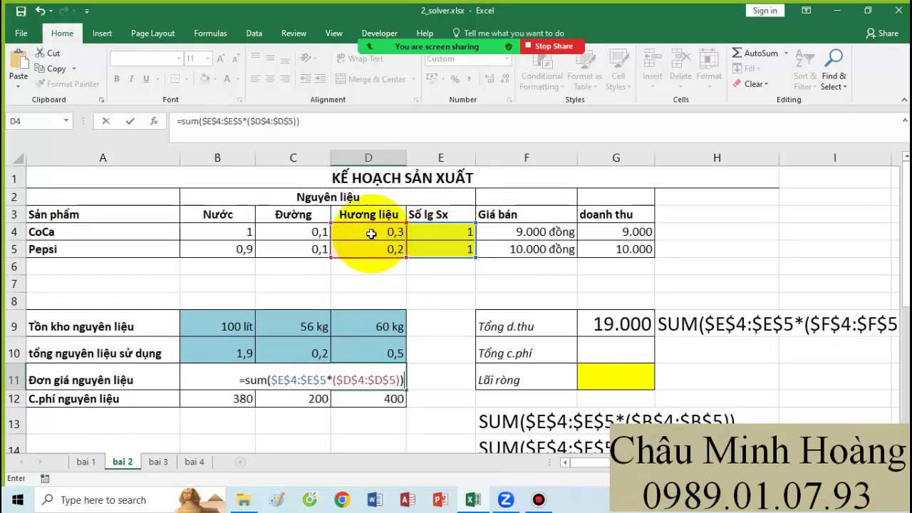
{"action": "key", "text": "Return"}
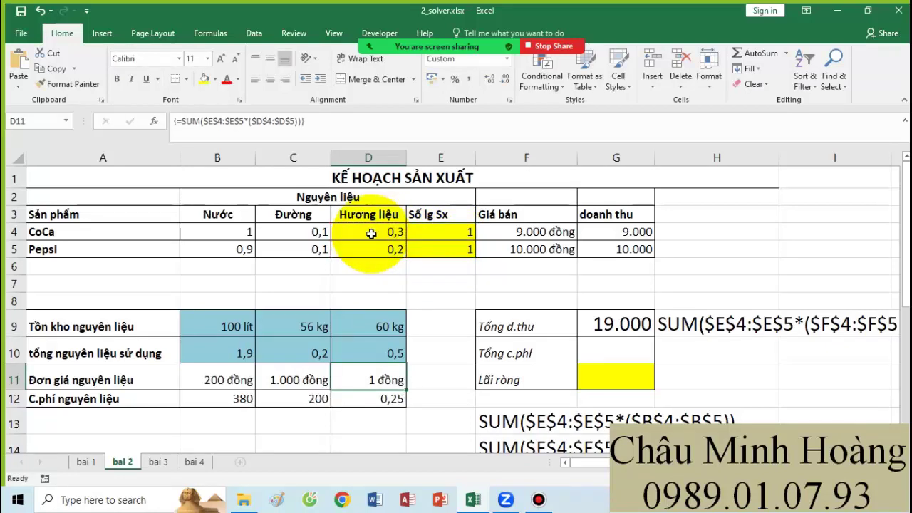
Copy the formula text in D11 without its equals sign and re-enter the cell as an array formula
{"action": "double_click", "coordinate": [364, 376]}
{"action": "left_click_drag", "start_coordinate": [339, 379], "coordinate": [524, 393]}
{"action": "key", "text": "ctrl+c"}
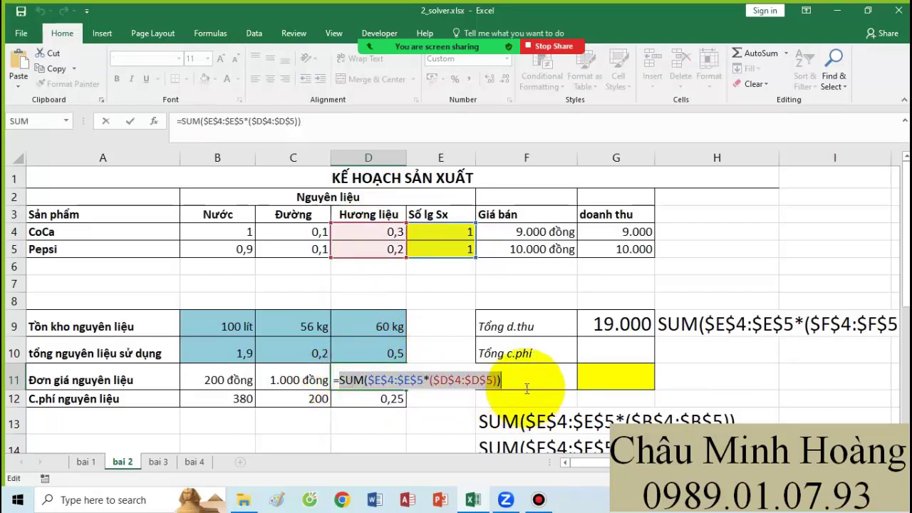
{"action": "key", "text": "ctrl+shift+Return"}
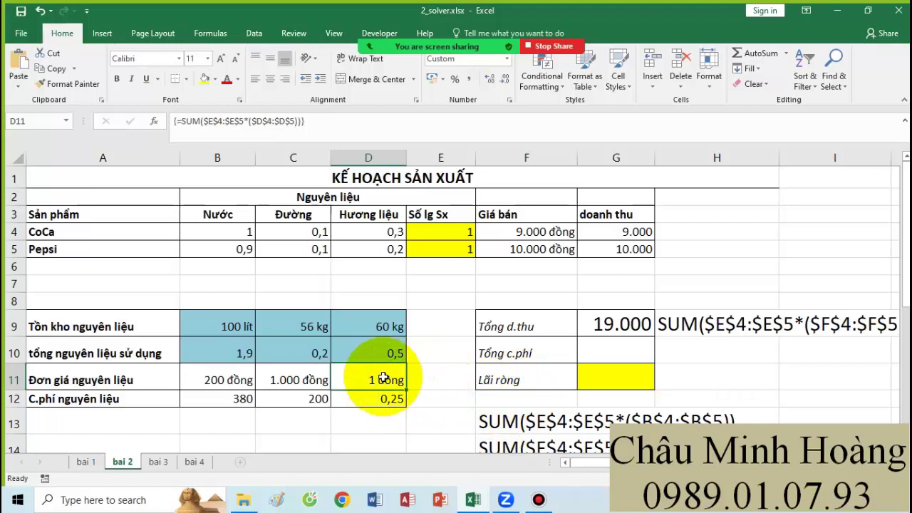
Re-enter the flavouring usage formula in D10 as the array formula =SUM($E$4:$E$5*D4:D5)
{"action": "double_click", "coordinate": [371, 359]}
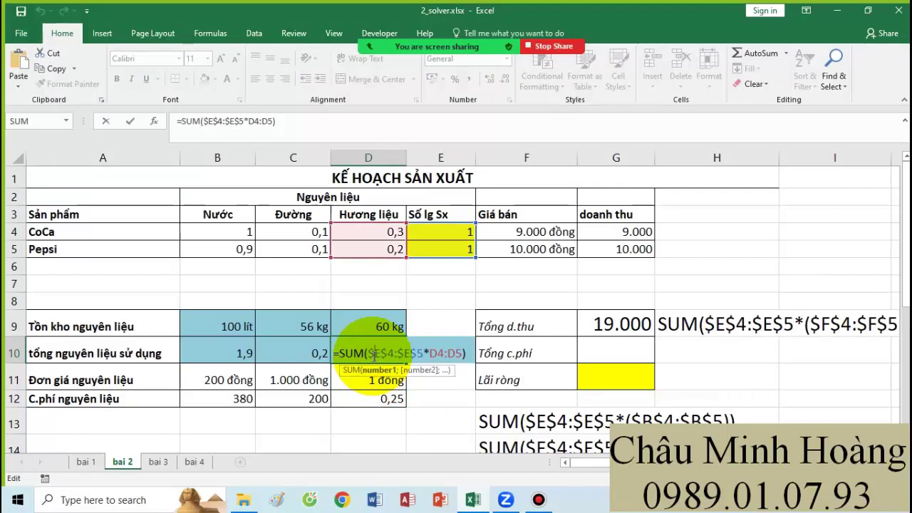
{"action": "key", "text": "ctrl+shift+Return"}
{"action": "double_click", "coordinate": [349, 353]}
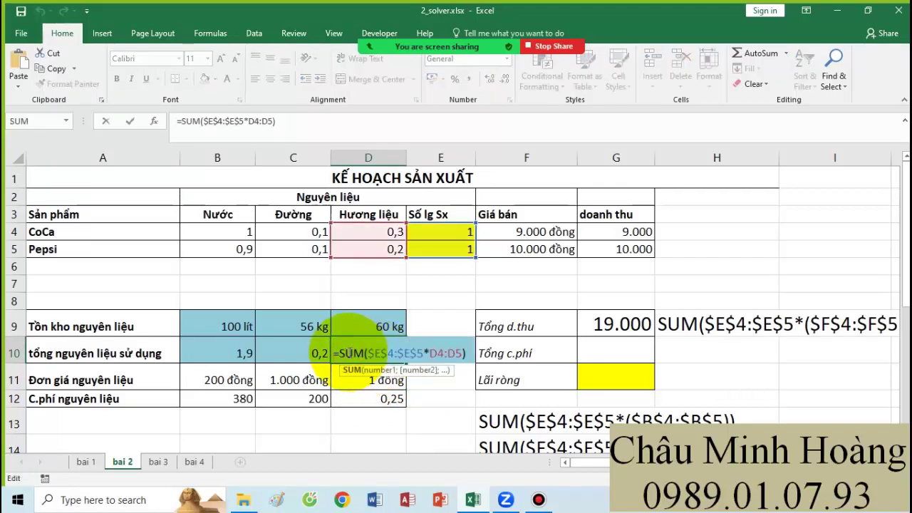
{"action": "left_click", "coordinate": [475, 353]}
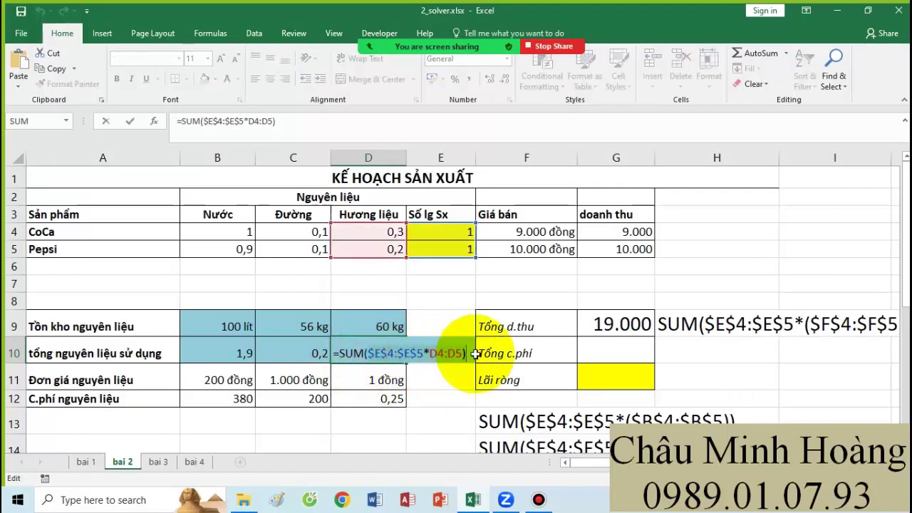
{"action": "key", "text": "BackSpace"}
{"action": "key", "text": "BackSpace"}
{"action": "key", "text": "BackSpace"}
{"action": "key", "text": "BackSpace"}
{"action": "key", "text": "BackSpace"}
{"action": "key", "text": "BackSpace"}
{"action": "key", "text": "BackSpace"}
{"action": "key", "text": "BackSpace"}
{"action": "key", "text": "BackSpace"}
{"action": "key", "text": "BackSpace"}
{"action": "key", "text": "BackSpace"}
{"action": "key", "text": "BackSpace"}
{"action": "key", "text": "BackSpace"}
{"action": "key", "text": "BackSpace"}
{"action": "key", "text": "BackSpace"}
{"action": "key", "text": "BackSpace"}
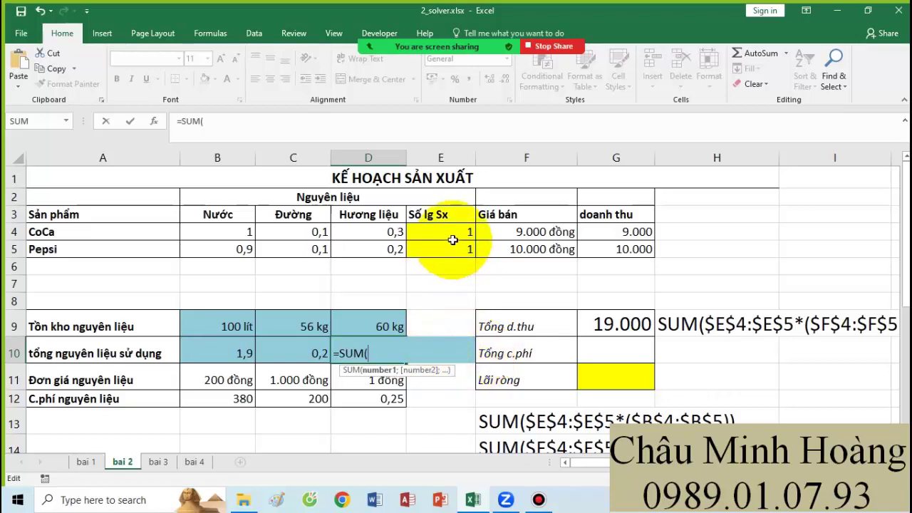
{"action": "left_click_drag", "start_coordinate": [453, 240], "coordinate": [451, 252]}
{"action": "key", "text": "F4"}
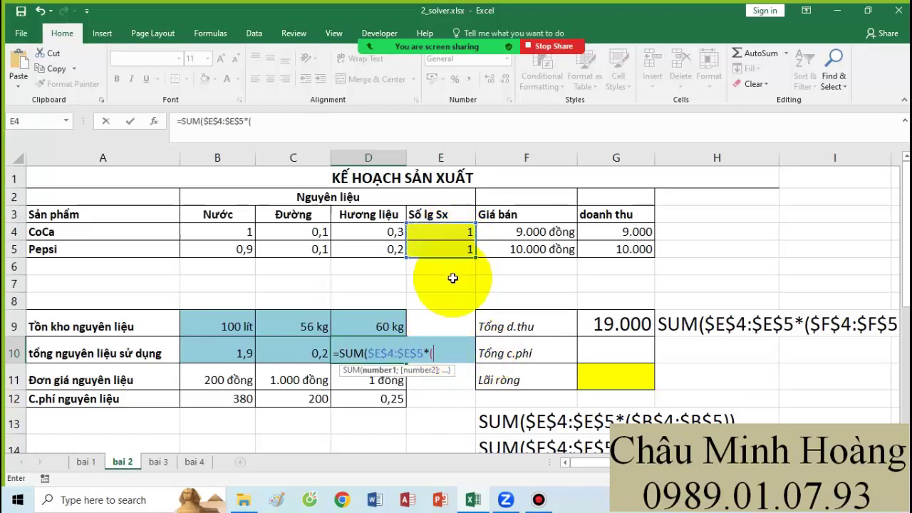
{"action": "type", "text": "*("}
{"action": "key", "text": "BackSpace"}
{"action": "left_click_drag", "start_coordinate": [396, 233], "coordinate": [397, 249]}
{"action": "key", "text": "ctrl+shift+Return"}
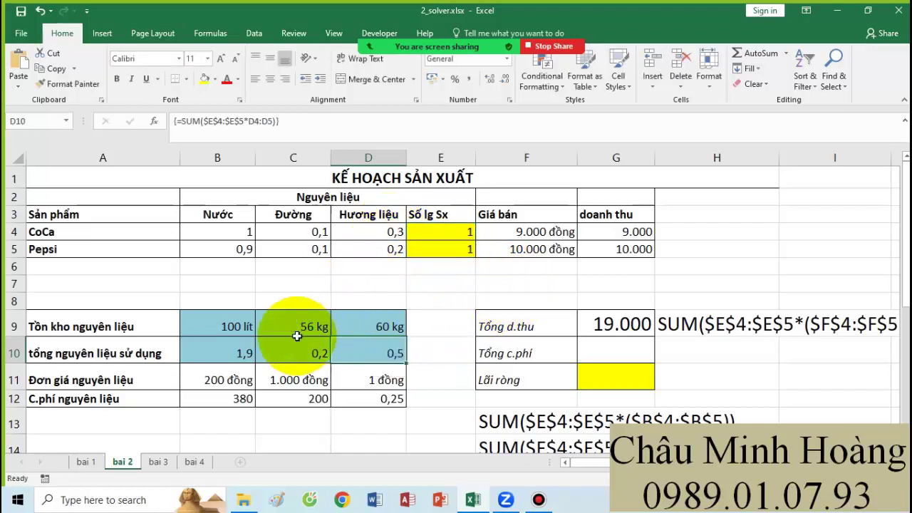
Enlarge the font of D10 to 18 and calculate flavouring usage there with the array formula =SUM($E$4:$E$5*($D$4:$D$5))
{"action": "left_click", "coordinate": [221, 59]}
{"action": "left_click", "coordinate": [220, 59]}
{"action": "left_click", "coordinate": [220, 59]}
{"action": "type", "text": "=sum("}
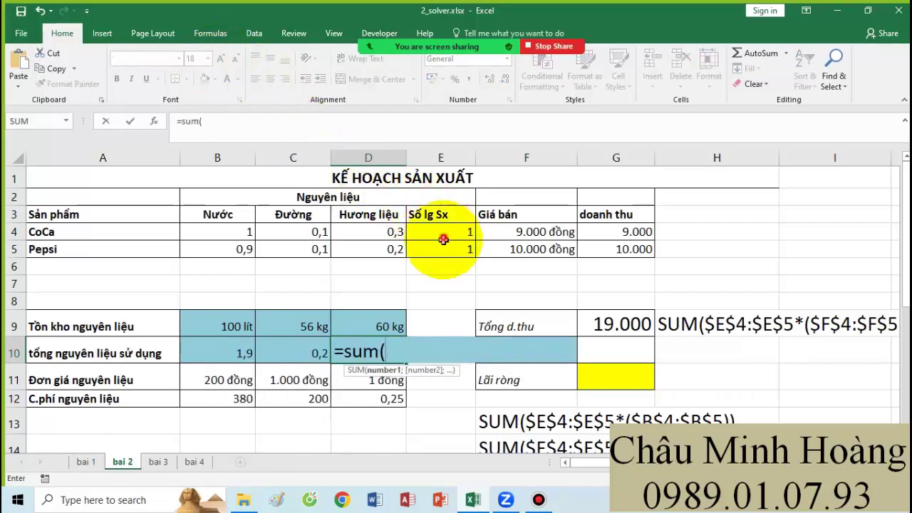
{"action": "left_click_drag", "start_coordinate": [442, 235], "coordinate": [442, 255]}
{"action": "key", "text": "F4"}
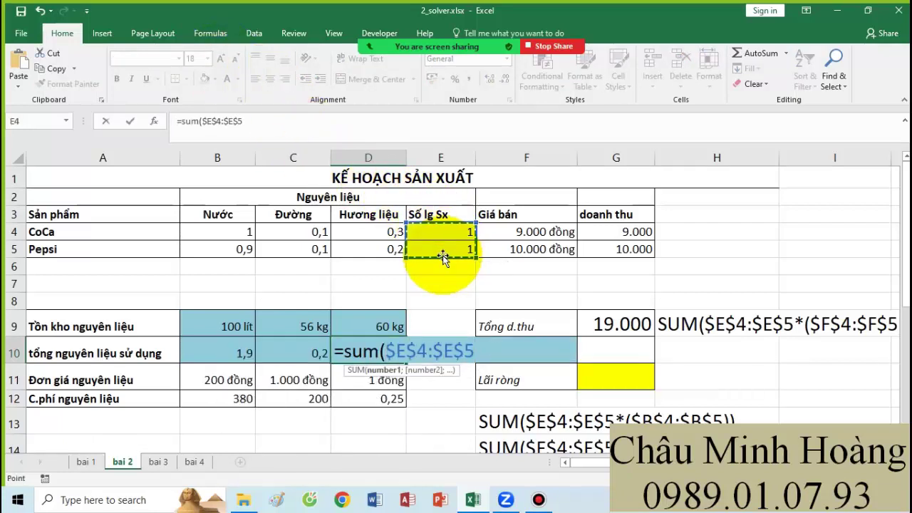
{"action": "type", "text": "*("}
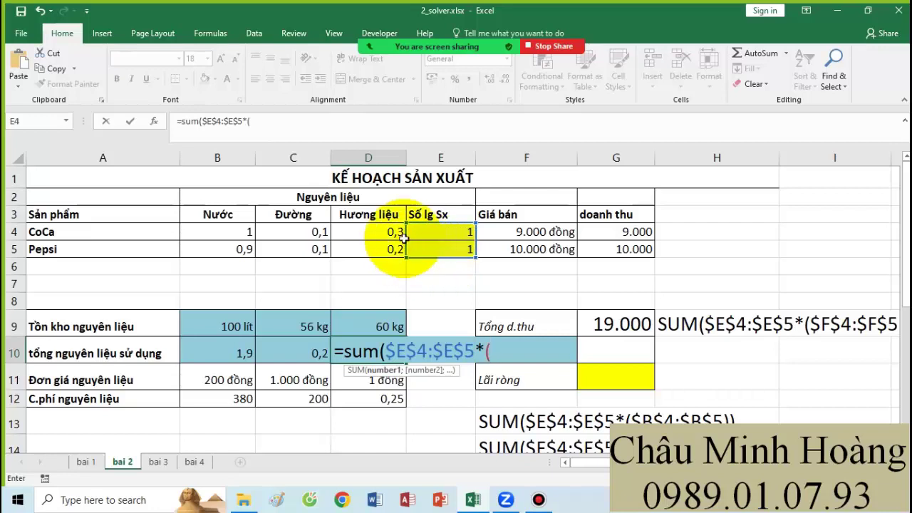
{"action": "left_click_drag", "start_coordinate": [391, 232], "coordinate": [391, 248]}
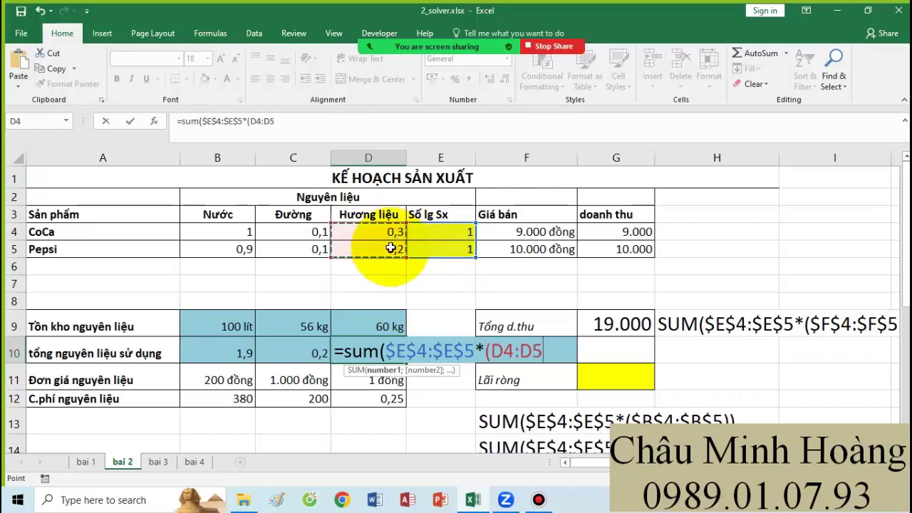
{"action": "key", "text": "F4"}
{"action": "type", "text": "))"}
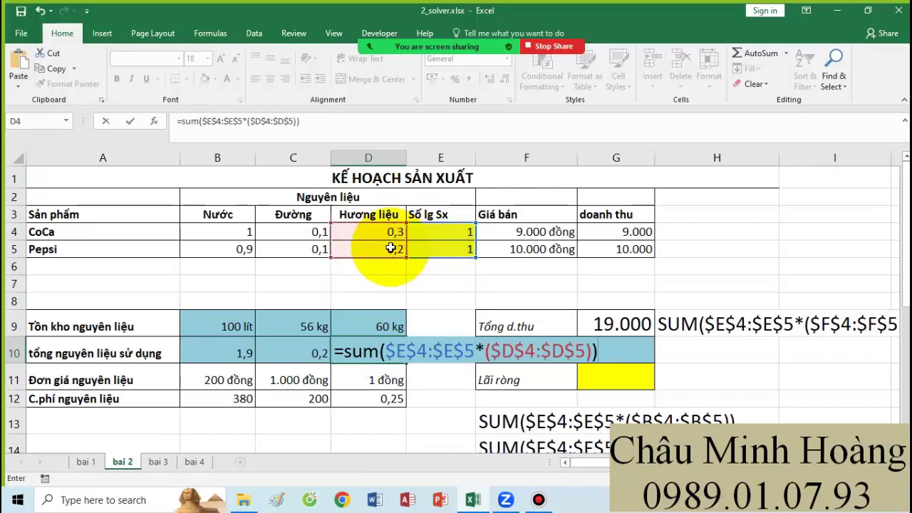
{"action": "key", "text": "Return"}
Copy the flavouring usage formula text from D10 without its equals sign into F15
{"action": "double_click", "coordinate": [363, 347]}
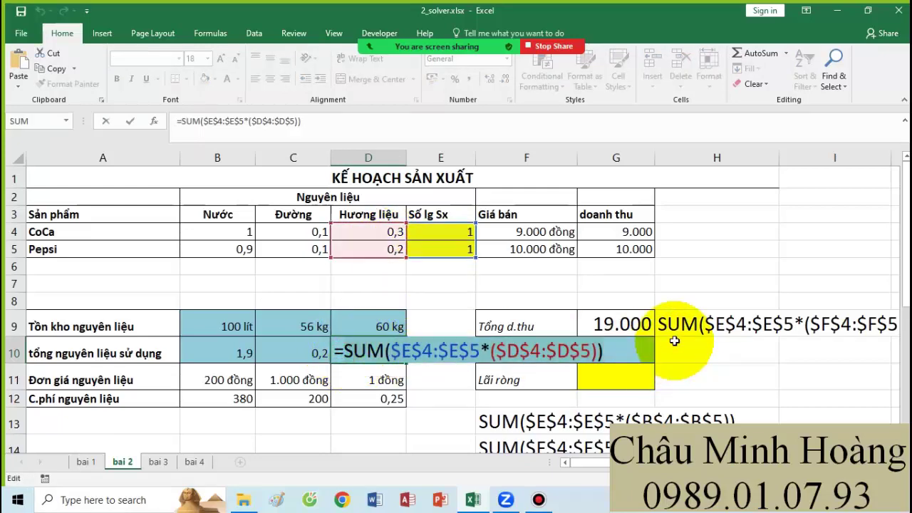
{"action": "key", "text": "Escape"}
{"action": "scroll", "coordinate": [670, 345], "scroll_direction": "down", "scroll_amount": 1}
{"action": "left_click", "coordinate": [526, 420]}
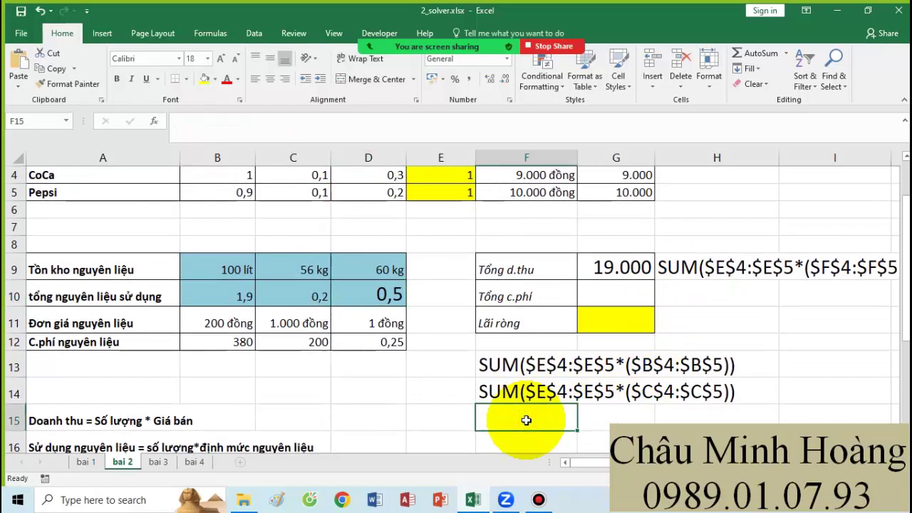
{"action": "key", "text": "ctrl+v"}
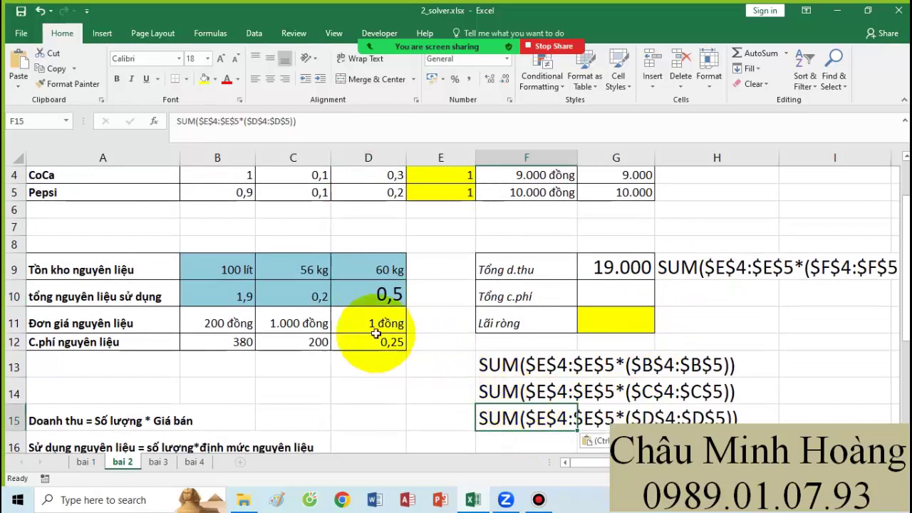
{"action": "double_click", "coordinate": [319, 288]}
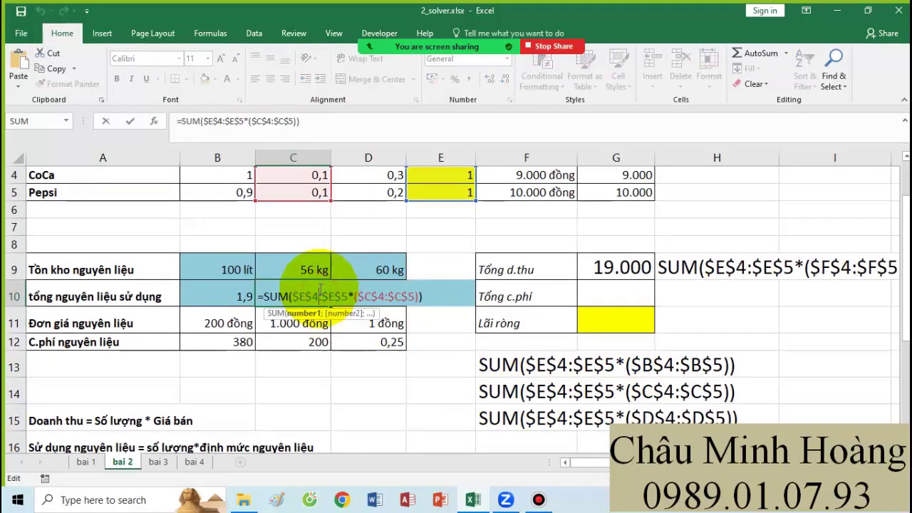
{"action": "key", "text": "ctrl+shift+Return"}
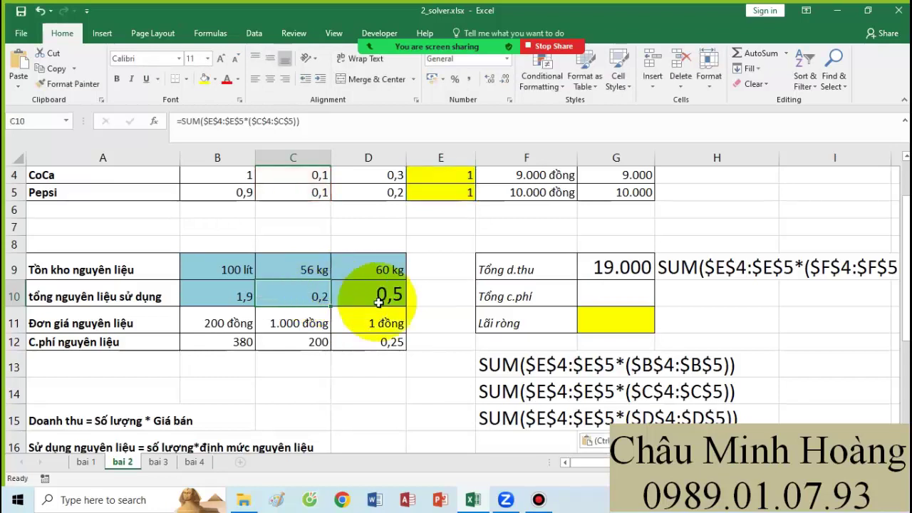
{"action": "left_click_drag", "start_coordinate": [229, 292], "coordinate": [363, 292]}
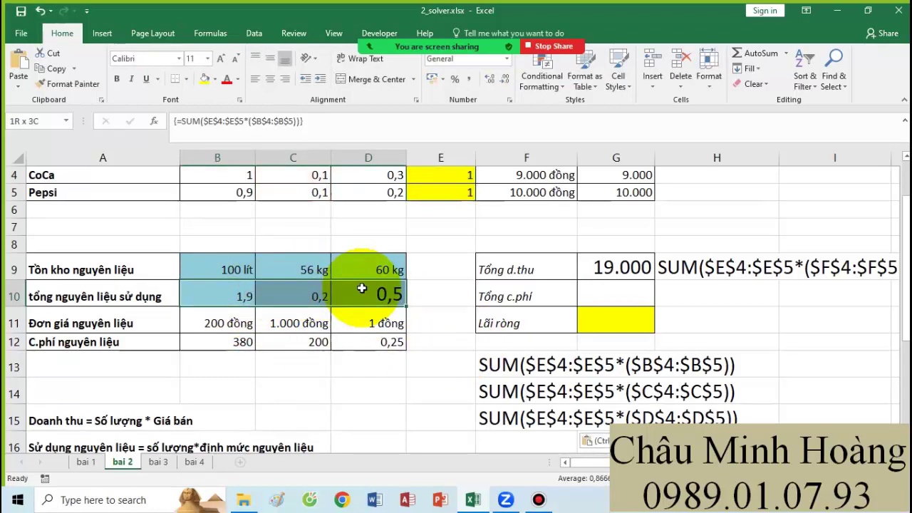
{"action": "left_click", "coordinate": [233, 322]}
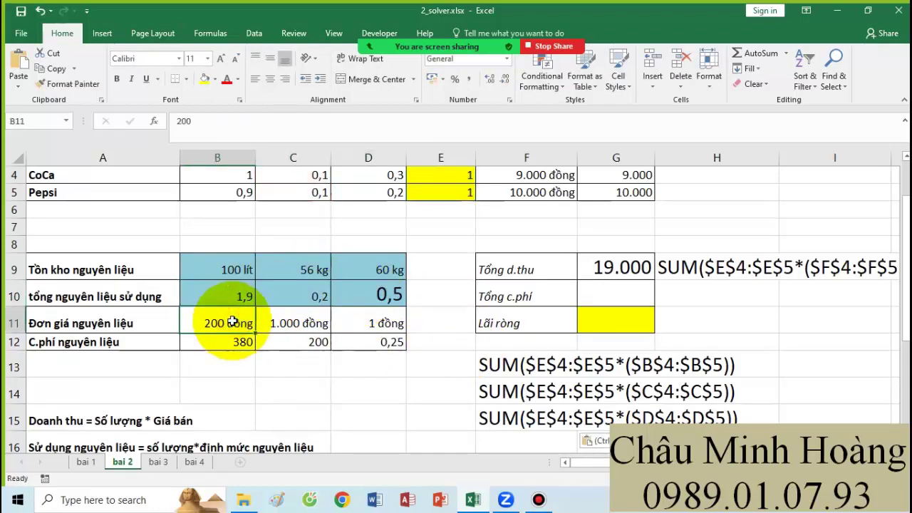
Calculate the total cost in G10 with the array formula =SUM($B$11:$D$11*($B$10:$D$10))
{"action": "left_click", "coordinate": [594, 297]}
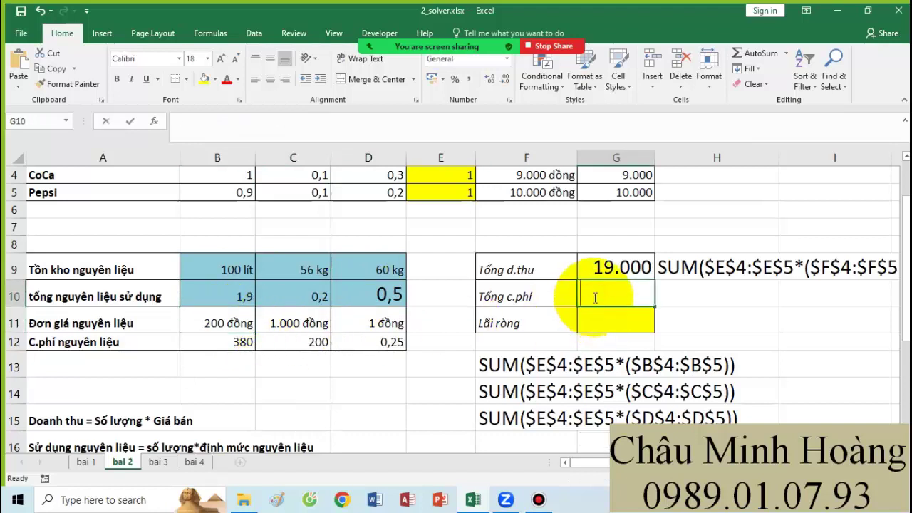
{"action": "type", "text": "=sum("}
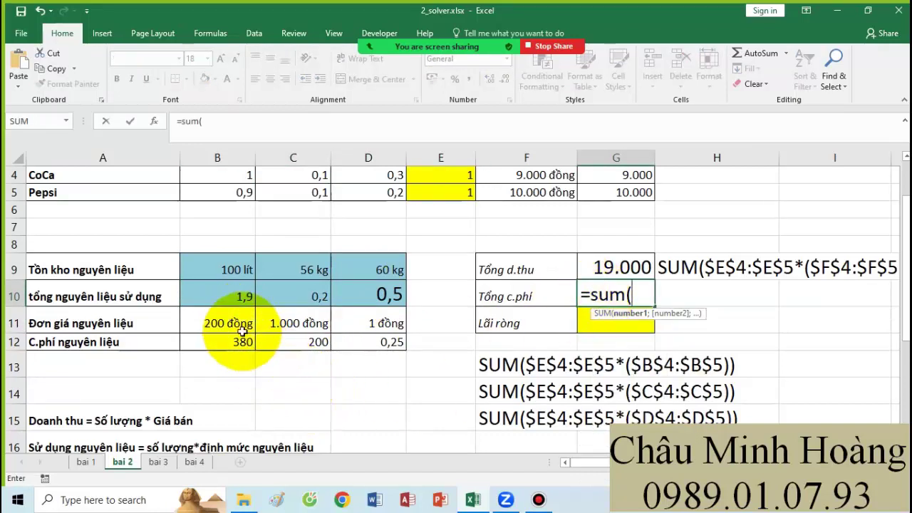
{"action": "left_click_drag", "start_coordinate": [215, 321], "coordinate": [349, 322]}
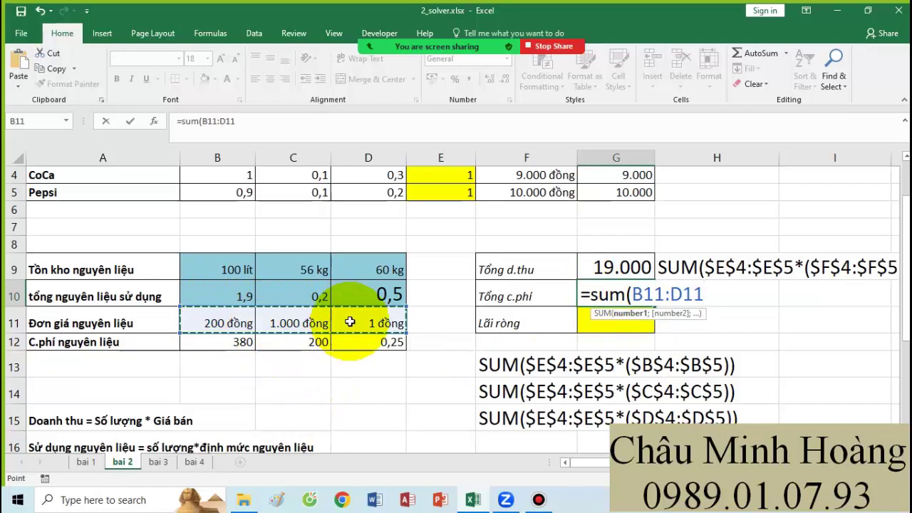
{"action": "key", "text": "F4"}
{"action": "type", "text": "*("}
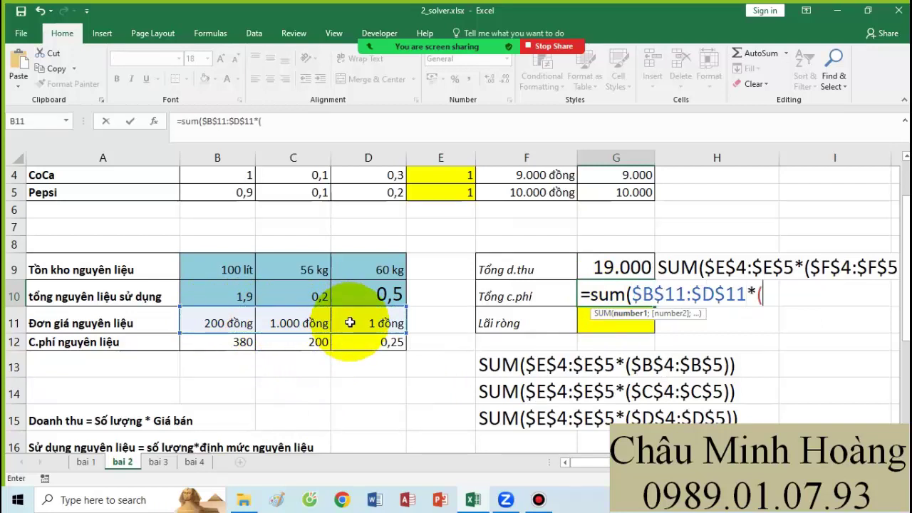
{"action": "left_click_drag", "start_coordinate": [246, 296], "coordinate": [365, 296]}
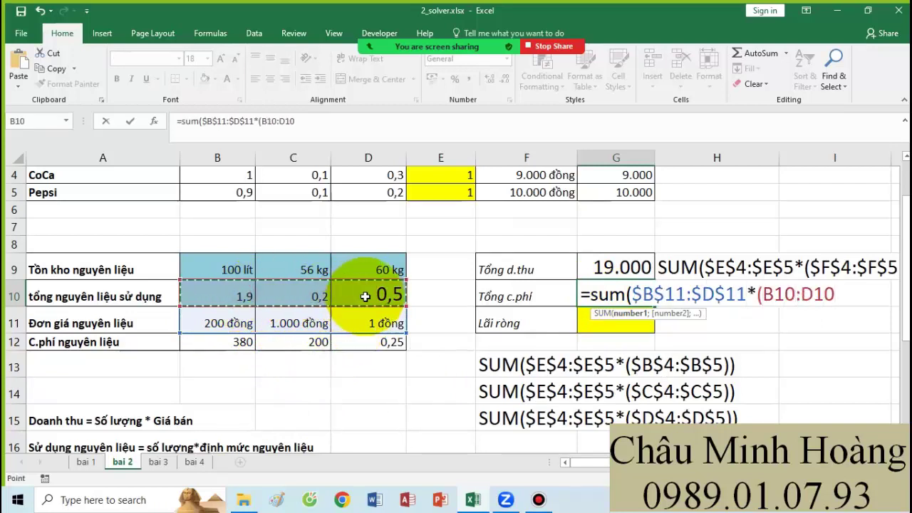
{"action": "key", "text": "F4"}
{"action": "type", "text": "))"}
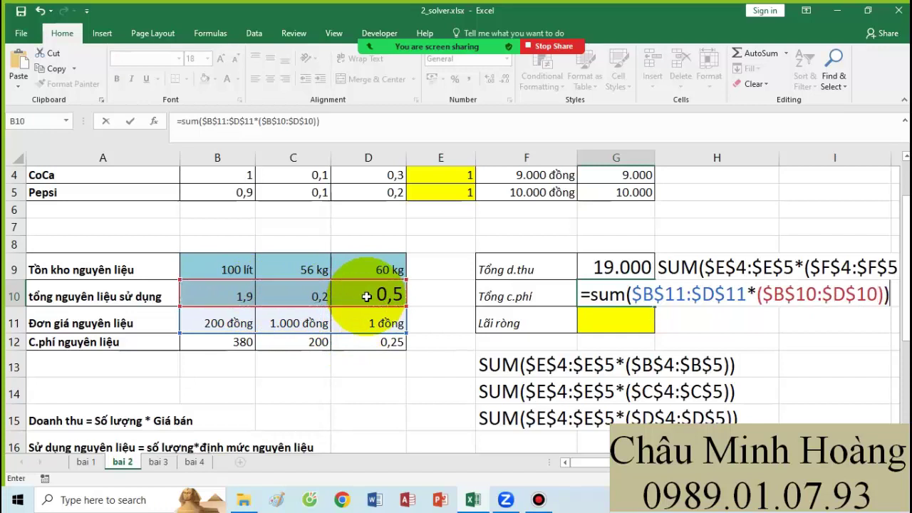
{"action": "key", "text": "Return"}
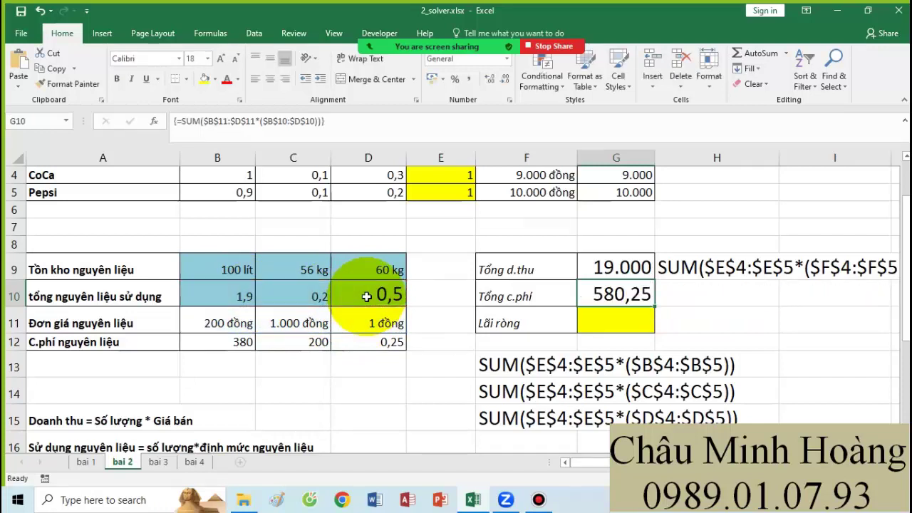
Copy the total cost formula text from G10 without its equals sign into F16
{"action": "double_click", "coordinate": [601, 293]}
{"action": "left_click_drag", "start_coordinate": [590, 294], "coordinate": [901, 299]}
{"action": "key", "text": "ctrl+c"}
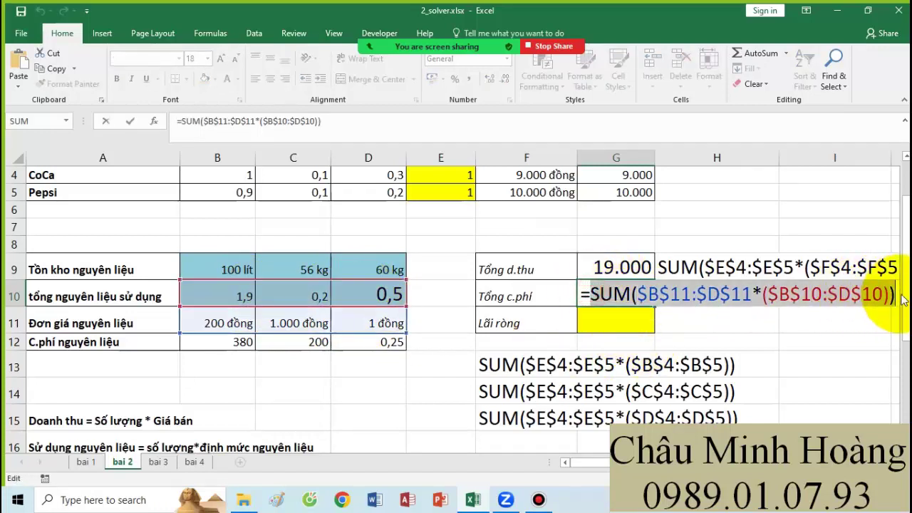
{"action": "key", "text": "Escape"}
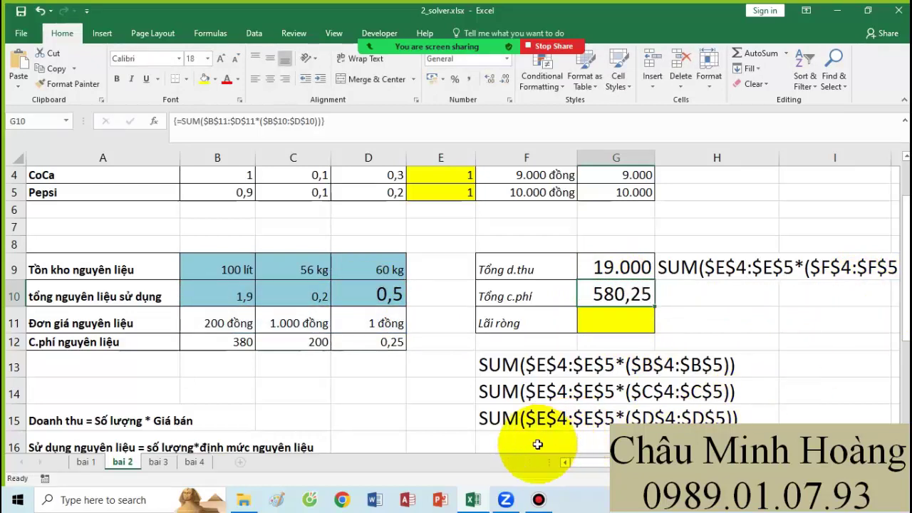
{"action": "left_click", "coordinate": [537, 443]}
{"action": "key", "text": "ctrl+v"}
{"action": "scroll", "coordinate": [387, 234], "scroll_direction": "down", "scroll_amount": 2}
{"action": "scroll", "coordinate": [373, 258], "scroll_direction": "up", "scroll_amount": 2}
Examine the unit price cells C11 and D11 against the flavouring usage and cost cells in column D
{"action": "left_click", "coordinate": [362, 305]}
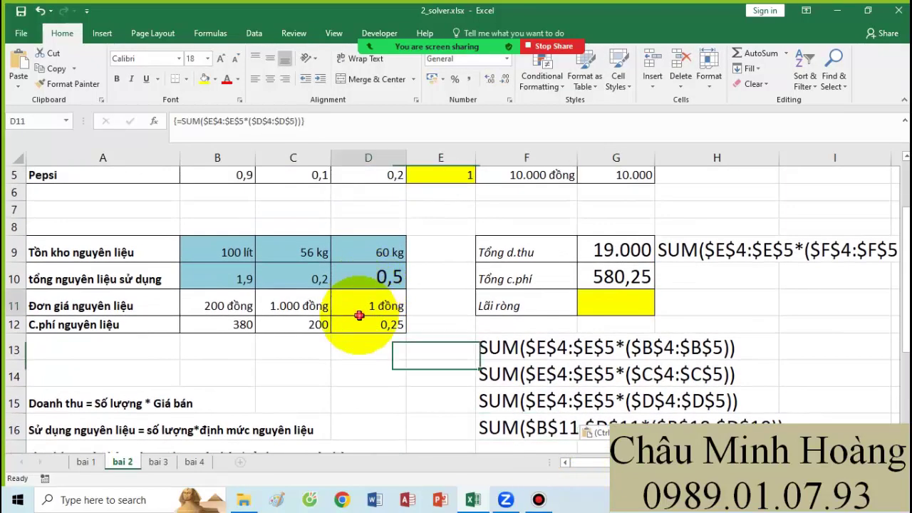
{"action": "left_click", "coordinate": [310, 305]}
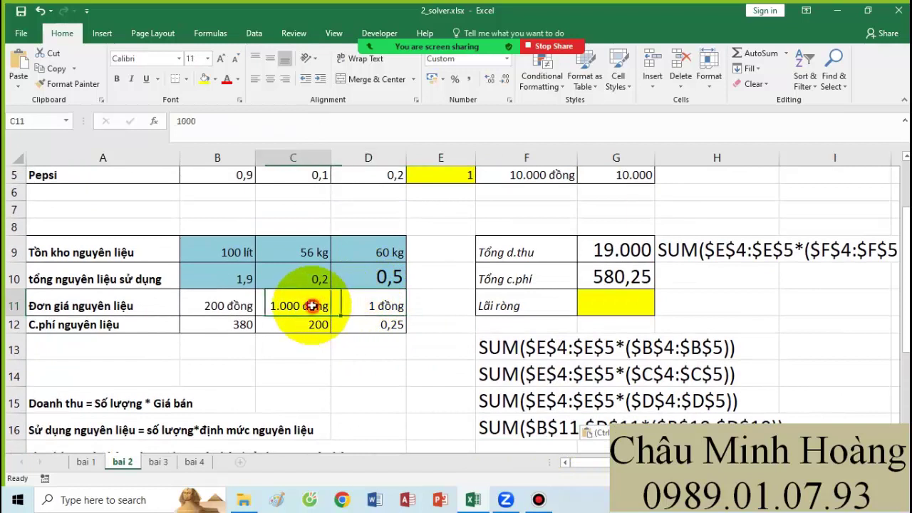
{"action": "left_click", "coordinate": [373, 304]}
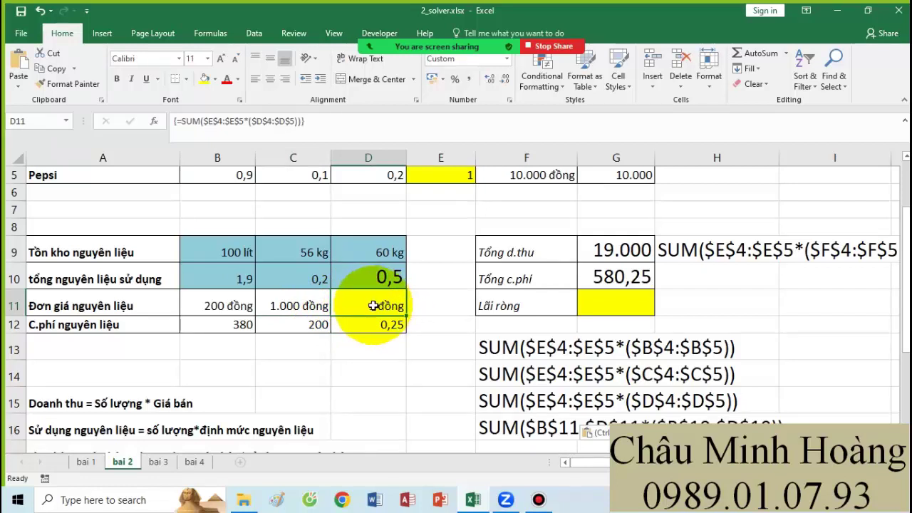
{"action": "left_click", "coordinate": [364, 325]}
{"action": "left_click", "coordinate": [373, 307]}
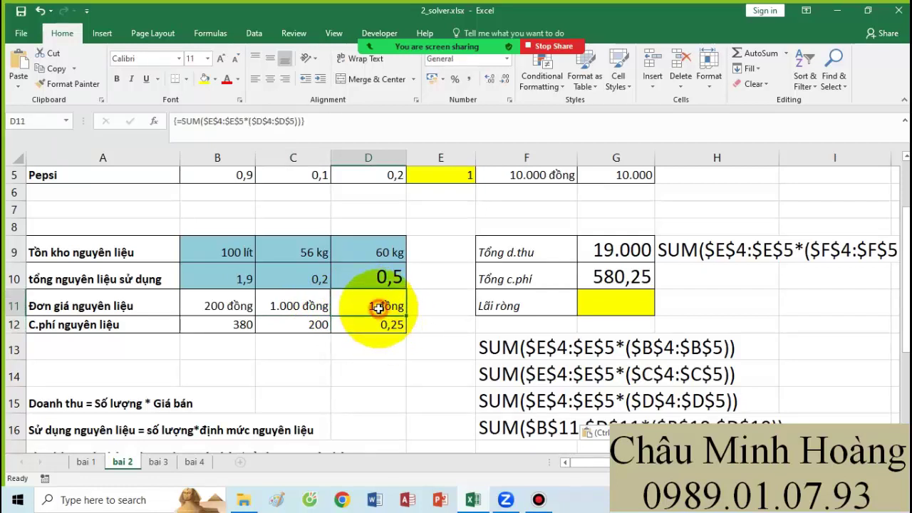
{"action": "left_click", "coordinate": [293, 306]}
{"action": "left_click", "coordinate": [388, 305]}
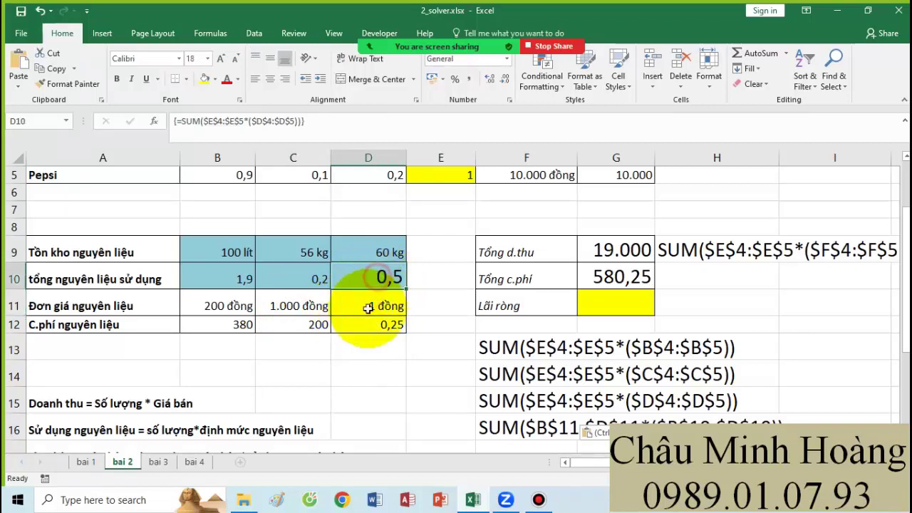
Undo the recent edits back through the array formula entered in D11, restoring the flavouring unit price
{"action": "key", "text": "ctrl+z"}
{"action": "key", "text": "ctrl+z"}
{"action": "key", "text": "ctrl+z"}
{"action": "key", "text": "ctrl+z"}
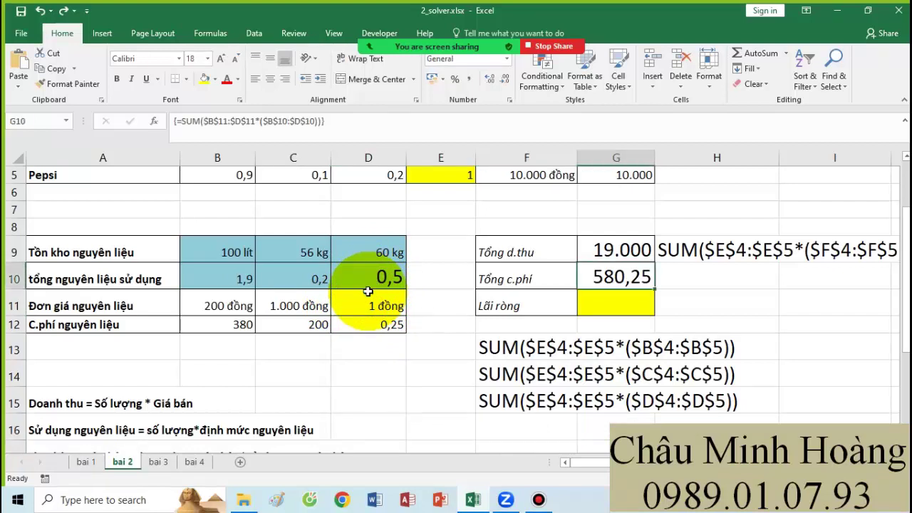
{"action": "key", "text": "ctrl+z"}
{"action": "key", "text": "ctrl+z"}
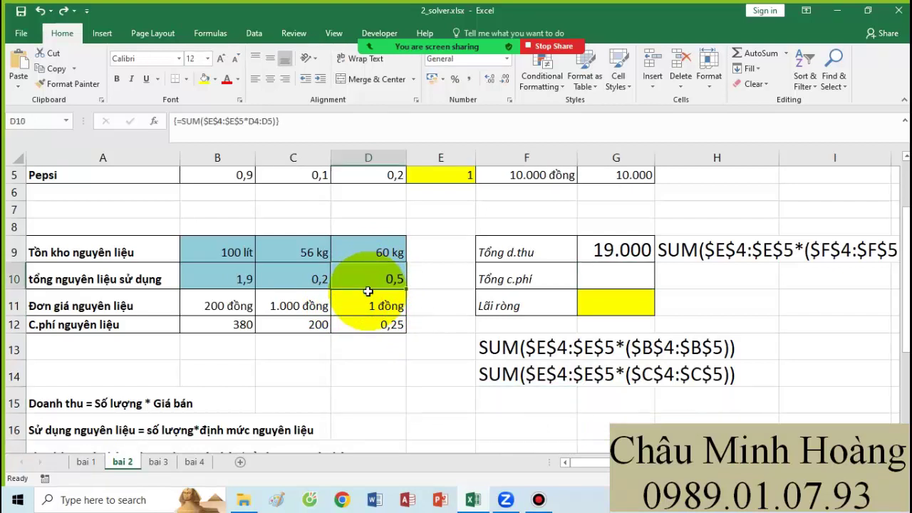
{"action": "key", "text": "ctrl+z"}
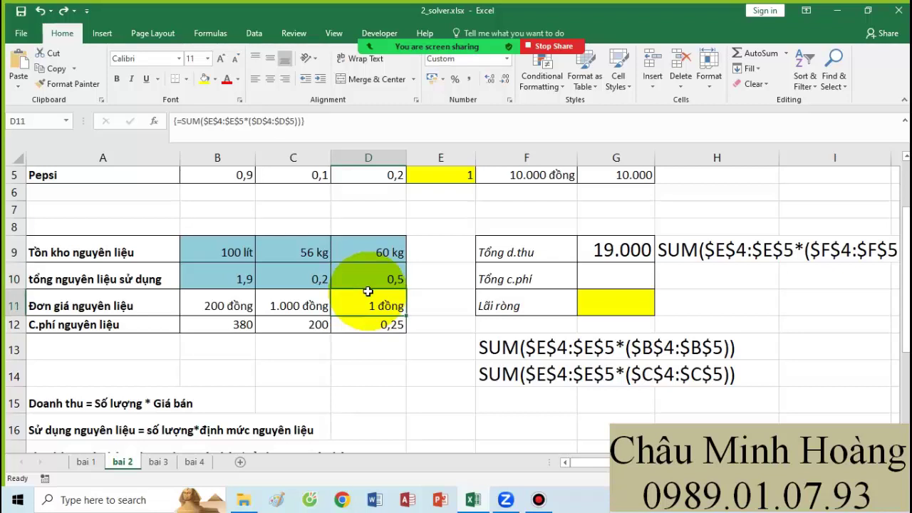
{"action": "key", "text": "ctrl+z"}
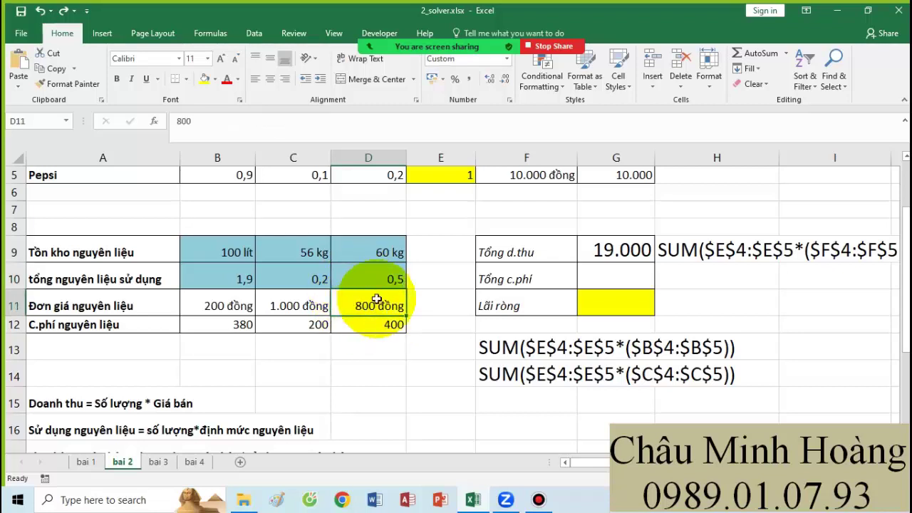
Enlarge the font of D10 to 16 and calculate flavouring usage there with the array formula =SUM($E$4:$E$5*($D$4:$D$5))
{"action": "left_click", "coordinate": [368, 278]}
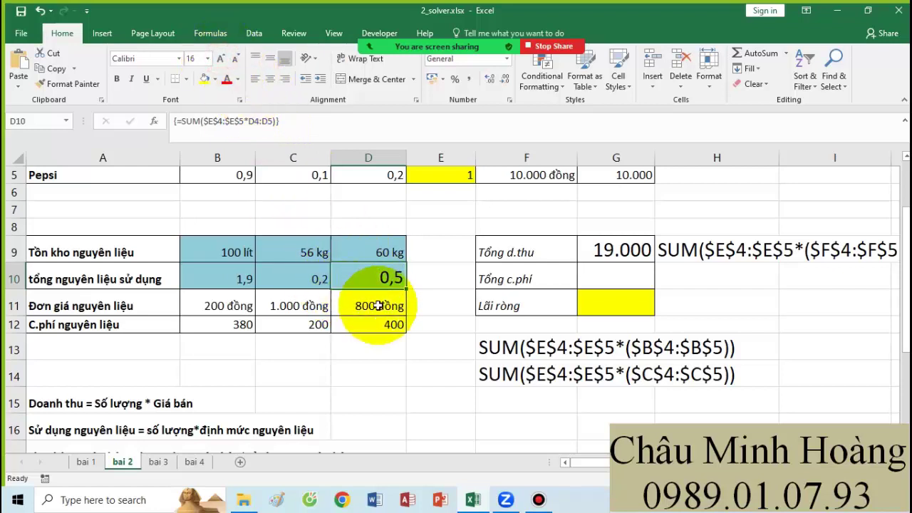
{"action": "type", "text": "=sum("}
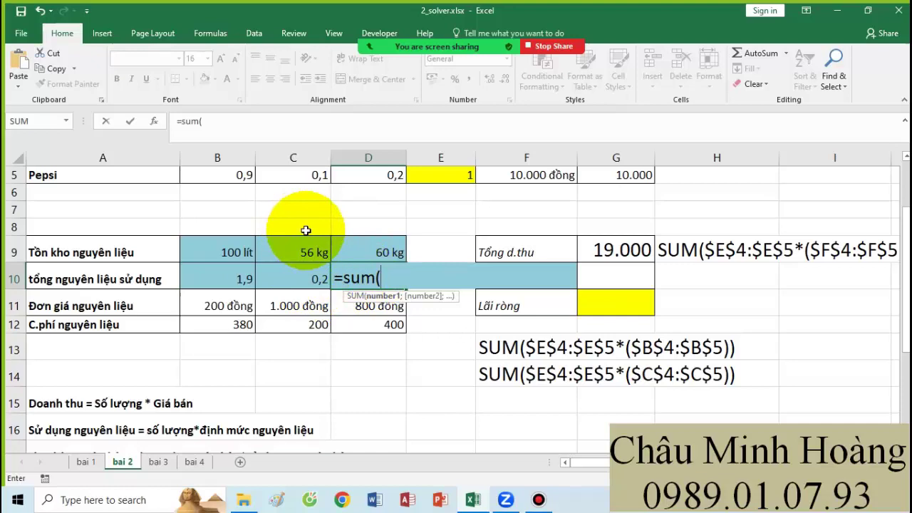
{"action": "scroll", "coordinate": [306, 230], "scroll_direction": "up", "scroll_amount": 1}
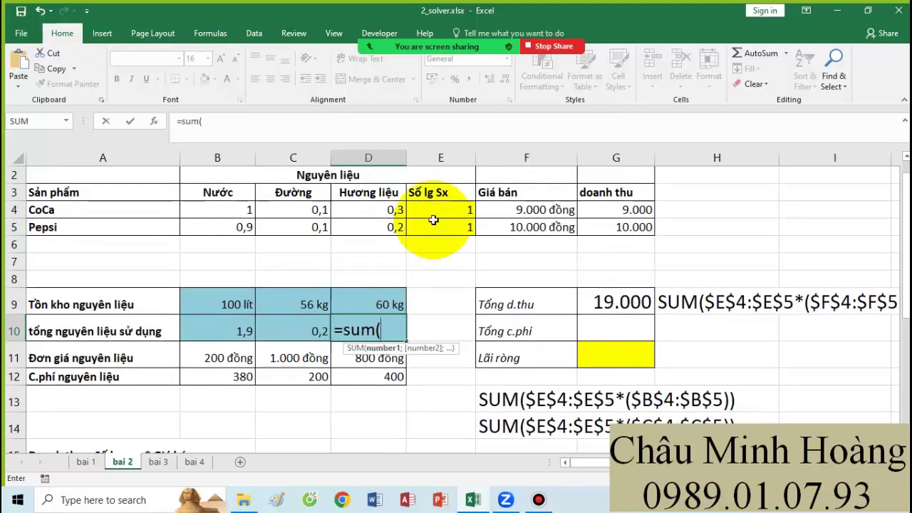
{"action": "left_click_drag", "start_coordinate": [436, 211], "coordinate": [438, 226]}
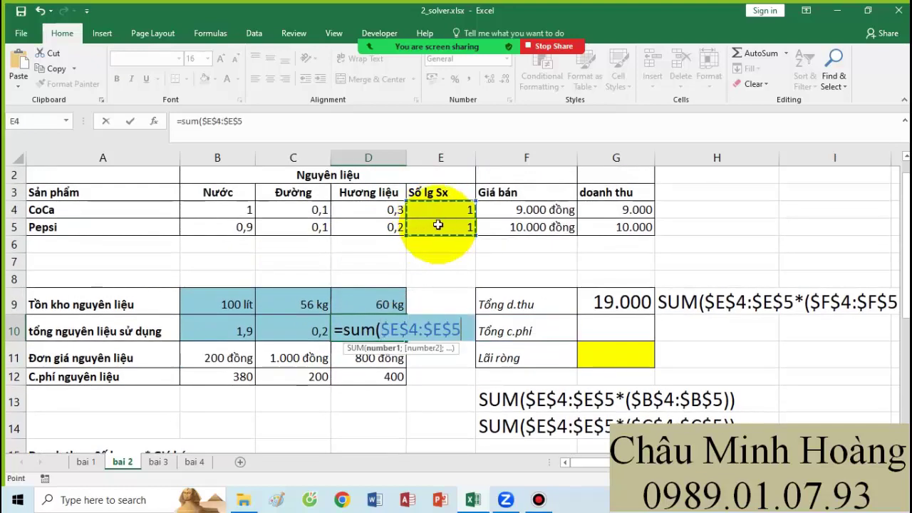
{"action": "type", "text": "*("}
{"action": "left_click_drag", "start_coordinate": [390, 210], "coordinate": [387, 222]}
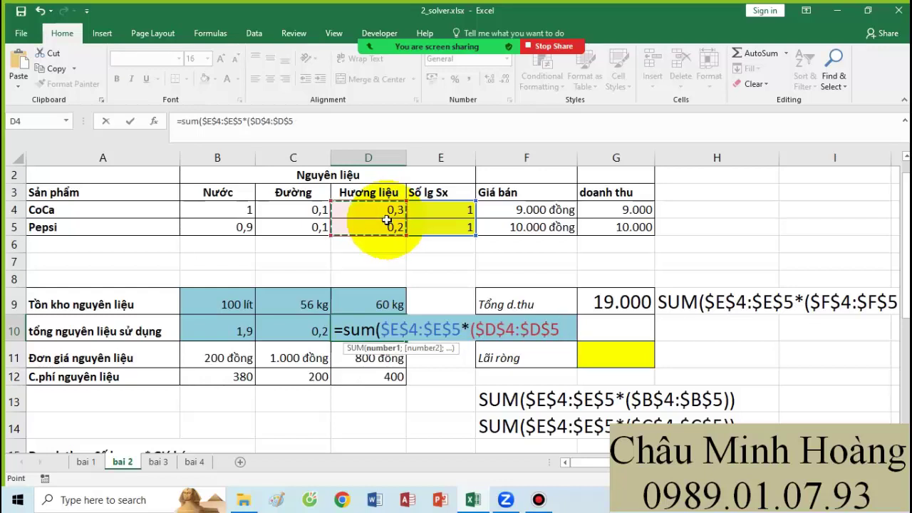
{"action": "key", "text": "Return"}
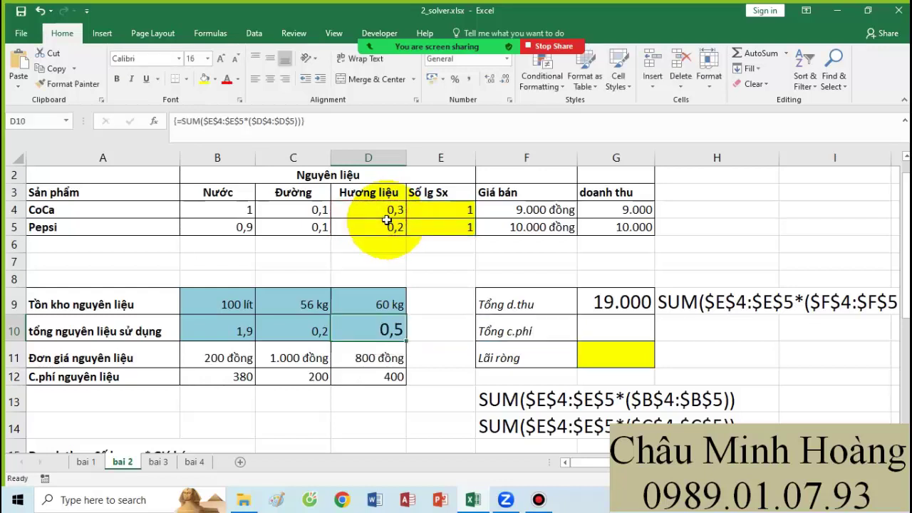
Document the flavouring usage formula in F15 as the text SUM($E$4:$E$5*($D$4:$D$5)), copied from D10
{"action": "double_click", "coordinate": [348, 327]}
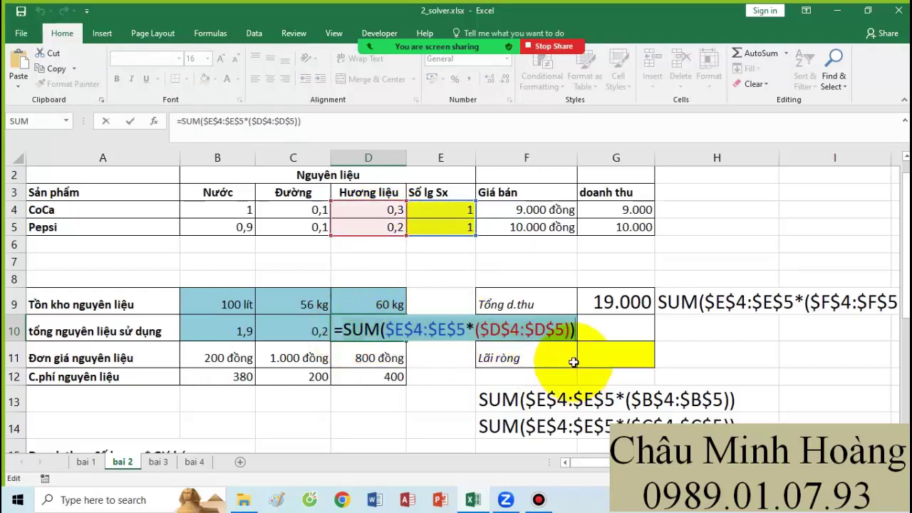
{"action": "left_click", "coordinate": [573, 362]}
{"action": "scroll", "coordinate": [576, 370], "scroll_direction": "down", "scroll_amount": 1}
{"action": "left_click", "coordinate": [533, 393]}
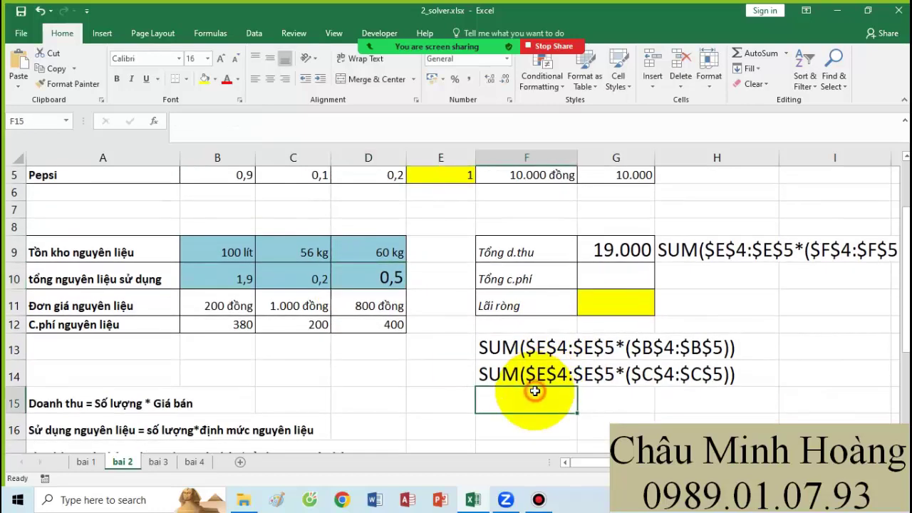
{"action": "type", "text": "SUM($E$4:$E$5*($D$4:$D$5))"}
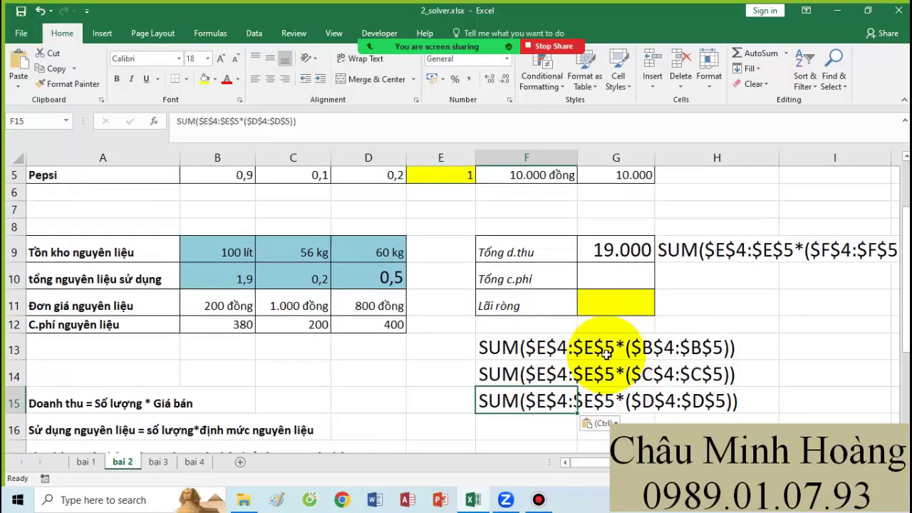
Start the total cost formula in G10 as a SUM beginning with the material usage range B10:D10
{"action": "scroll", "coordinate": [673, 393], "scroll_direction": "up", "scroll_amount": 1}
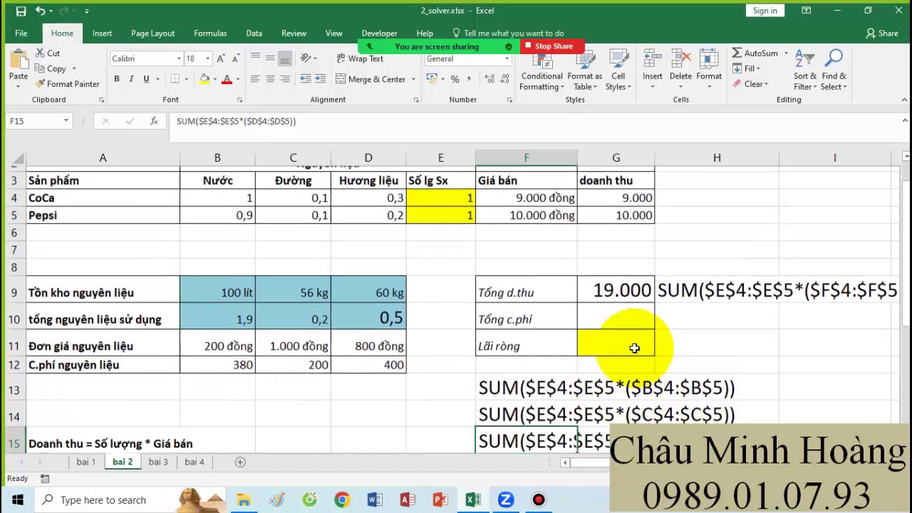
{"action": "left_click", "coordinate": [612, 333]}
{"action": "type", "text": "=sum("}
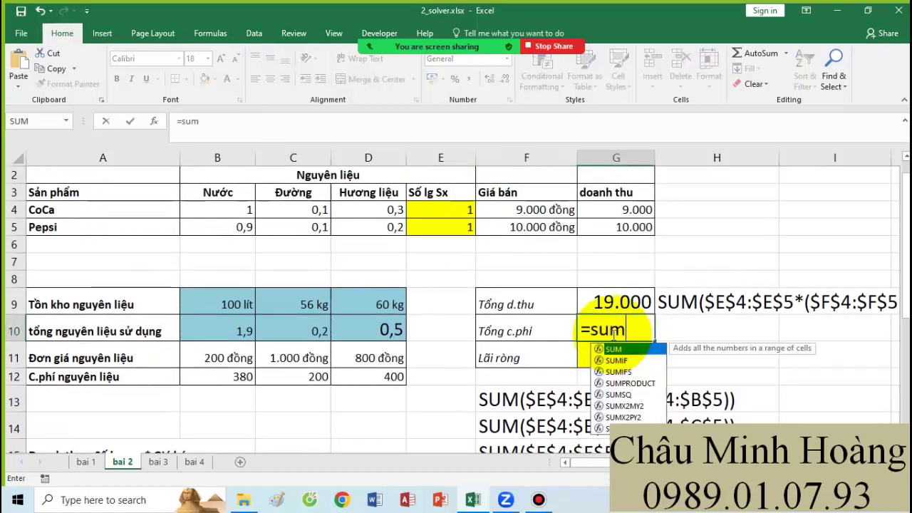
{"action": "left_click", "coordinate": [244, 330]}
{"action": "left_click_drag", "start_coordinate": [262, 330], "coordinate": [386, 329]}
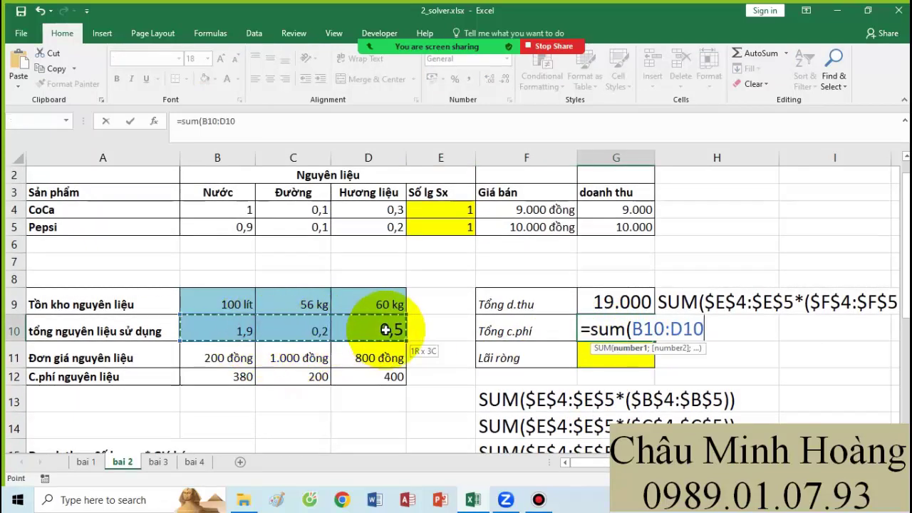
Complete the total cost in G10 as the array formula =SUM($B$10:$D$10*($B$11:$D$11))
{"action": "key", "text": "F4"}
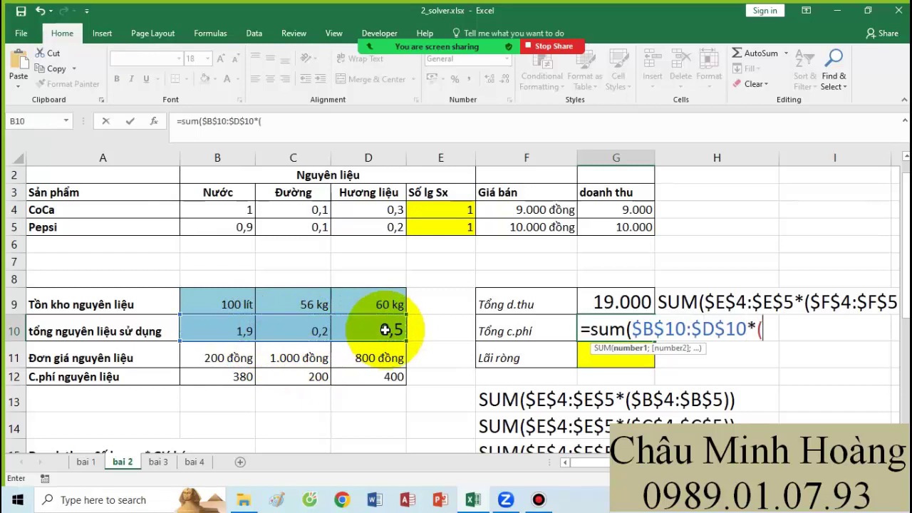
{"action": "left_click_drag", "start_coordinate": [214, 357], "coordinate": [363, 363]}
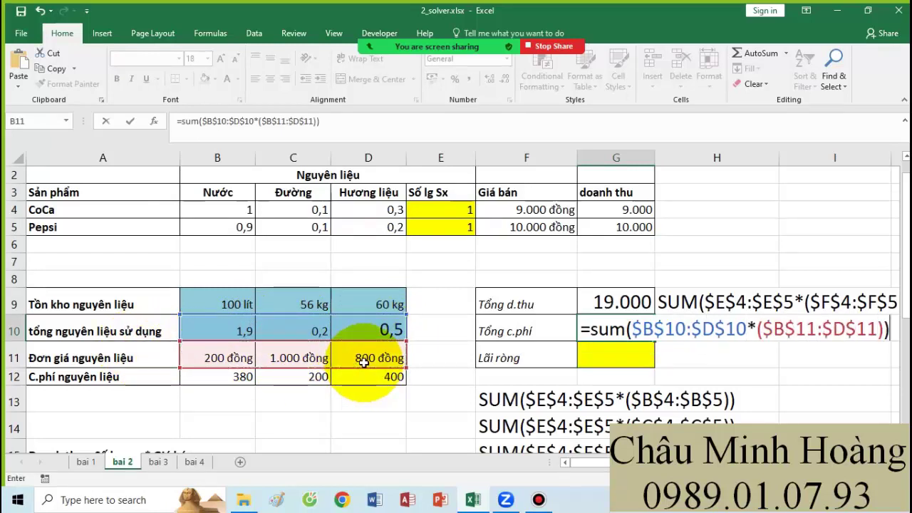
{"action": "key", "text": "ctrl+shift+Return"}
Copy the total cost formula from G10 without its equals sign and paste it as text into F16
{"action": "double_click", "coordinate": [617, 327]}
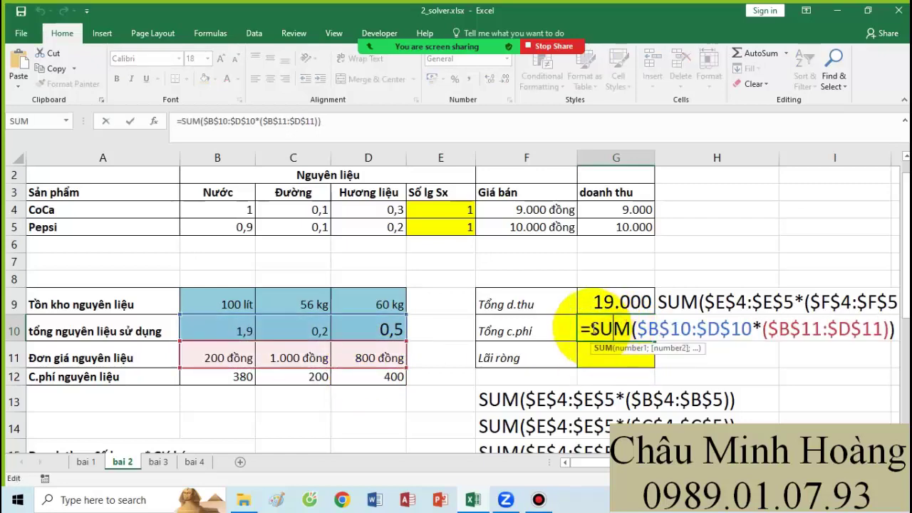
{"action": "left_click_drag", "start_coordinate": [590, 329], "coordinate": [895, 329]}
{"action": "key", "text": "ctrl+c"}
{"action": "key", "text": "Escape"}
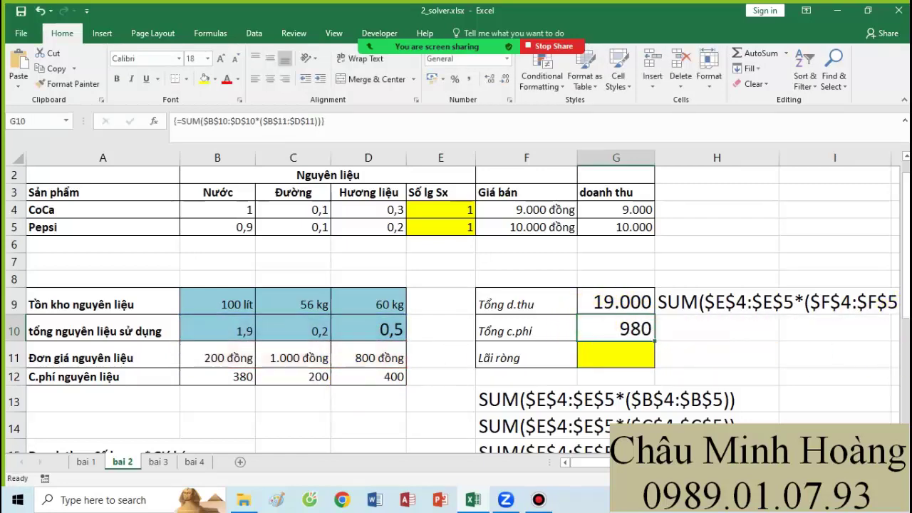
{"action": "scroll", "coordinate": [525, 438], "scroll_direction": "down", "scroll_amount": 1}
{"action": "left_click", "coordinate": [517, 432]}
{"action": "key", "text": "ctrl+v"}
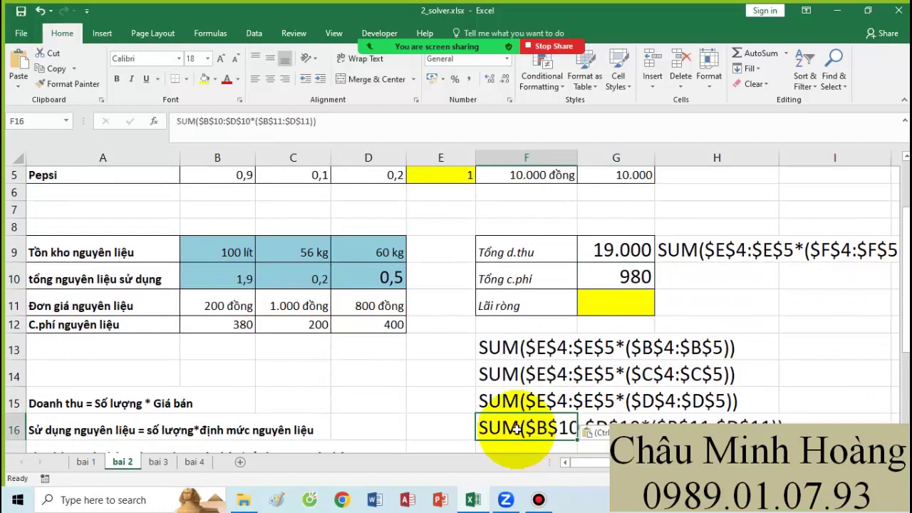
Calculate the net profit in G11 with the formula =G9-G10
{"action": "left_click", "coordinate": [620, 312]}
{"action": "type", "text": "="}
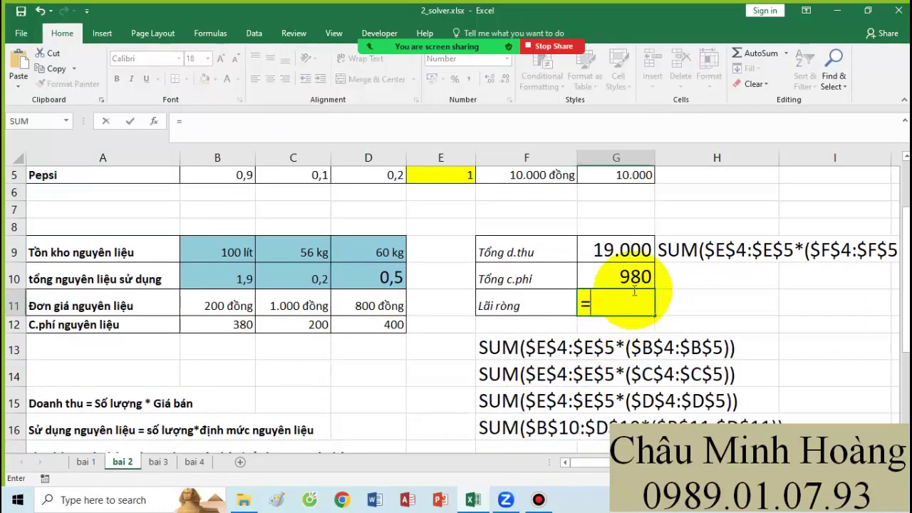
{"action": "left_click", "coordinate": [614, 244]}
{"action": "type", "text": "-"}
{"action": "left_click", "coordinate": [629, 272]}
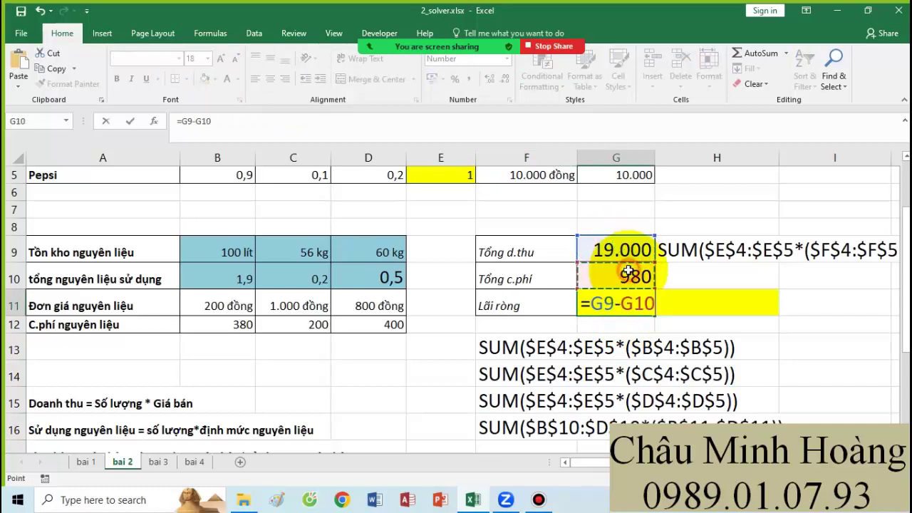
{"action": "key", "text": "Return"}
Copy the net profit formula from G11 into H11 and remove its equals sign so it reads as the text G9-G10
{"action": "double_click", "coordinate": [613, 307]}
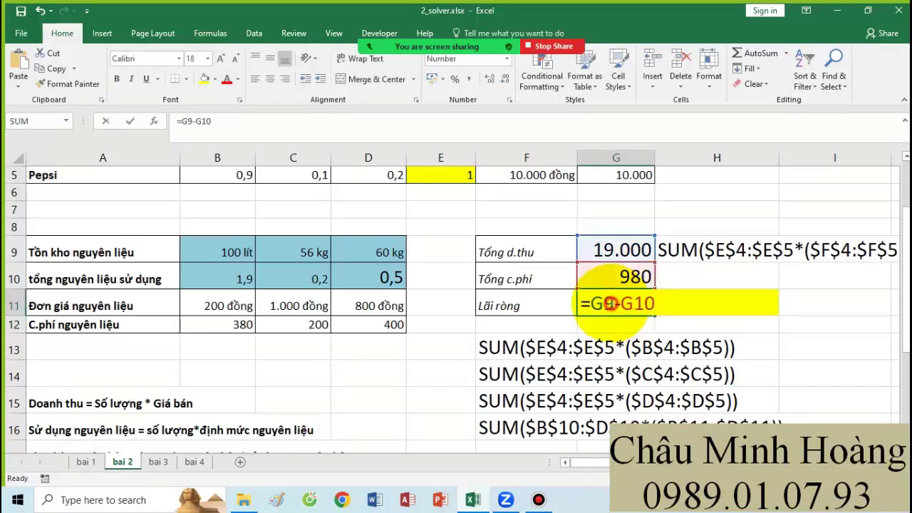
{"action": "left_click_drag", "start_coordinate": [584, 302], "coordinate": [669, 306]}
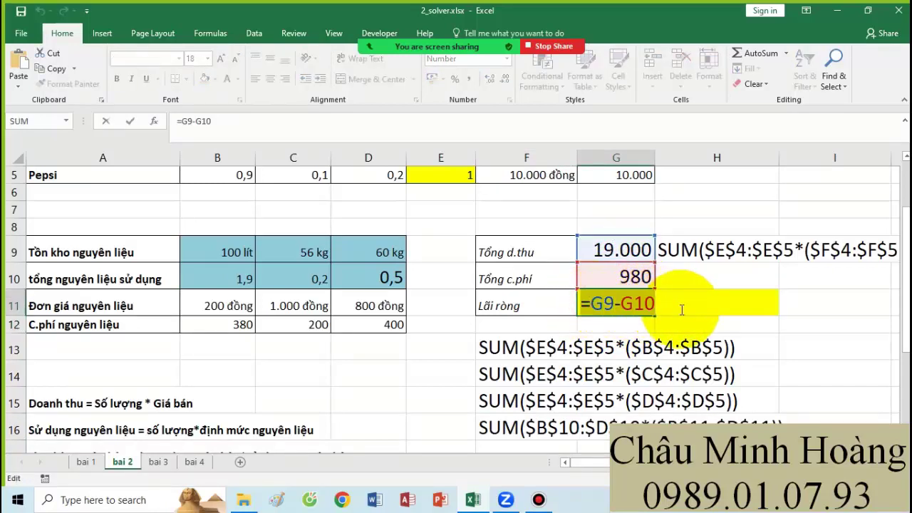
{"action": "left_click", "coordinate": [684, 317]}
{"action": "key", "text": "Escape"}
{"action": "left_click", "coordinate": [677, 305]}
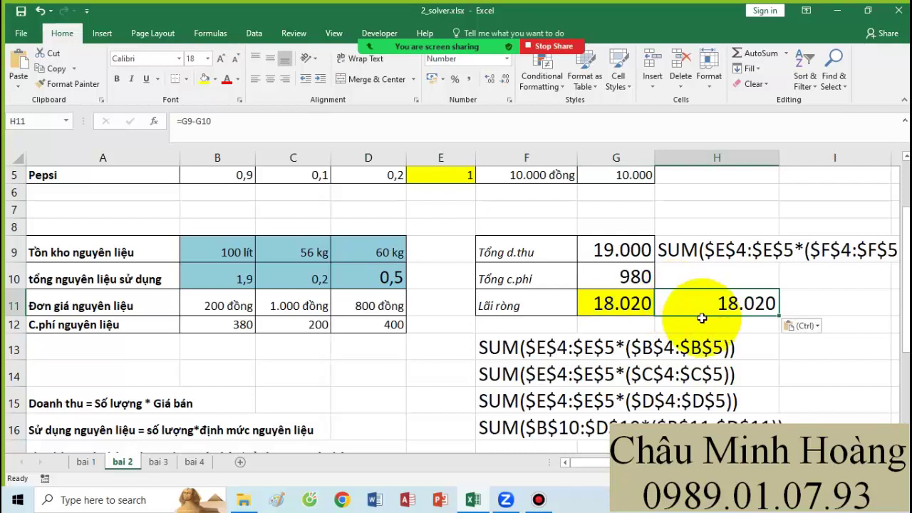
{"action": "double_click", "coordinate": [678, 311]}
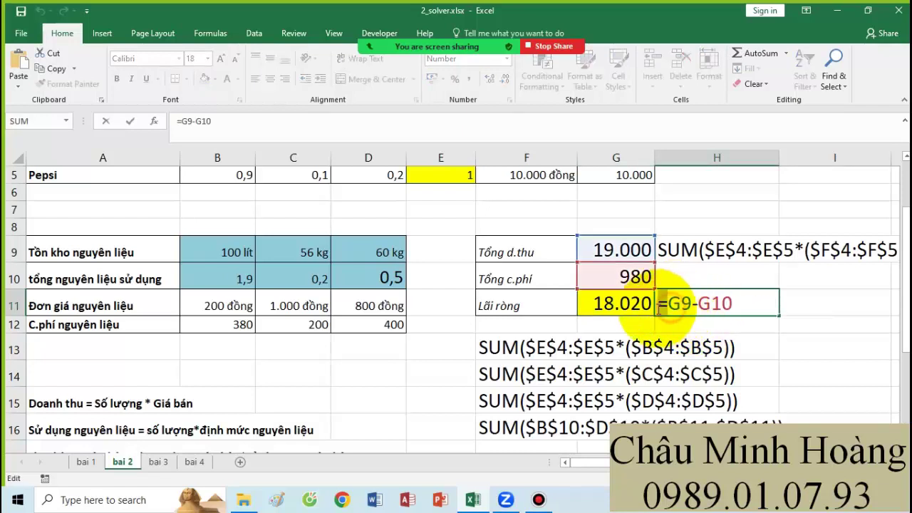
{"action": "key", "text": "BackSpace"}
{"action": "key", "text": "Return"}
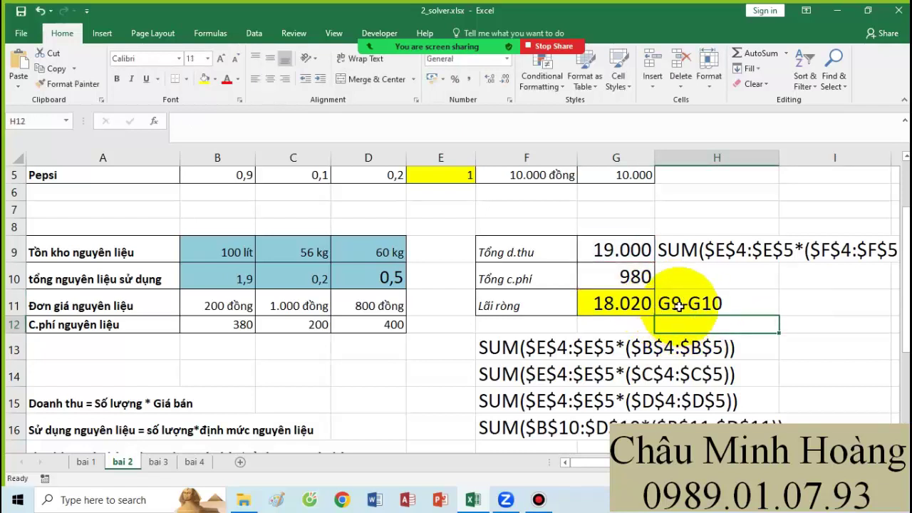
Apply the yellow fill to the net profit cells G11:H11
{"action": "left_click", "coordinate": [680, 305]}
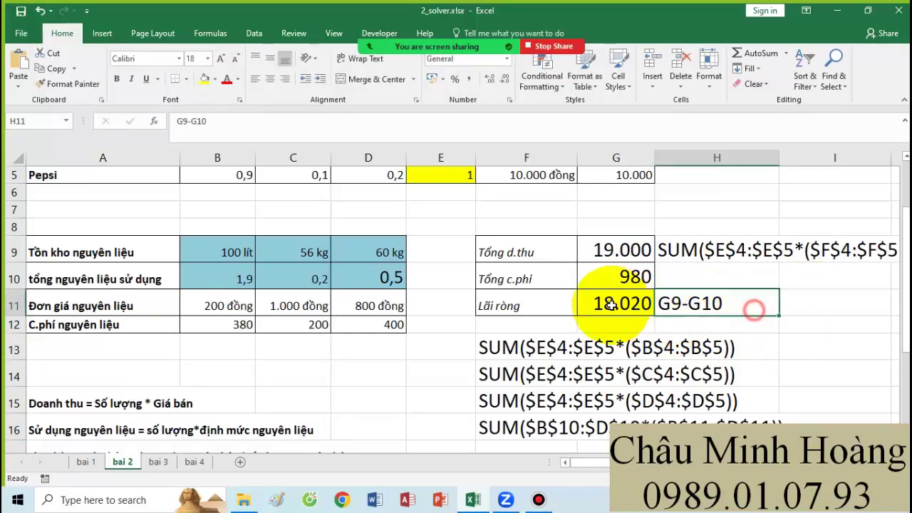
{"action": "key", "text": "shift+Left"}
{"action": "left_click", "coordinate": [206, 79]}
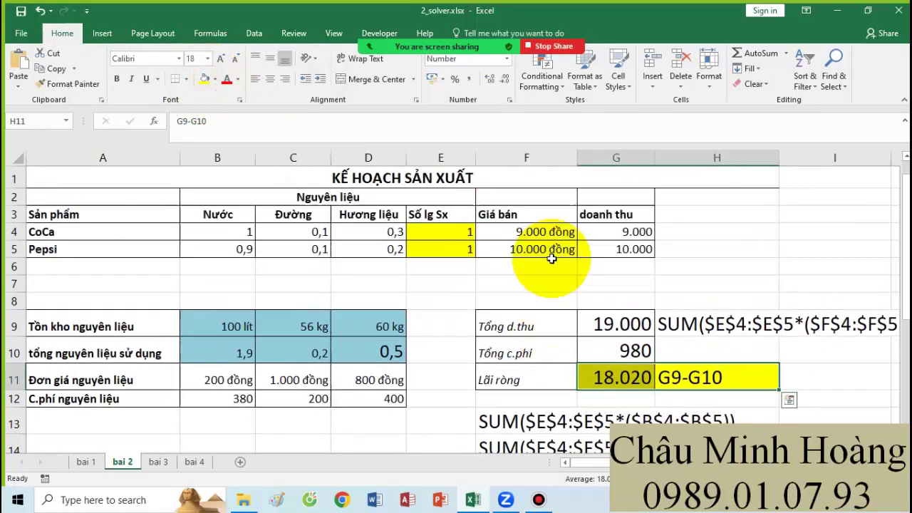
Review the production quantities, the net profit cells and the task's written requirement and conditions in rows 15 to 25
{"action": "scroll", "coordinate": [541, 228], "scroll_direction": "up", "scroll_amount": 2}
{"action": "left_click_drag", "start_coordinate": [464, 238], "coordinate": [466, 246]}
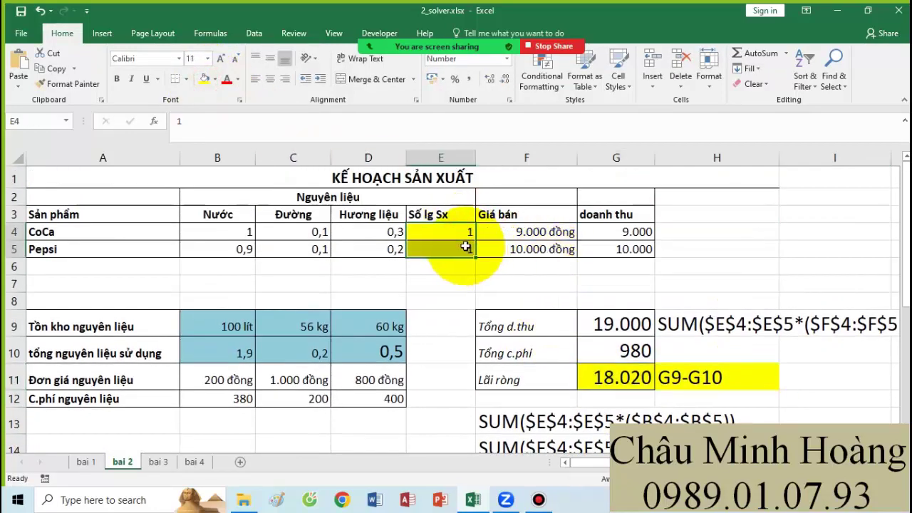
{"action": "scroll", "coordinate": [553, 249], "scroll_direction": "down", "scroll_amount": 1}
{"action": "left_click_drag", "start_coordinate": [612, 322], "coordinate": [701, 320]}
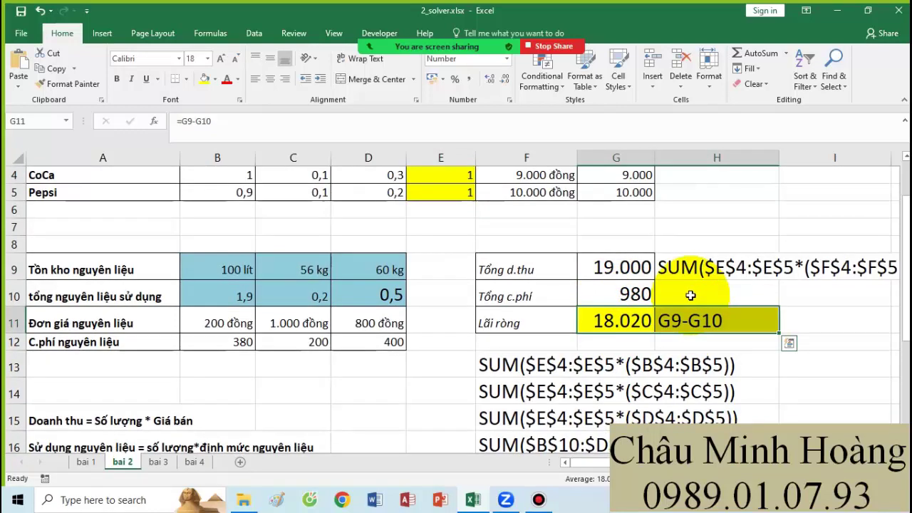
{"action": "scroll", "coordinate": [689, 292], "scroll_direction": "down", "scroll_amount": 1}
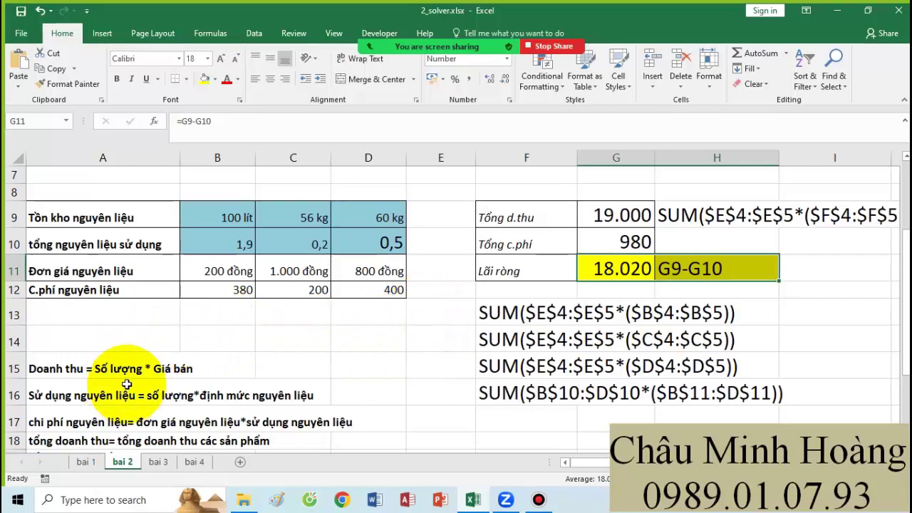
{"action": "scroll", "coordinate": [127, 384], "scroll_direction": "down", "scroll_amount": 1}
{"action": "scroll", "coordinate": [211, 397], "scroll_direction": "down", "scroll_amount": 1}
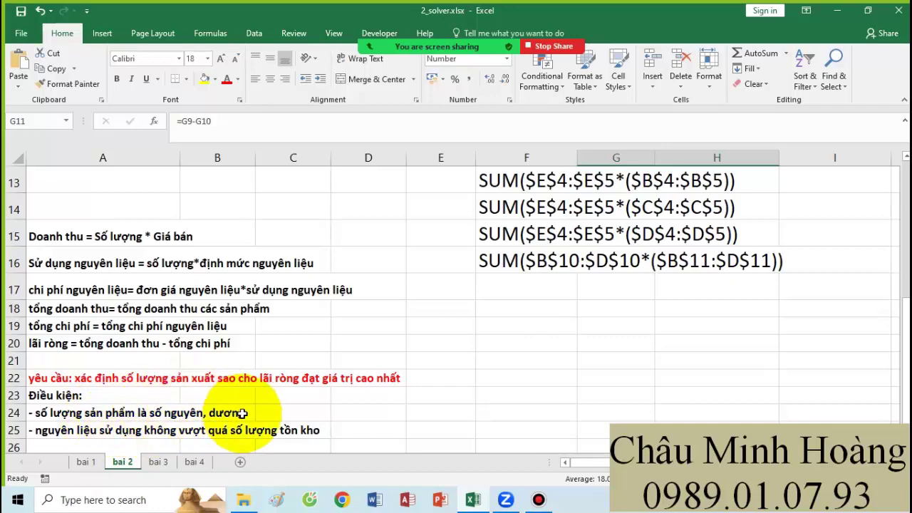
{"action": "scroll", "coordinate": [295, 429], "scroll_direction": "down", "scroll_amount": 1}
{"action": "scroll", "coordinate": [320, 401], "scroll_direction": "up", "scroll_amount": 5}
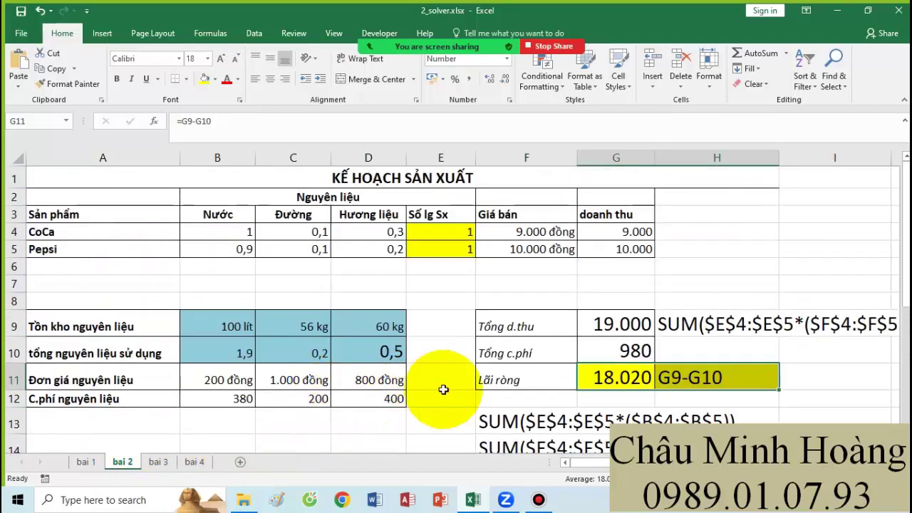
Compare the materials used in row 10 with the stock in row 9 and reread the written conditions
{"action": "left_click_drag", "start_coordinate": [218, 350], "coordinate": [382, 348]}
{"action": "left_click_drag", "start_coordinate": [246, 320], "coordinate": [380, 319]}
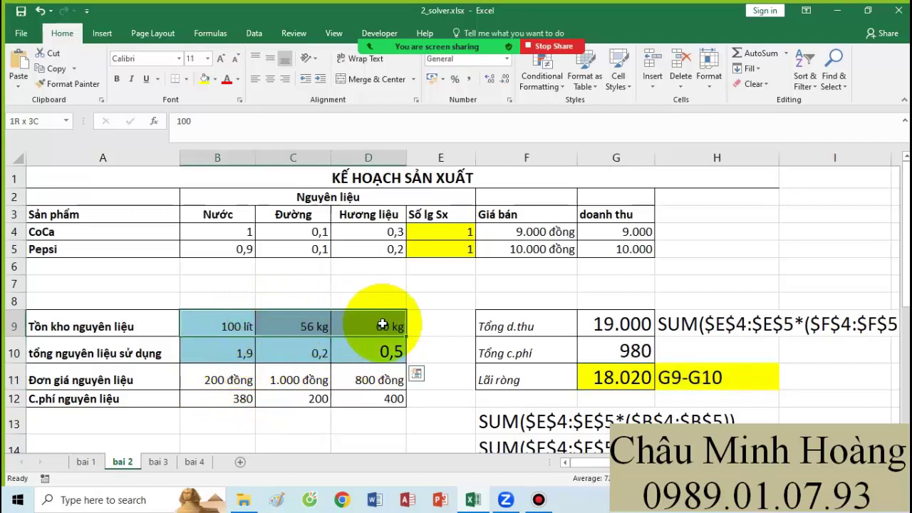
{"action": "left_click", "coordinate": [225, 324]}
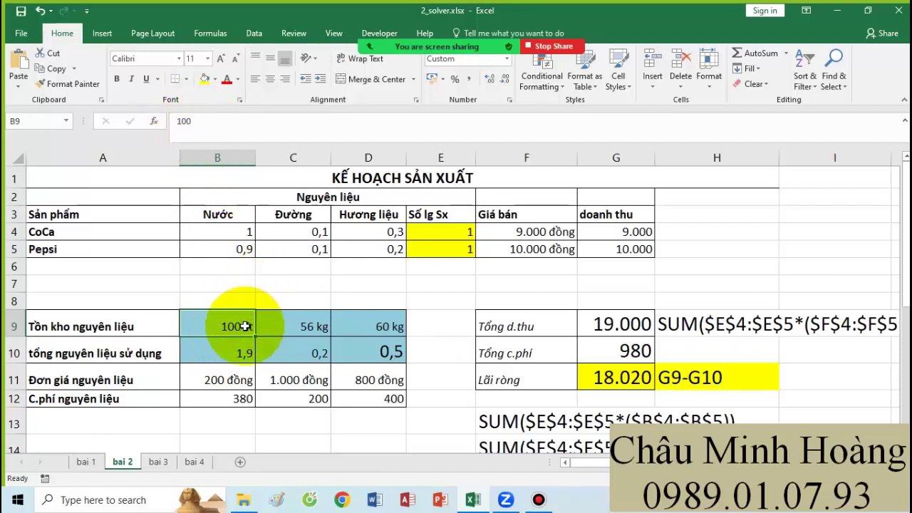
{"action": "left_click", "coordinate": [282, 327]}
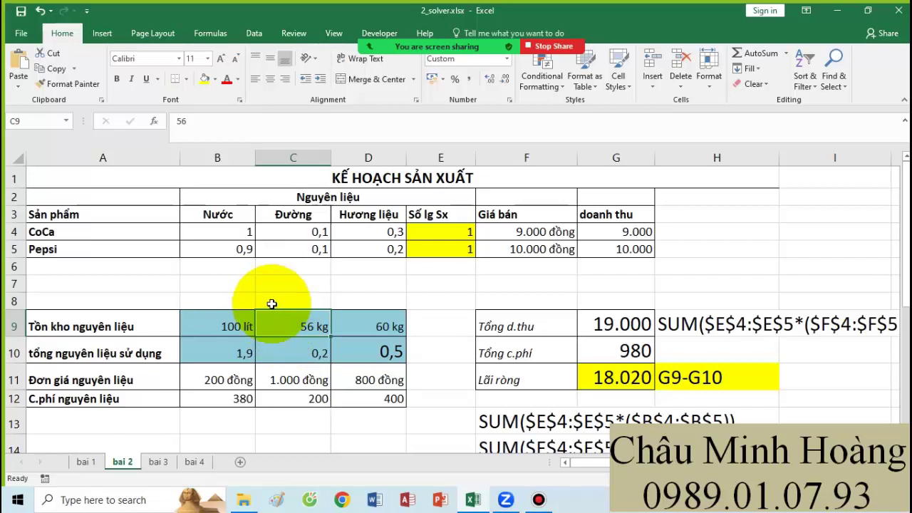
{"action": "left_click", "coordinate": [230, 352]}
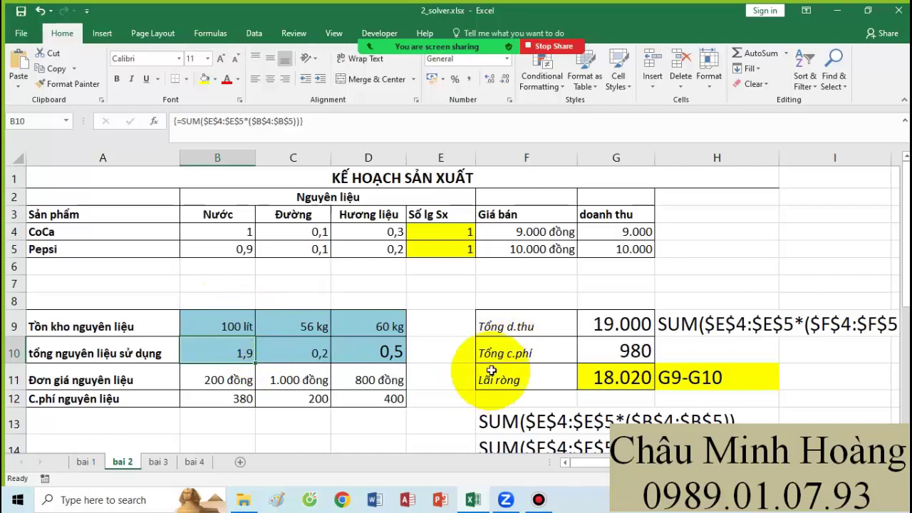
{"action": "scroll", "coordinate": [346, 331], "scroll_direction": "down", "scroll_amount": 4}
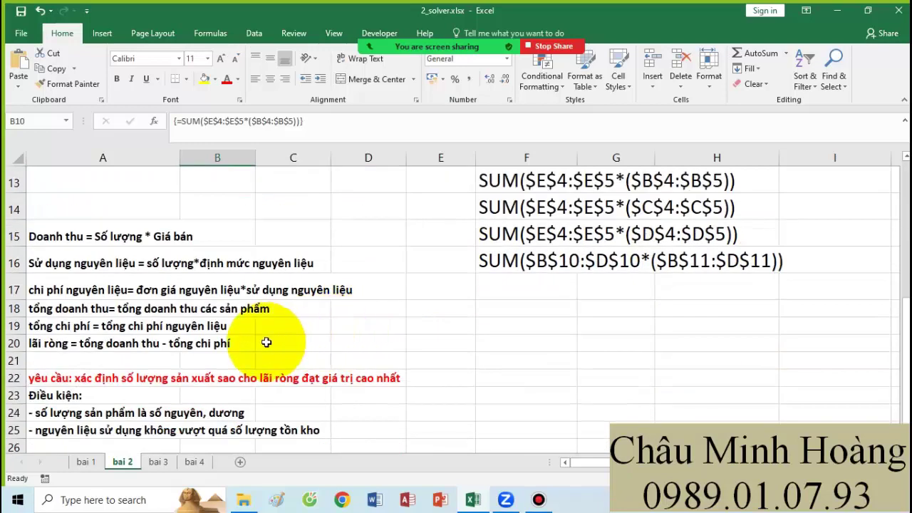
{"action": "scroll", "coordinate": [270, 353], "scroll_direction": "down", "scroll_amount": 2}
{"action": "scroll", "coordinate": [301, 347], "scroll_direction": "up", "scroll_amount": 6}
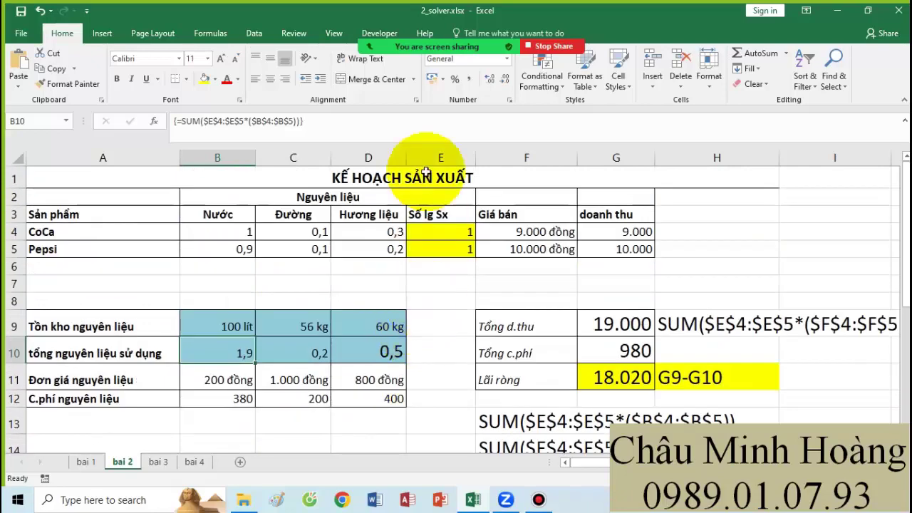
Open Solver and reset all of its existing parameters
{"action": "left_click", "coordinate": [254, 33]}
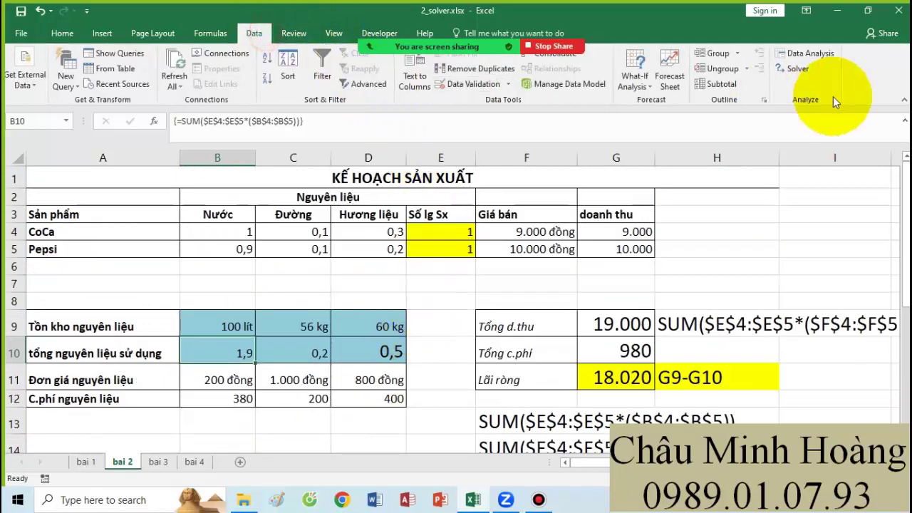
{"action": "left_click", "coordinate": [799, 70]}
{"action": "left_click", "coordinate": [817, 275]}
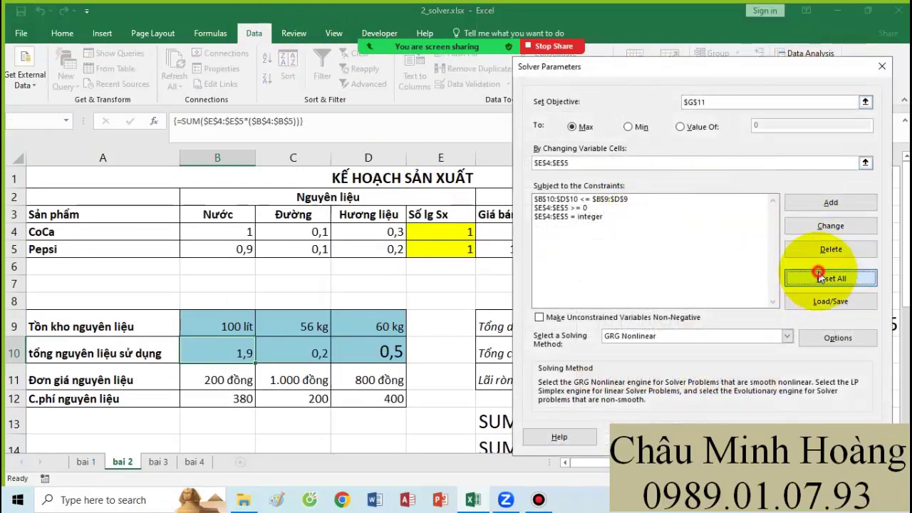
{"action": "left_click", "coordinate": [466, 352]}
Set the Solver objective to the net profit cell $G$11
{"action": "left_click", "coordinate": [702, 103]}
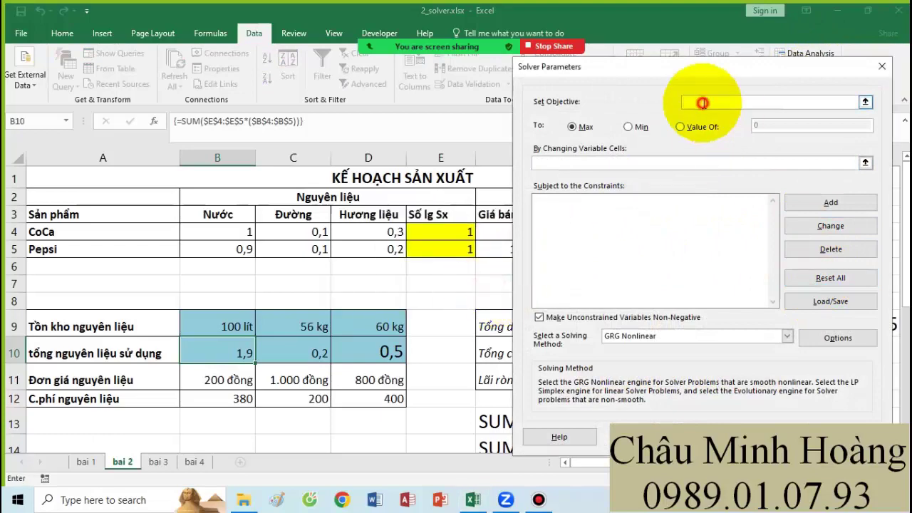
{"action": "left_click_drag", "start_coordinate": [563, 68], "coordinate": [293, 70]}
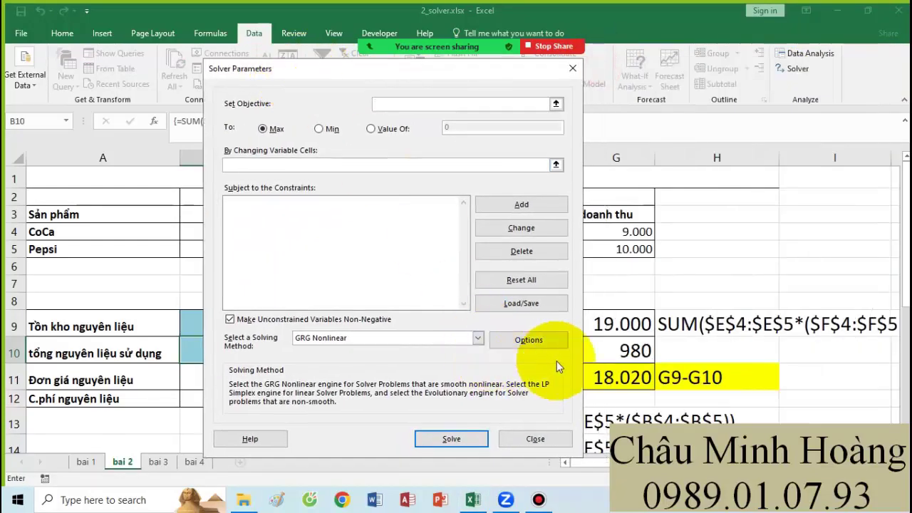
{"action": "left_click", "coordinate": [592, 373]}
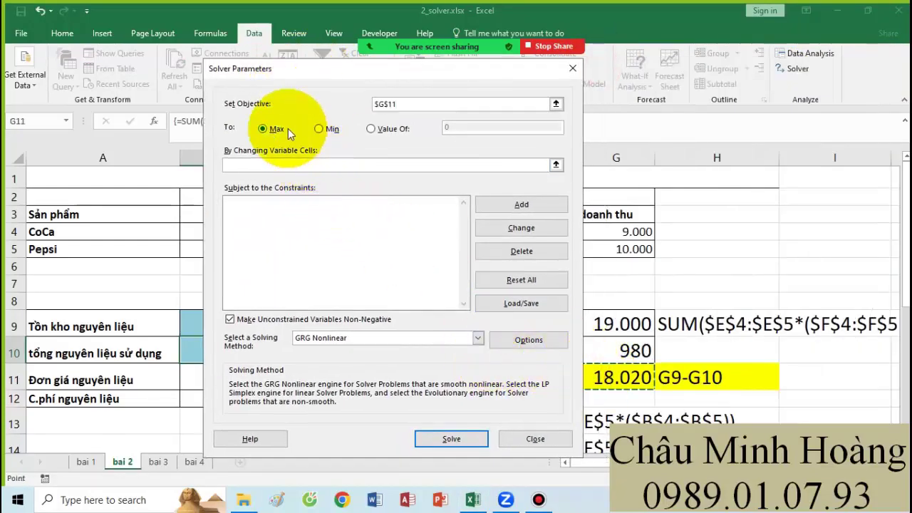
Set the production quantities $E$4:$E$5 as the Solver's changing variable cells
{"action": "left_click_drag", "start_coordinate": [369, 84], "coordinate": [689, 102]}
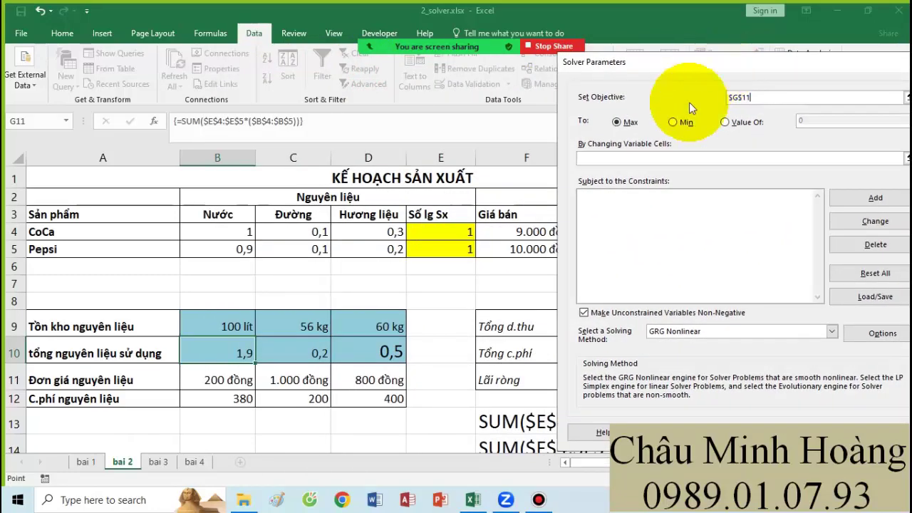
{"action": "left_click", "coordinate": [604, 160]}
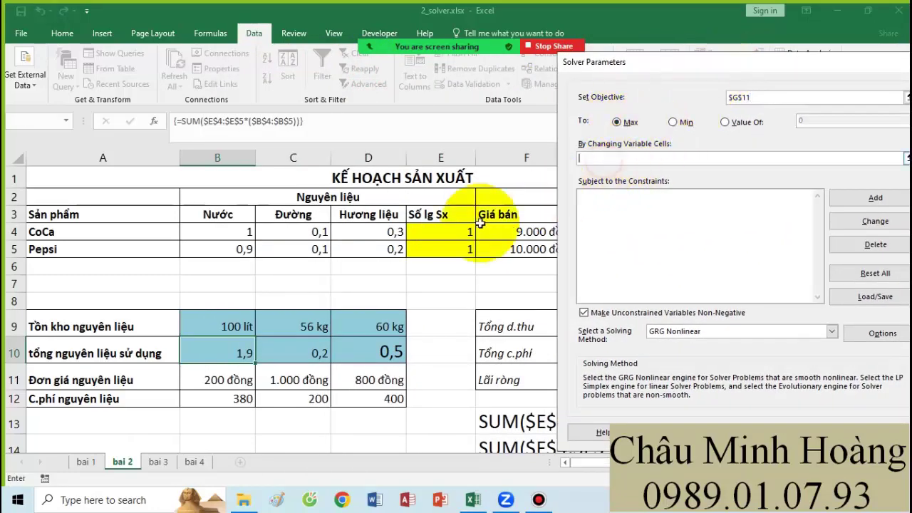
{"action": "left_click_drag", "start_coordinate": [440, 232], "coordinate": [445, 248]}
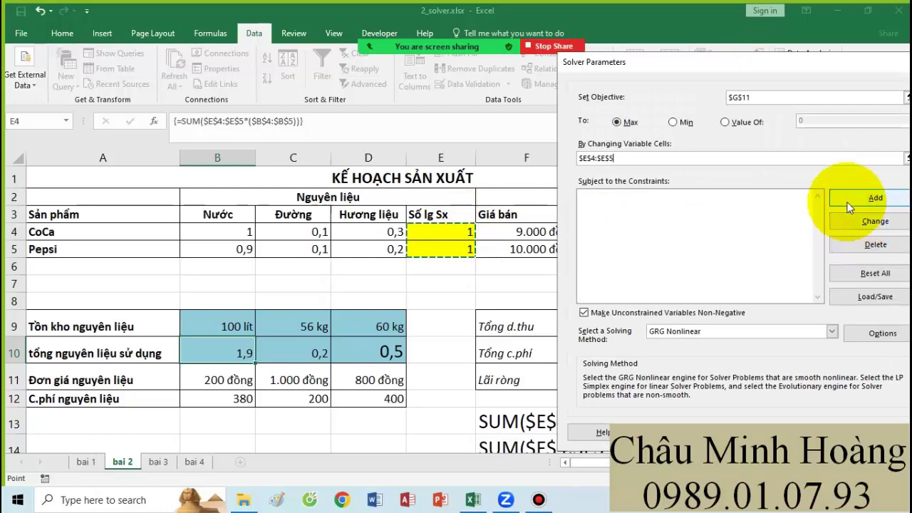
Add a Solver constraint requiring the production quantities $E$4:$E$5 to be integers
{"action": "left_click", "coordinate": [874, 197]}
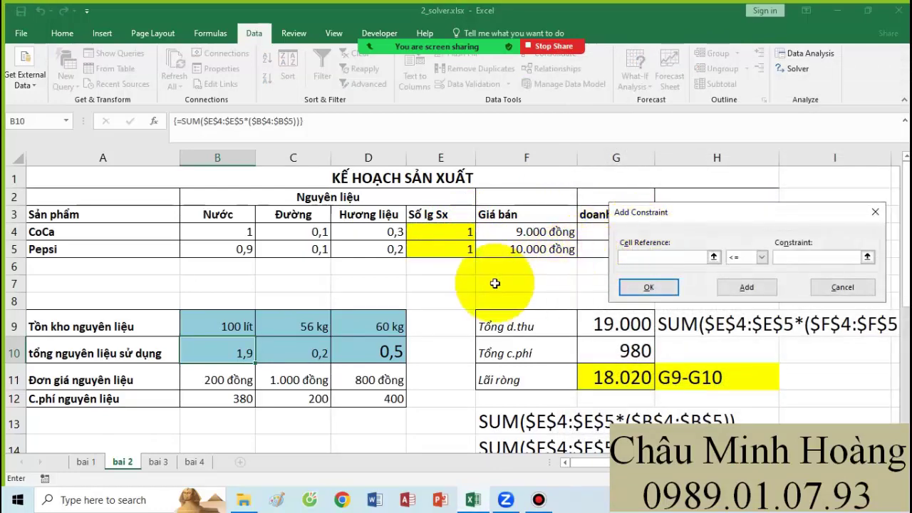
{"action": "left_click_drag", "start_coordinate": [454, 230], "coordinate": [450, 247]}
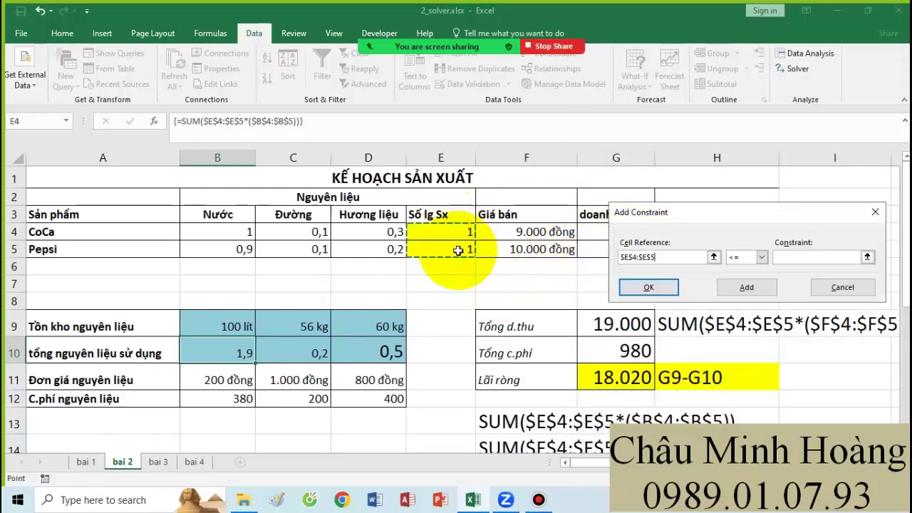
{"action": "left_click", "coordinate": [746, 258]}
{"action": "left_click", "coordinate": [735, 295]}
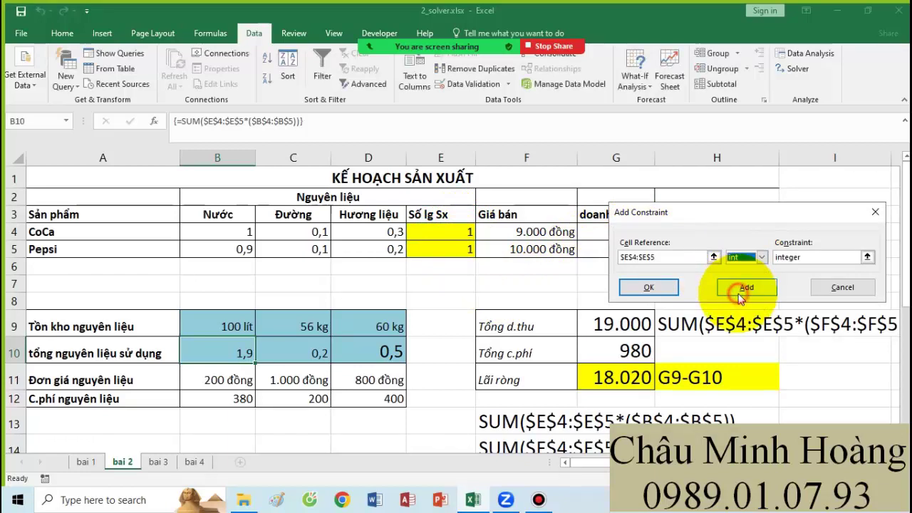
{"action": "left_click", "coordinate": [738, 294]}
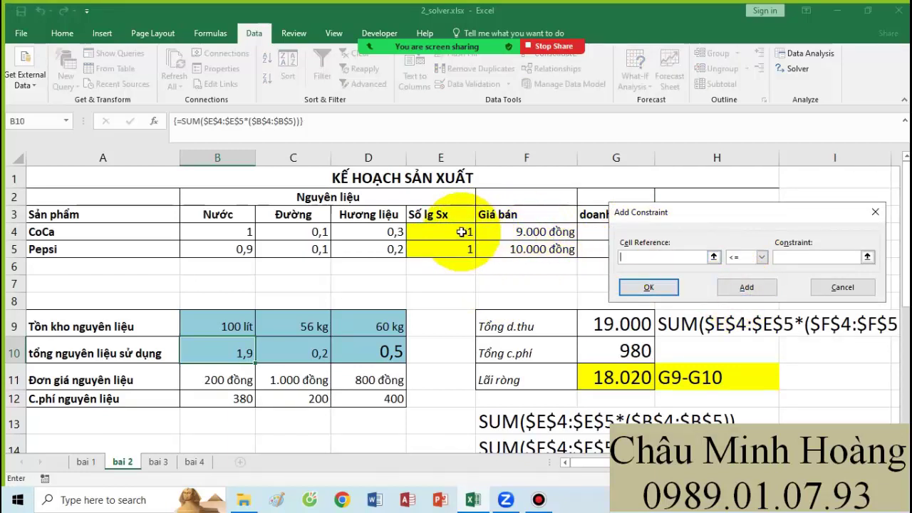
Add a Solver constraint requiring the production quantities $E$4:$E$5 to be >= 1
{"action": "left_click_drag", "start_coordinate": [447, 232], "coordinate": [460, 250]}
{"action": "left_click", "coordinate": [755, 258]}
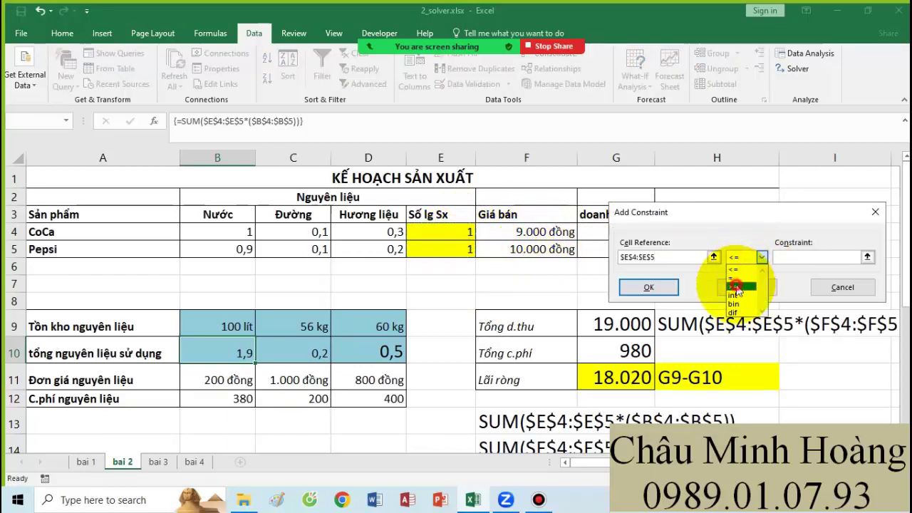
{"action": "left_click", "coordinate": [736, 286]}
{"action": "left_click", "coordinate": [738, 294]}
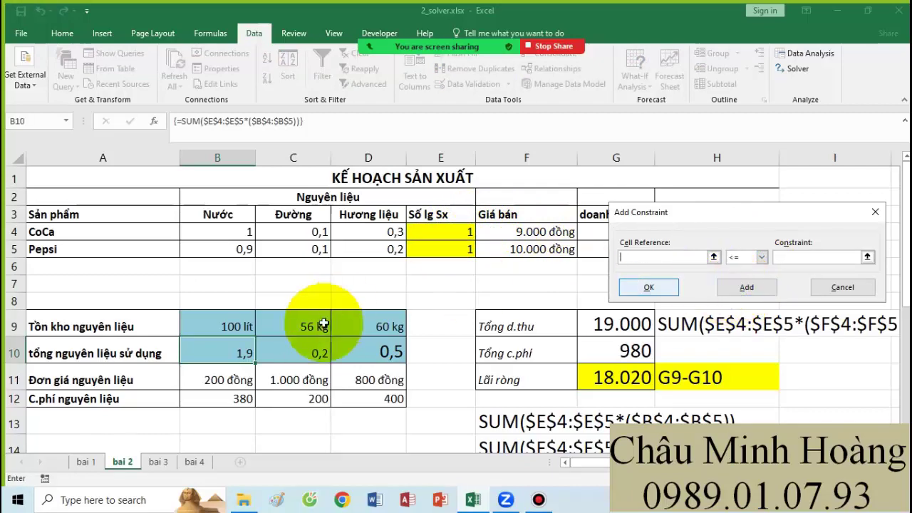
Add a Solver constraint keeping the materials used $B$10:$D$10 <= the material stock $B$9:$D$9
{"action": "scroll", "coordinate": [285, 399], "scroll_direction": "down", "scroll_amount": 4}
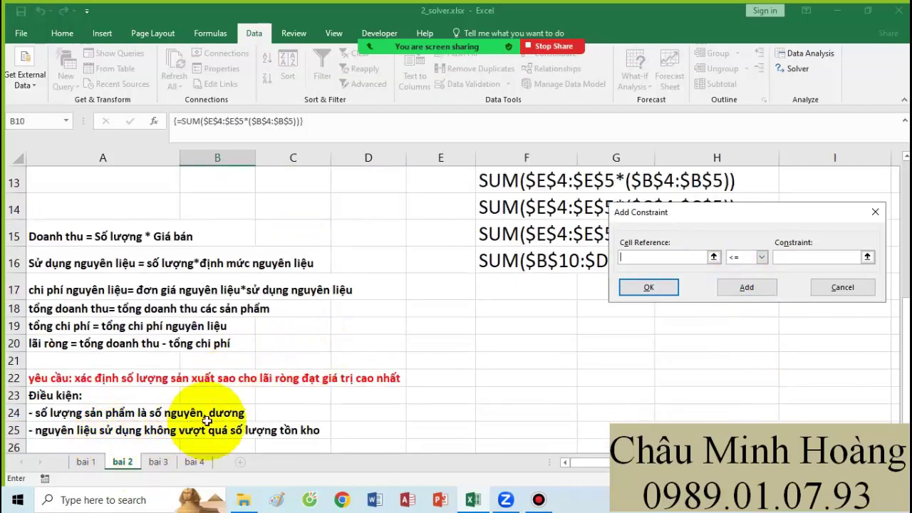
{"action": "scroll", "coordinate": [354, 408], "scroll_direction": "up", "scroll_amount": 4}
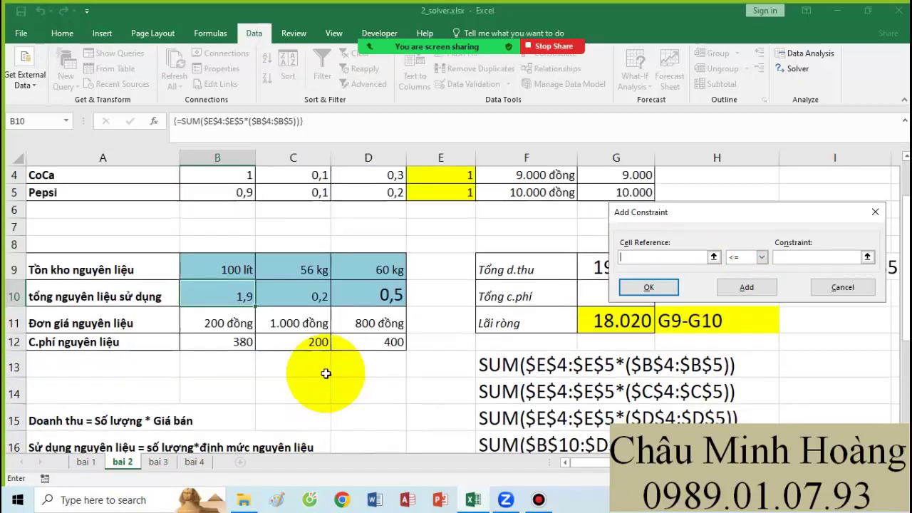
{"action": "left_click_drag", "start_coordinate": [217, 349], "coordinate": [370, 351]}
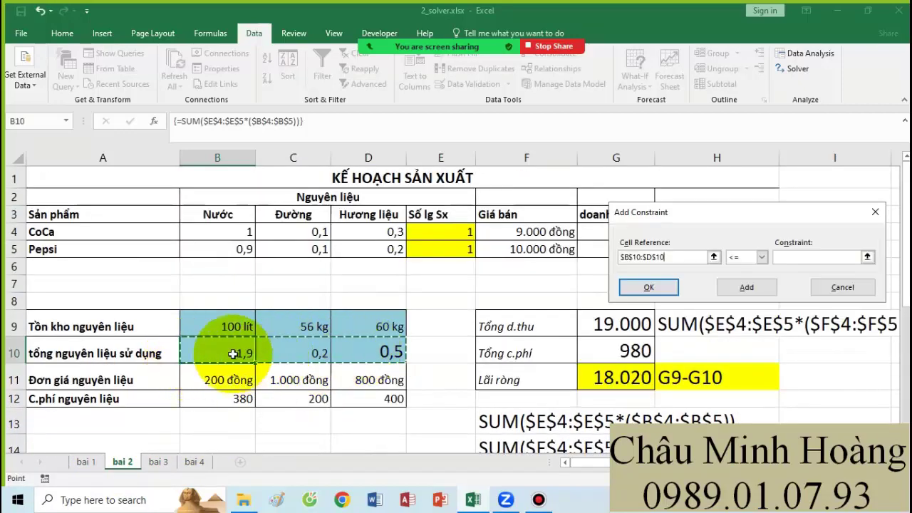
{"action": "left_click", "coordinate": [796, 257]}
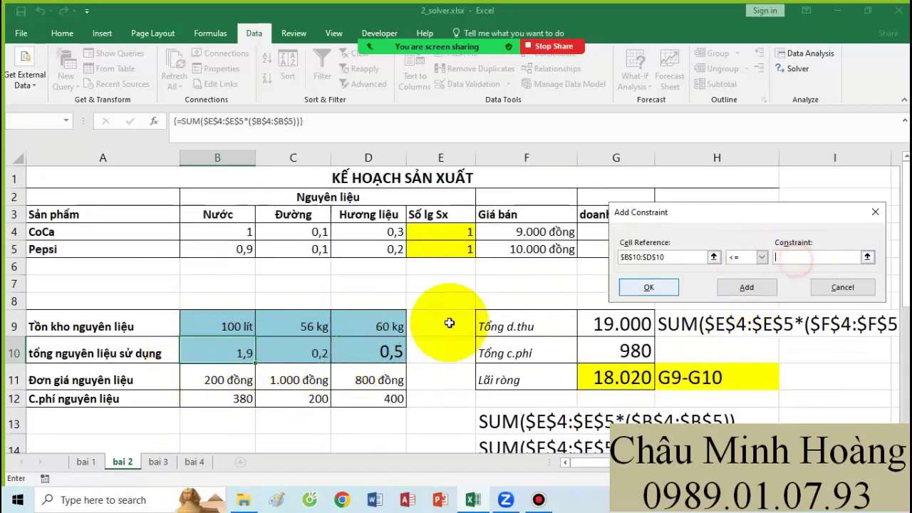
{"action": "left_click_drag", "start_coordinate": [214, 322], "coordinate": [403, 323]}
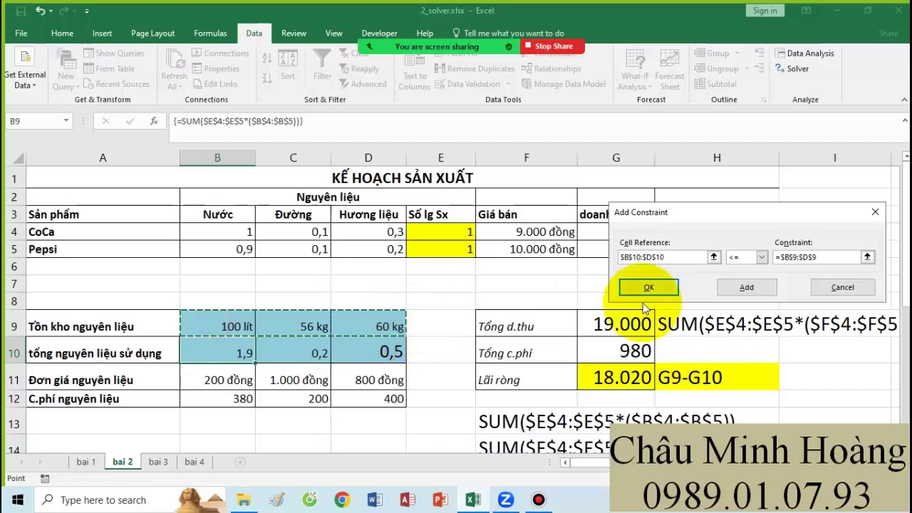
{"action": "left_click", "coordinate": [738, 291]}
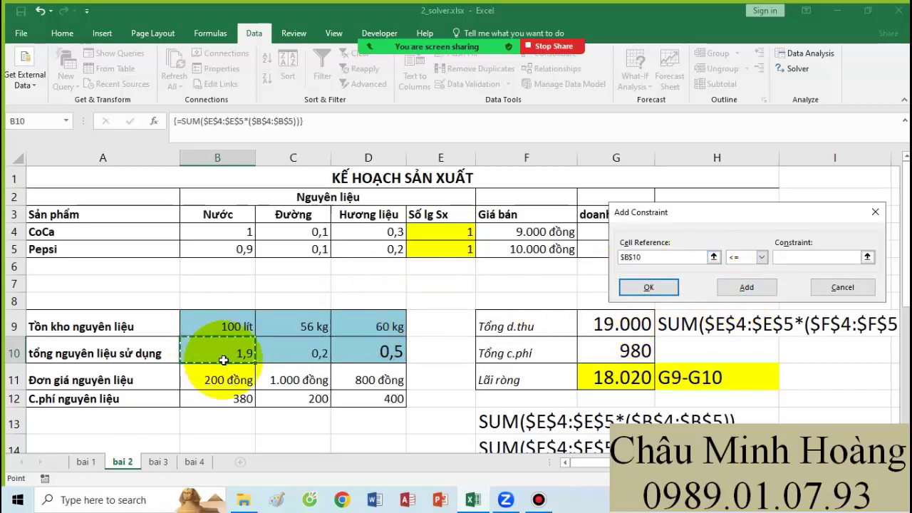
Add separate Solver constraints limiting $B$10 to <= 100 and $C$10 to <= 56
{"action": "left_click", "coordinate": [780, 260]}
{"action": "type", "text": "100"}
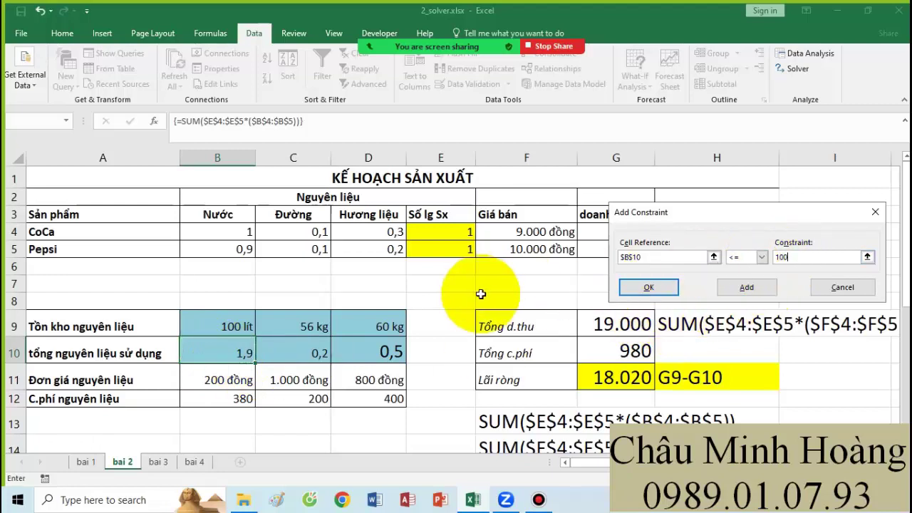
{"action": "left_click", "coordinate": [744, 287]}
{"action": "left_click", "coordinate": [333, 346]}
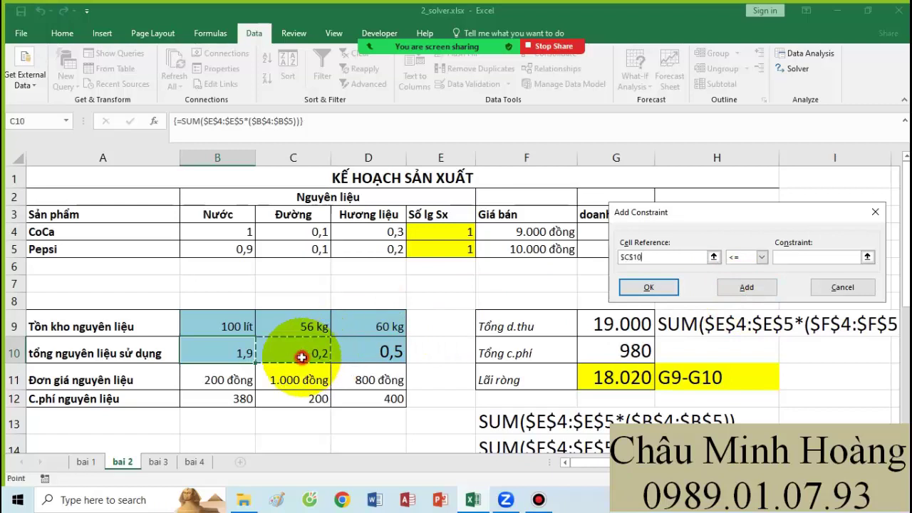
{"action": "left_click", "coordinate": [803, 260]}
{"action": "type", "text": "5"}
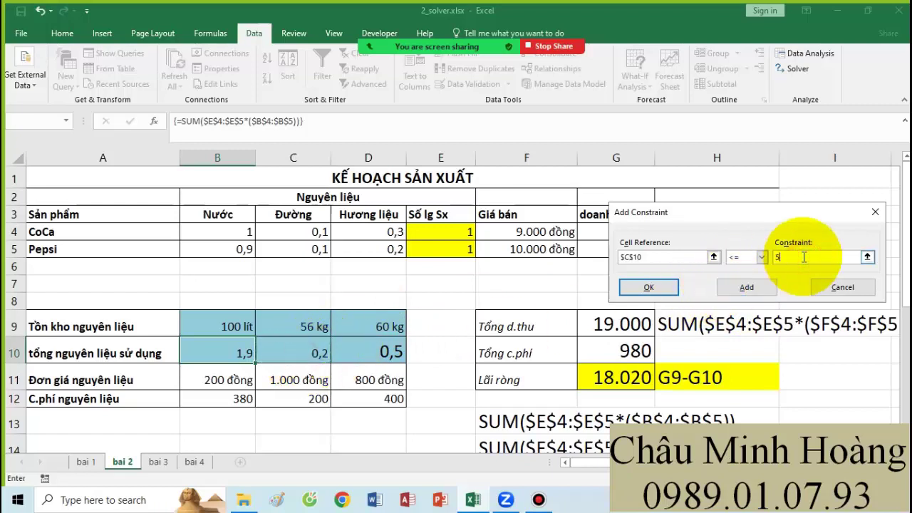
{"action": "type", "text": "6"}
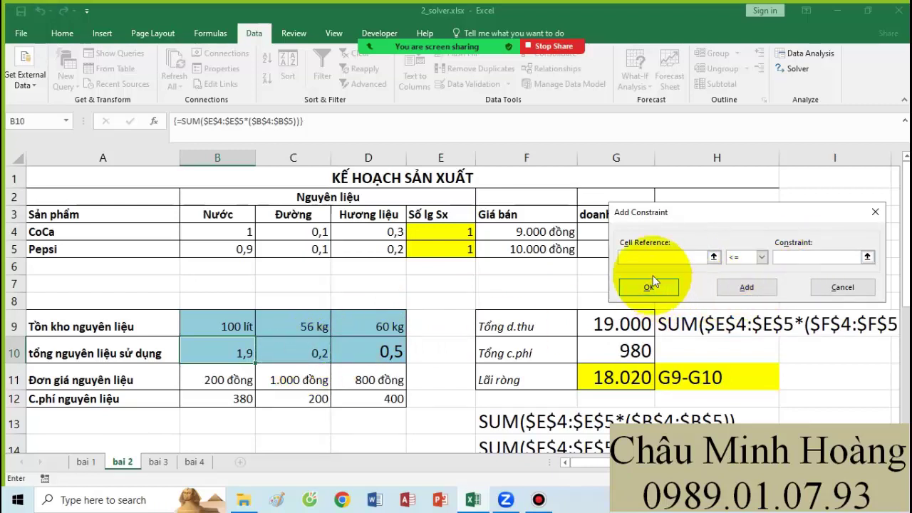
Add the constraint $D$10 <= 60 as the last one and return to the Solver parameters
{"action": "left_click", "coordinate": [392, 351]}
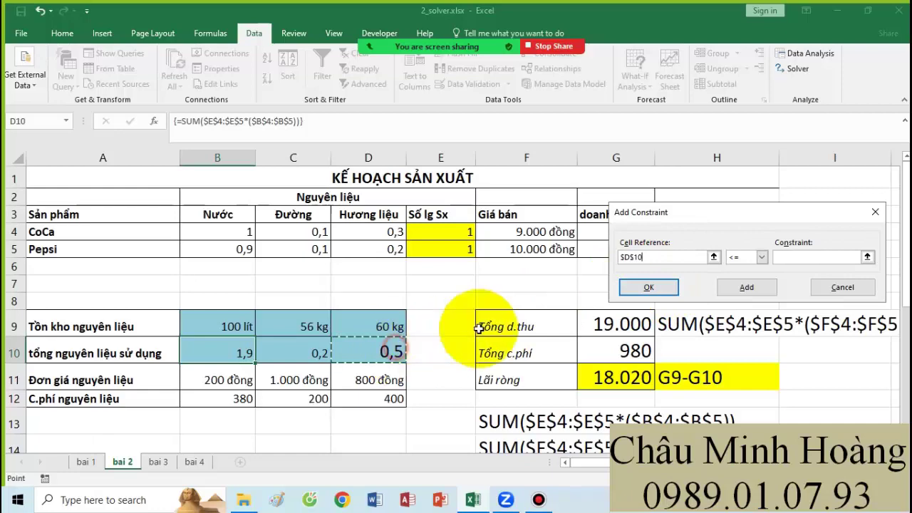
{"action": "left_click", "coordinate": [776, 262]}
{"action": "type", "text": "60"}
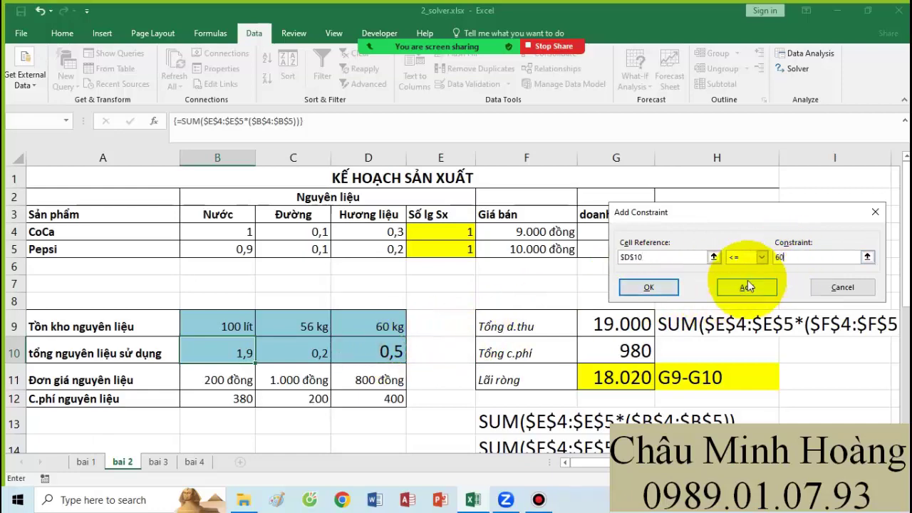
{"action": "left_click", "coordinate": [648, 287]}
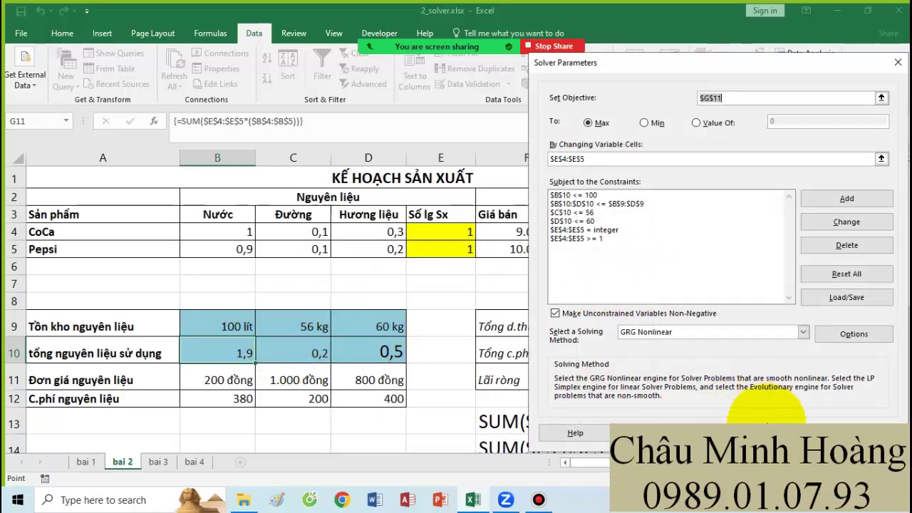
Solve the production plan, keep the Solver solution, and widen column G so the totals fit
{"action": "left_click", "coordinate": [767, 420]}
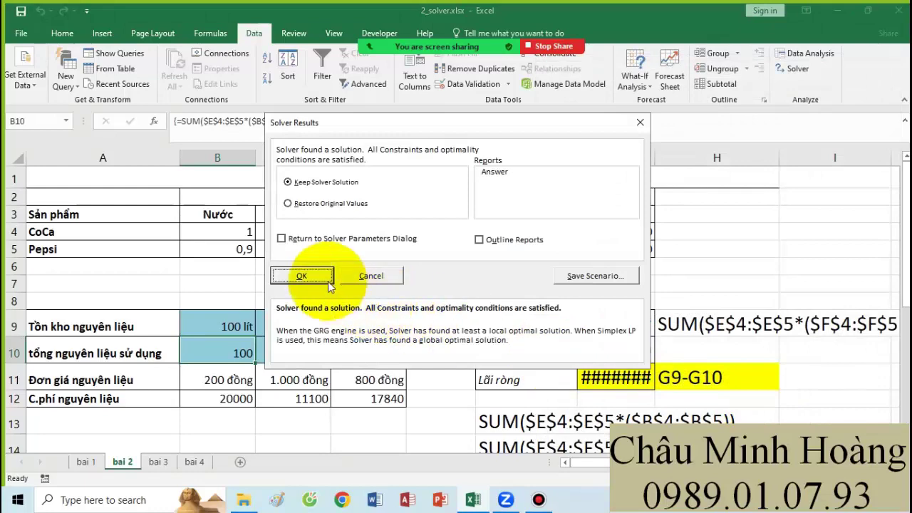
{"action": "left_click", "coordinate": [334, 277]}
{"action": "left_click_drag", "start_coordinate": [464, 233], "coordinate": [461, 248]}
{"action": "left_click_drag", "start_coordinate": [655, 164], "coordinate": [722, 171]}
{"action": "left_click_drag", "start_coordinate": [747, 377], "coordinate": [204, 224]}
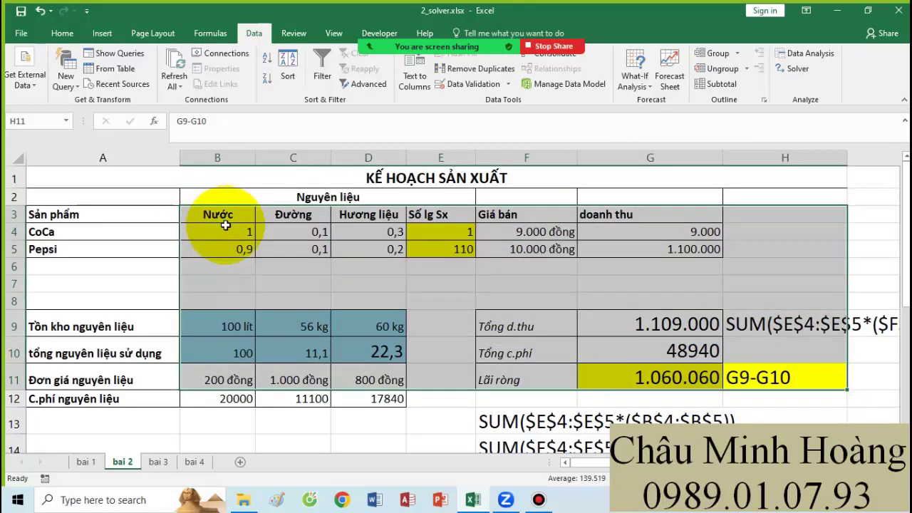
{"action": "scroll", "coordinate": [225, 225], "scroll_direction": "down", "scroll_amount": 1}
{"action": "scroll", "coordinate": [225, 225], "scroll_direction": "down", "scroll_amount": 2}
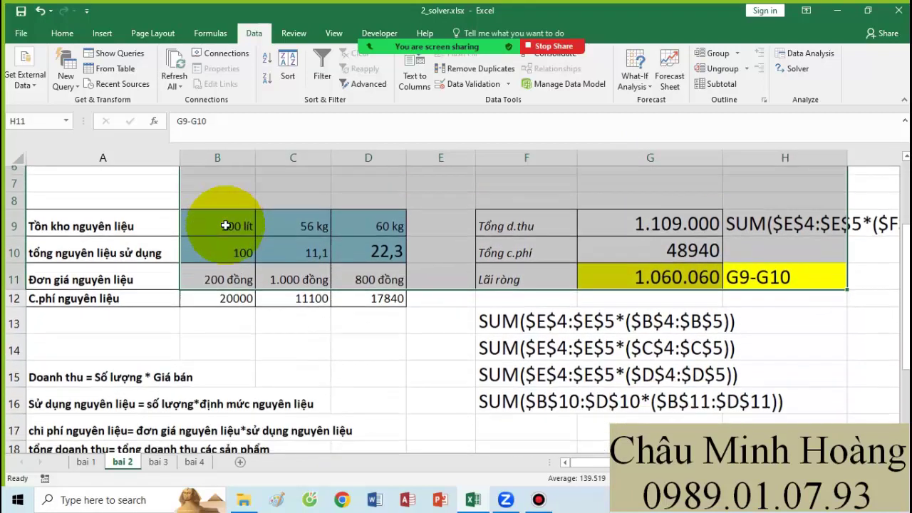
{"action": "scroll", "coordinate": [227, 223], "scroll_direction": "up", "scroll_amount": 2}
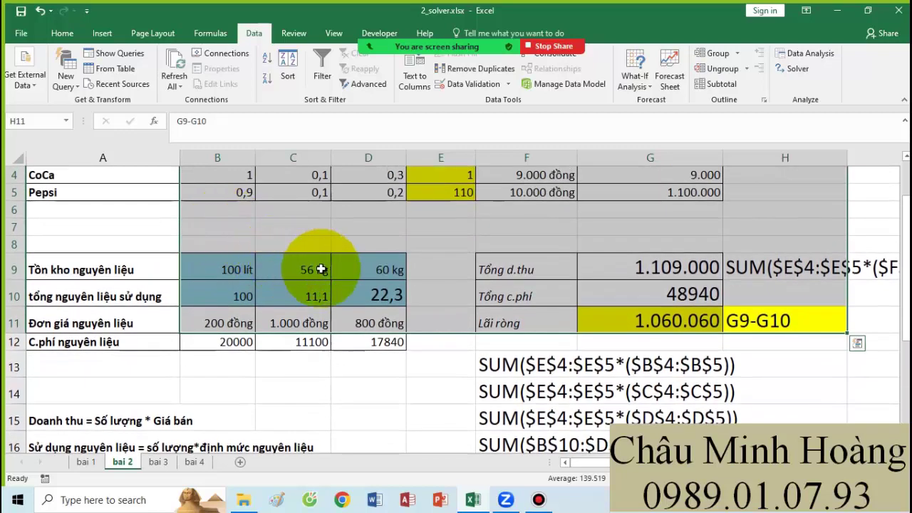
{"action": "left_click", "coordinate": [536, 499]}
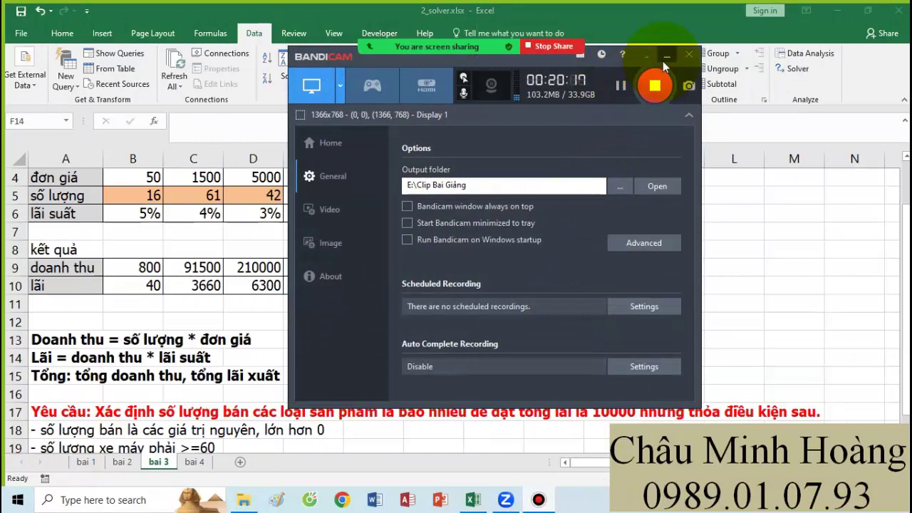
{"action": "left_click", "coordinate": [666, 55]}
Examine the sales forecast table on the bai 3 sheet and read its written requirement and conditions
{"action": "left_click", "coordinate": [519, 249]}
{"action": "scroll", "coordinate": [313, 314], "scroll_direction": "up", "scroll_amount": 1}
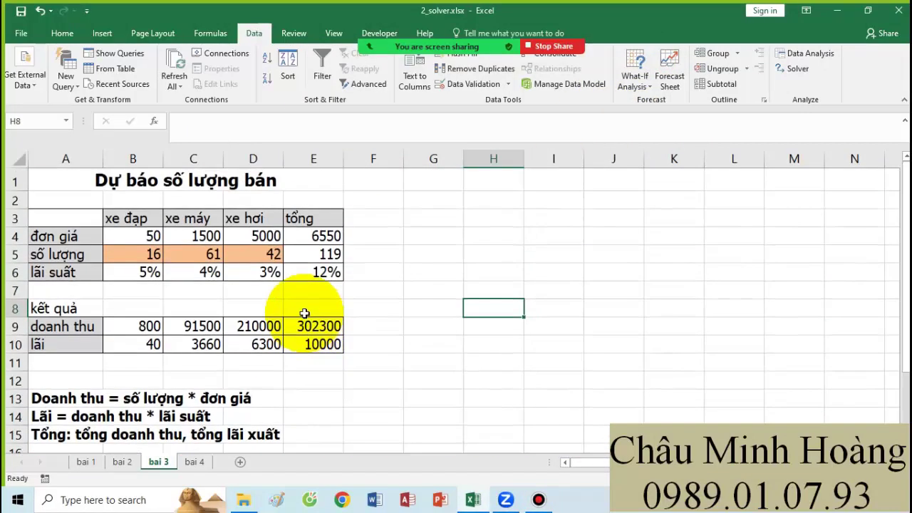
{"action": "left_click_drag", "start_coordinate": [132, 235], "coordinate": [192, 241]}
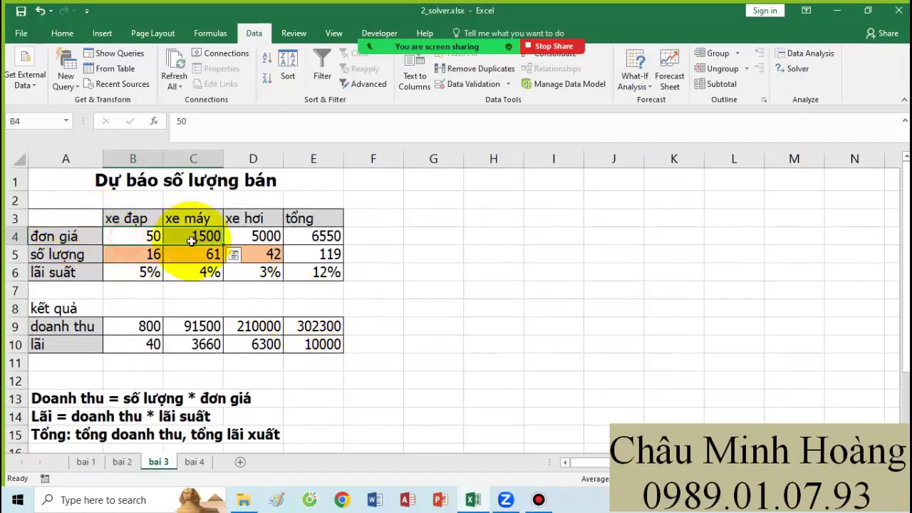
{"action": "left_click_drag", "start_coordinate": [132, 271], "coordinate": [265, 269]}
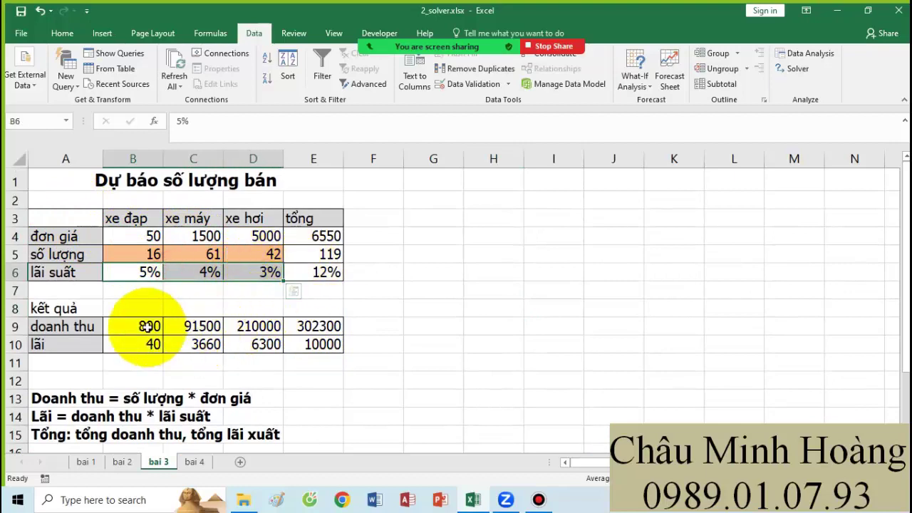
{"action": "left_click_drag", "start_coordinate": [150, 344], "coordinate": [332, 346]}
{"action": "scroll", "coordinate": [427, 342], "scroll_direction": "down", "scroll_amount": 2}
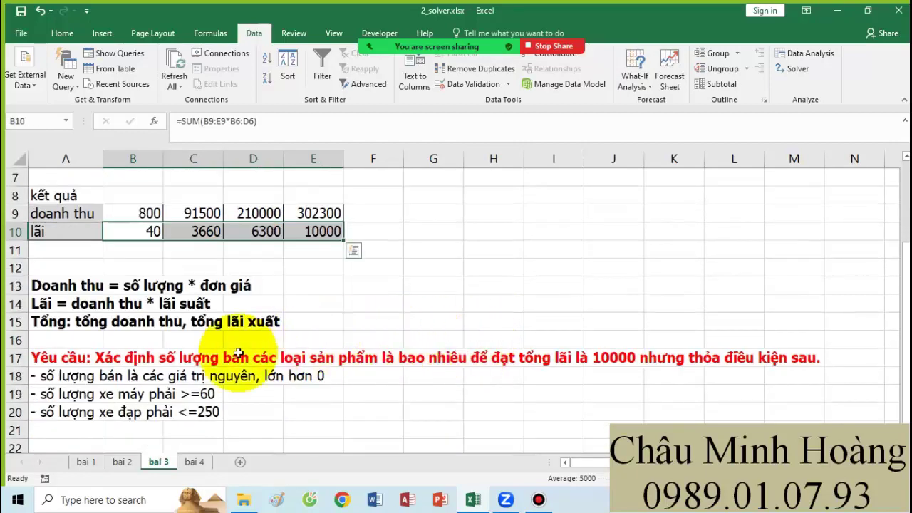
{"action": "left_click_drag", "start_coordinate": [229, 354], "coordinate": [812, 360]}
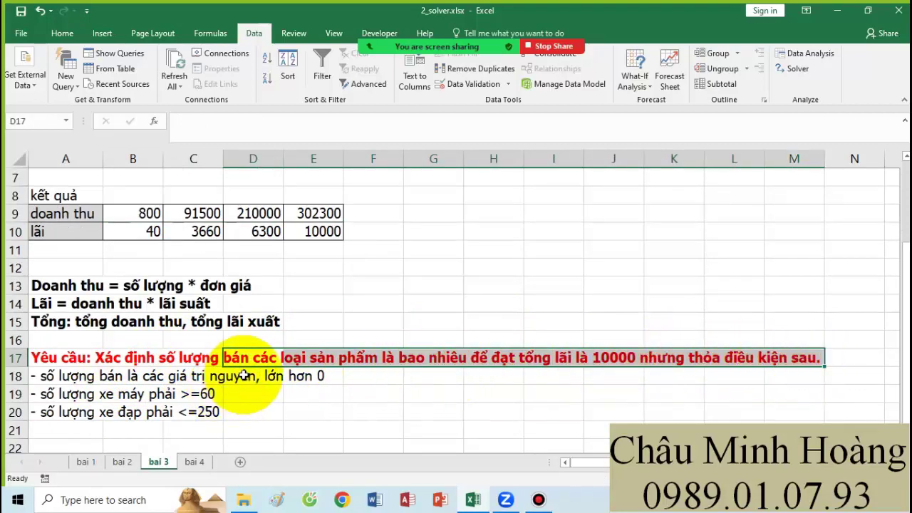
{"action": "scroll", "coordinate": [244, 375], "scroll_direction": "up", "scroll_amount": 2}
{"action": "left_click", "coordinate": [130, 236]}
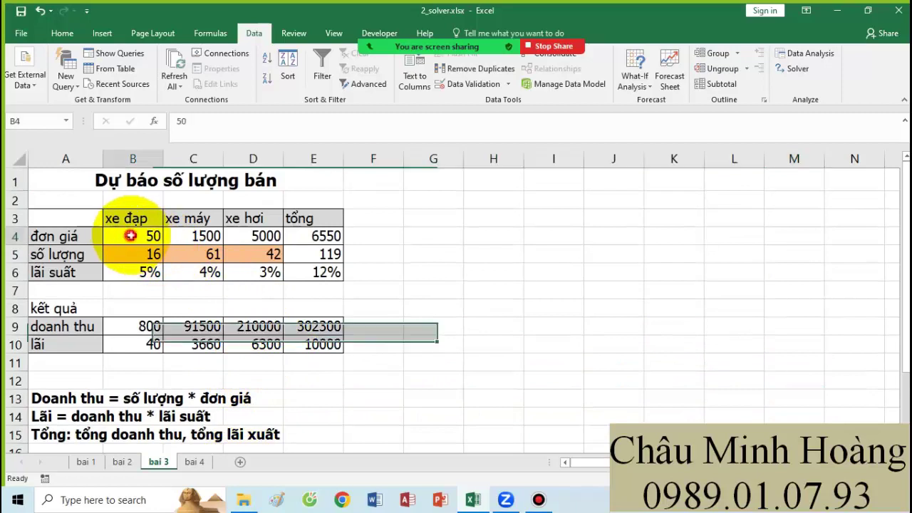
{"action": "left_click_drag", "start_coordinate": [131, 236], "coordinate": [288, 238]}
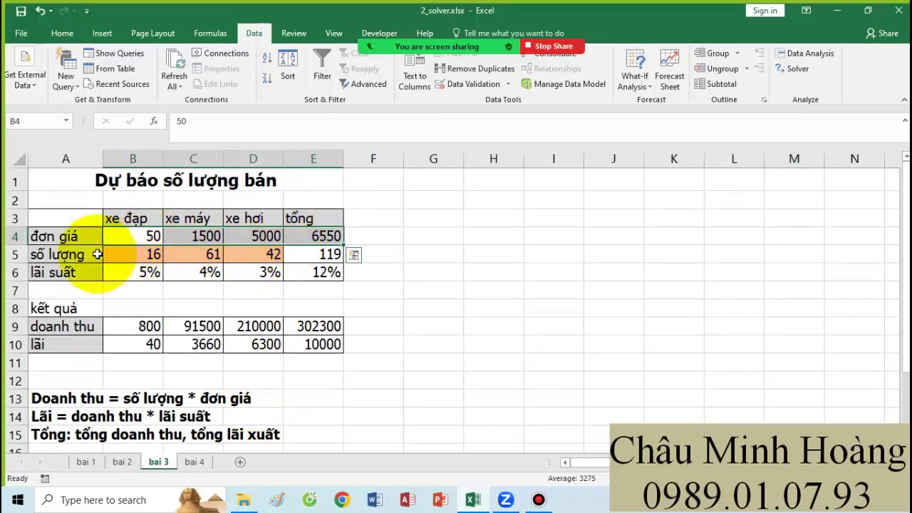
Set the sales quantities of bicycles, motorbikes and cars in B5:D5 to 1 each
{"action": "left_click", "coordinate": [127, 258]}
{"action": "double_click", "coordinate": [127, 257]}
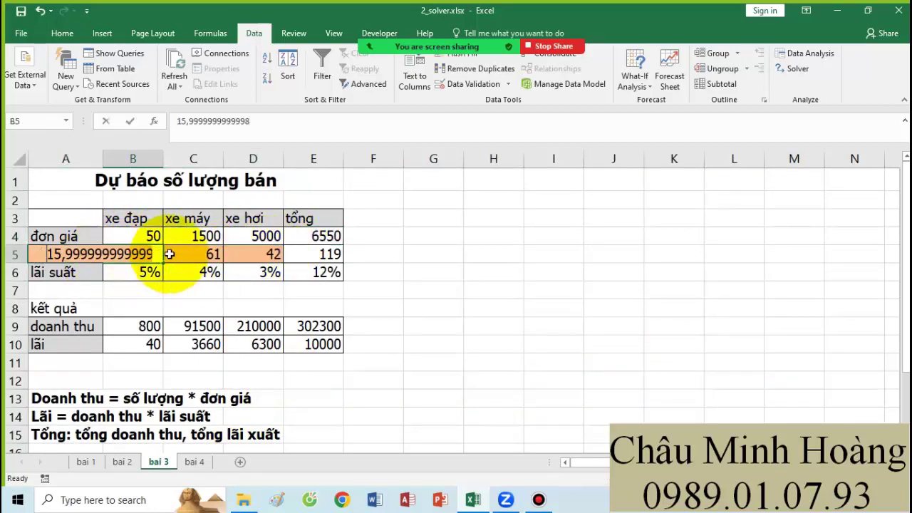
{"action": "type", "text": "1"}
{"action": "left_click", "coordinate": [193, 254]}
{"action": "type", "text": "1"}
{"action": "left_click", "coordinate": [242, 255]}
{"action": "type", "text": "1"}
{"action": "left_click", "coordinate": [253, 288]}
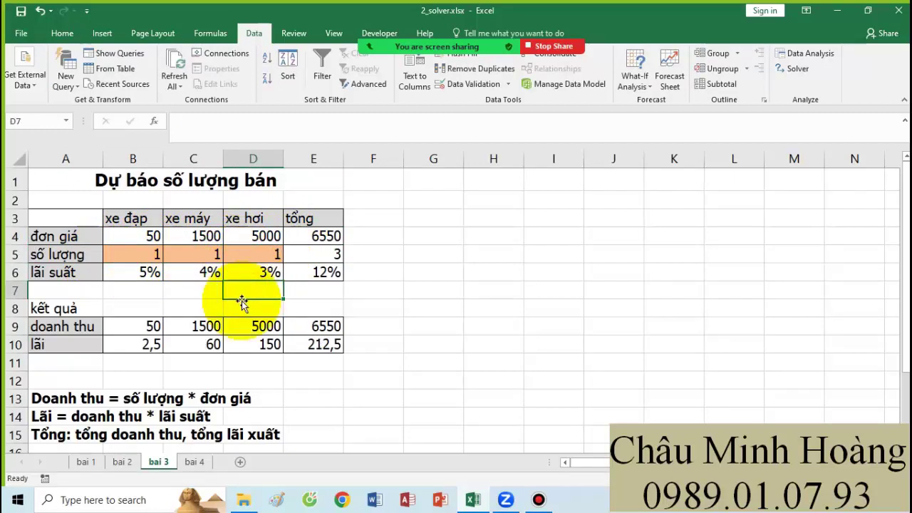
Total the interest rates in E6 with the formula =SUM(B6:D6)
{"action": "left_click_drag", "start_coordinate": [142, 270], "coordinate": [255, 272]}
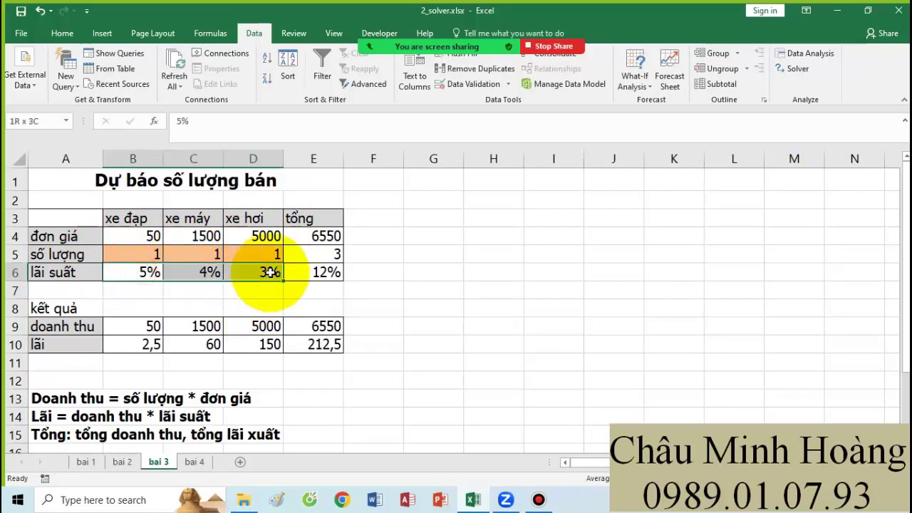
{"action": "left_click", "coordinate": [325, 272]}
{"action": "key", "text": "alt+equal"}
{"action": "key", "text": "ctrl+Return"}
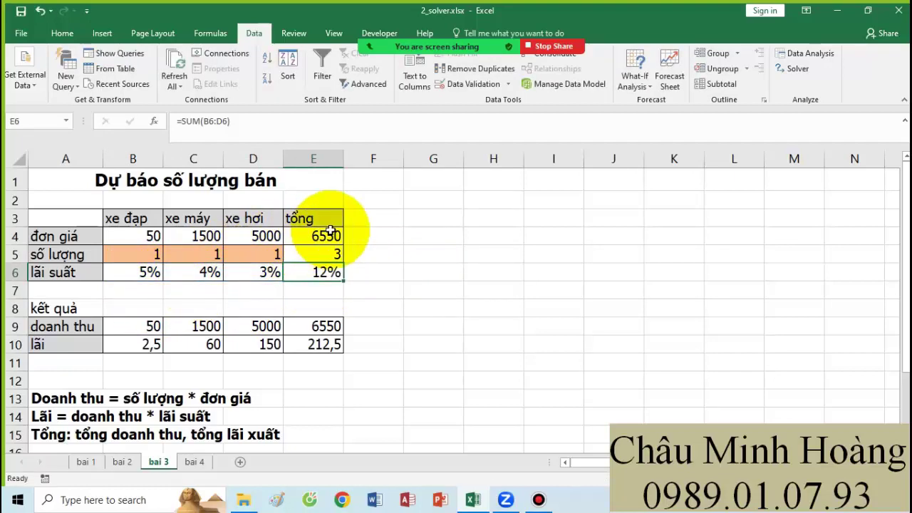
Check the unit price total in E4 and the existing revenue formulas in B9:D9 against the stated revenue rule
{"action": "double_click", "coordinate": [326, 237]}
{"action": "key", "text": "Escape"}
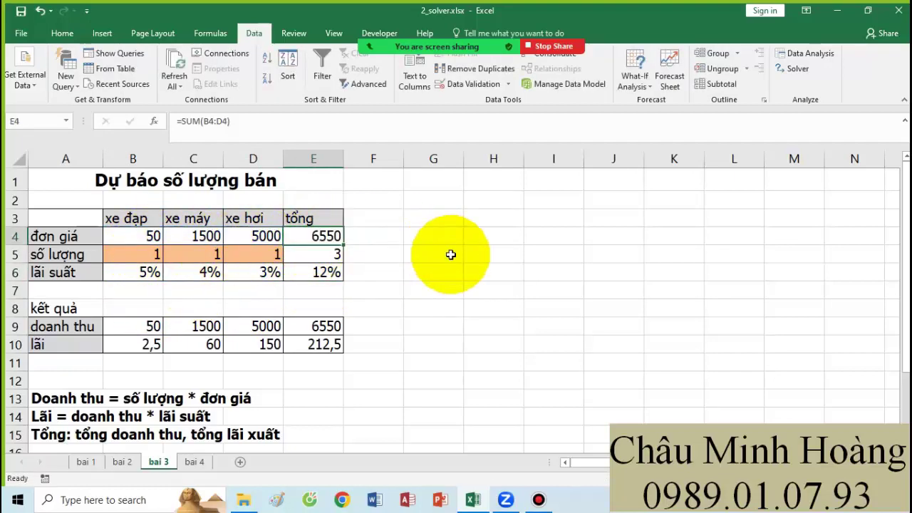
{"action": "left_click", "coordinate": [435, 262]}
{"action": "scroll", "coordinate": [431, 260], "scroll_direction": "down", "scroll_amount": 1}
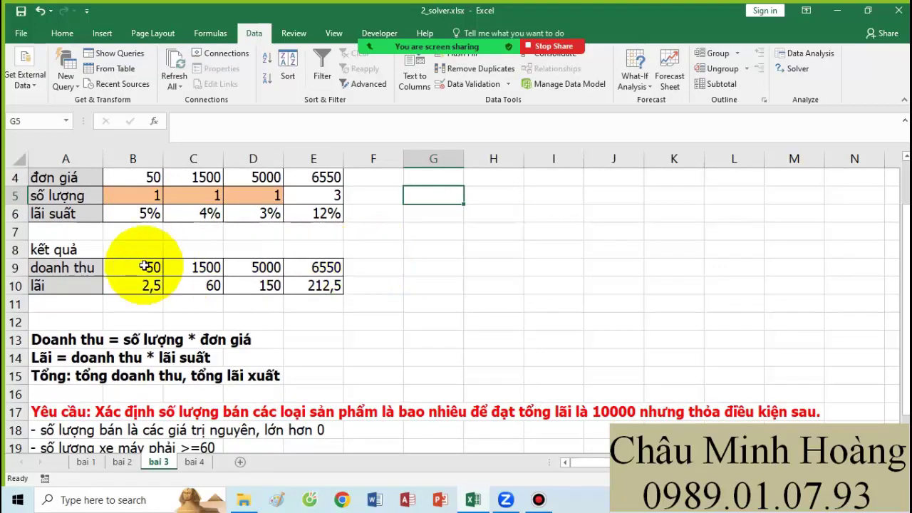
{"action": "scroll", "coordinate": [359, 289], "scroll_direction": "up", "scroll_amount": 1}
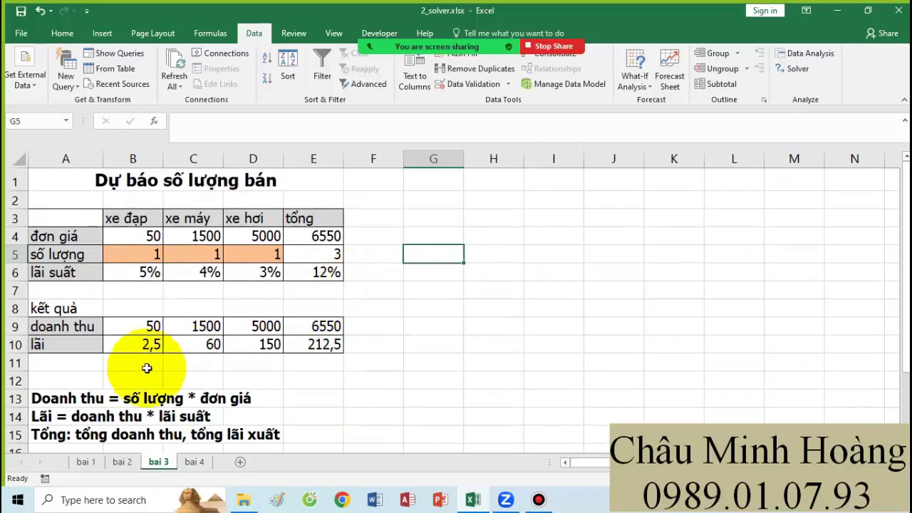
{"action": "double_click", "coordinate": [116, 325]}
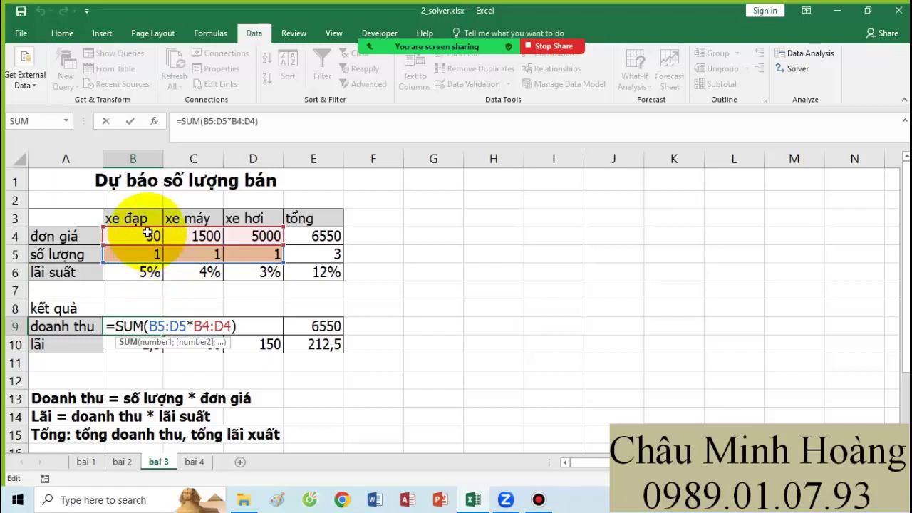
{"action": "key", "text": "Escape"}
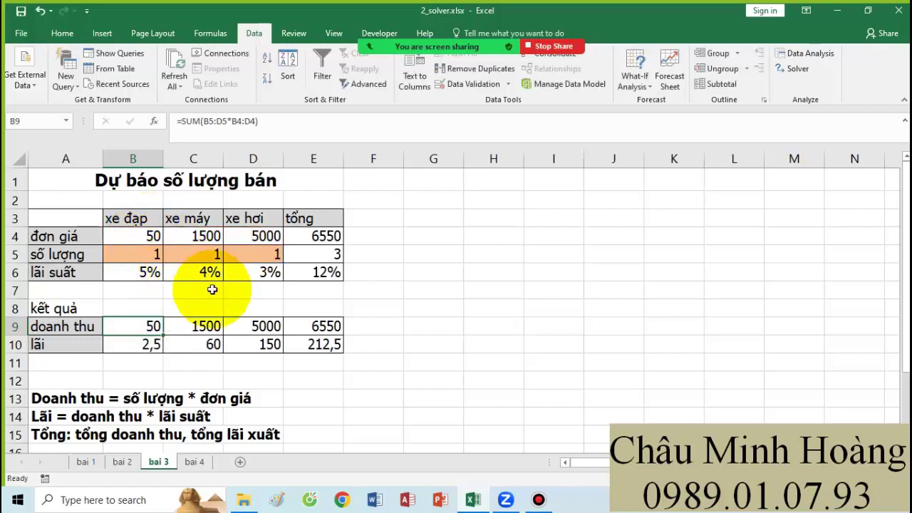
{"action": "double_click", "coordinate": [153, 327]}
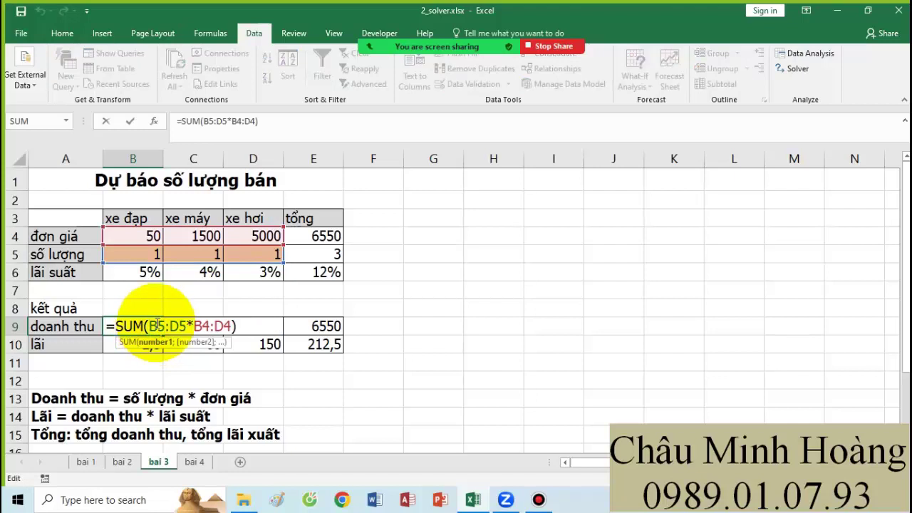
{"action": "key", "text": "Escape"}
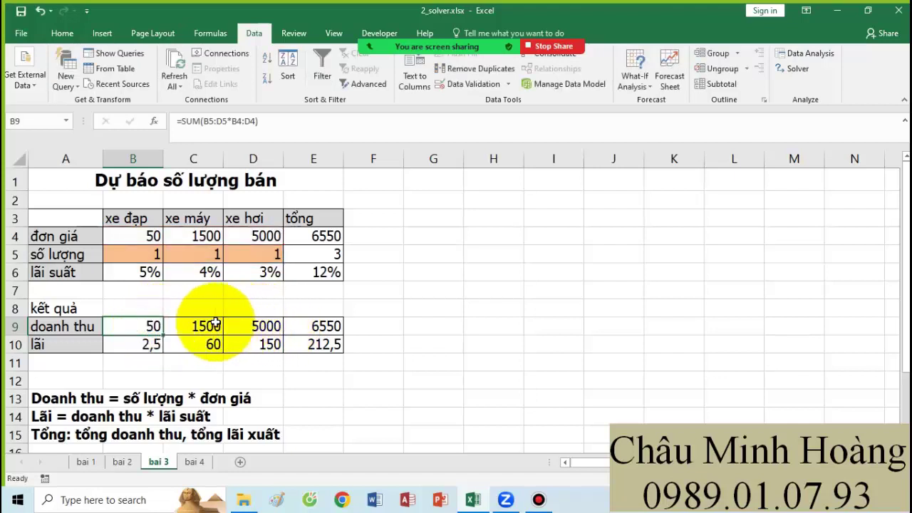
{"action": "double_click", "coordinate": [134, 328]}
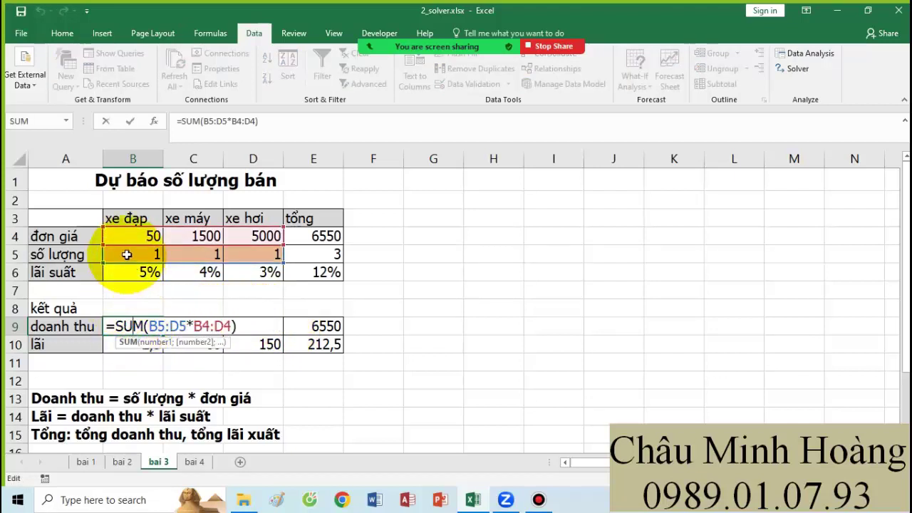
{"action": "key", "text": "Escape"}
{"action": "double_click", "coordinate": [278, 325]}
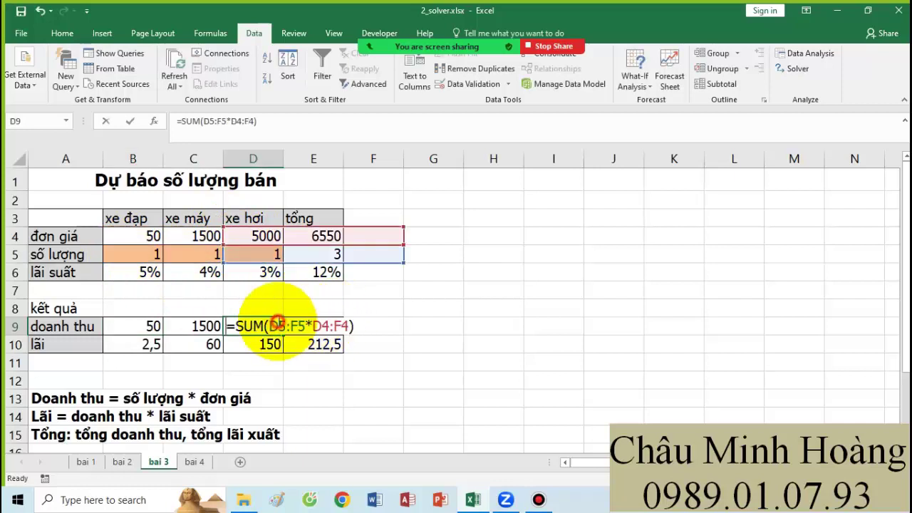
{"action": "key", "text": "Escape"}
{"action": "left_click", "coordinate": [203, 325]}
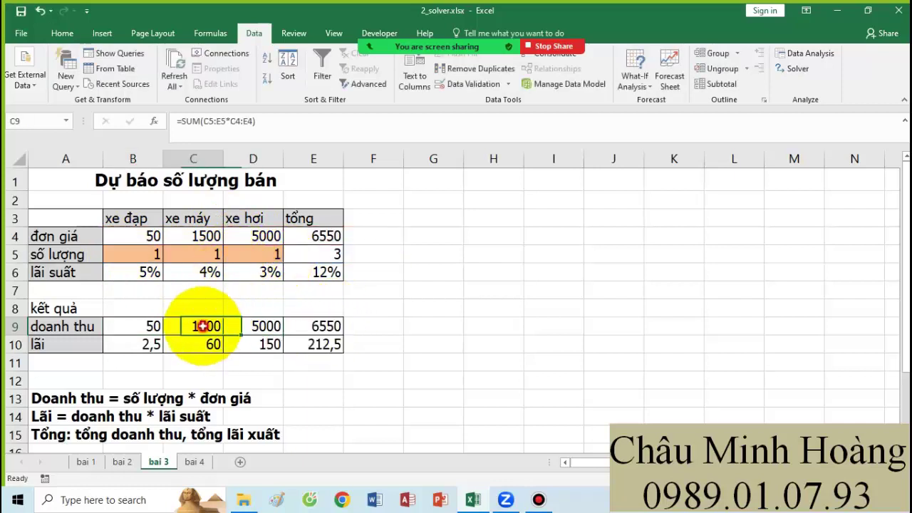
{"action": "double_click", "coordinate": [203, 325]}
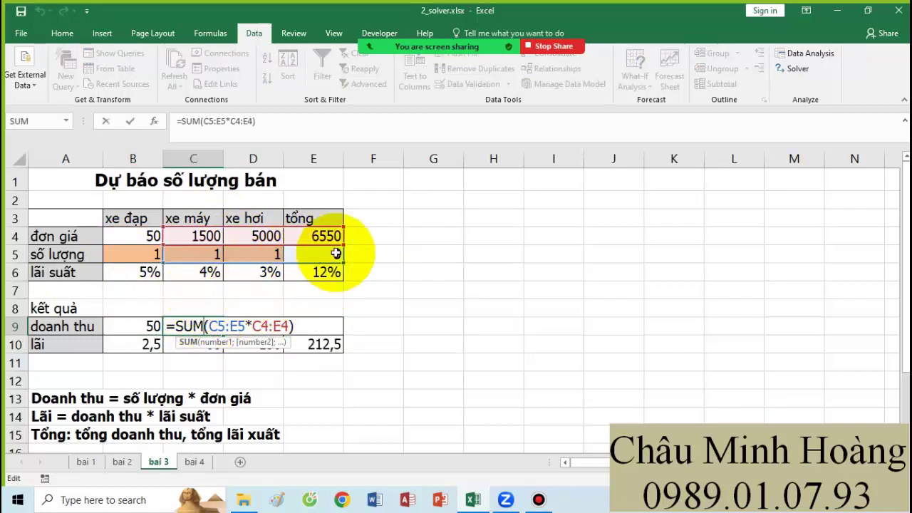
{"action": "key", "text": "Escape"}
Calculate revenue as quantity times unit price with =B5*B4 in B9 and fill the formula across to D9
{"action": "left_click", "coordinate": [131, 325]}
{"action": "type", "text": "="}
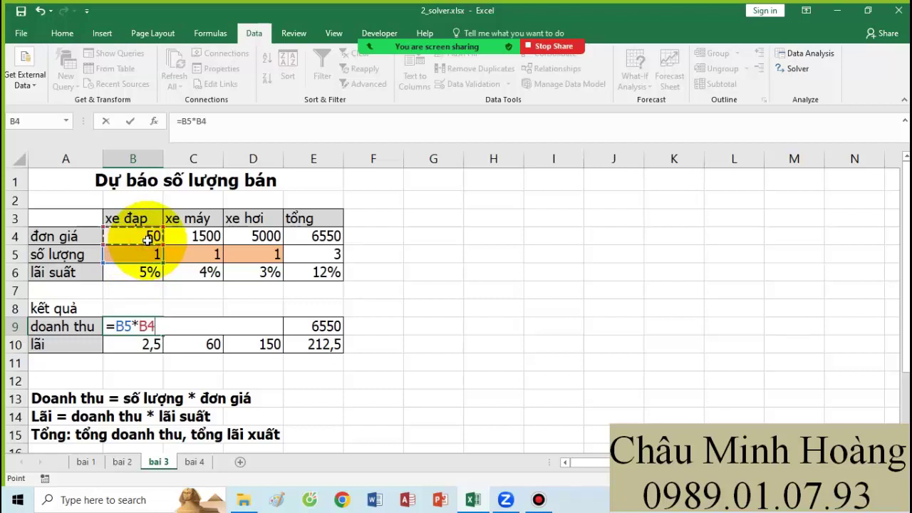
{"action": "key", "text": "Return"}
{"action": "left_click", "coordinate": [152, 327]}
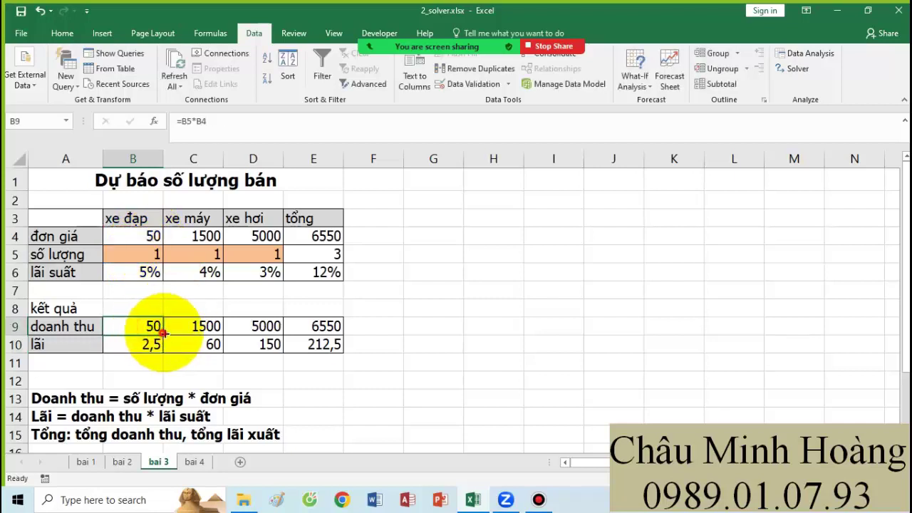
{"action": "mouse_move", "coordinate": [162, 332]}
{"action": "left_mouse_down"}
{"action": "mouse_move", "coordinate": [291, 321]}
{"action": "mouse_move", "coordinate": [150, 327]}
{"action": "left_mouse_up"}
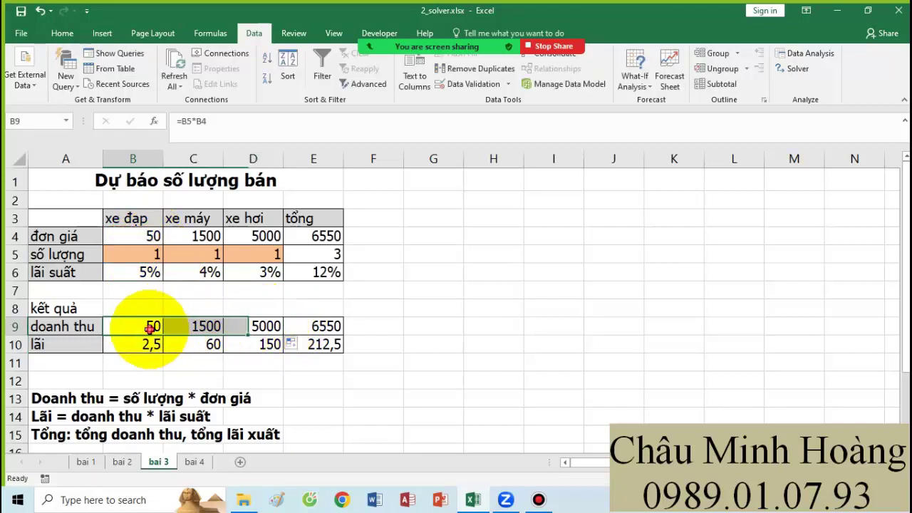
Check the cell references of the revenue formulas in B9:D9 and of the total revenue in E9
{"action": "double_click", "coordinate": [153, 327]}
{"action": "key", "text": "Return"}
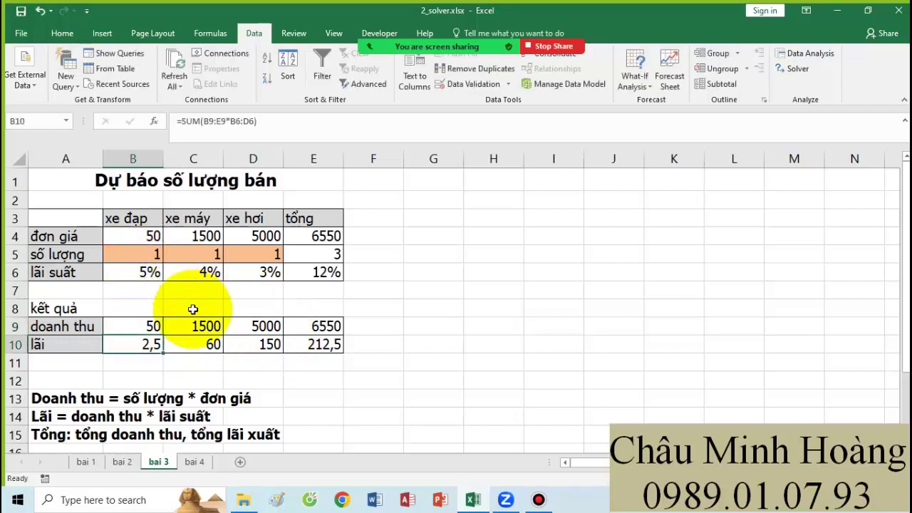
{"action": "double_click", "coordinate": [197, 326]}
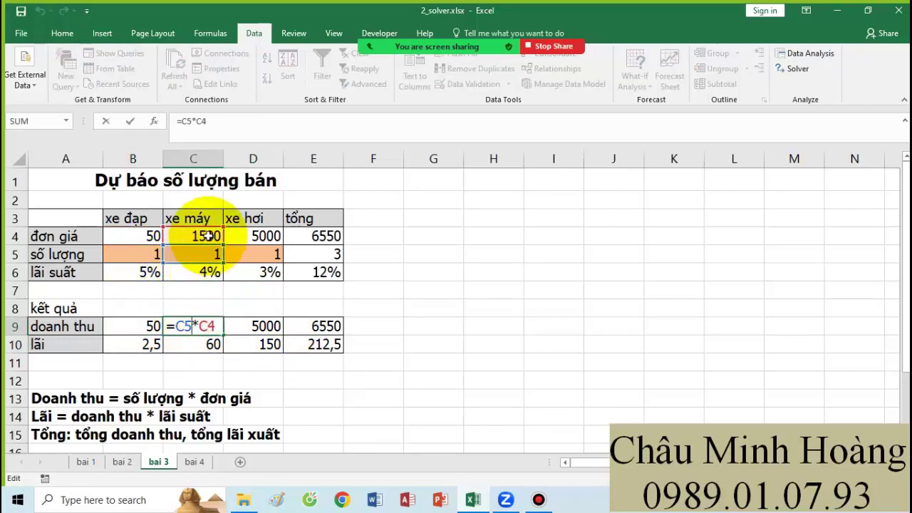
{"action": "key", "text": "Return"}
{"action": "double_click", "coordinate": [257, 325]}
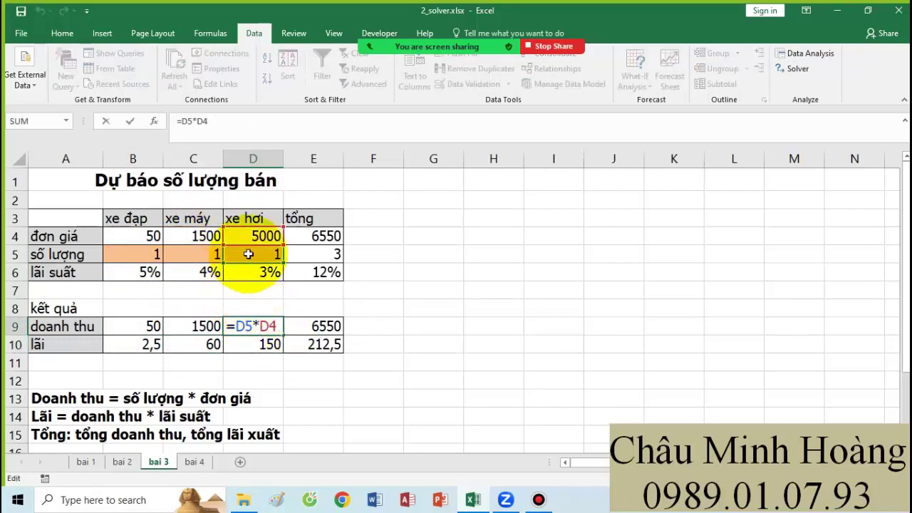
{"action": "key", "text": "Return"}
{"action": "double_click", "coordinate": [302, 324]}
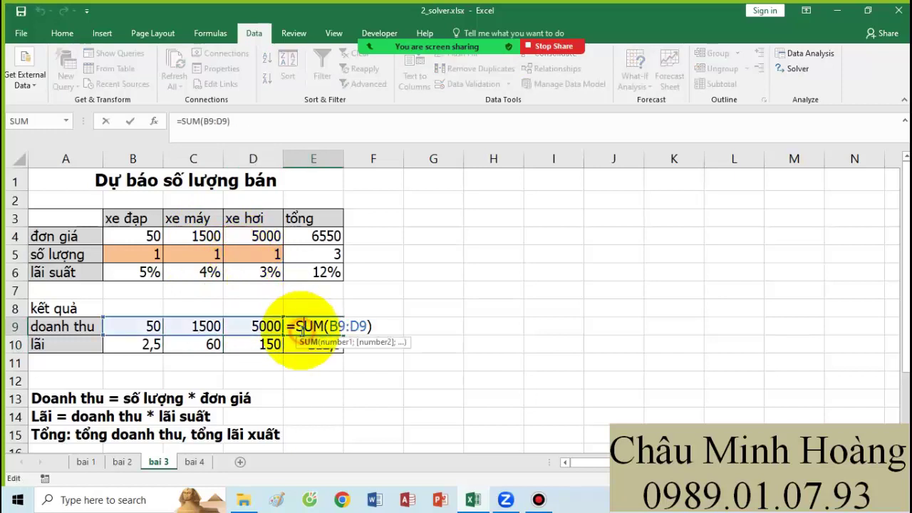
{"action": "key", "text": "Return"}
Calculate profit as revenue times interest rate with =B9*B6 in B10 and fill the formula across to D10
{"action": "double_click", "coordinate": [132, 344]}
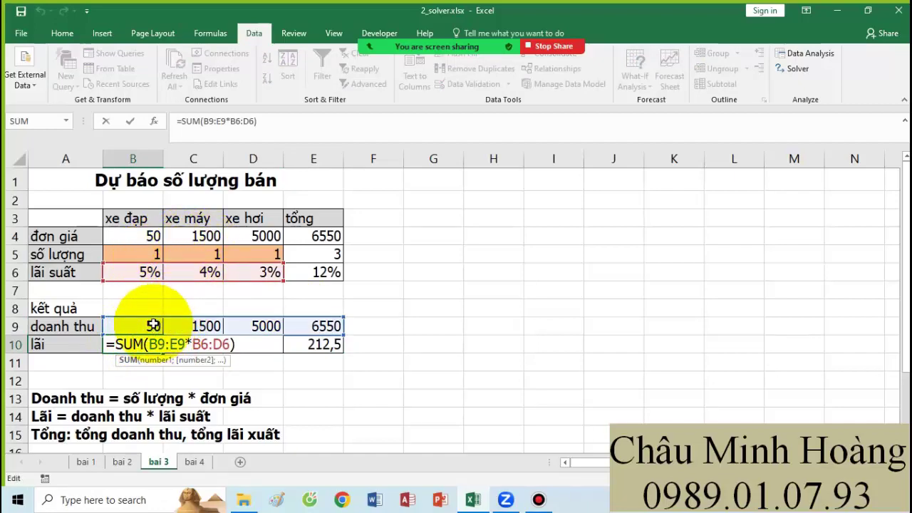
{"action": "key", "text": "ctrl+Return"}
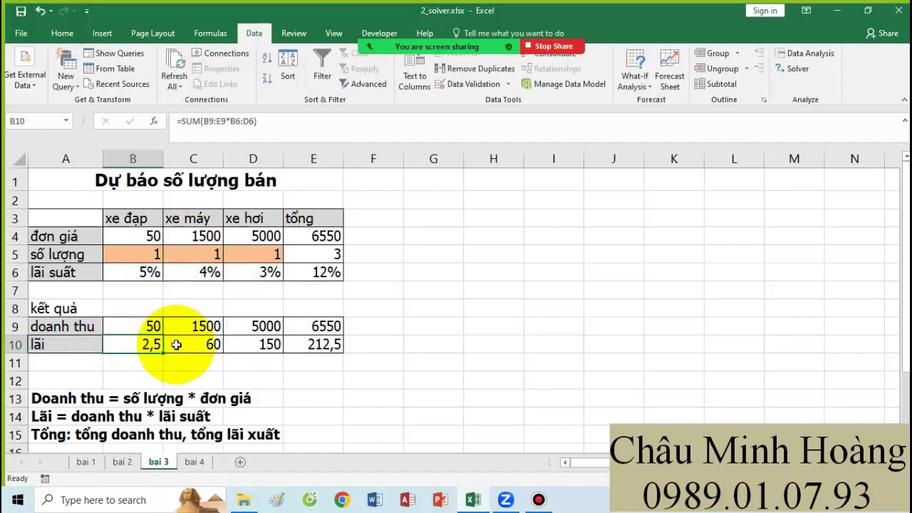
{"action": "scroll", "coordinate": [176, 345], "scroll_direction": "down", "scroll_amount": 1}
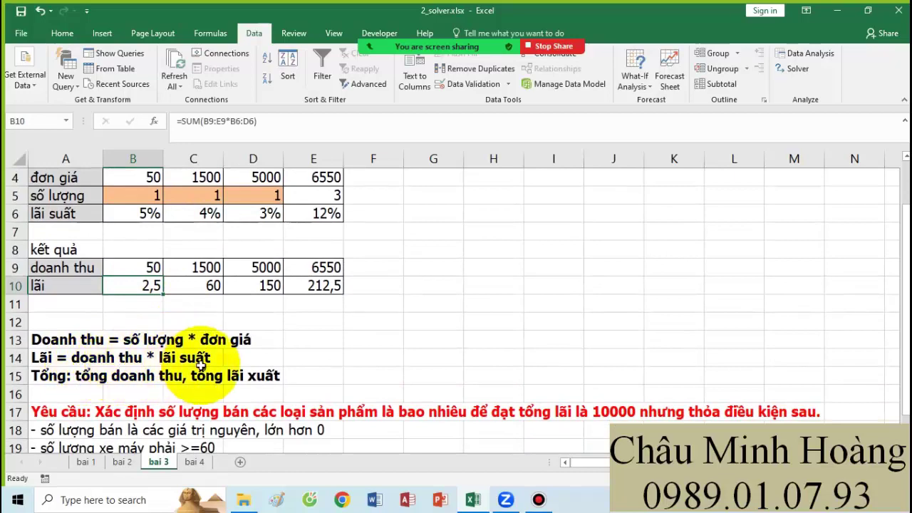
{"action": "scroll", "coordinate": [161, 370], "scroll_direction": "up", "scroll_amount": 1}
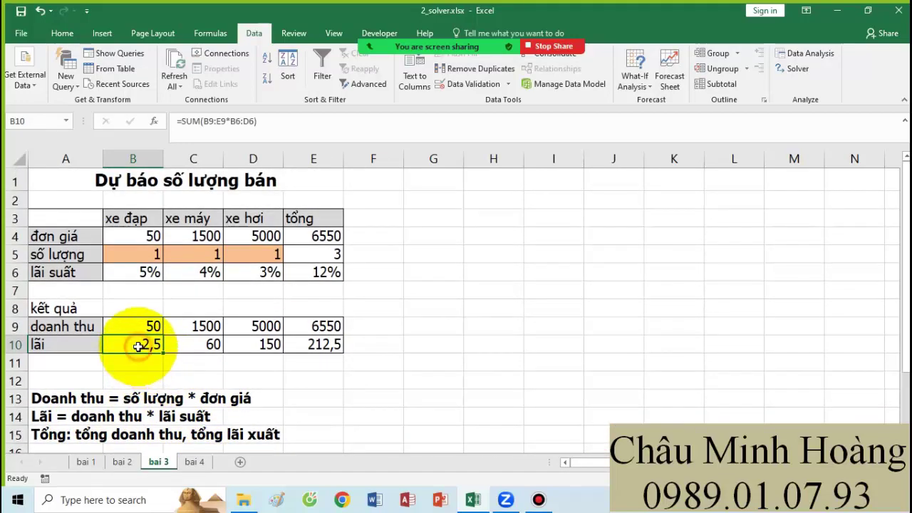
{"action": "type", "text": "="}
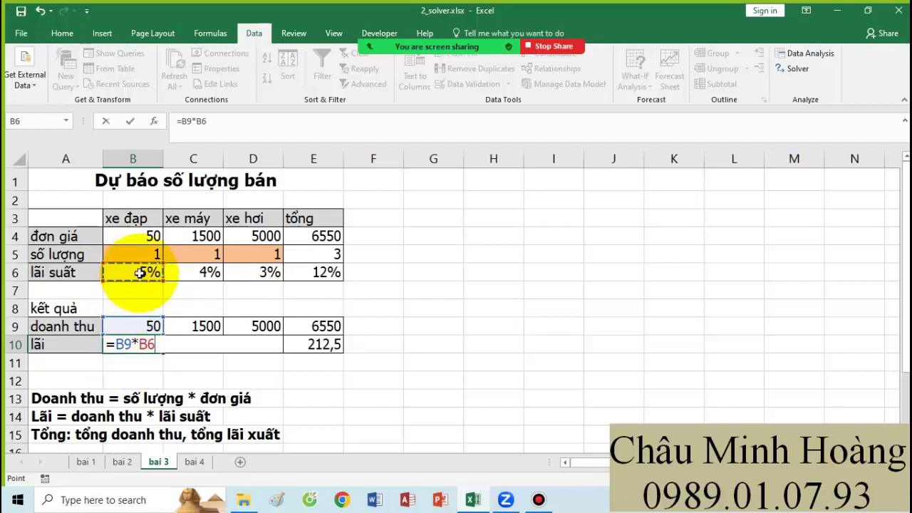
{"action": "key", "text": "Return"}
{"action": "left_click", "coordinate": [156, 345]}
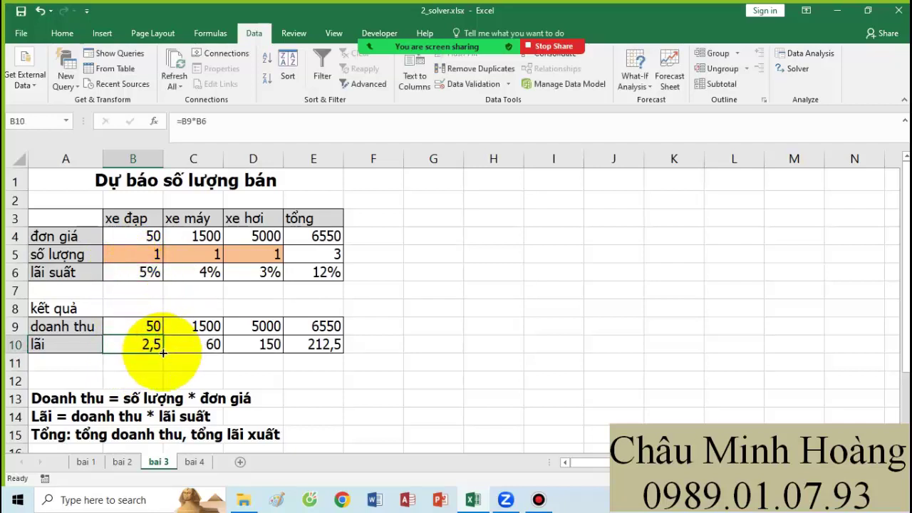
{"action": "left_click_drag", "start_coordinate": [163, 352], "coordinate": [274, 346]}
{"action": "double_click", "coordinate": [198, 344]}
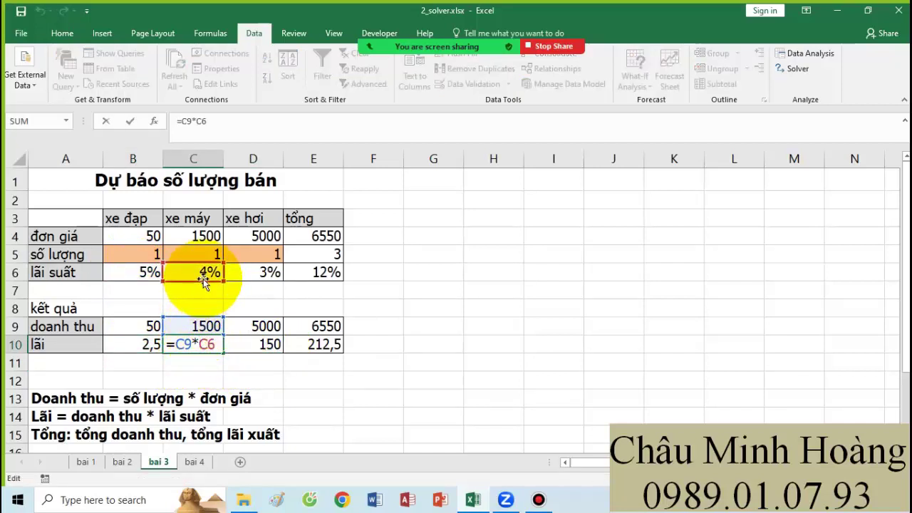
Total the profits of the three products in E10 with AutoSum
{"action": "left_click", "coordinate": [314, 344]}
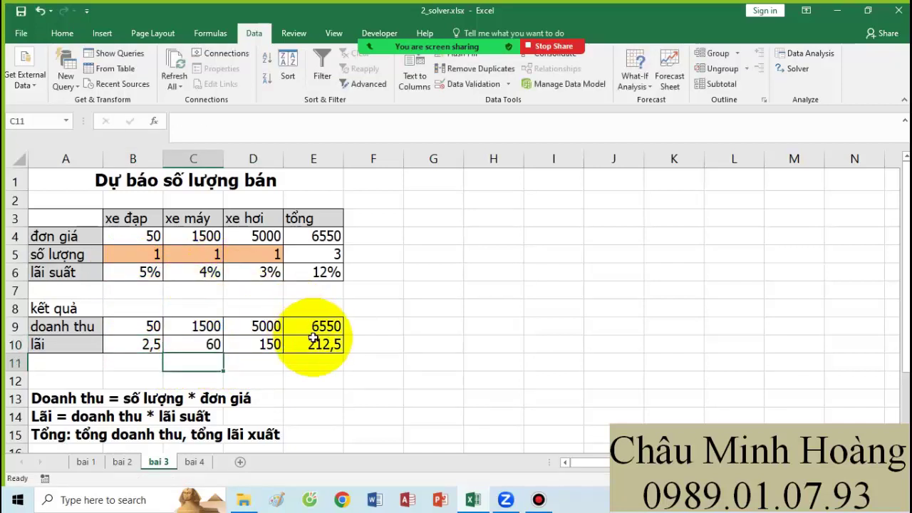
{"action": "key", "text": "alt+equal"}
{"action": "key", "text": "Return"}
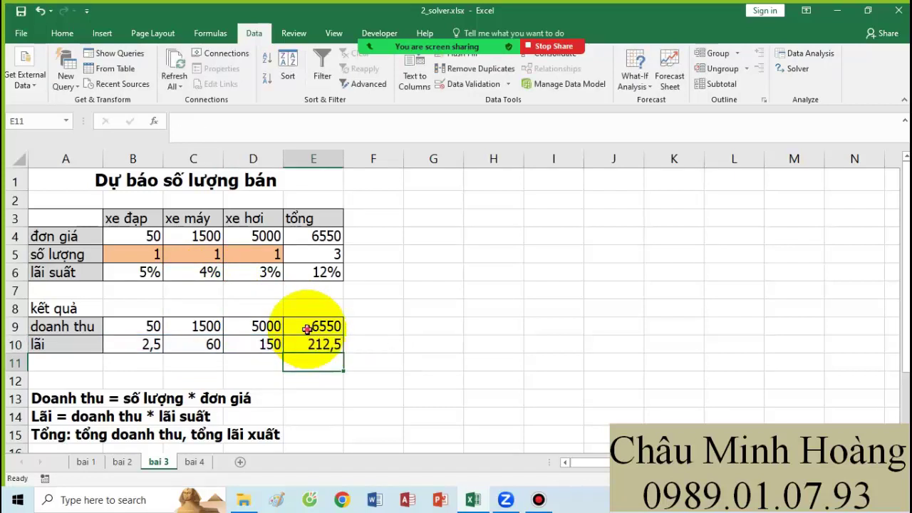
Review the result totals in E9:E10, the quantities in B5:D5 and the sum formulas in E4:E6
{"action": "left_click_drag", "start_coordinate": [312, 327], "coordinate": [311, 344]}
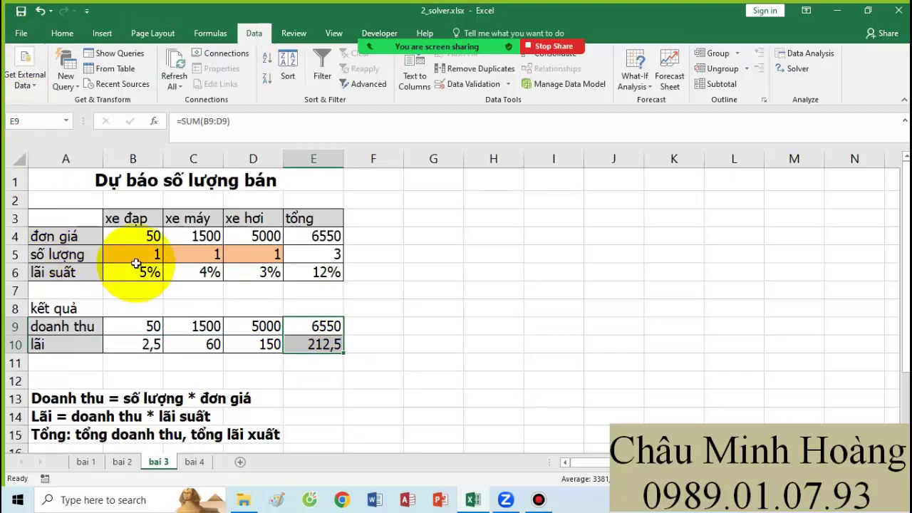
{"action": "left_click_drag", "start_coordinate": [136, 256], "coordinate": [247, 246]}
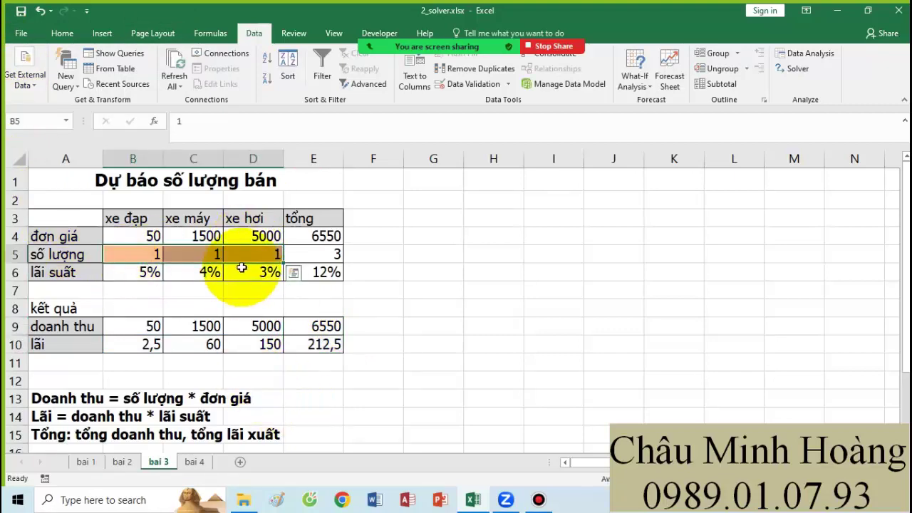
{"action": "scroll", "coordinate": [249, 299], "scroll_direction": "down", "scroll_amount": 1}
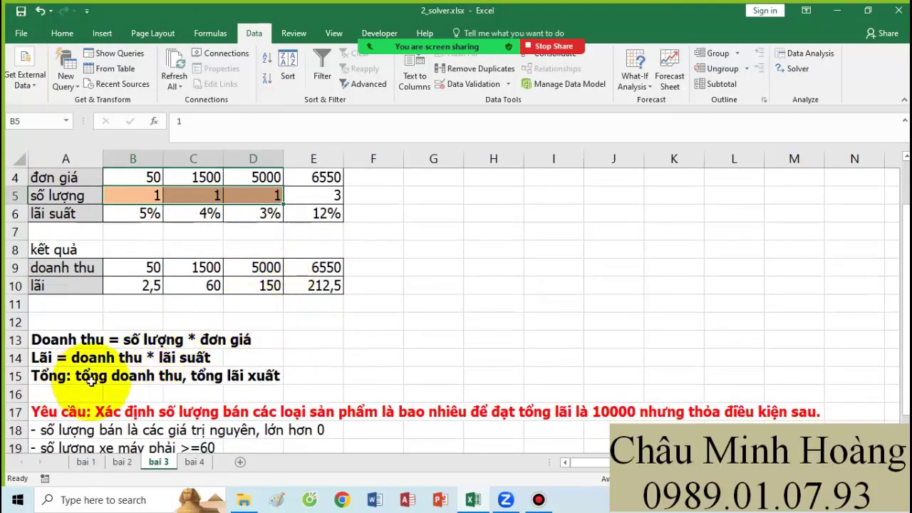
{"action": "left_click_drag", "start_coordinate": [56, 377], "coordinate": [317, 284]}
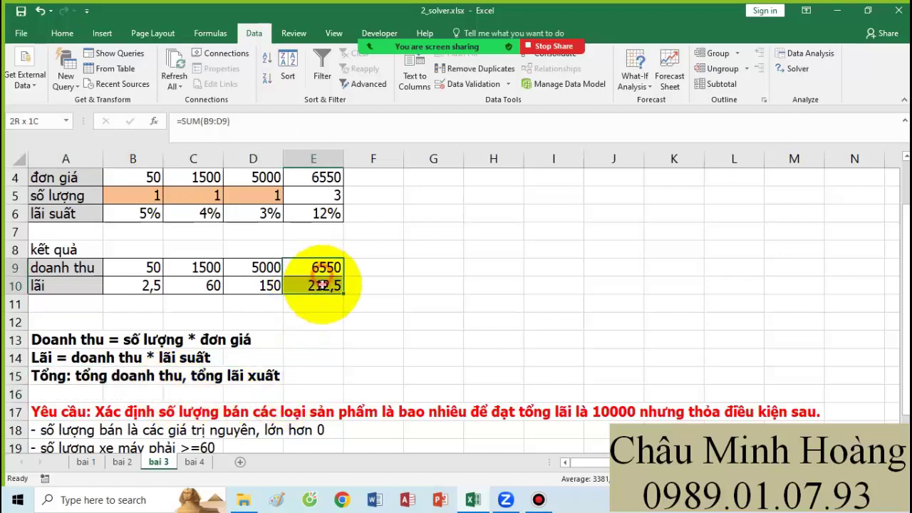
{"action": "scroll", "coordinate": [356, 299], "scroll_direction": "up", "scroll_amount": 3}
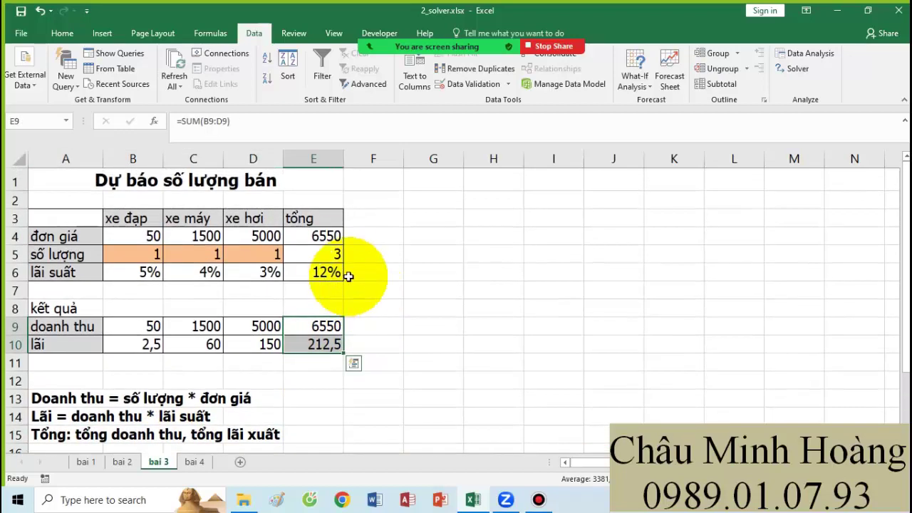
{"action": "double_click", "coordinate": [326, 237]}
{"action": "key", "text": "Return"}
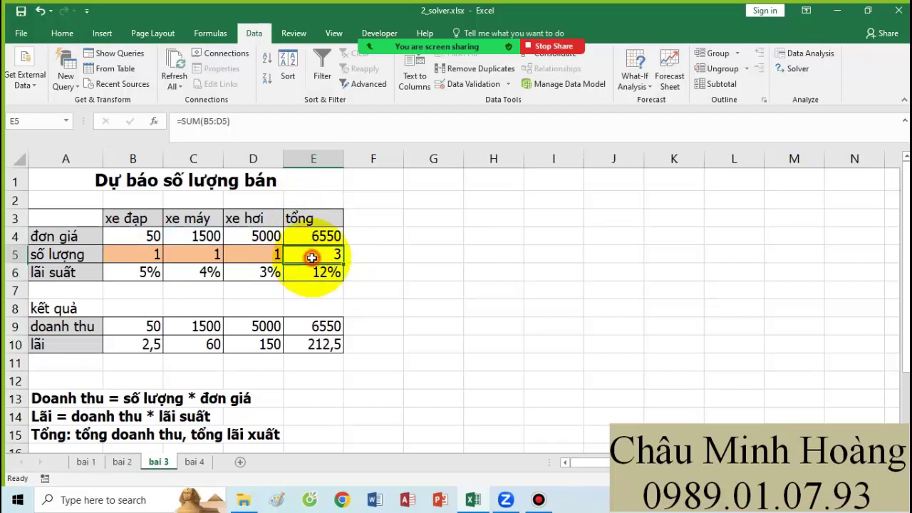
{"action": "double_click", "coordinate": [312, 258]}
{"action": "key", "text": "Return"}
{"action": "double_click", "coordinate": [310, 272]}
{"action": "key", "text": "Return"}
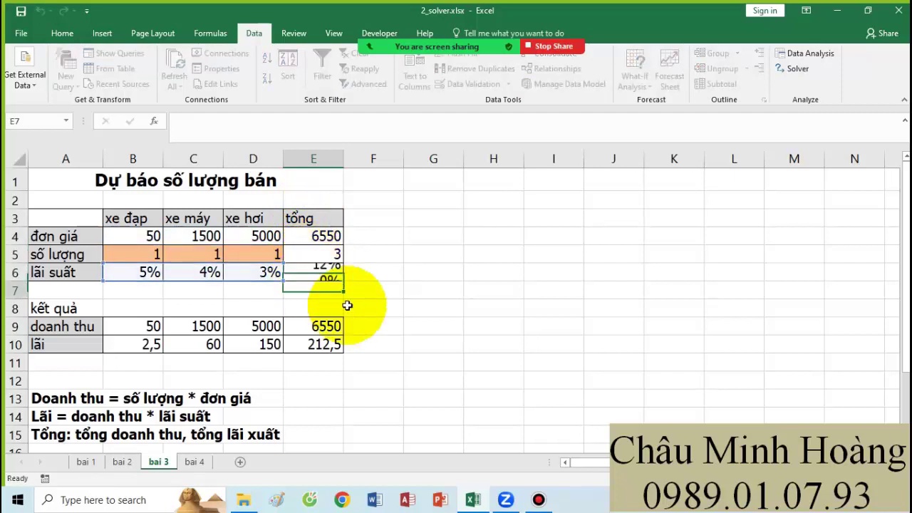
{"action": "left_click_drag", "start_coordinate": [326, 236], "coordinate": [324, 271]}
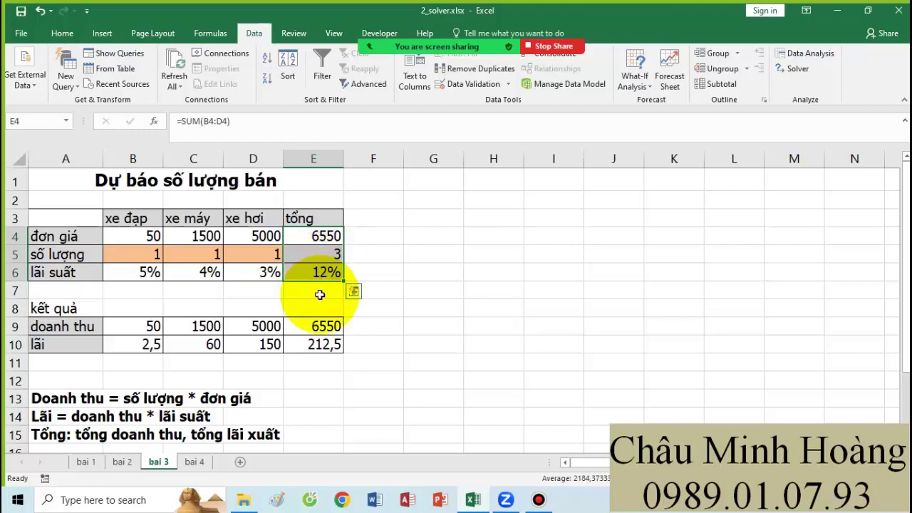
Review the bai 3 requirement in row 17, the quantities in B5:D5 and the total profit formula in E10
{"action": "scroll", "coordinate": [319, 294], "scroll_direction": "down", "scroll_amount": 3}
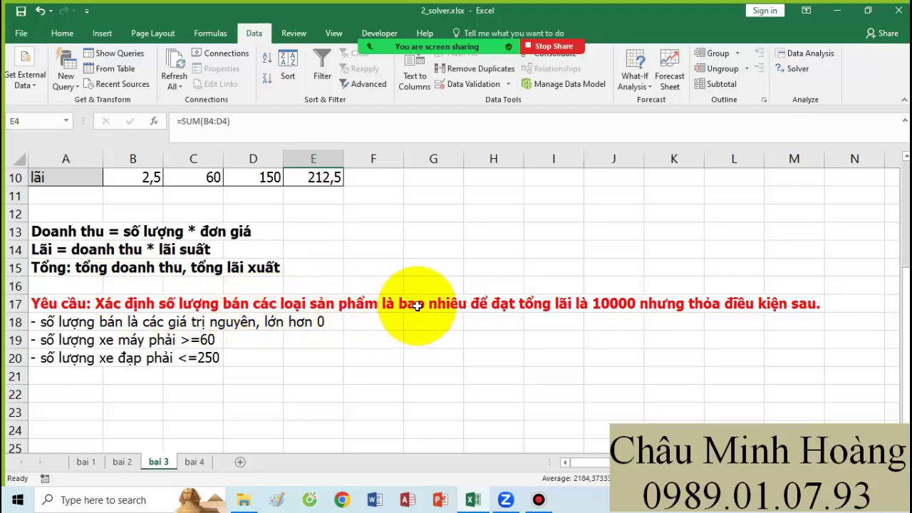
{"action": "scroll", "coordinate": [183, 232], "scroll_direction": "up", "scroll_amount": 2}
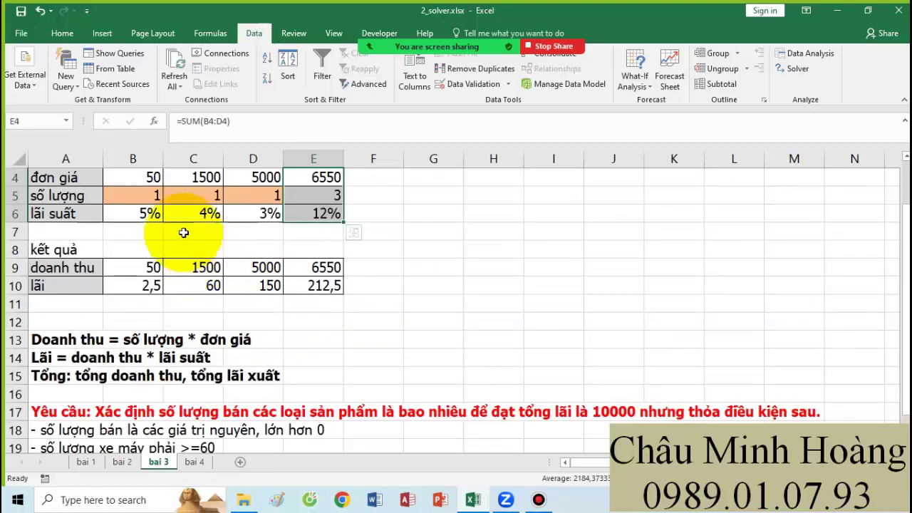
{"action": "left_click_drag", "start_coordinate": [128, 195], "coordinate": [271, 199]}
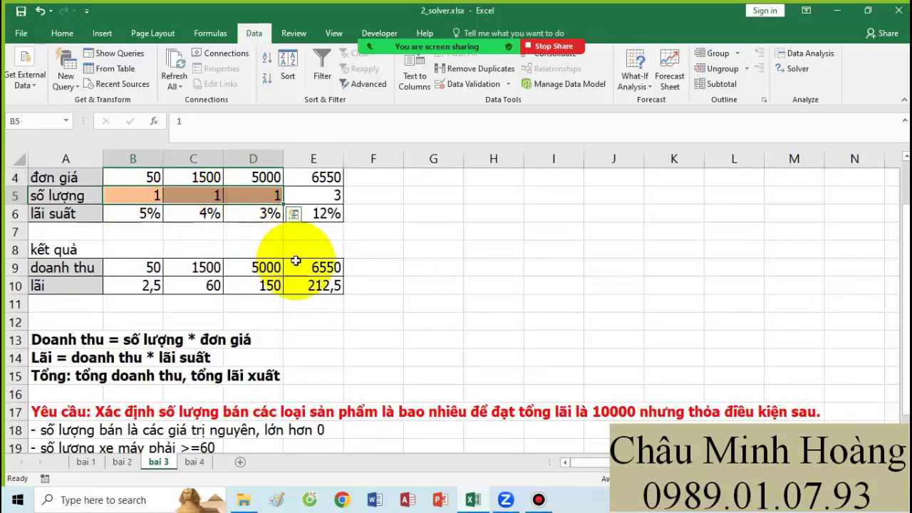
{"action": "left_click", "coordinate": [312, 288]}
{"action": "double_click", "coordinate": [308, 282]}
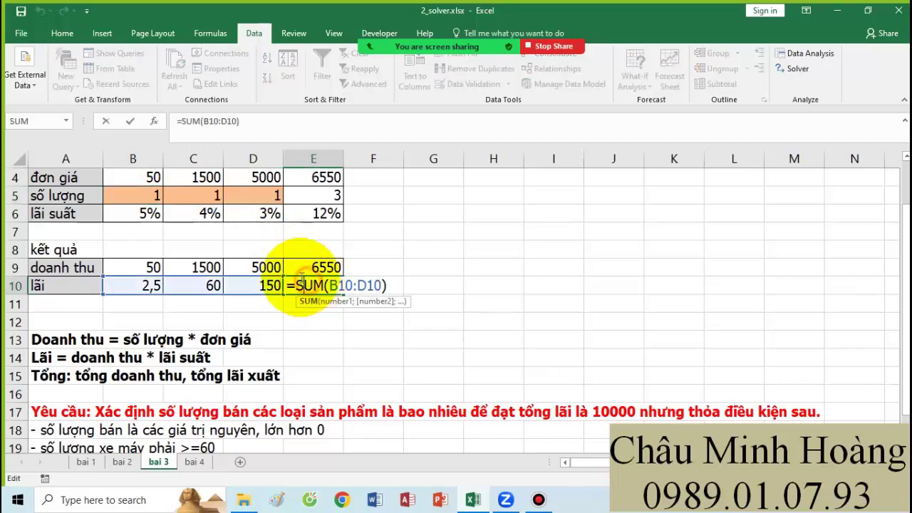
{"action": "key", "text": "Return"}
{"action": "scroll", "coordinate": [580, 312], "scroll_direction": "down", "scroll_amount": 1}
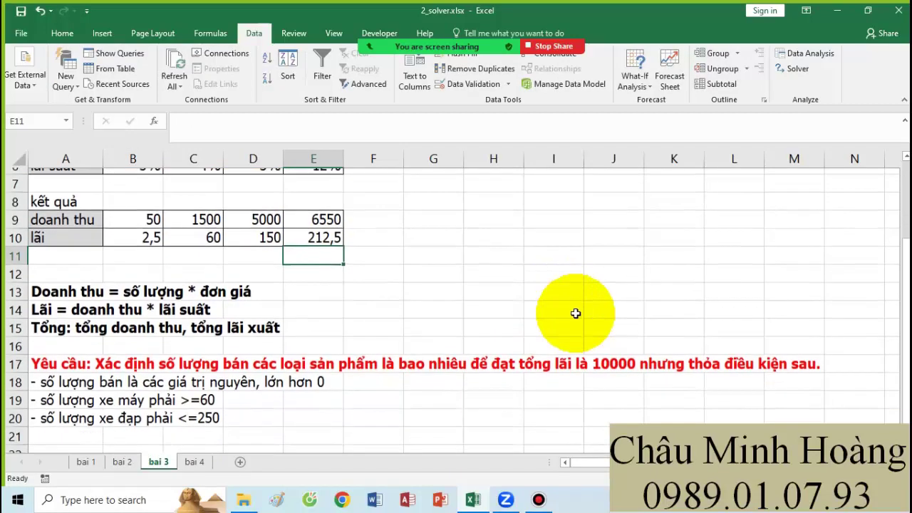
Highlight the total profit cell E10 with yellow fill
{"action": "left_click", "coordinate": [326, 235]}
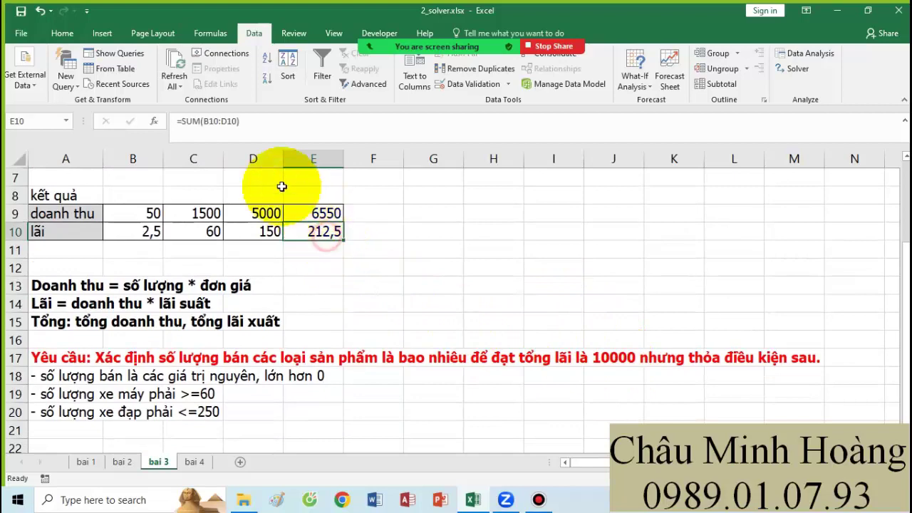
{"action": "left_click", "coordinate": [64, 33]}
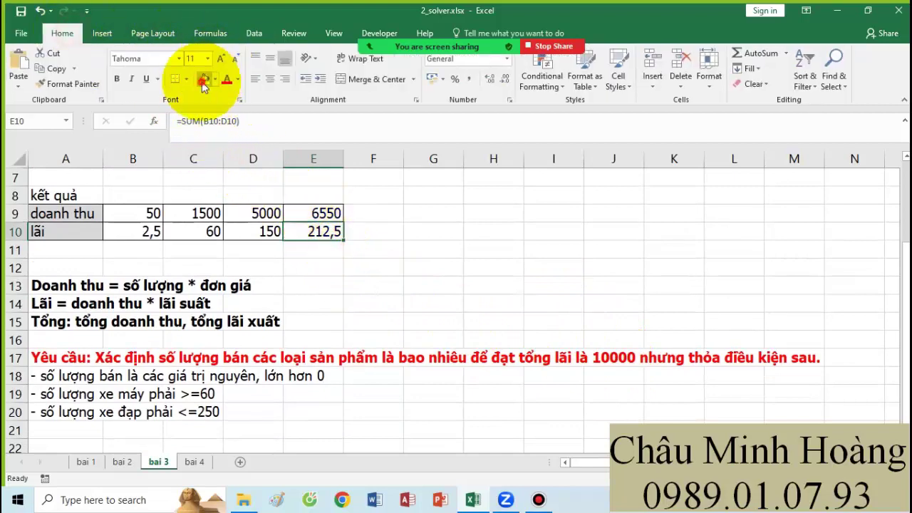
{"action": "left_click", "coordinate": [205, 78]}
Check the cell references of the revenue formula in B9, the profit formula in B10 and the total profit in E10
{"action": "scroll", "coordinate": [260, 217], "scroll_direction": "up", "scroll_amount": 2}
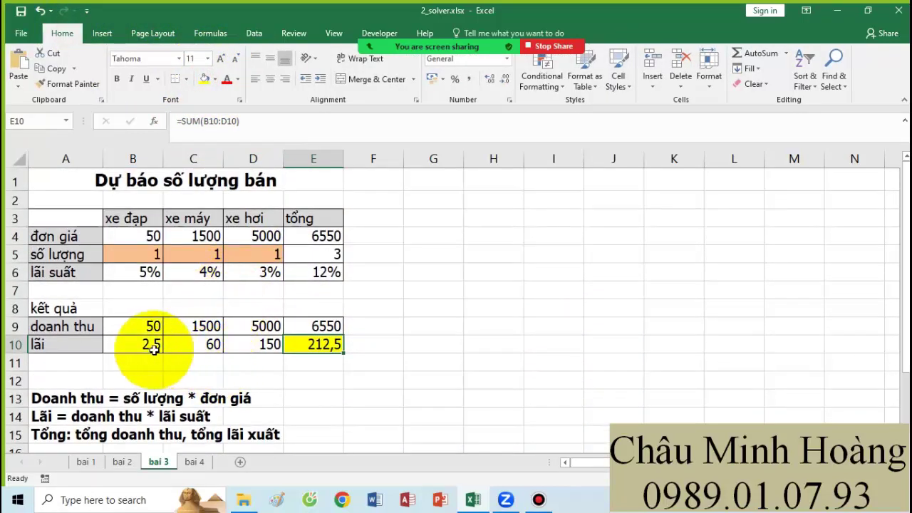
{"action": "double_click", "coordinate": [138, 325]}
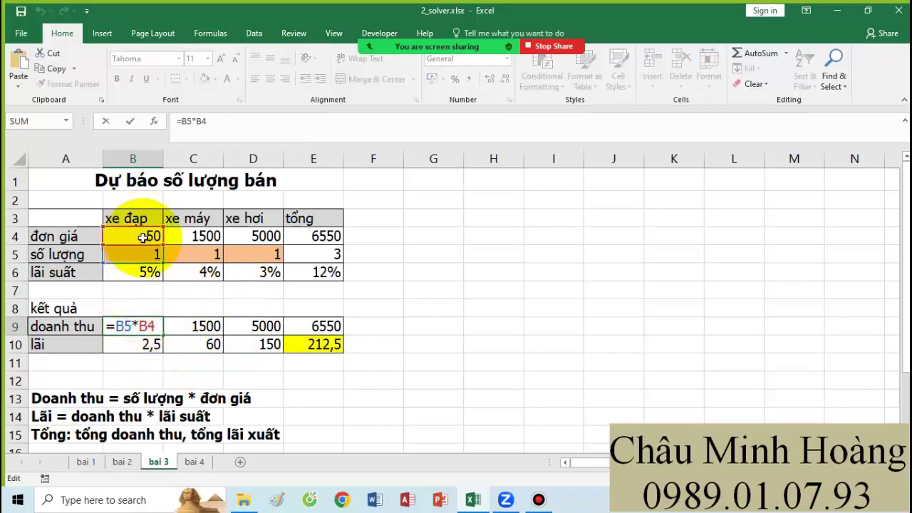
{"action": "key", "text": "Return"}
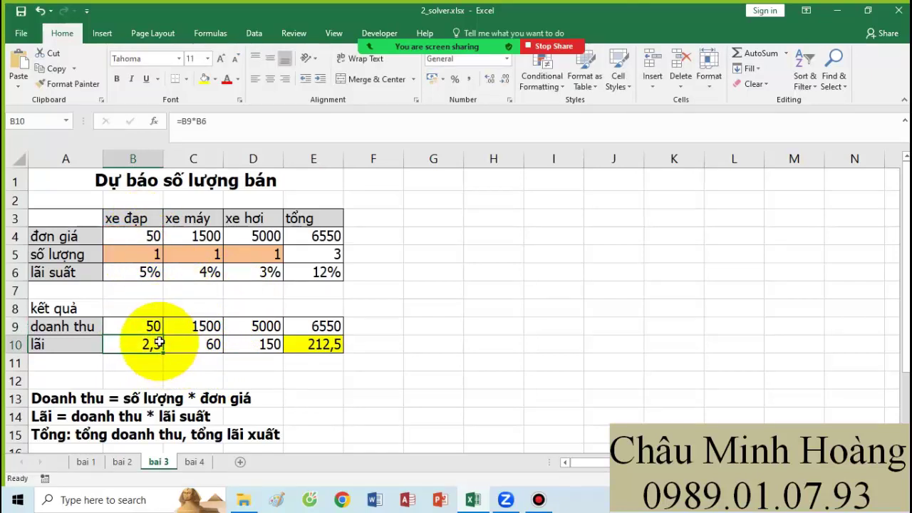
{"action": "double_click", "coordinate": [150, 344]}
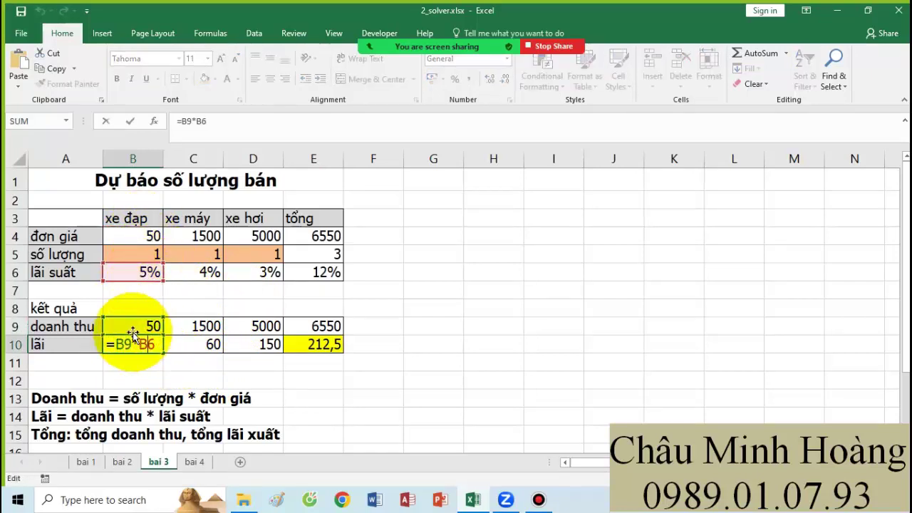
{"action": "left_click", "coordinate": [314, 344]}
{"action": "double_click", "coordinate": [313, 344]}
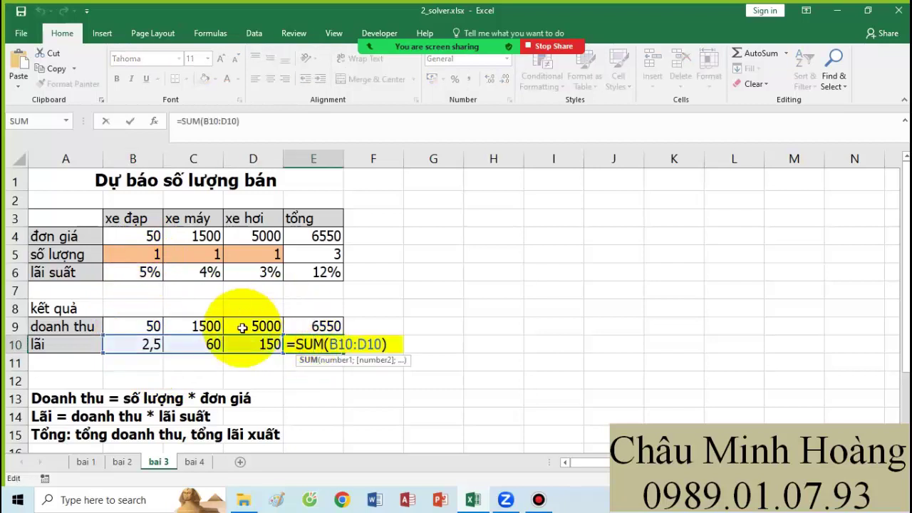
{"action": "key", "text": "Return"}
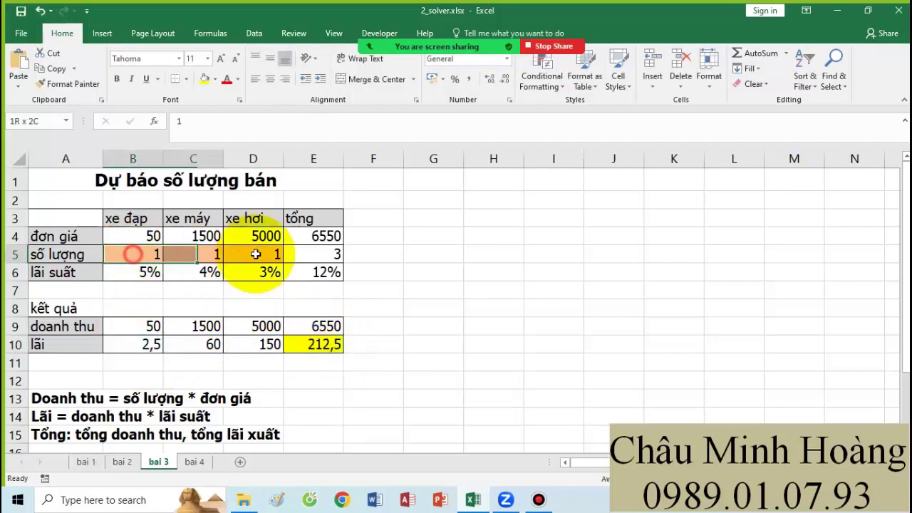
Compare the conditions in rows 18 to 20 with the quantity cells B5:D5 and the target cell E10
{"action": "left_click", "coordinate": [312, 342]}
{"action": "scroll", "coordinate": [302, 341], "scroll_direction": "down", "scroll_amount": 3}
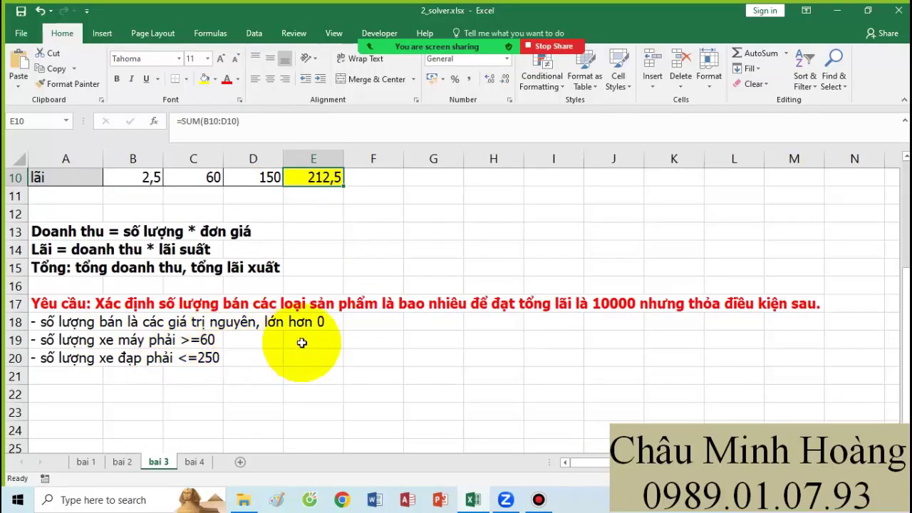
{"action": "scroll", "coordinate": [301, 342], "scroll_direction": "up", "scroll_amount": 3}
{"action": "left_click_drag", "start_coordinate": [136, 254], "coordinate": [250, 255]}
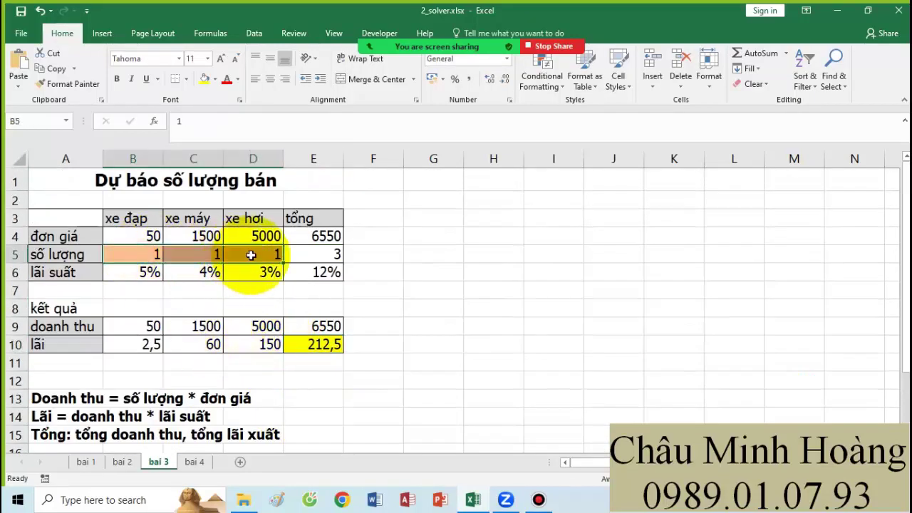
{"action": "scroll", "coordinate": [250, 254], "scroll_direction": "down", "scroll_amount": 3}
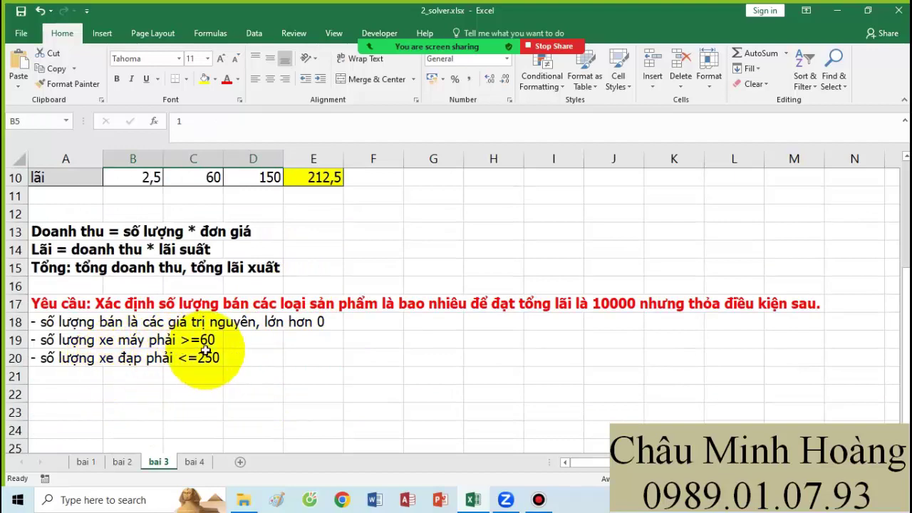
{"action": "scroll", "coordinate": [224, 350], "scroll_direction": "up", "scroll_amount": 3}
{"action": "left_click", "coordinate": [193, 254]}
{"action": "scroll", "coordinate": [241, 307], "scroll_direction": "down", "scroll_amount": 3}
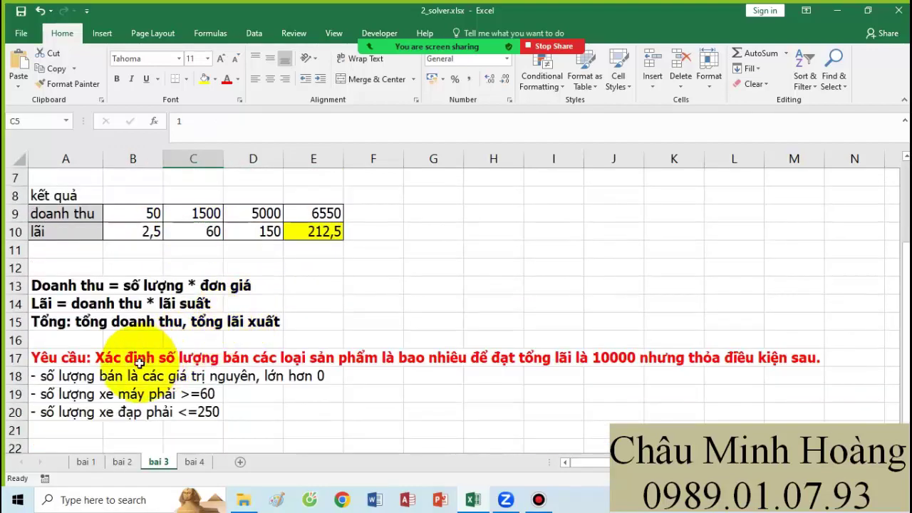
{"action": "scroll", "coordinate": [224, 406], "scroll_direction": "up", "scroll_amount": 1}
{"action": "scroll", "coordinate": [220, 392], "scroll_direction": "down", "scroll_amount": 2}
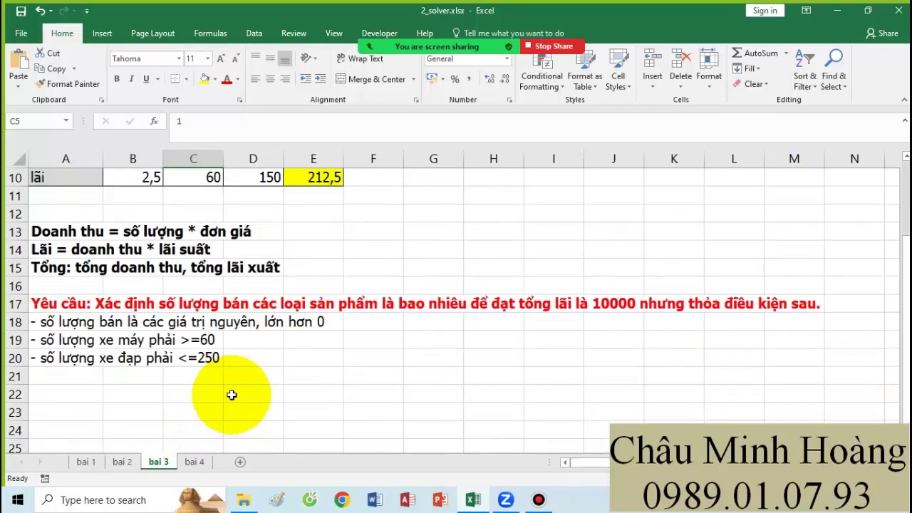
{"action": "scroll", "coordinate": [299, 352], "scroll_direction": "up", "scroll_amount": 3}
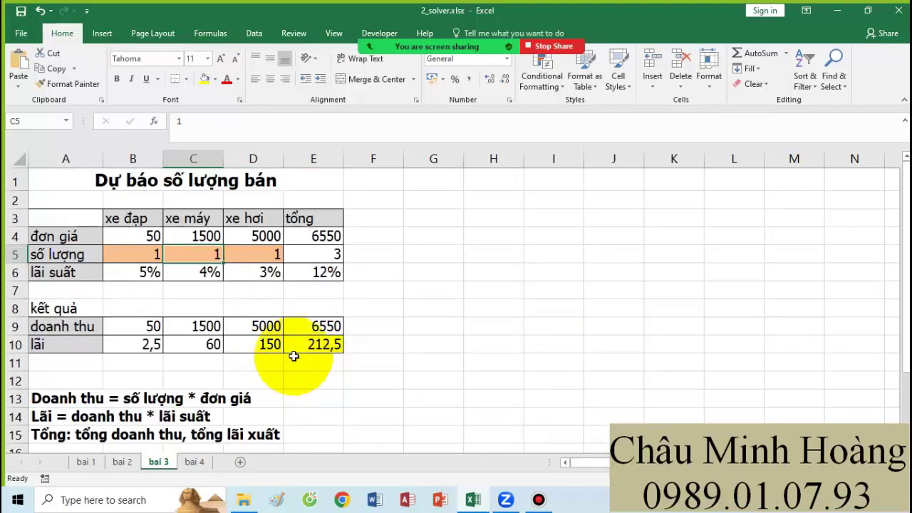
Open Solver and reset all of its existing parameters
{"action": "left_click", "coordinate": [254, 34]}
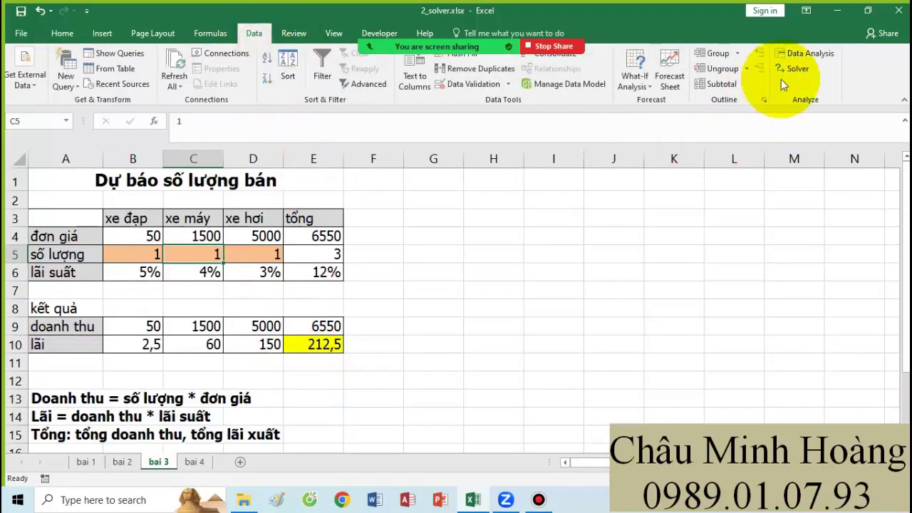
{"action": "left_click", "coordinate": [807, 70]}
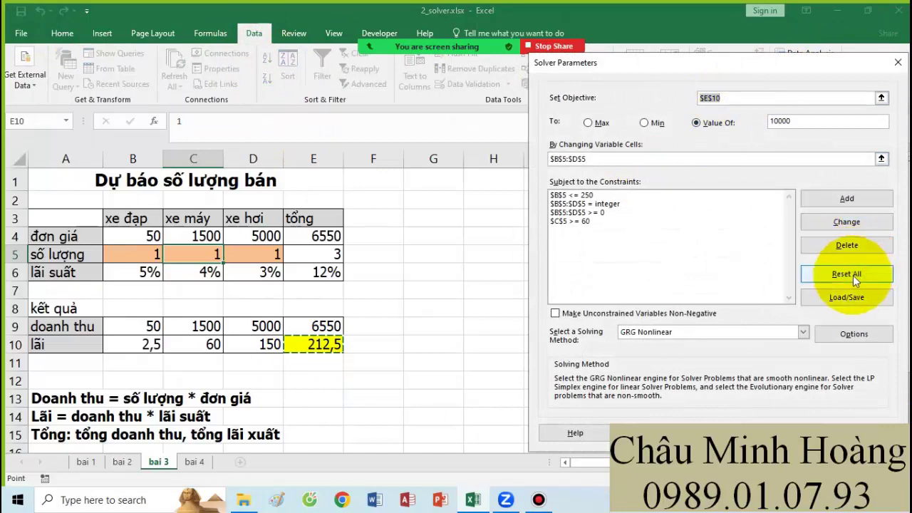
{"action": "left_click", "coordinate": [848, 274]}
{"action": "left_click", "coordinate": [478, 296]}
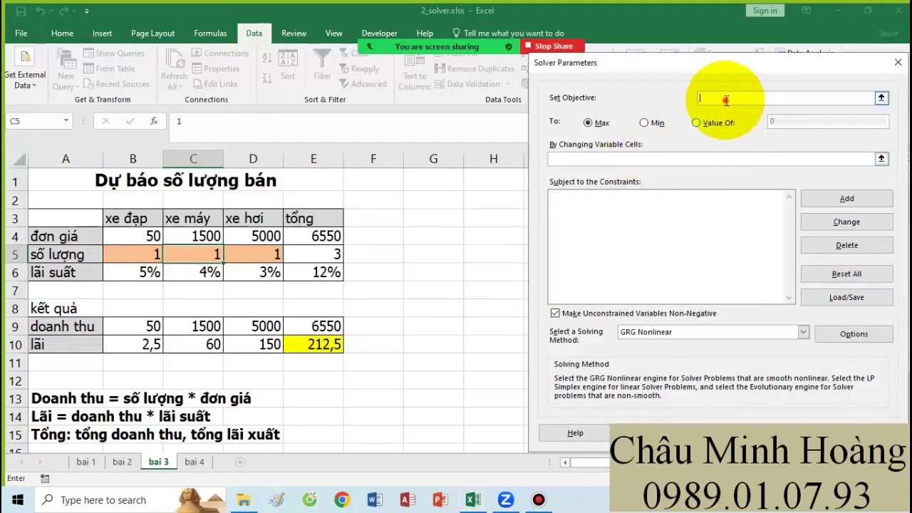
Set the Solver objective to E10 with a target value of 1000, changing the variable cells B5:D5
{"action": "left_click", "coordinate": [326, 343]}
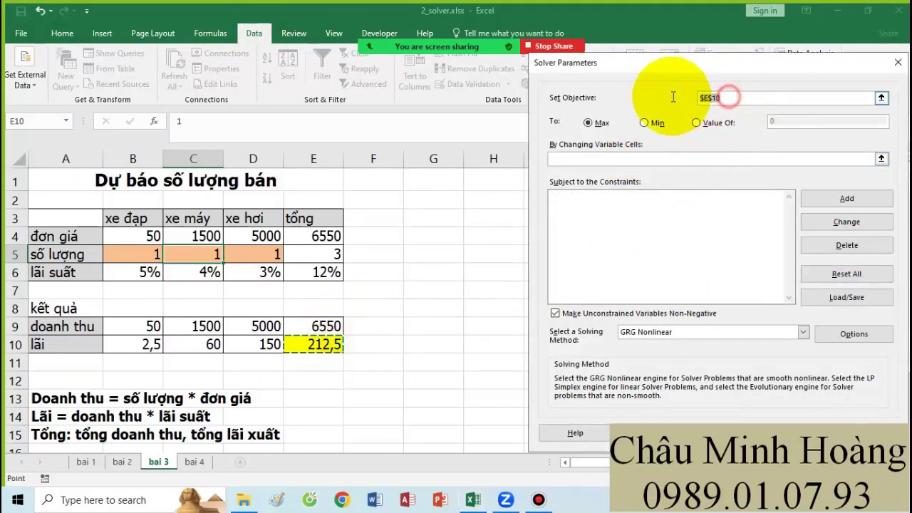
{"action": "left_click", "coordinate": [714, 123]}
{"action": "double_click", "coordinate": [769, 122]}
{"action": "type", "text": "1000"}
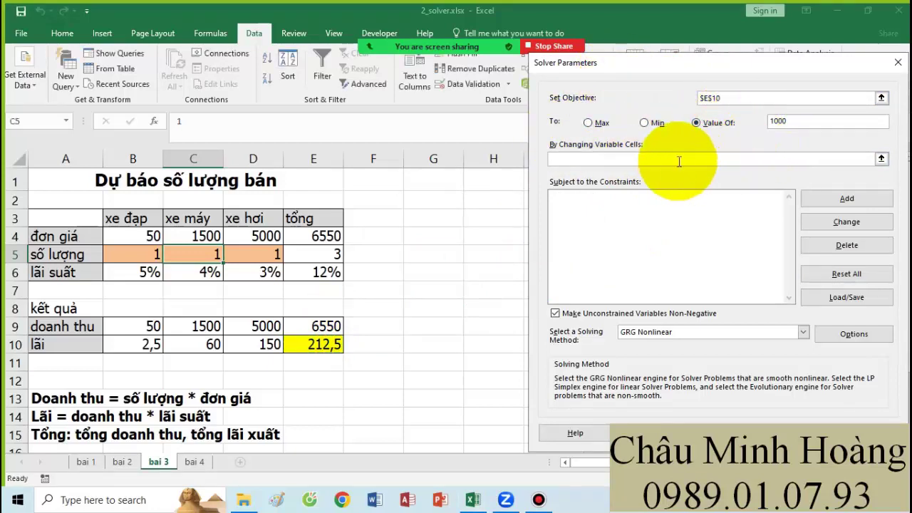
{"action": "left_click", "coordinate": [652, 158]}
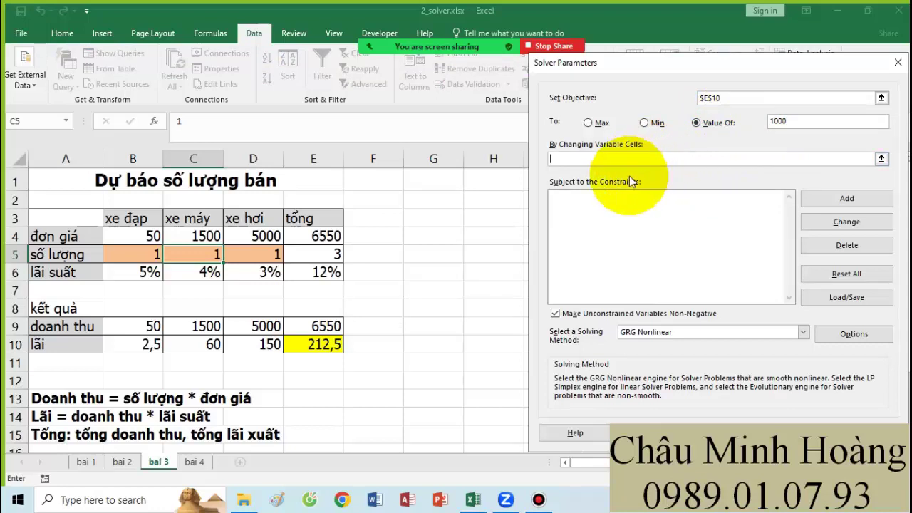
{"action": "left_click_drag", "start_coordinate": [133, 248], "coordinate": [249, 255]}
Add a Solver constraint requiring the quantities in B5:D5 to be integers
{"action": "left_click", "coordinate": [846, 198]}
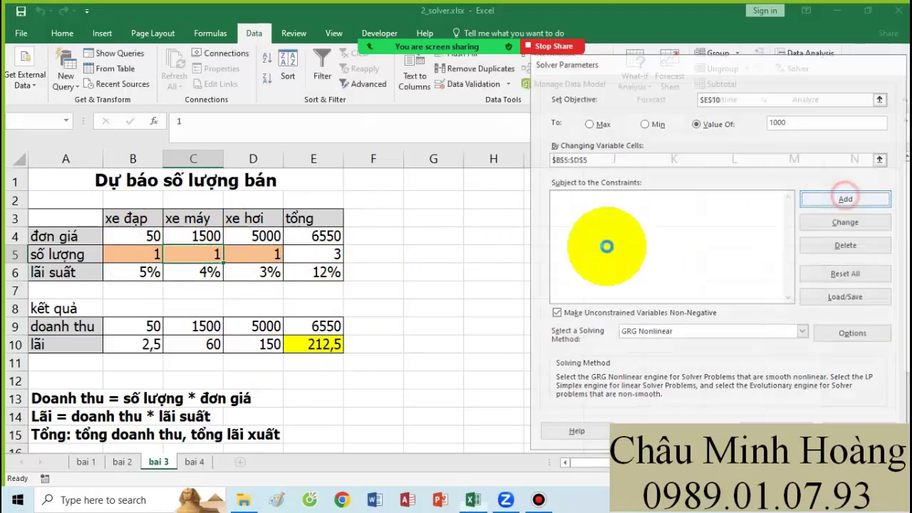
{"action": "left_click_drag", "start_coordinate": [153, 254], "coordinate": [250, 255]}
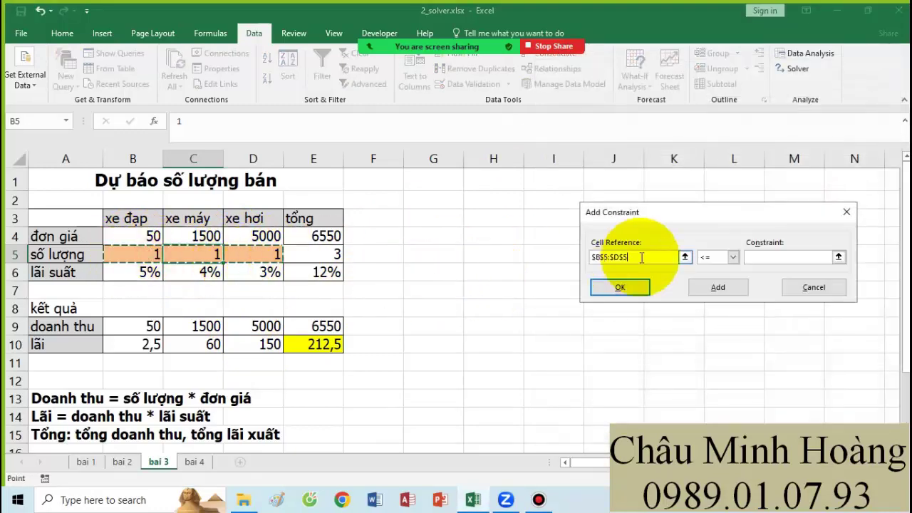
{"action": "left_click", "coordinate": [732, 257]}
{"action": "left_click", "coordinate": [708, 295]}
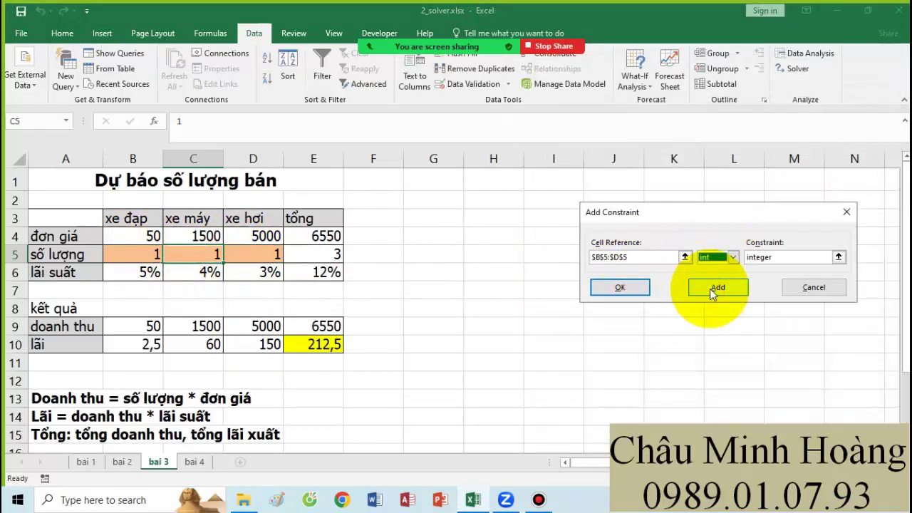
{"action": "left_click", "coordinate": [709, 290]}
Add a Solver constraint requiring the quantities in B5:D5 to be >= 1
{"action": "left_click_drag", "start_coordinate": [116, 254], "coordinate": [253, 254]}
{"action": "left_click", "coordinate": [732, 258]}
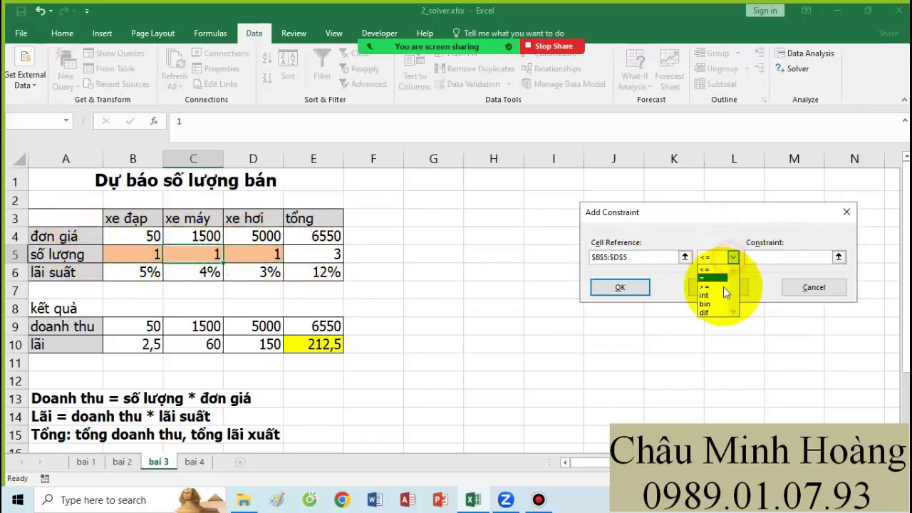
{"action": "left_click", "coordinate": [712, 286]}
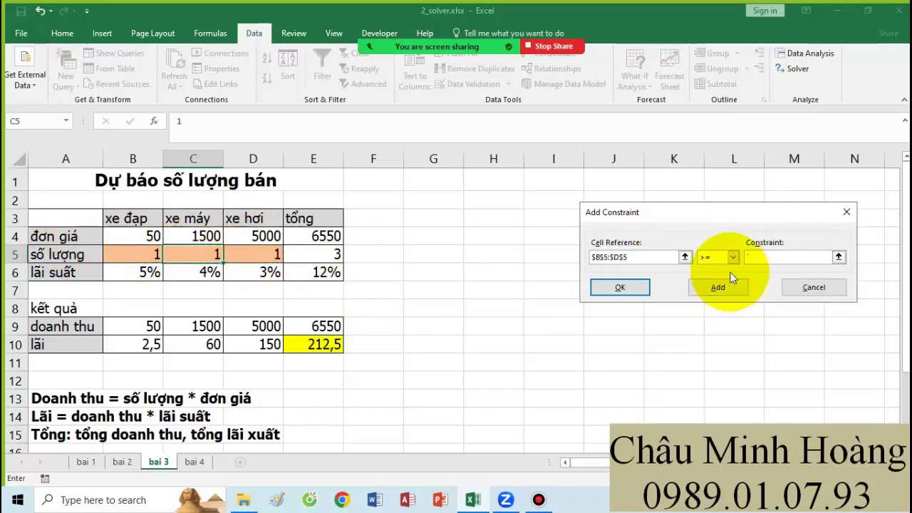
{"action": "left_click", "coordinate": [718, 286]}
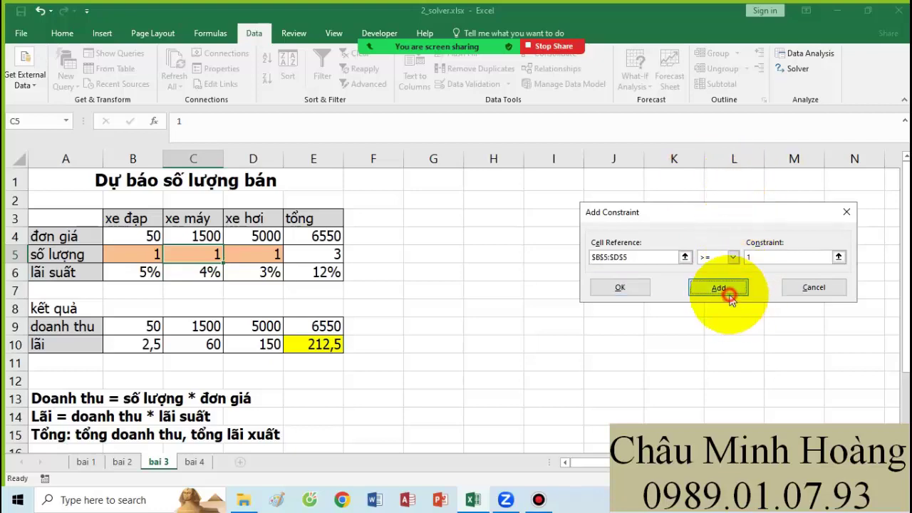
Add a Solver constraint requiring the xe máy quantity in C5 to be >= 60
{"action": "scroll", "coordinate": [353, 357], "scroll_direction": "down", "scroll_amount": 4}
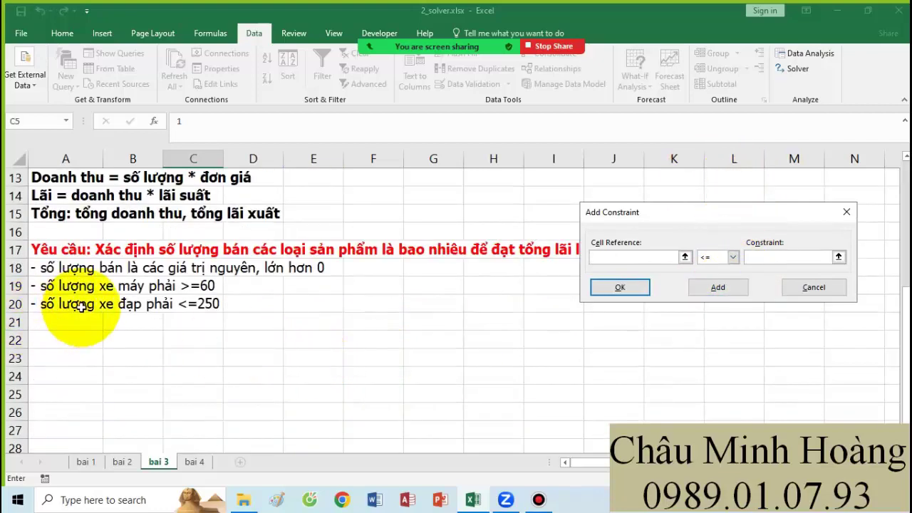
{"action": "scroll", "coordinate": [242, 327], "scroll_direction": "up", "scroll_amount": 4}
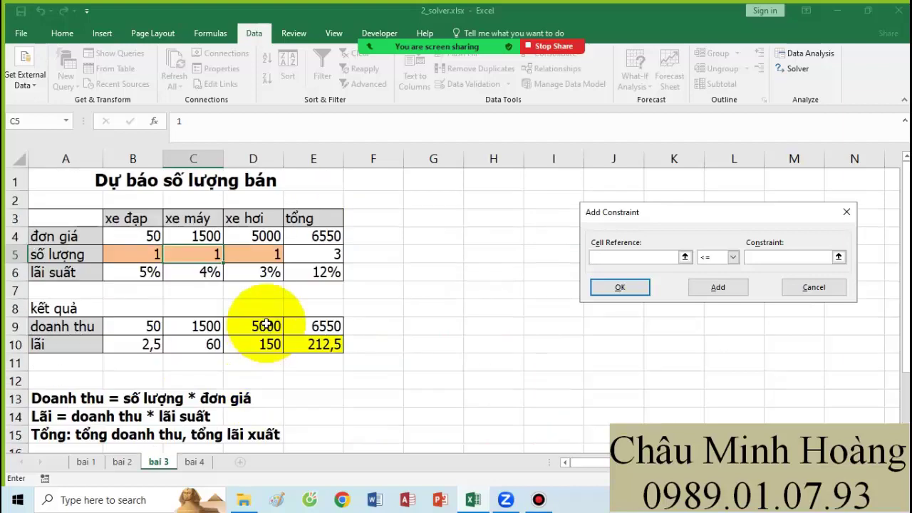
{"action": "left_click", "coordinate": [207, 255]}
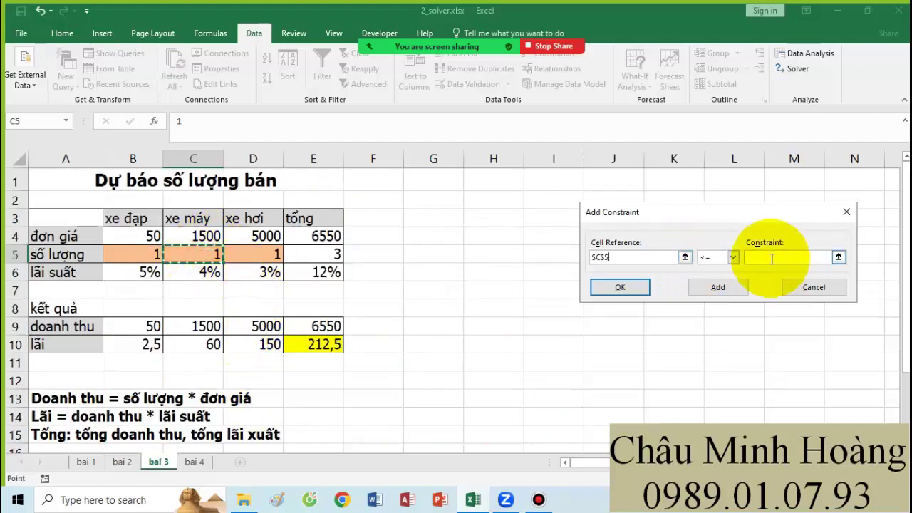
{"action": "left_click", "coordinate": [735, 257]}
{"action": "left_click", "coordinate": [709, 292]}
{"action": "left_click", "coordinate": [757, 257]}
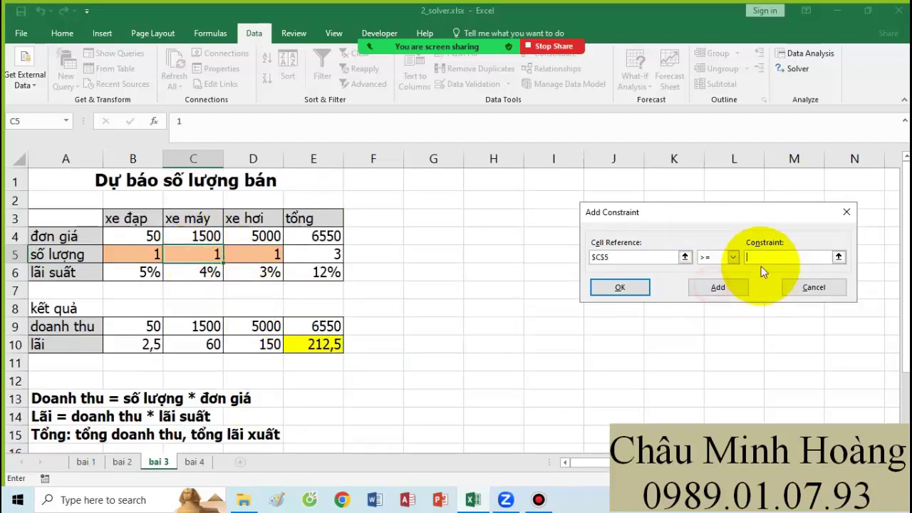
{"action": "type", "text": "60"}
{"action": "left_click", "coordinate": [717, 287]}
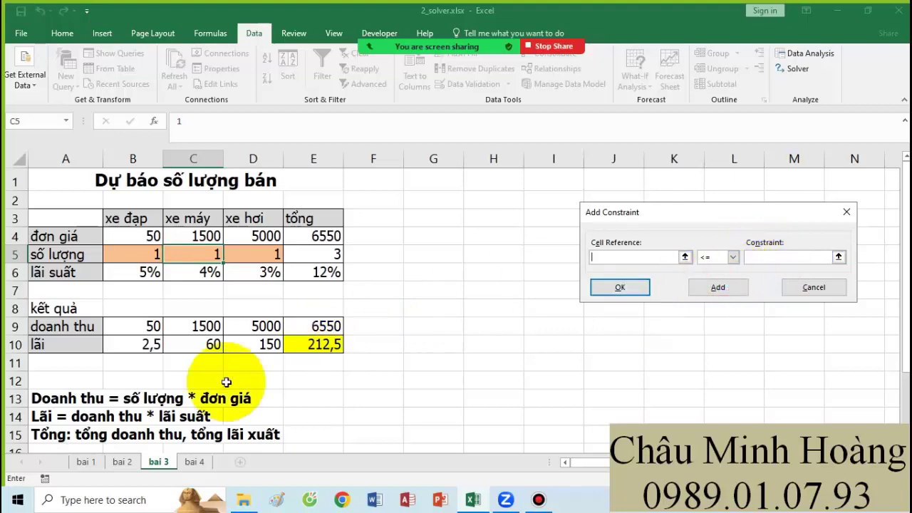
Add a Solver constraint requiring the xe đạp quantity in B5 to be <= 250 and finish the constraint list
{"action": "scroll", "coordinate": [185, 381], "scroll_direction": "down", "scroll_amount": 3}
{"action": "scroll", "coordinate": [360, 349], "scroll_direction": "up", "scroll_amount": 3}
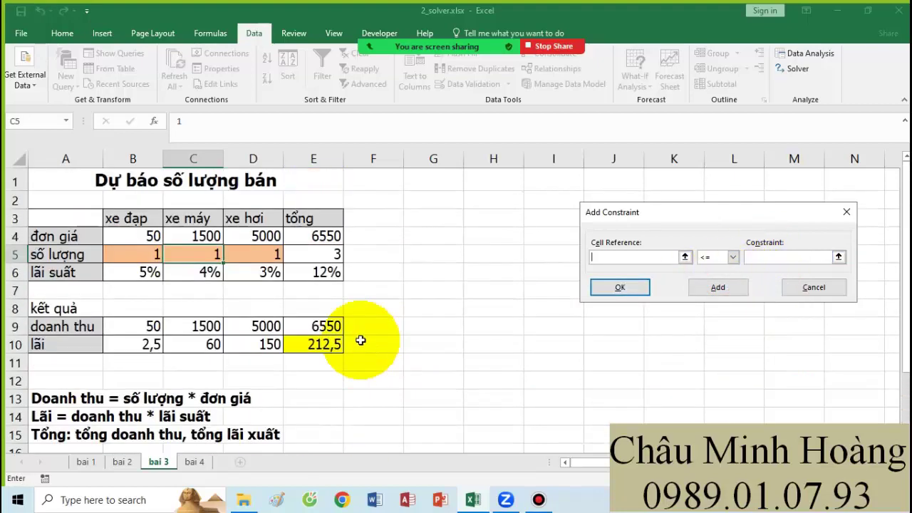
{"action": "left_click", "coordinate": [755, 257]}
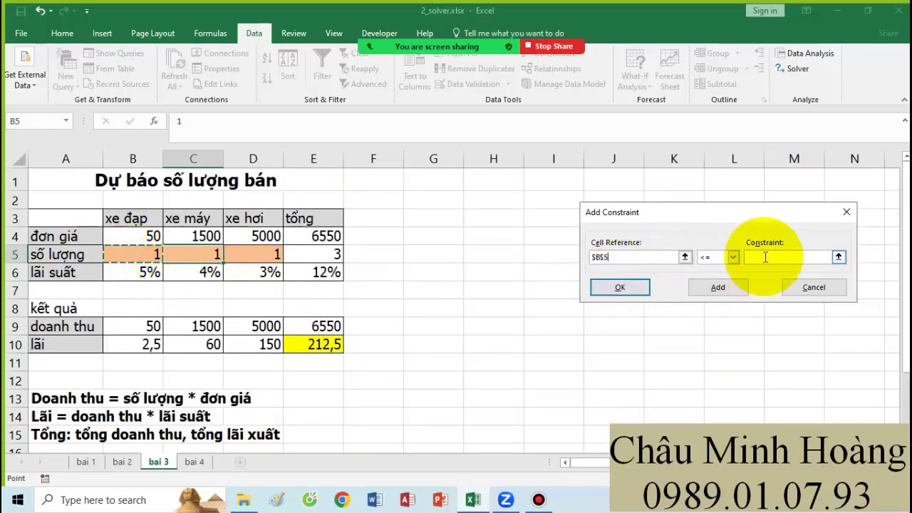
{"action": "type", "text": "250"}
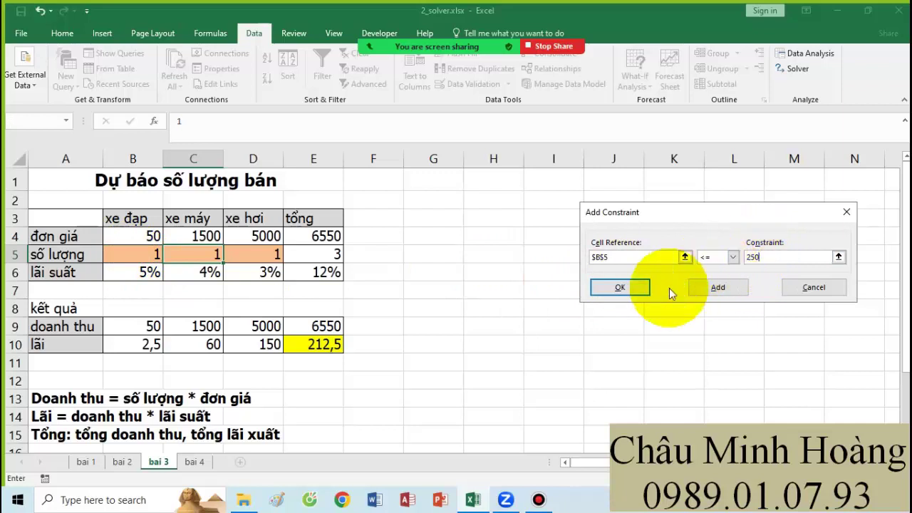
{"action": "left_click", "coordinate": [621, 289]}
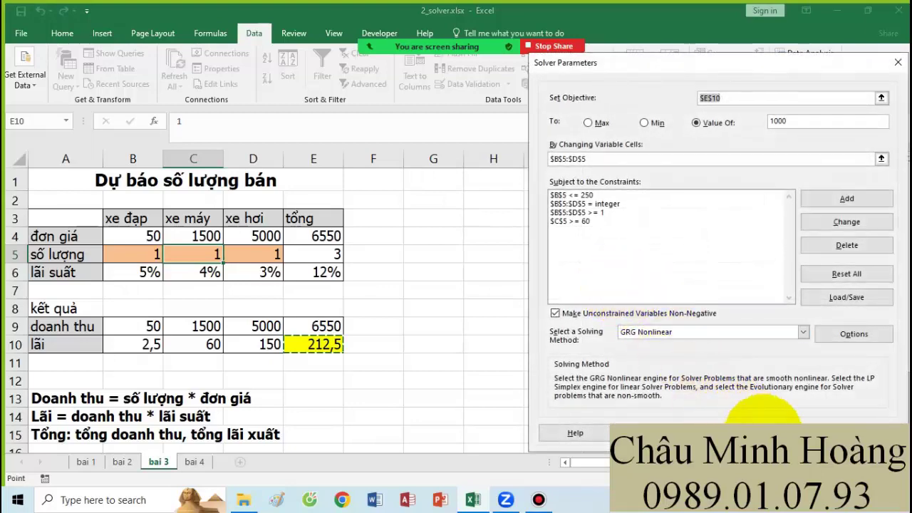
Run Solver, keep its solution, and reread the total profit required in row 17
{"action": "left_click", "coordinate": [783, 413]}
{"action": "left_click", "coordinate": [301, 276]}
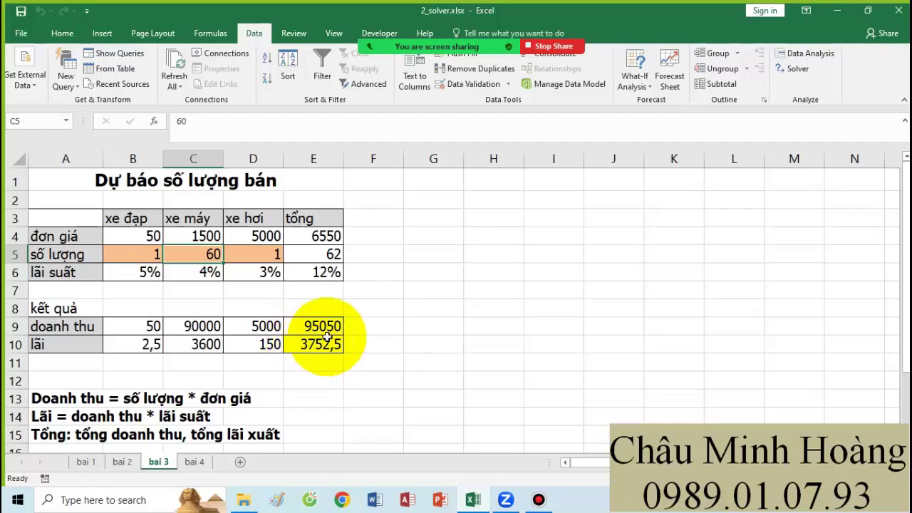
{"action": "scroll", "coordinate": [321, 340], "scroll_direction": "down", "scroll_amount": 2}
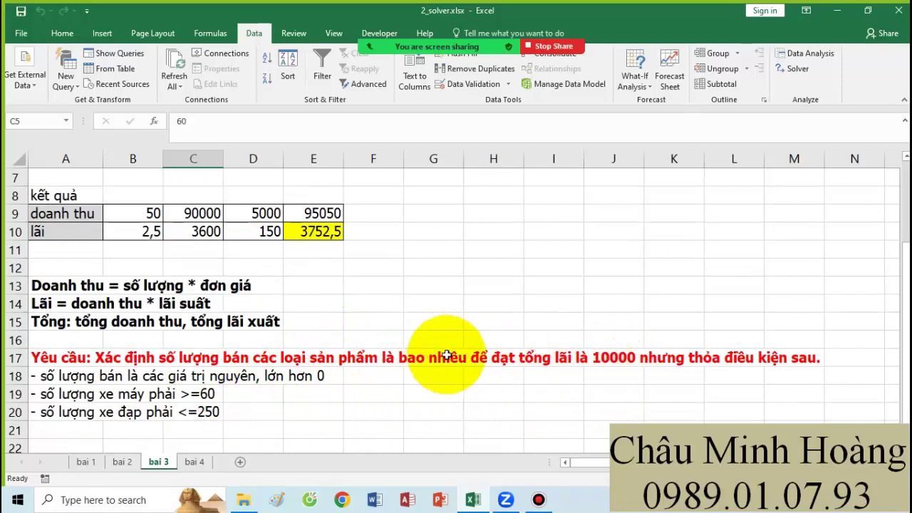
{"action": "scroll", "coordinate": [570, 371], "scroll_direction": "up", "scroll_amount": 1}
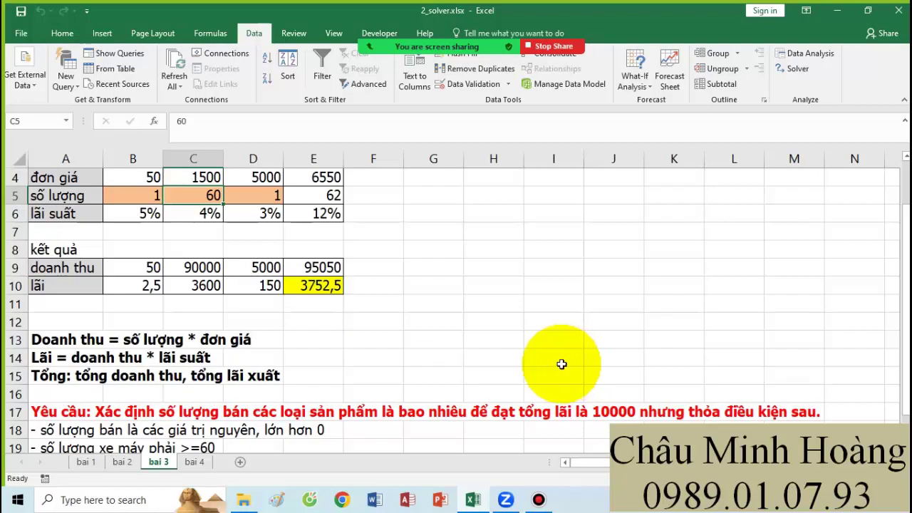
Inspect the total profit formula in E10 and the profit cells it sums
{"action": "left_click", "coordinate": [306, 289]}
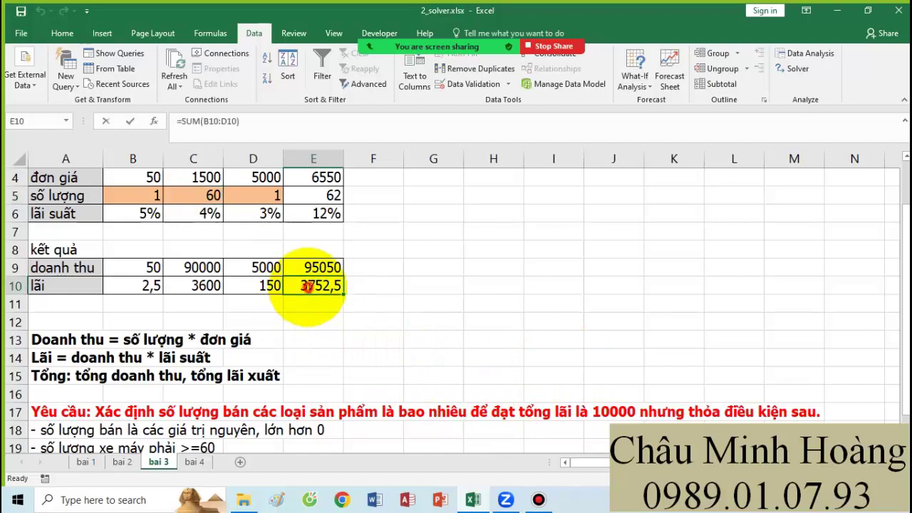
{"action": "double_click", "coordinate": [306, 288]}
{"action": "scroll", "coordinate": [325, 308], "scroll_direction": "up", "scroll_amount": 1}
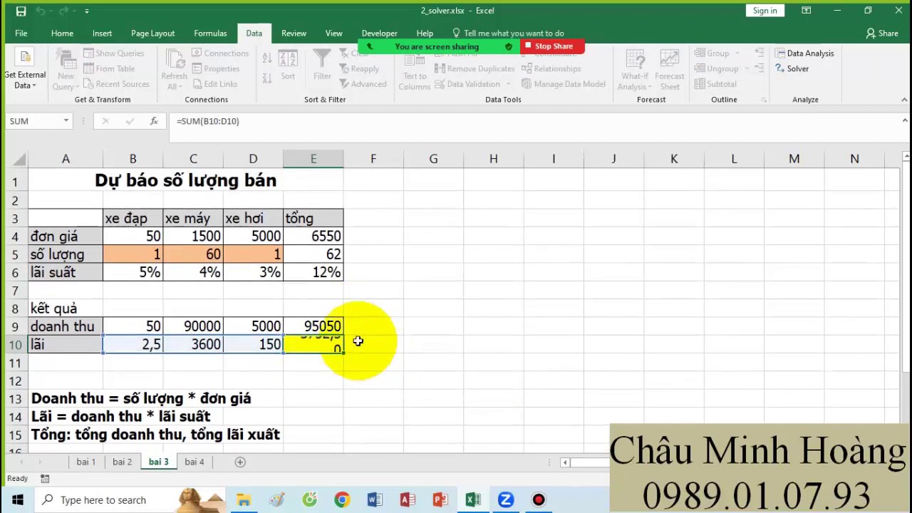
{"action": "key", "text": "Return"}
{"action": "left_click", "coordinate": [330, 350]}
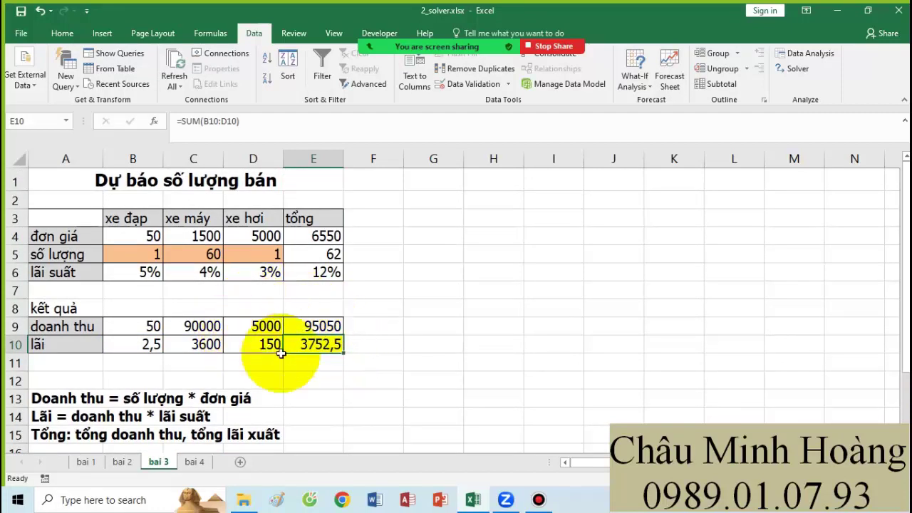
Reopen Solver, set the objective's target value to 10000, solve the model and keep the solution
{"action": "left_click", "coordinate": [776, 73]}
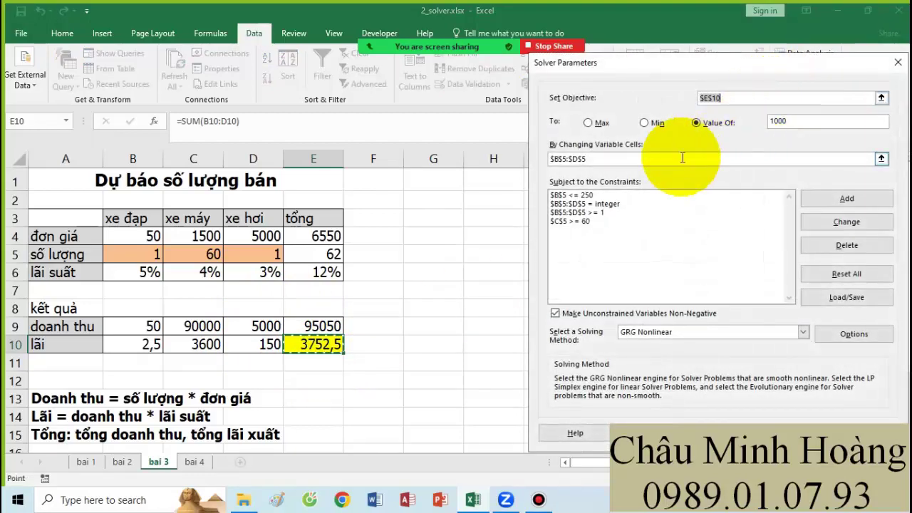
{"action": "left_click", "coordinate": [785, 123]}
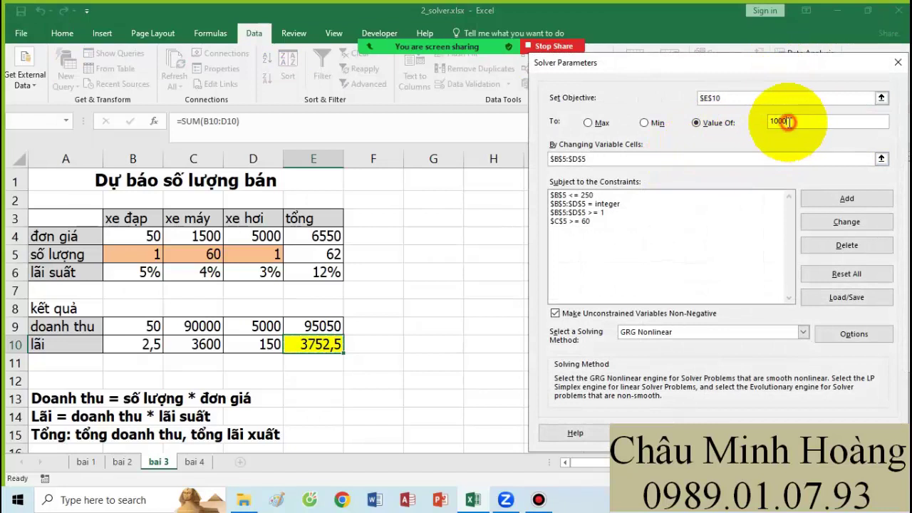
{"action": "type", "text": "0"}
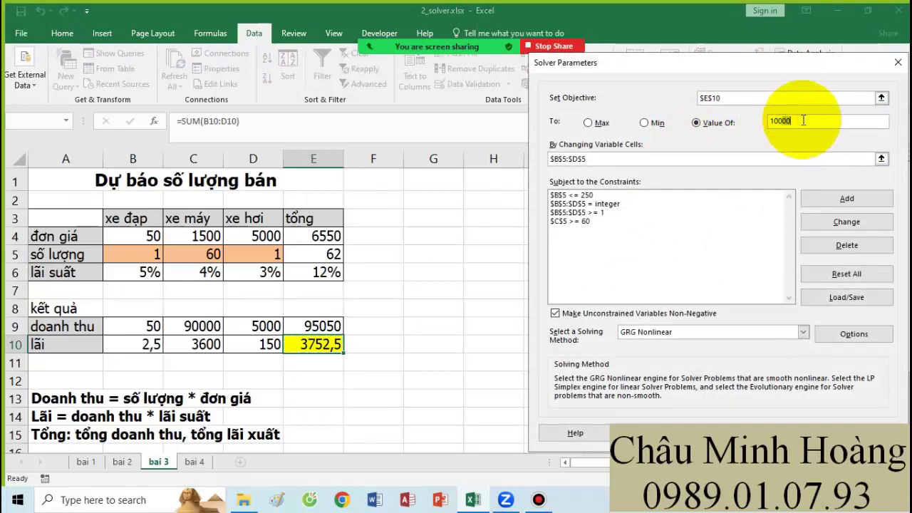
{"action": "left_click", "coordinate": [779, 415]}
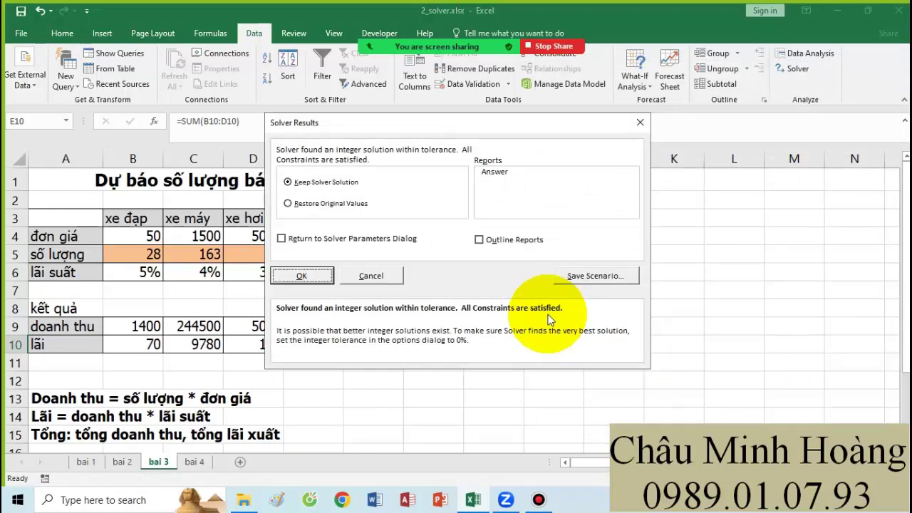
{"action": "left_click", "coordinate": [287, 274]}
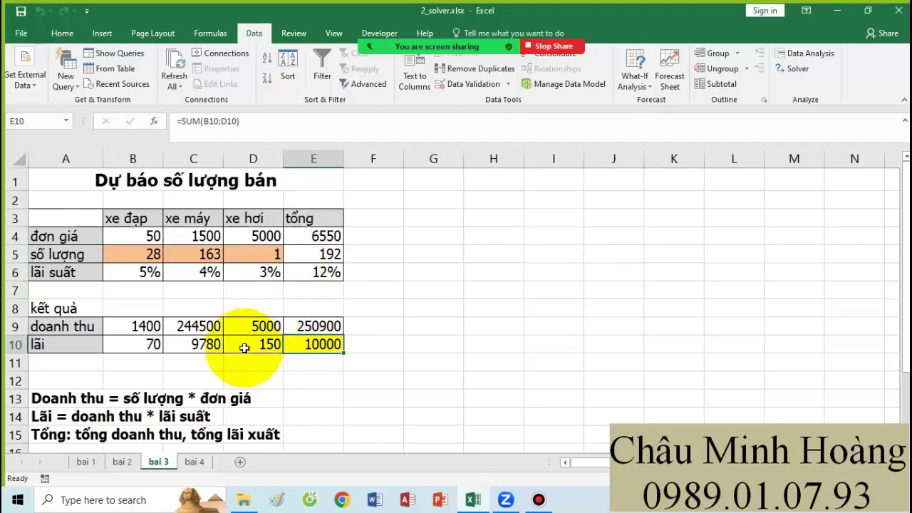
Enter the heading "kết luận" in cell H8 beside the results table
{"action": "scroll", "coordinate": [241, 341], "scroll_direction": "down", "scroll_amount": 1}
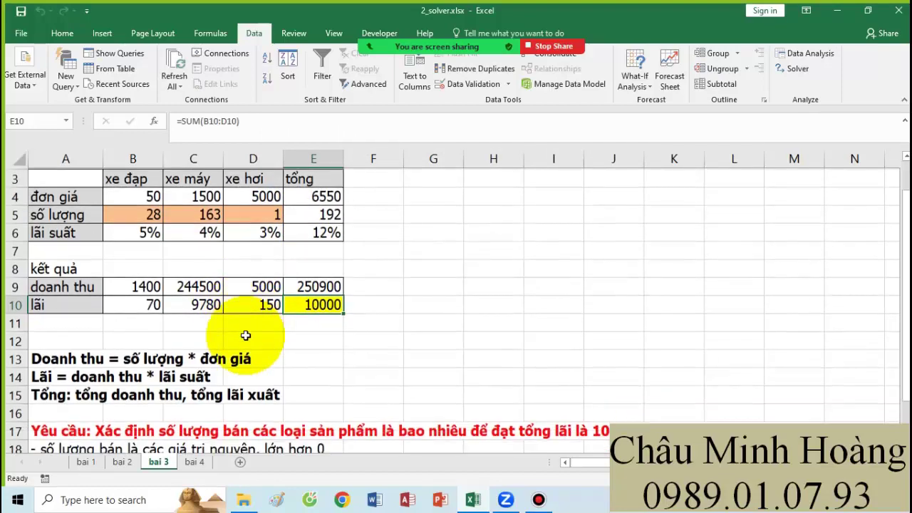
{"action": "scroll", "coordinate": [247, 331], "scroll_direction": "up", "scroll_amount": 1}
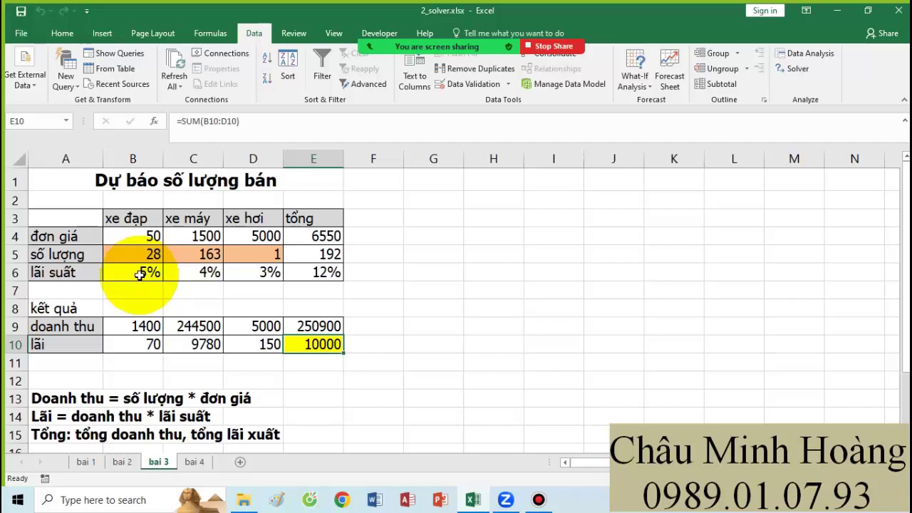
{"action": "left_click", "coordinate": [477, 304]}
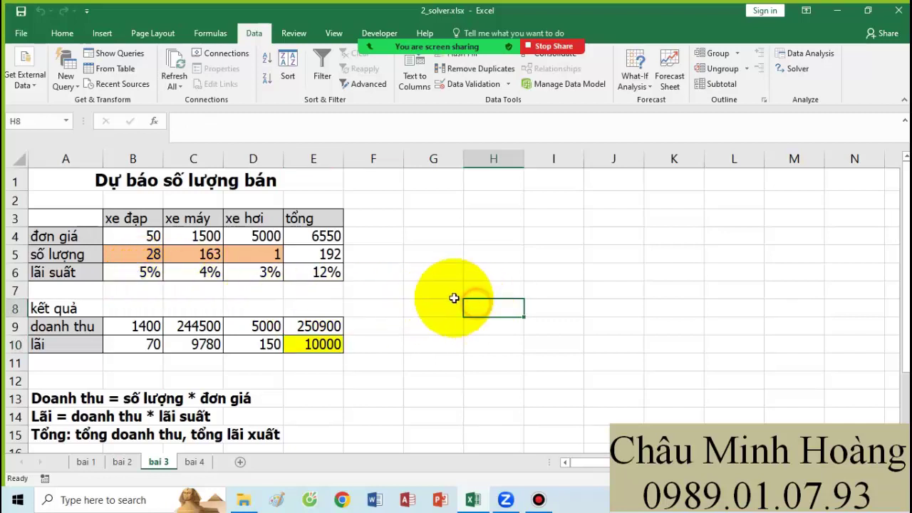
{"action": "type", "text": "ke"}
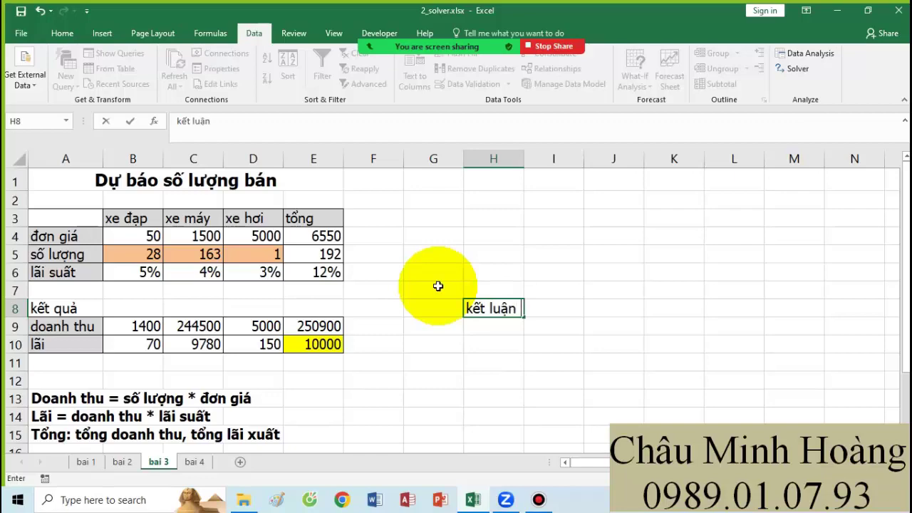
{"action": "key", "text": "Return"}
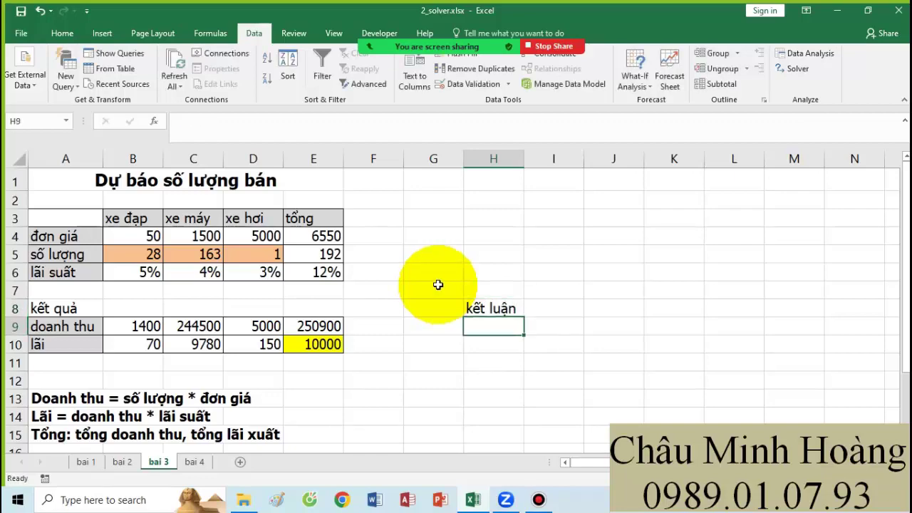
Review the solved quantities for xe đạp, xe máy and xe hơi and the total profit against the stated requirement
{"action": "scroll", "coordinate": [214, 342], "scroll_direction": "down", "scroll_amount": 3}
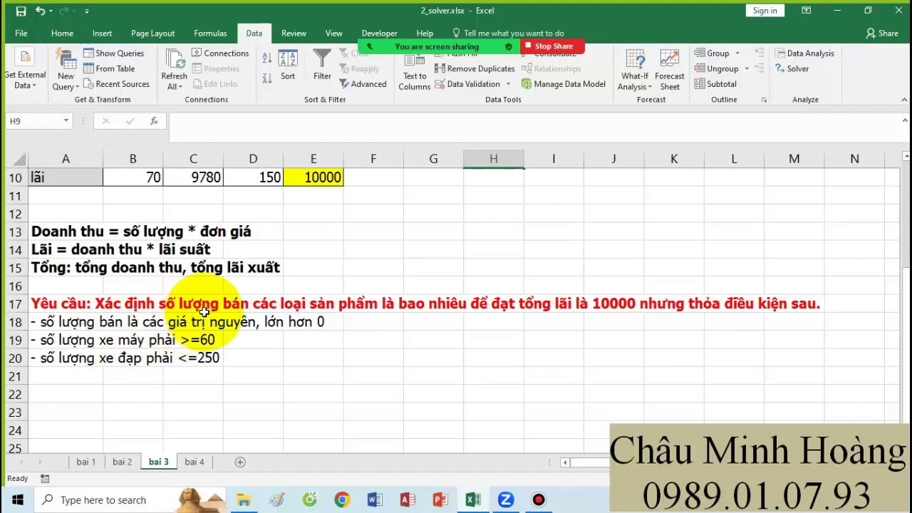
{"action": "scroll", "coordinate": [204, 312], "scroll_direction": "up", "scroll_amount": 3}
{"action": "left_click", "coordinate": [143, 255]}
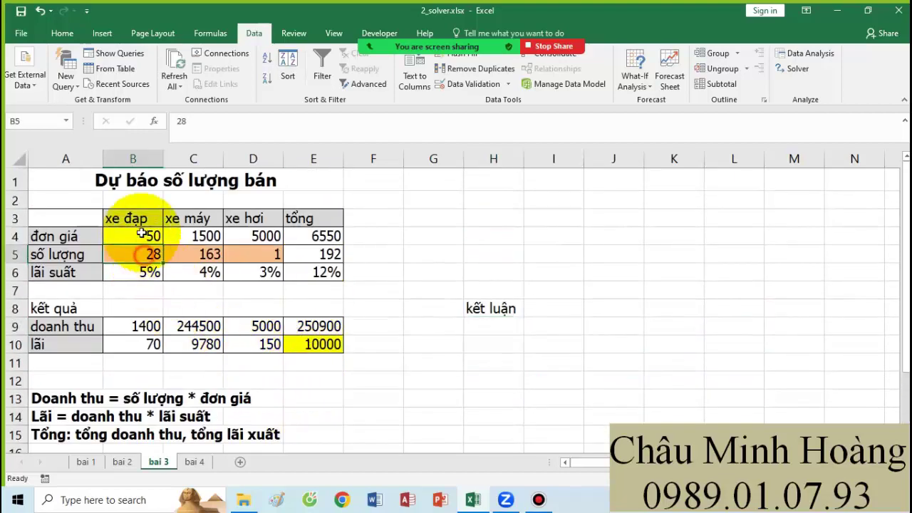
{"action": "left_click", "coordinate": [193, 218]}
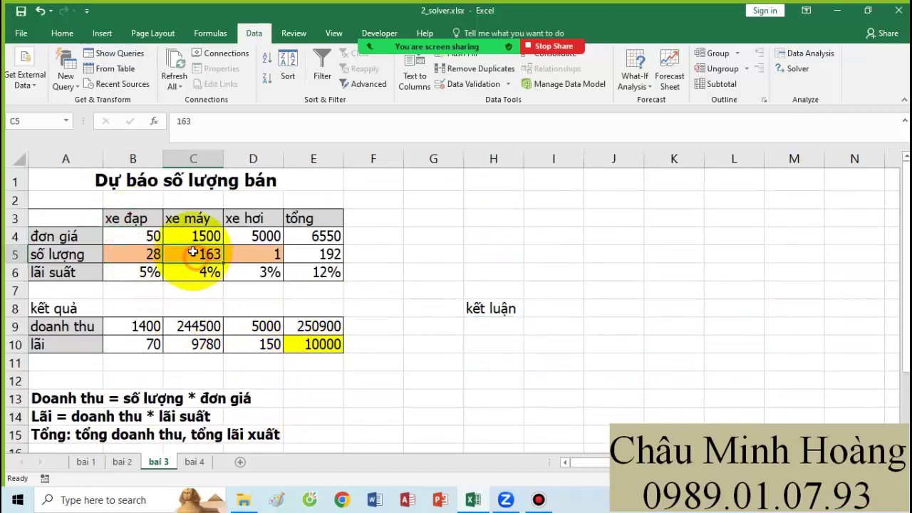
{"action": "left_click", "coordinate": [257, 220]}
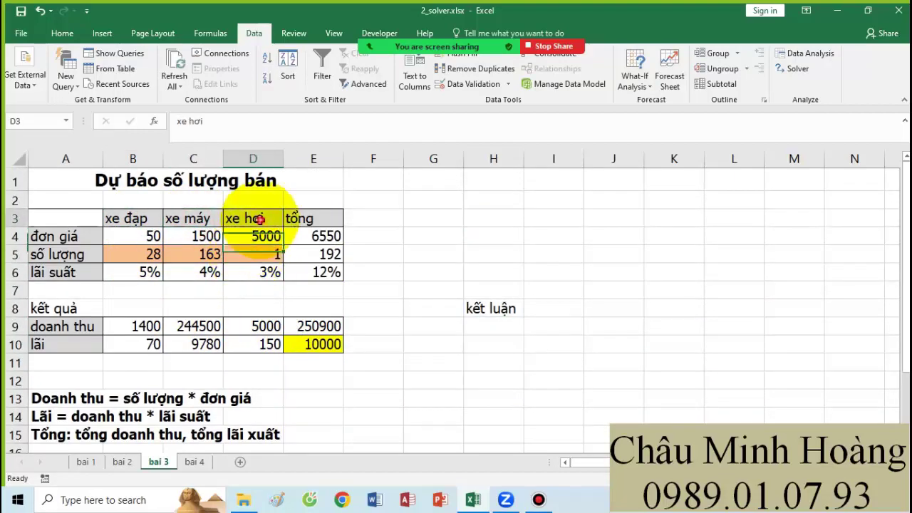
{"action": "left_click", "coordinate": [309, 347]}
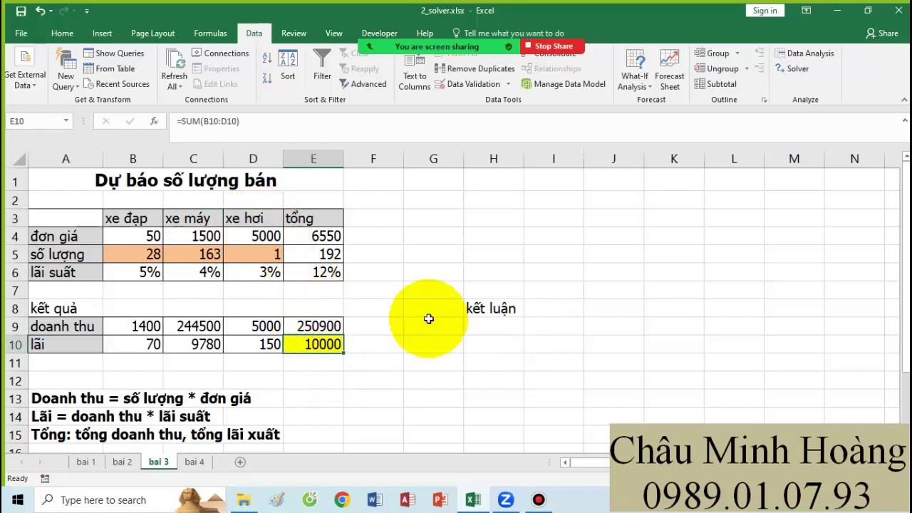
{"action": "left_click", "coordinate": [479, 310]}
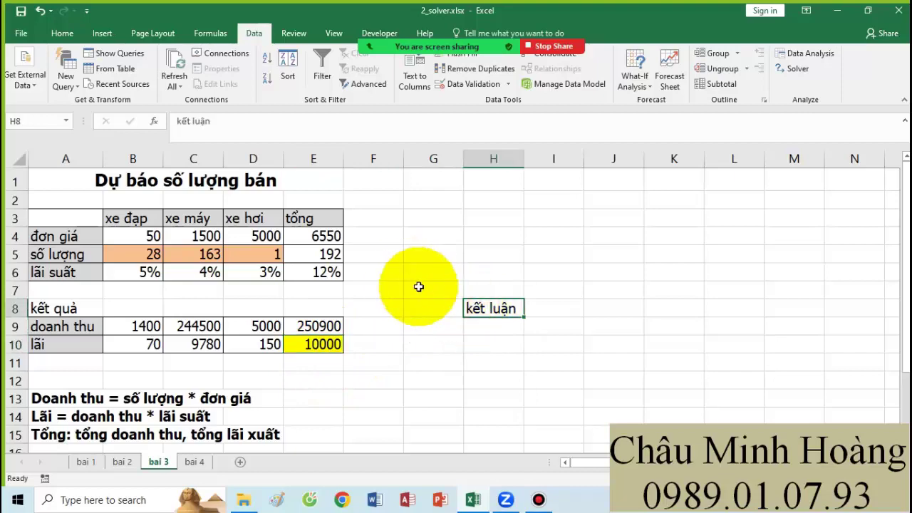
{"action": "left_click", "coordinate": [539, 500]}
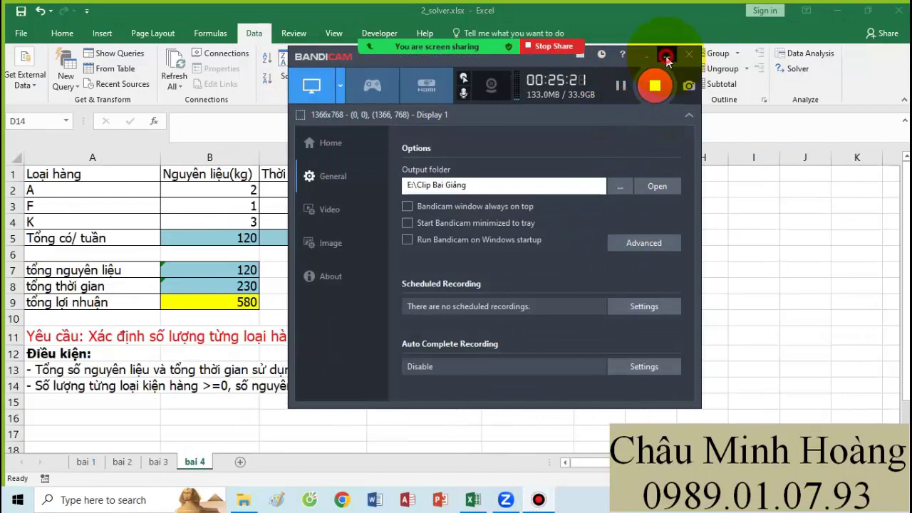
{"action": "left_click", "coordinate": [667, 60]}
Review the bai 4 requirement and item A's raw material, time, unit profit and quantity cells
{"action": "left_click", "coordinate": [526, 317]}
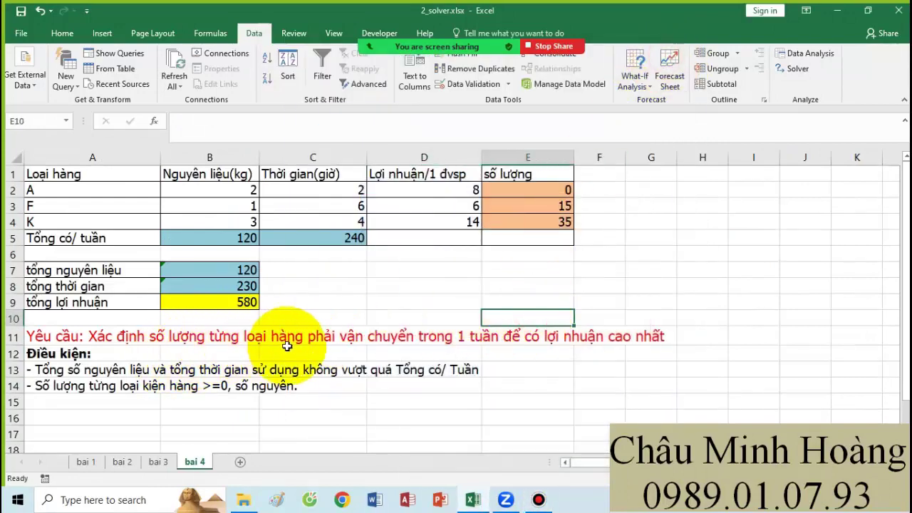
{"action": "left_click_drag", "start_coordinate": [286, 346], "coordinate": [653, 341]}
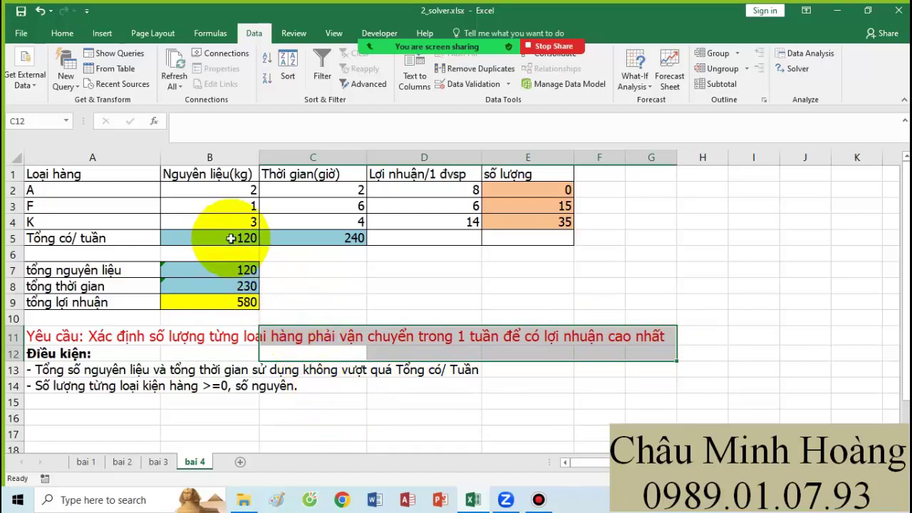
{"action": "left_click", "coordinate": [232, 188]}
{"action": "left_click", "coordinate": [303, 190]}
{"action": "left_click", "coordinate": [422, 190]}
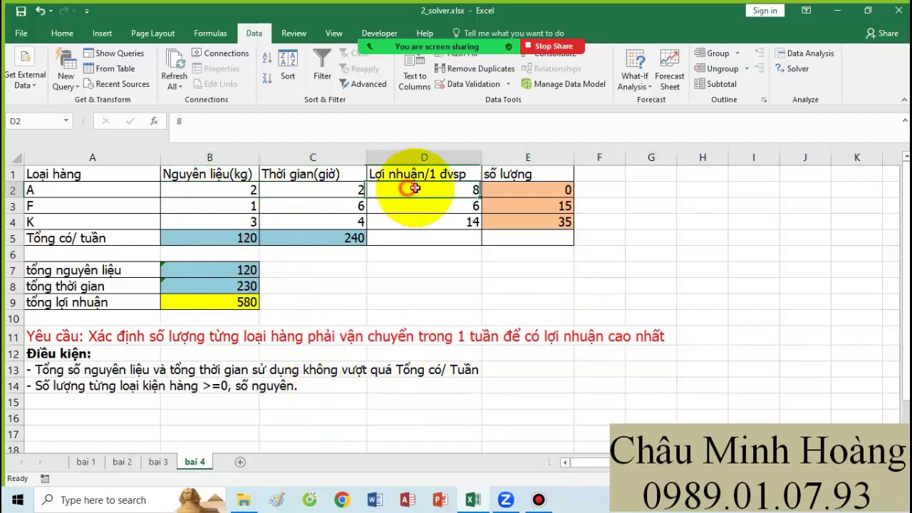
{"action": "left_click", "coordinate": [535, 188]}
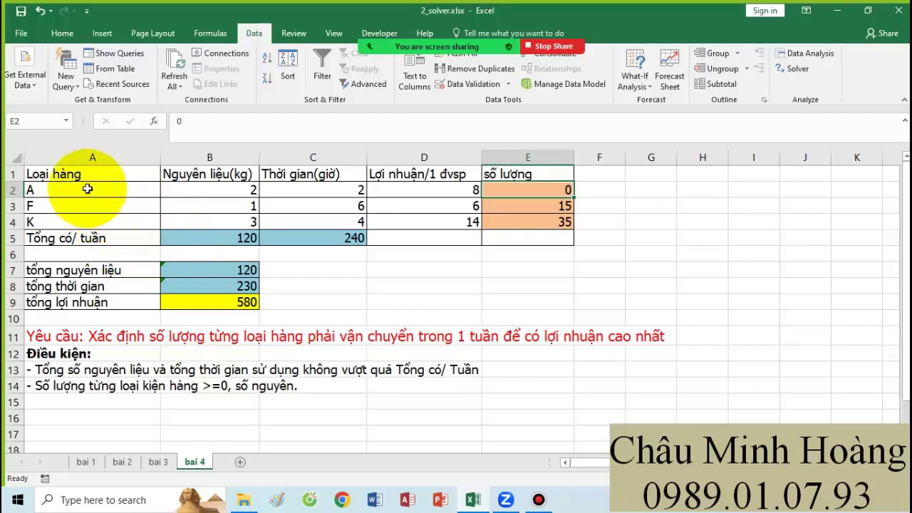
Examine the item types A, F and K with their raw material, time and profit per unit columns
{"action": "left_click_drag", "start_coordinate": [88, 187], "coordinate": [87, 217]}
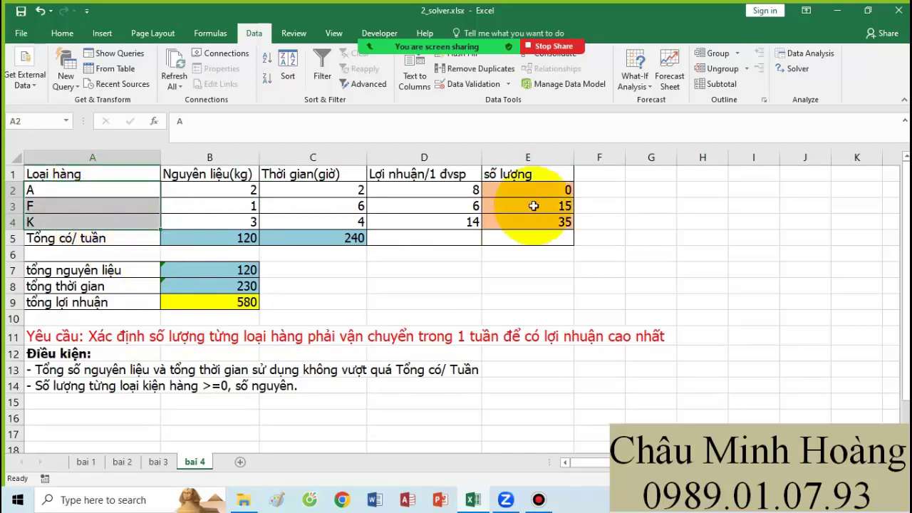
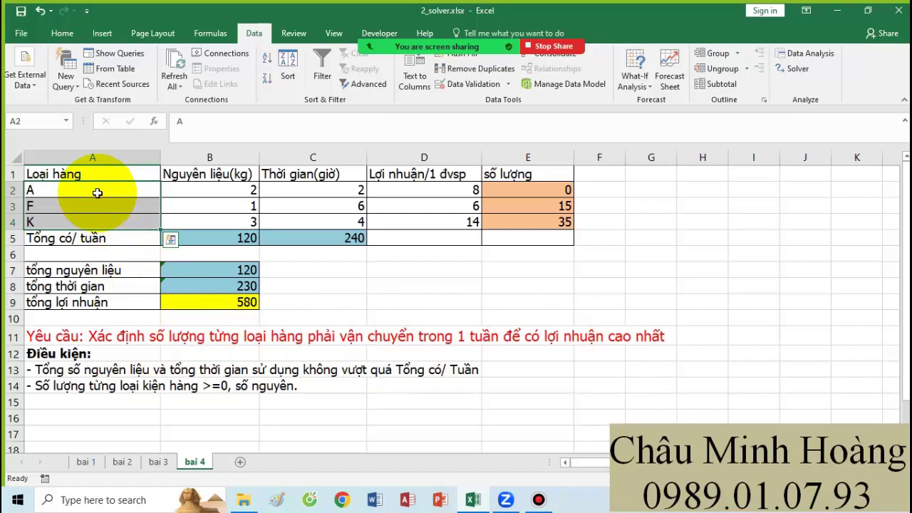
{"action": "left_click", "coordinate": [94, 222]}
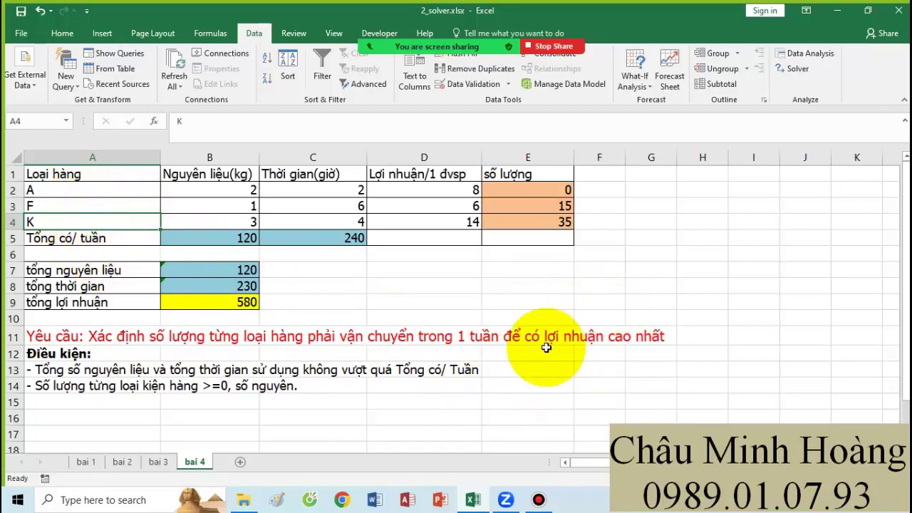
{"action": "left_click_drag", "start_coordinate": [230, 188], "coordinate": [230, 222]}
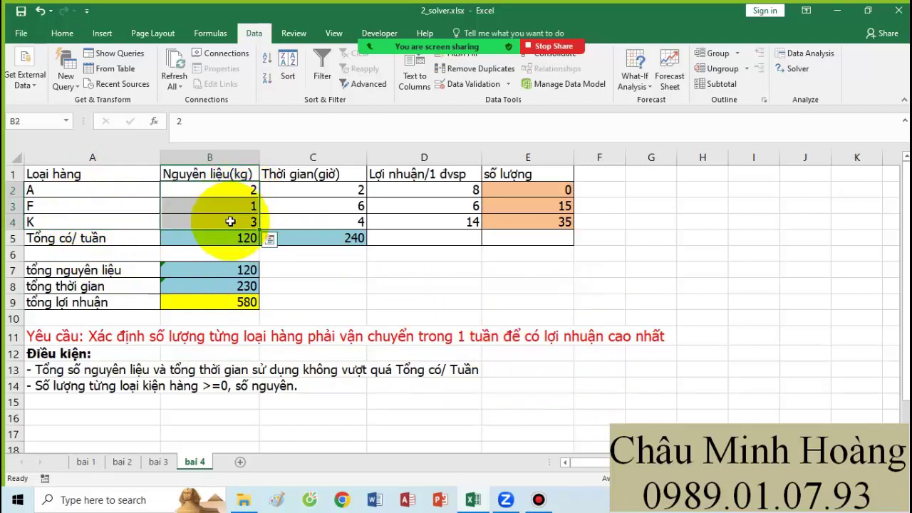
{"action": "left_click_drag", "start_coordinate": [321, 186], "coordinate": [314, 227]}
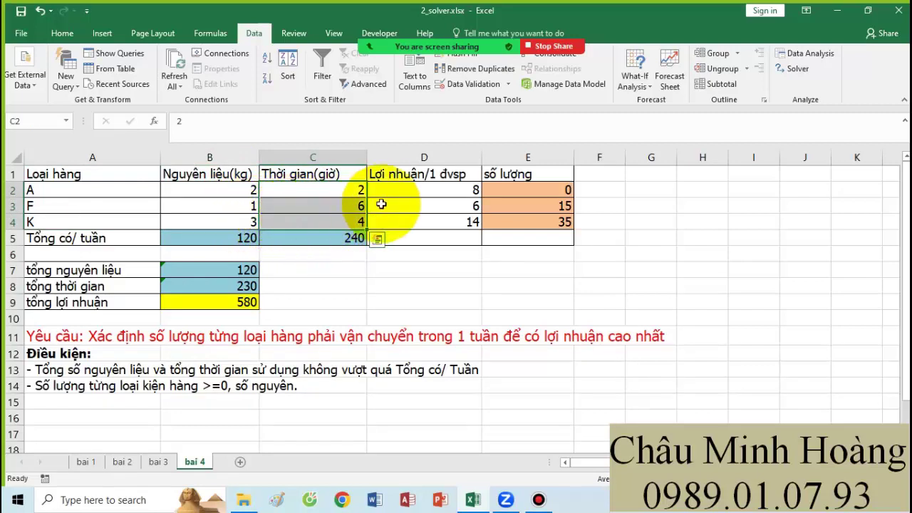
{"action": "left_click_drag", "start_coordinate": [411, 191], "coordinate": [407, 222]}
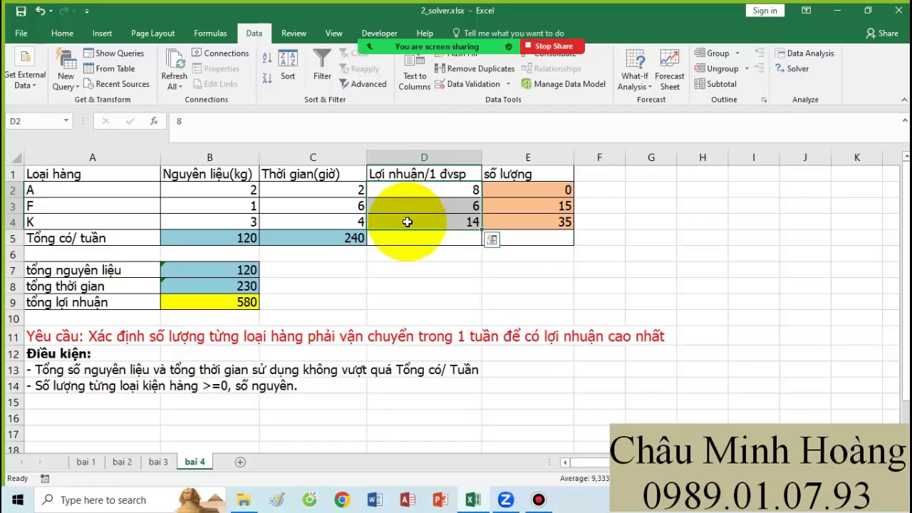
{"action": "left_click", "coordinate": [417, 193]}
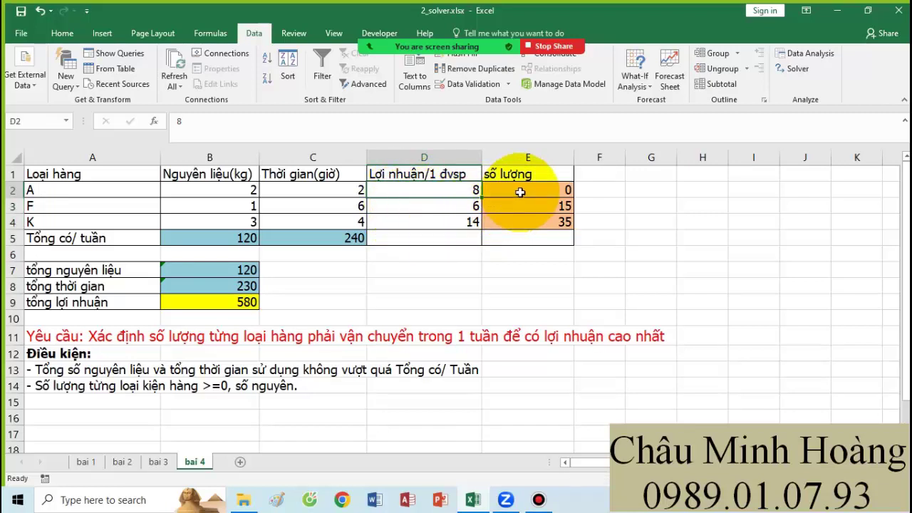
{"action": "left_click", "coordinate": [428, 258]}
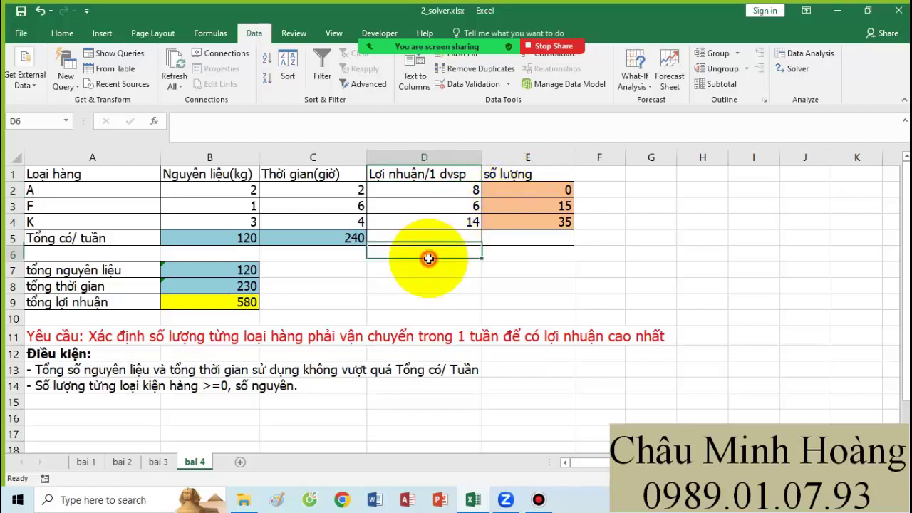
Set the quantities of items A, F and K in E2:E4 to 1 each as starting values
{"action": "left_click", "coordinate": [533, 192]}
{"action": "type", "text": "1"}
{"action": "key", "text": "Return"}
{"action": "type", "text": "1"}
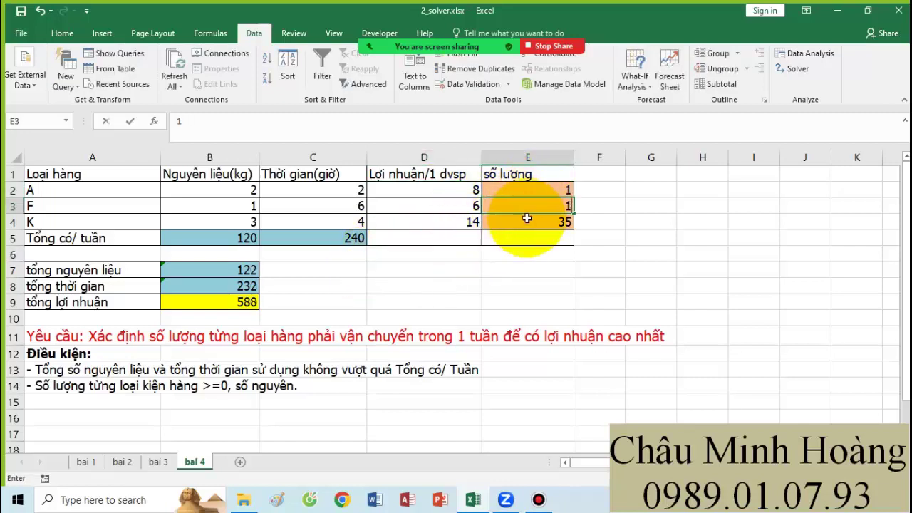
{"action": "key", "text": "Return"}
{"action": "type", "text": "1"}
{"action": "left_click", "coordinate": [530, 252]}
{"action": "left_click_drag", "start_coordinate": [538, 191], "coordinate": [563, 222]}
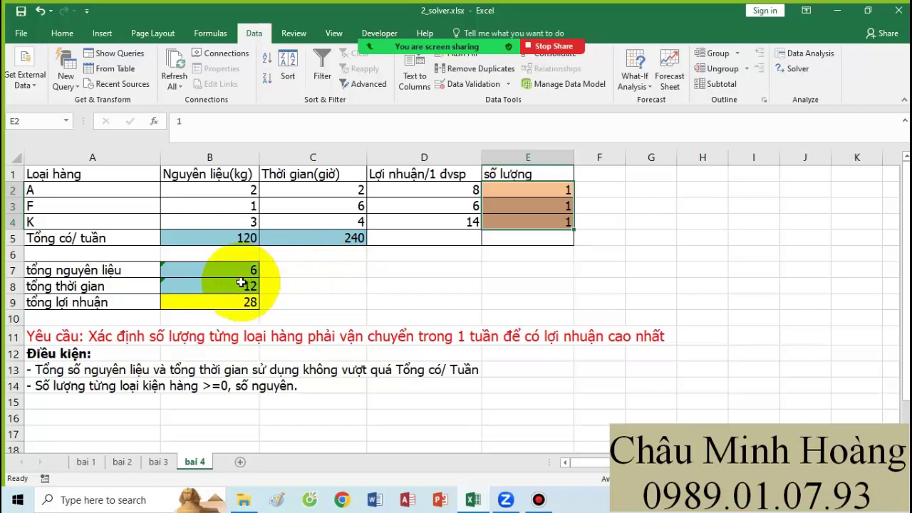
Rewrite the total profit in B9 as the array formula =SUM($D$2:$D$4*($E$2:$E$4)) with absolute references
{"action": "left_click", "coordinate": [453, 189]}
{"action": "left_click_drag", "start_coordinate": [455, 207], "coordinate": [453, 223]}
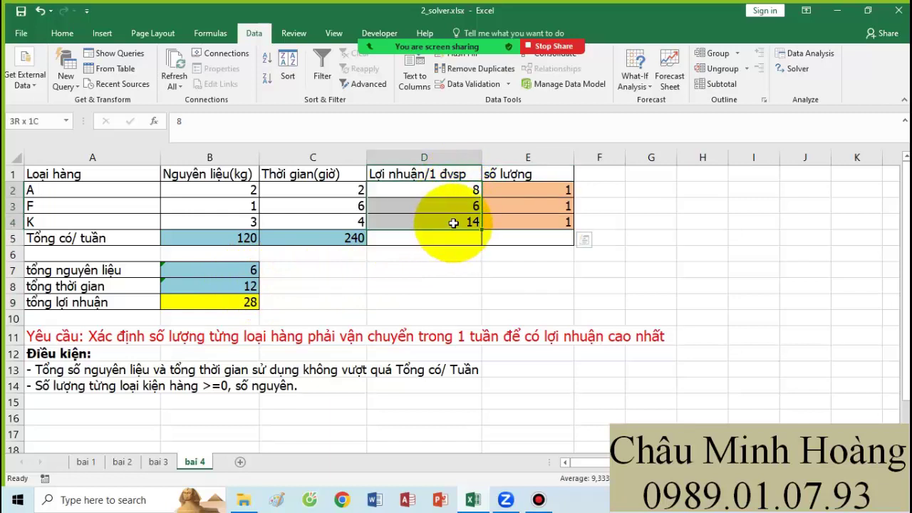
{"action": "left_click", "coordinate": [173, 300]}
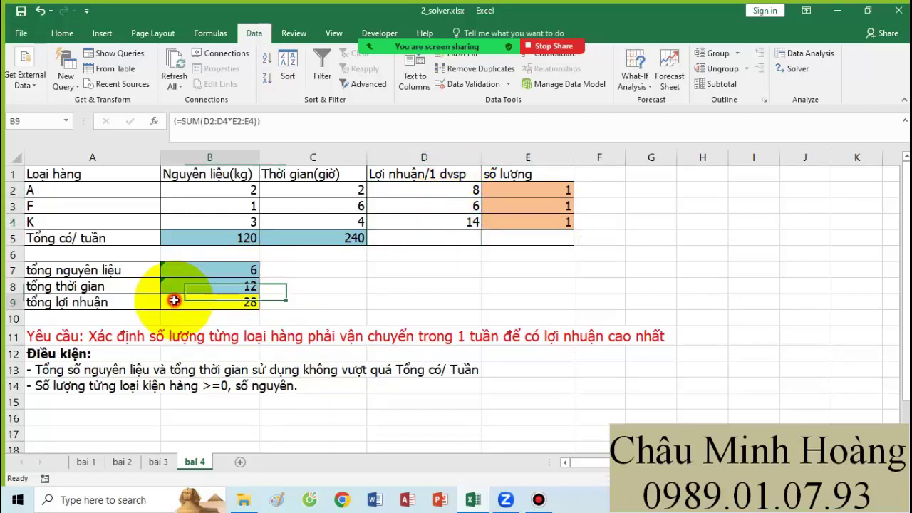
{"action": "double_click", "coordinate": [174, 300]}
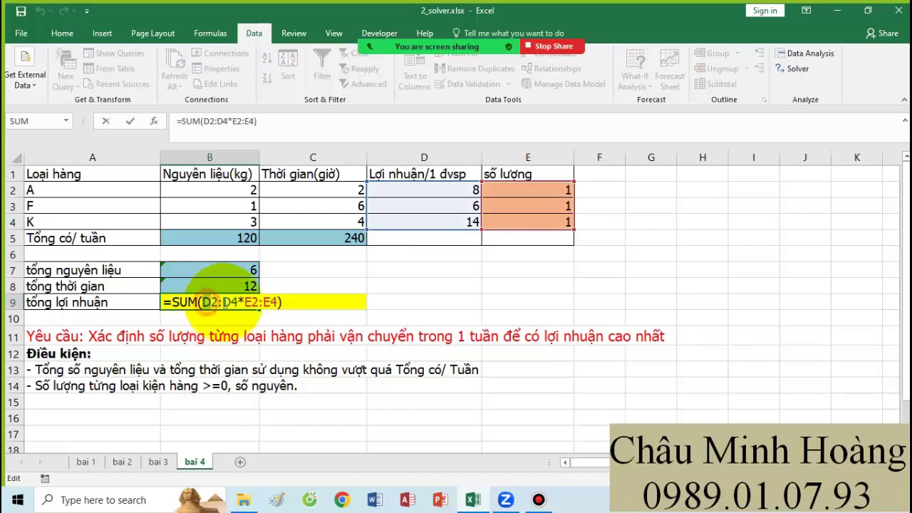
{"action": "double_click", "coordinate": [240, 301]}
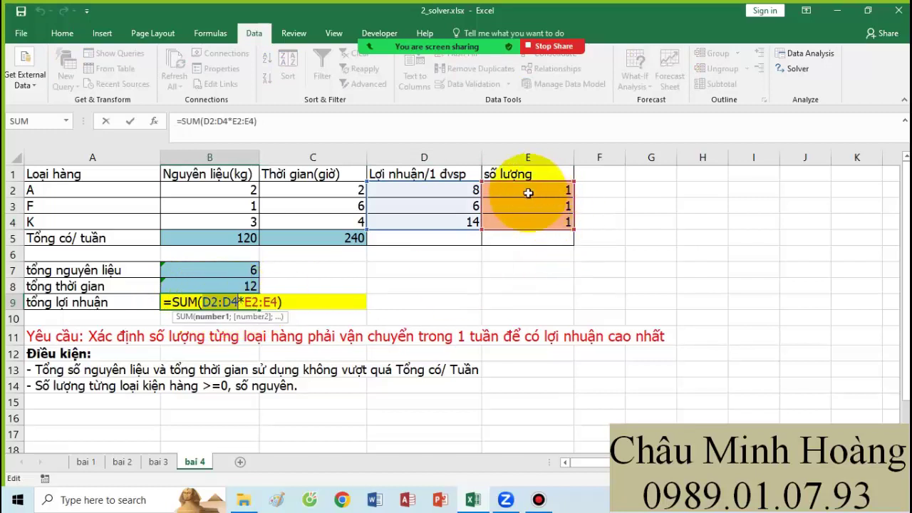
{"action": "key", "text": "F4"}
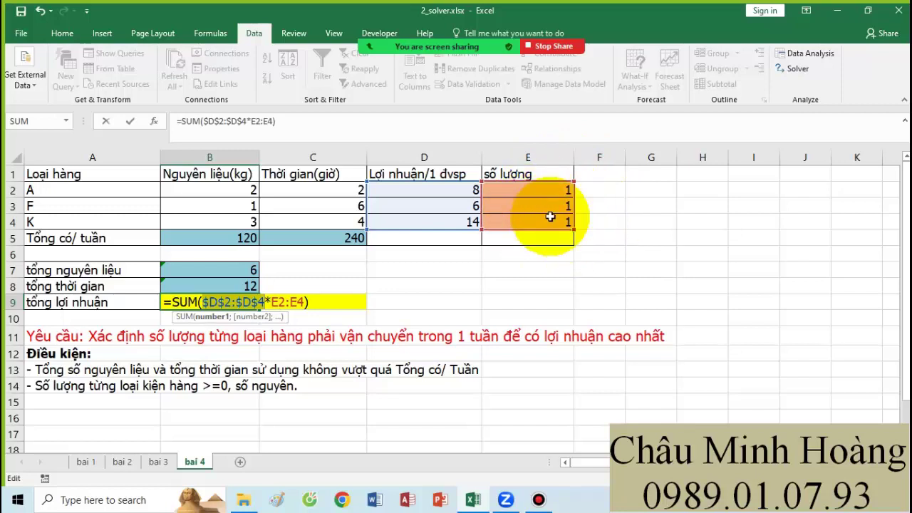
{"action": "left_click", "coordinate": [271, 301]}
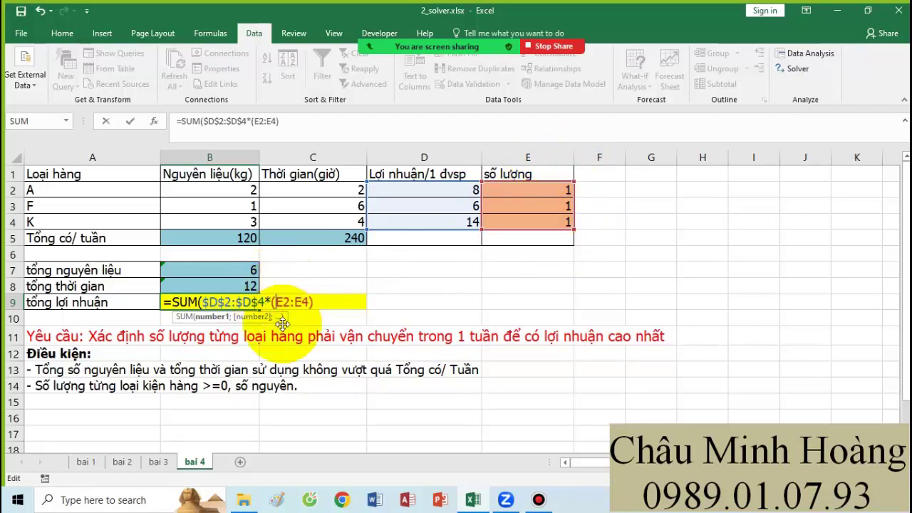
{"action": "left_click_drag", "start_coordinate": [275, 302], "coordinate": [310, 303]}
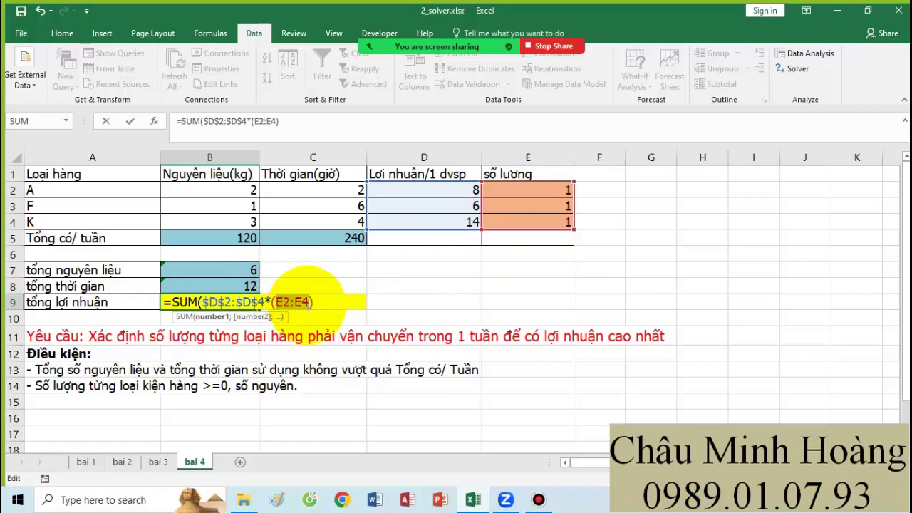
{"action": "left_click", "coordinate": [349, 301]}
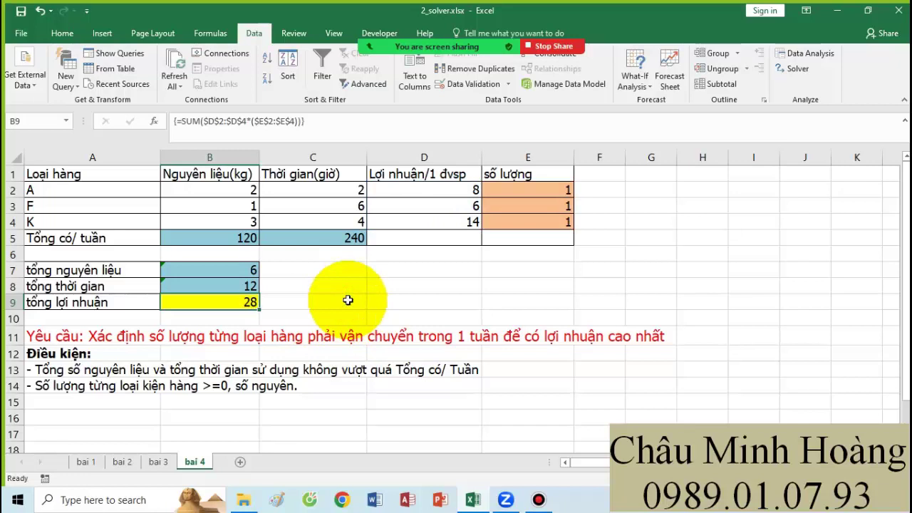
Enlarge the font of the three total cells B7:B9 to size 22
{"action": "left_click_drag", "start_coordinate": [235, 302], "coordinate": [232, 271]}
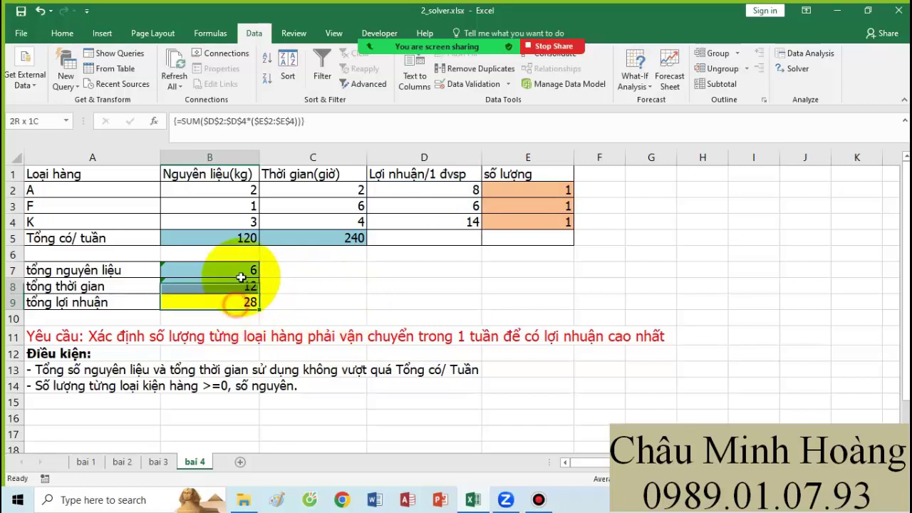
{"action": "left_click", "coordinate": [63, 35]}
{"action": "left_click", "coordinate": [221, 59]}
{"action": "left_click", "coordinate": [220, 60]}
{"action": "left_click", "coordinate": [221, 60]}
{"action": "left_click", "coordinate": [220, 60]}
{"action": "left_click", "coordinate": [221, 60]}
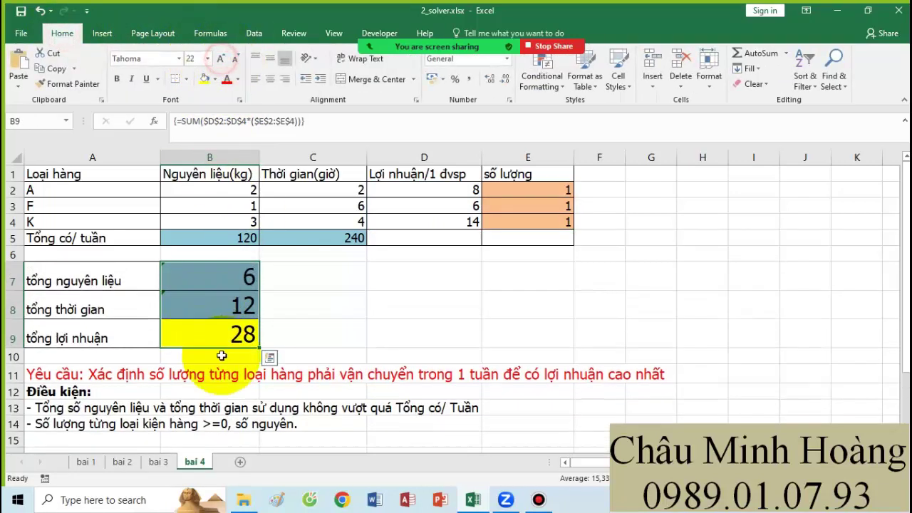
Copy the B9 formula text without its equals sign into C9, showing SUM($D$2:$D$4*($E$2:$E$4)) beside the total profit
{"action": "left_click_drag", "start_coordinate": [231, 276], "coordinate": [332, 338]}
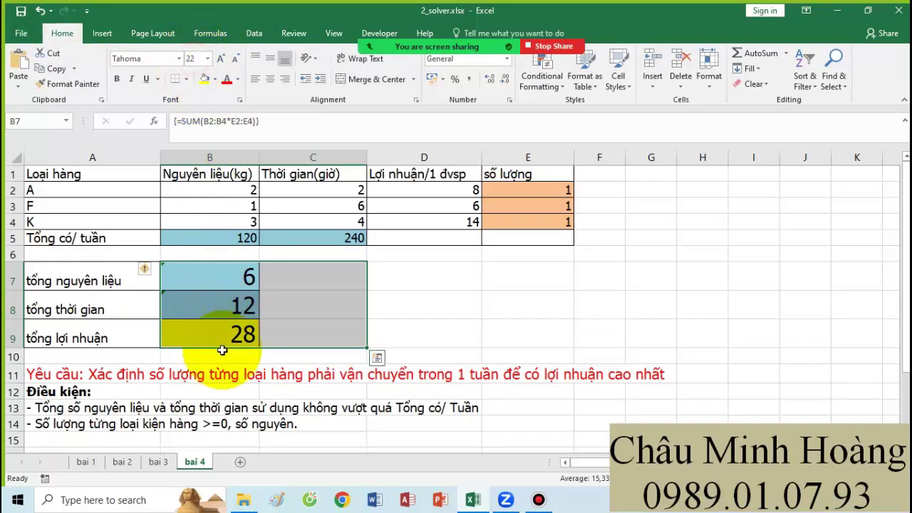
{"action": "left_click", "coordinate": [239, 338]}
{"action": "double_click", "coordinate": [239, 339]}
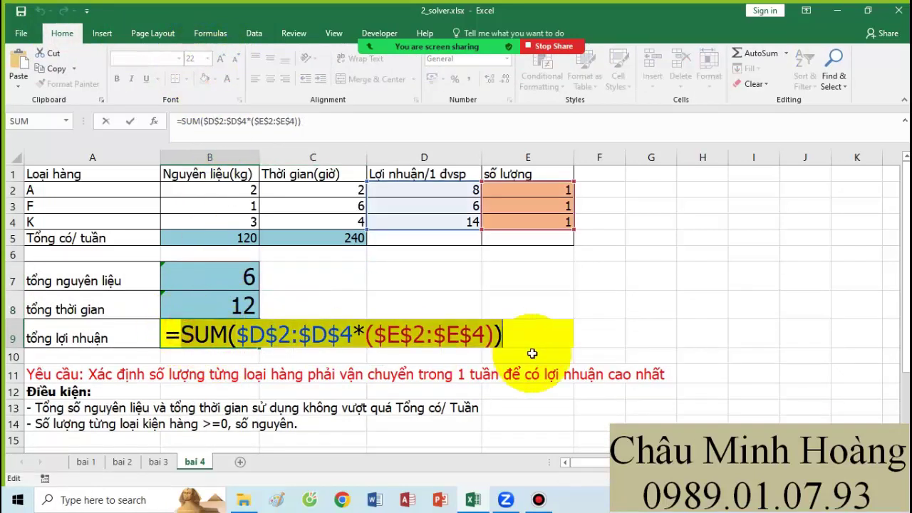
{"action": "left_click", "coordinate": [528, 321]}
{"action": "left_click", "coordinate": [347, 334]}
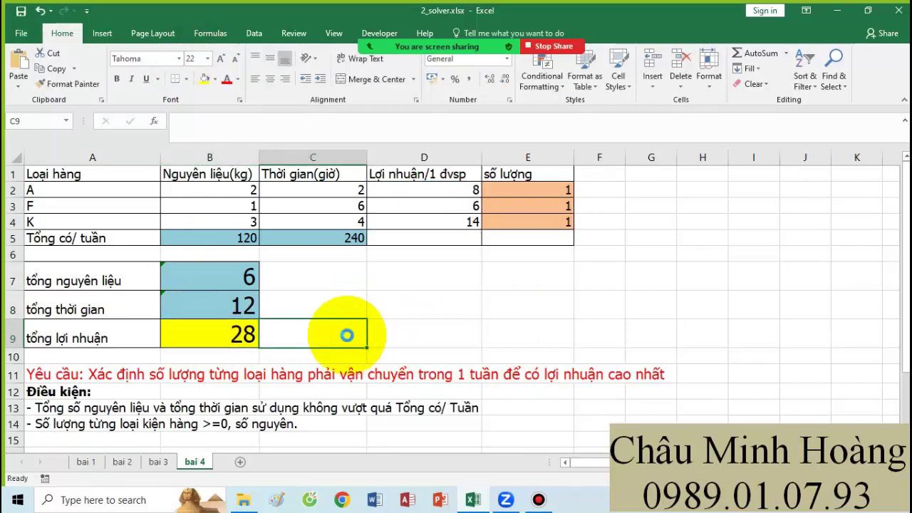
{"action": "type", "text": "SUM($D$2:$D$4*($E$2:$E$4))"}
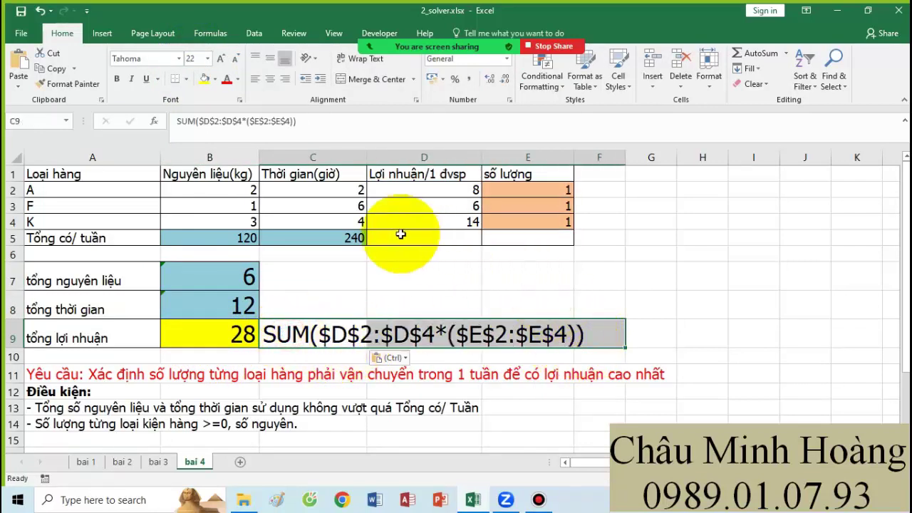
{"action": "left_click_drag", "start_coordinate": [456, 190], "coordinate": [468, 221]}
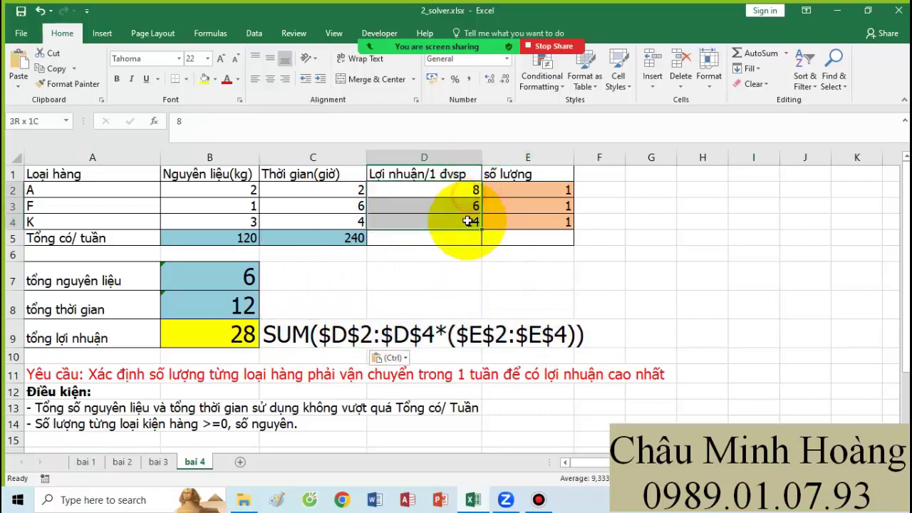
{"action": "left_click_drag", "start_coordinate": [525, 192], "coordinate": [441, 220]}
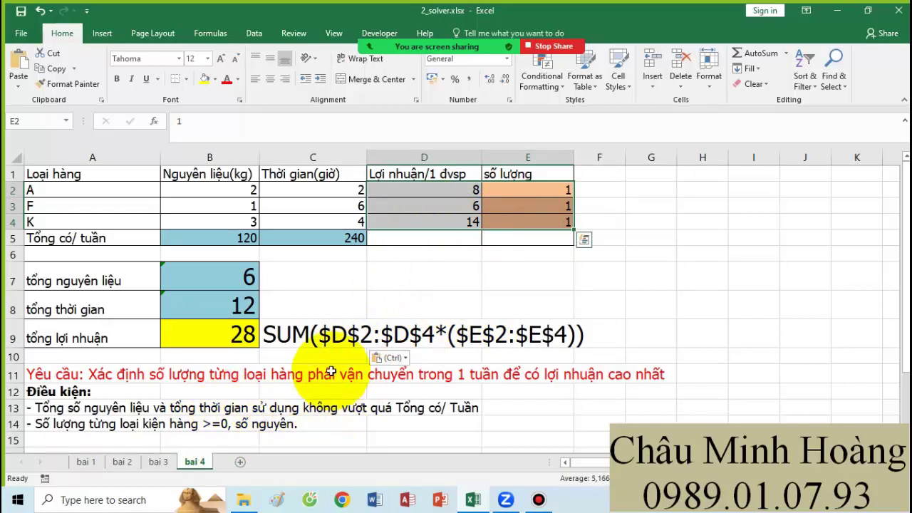
Rewrite the total material in B7 as the array formula =SUM($E$2:$E$4*($B$2:$B$4)) with absolute references
{"action": "double_click", "coordinate": [206, 240]}
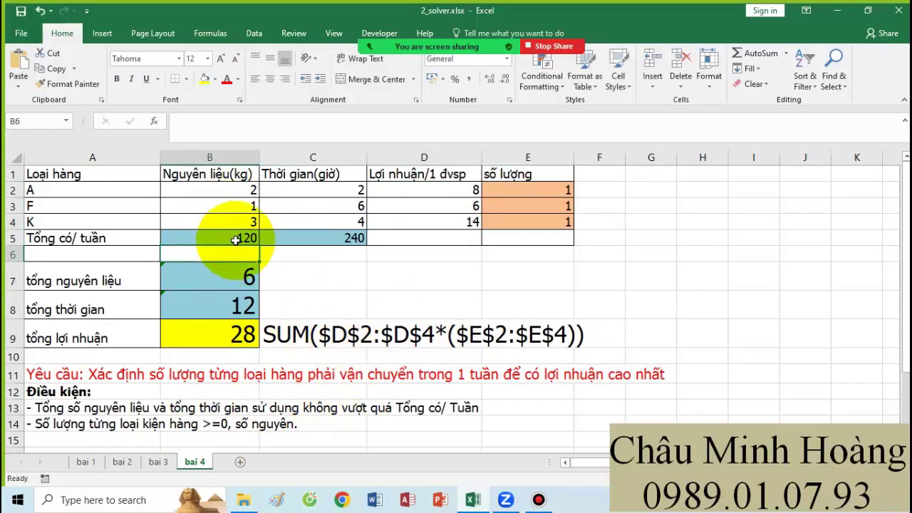
{"action": "left_click_drag", "start_coordinate": [228, 238], "coordinate": [291, 244]}
{"action": "double_click", "coordinate": [240, 283]}
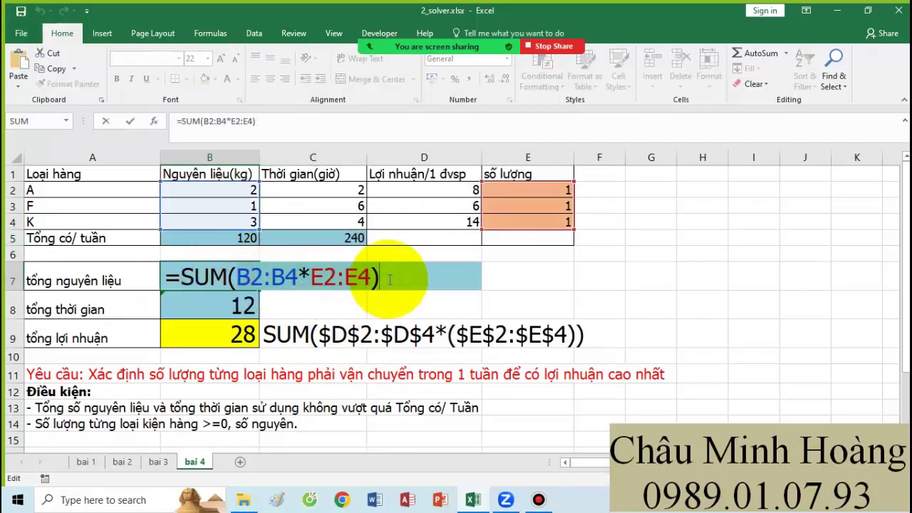
{"action": "key", "text": "BackSpace"}
{"action": "key", "text": "BackSpace"}
{"action": "key", "text": "BackSpace"}
{"action": "key", "text": "BackSpace"}
{"action": "key", "text": "BackSpace"}
{"action": "key", "text": "BackSpace"}
{"action": "key", "text": "BackSpace"}
{"action": "key", "text": "BackSpace"}
{"action": "key", "text": "BackSpace"}
{"action": "key", "text": "BackSpace"}
{"action": "key", "text": "BackSpace"}
{"action": "key", "text": "BackSpace"}
{"action": "left_click_drag", "start_coordinate": [527, 189], "coordinate": [530, 222]}
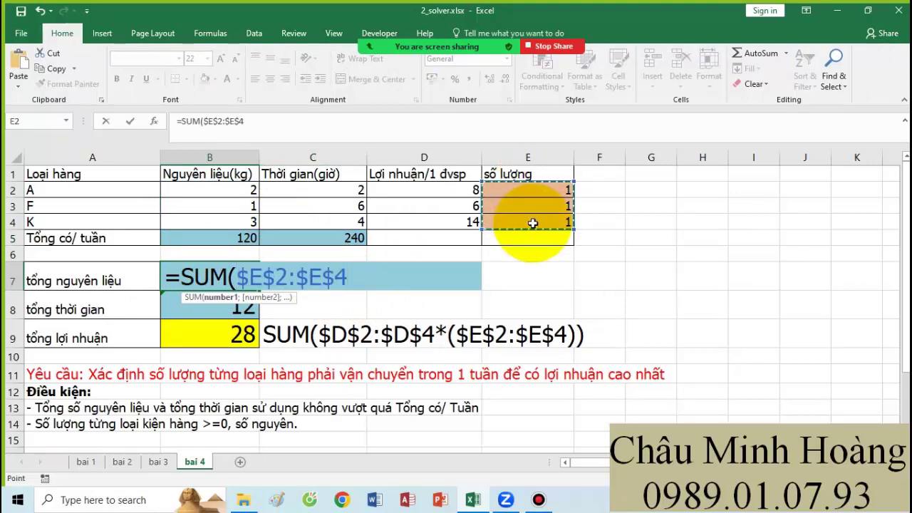
{"action": "type", "text": "*("}
{"action": "left_click_drag", "start_coordinate": [232, 189], "coordinate": [238, 220]}
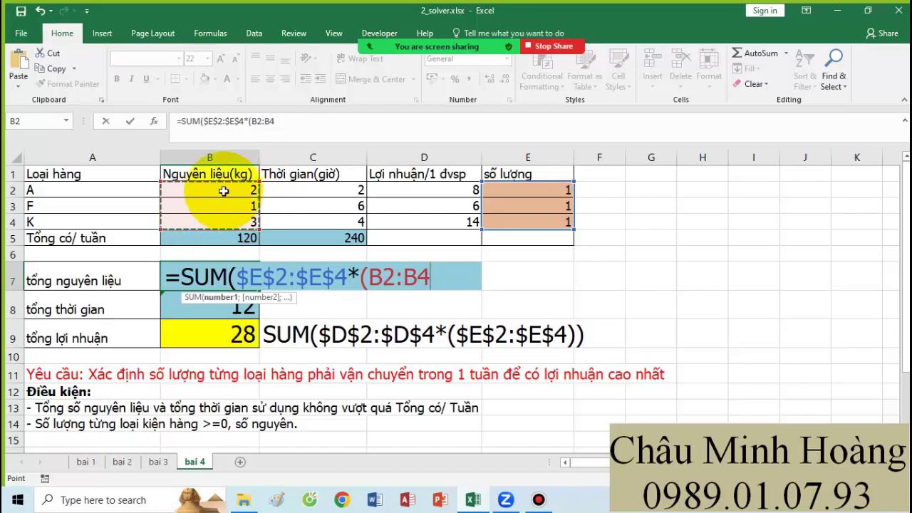
{"action": "type", "text": ")"}
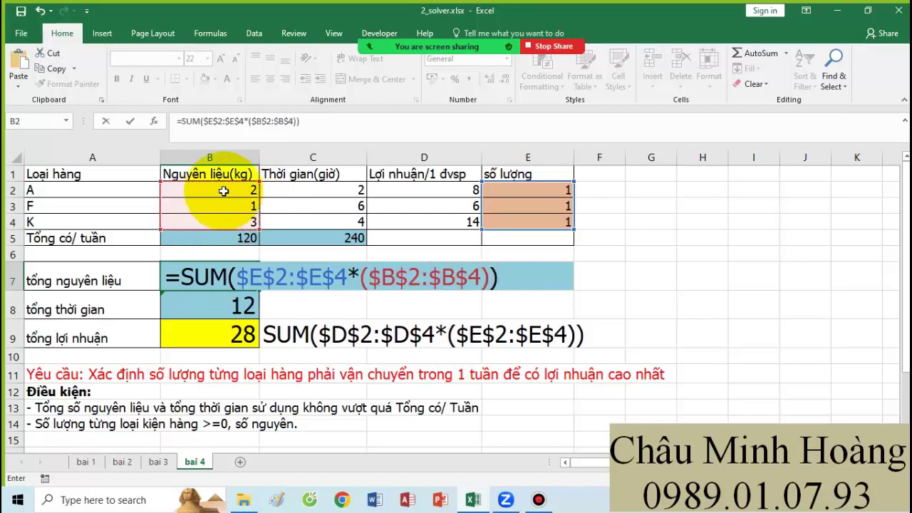
{"action": "key", "text": "Return"}
Copy the B7 formula text without its equals sign into C7, showing SUM($E$2:$E$4*($B$2:$B$4)) beside the total material
{"action": "double_click", "coordinate": [184, 278]}
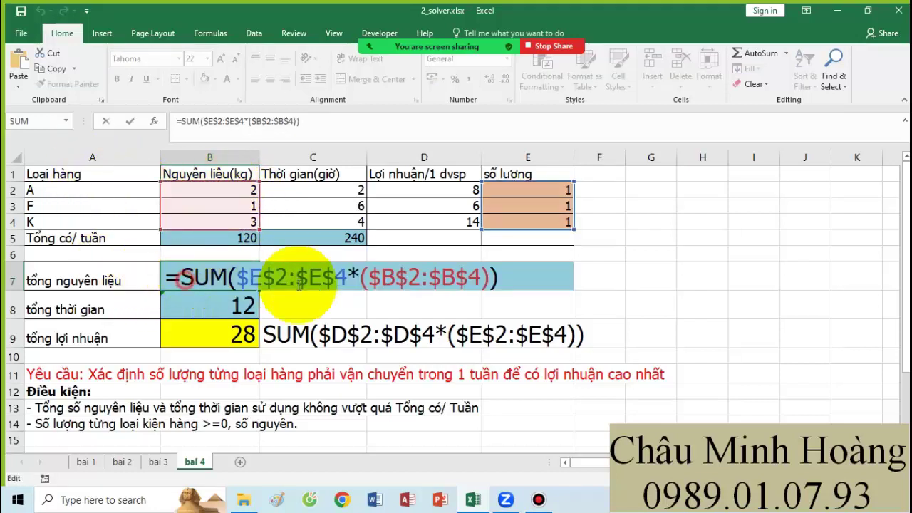
{"action": "key", "text": "ctrl+c"}
{"action": "key", "text": "Escape"}
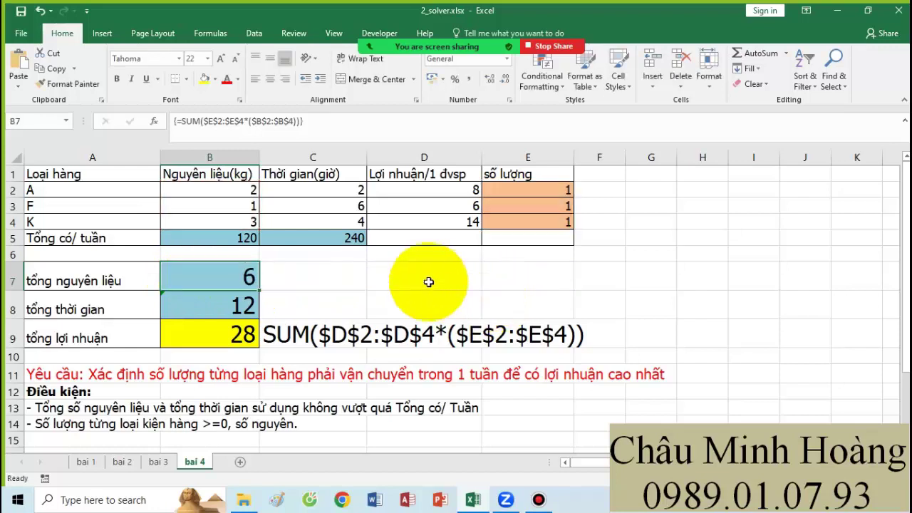
{"action": "left_click", "coordinate": [345, 274]}
{"action": "key", "text": "ctrl+v"}
Rewrite the total time in B8 as the array formula =SUM($E$2:$E$4*($C$2:$C$4)) with absolute references
{"action": "double_click", "coordinate": [226, 303]}
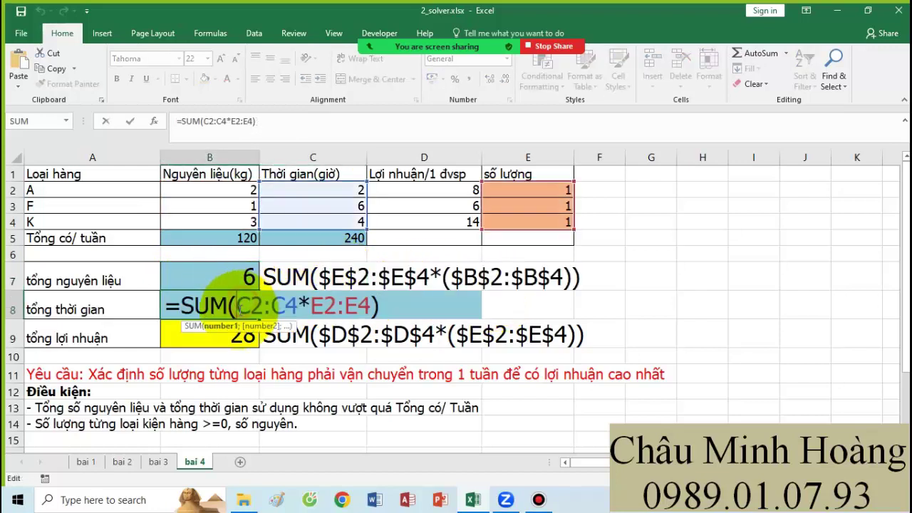
{"action": "key", "text": "BackSpace"}
{"action": "key", "text": "BackSpace"}
{"action": "key", "text": "BackSpace"}
{"action": "key", "text": "BackSpace"}
{"action": "key", "text": "BackSpace"}
{"action": "key", "text": "BackSpace"}
{"action": "key", "text": "BackSpace"}
{"action": "key", "text": "BackSpace"}
{"action": "key", "text": "BackSpace"}
{"action": "key", "text": "BackSpace"}
{"action": "key", "text": "BackSpace"}
{"action": "key", "text": "BackSpace"}
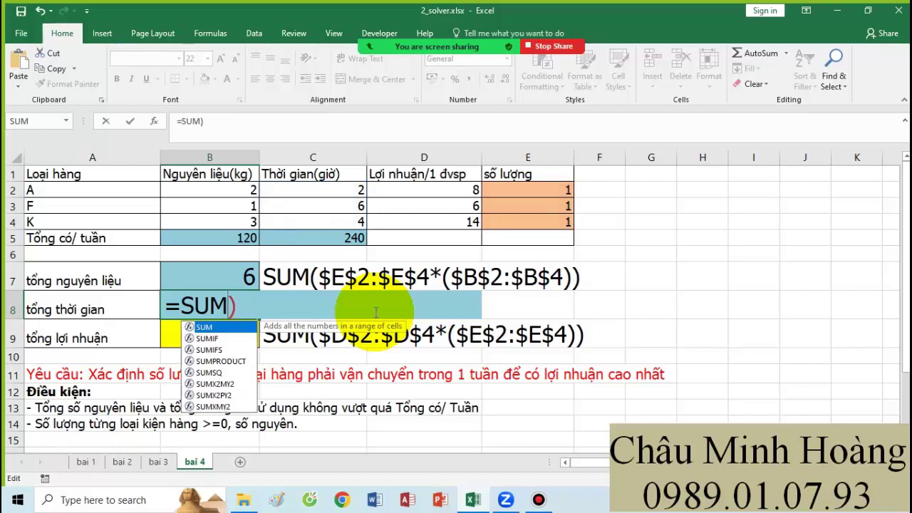
{"action": "type", "text": "("}
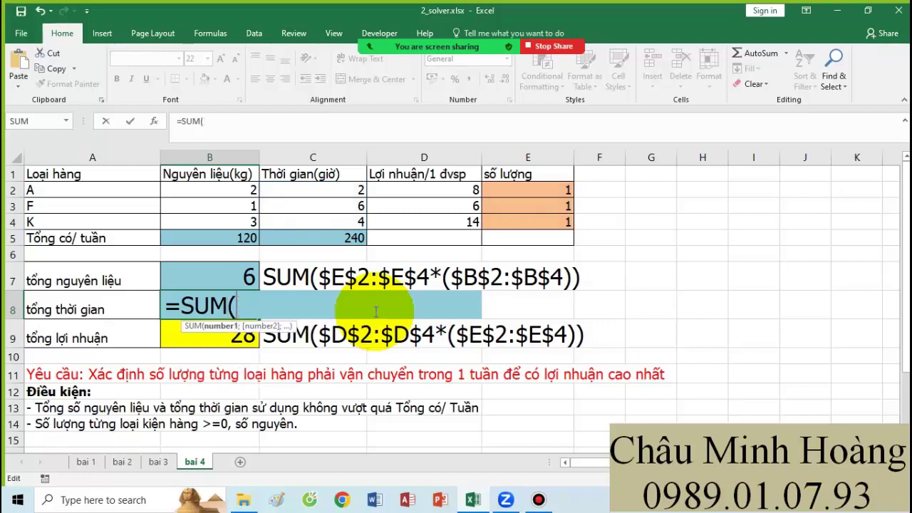
{"action": "left_click_drag", "start_coordinate": [531, 189], "coordinate": [530, 223]}
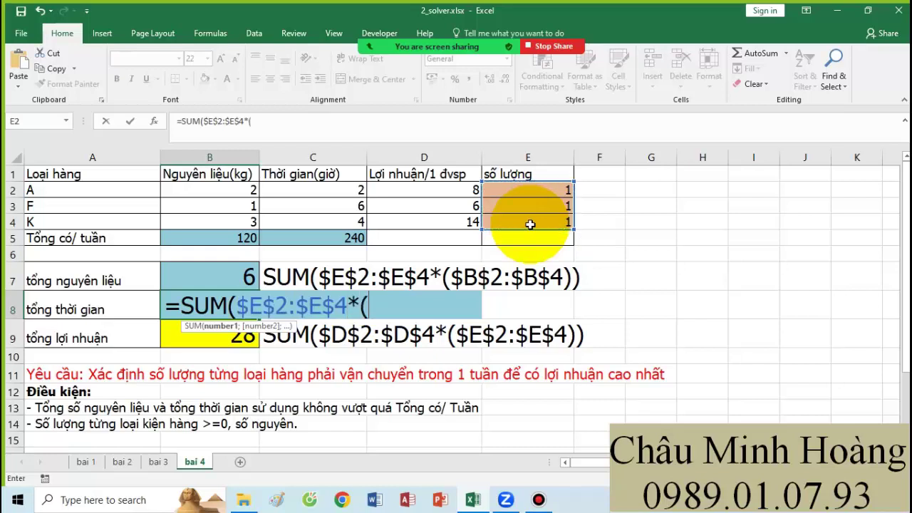
{"action": "type", "text": "*("}
{"action": "left_click_drag", "start_coordinate": [308, 190], "coordinate": [308, 220]}
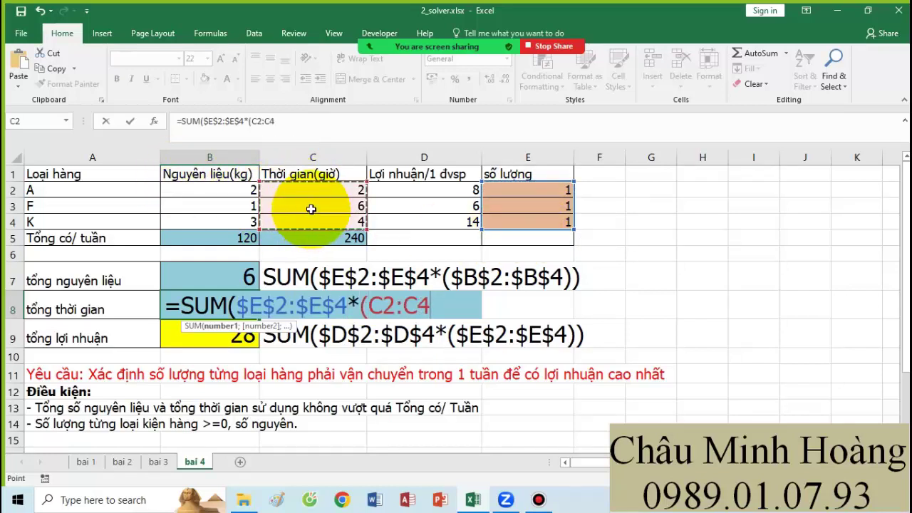
{"action": "type", "text": ")"}
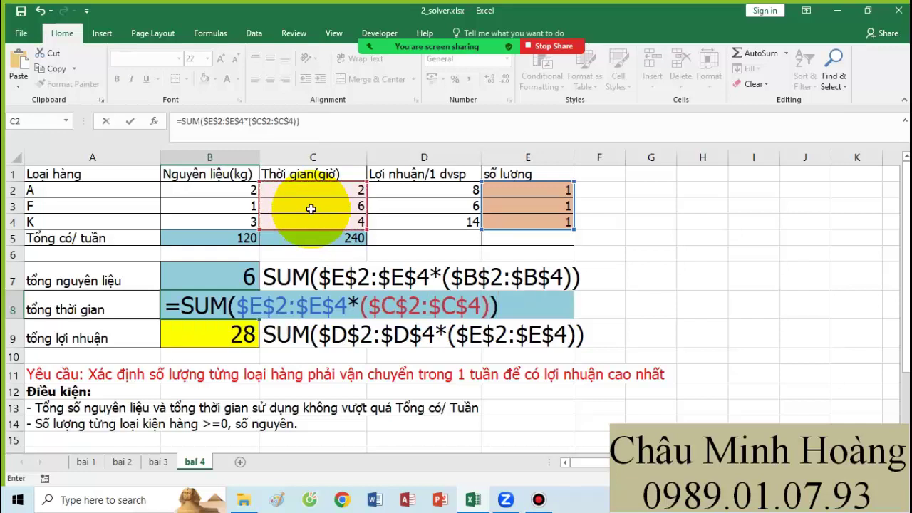
{"action": "key", "text": "Return"}
Copy the B8 formula text without its equals sign into C8, showing SUM($E$2:$E$4*($C$2:$C$4)) beside the total time
{"action": "double_click", "coordinate": [184, 307]}
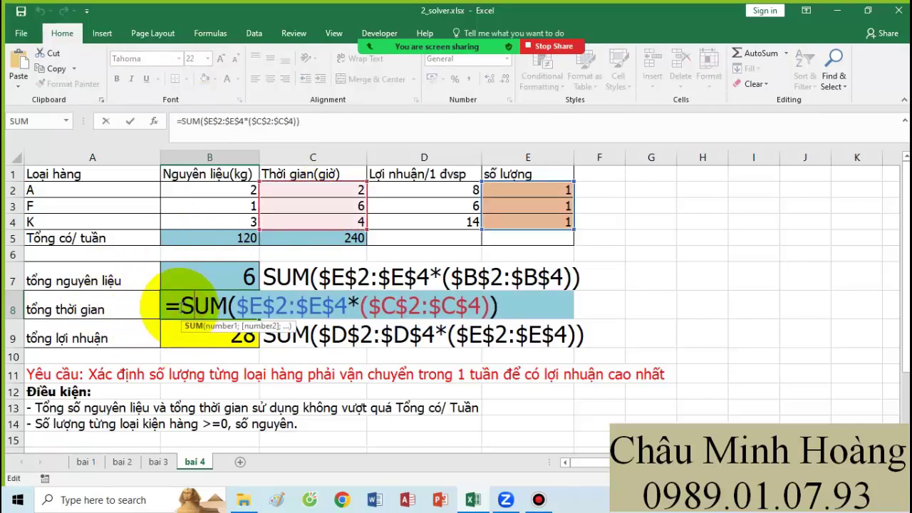
{"action": "left_click_drag", "start_coordinate": [184, 306], "coordinate": [559, 328]}
{"action": "key", "text": "Escape"}
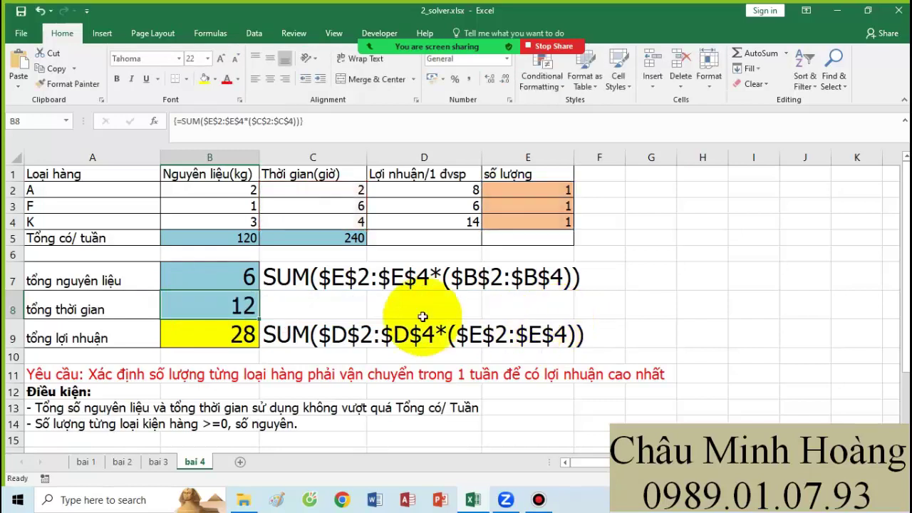
{"action": "left_click", "coordinate": [325, 310]}
{"action": "key", "text": "ctrl+v"}
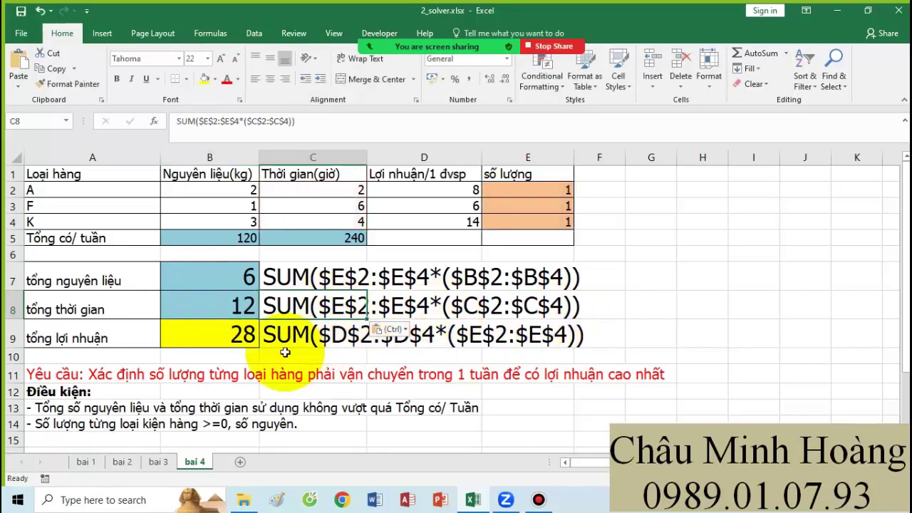
{"action": "left_click", "coordinate": [235, 333]}
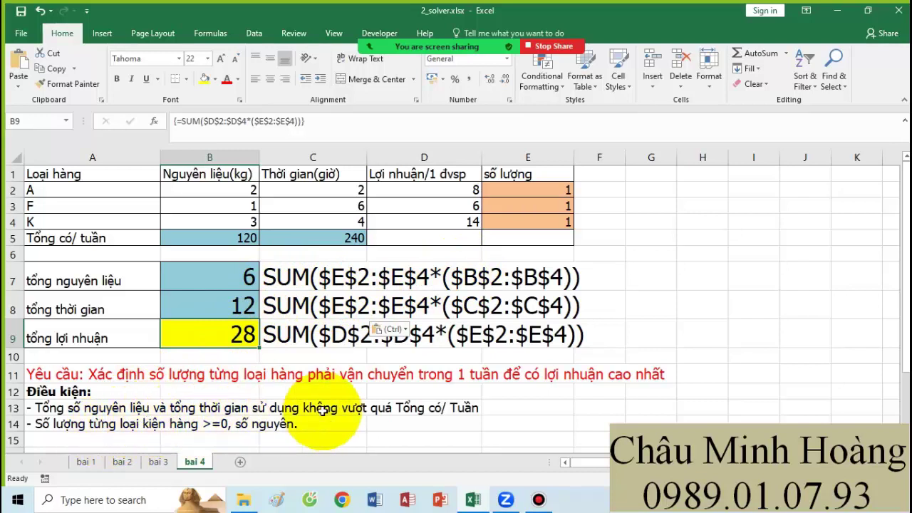
{"action": "left_click", "coordinate": [235, 277]}
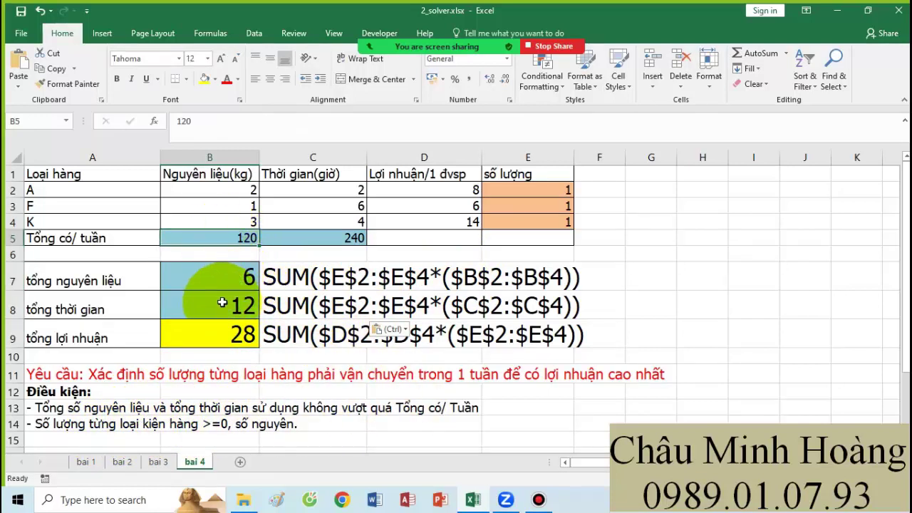
{"action": "left_click", "coordinate": [238, 303]}
{"action": "left_click", "coordinate": [309, 233]}
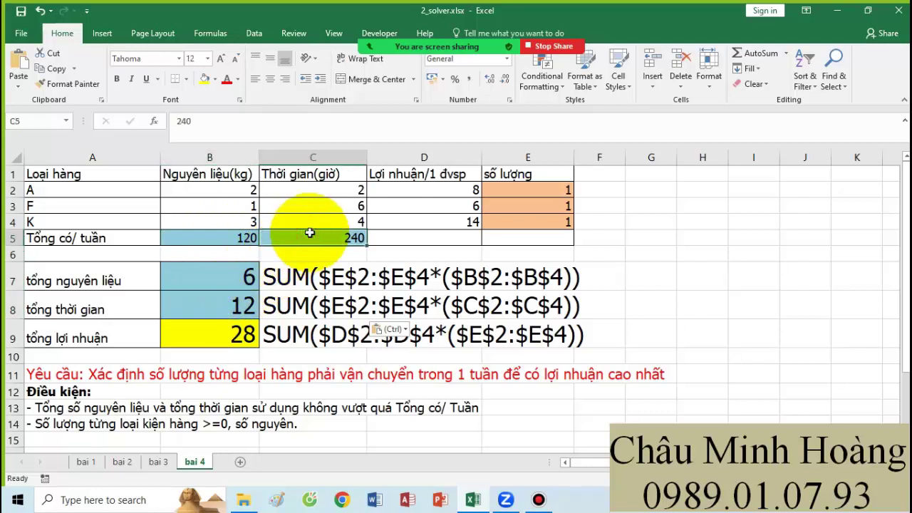
{"action": "left_click_drag", "start_coordinate": [50, 440], "coordinate": [280, 426]}
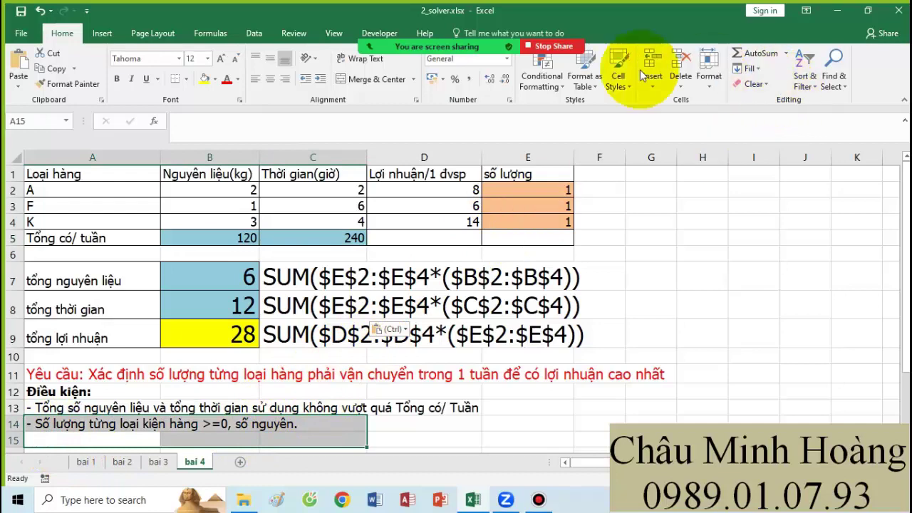
Open Solver and reset all of its stored parameters
{"action": "left_click", "coordinate": [254, 33]}
{"action": "left_click", "coordinate": [794, 69]}
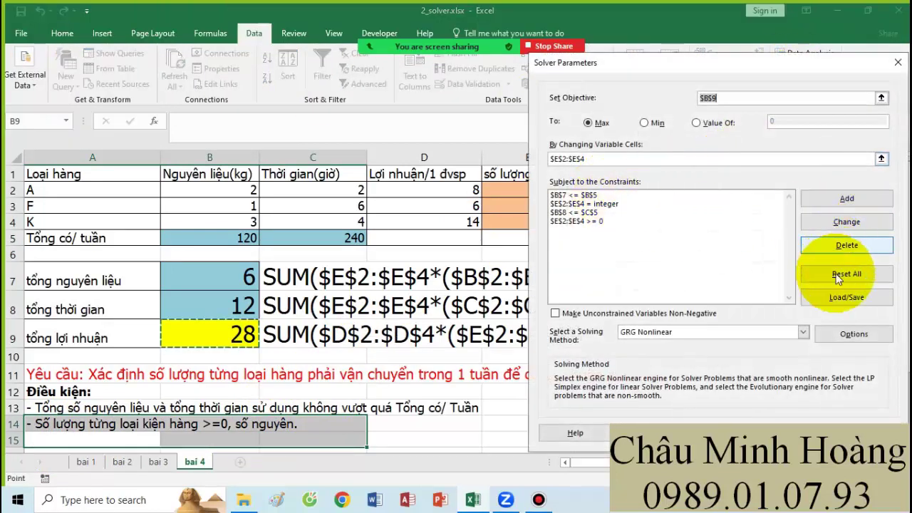
{"action": "left_click", "coordinate": [837, 279]}
{"action": "left_click", "coordinate": [534, 299]}
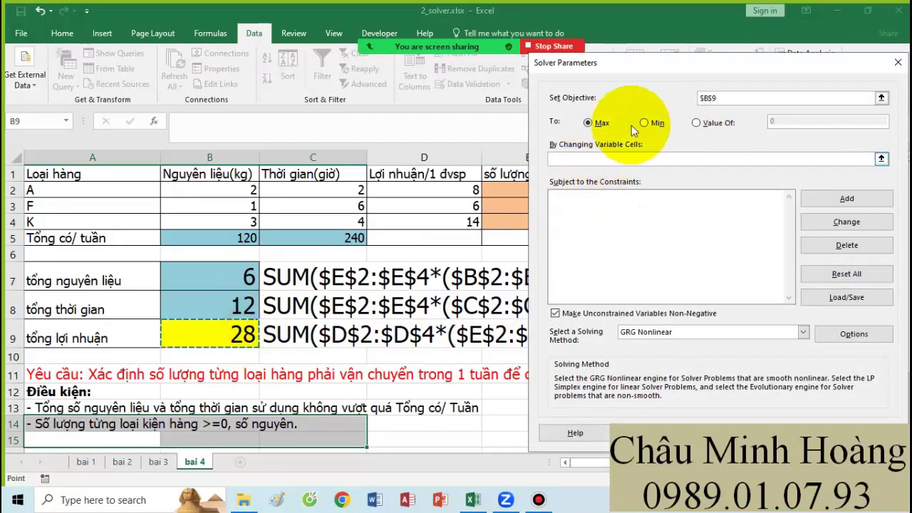
Set Solver to maximise B9 by changing the quantity cells E2:E4
{"action": "left_click", "coordinate": [593, 158]}
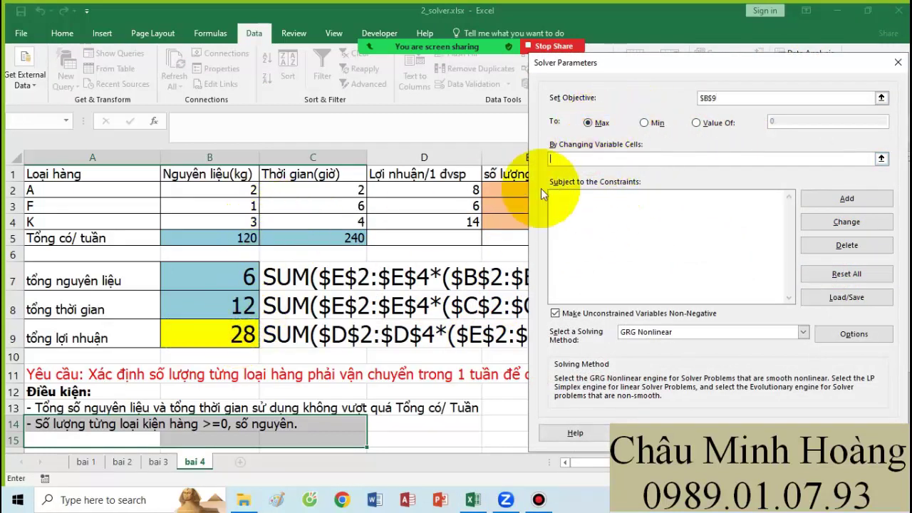
{"action": "left_click_drag", "start_coordinate": [516, 189], "coordinate": [512, 218]}
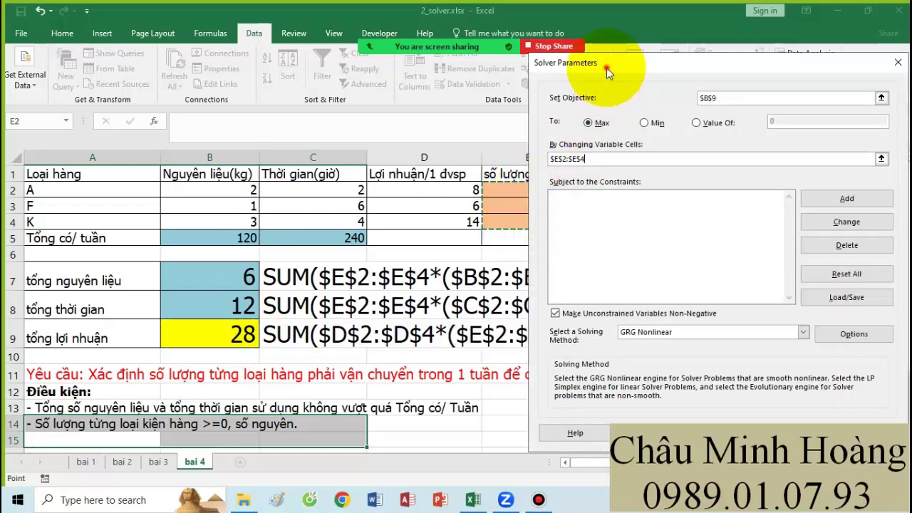
{"action": "left_click_drag", "start_coordinate": [620, 61], "coordinate": [677, 64]}
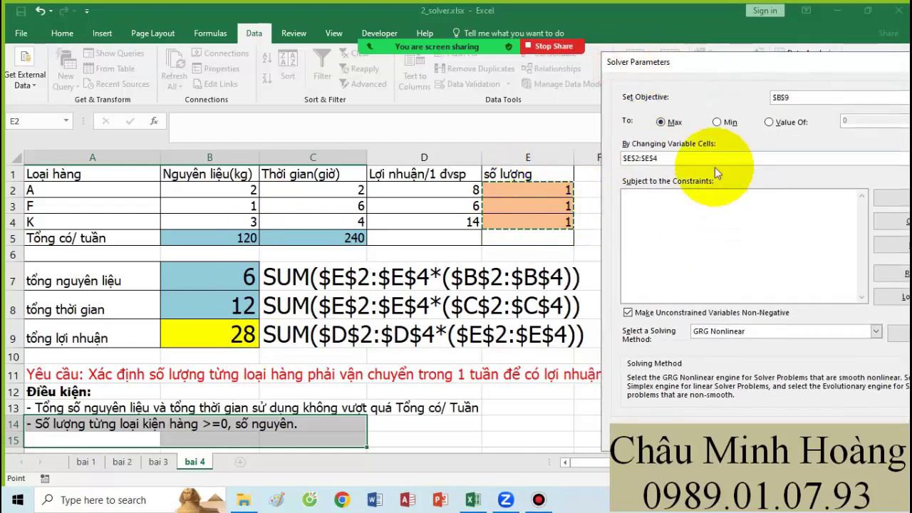
Add an integer constraint on the quantities E2:E4 twice and delete the duplicate entry
{"action": "left_click", "coordinate": [890, 198]}
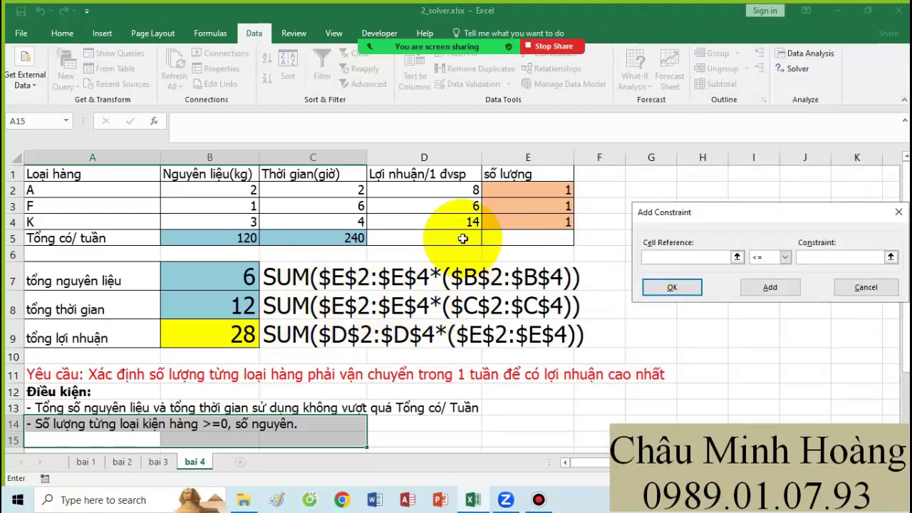
{"action": "left_click_drag", "start_coordinate": [527, 190], "coordinate": [524, 222]}
{"action": "left_click", "coordinate": [769, 256]}
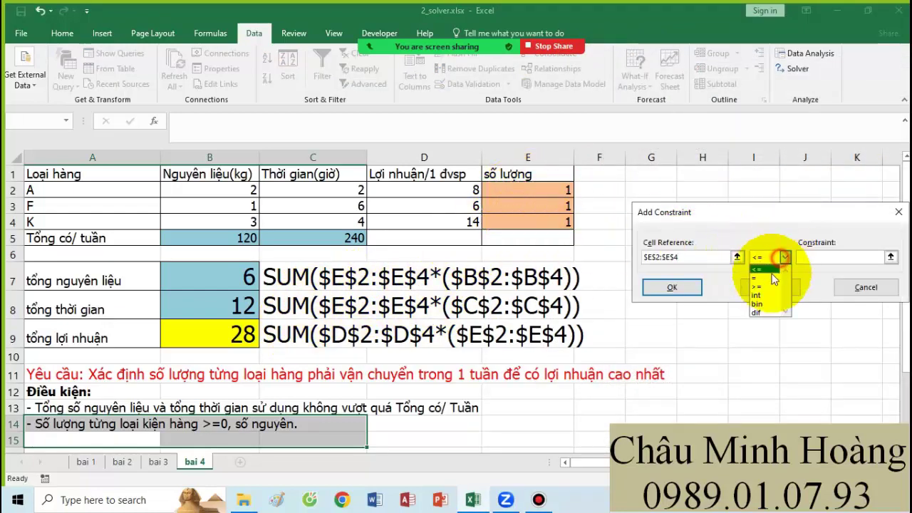
{"action": "left_click", "coordinate": [766, 291]}
{"action": "left_click", "coordinate": [768, 291]}
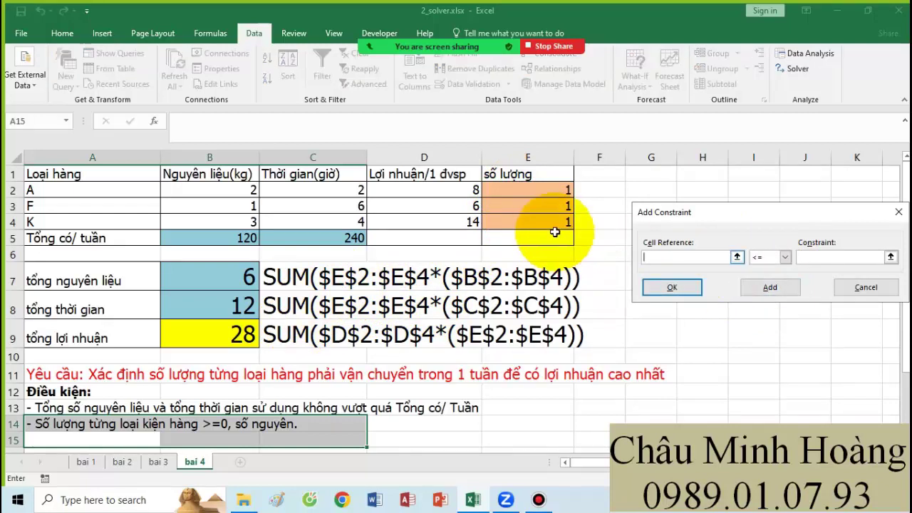
{"action": "left_click_drag", "start_coordinate": [551, 192], "coordinate": [552, 222]}
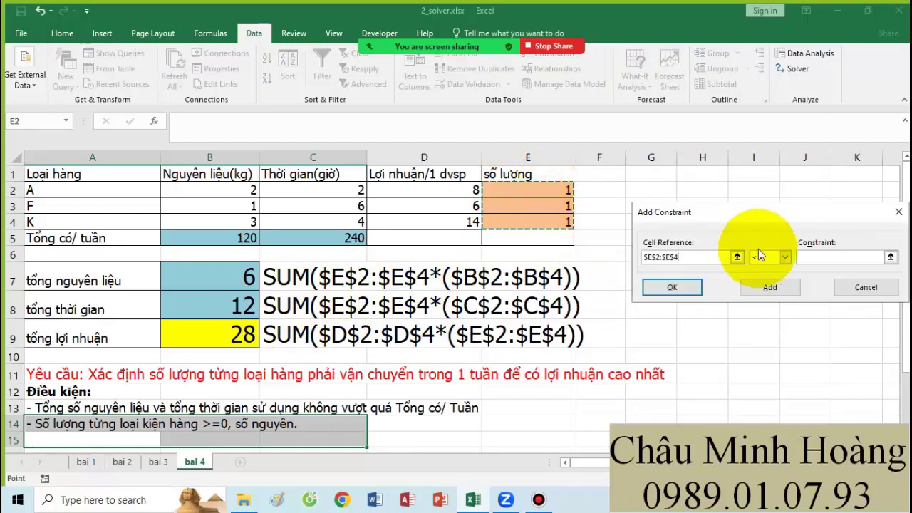
{"action": "left_click", "coordinate": [785, 257]}
{"action": "left_click", "coordinate": [774, 294]}
{"action": "left_click", "coordinate": [769, 287]}
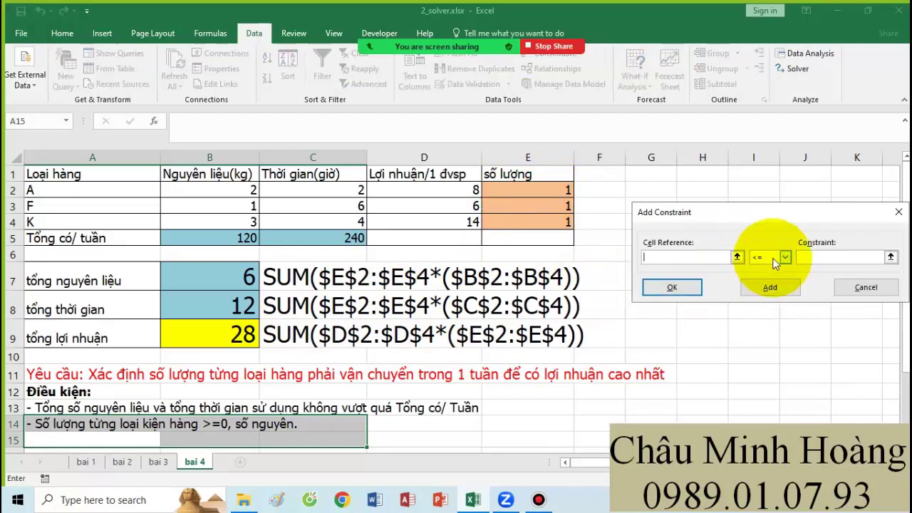
{"action": "left_click", "coordinate": [848, 289]}
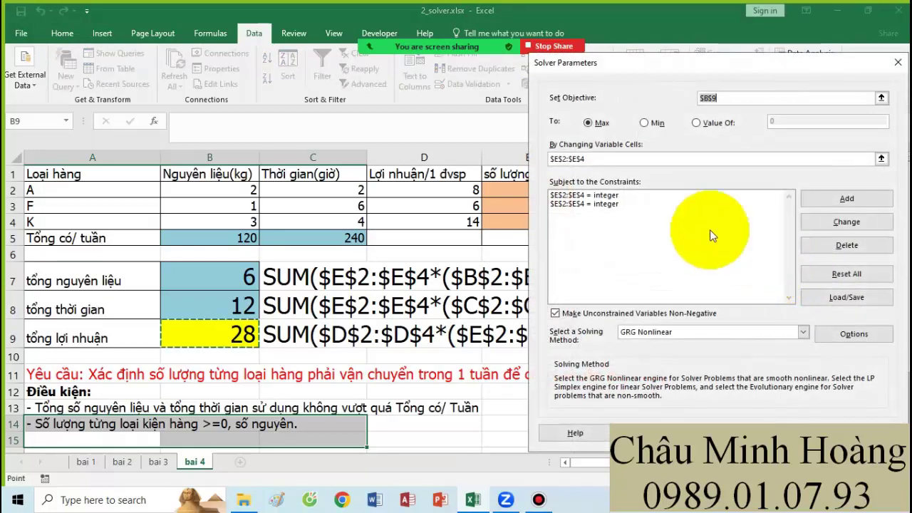
{"action": "left_click", "coordinate": [582, 205]}
{"action": "left_click", "coordinate": [846, 244]}
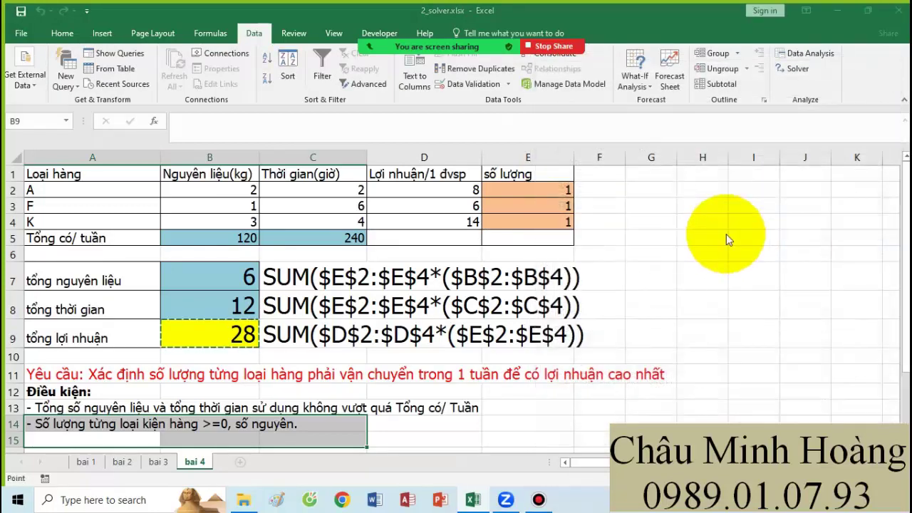
{"action": "left_click", "coordinate": [590, 194]}
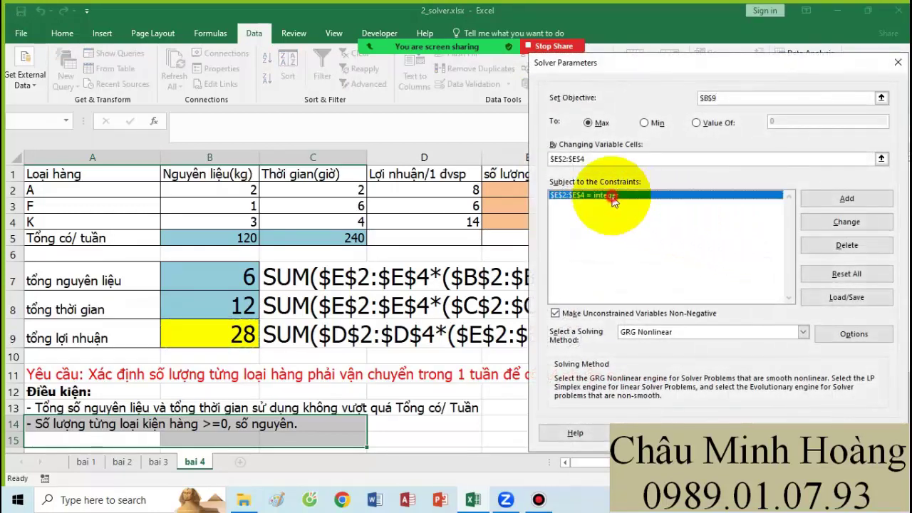
Reset all Solver parameters and set the total profit cell B9 as the objective to maximise
{"action": "left_click", "coordinate": [854, 274]}
{"action": "left_click", "coordinate": [534, 296]}
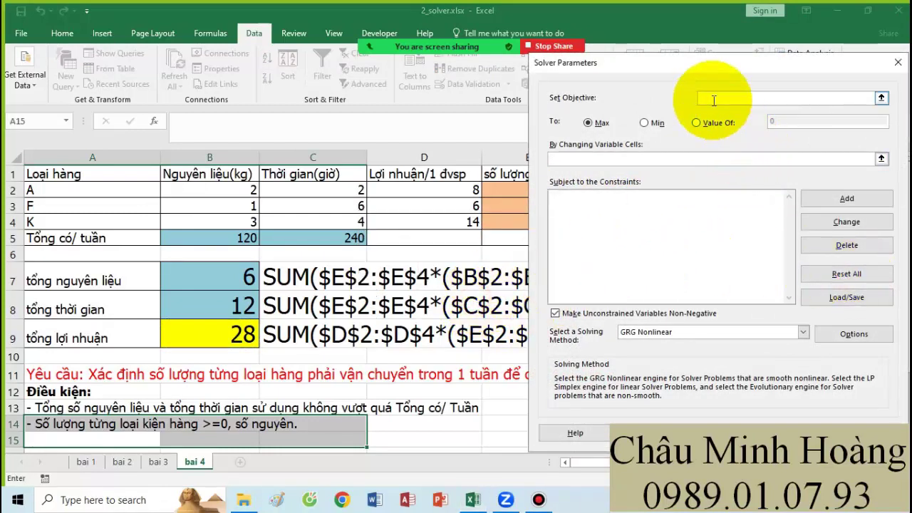
{"action": "left_click", "coordinate": [213, 334]}
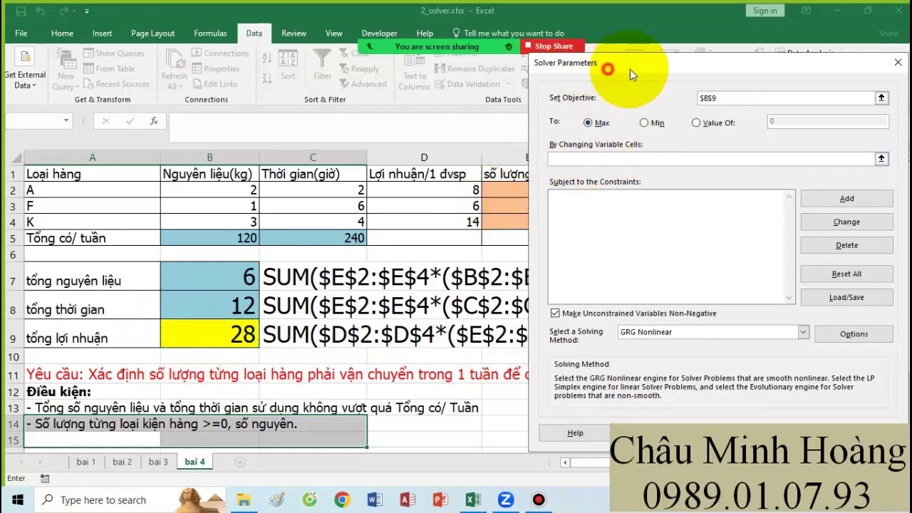
Set the quantity cells E2:E4 as the variable cells that Solver changes
{"action": "left_click_drag", "start_coordinate": [603, 67], "coordinate": [640, 66]}
{"action": "left_click_drag", "start_coordinate": [525, 192], "coordinate": [512, 222]}
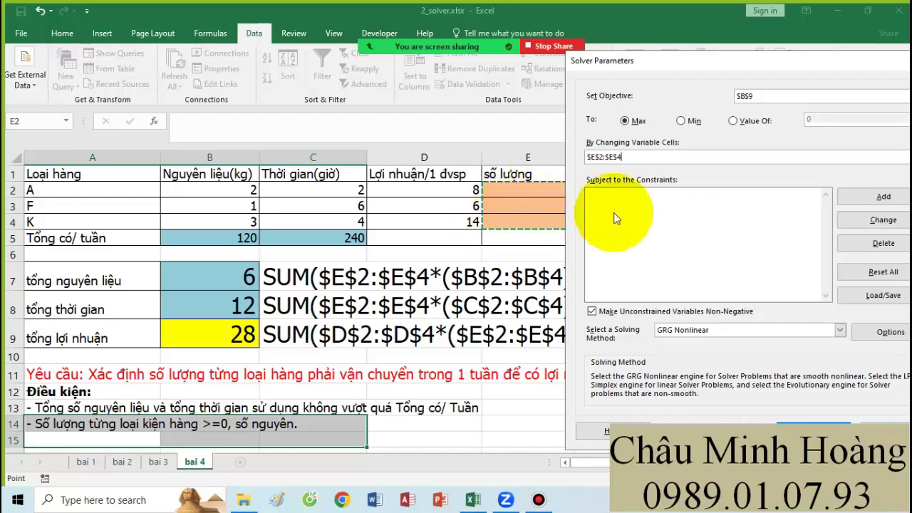
{"action": "left_click_drag", "start_coordinate": [622, 67], "coordinate": [659, 71]}
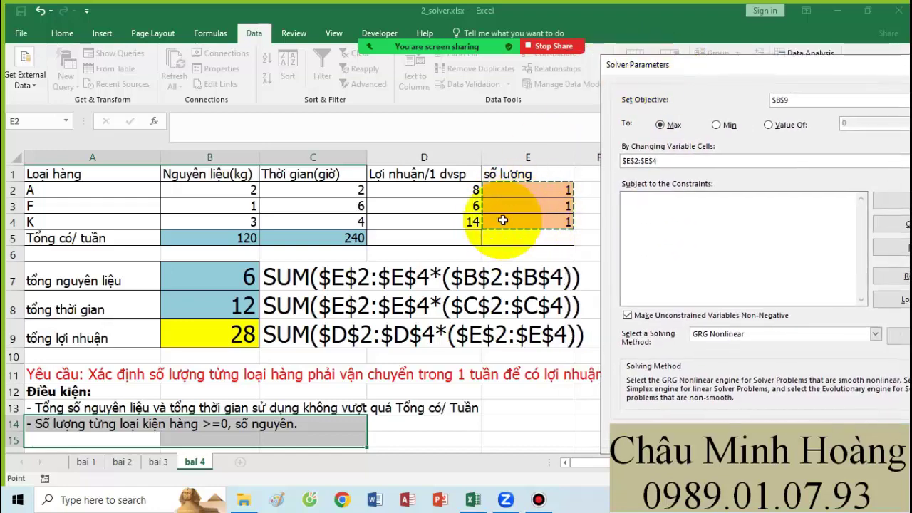
Add a Solver constraint requiring the quantities E2:E4 to be integers
{"action": "left_click", "coordinate": [883, 201]}
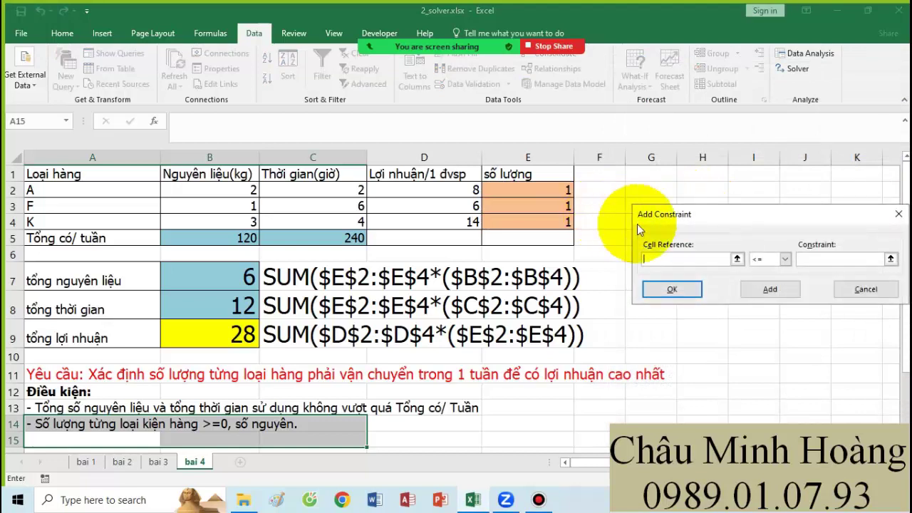
{"action": "left_click_drag", "start_coordinate": [548, 189], "coordinate": [559, 222]}
{"action": "left_click", "coordinate": [766, 258]}
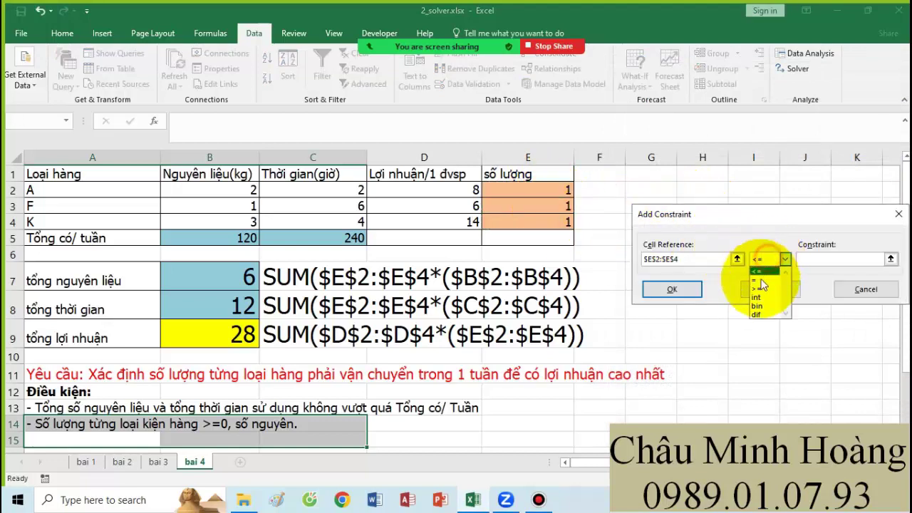
{"action": "left_click", "coordinate": [757, 296]}
{"action": "left_click", "coordinate": [766, 290]}
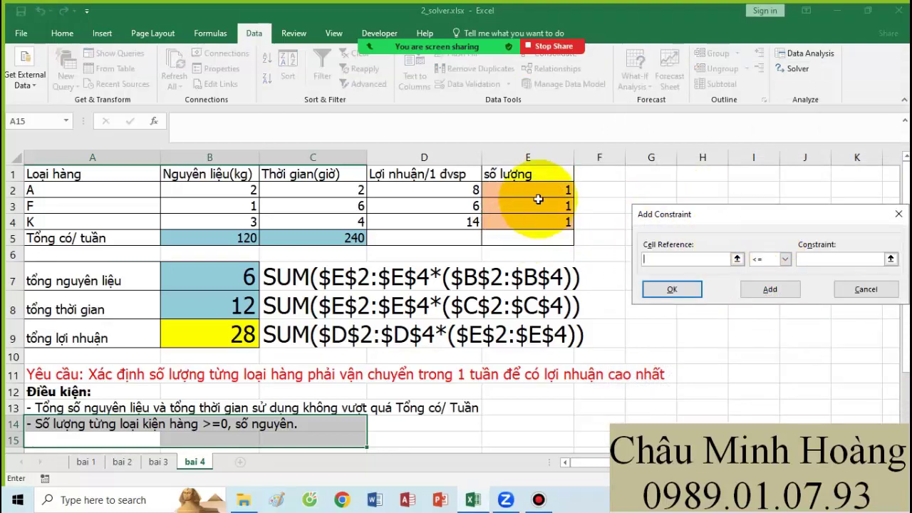
Add a constraint that the quantities E2:E4 are greater than or equal to 1
{"action": "left_click_drag", "start_coordinate": [538, 199], "coordinate": [548, 222]}
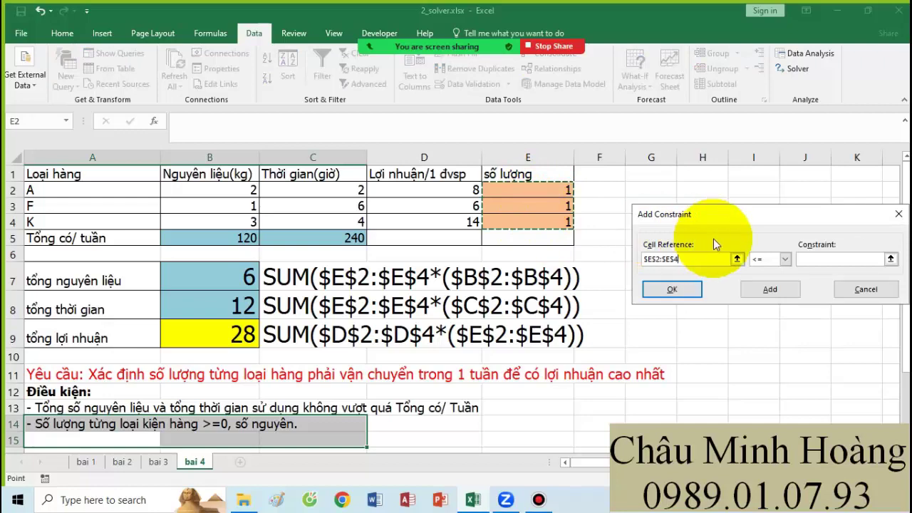
{"action": "left_click", "coordinate": [788, 259]}
{"action": "left_click", "coordinate": [759, 287]}
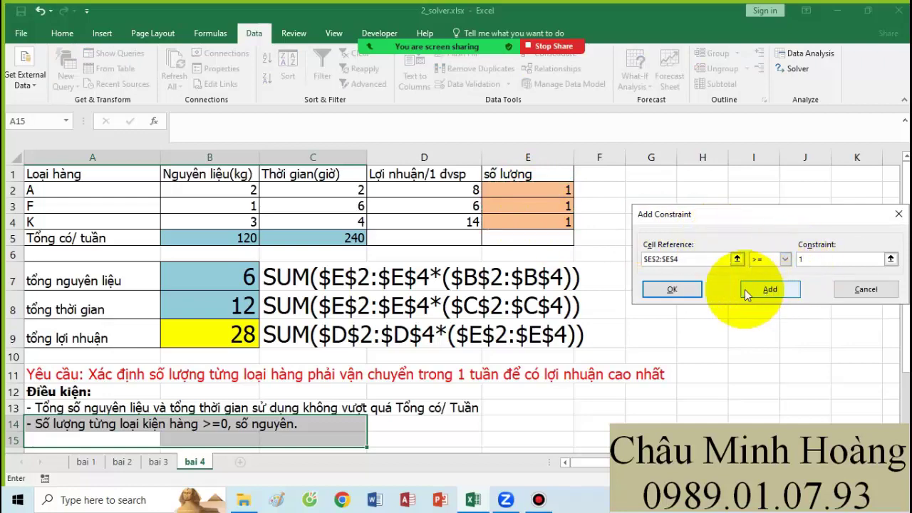
{"action": "left_click", "coordinate": [745, 291]}
Add a constraint that the total material B7 is less than or equal to the weekly available amount B5
{"action": "scroll", "coordinate": [300, 377], "scroll_direction": "down", "scroll_amount": 1}
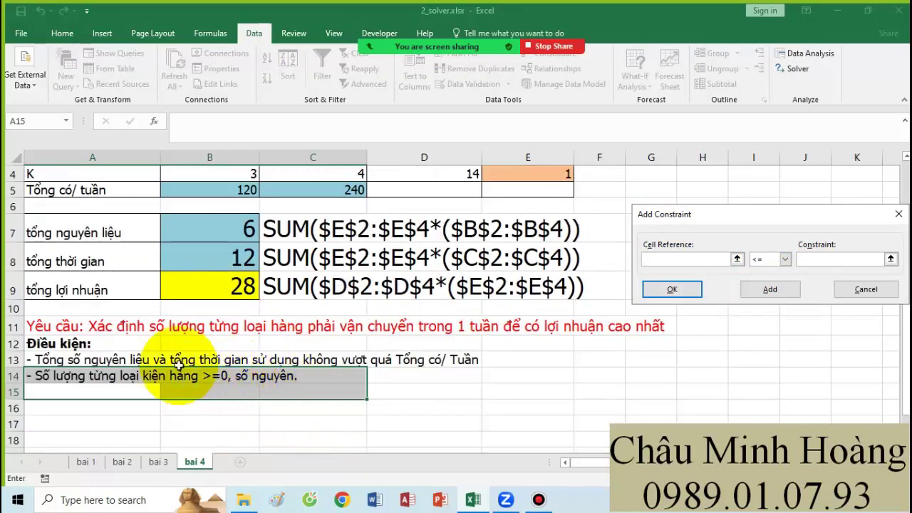
{"action": "scroll", "coordinate": [368, 366], "scroll_direction": "up", "scroll_amount": 1}
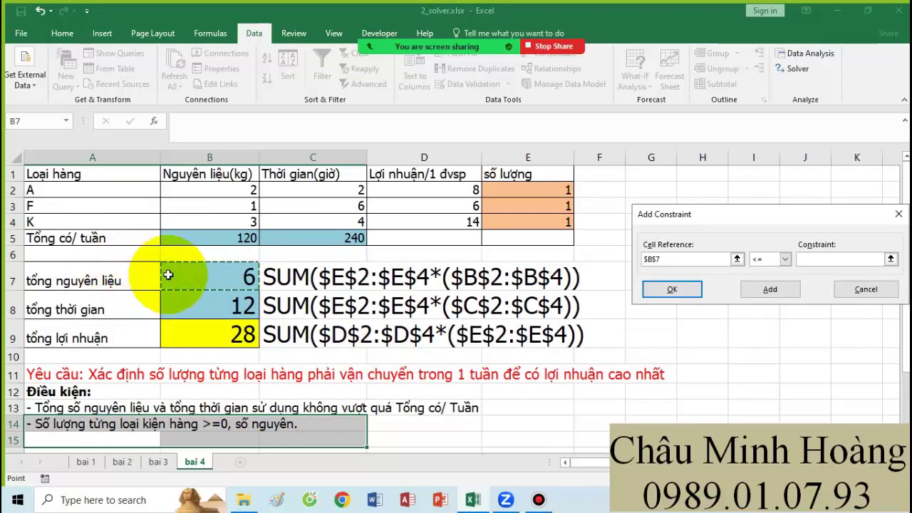
{"action": "left_click", "coordinate": [819, 262]}
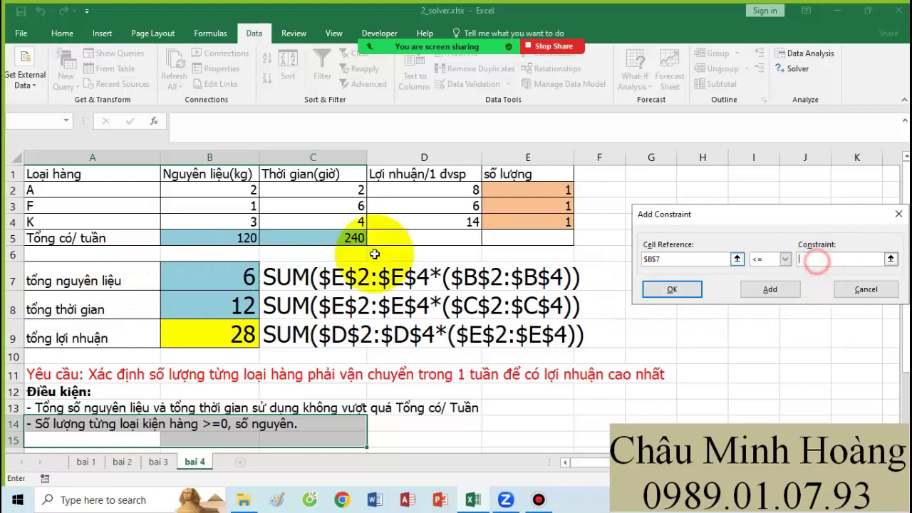
{"action": "left_click", "coordinate": [770, 290]}
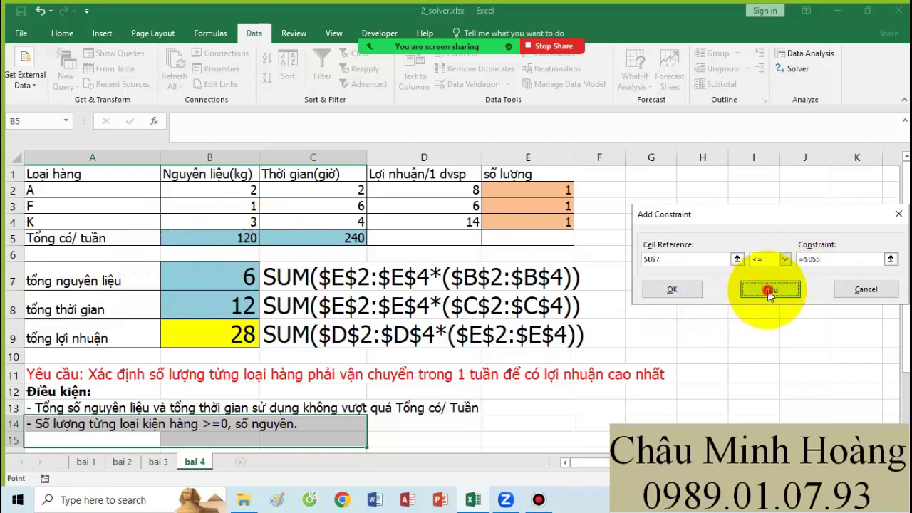
Add a final constraint that the total time B8 is less than or equal to the weekly available time C5
{"action": "left_click", "coordinate": [228, 308]}
{"action": "left_click", "coordinate": [812, 259]}
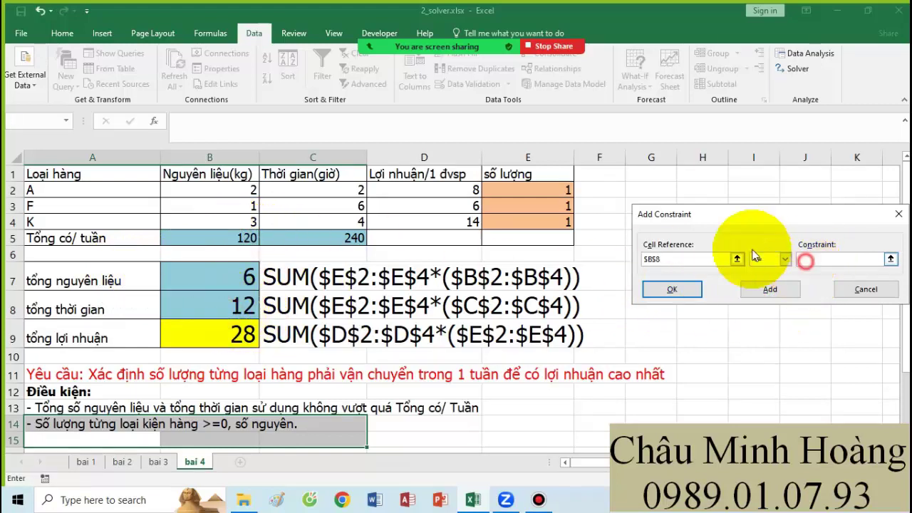
{"action": "left_click", "coordinate": [342, 238]}
{"action": "left_click", "coordinate": [672, 289]}
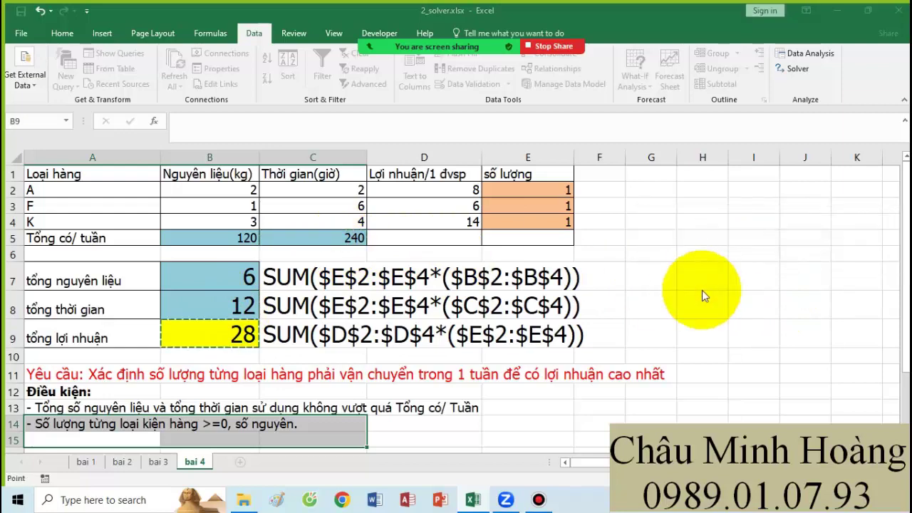
Solve the model, keep the Solver solution, and select the totals with their formulas in B7:F9
{"action": "left_click", "coordinate": [761, 426]}
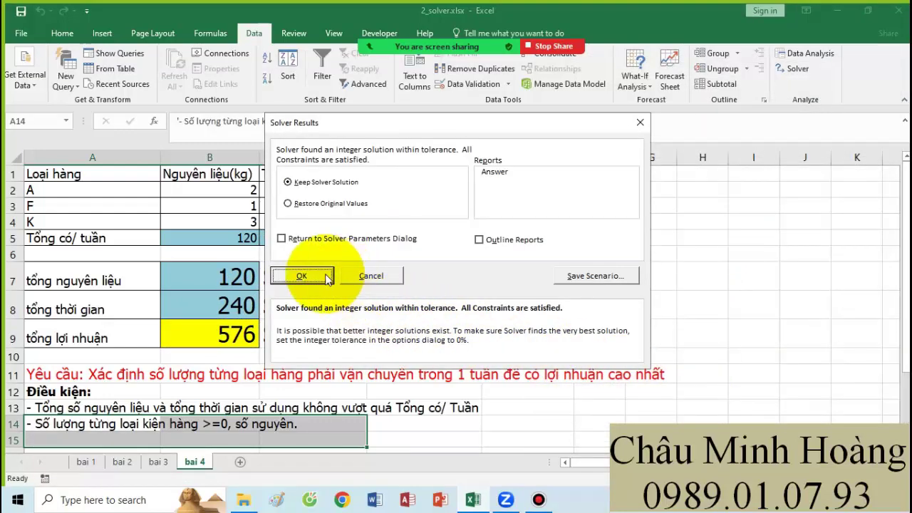
{"action": "left_click", "coordinate": [301, 332]}
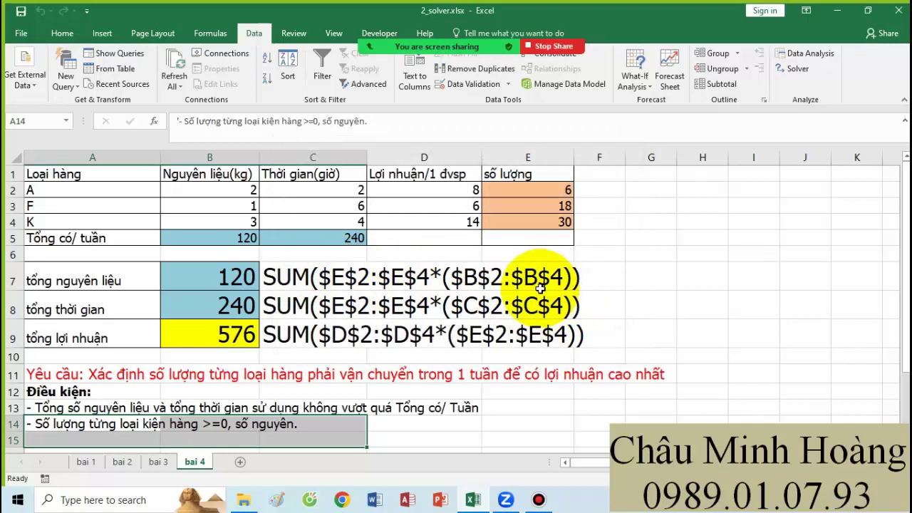
{"action": "left_click_drag", "start_coordinate": [178, 278], "coordinate": [604, 330]}
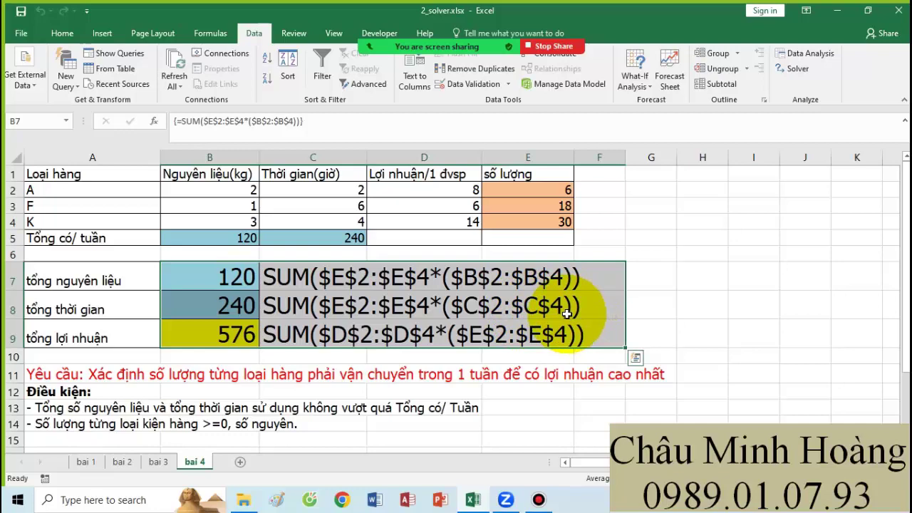
{"action": "left_click", "coordinate": [538, 499]}
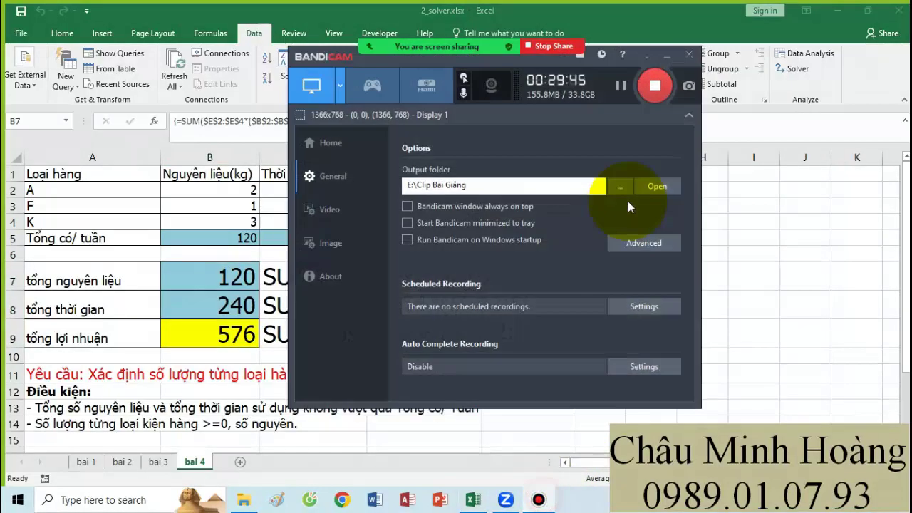
{"action": "left_click", "coordinate": [620, 86]}
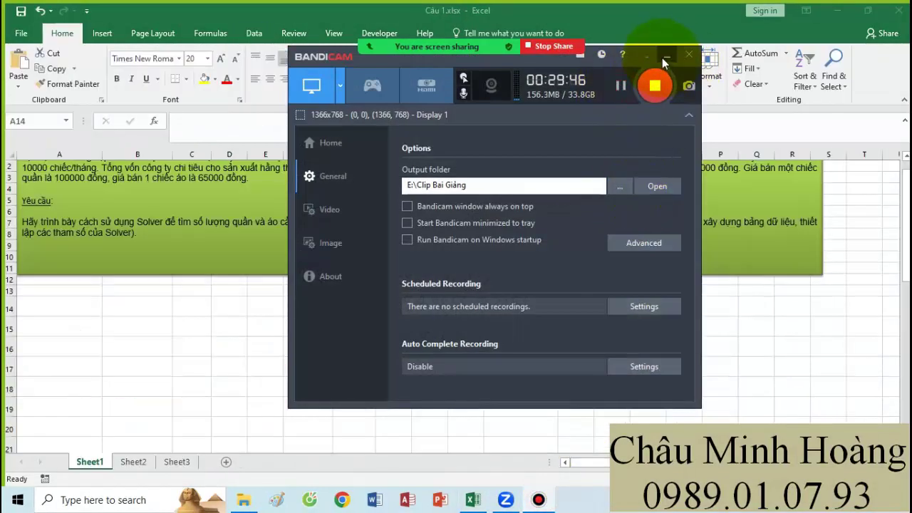
{"action": "left_click", "coordinate": [662, 57]}
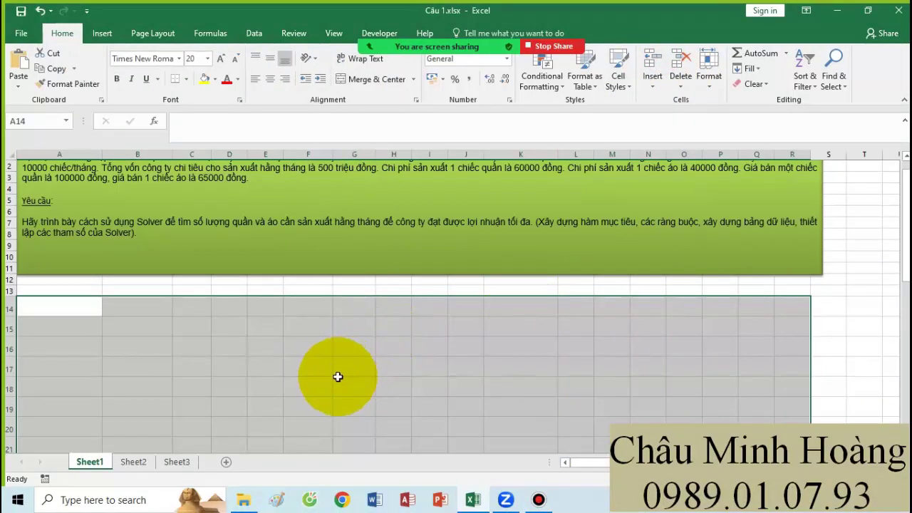
Enter the product headings Quần in B14 and Áo in C14 below the problem text
{"action": "scroll", "coordinate": [327, 376], "scroll_direction": "up", "scroll_amount": 1}
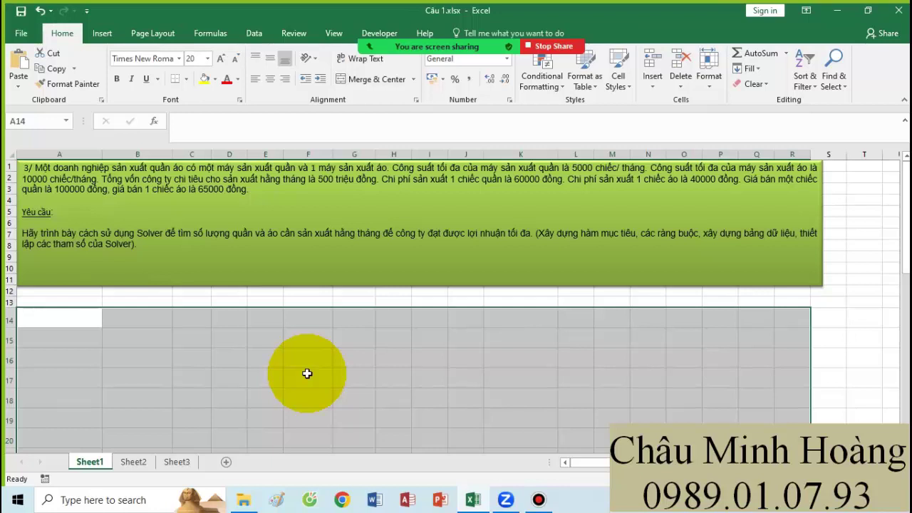
{"action": "left_click", "coordinate": [132, 332]}
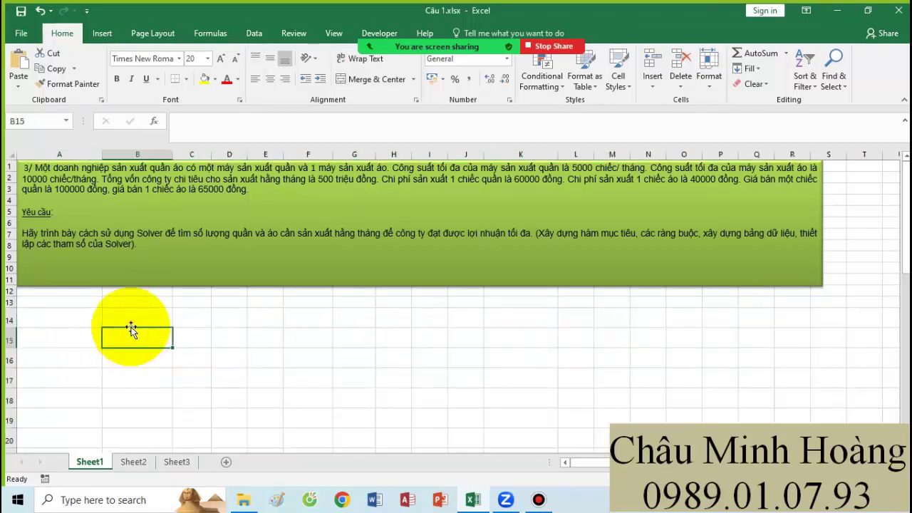
{"action": "type", "text": "A"}
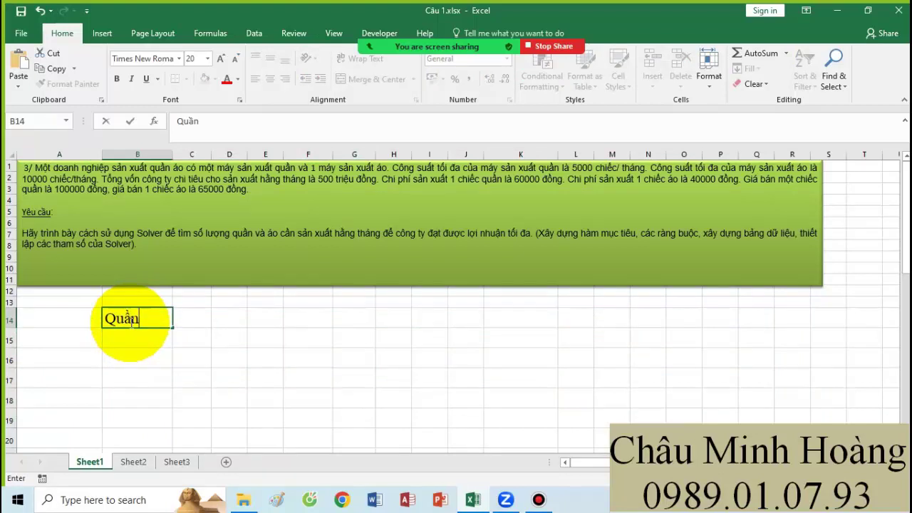
{"action": "key", "text": "Tab"}
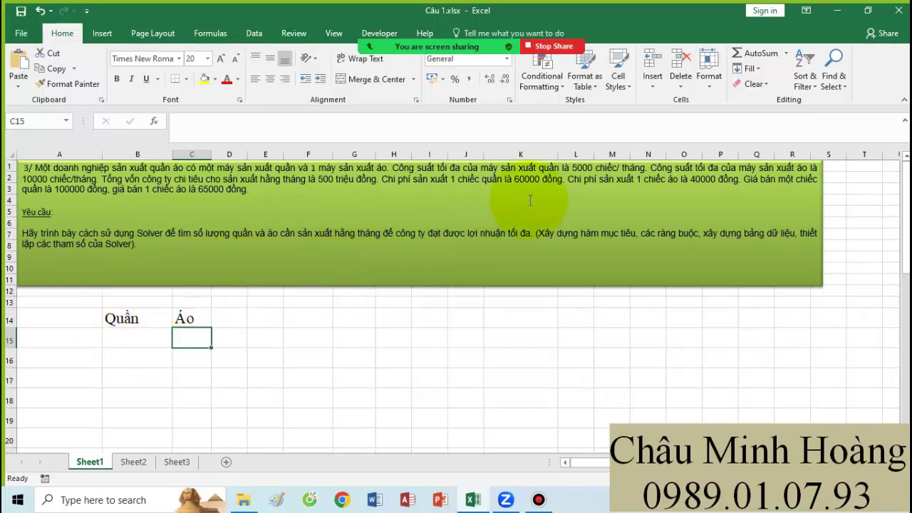
Add a Công Suất row in A15 with 5000 for Quần and 10000 for Áo
{"action": "left_click", "coordinate": [73, 342]}
{"action": "type", "text": "Công Suất"}
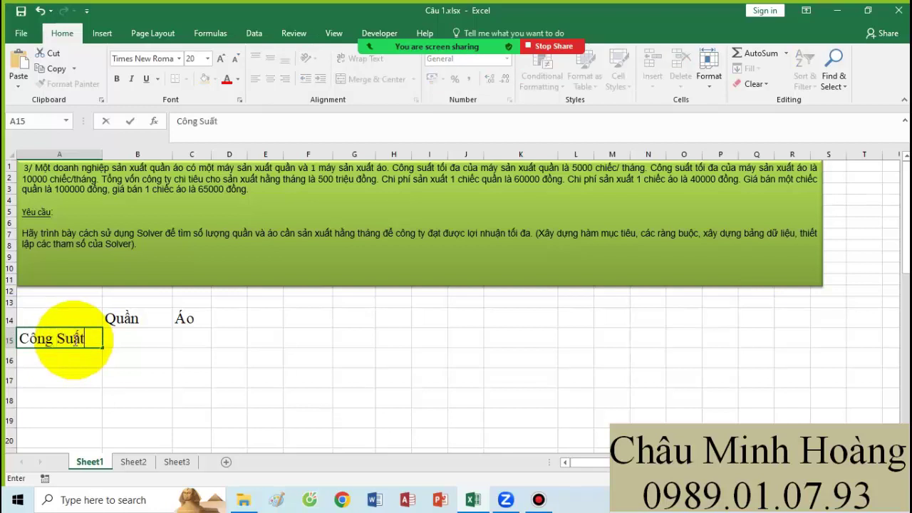
{"action": "key", "text": "Tab"}
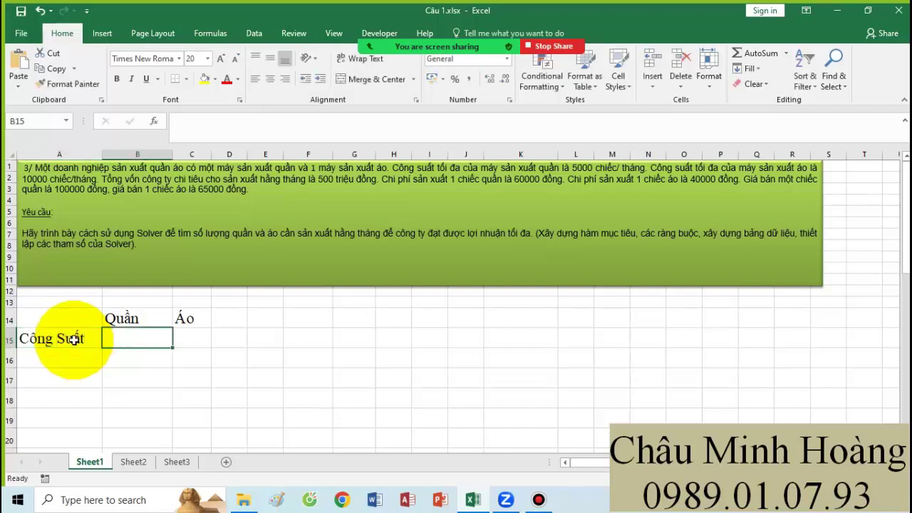
{"action": "type", "text": "5000"}
{"action": "key", "text": "Tab"}
{"action": "type", "text": "10"}
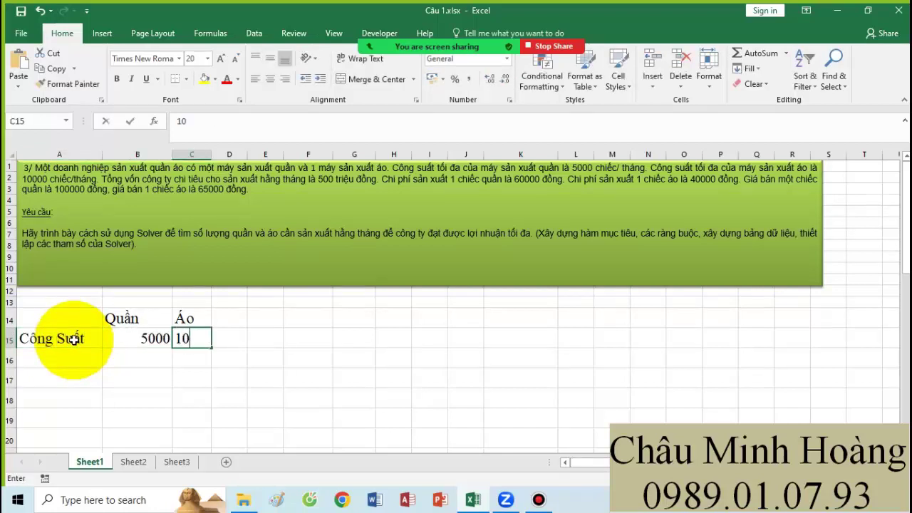
{"action": "key", "text": "Return"}
Format the range A14:K20 as Number with 0 decimal places and a thousands separator
{"action": "left_click_drag", "start_coordinate": [66, 320], "coordinate": [534, 440]}
{"action": "right_click", "coordinate": [387, 378]}
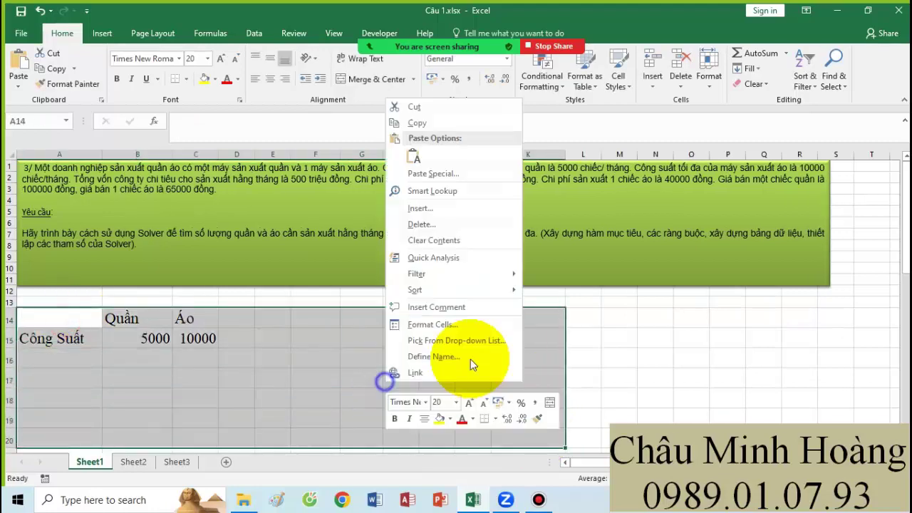
{"action": "left_click", "coordinate": [441, 324]}
{"action": "key", "text": "Down"}
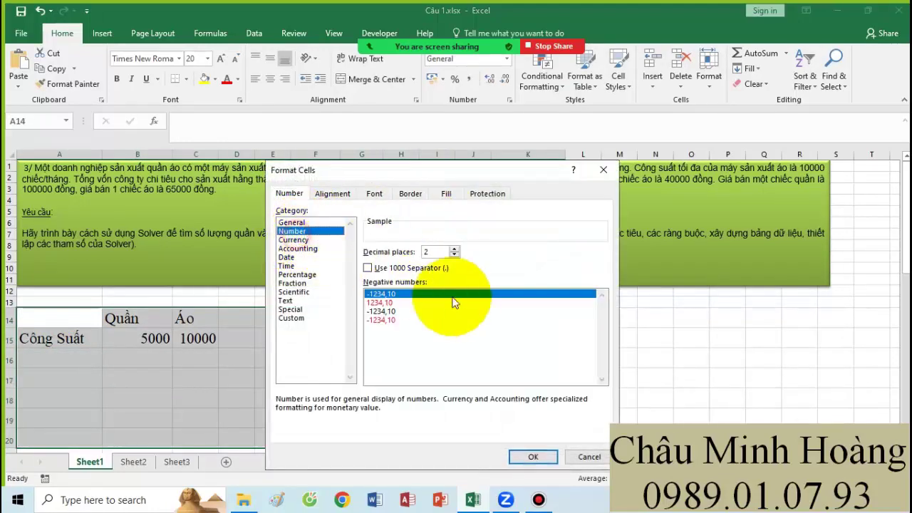
{"action": "left_click", "coordinate": [427, 268]}
{"action": "left_click", "coordinate": [453, 255]}
{"action": "left_click", "coordinate": [454, 255]}
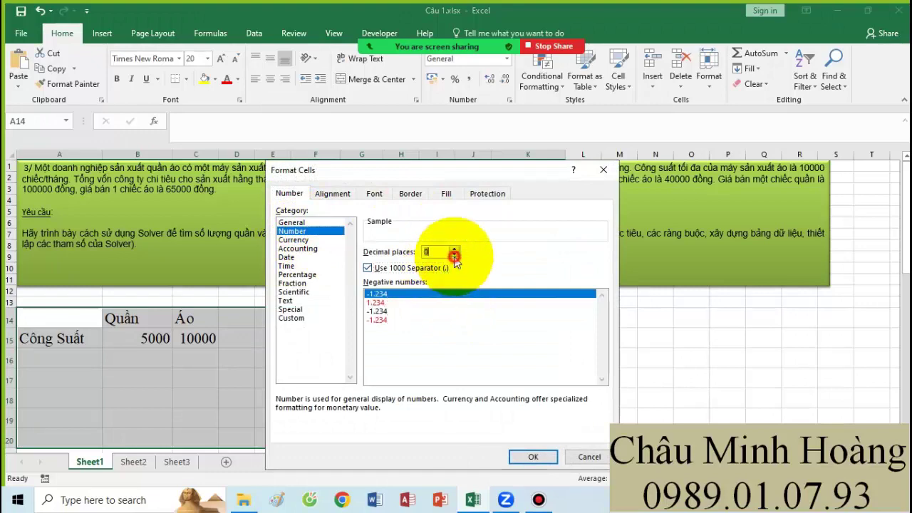
{"action": "left_click", "coordinate": [532, 456]}
{"action": "left_click", "coordinate": [356, 377]}
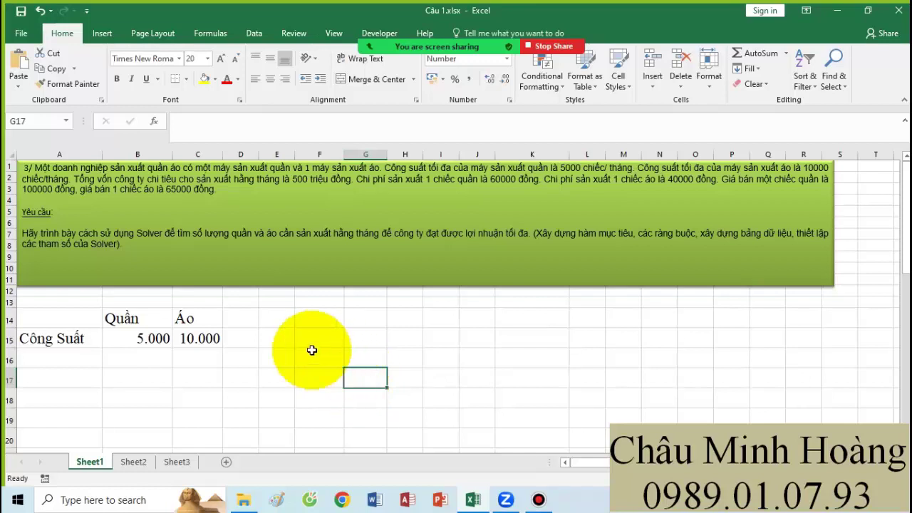
Enter the label vốn in E15 and the capital amount 500000000 in F15
{"action": "left_click", "coordinate": [283, 341]}
{"action": "type", "text": "vốn"}
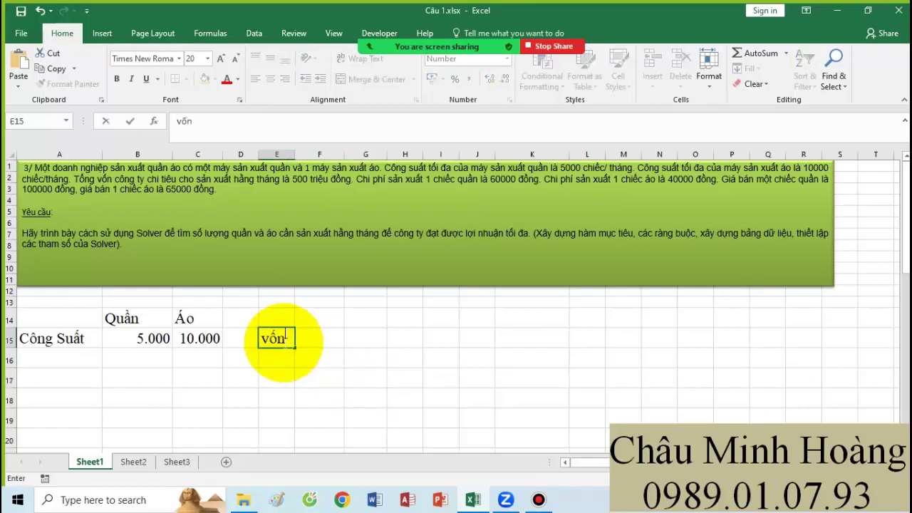
{"action": "key", "text": "Tab"}
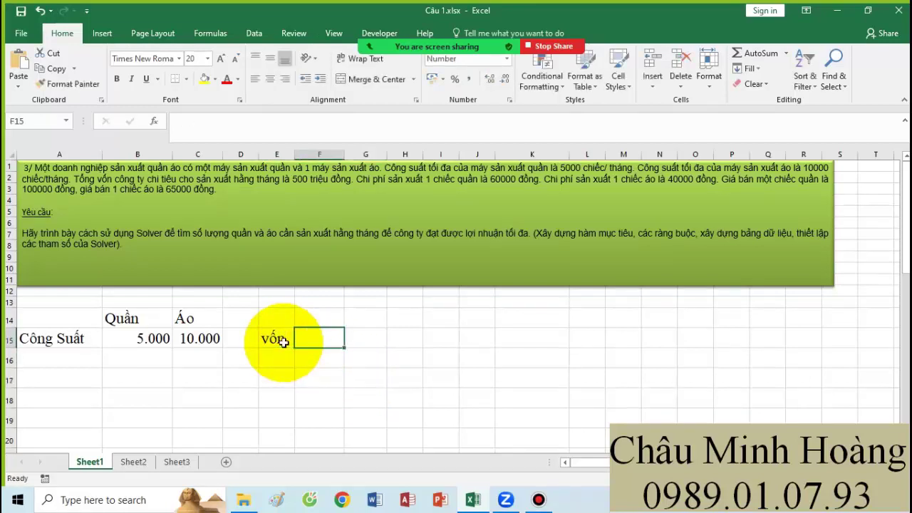
{"action": "type", "text": "50000000"}
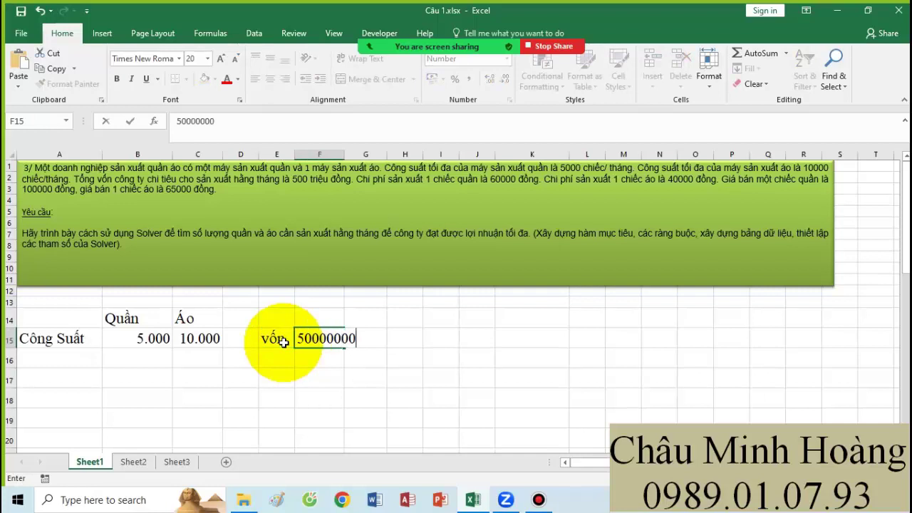
{"action": "type", "text": "0\\"}
{"action": "key", "text": "Return"}
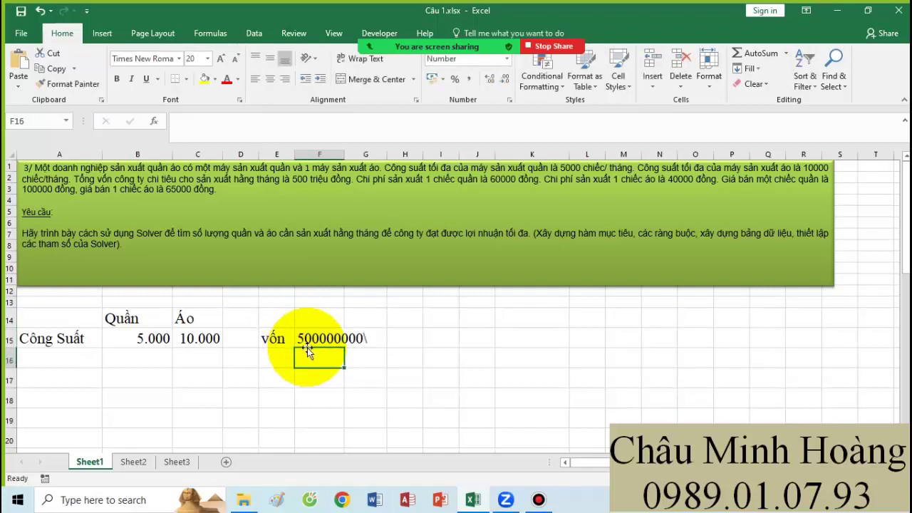
Remove the stray backslash from the capital amount in F15 so the cell holds 500000000
{"action": "left_click", "coordinate": [305, 338]}
{"action": "double_click", "coordinate": [358, 337]}
{"action": "left_click_drag", "start_coordinate": [364, 339], "coordinate": [372, 339]}
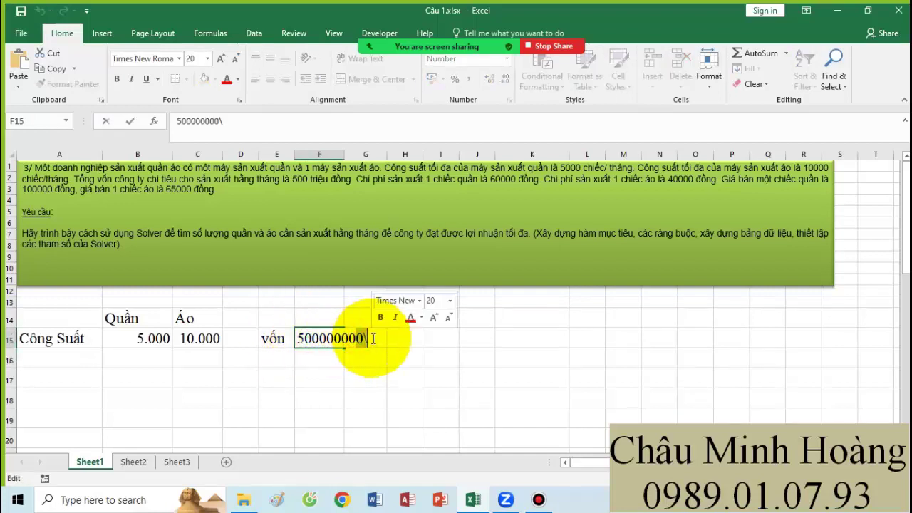
{"action": "key", "text": "BackSpace"}
{"action": "key", "text": "Return"}
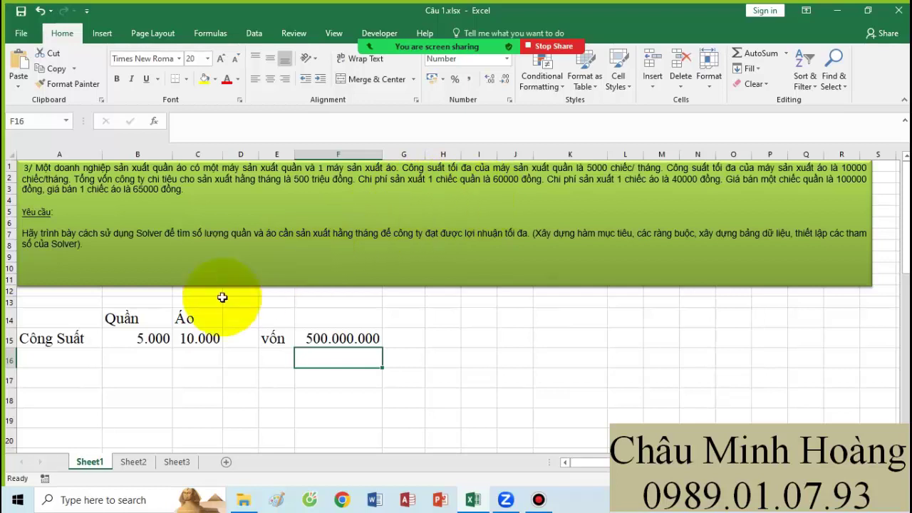
Add a Chi Phí row in A16 with 60000 for Quần and 40000 for Áo
{"action": "left_click", "coordinate": [77, 359]}
{"action": "type", "text": "Công Suấthi "}
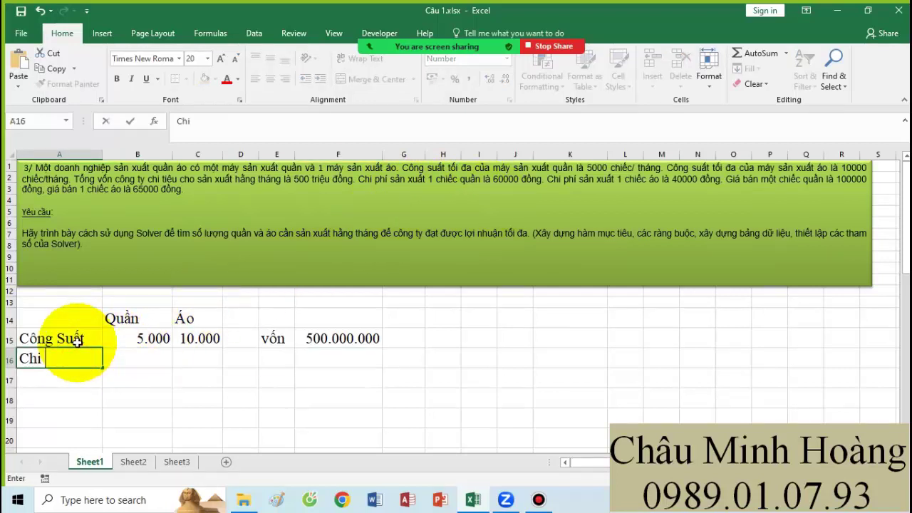
{"action": "type", "text": "Phí"}
{"action": "key", "text": "Up"}
{"action": "key", "text": "Down"}
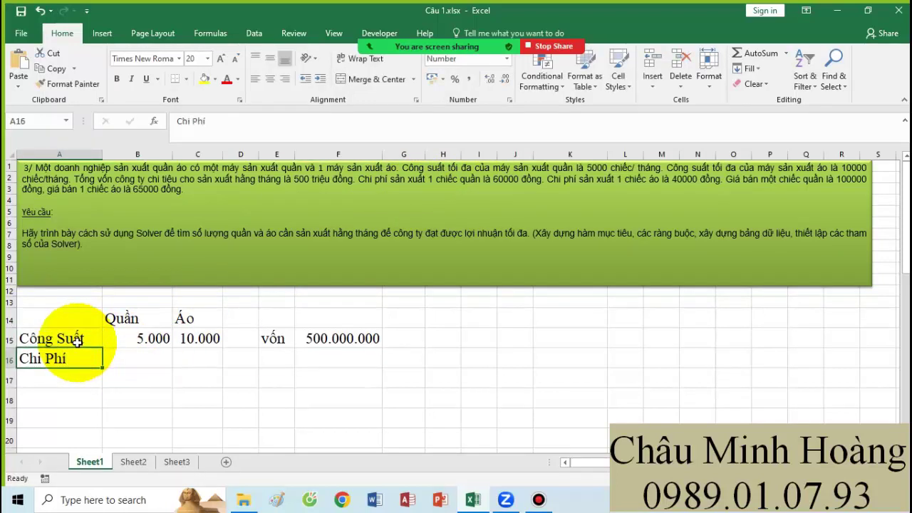
{"action": "key", "text": "Right"}
{"action": "type", "text": "600"}
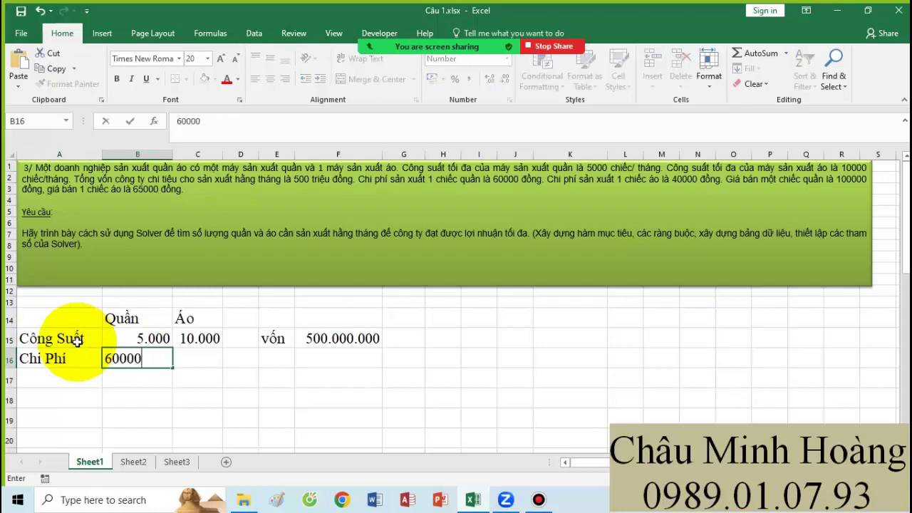
{"action": "key", "text": "Right"}
{"action": "type", "text": "400"}
{"action": "key", "text": "Return"}
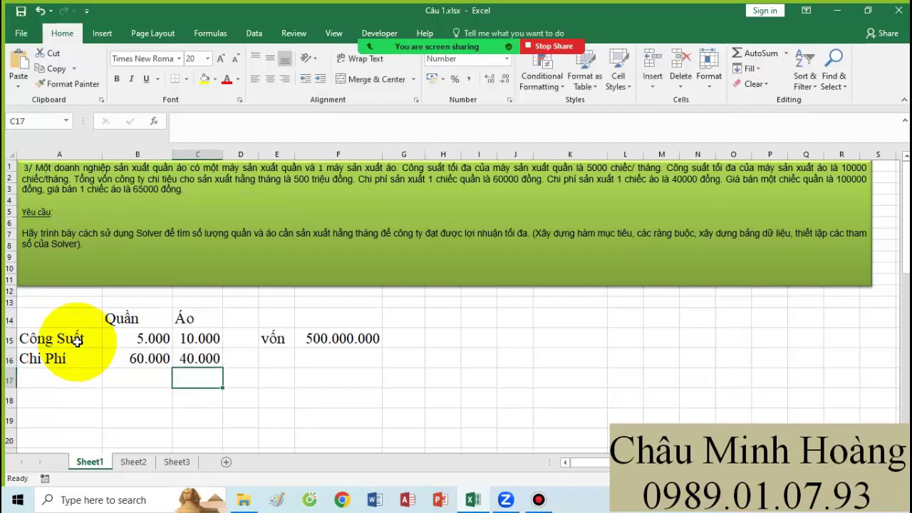
Add a Giá Bán row in A17 with 100000 for Quần and 65000 for Áo
{"action": "left_click", "coordinate": [78, 371]}
{"action": "type", "text": "Gi"}
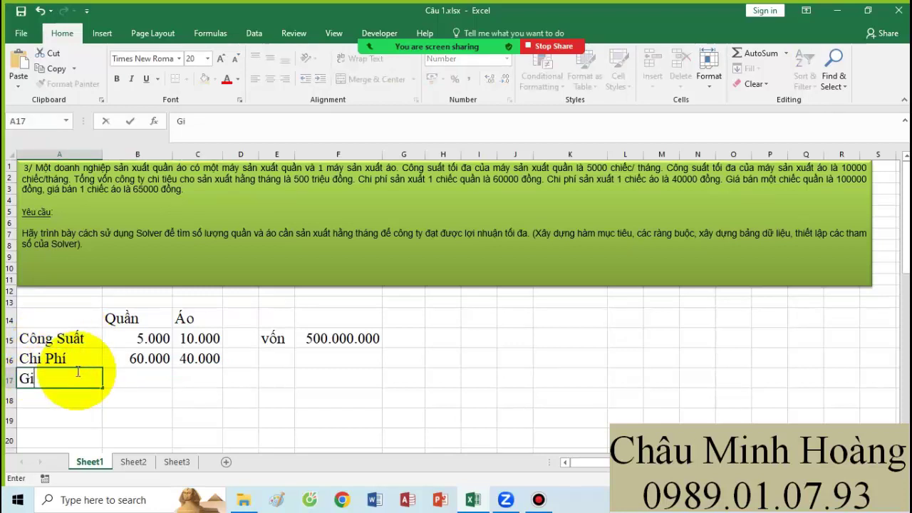
{"action": "type", "text": "á Bán"}
{"action": "key", "text": "Tab"}
{"action": "type", "text": "10"}
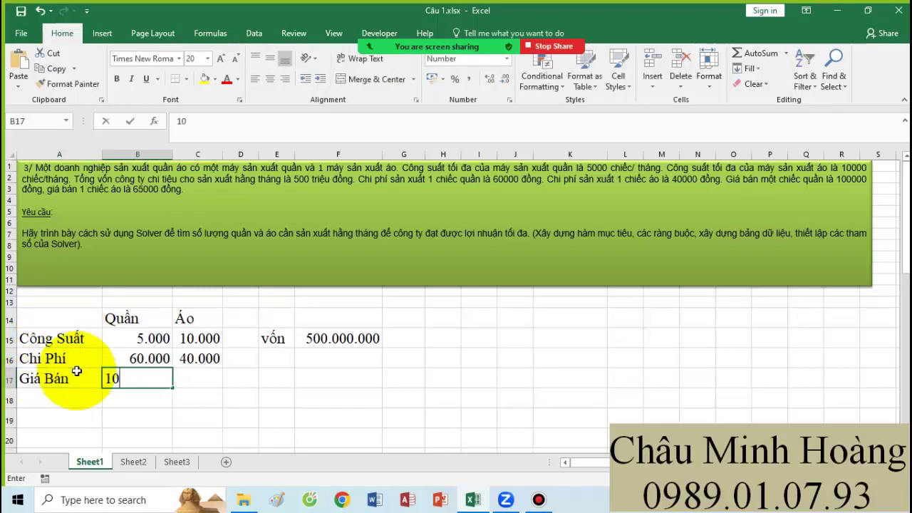
{"action": "type", "text": "0.000"}
{"action": "key", "text": "Tab"}
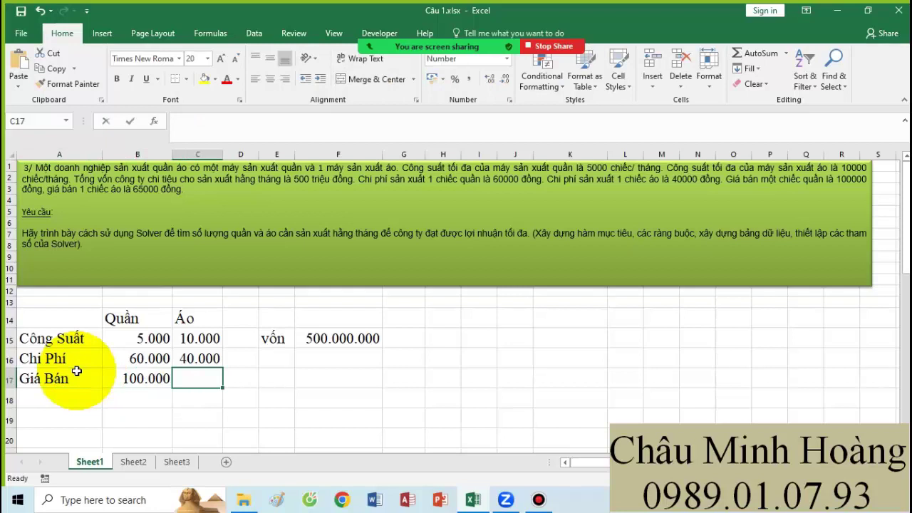
{"action": "type", "text": "65000"}
{"action": "key", "text": "Return"}
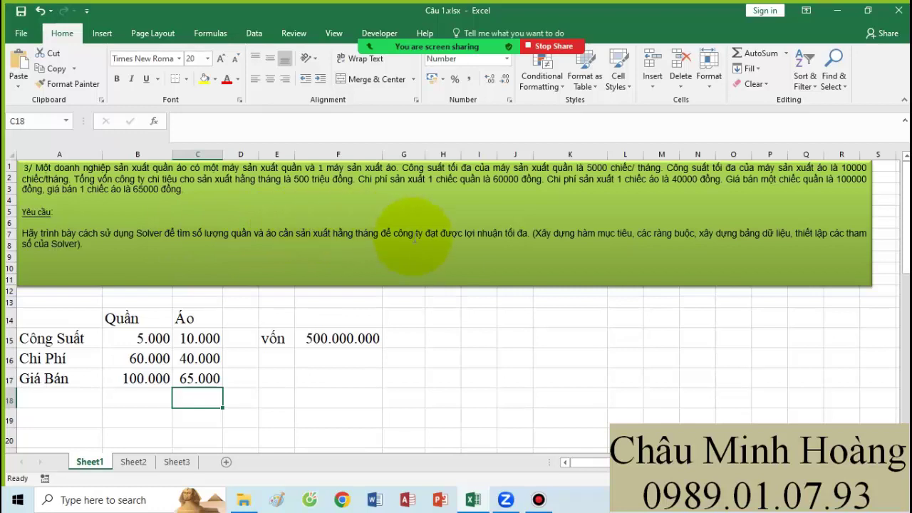
Add a số lượng sản xuất row in A18 with 1 for both products, and widen column A to fit the label
{"action": "left_click", "coordinate": [49, 399]}
{"action": "type", "text": "số lu"}
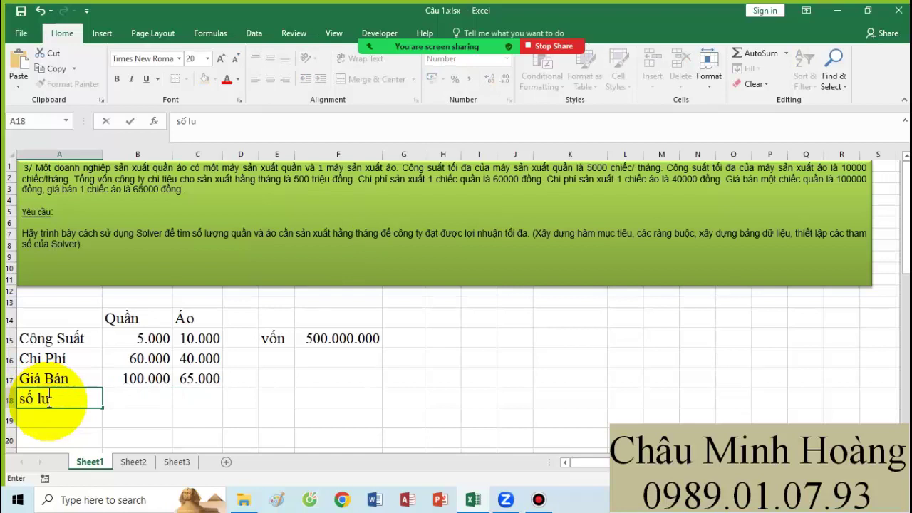
{"action": "key", "text": "BackSpace"}
{"action": "type", "text": "ượng sản xua"}
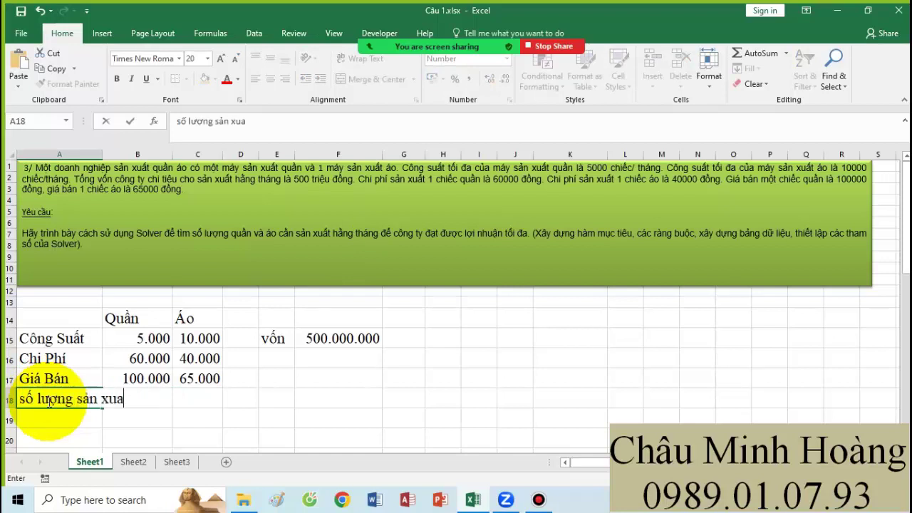
{"action": "key", "text": "Tab"}
{"action": "type", "text": "1"}
{"action": "key", "text": "Tab"}
{"action": "type", "text": "1"}
{"action": "key", "text": "Tab"}
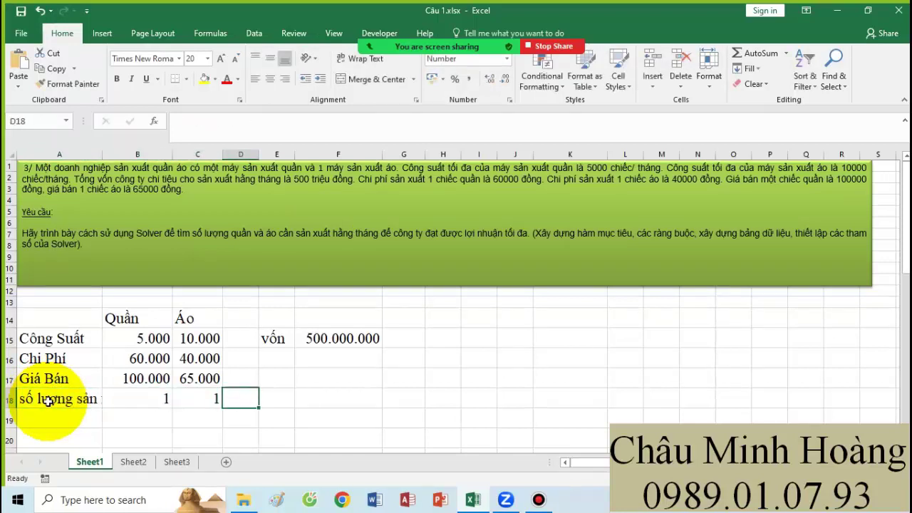
{"action": "left_click_drag", "start_coordinate": [102, 154], "coordinate": [151, 154]}
{"action": "left_click_drag", "start_coordinate": [189, 399], "coordinate": [261, 401]}
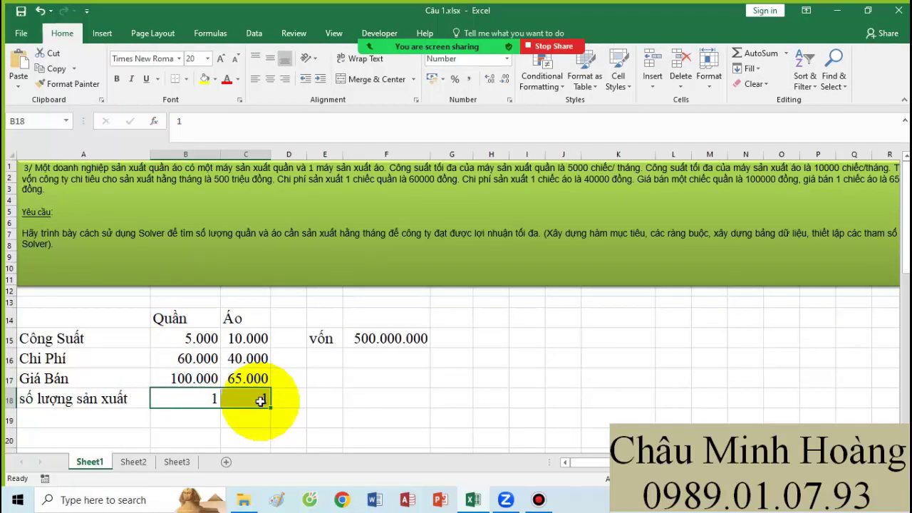
Enter the labels tổng doanh thu, tổng chi phí and lợi nhuận in E16:E18, and widen column E to fit them
{"action": "left_click", "coordinate": [331, 358]}
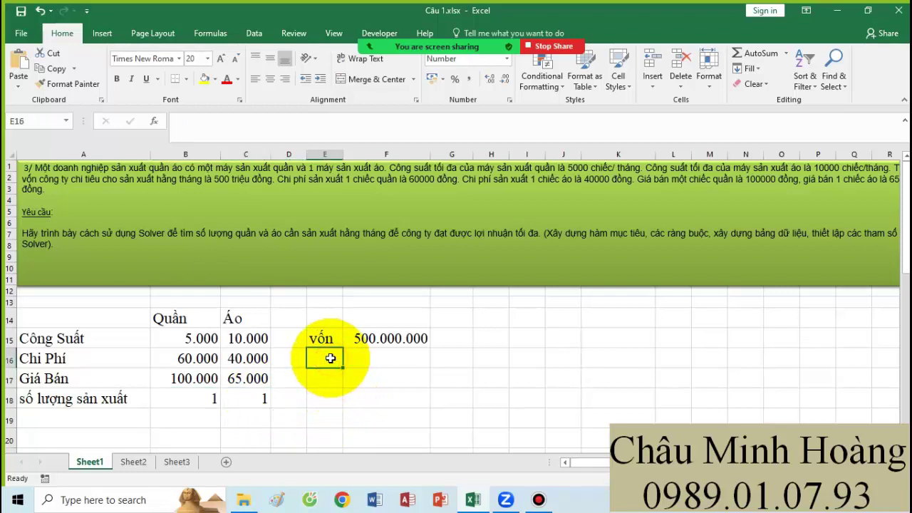
{"action": "type", "text": "tong doanh thu"}
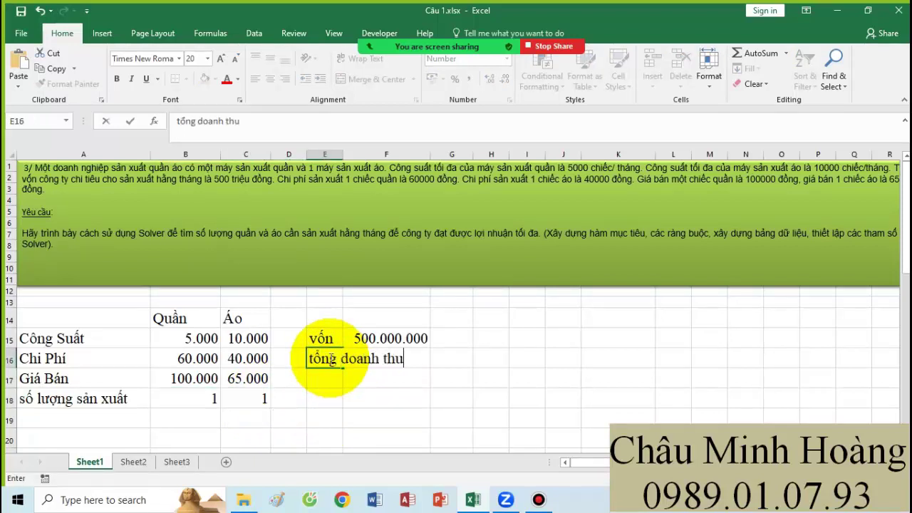
{"action": "key", "text": "Return"}
{"action": "type", "text": "tổng chi ph"}
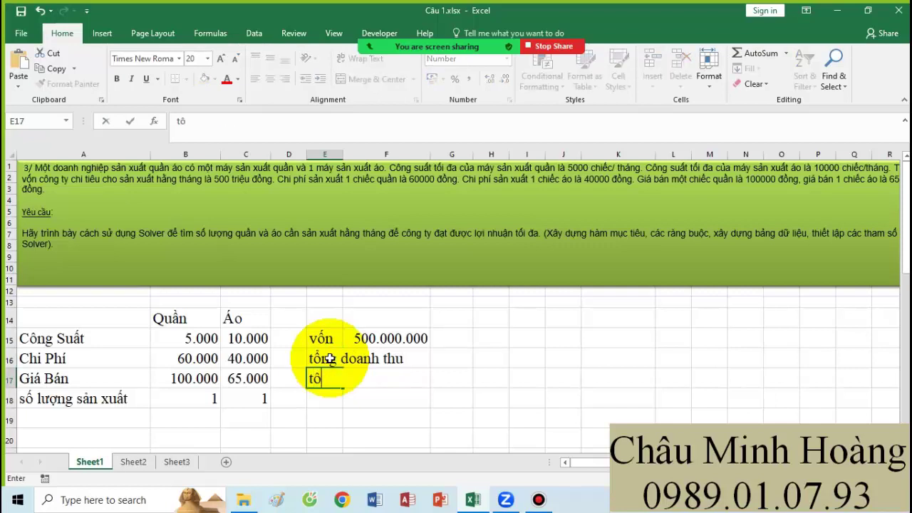
{"action": "type", "text": "í"}
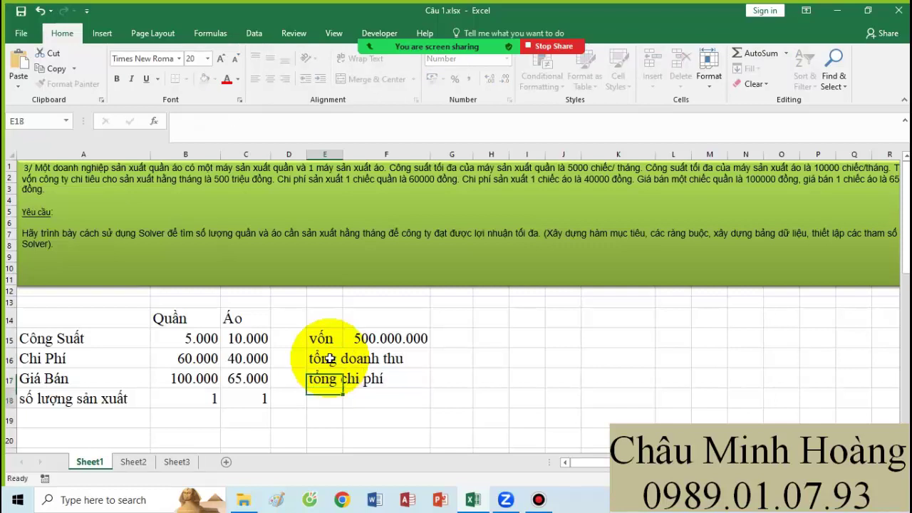
{"action": "key", "text": "Return"}
{"action": "type", "text": "loi nhuận"}
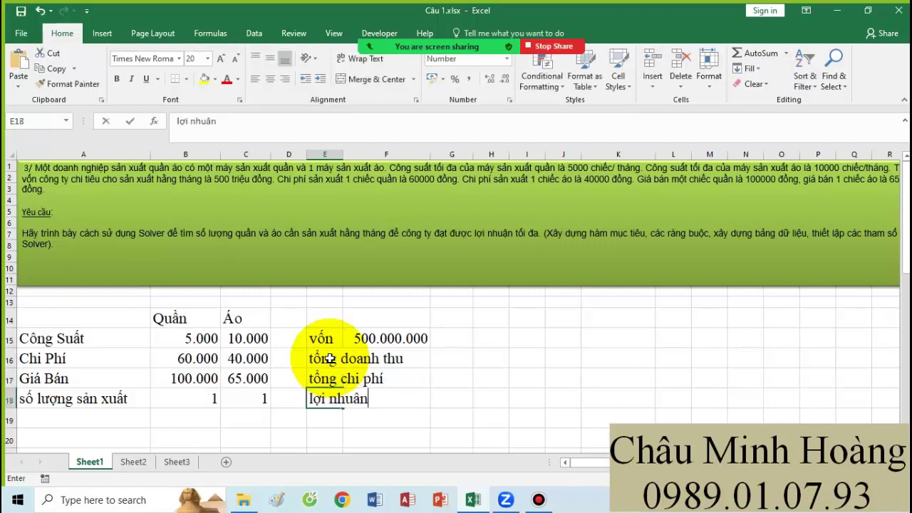
{"action": "key", "text": "Return"}
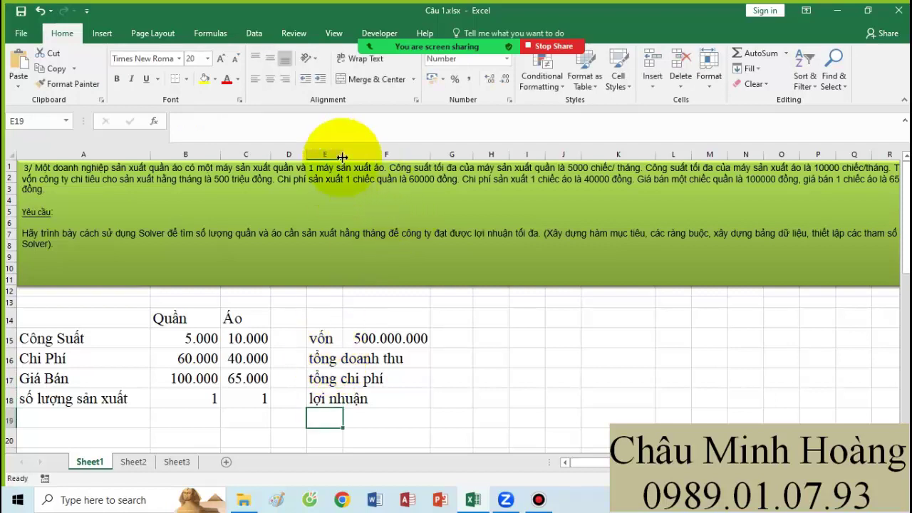
{"action": "left_click_drag", "start_coordinate": [343, 153], "coordinate": [423, 153]}
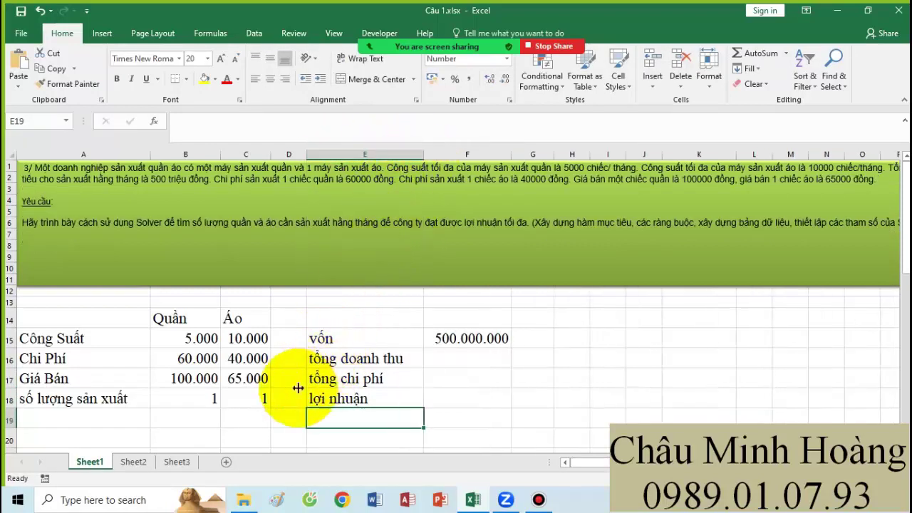
Calculate total revenue in F16 with the array formula =SUM($B$18:$C$18*($B$17:$C$17))
{"action": "left_click", "coordinate": [461, 361]}
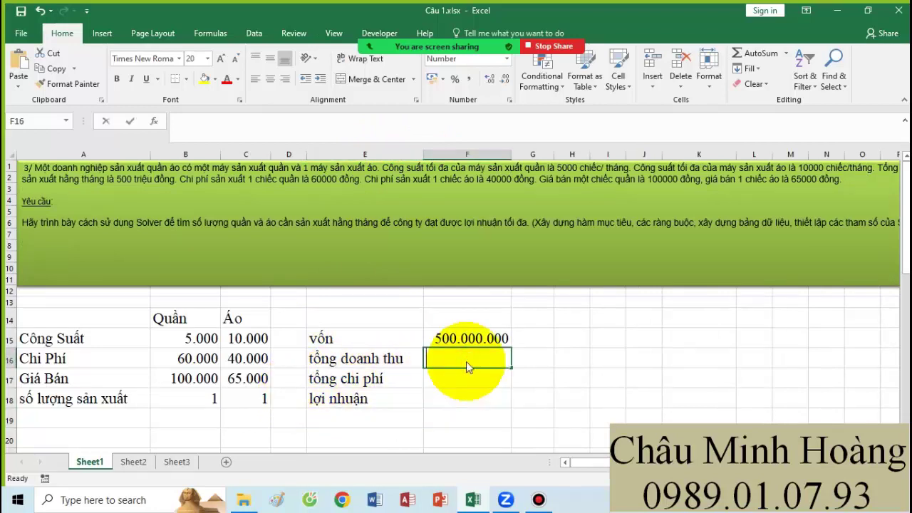
{"action": "type", "text": "=sum("}
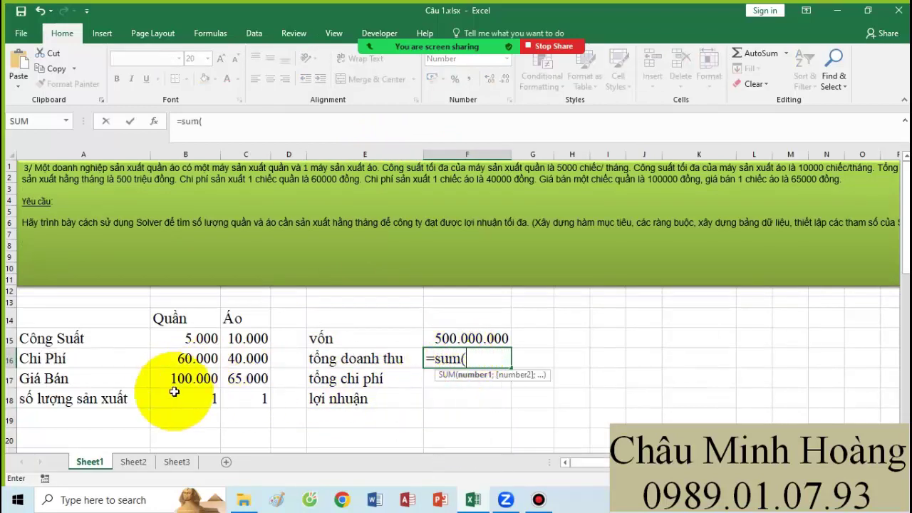
{"action": "left_click_drag", "start_coordinate": [178, 398], "coordinate": [231, 398]}
{"action": "key", "text": "F4"}
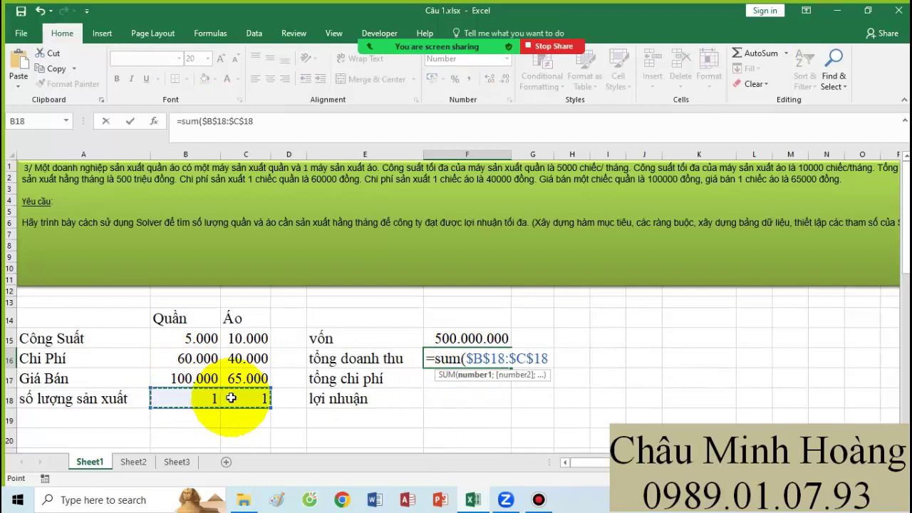
{"action": "type", "text": "*("}
{"action": "left_click_drag", "start_coordinate": [184, 378], "coordinate": [235, 379]}
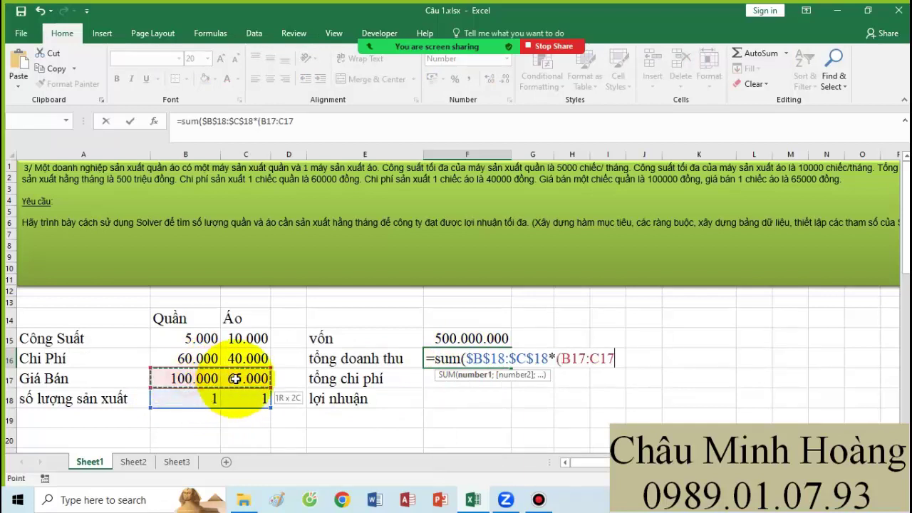
{"action": "key", "text": "F4"}
{"action": "type", "text": ")"}
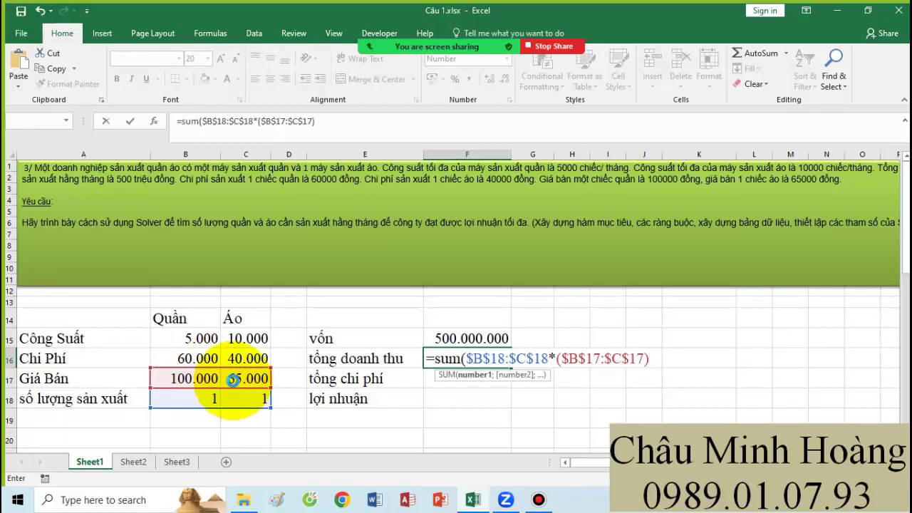
{"action": "key", "text": "ctrl+shift+Return"}
{"action": "key", "text": "Return"}
Copy the F16 formula without its equals sign into G16 as explanatory text
{"action": "double_click", "coordinate": [431, 358]}
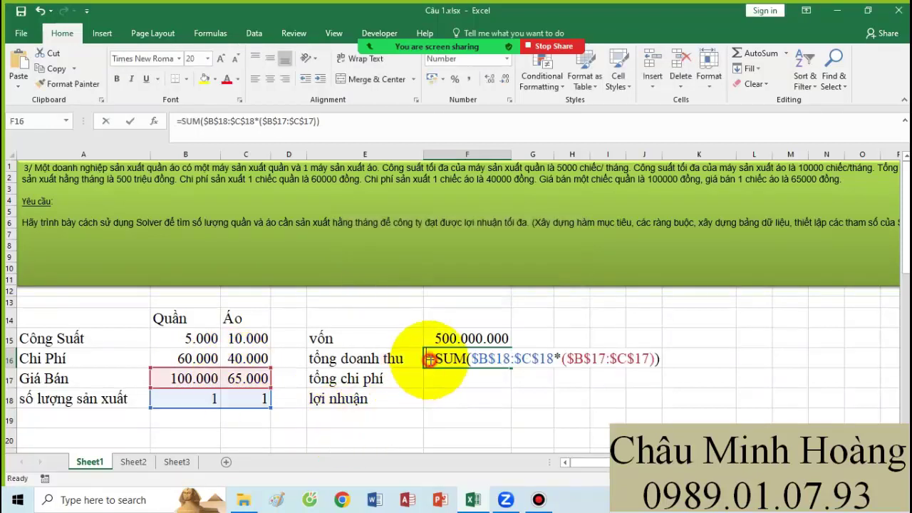
{"action": "left_click_drag", "start_coordinate": [435, 359], "coordinate": [672, 367]}
{"action": "key", "text": "ctrl+c"}
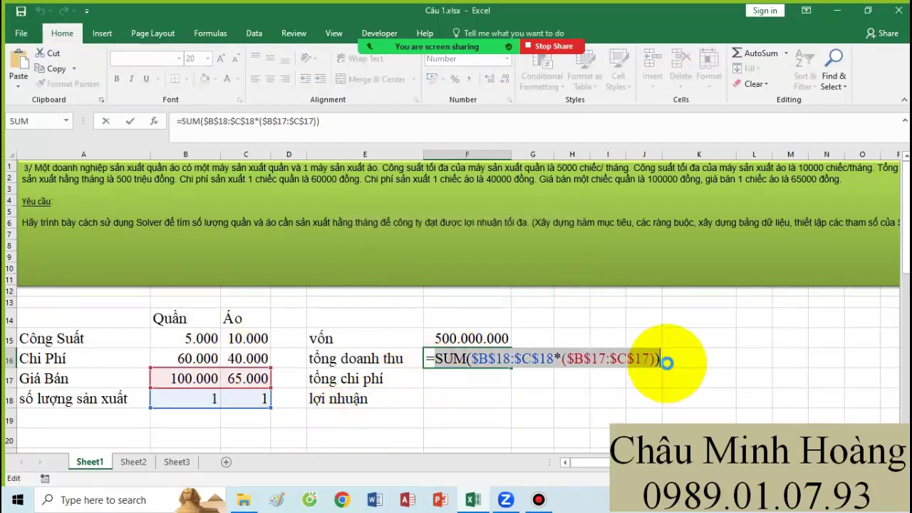
{"action": "key", "text": "Escape"}
{"action": "left_click", "coordinate": [541, 356]}
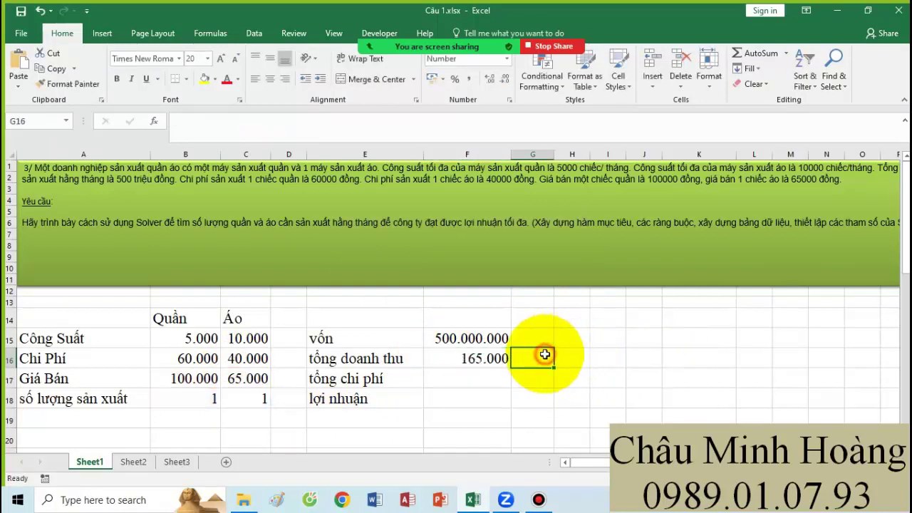
{"action": "key", "text": "ctrl+v"}
Write the total cost formula =SUM($B$18:$C$18*($B$16:$C$16)) in F17
{"action": "left_click", "coordinate": [480, 375]}
{"action": "type", "text": "=sum"}
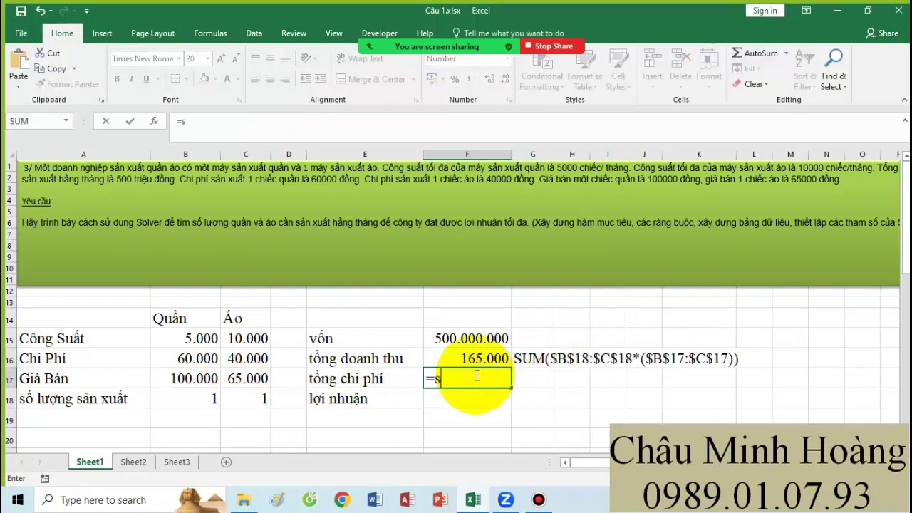
{"action": "key", "text": "BackSpace"}
{"action": "key", "text": "BackSpace"}
{"action": "key", "text": "BackSpace"}
{"action": "type", "text": "SUM("}
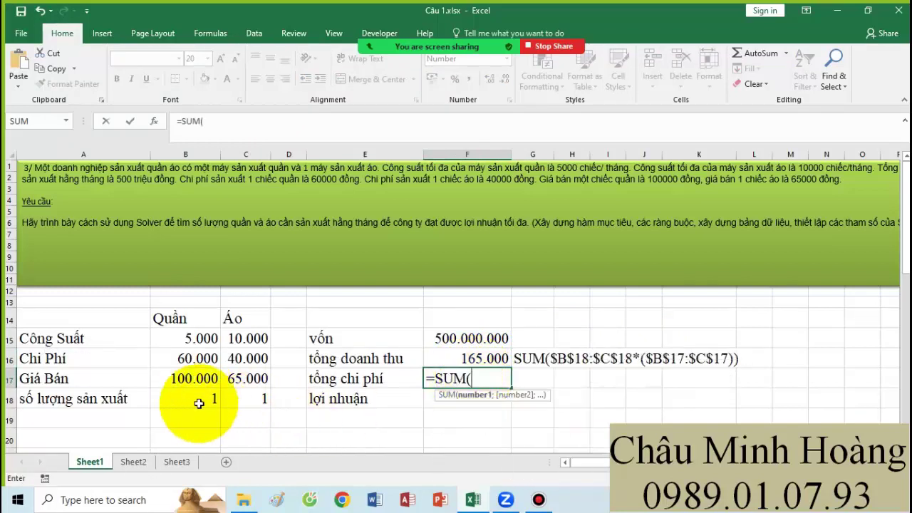
{"action": "left_click_drag", "start_coordinate": [198, 404], "coordinate": [242, 399]}
{"action": "key", "text": "F4"}
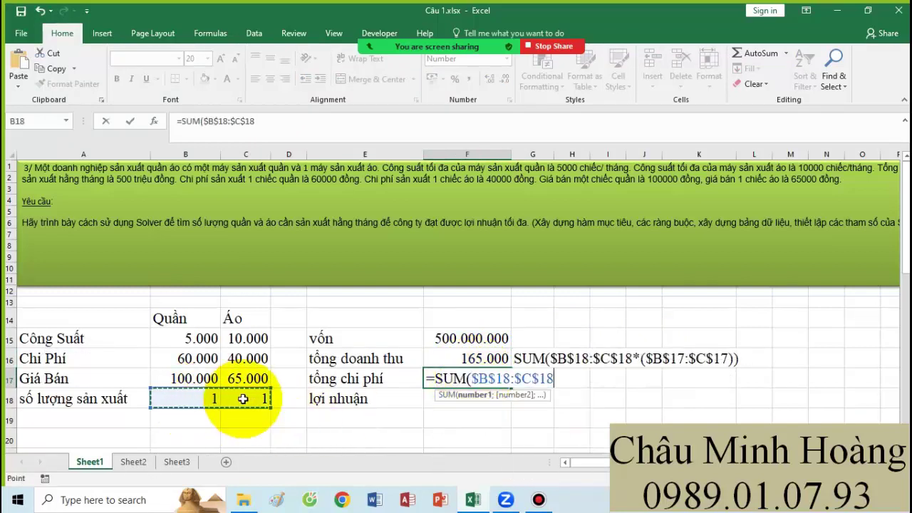
{"action": "type", "text": "*("}
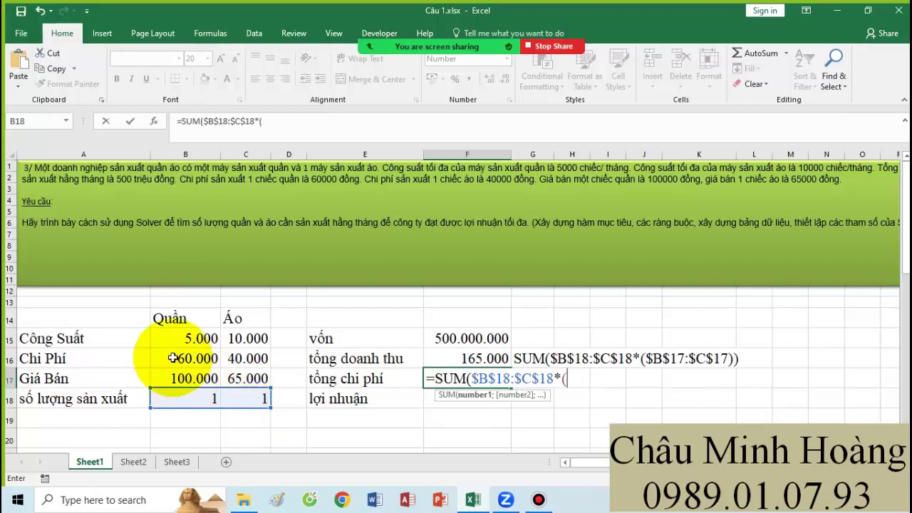
{"action": "left_click_drag", "start_coordinate": [172, 358], "coordinate": [236, 358]}
{"action": "key", "text": "F4"}
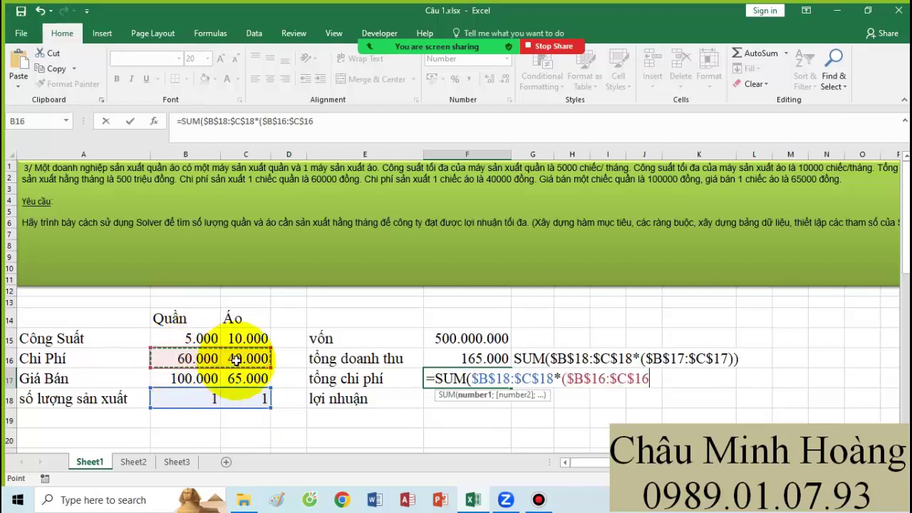
{"action": "type", "text": "))"}
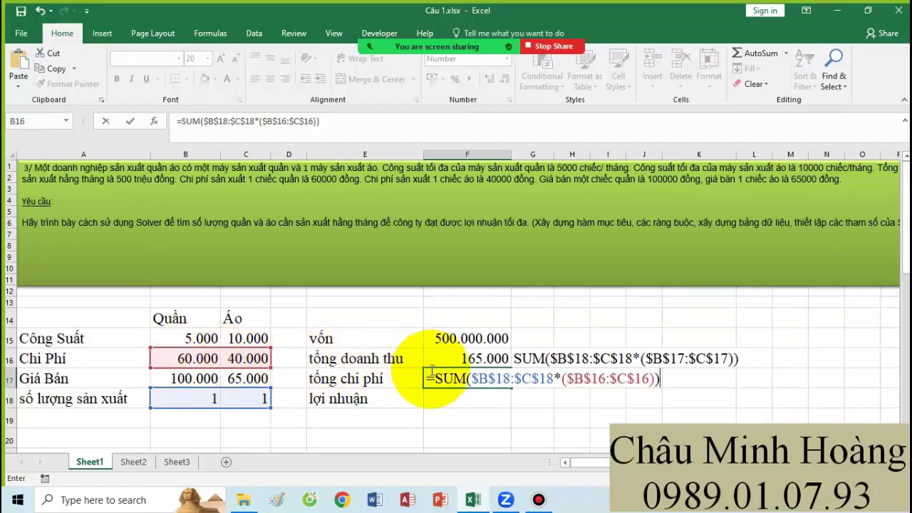
Copy the total cost formula text without its equals sign, commit F17 as an array formula, and paste the text in G17
{"action": "left_click_drag", "start_coordinate": [431, 372], "coordinate": [660, 379]}
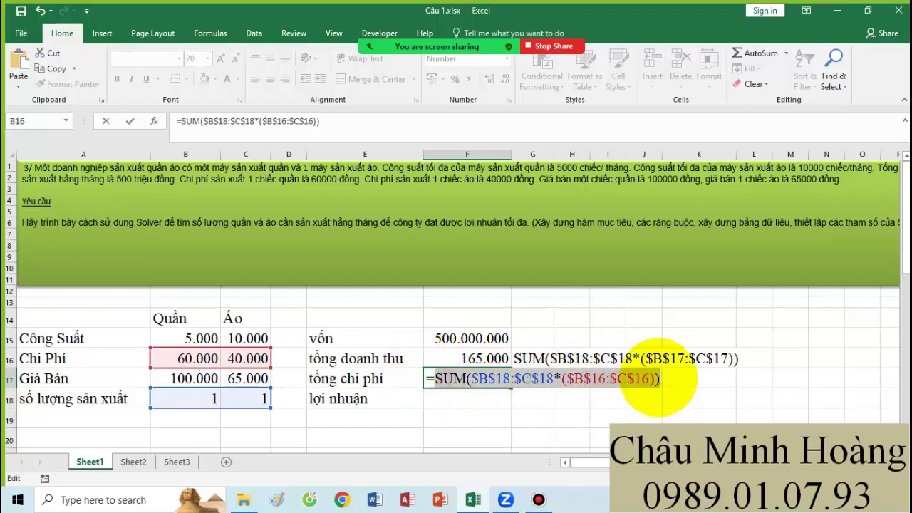
{"action": "key", "text": "ctrl+c"}
{"action": "key", "text": "ctrl+Return"}
{"action": "left_click", "coordinate": [536, 380]}
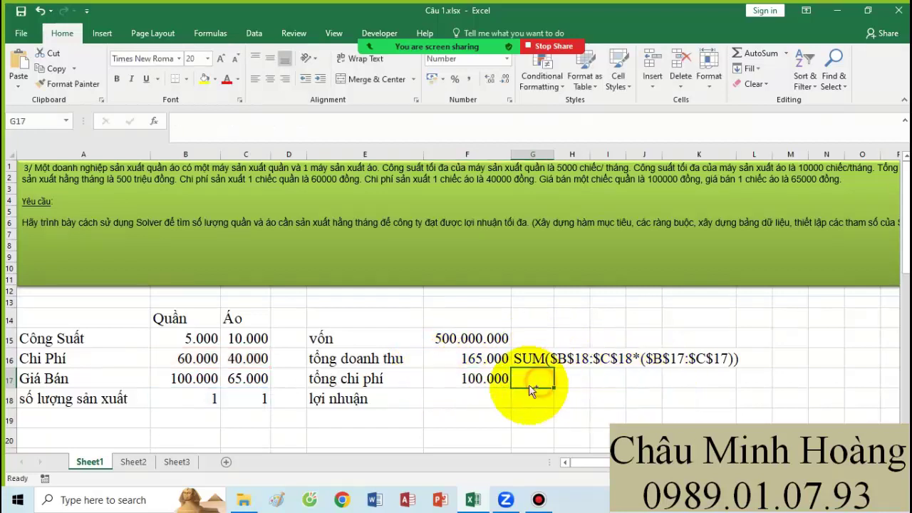
{"action": "key", "text": "ctrl+v"}
Write the profit formula =F16-F17 in F18, subtracting total cost from total revenue
{"action": "left_click", "coordinate": [476, 400]}
{"action": "type", "text": "="}
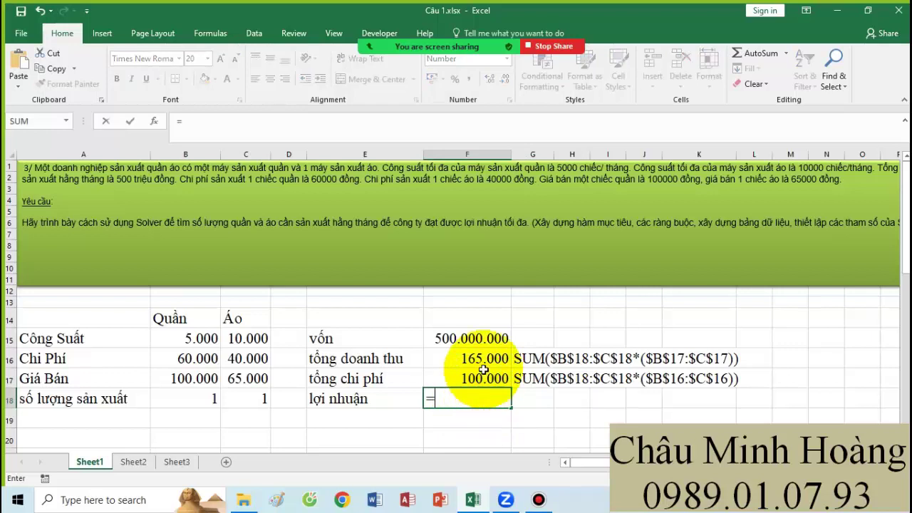
{"action": "left_click", "coordinate": [472, 358]}
{"action": "type", "text": "-"}
{"action": "left_click", "coordinate": [477, 375]}
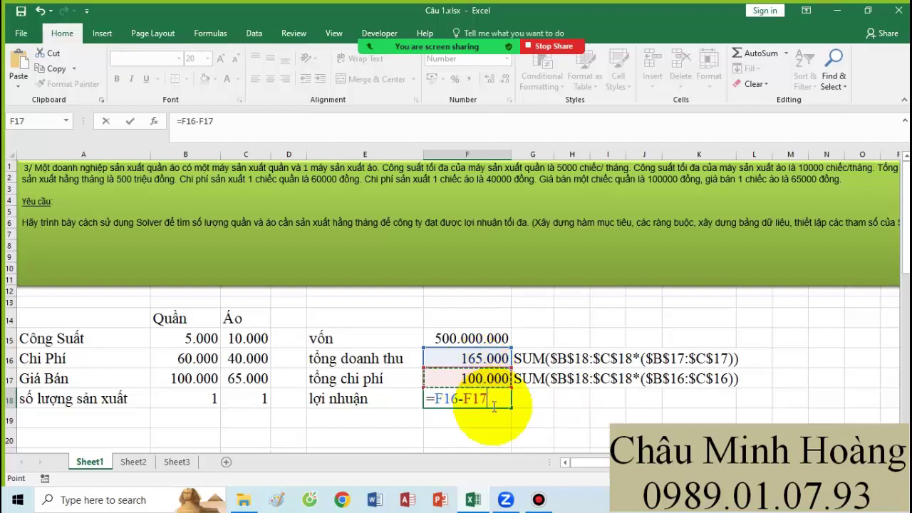
Copy the profit formula text F16-F17 from F18 into G18 beside the profit value
{"action": "left_click", "coordinate": [436, 399]}
{"action": "left_click_drag", "start_coordinate": [436, 399], "coordinate": [515, 399]}
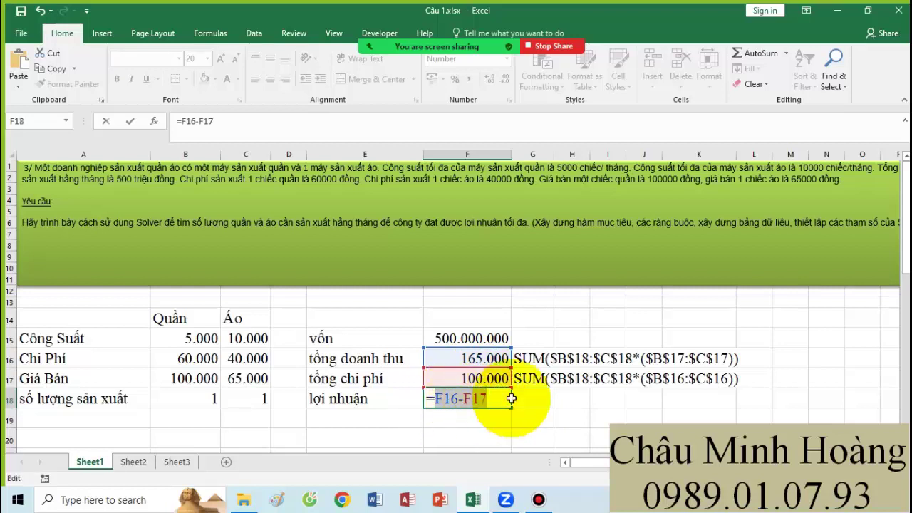
{"action": "key", "text": "ctrl+c"}
{"action": "left_click", "coordinate": [549, 398]}
{"action": "key", "text": "ctrl+v"}
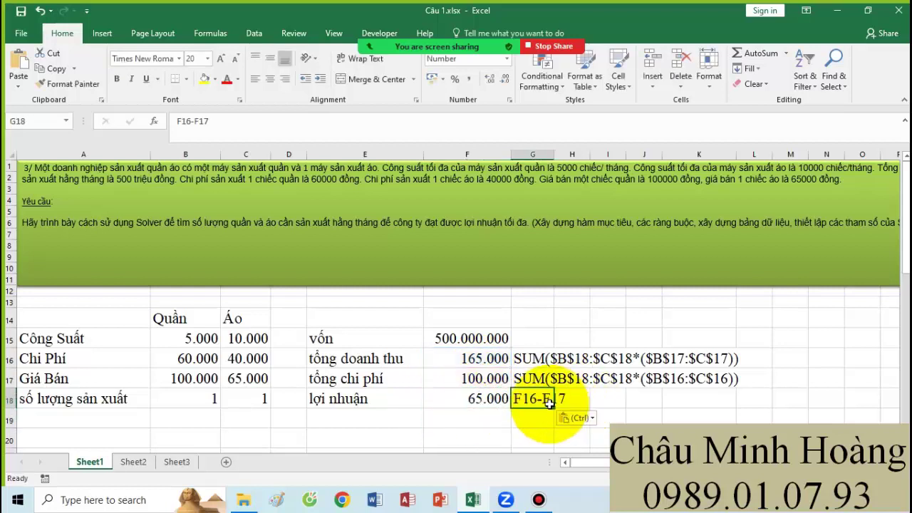
{"action": "left_click", "coordinate": [605, 399]}
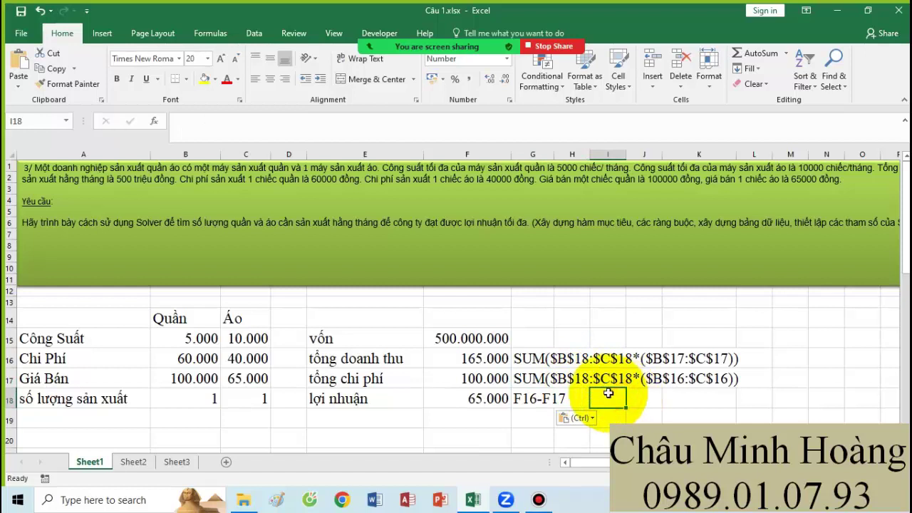
{"action": "left_click", "coordinate": [470, 398]}
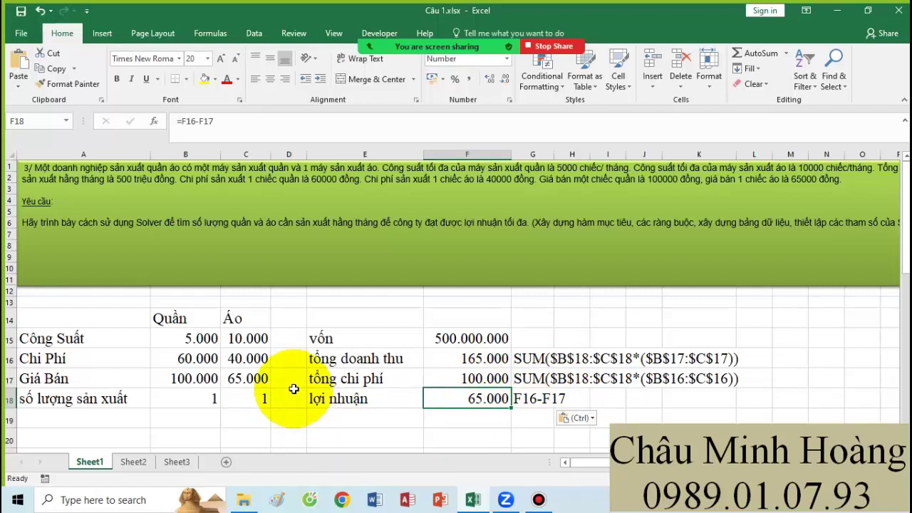
Enter the first condition in A20 as "đk 1: số lượng sản xuất quần áo là số nguyên dương"
{"action": "scroll", "coordinate": [235, 388], "scroll_direction": "down", "scroll_amount": 1}
{"action": "left_click", "coordinate": [107, 404]}
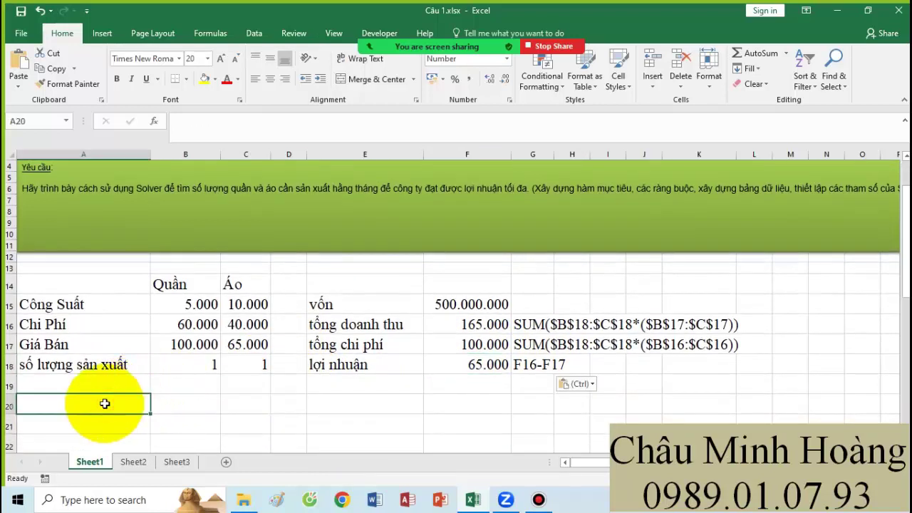
{"action": "type", "text": "đk 1: số"}
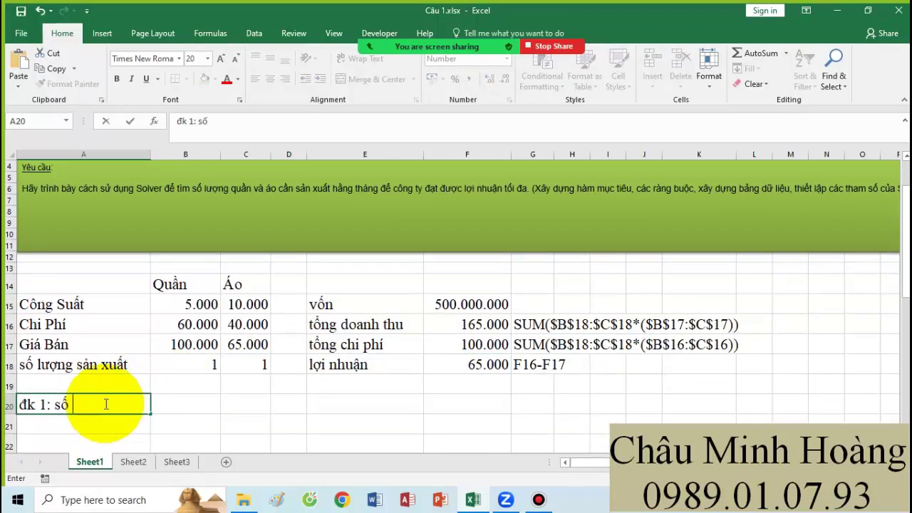
{"action": "type", "text": " lyuow"}
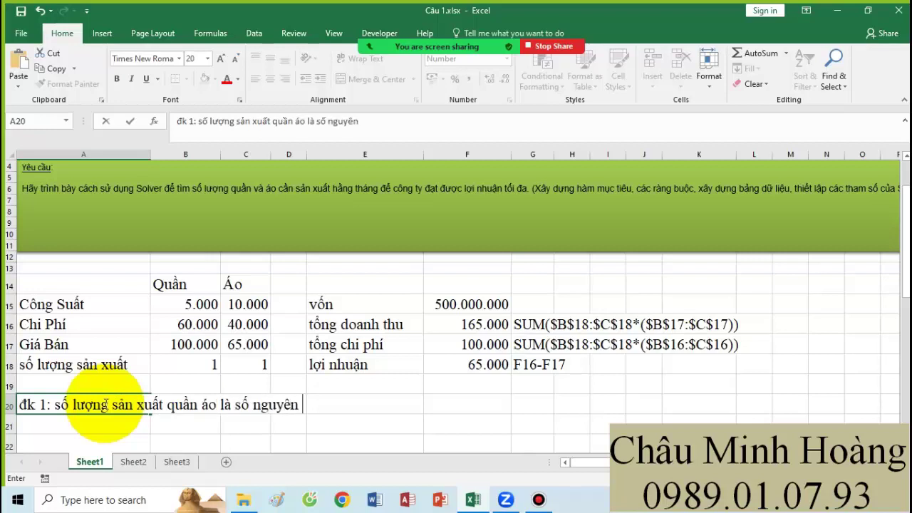
{"action": "key", "text": "Return"}
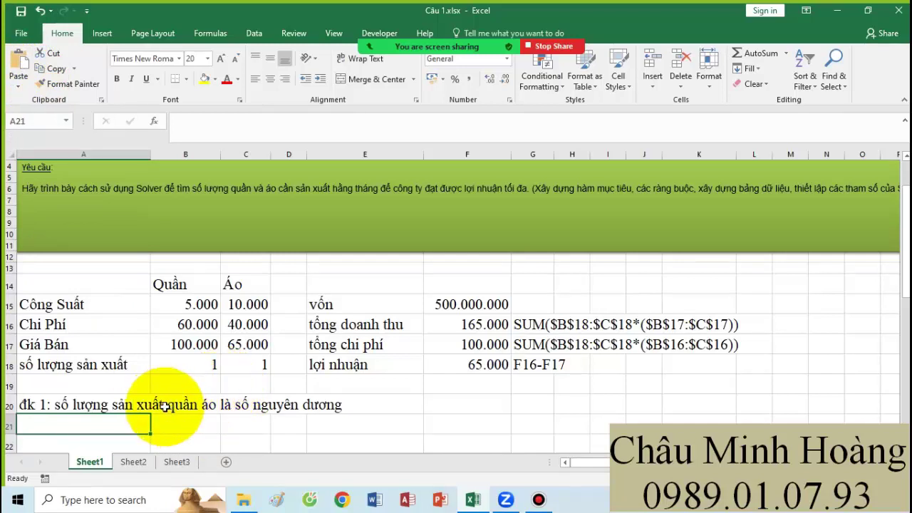
Enter the second condition in A21 as "đk 2 : số lượng sản xuất luôn nhỏ hơn hoặc bằng công suất'"
{"action": "left_click_drag", "start_coordinate": [107, 305], "coordinate": [748, 377]}
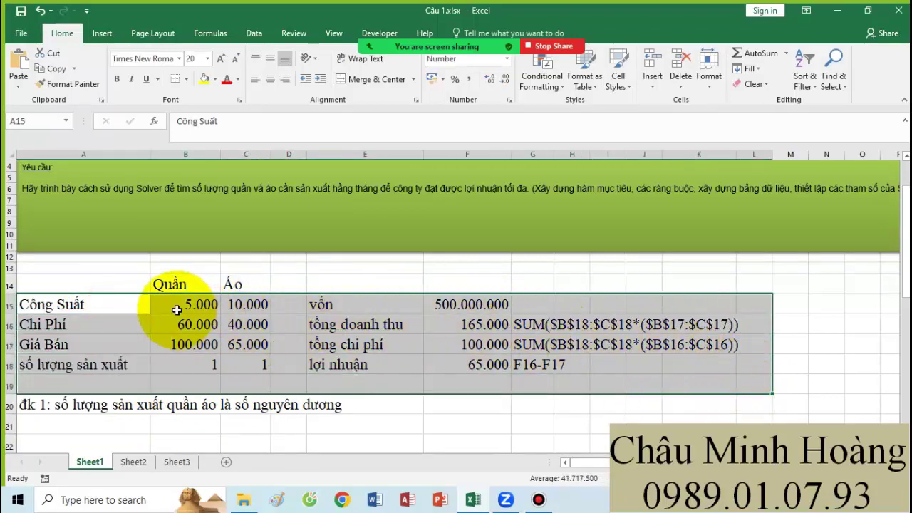
{"action": "left_click_drag", "start_coordinate": [177, 309], "coordinate": [246, 304]}
{"action": "left_click", "coordinate": [81, 404]}
{"action": "double_click", "coordinate": [88, 423]}
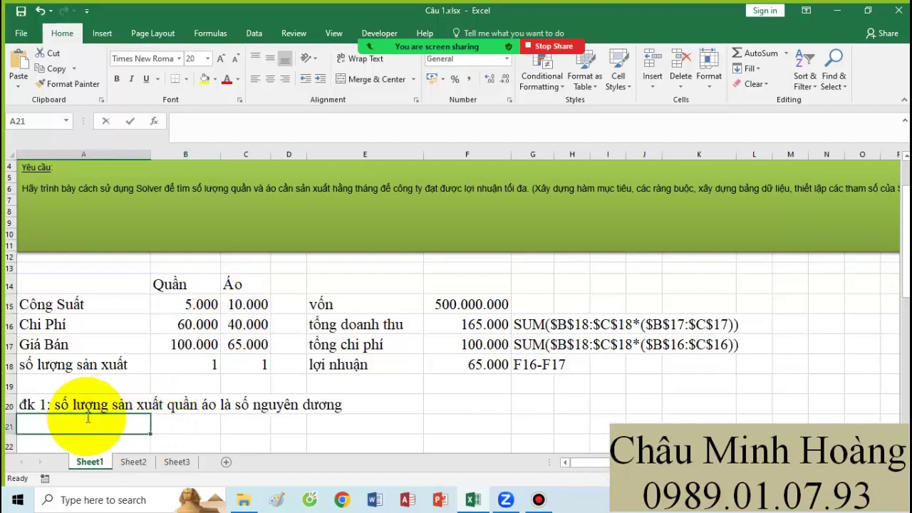
{"action": "type", "text": "đk 2"}
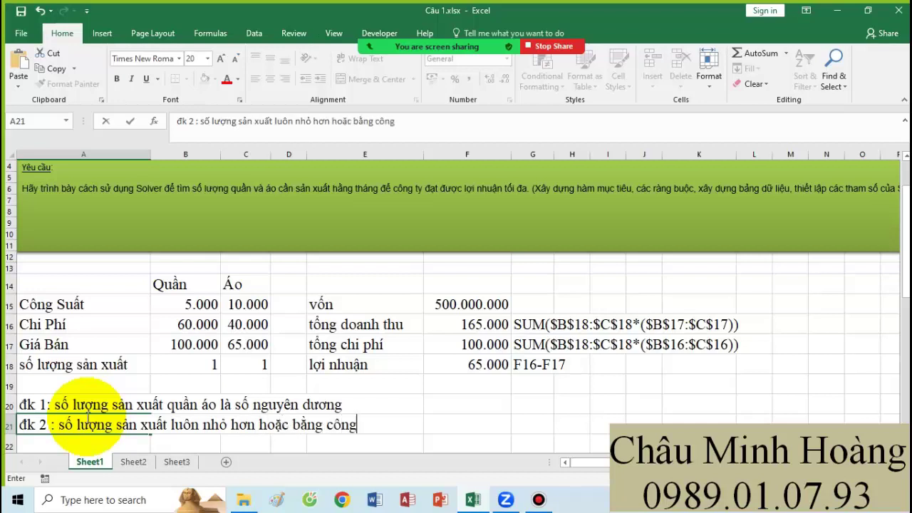
{"action": "type", "text": "ats'"}
{"action": "key", "text": "Return"}
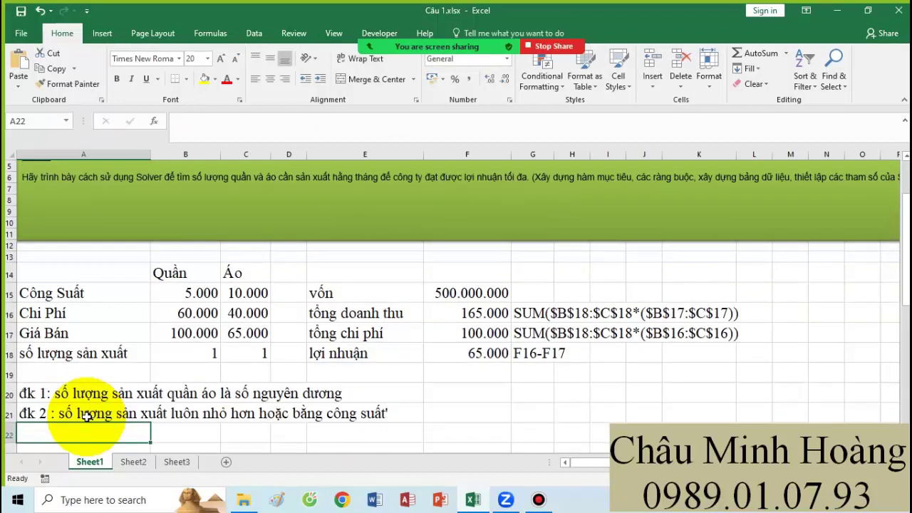
Enter the third condition in A22 as "đk 3 : tổng chi phí sản xuất luôn nhỏ hơn hoặc bằng vốn"
{"action": "left_click", "coordinate": [189, 289]}
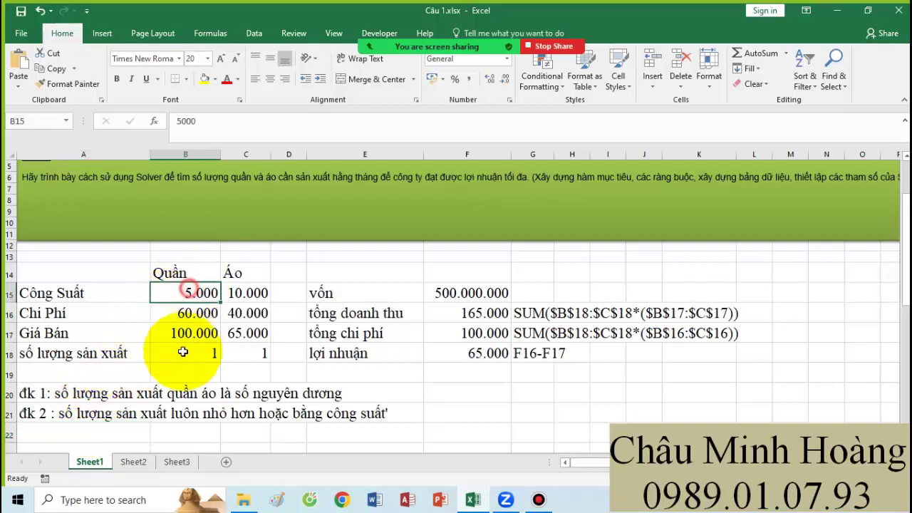
{"action": "left_click_drag", "start_coordinate": [200, 347], "coordinate": [256, 353]}
{"action": "left_click_drag", "start_coordinate": [205, 295], "coordinate": [256, 295]}
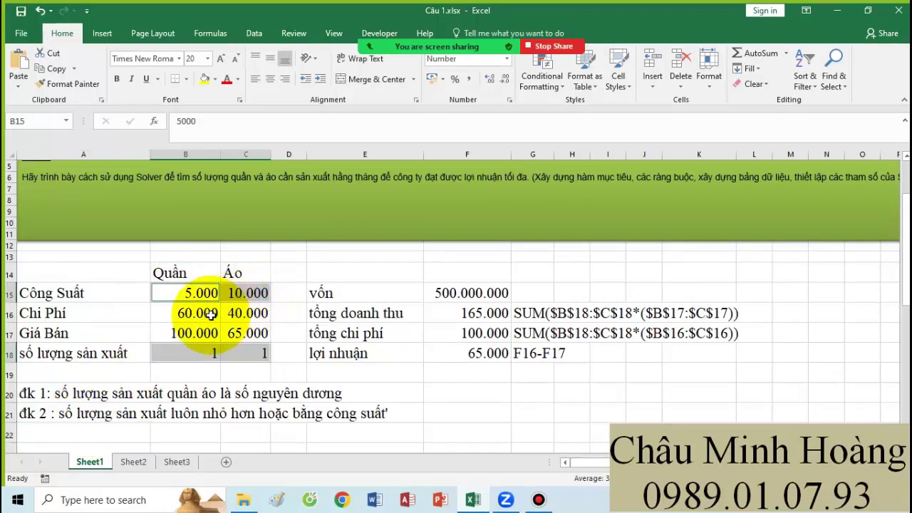
{"action": "left_click", "coordinate": [184, 310]}
{"action": "left_click_drag", "start_coordinate": [183, 310], "coordinate": [235, 311]}
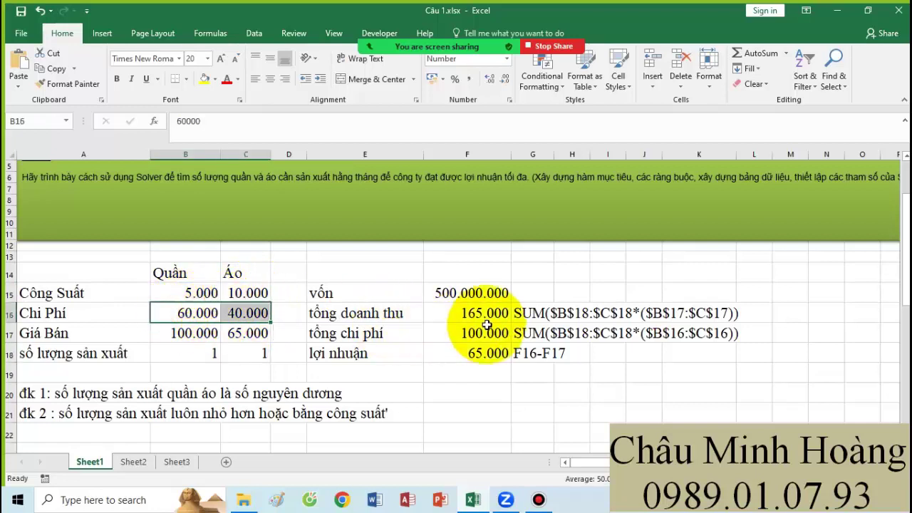
{"action": "left_click", "coordinate": [453, 292]}
{"action": "left_click", "coordinate": [56, 425]}
{"action": "type", "text": "đk 3 : tổng chi phí sản xuất luôn nhỏ hơn hoặc bằng vốn"}
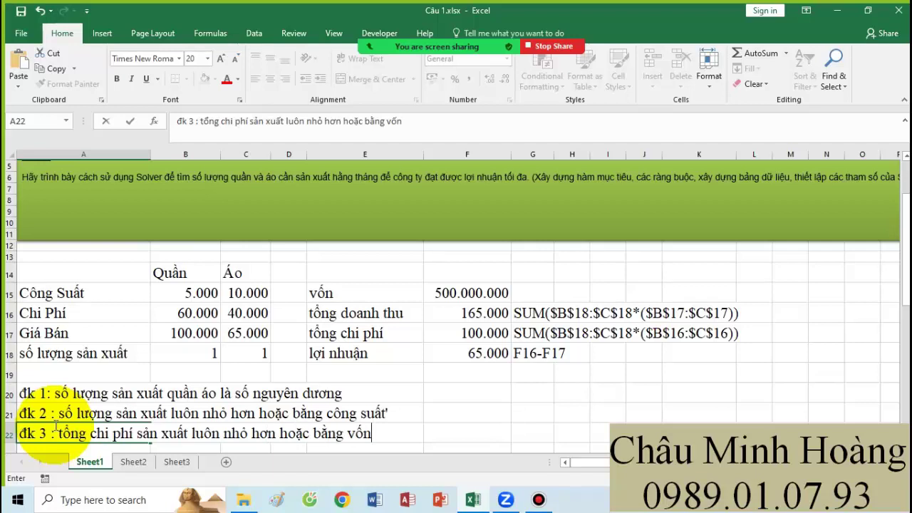
{"action": "key", "text": "Return"}
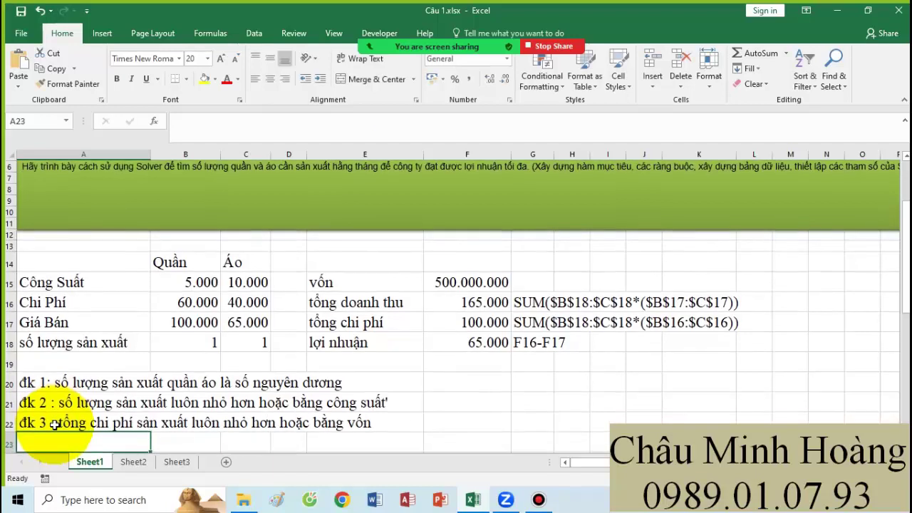
{"action": "left_click_drag", "start_coordinate": [170, 273], "coordinate": [246, 282]}
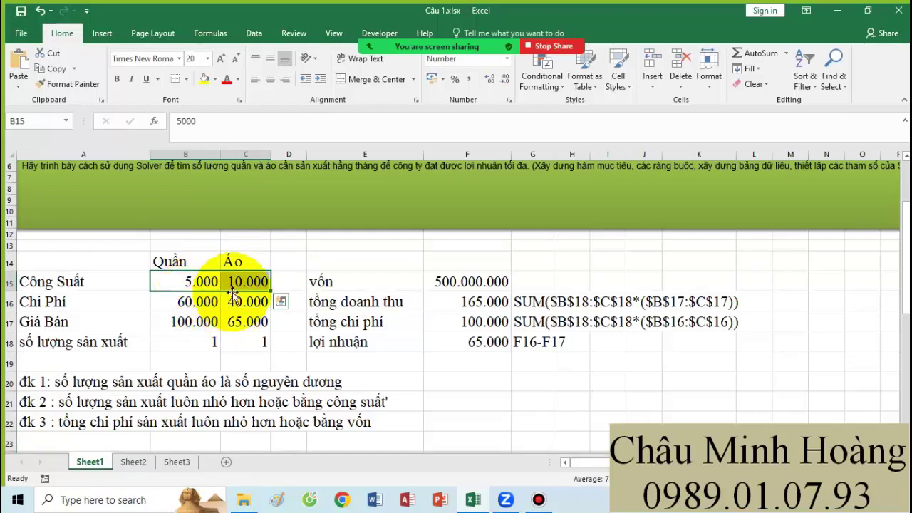
{"action": "left_click_drag", "start_coordinate": [171, 299], "coordinate": [219, 324]}
{"action": "left_click", "coordinate": [219, 324]}
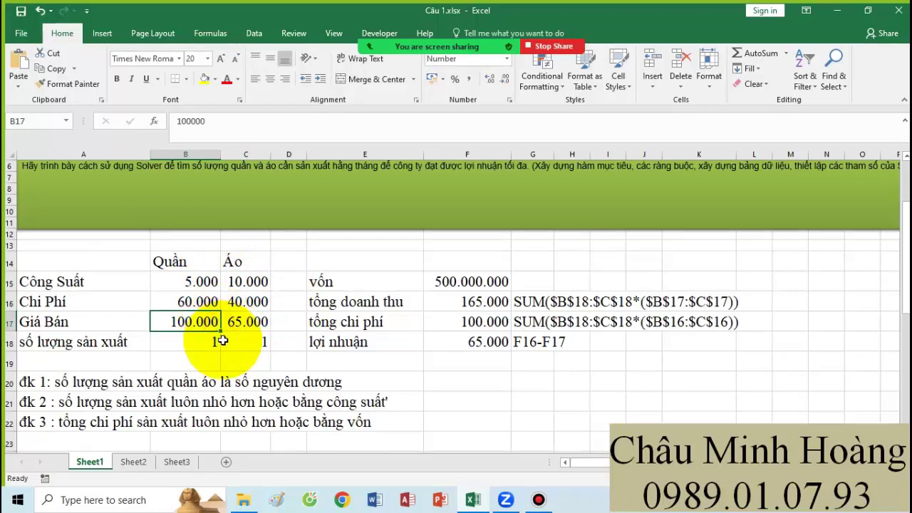
{"action": "left_click", "coordinate": [208, 341]}
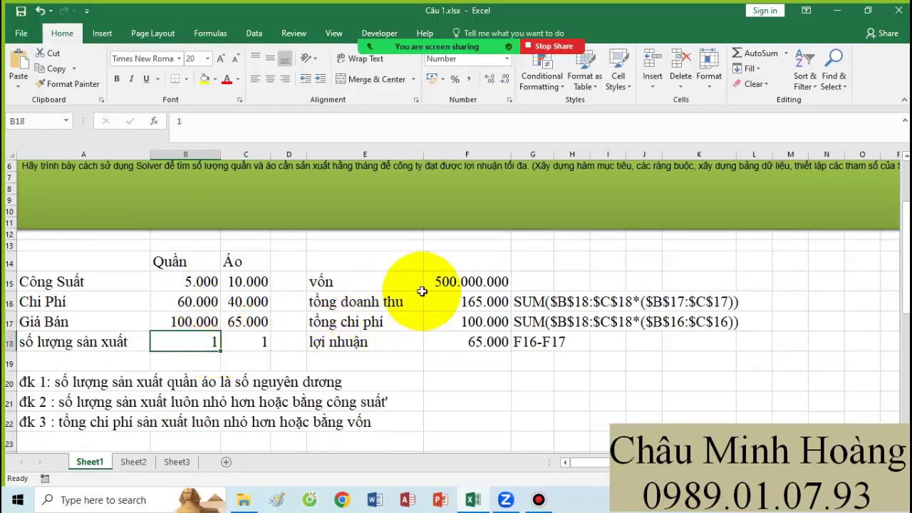
{"action": "left_click", "coordinate": [429, 281]}
{"action": "left_click_drag", "start_coordinate": [454, 297], "coordinate": [462, 322]}
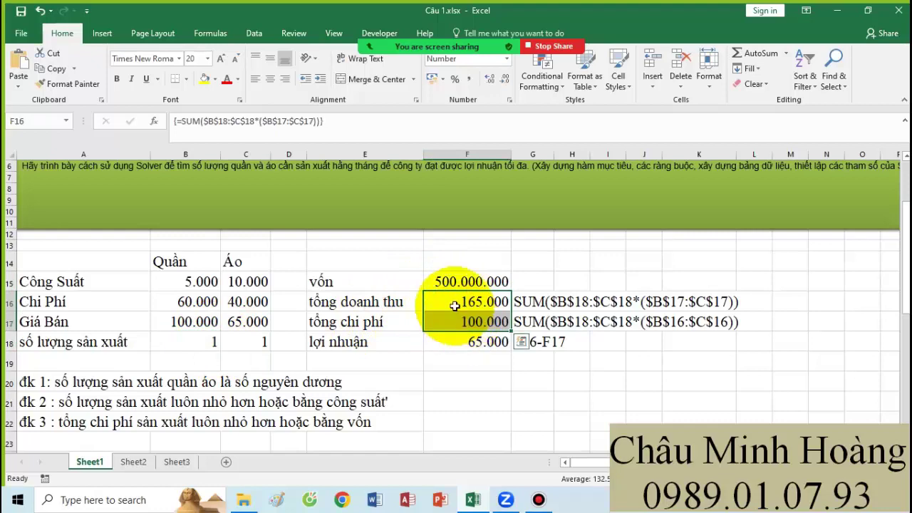
Open Solver and reset all its previous options and cell selections
{"action": "left_click", "coordinate": [253, 33]}
{"action": "left_click", "coordinate": [798, 71]}
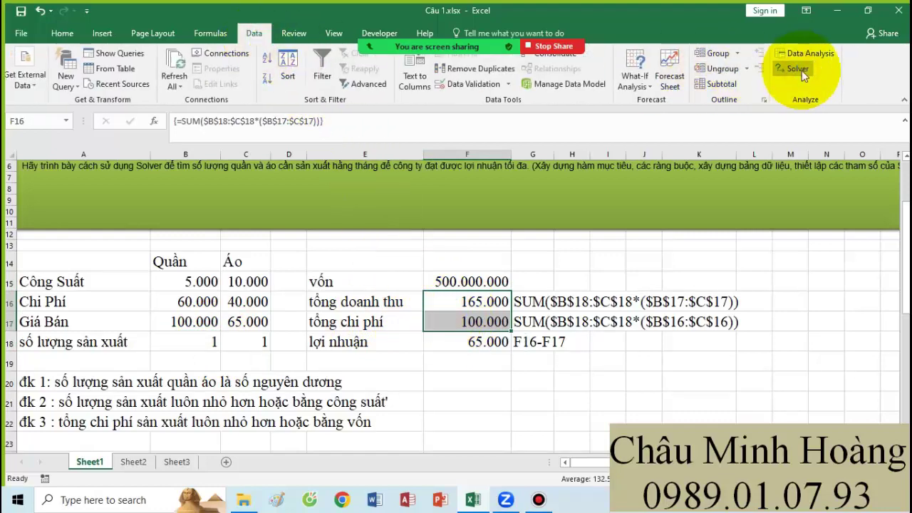
{"action": "left_click", "coordinate": [831, 276]}
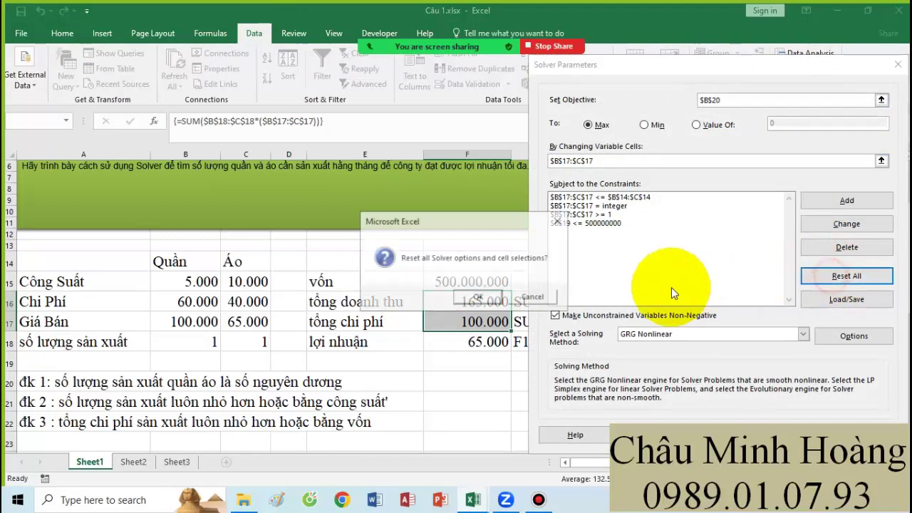
{"action": "left_click", "coordinate": [482, 335]}
Set the Solver objective to profit cell F18 and the changing variable cells to production quantities B18:C18
{"action": "left_click", "coordinate": [727, 100]}
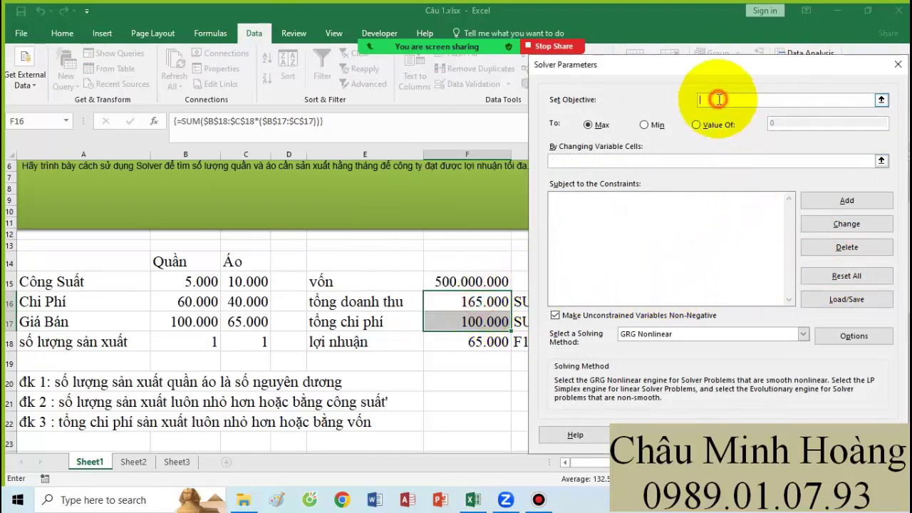
{"action": "left_click", "coordinate": [472, 340]}
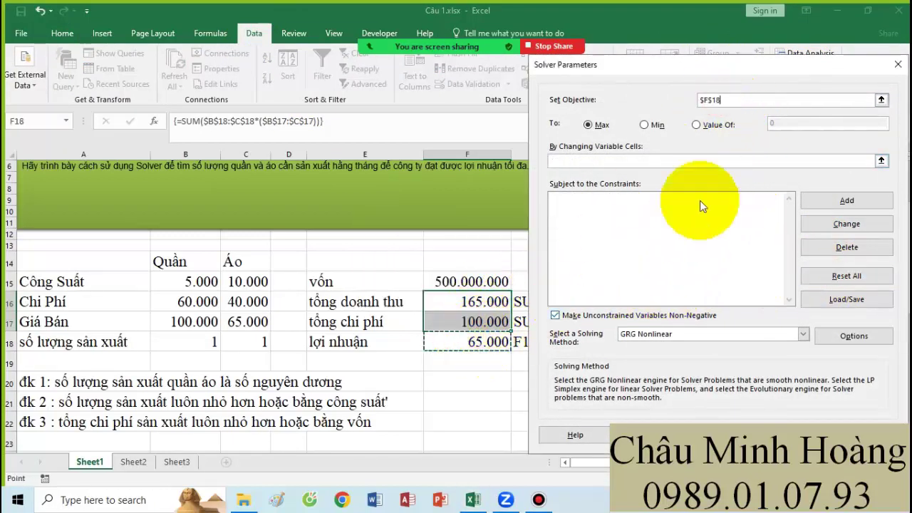
{"action": "left_click_drag", "start_coordinate": [727, 101], "coordinate": [694, 102]}
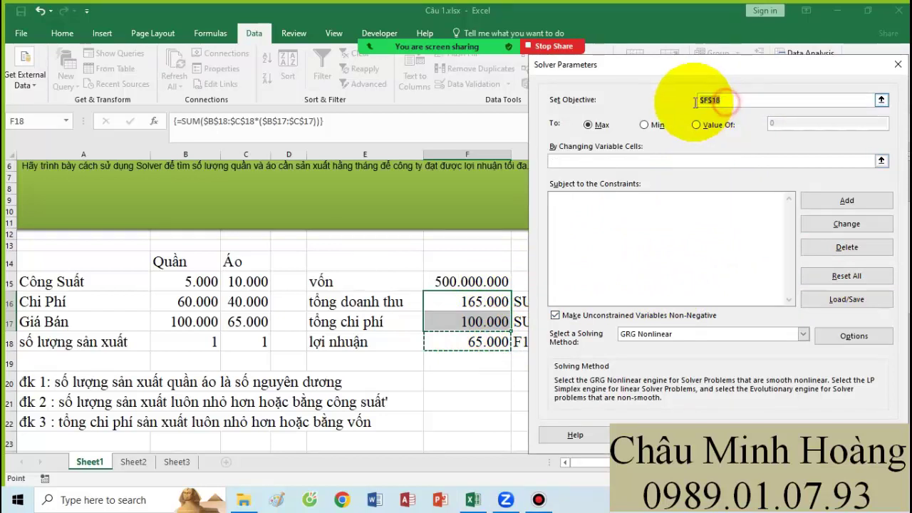
{"action": "left_click", "coordinate": [568, 160]}
{"action": "left_click_drag", "start_coordinate": [192, 342], "coordinate": [246, 343]}
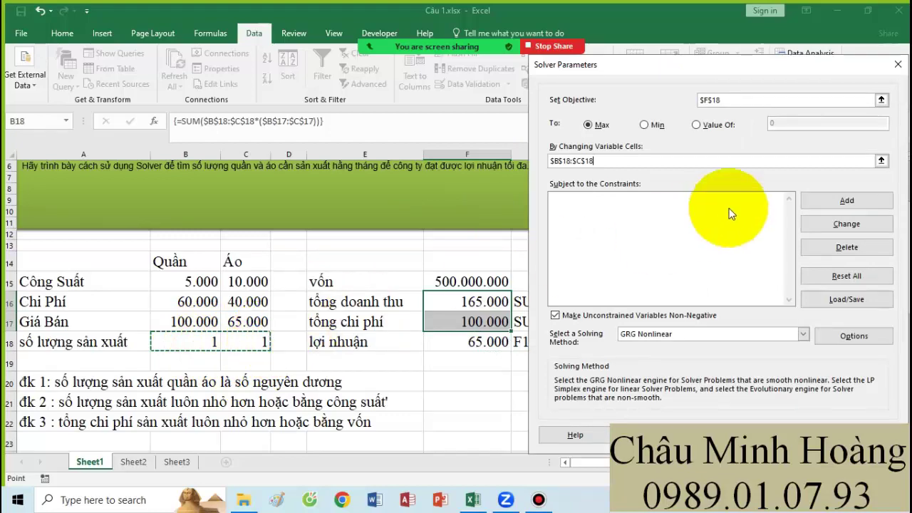
Add a Solver constraint requiring the production quantities B18:C18 to be integers (int)
{"action": "left_click", "coordinate": [841, 199]}
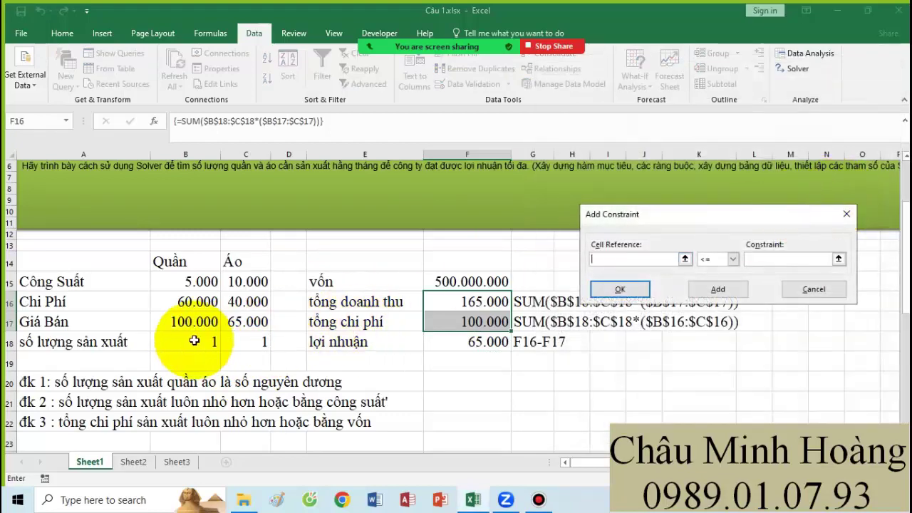
{"action": "left_click_drag", "start_coordinate": [191, 342], "coordinate": [245, 342]}
{"action": "left_click", "coordinate": [732, 259]}
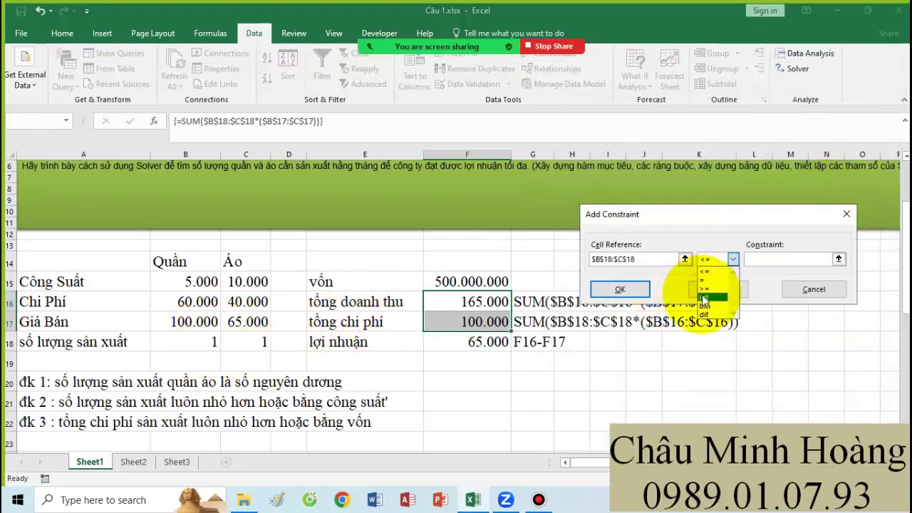
{"action": "left_click", "coordinate": [703, 299]}
{"action": "left_click", "coordinate": [704, 299]}
Add a Solver constraint requiring the production quantities B18:C18 to be >= 1
{"action": "left_click_drag", "start_coordinate": [191, 342], "coordinate": [246, 342]}
{"action": "left_click", "coordinate": [732, 259]}
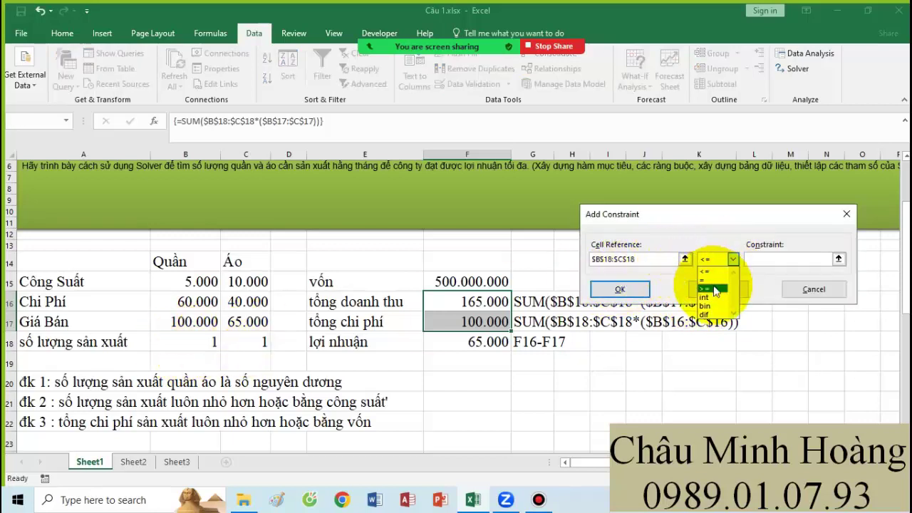
{"action": "left_click", "coordinate": [705, 289]}
{"action": "key", "text": "Tab"}
{"action": "type", "text": "1"}
{"action": "left_click", "coordinate": [702, 299]}
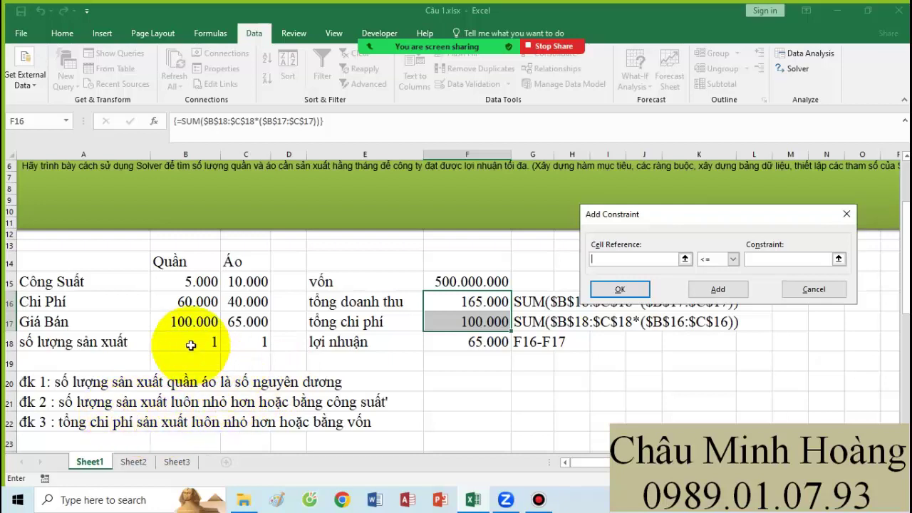
Add a Solver constraint keeping the production quantities B18:C18 <= the capacities in B15:C15
{"action": "left_click_drag", "start_coordinate": [189, 344], "coordinate": [251, 339]}
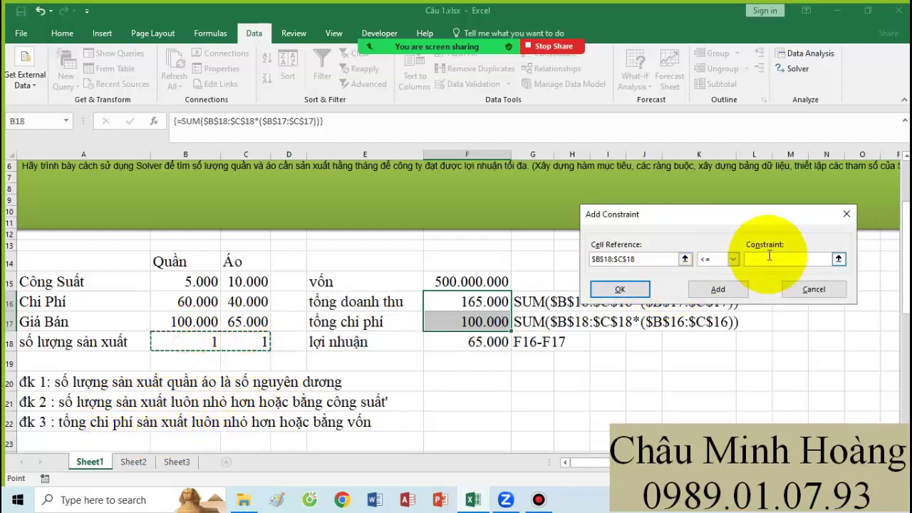
{"action": "left_click_drag", "start_coordinate": [191, 284], "coordinate": [245, 284]}
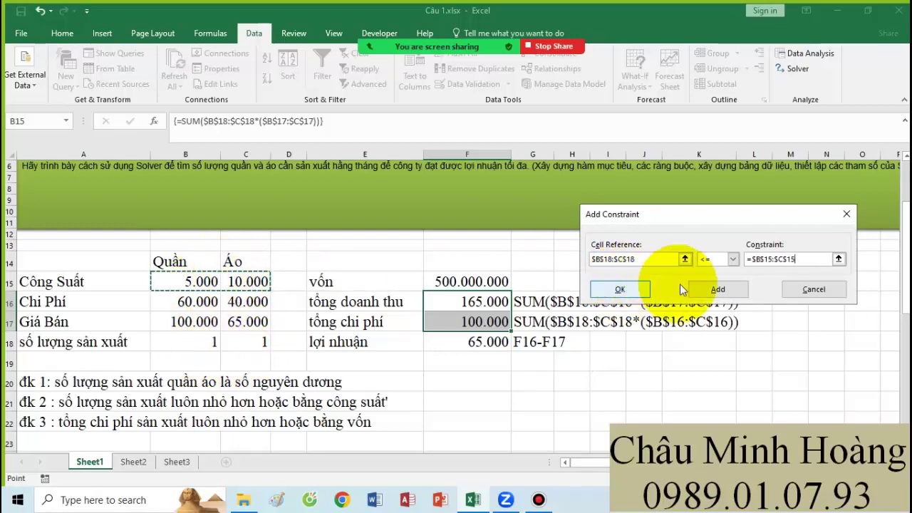
{"action": "left_click", "coordinate": [717, 289]}
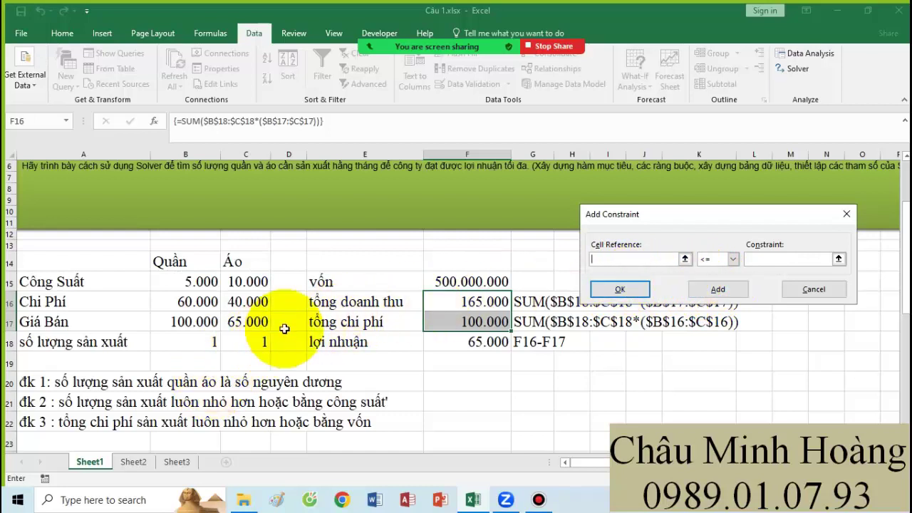
Add a Solver constraint keeping total cost F17 <= the capital in F15 and finish the constraint list
{"action": "left_click", "coordinate": [468, 322]}
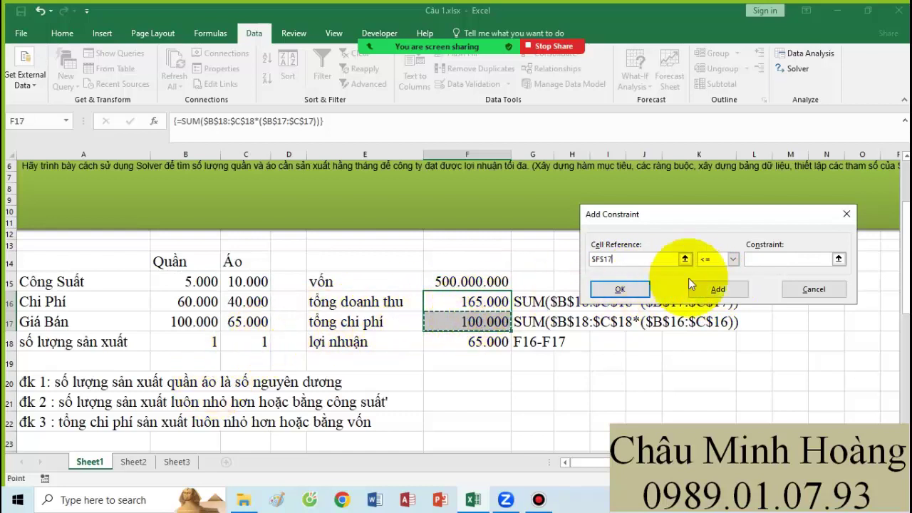
{"action": "left_click", "coordinate": [753, 259]}
{"action": "left_click", "coordinate": [443, 280]}
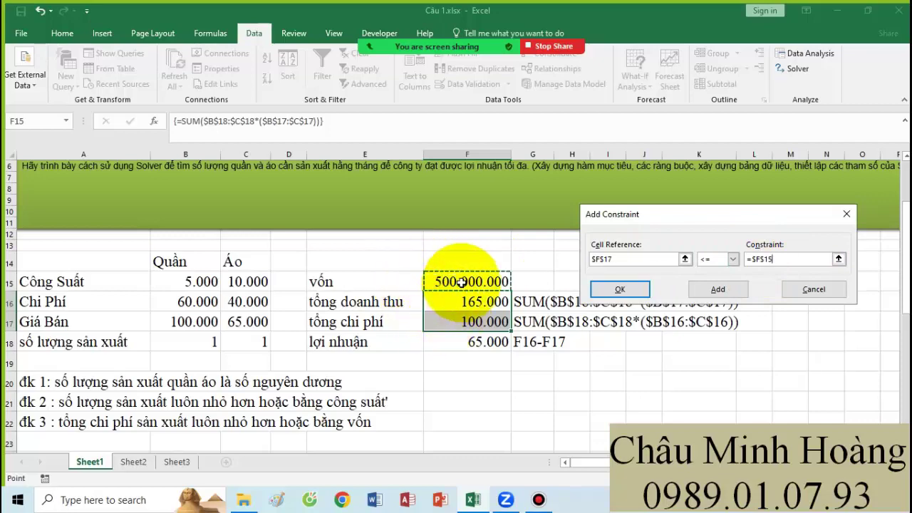
{"action": "left_click", "coordinate": [619, 288]}
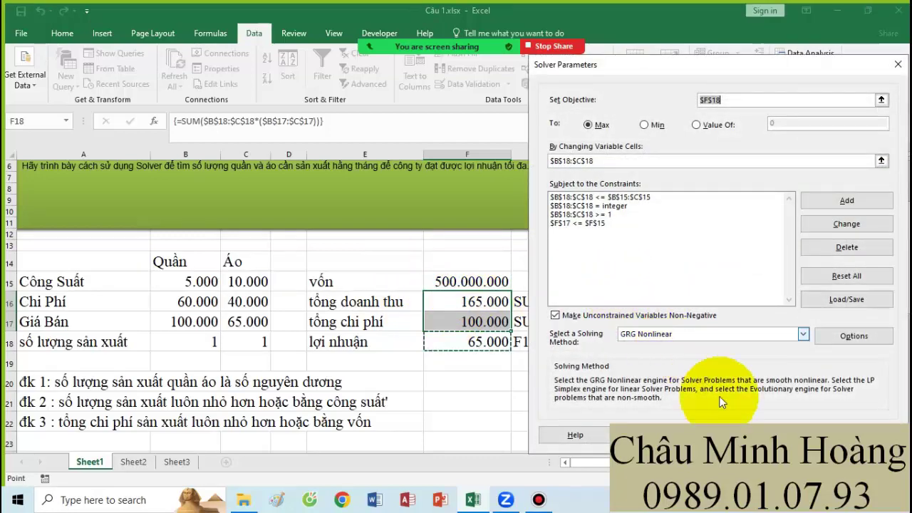
Solve the clothing model, keep the Solver solution, and review the production quantities and financial totals
{"action": "left_click", "coordinate": [763, 424]}
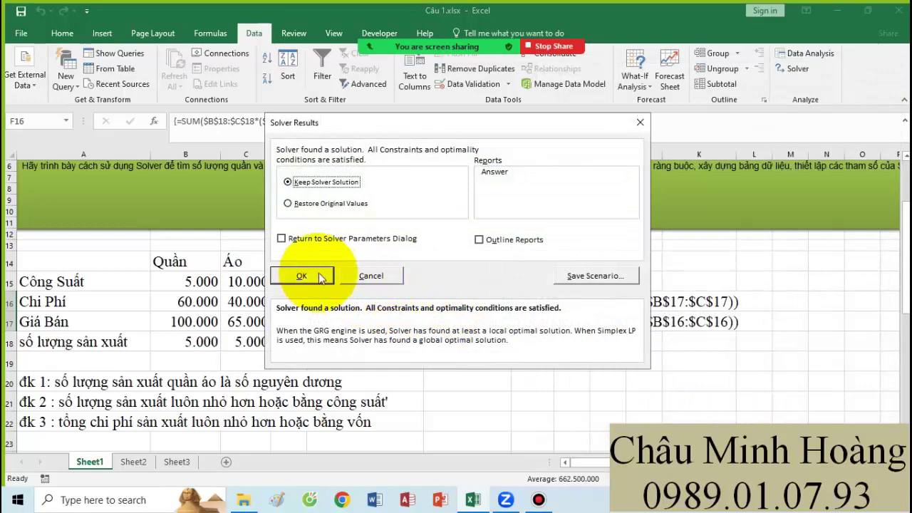
{"action": "left_click", "coordinate": [308, 444]}
{"action": "left_click_drag", "start_coordinate": [196, 342], "coordinate": [240, 342]}
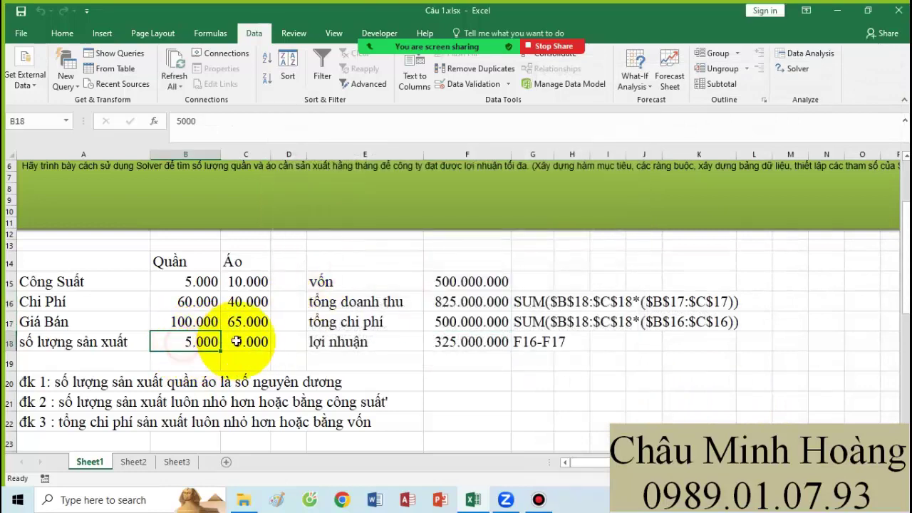
{"action": "left_click", "coordinate": [459, 282]}
{"action": "left_click_drag", "start_coordinate": [460, 302], "coordinate": [452, 349]}
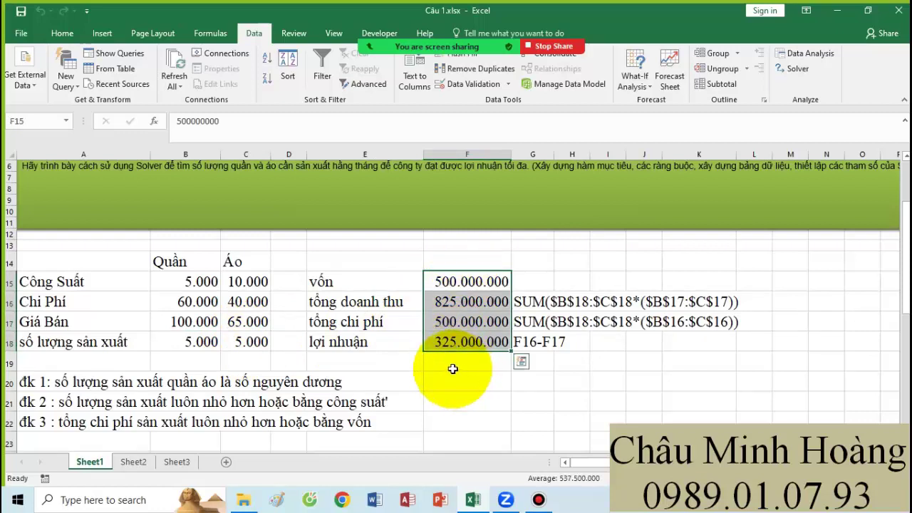
{"action": "left_click", "coordinate": [539, 499]}
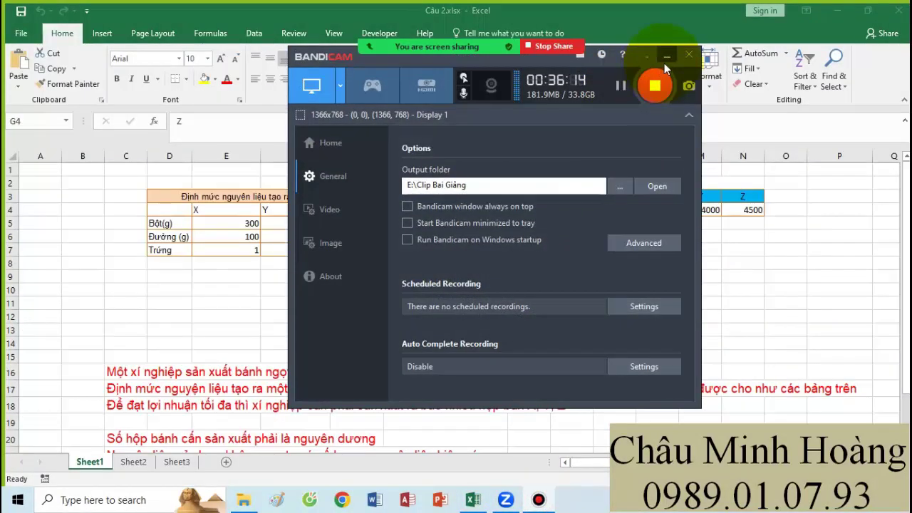
{"action": "left_click", "coordinate": [665, 56]}
Examine the ingredient requirements, available materials, unit profits and cake production problem statement in Câu 2.xlsx
{"action": "left_click", "coordinate": [561, 274]}
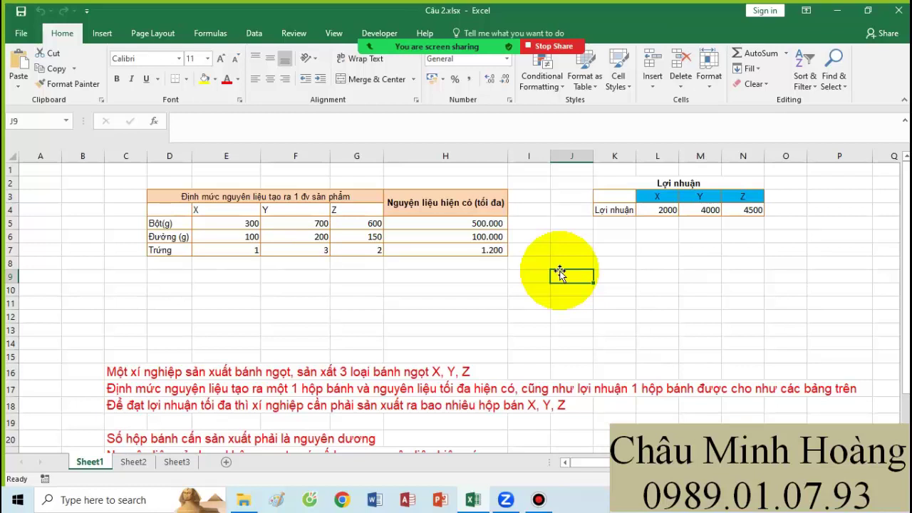
{"action": "left_click_drag", "start_coordinate": [82, 170], "coordinate": [795, 300]}
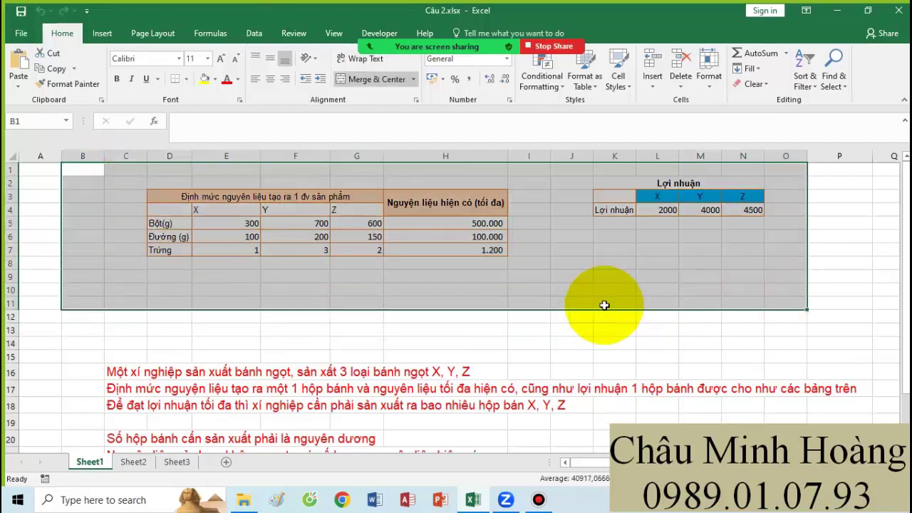
{"action": "scroll", "coordinate": [393, 326], "scroll_direction": "down", "scroll_amount": 1}
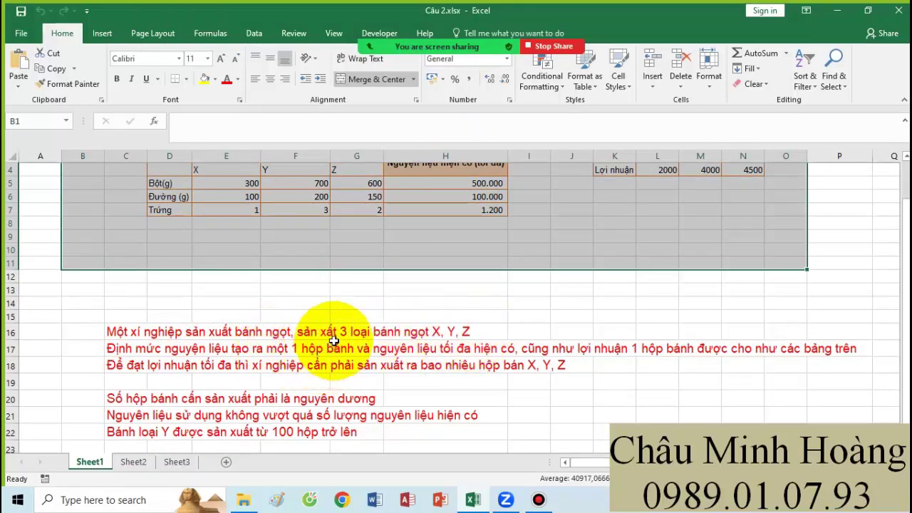
{"action": "left_click_drag", "start_coordinate": [226, 183], "coordinate": [235, 209]}
{"action": "left_click_drag", "start_coordinate": [322, 199], "coordinate": [354, 192]}
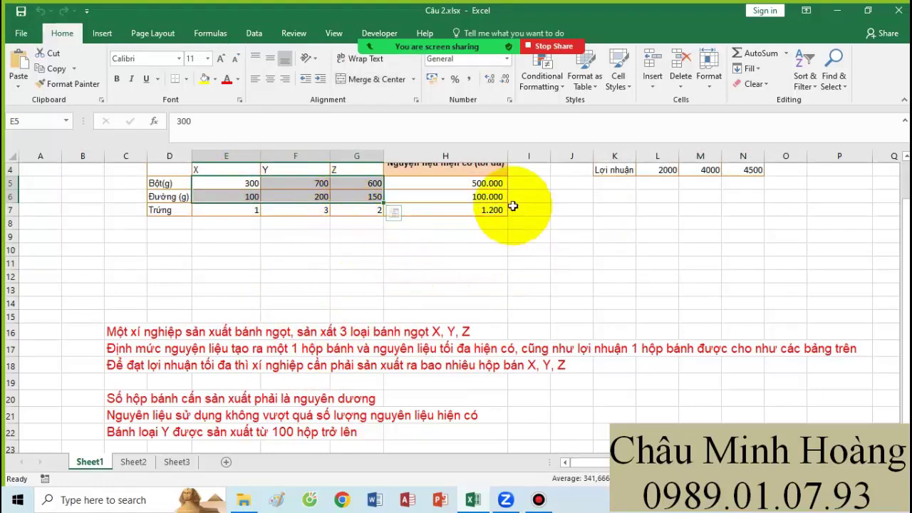
{"action": "left_click_drag", "start_coordinate": [618, 170], "coordinate": [761, 193]}
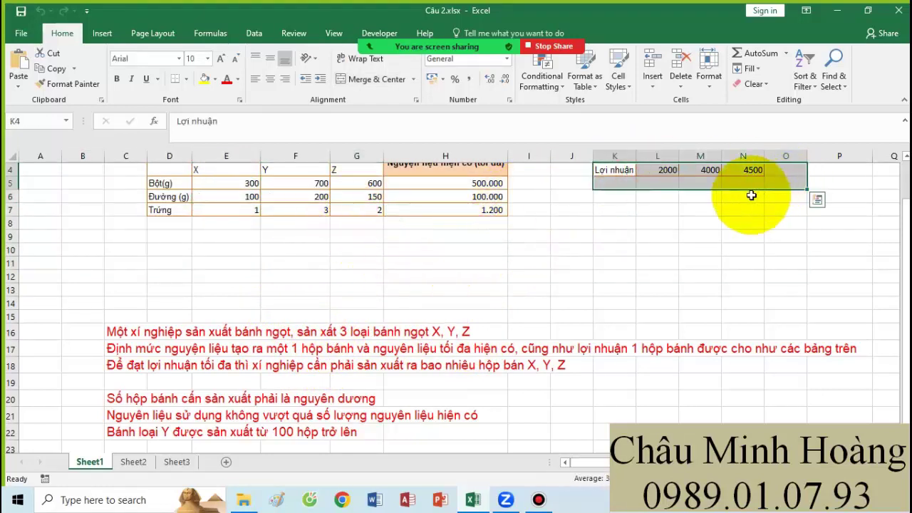
{"action": "left_click_drag", "start_coordinate": [492, 184], "coordinate": [486, 213]}
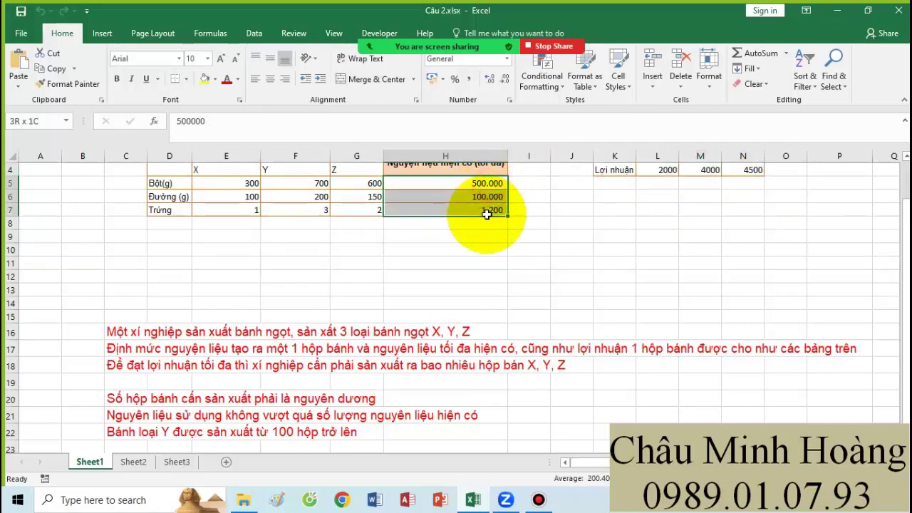
{"action": "left_click", "coordinate": [396, 249]}
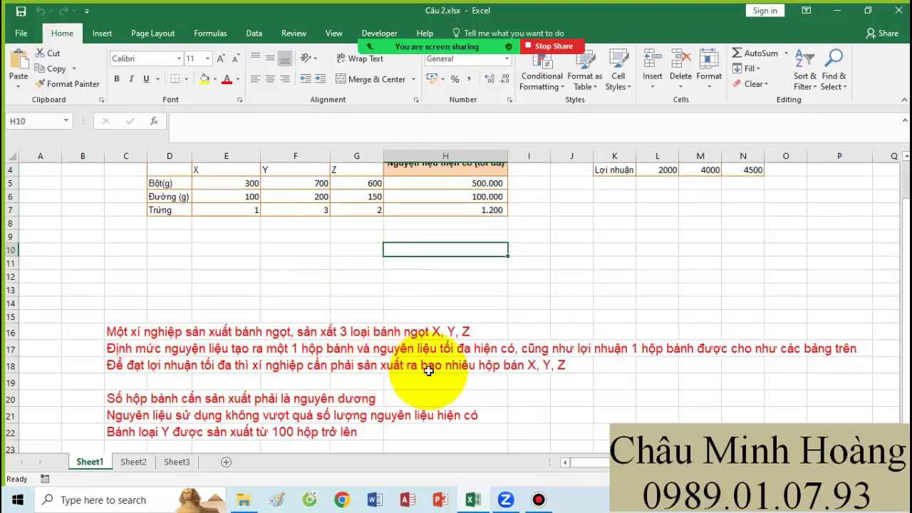
Add a production quantity row labelled slsx in D8, with a starting value of 1 for X, Y and Z in E8:G8
{"action": "scroll", "coordinate": [541, 306], "scroll_direction": "up", "scroll_amount": 1}
{"action": "left_click", "coordinate": [180, 263]}
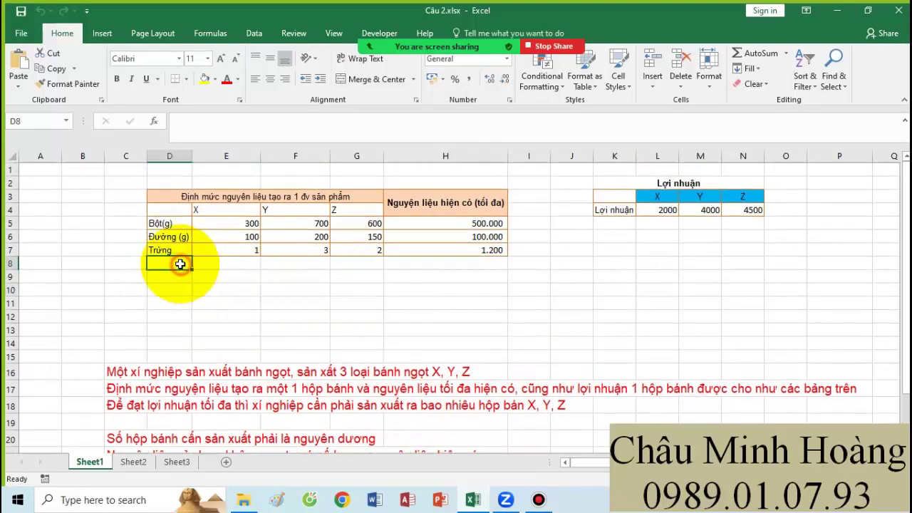
{"action": "type", "text": "slsx"}
{"action": "key", "text": "Tab"}
{"action": "type", "text": "1"}
{"action": "key", "text": "Tab"}
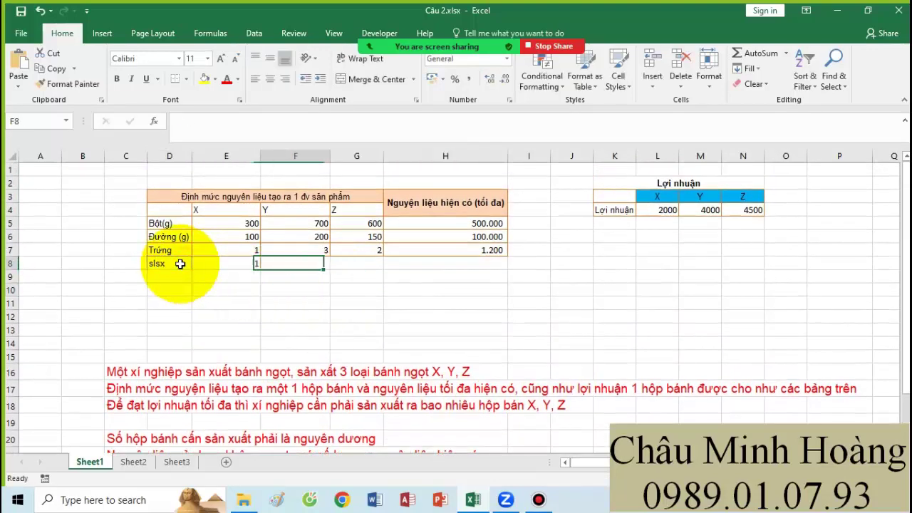
{"action": "type", "text": "1"}
{"action": "key", "text": "Tab"}
{"action": "type", "text": "1"}
{"action": "left_click", "coordinate": [349, 271]}
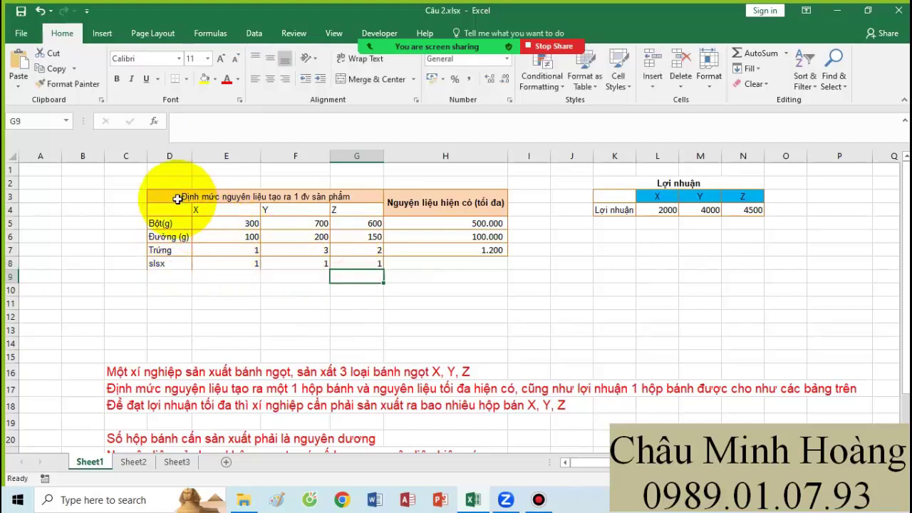
Enlarge the font of the ingredient table and its slsx row, D3:H9, to size 18
{"action": "left_click_drag", "start_coordinate": [174, 198], "coordinate": [470, 279]}
{"action": "left_click", "coordinate": [219, 59]}
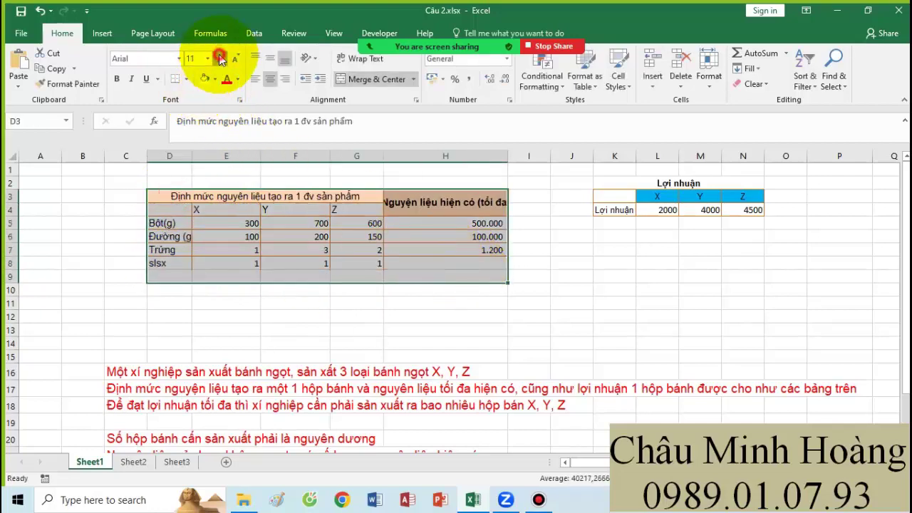
{"action": "left_click", "coordinate": [220, 59]}
{"action": "left_click", "coordinate": [219, 59]}
{"action": "left_click", "coordinate": [220, 58]}
{"action": "left_click", "coordinate": [219, 59]}
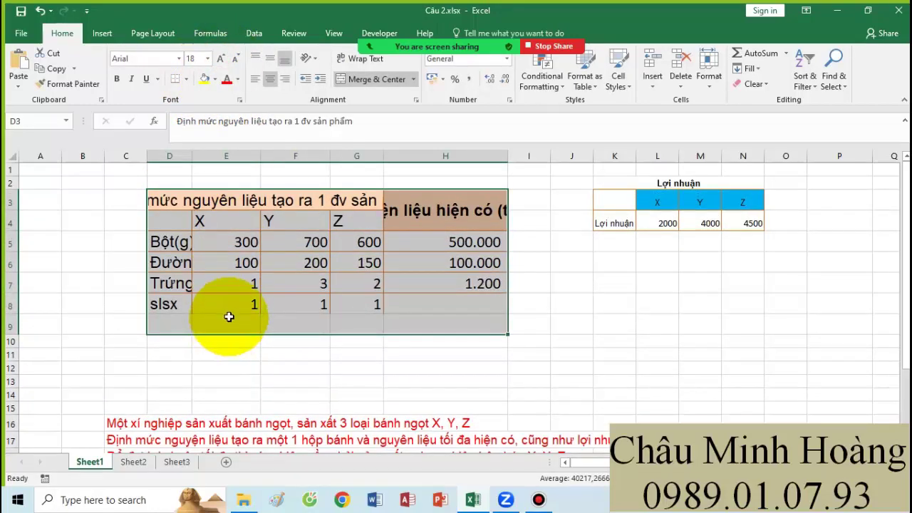
Format the empty range B9:I14 below the ingredient table in Times New Roman, size 20
{"action": "left_click_drag", "start_coordinate": [230, 306], "coordinate": [356, 304]}
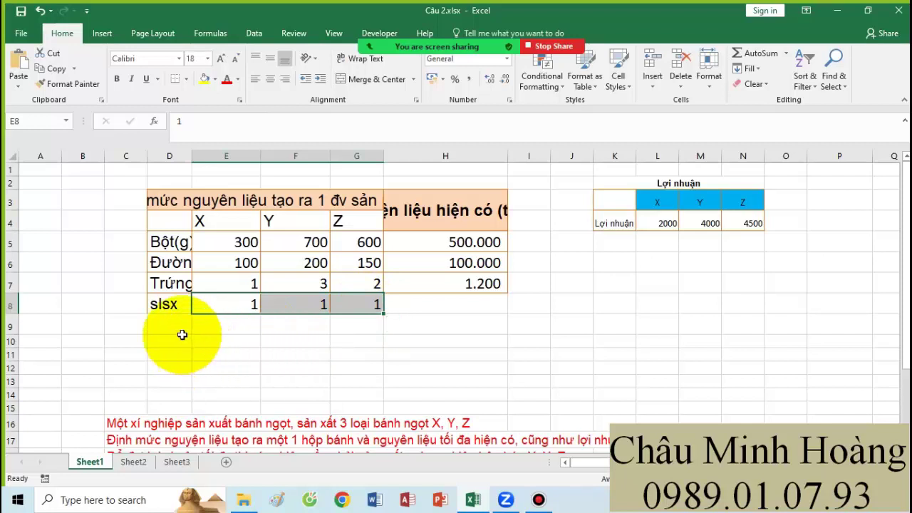
{"action": "left_click_drag", "start_coordinate": [74, 326], "coordinate": [528, 394]}
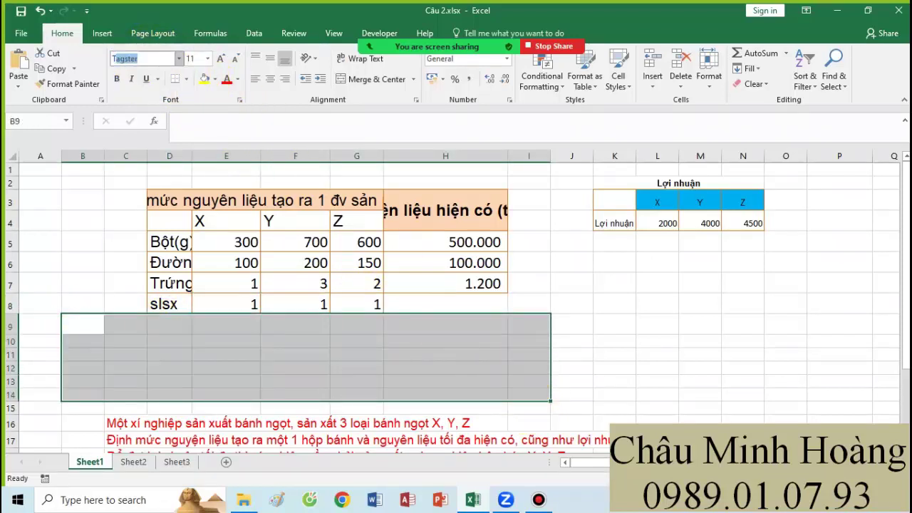
{"action": "left_click", "coordinate": [193, 59]}
{"action": "type", "text": "20"}
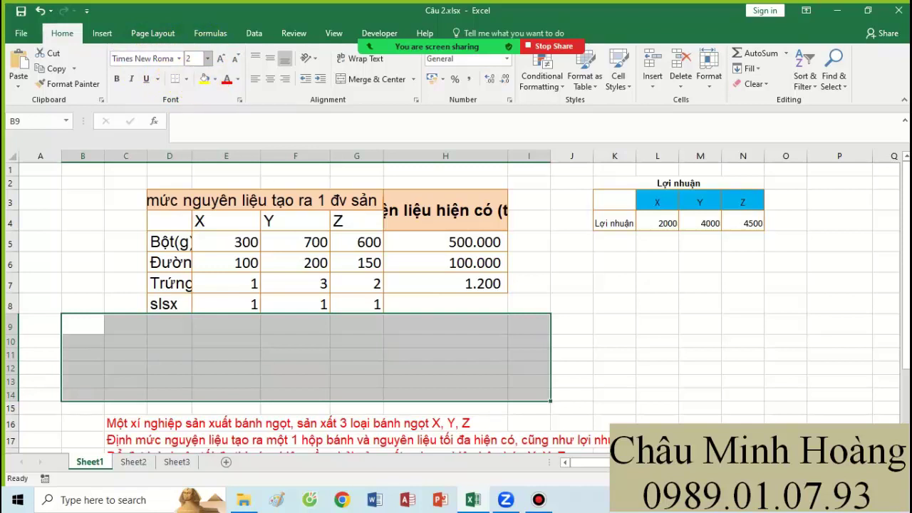
{"action": "key", "text": "Return"}
Enter the label "tổng lợi nhuân" in B9 and widen column B to fit it
{"action": "left_click", "coordinate": [80, 332]}
{"action": "type", "text": "to"}
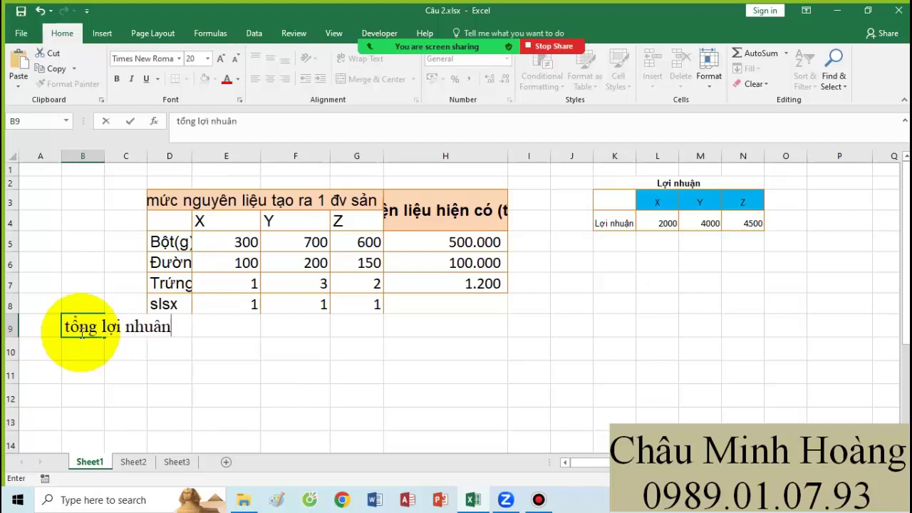
{"action": "key", "text": "Return"}
{"action": "left_click_drag", "start_coordinate": [104, 156], "coordinate": [217, 207]}
Enter the total profit in C9 as the array formula =SUM($E$8:$G$8*($L$4:$N$4))
{"action": "left_click", "coordinate": [239, 332]}
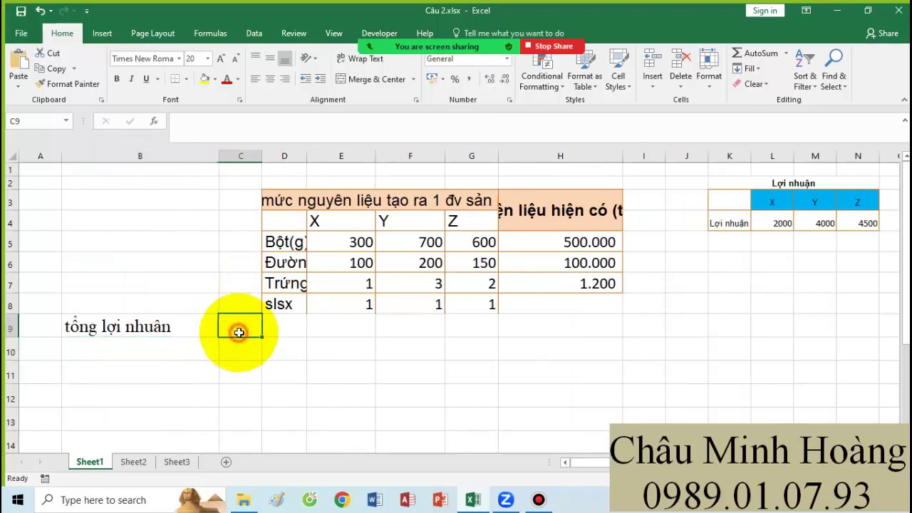
{"action": "type", "text": "=sum("}
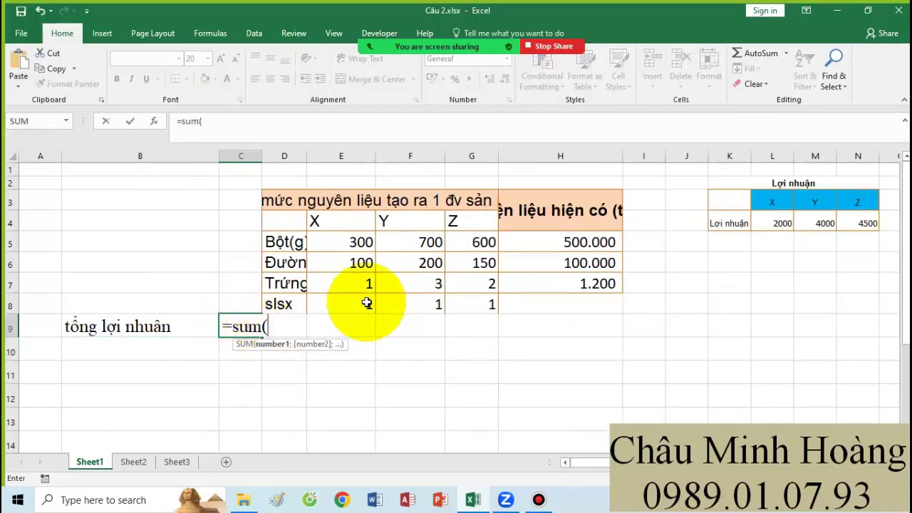
{"action": "left_click_drag", "start_coordinate": [366, 301], "coordinate": [484, 302]}
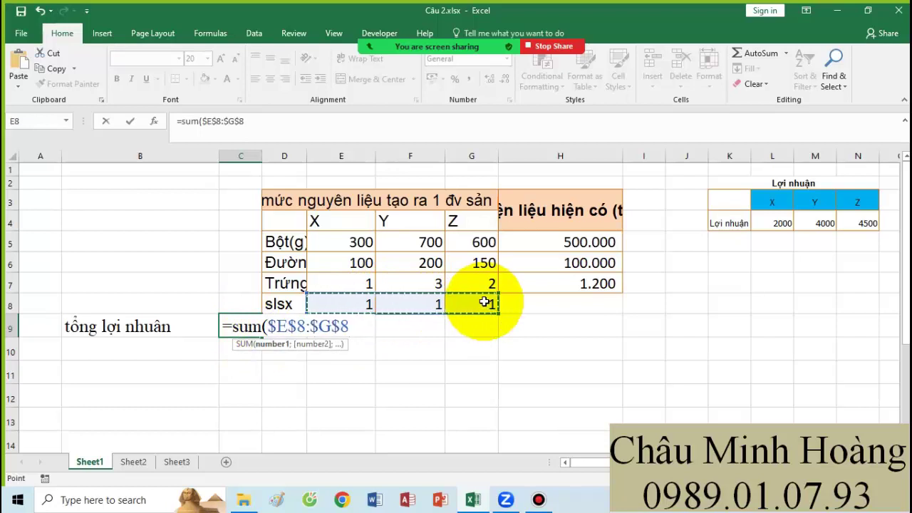
{"action": "type", "text": "*("}
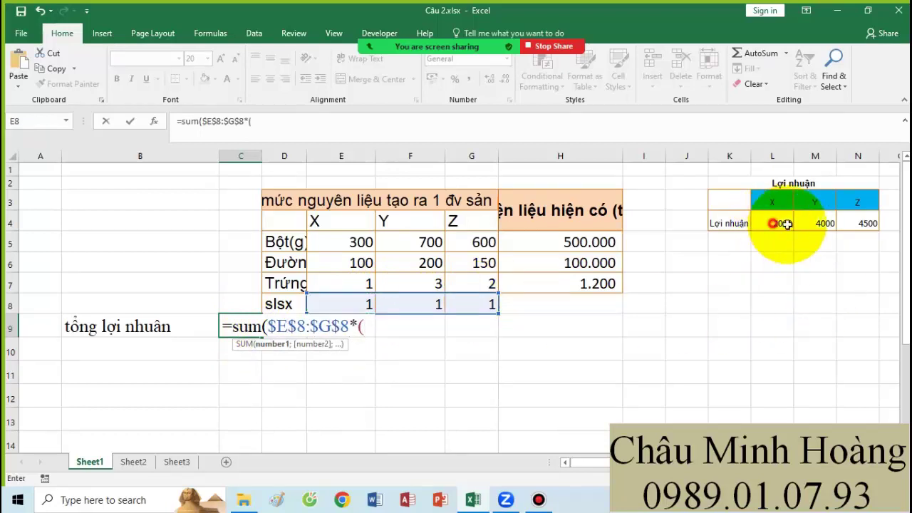
{"action": "left_click_drag", "start_coordinate": [783, 224], "coordinate": [849, 227]}
{"action": "key", "text": "F4"}
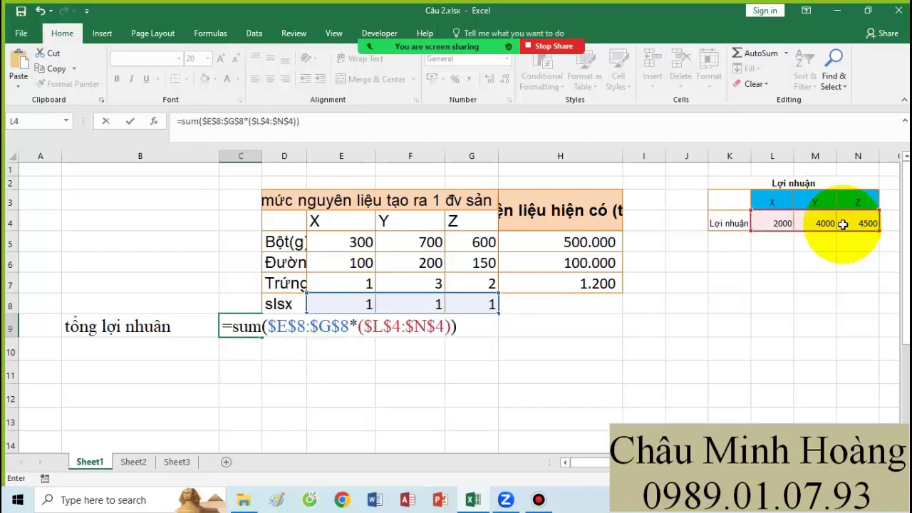
{"action": "key", "text": "ctrl+shift+Return"}
Copy the C9 formula without its equals sign into D9 as the text SUM($E$8:$G$8*($L$4:$N$4))
{"action": "double_click", "coordinate": [237, 327]}
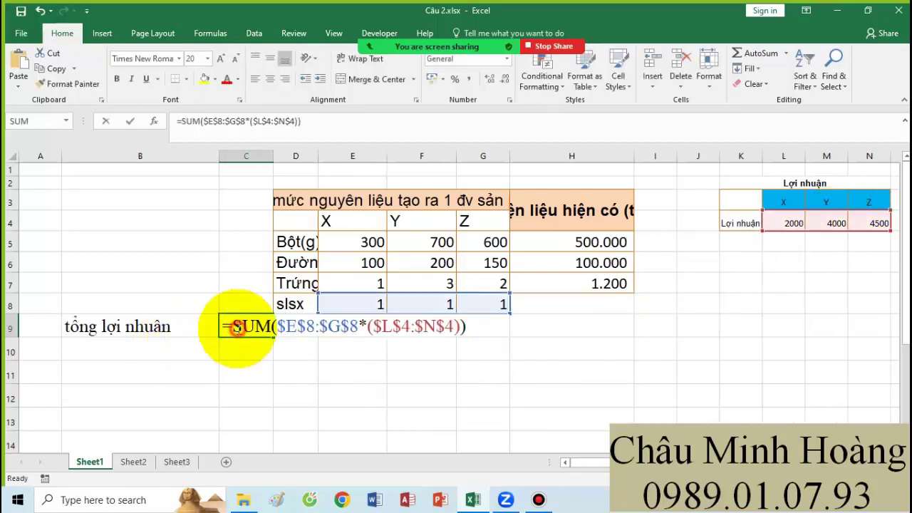
{"action": "left_click_drag", "start_coordinate": [233, 326], "coordinate": [481, 345]}
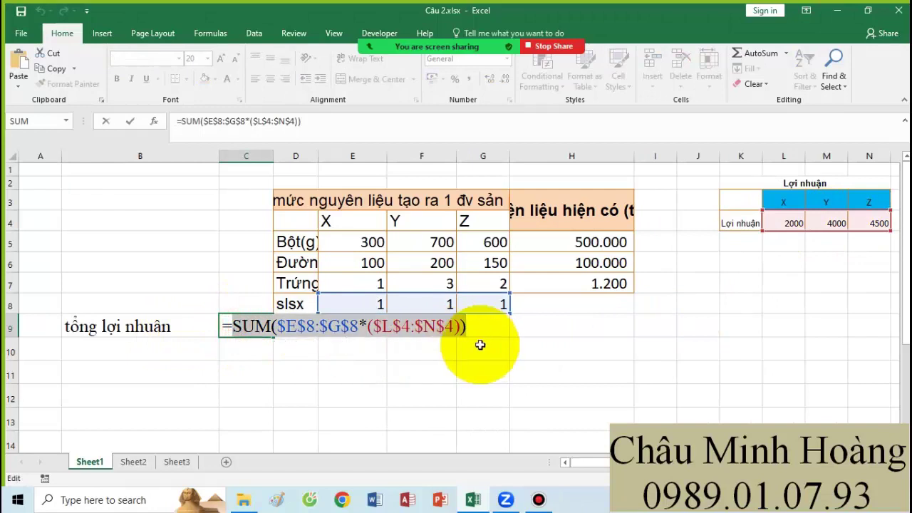
{"action": "key", "text": "ctrl+c"}
{"action": "key", "text": "Escape"}
{"action": "left_click", "coordinate": [294, 329]}
{"action": "key", "text": "ctrl+v"}
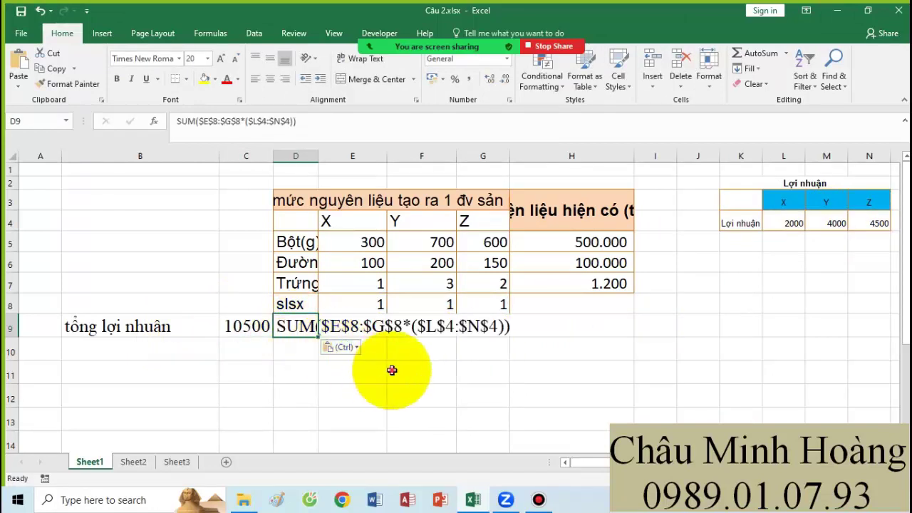
{"action": "left_click", "coordinate": [391, 370]}
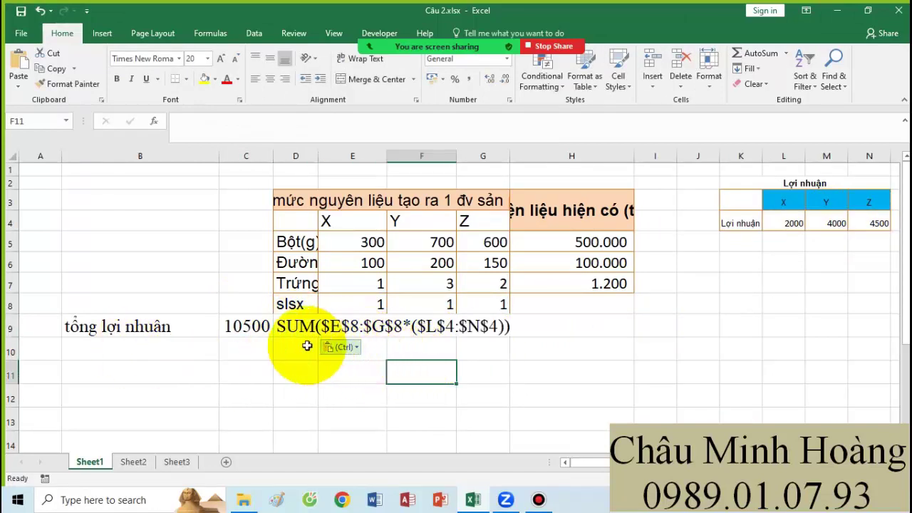
Review the total profit cell C9 and the production conditions in rows 20 to 22 of the problem statement
{"action": "left_click", "coordinate": [262, 329]}
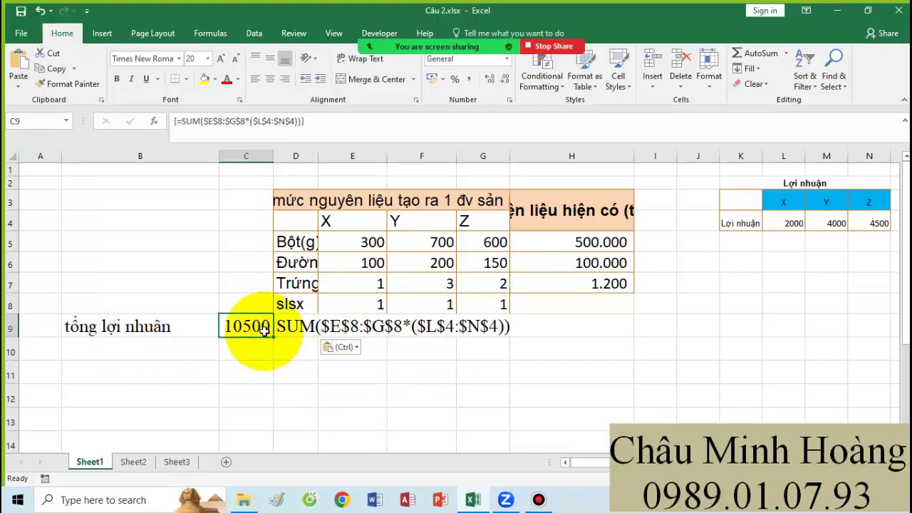
{"action": "scroll", "coordinate": [263, 329], "scroll_direction": "down", "scroll_amount": 4}
{"action": "left_click_drag", "start_coordinate": [181, 289], "coordinate": [614, 349]}
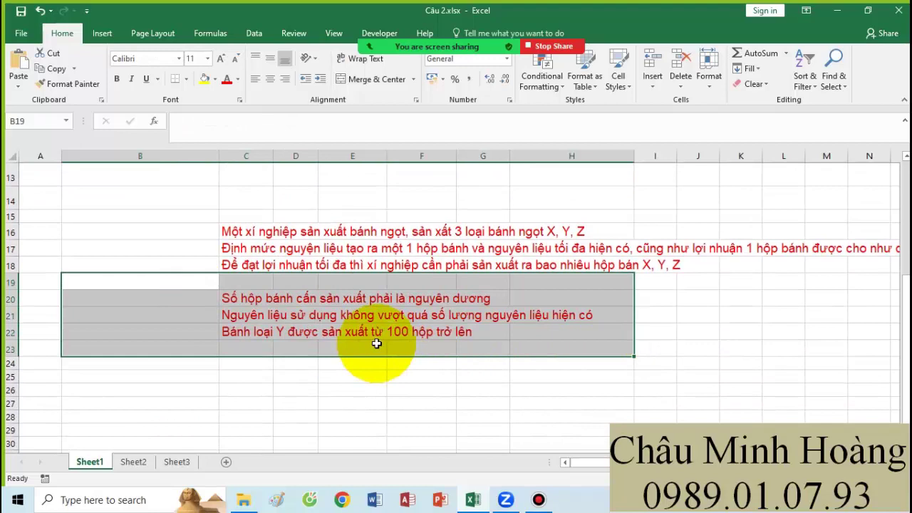
{"action": "scroll", "coordinate": [410, 349], "scroll_direction": "up", "scroll_amount": 3}
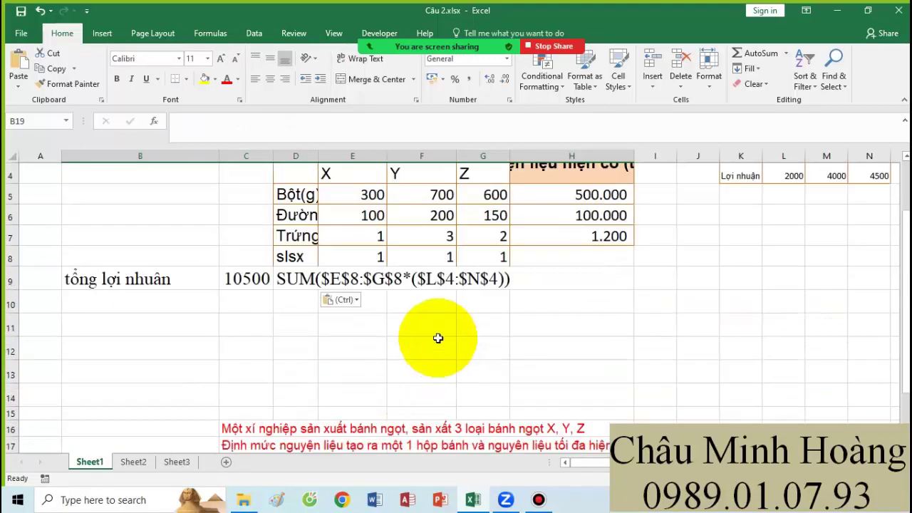
Check the production quantities E8:G8, the conditions in rows 20 to 22 and the available materials in H5:H7
{"action": "left_click_drag", "start_coordinate": [354, 251], "coordinate": [489, 256]}
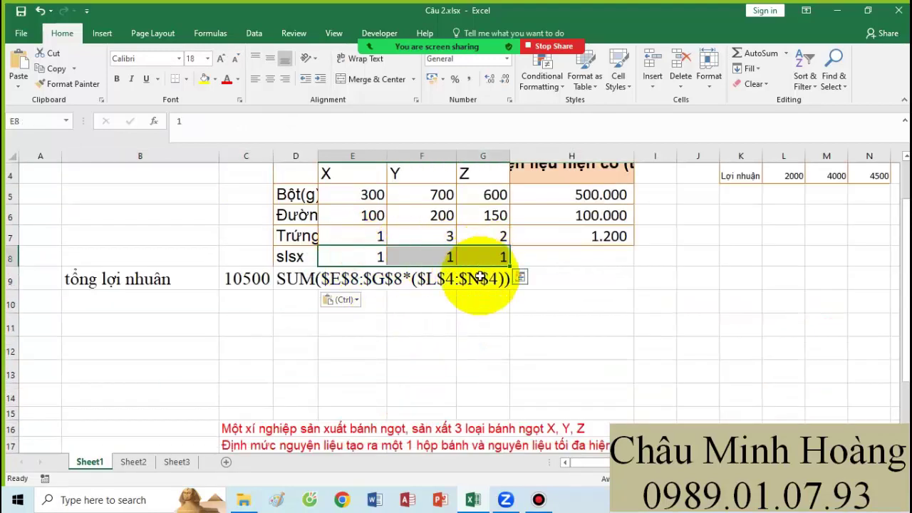
{"action": "scroll", "coordinate": [447, 287], "scroll_direction": "down", "scroll_amount": 2}
{"action": "scroll", "coordinate": [447, 287], "scroll_direction": "down", "scroll_amount": 1}
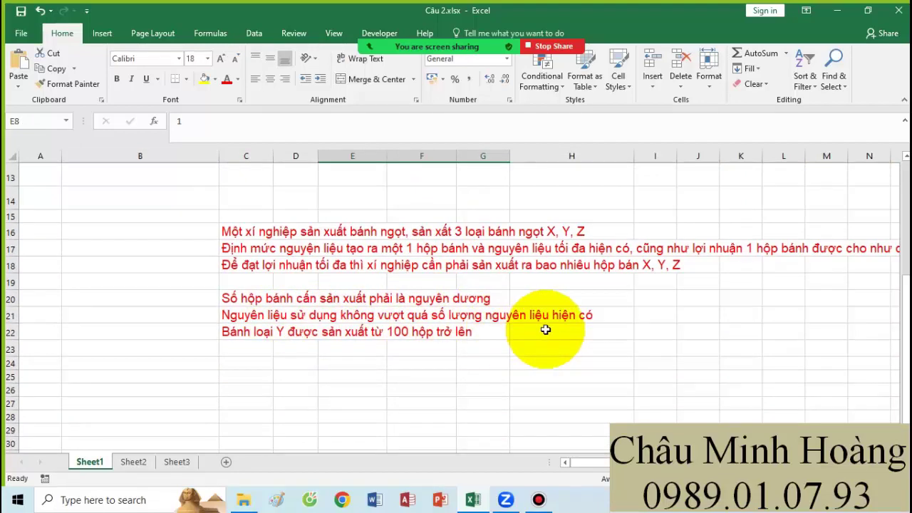
{"action": "scroll", "coordinate": [588, 334], "scroll_direction": "up", "scroll_amount": 4}
{"action": "left_click_drag", "start_coordinate": [605, 243], "coordinate": [593, 282]}
Enter the labels "tổng bột sử dụng", "tổng đường sử dụng" and "tổng trứng sử dụng'" in cells B10 to B12
{"action": "left_click", "coordinate": [152, 352]}
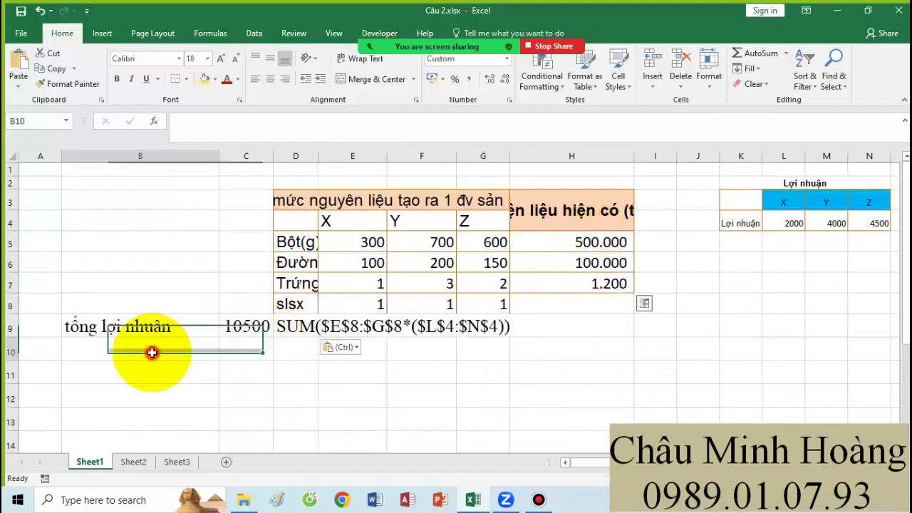
{"action": "type", "text": "to"}
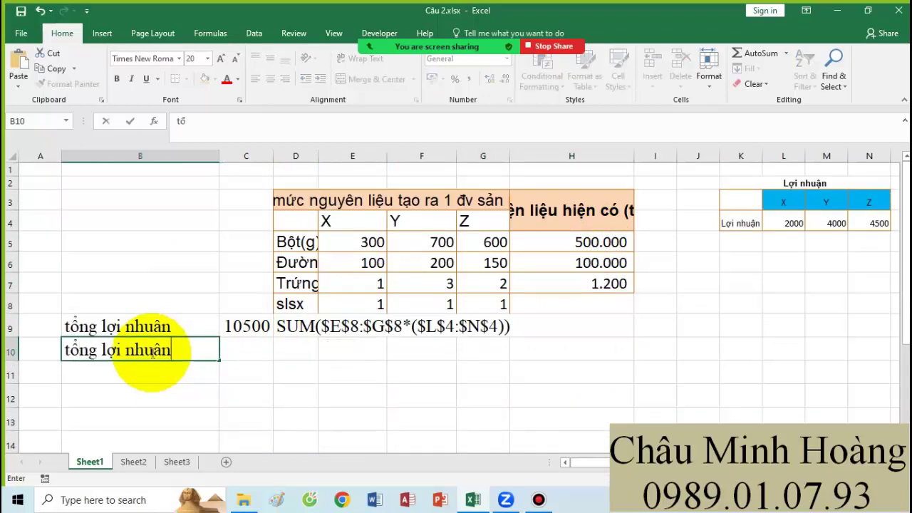
{"action": "type", "text": "ng bột sử dụng"}
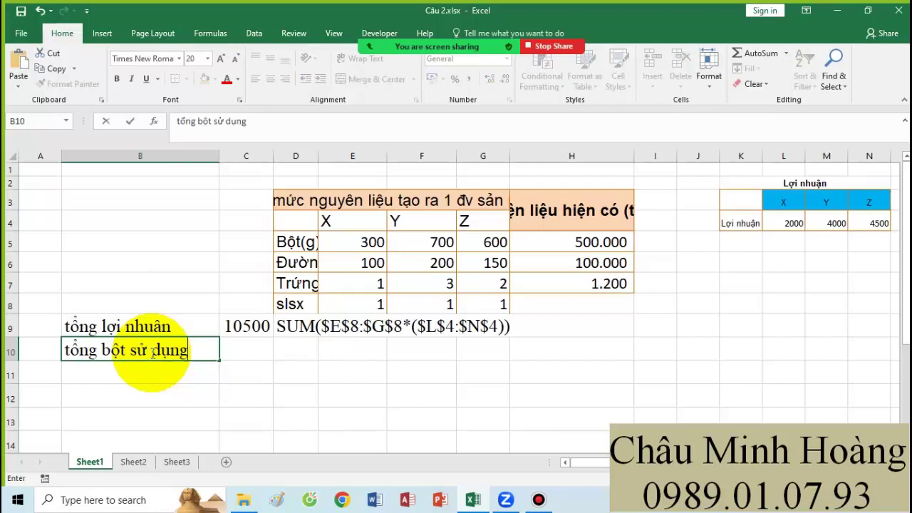
{"action": "key", "text": "Return"}
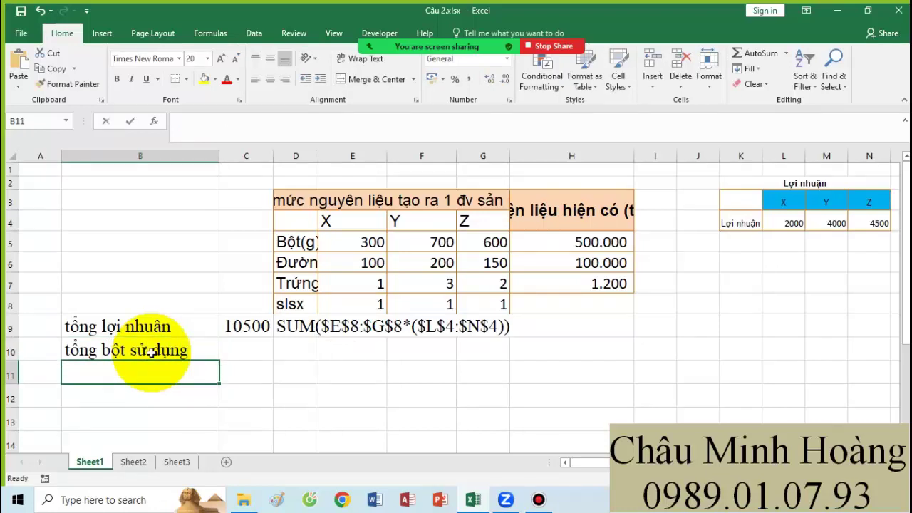
{"action": "key", "text": "BackSpace"}
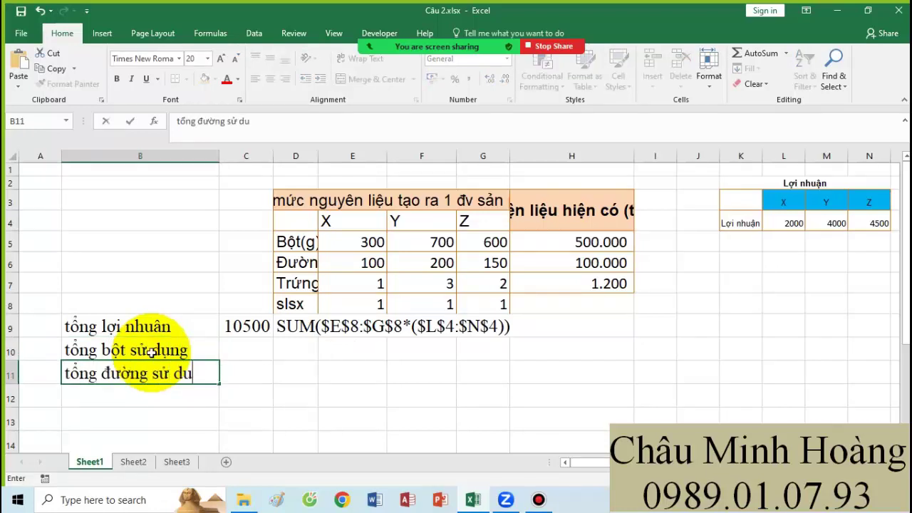
{"action": "key", "text": "Return"}
{"action": "type", "text": "tổng "}
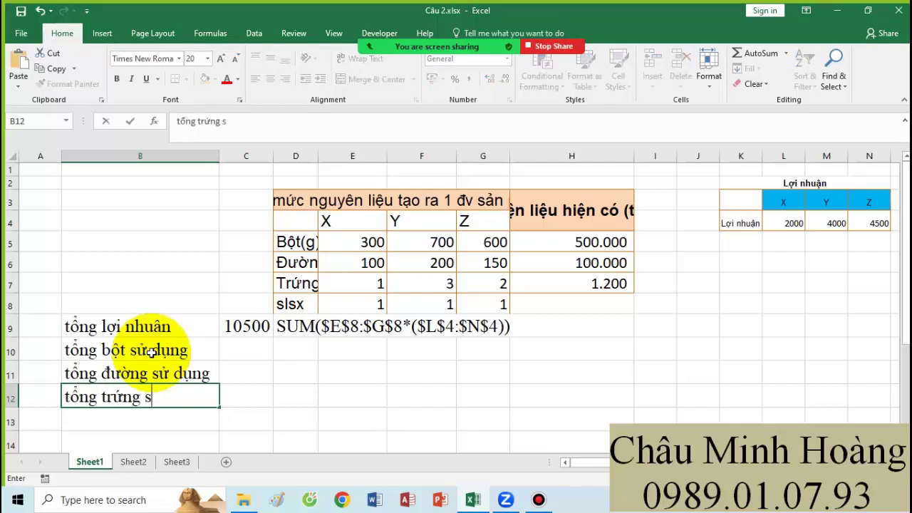
{"action": "type", "text": "trứng sử dụng'"}
{"action": "key", "text": "Return"}
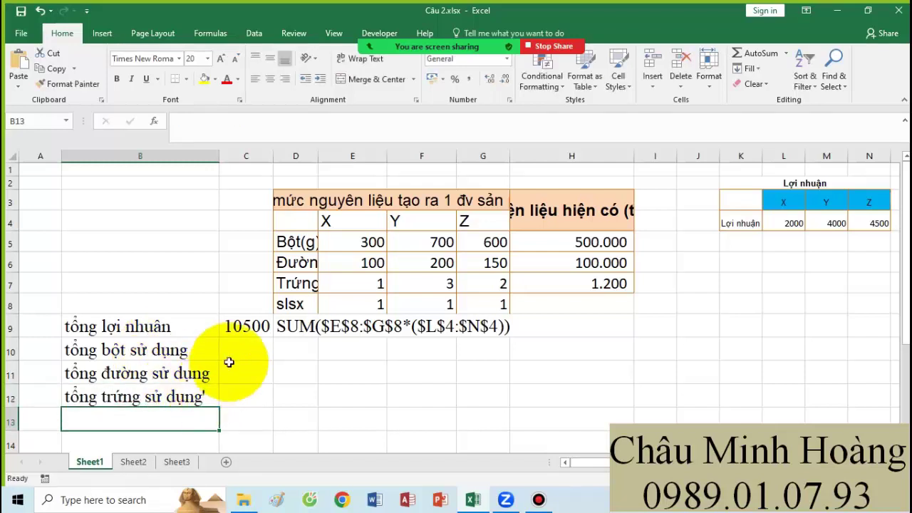
Enter the total flour used in C10 as the array formula =SUM($E$8:$G$8*($E$5:$G$5))
{"action": "left_click", "coordinate": [251, 352]}
{"action": "type", "text": "=sum("}
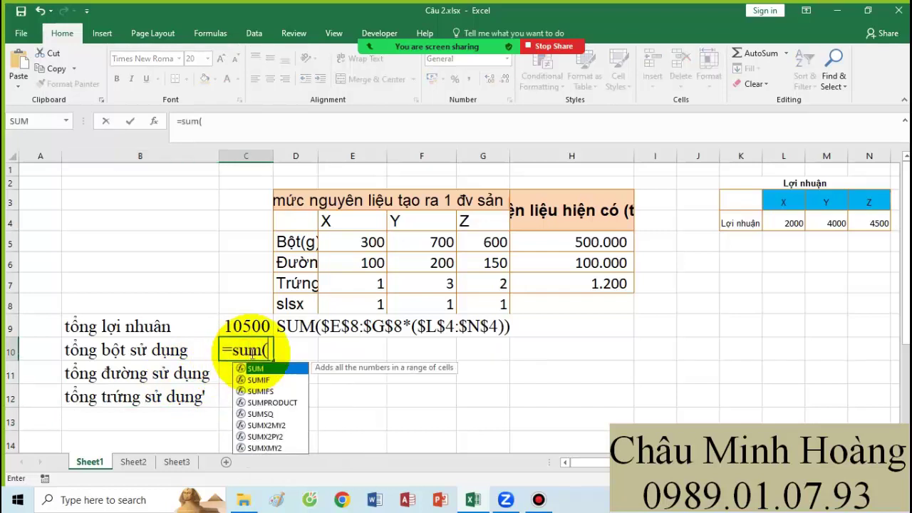
{"action": "left_click_drag", "start_coordinate": [346, 305], "coordinate": [468, 305]}
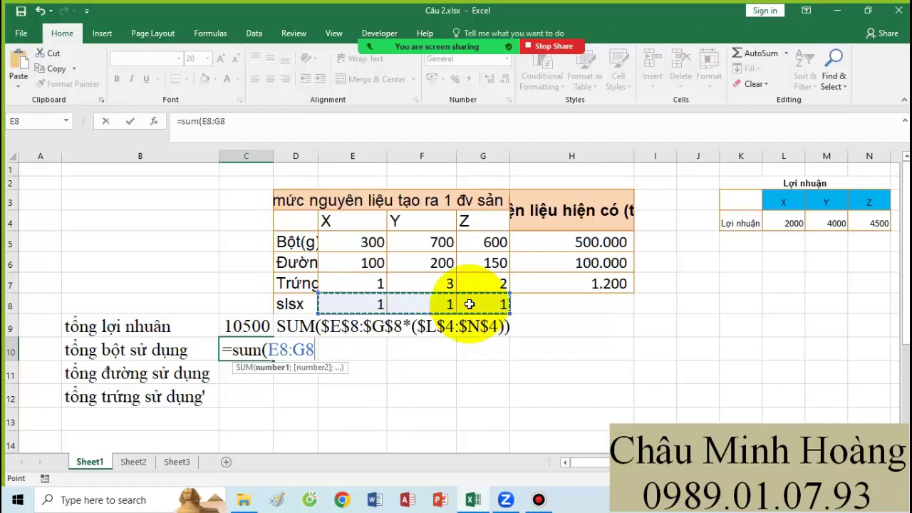
{"action": "type", "text": "*("}
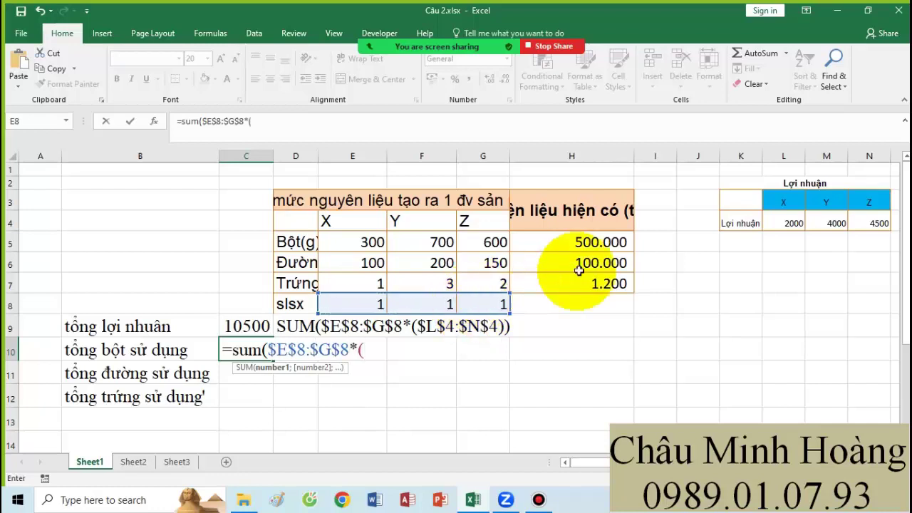
{"action": "left_click_drag", "start_coordinate": [350, 242], "coordinate": [482, 241]}
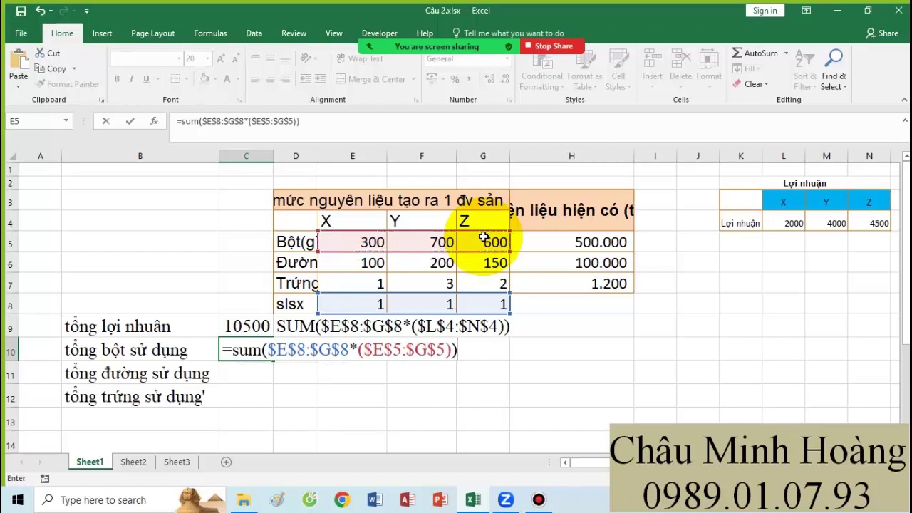
{"action": "key", "text": "ctrl+shift+Return"}
Copy the C10 formula without its equals sign into D10 as the text SUM($E$8:$G$8*($E$5:$G$5))
{"action": "double_click", "coordinate": [229, 350]}
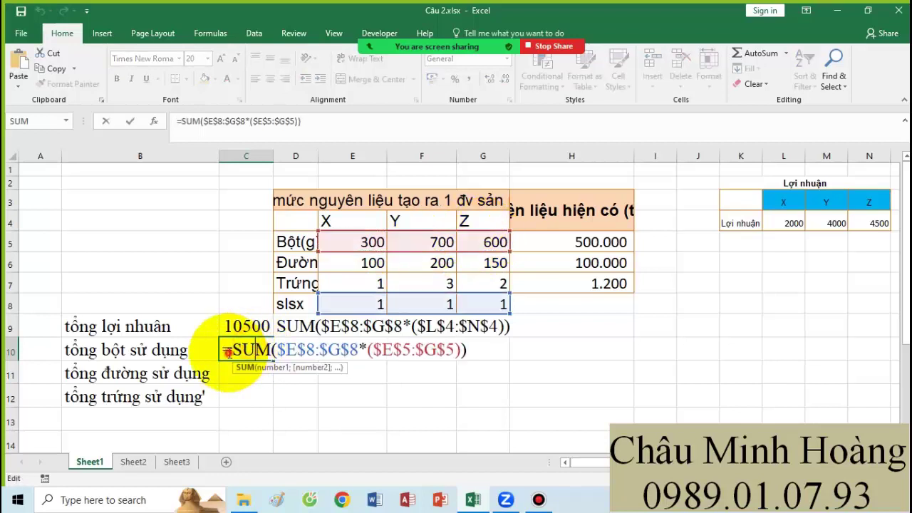
{"action": "left_click_drag", "start_coordinate": [231, 351], "coordinate": [514, 356]}
{"action": "key", "text": "ctrl+c"}
{"action": "key", "text": "Escape"}
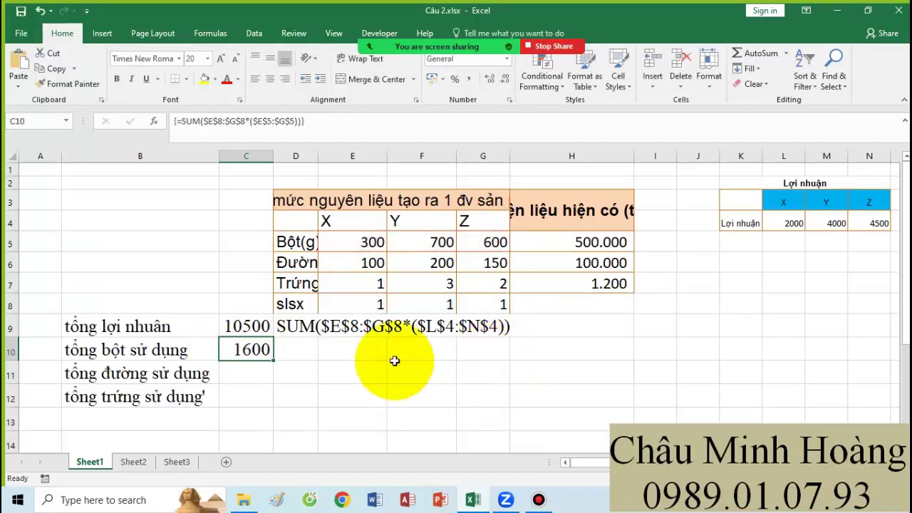
{"action": "left_click", "coordinate": [299, 350]}
{"action": "key", "text": "ctrl+v"}
Enter the total sugar used in C11 as the array formula =SUM($E$8:$G$8*($E$6:$G$6))
{"action": "left_click", "coordinate": [241, 383]}
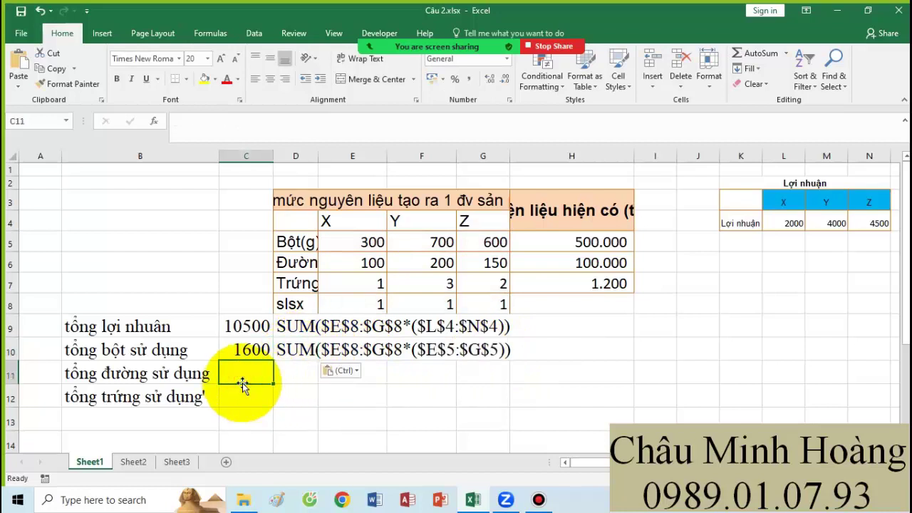
{"action": "type", "text": "=SUM"}
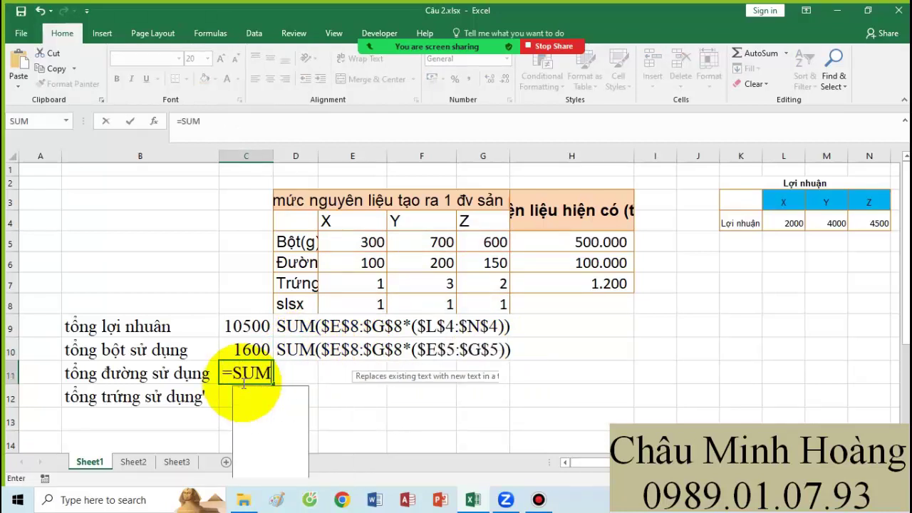
{"action": "type", "text": "("}
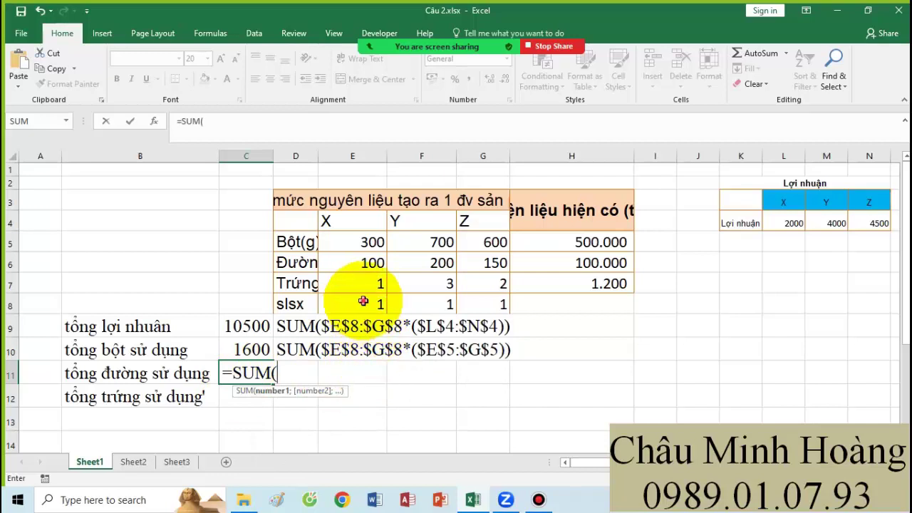
{"action": "left_click_drag", "start_coordinate": [363, 302], "coordinate": [493, 298]}
{"action": "key", "text": "F4"}
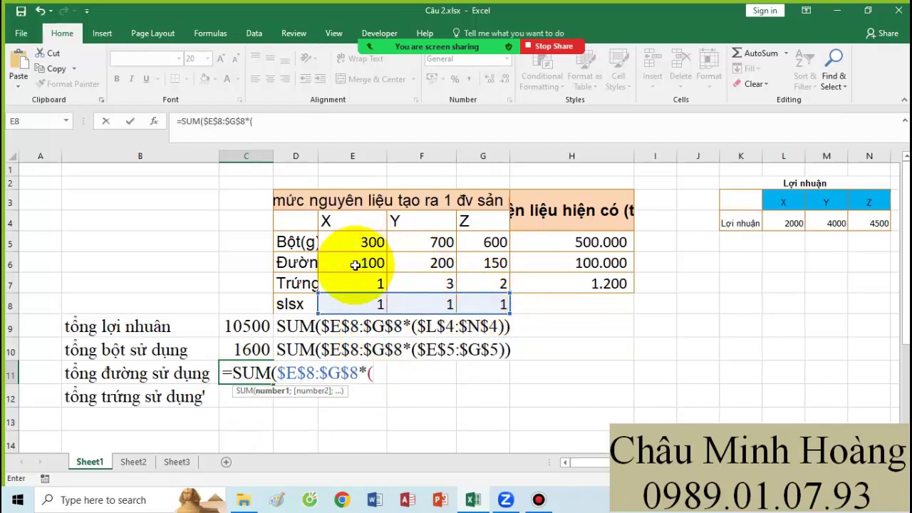
{"action": "left_click_drag", "start_coordinate": [356, 260], "coordinate": [502, 261]}
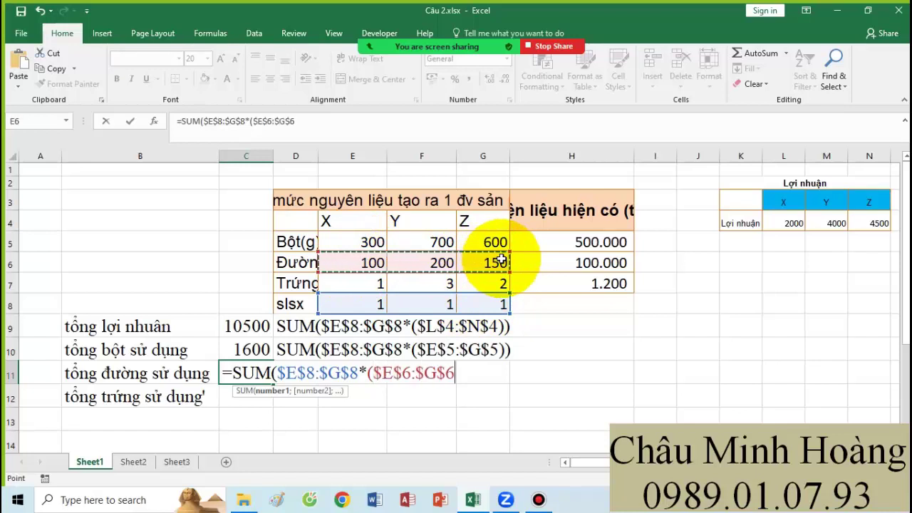
{"action": "type", "text": "))"}
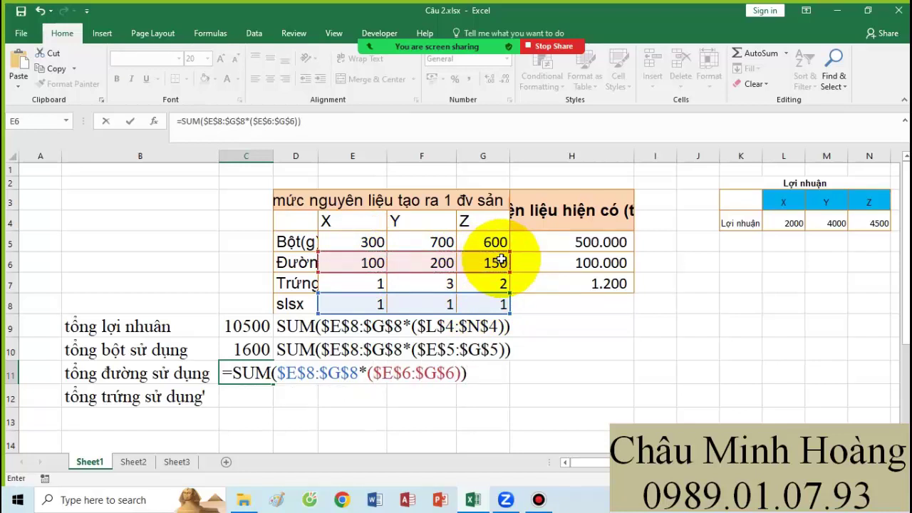
{"action": "key", "text": "Return"}
Copy the C11 formula without its equals sign into D11 as the text SUM($E$8:$G$8*($E$6:$G$6))
{"action": "double_click", "coordinate": [237, 374]}
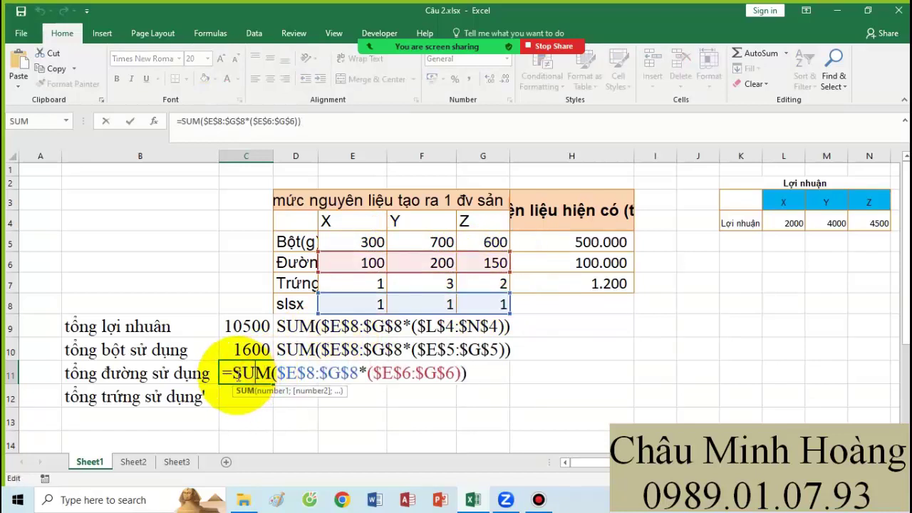
{"action": "left_click_drag", "start_coordinate": [234, 374], "coordinate": [469, 377]}
{"action": "key", "text": "ctrl+c"}
{"action": "key", "text": "Escape"}
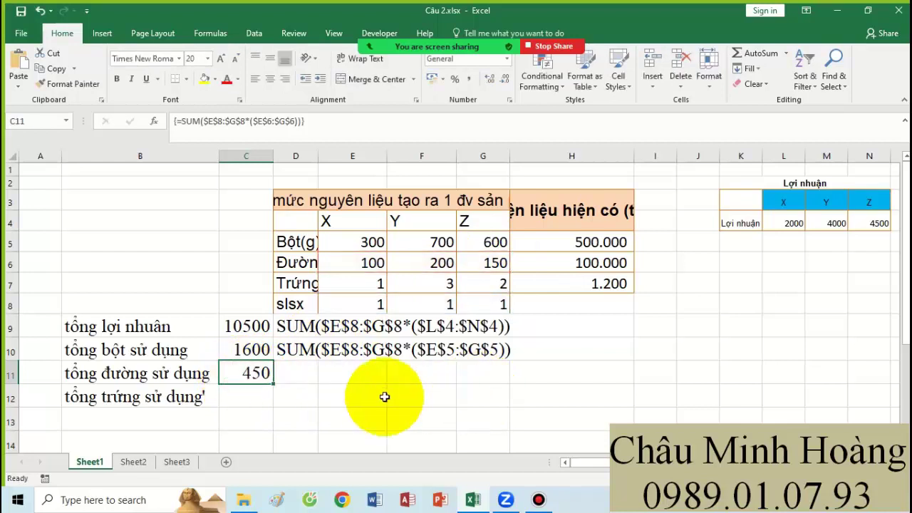
{"action": "left_click", "coordinate": [296, 373]}
{"action": "key", "text": "ctrl+v"}
Enter the total eggs used in C12 as the array formula =SUM($E$8:$G$8*($E$7:$G$7))
{"action": "left_click", "coordinate": [245, 400]}
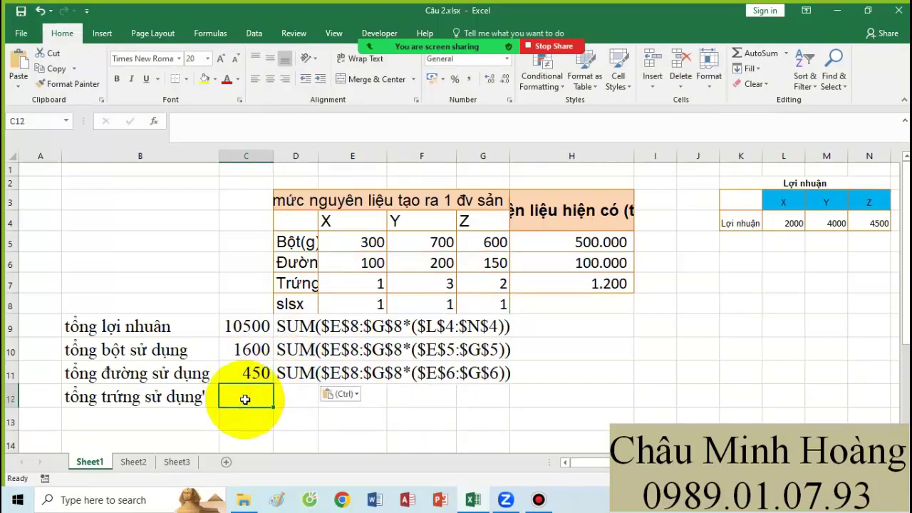
{"action": "type", "text": "=sum("}
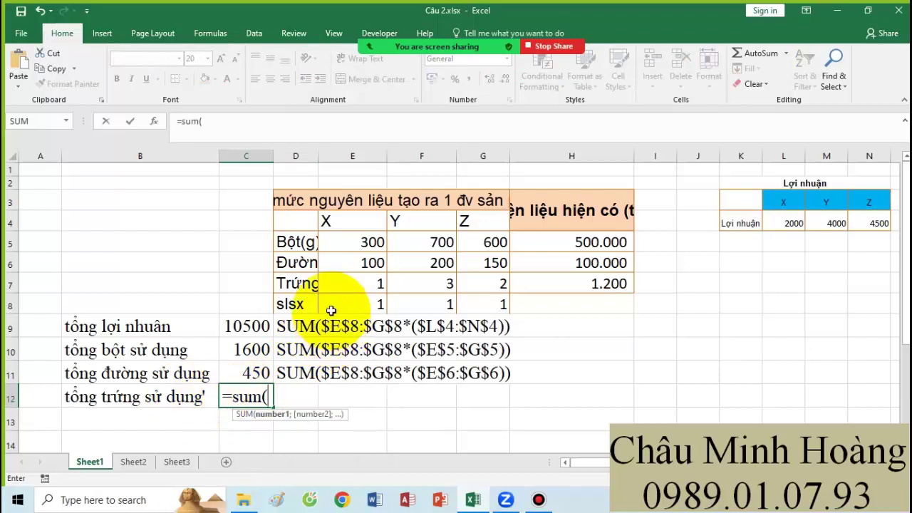
{"action": "left_click_drag", "start_coordinate": [358, 305], "coordinate": [481, 306]}
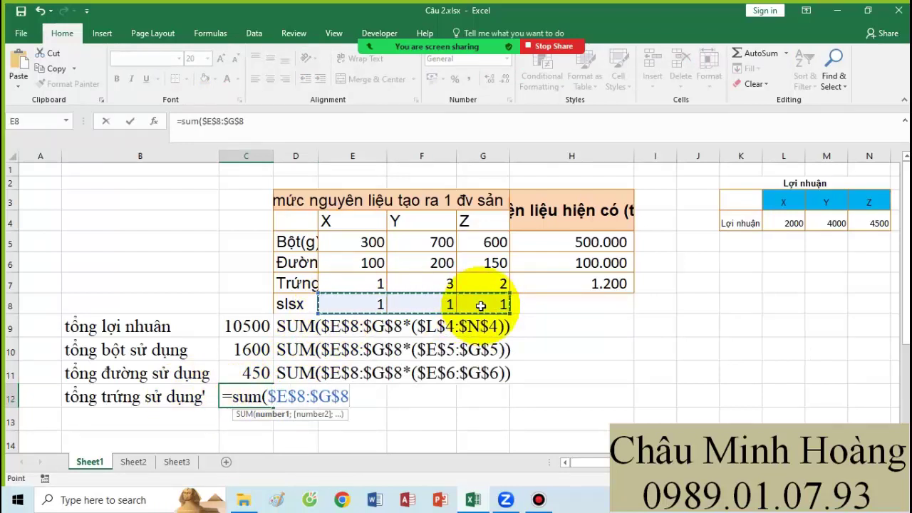
{"action": "type", "text": "*("}
{"action": "left_click_drag", "start_coordinate": [352, 283], "coordinate": [487, 278]}
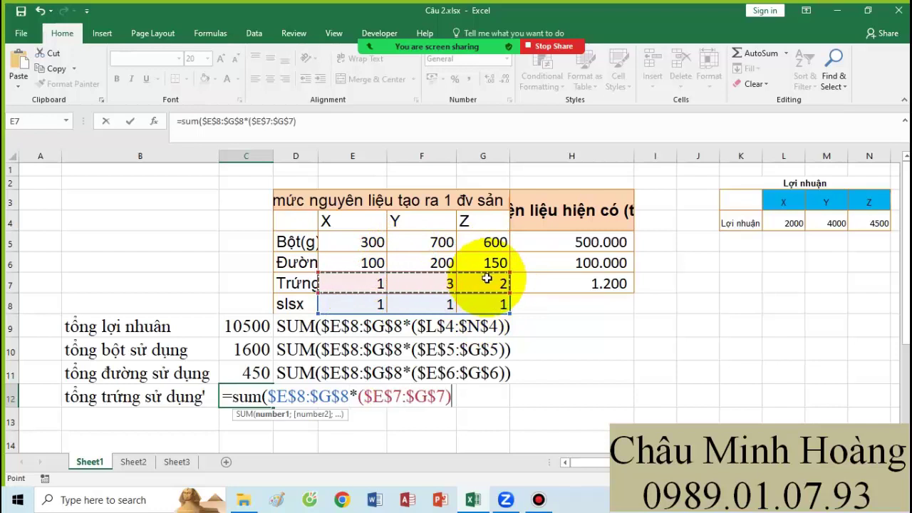
{"action": "type", "text": ")"}
{"action": "key", "text": "ctrl+shift+Return"}
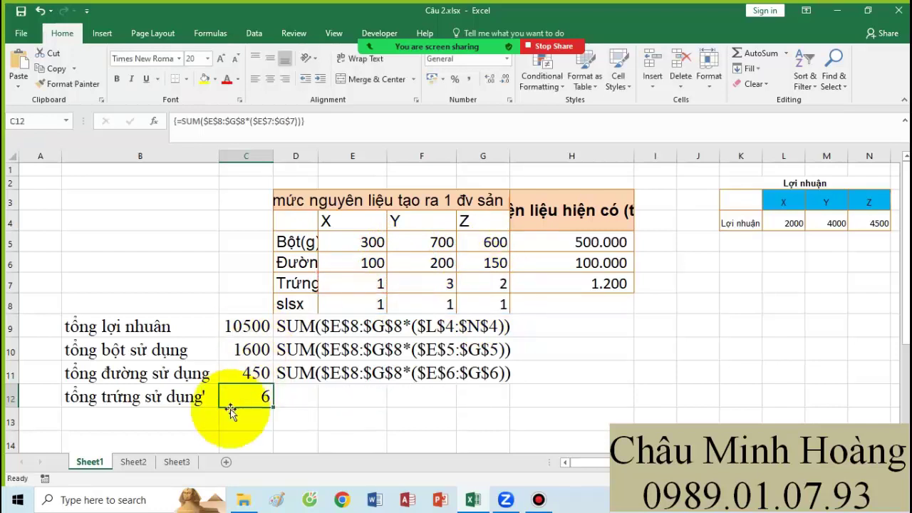
Copy the C12 formula without its equals sign into D12 as the text SUM($E$8:$G$8*($E$7:$G$7))
{"action": "double_click", "coordinate": [243, 399]}
{"action": "left_click_drag", "start_coordinate": [235, 397], "coordinate": [499, 397]}
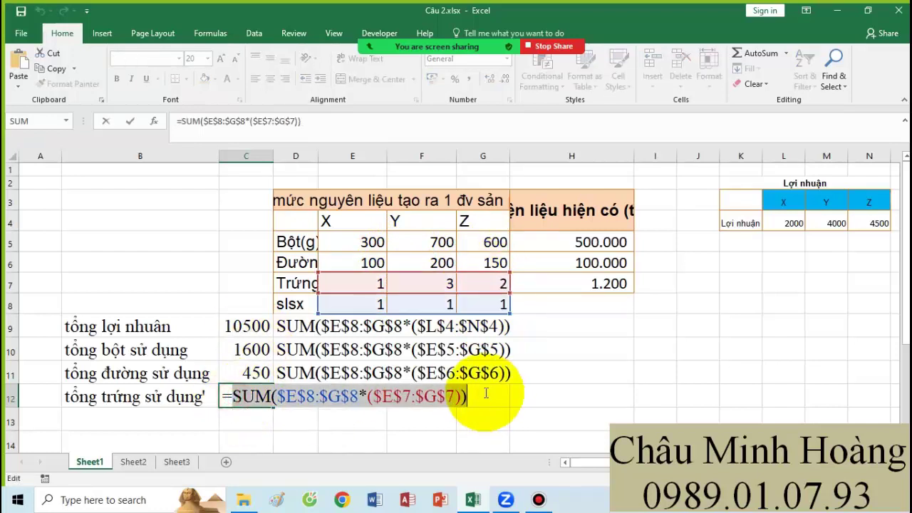
{"action": "key", "text": "ctrl+shift+Return"}
{"action": "left_click", "coordinate": [295, 397]}
{"action": "key", "text": "ctrl+v"}
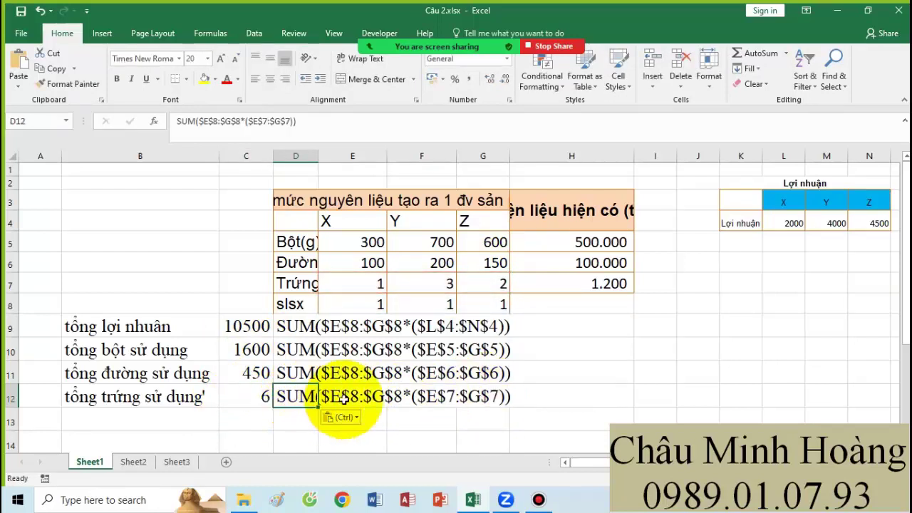
Review the formula texts in D9:D12 and the minimum condition for cake Y in row 22, locating its quantity cell F8
{"action": "left_click", "coordinate": [474, 349]}
{"action": "mouse_move", "coordinate": [302, 332]}
{"action": "left_mouse_down"}
{"action": "mouse_move", "coordinate": [306, 322]}
{"action": "mouse_move", "coordinate": [519, 366]}
{"action": "mouse_move", "coordinate": [580, 396]}
{"action": "left_mouse_up"}
{"action": "left_click", "coordinate": [579, 388]}
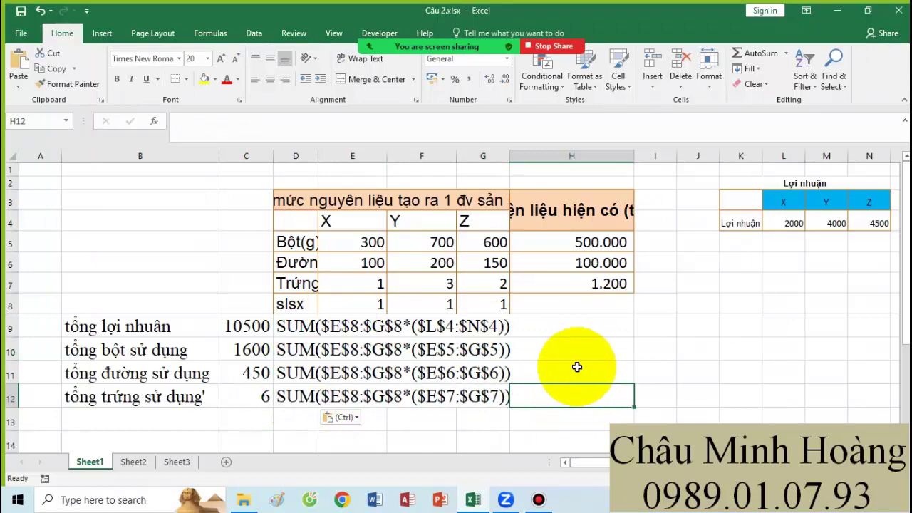
{"action": "scroll", "coordinate": [563, 356], "scroll_direction": "down", "scroll_amount": 4}
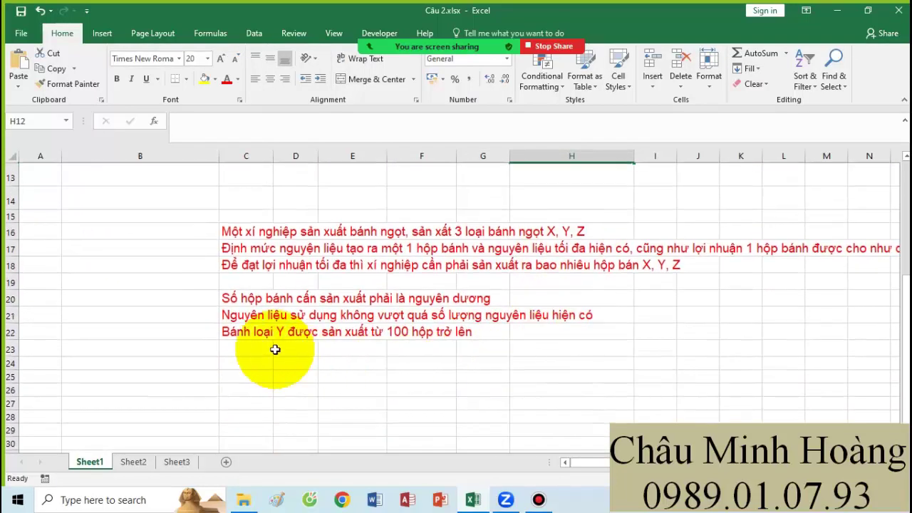
{"action": "left_click_drag", "start_coordinate": [242, 331], "coordinate": [515, 332]}
{"action": "scroll", "coordinate": [431, 306], "scroll_direction": "up", "scroll_amount": 4}
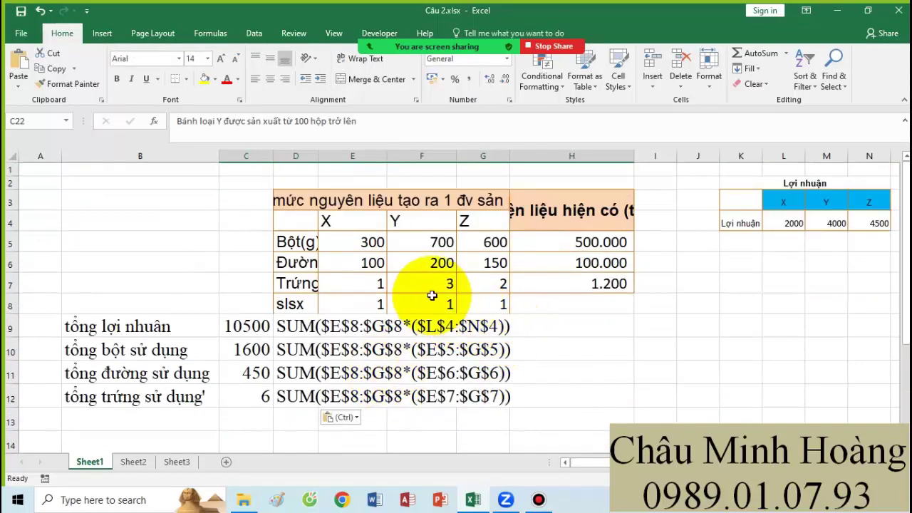
{"action": "left_click", "coordinate": [431, 307]}
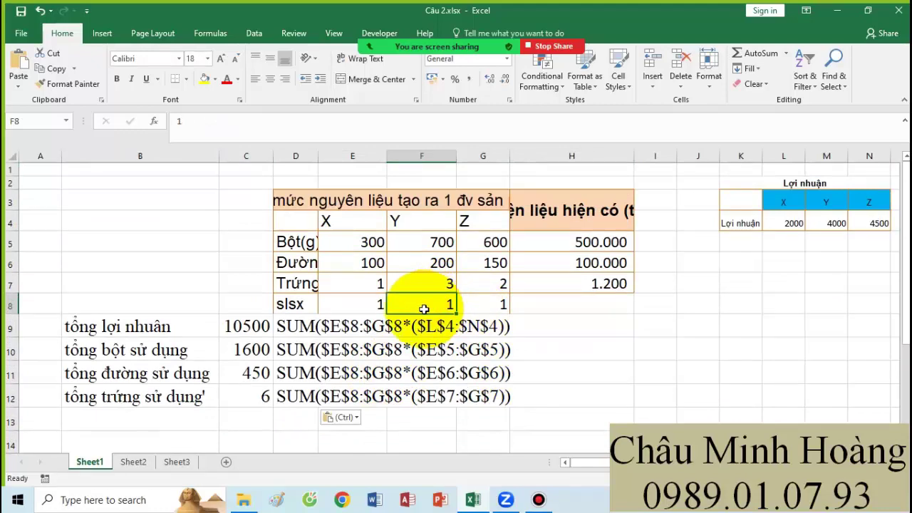
Set up Solver to maximize the total profit in C9 by changing the quantity cells E8:G8
{"action": "left_click", "coordinate": [253, 33]}
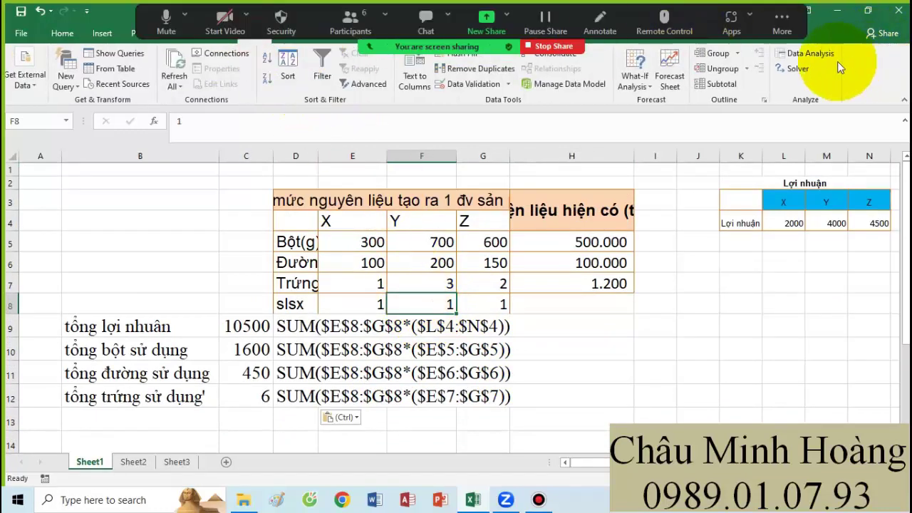
{"action": "left_click", "coordinate": [793, 68]}
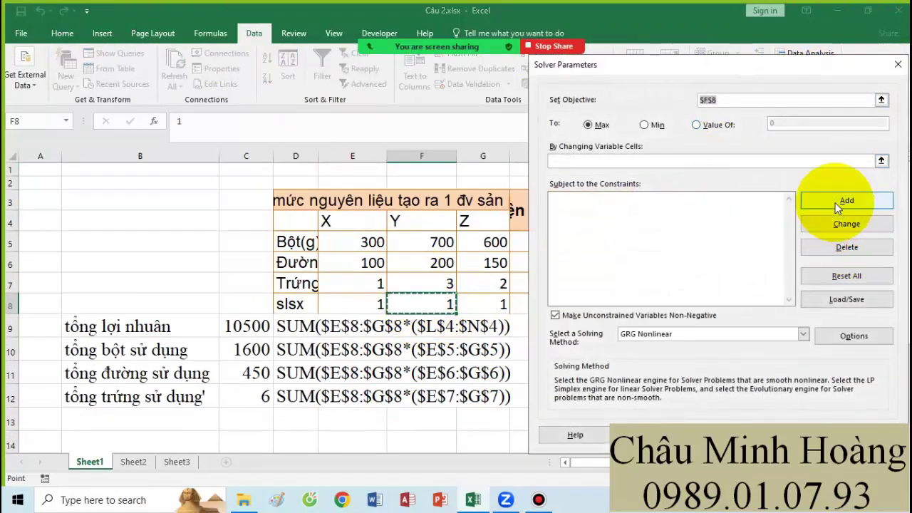
{"action": "left_click", "coordinate": [728, 101]}
{"action": "left_click_drag", "start_coordinate": [683, 66], "coordinate": [770, 78]}
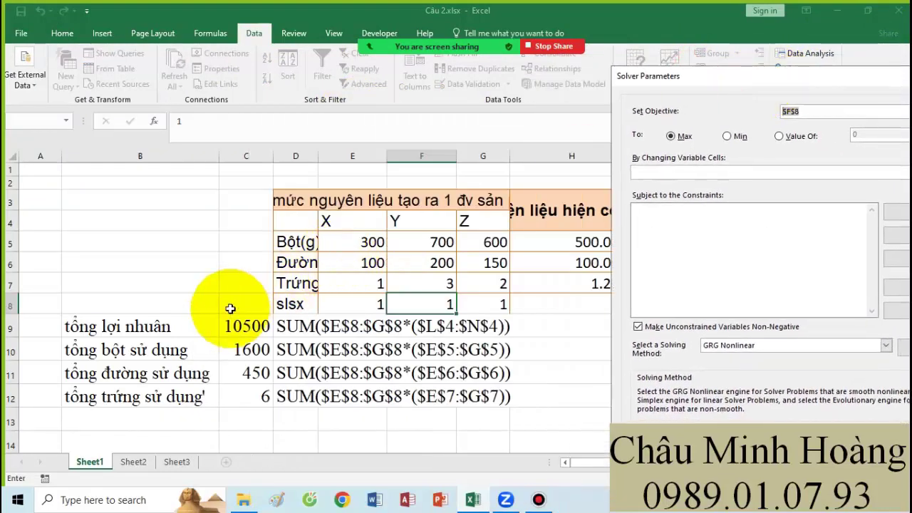
{"action": "left_click", "coordinate": [242, 329]}
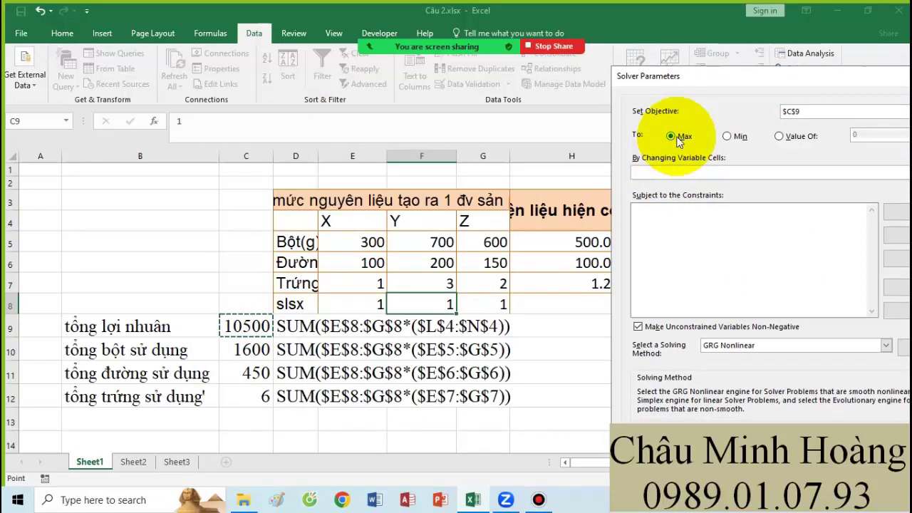
{"action": "left_click", "coordinate": [653, 171]}
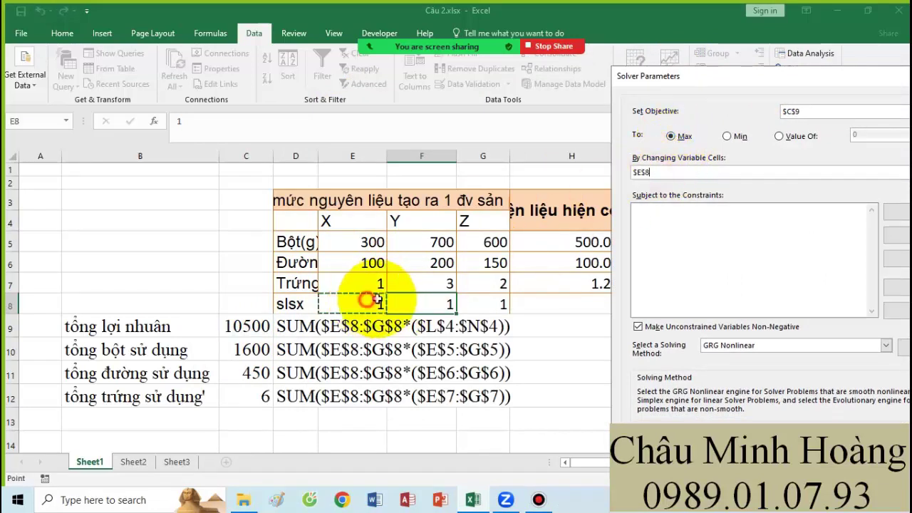
{"action": "left_click_drag", "start_coordinate": [360, 305], "coordinate": [498, 305]}
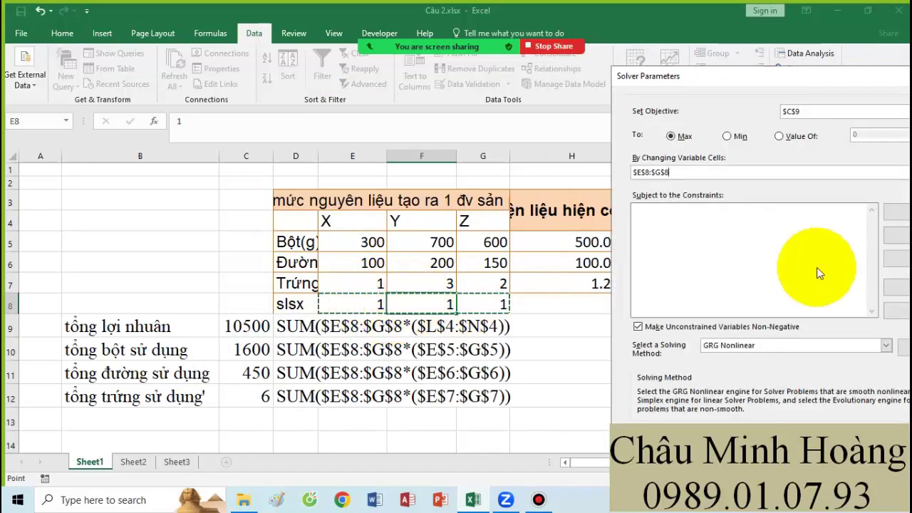
Add a Solver constraint requiring the quantities in E8:G8 to be integers
{"action": "left_click", "coordinate": [895, 214]}
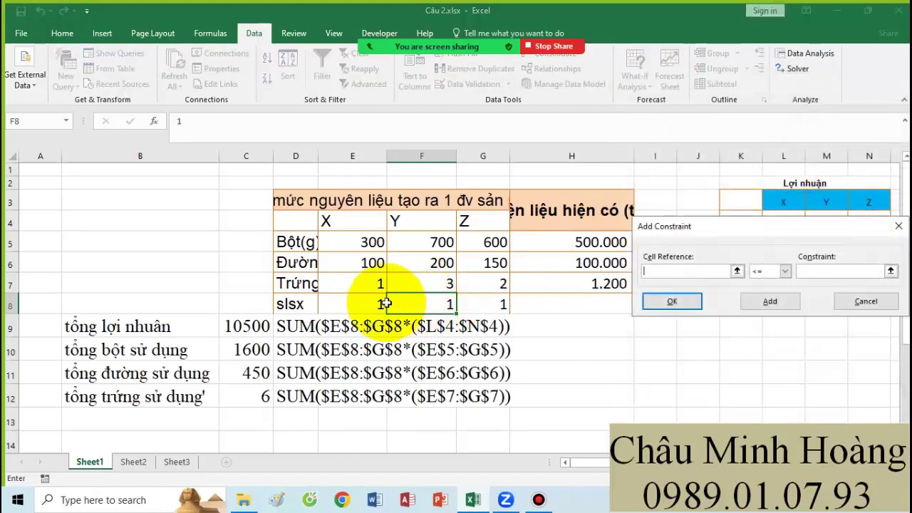
{"action": "left_click_drag", "start_coordinate": [359, 303], "coordinate": [505, 305]}
{"action": "left_click", "coordinate": [784, 270]}
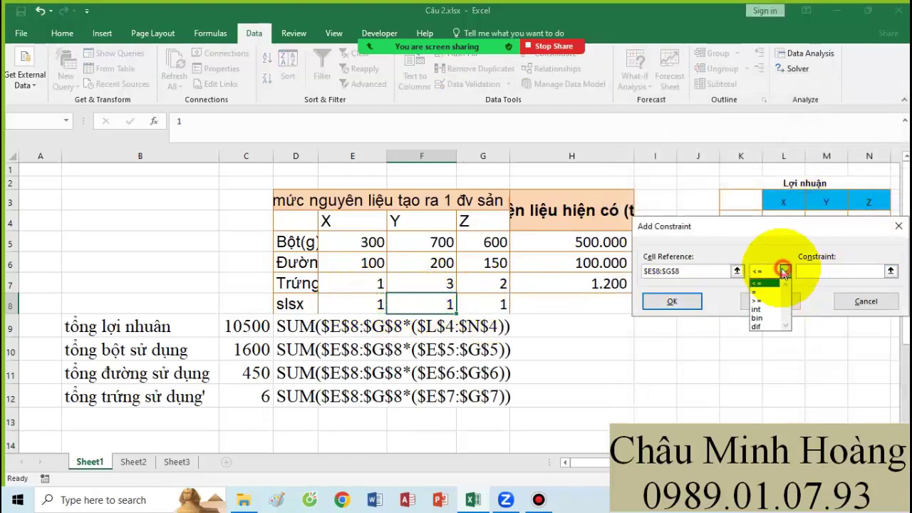
{"action": "left_click", "coordinate": [754, 309]}
{"action": "left_click", "coordinate": [755, 307]}
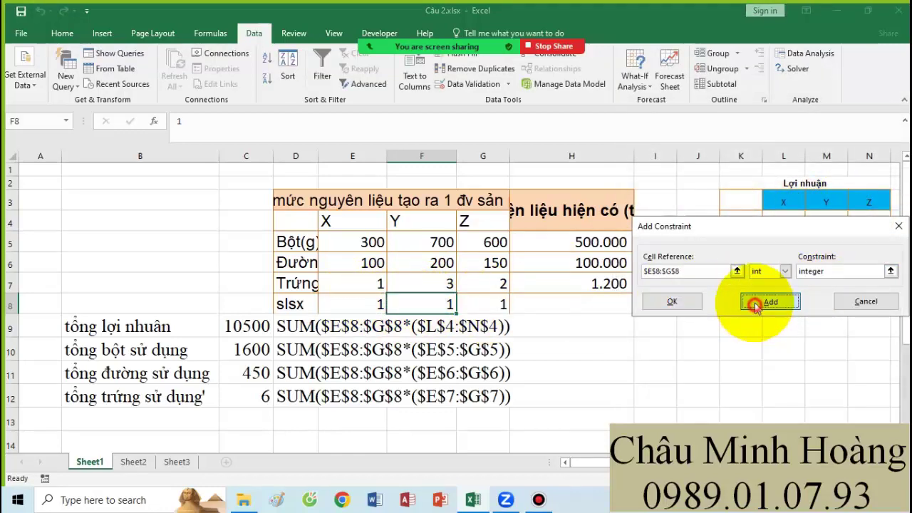
Add a Solver constraint requiring the quantities in E8:G8 to be >= 1
{"action": "left_click_drag", "start_coordinate": [356, 304], "coordinate": [504, 304]}
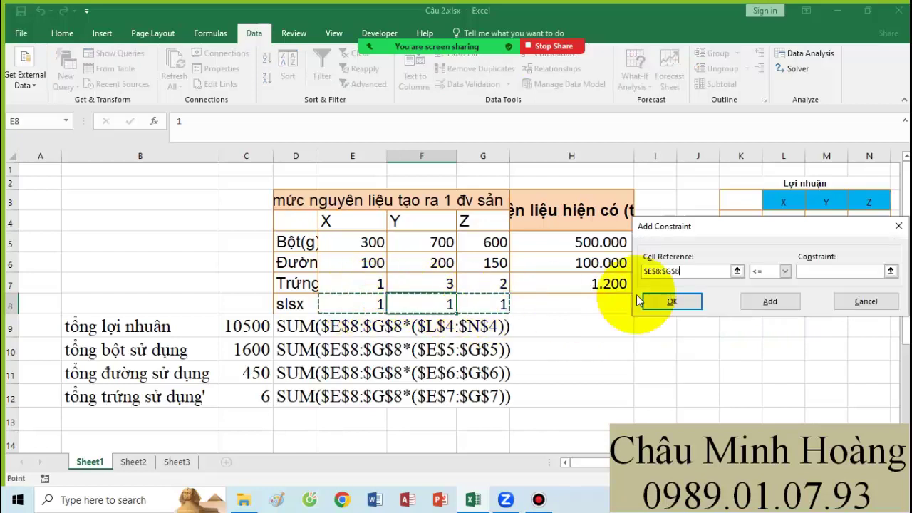
{"action": "left_click", "coordinate": [785, 271]}
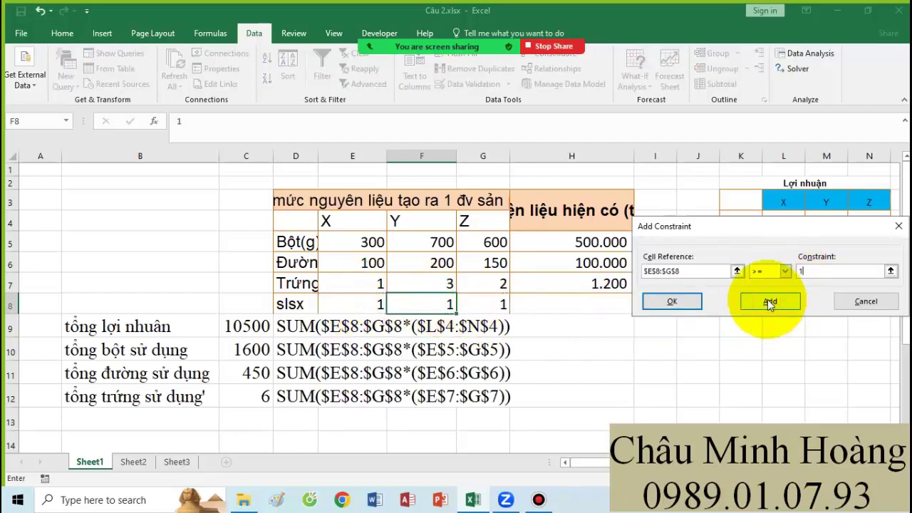
{"action": "left_click", "coordinate": [767, 299]}
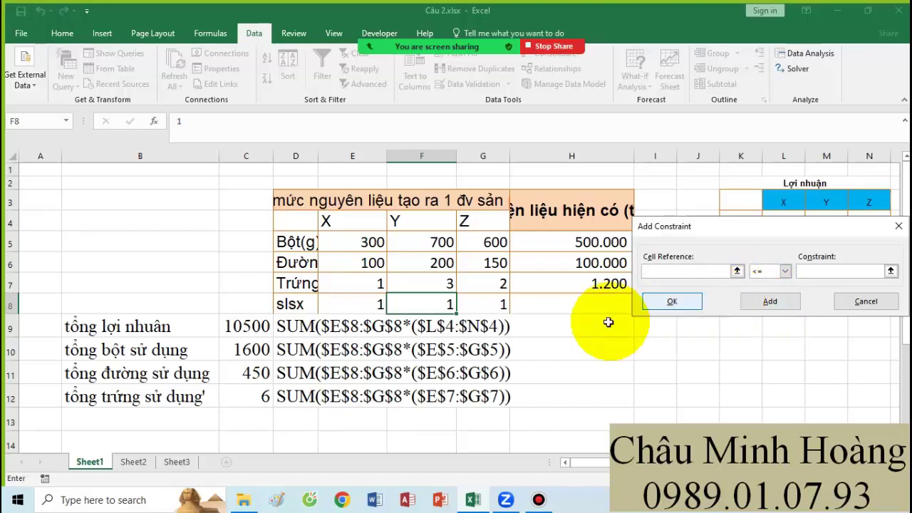
Add a Solver constraint limiting the total flour used in C10 to <= the available amount in H5
{"action": "scroll", "coordinate": [462, 361], "scroll_direction": "down", "scroll_amount": 4}
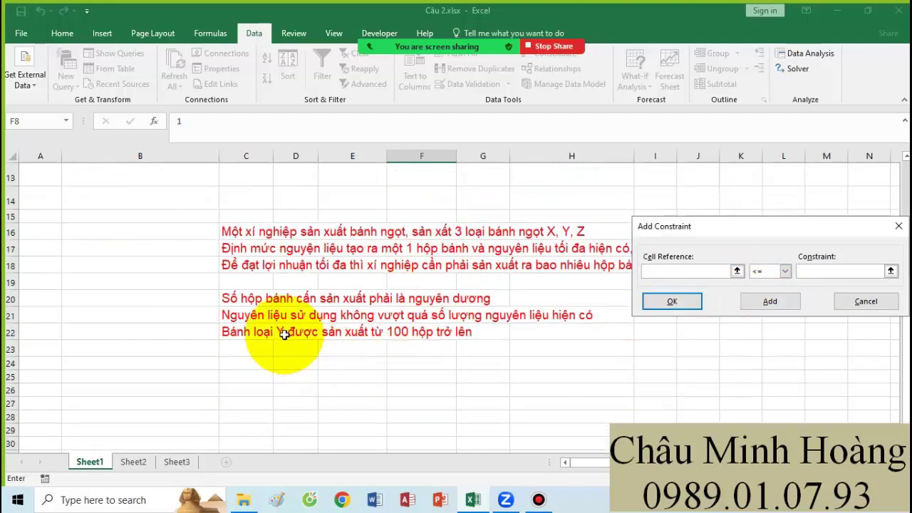
{"action": "scroll", "coordinate": [414, 334], "scroll_direction": "up", "scroll_amount": 4}
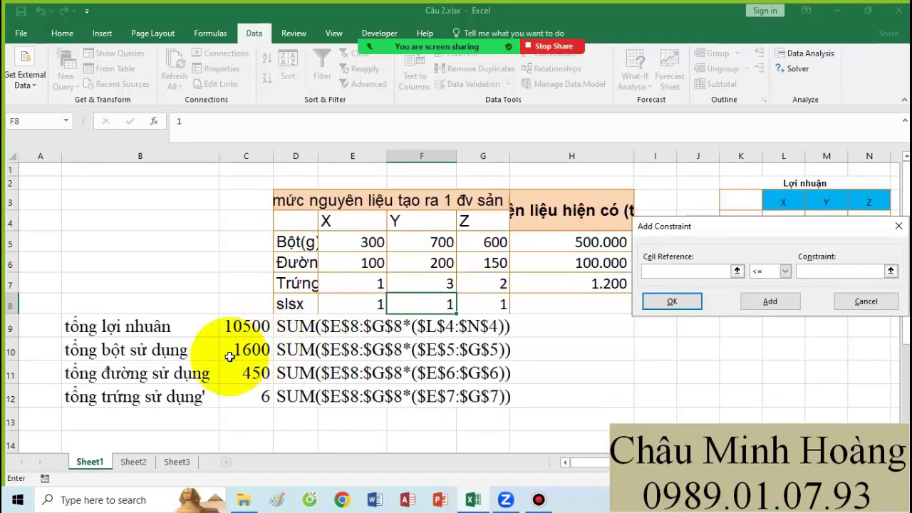
{"action": "left_click_drag", "start_coordinate": [221, 352], "coordinate": [246, 396]}
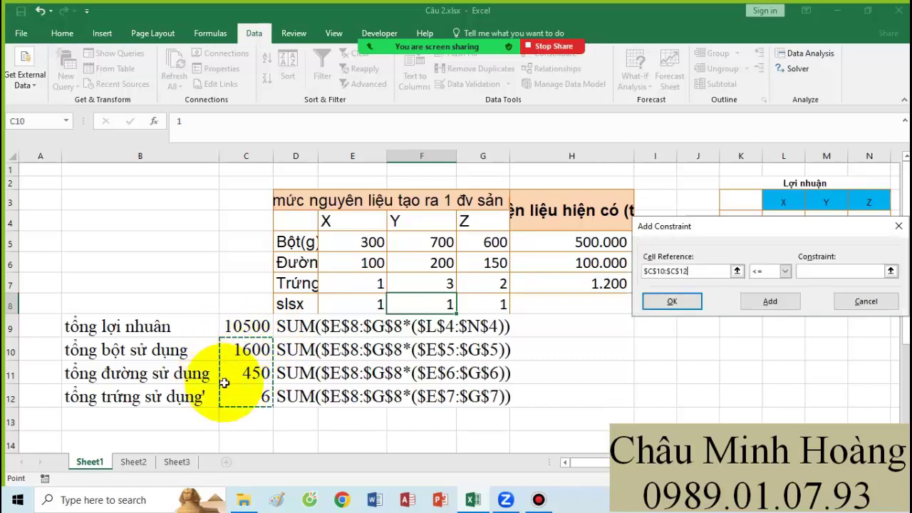
{"action": "left_click", "coordinate": [242, 349]}
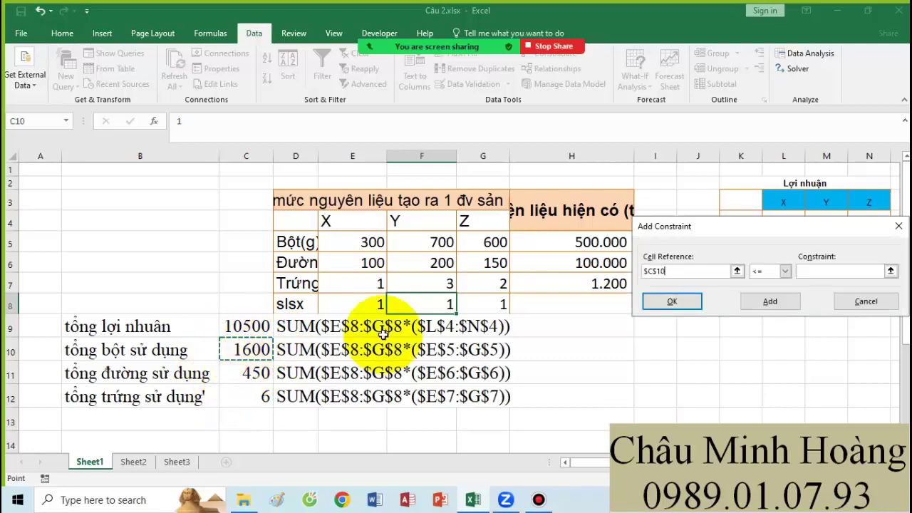
{"action": "left_click", "coordinate": [812, 271]}
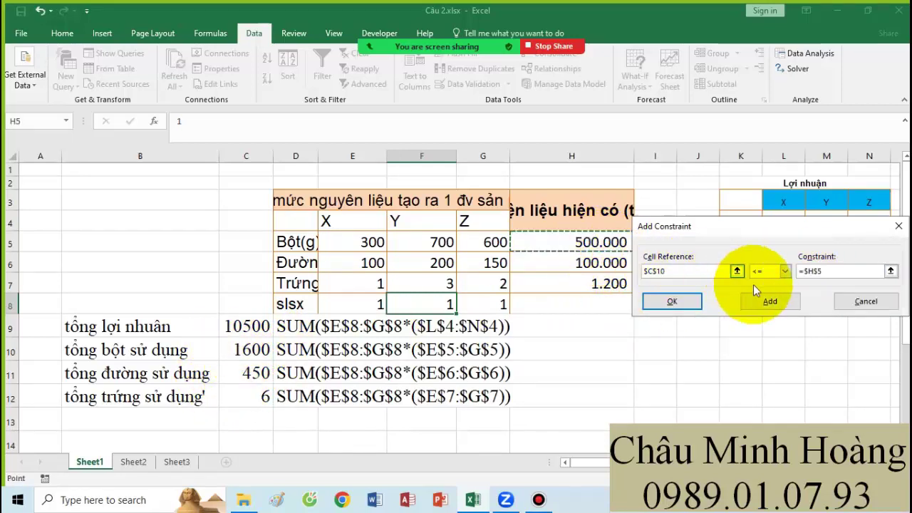
{"action": "left_click", "coordinate": [766, 302]}
Add a Solver constraint limiting the total sugar used in C11 to <= the available amount in H6
{"action": "left_click", "coordinate": [256, 373]}
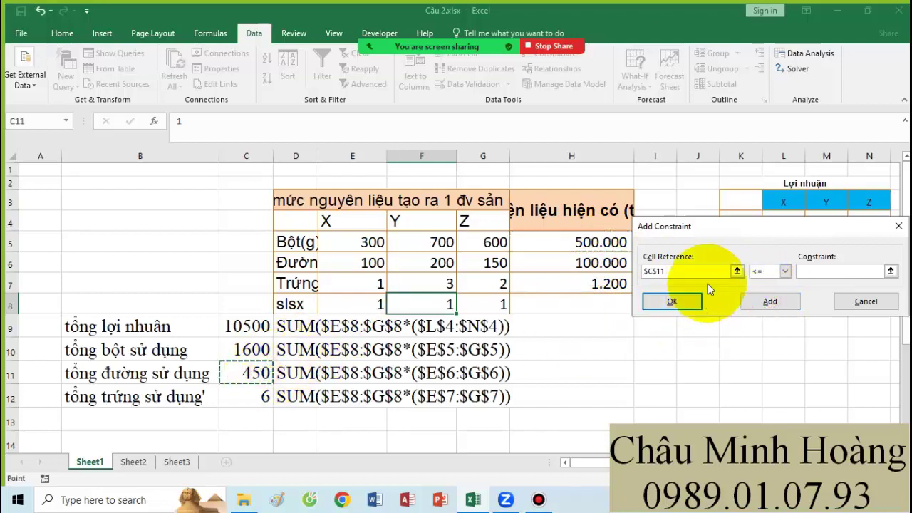
{"action": "left_click", "coordinate": [827, 269]}
{"action": "left_click", "coordinate": [602, 263]}
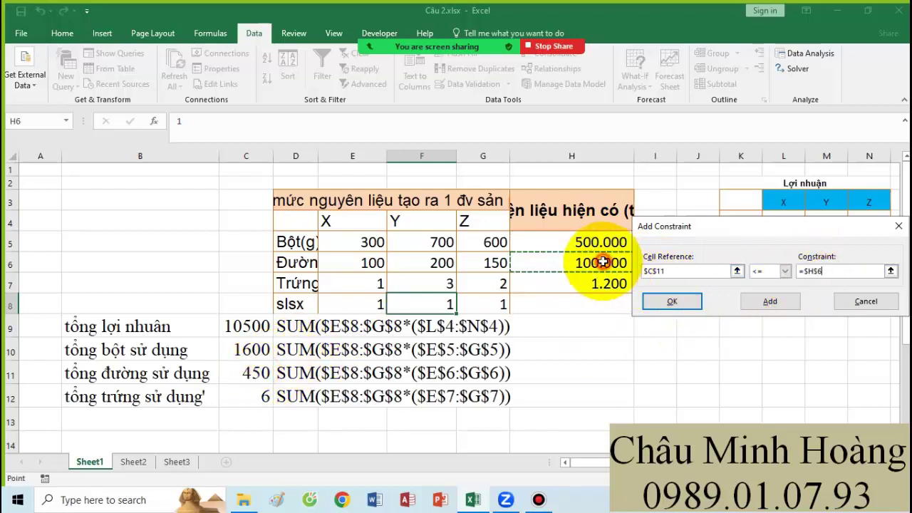
{"action": "left_click", "coordinate": [752, 302]}
Add a Solver constraint limiting the total eggs used in C12 to <= the available amount in H7
{"action": "left_click", "coordinate": [249, 396]}
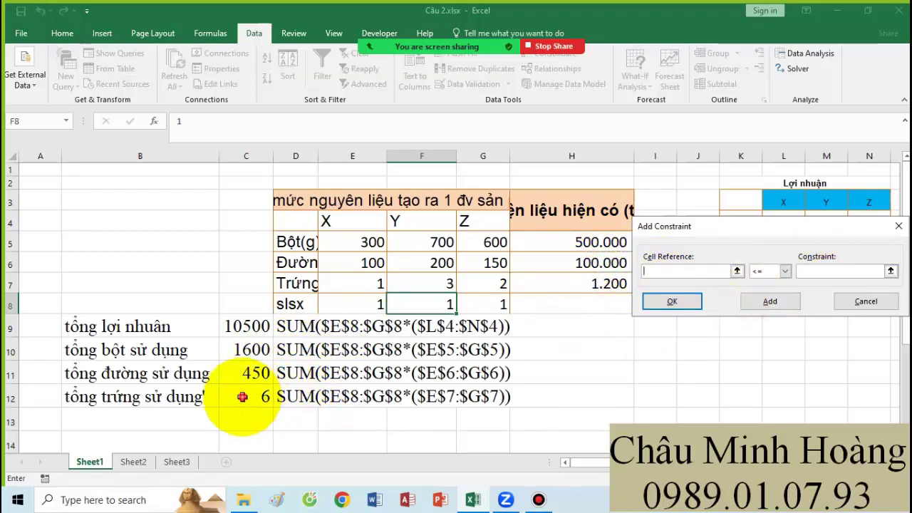
{"action": "left_click", "coordinate": [810, 271]}
{"action": "left_click", "coordinate": [616, 285]}
{"action": "left_click", "coordinate": [760, 300]}
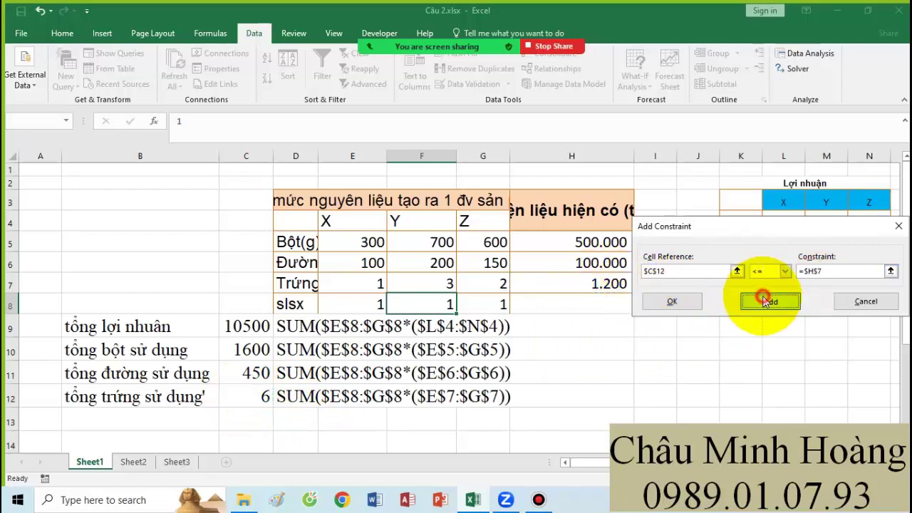
Add a combined Solver constraint keeping the material totals C10:C12 <= the available amounts H5:H7
{"action": "left_click_drag", "start_coordinate": [241, 349], "coordinate": [241, 385]}
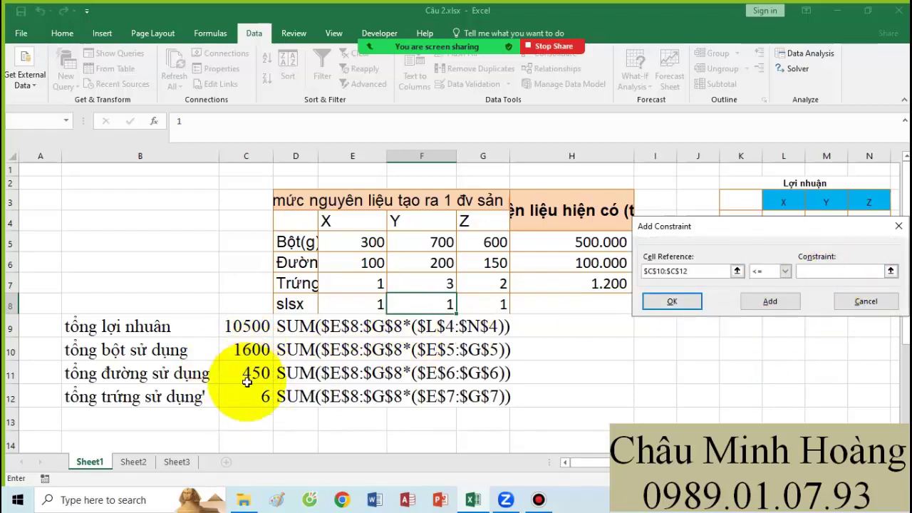
{"action": "left_click_drag", "start_coordinate": [582, 242], "coordinate": [582, 284]}
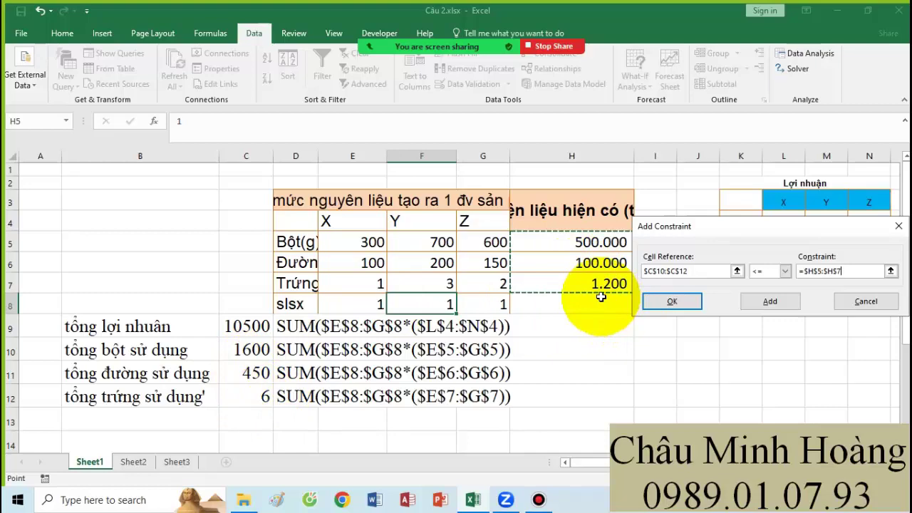
{"action": "left_click", "coordinate": [755, 303]}
Add the final Solver constraint that the cake Y quantity in F8 is >= 100, and return to the Solver parameters
{"action": "left_click", "coordinate": [449, 304]}
{"action": "scroll", "coordinate": [356, 342], "scroll_direction": "down", "scroll_amount": 5}
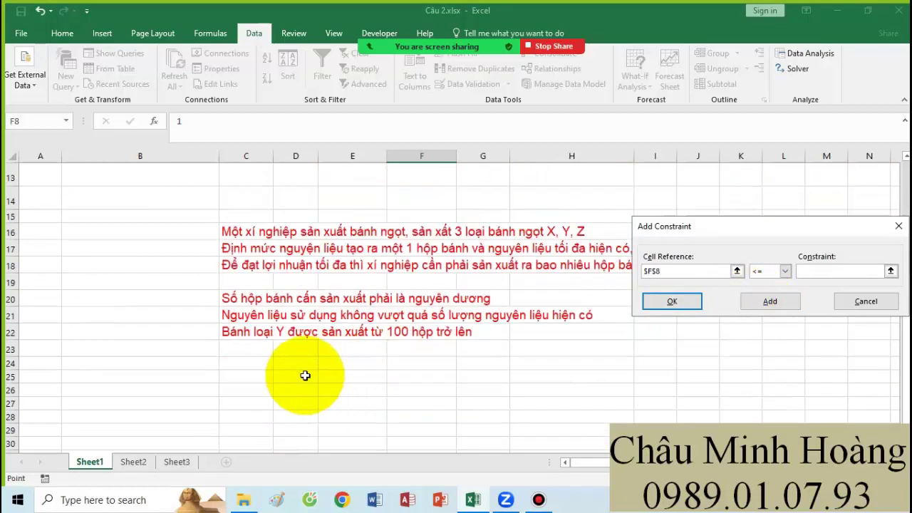
{"action": "scroll", "coordinate": [417, 367], "scroll_direction": "up", "scroll_amount": 5}
{"action": "left_click", "coordinate": [784, 270]}
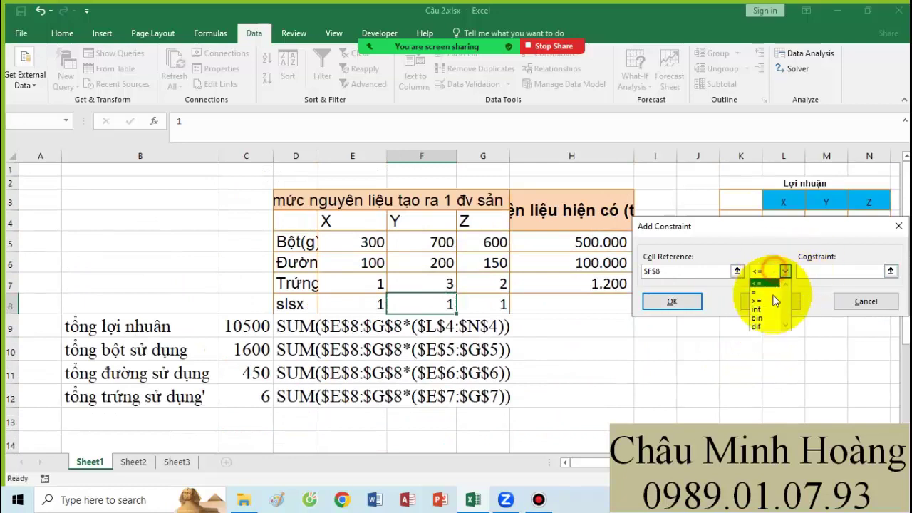
{"action": "left_click", "coordinate": [767, 292]}
{"action": "left_click", "coordinate": [784, 270]}
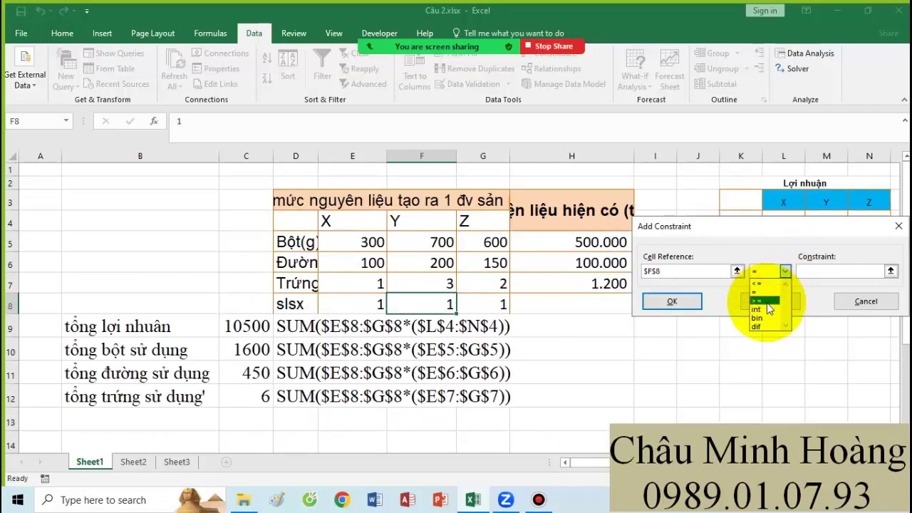
{"action": "left_click", "coordinate": [765, 300]}
{"action": "type", "text": "100"}
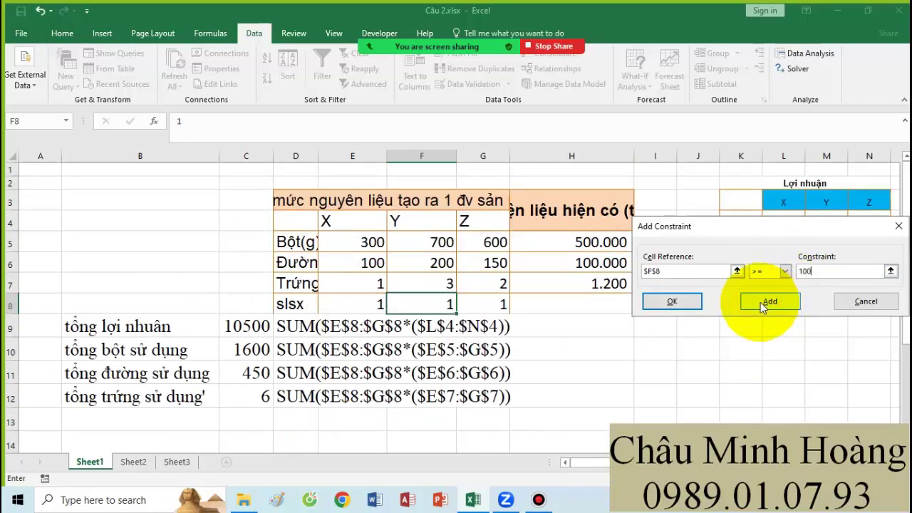
{"action": "left_click", "coordinate": [671, 301]}
Solve the model and keep the Solver solution
{"action": "left_click", "coordinate": [783, 420]}
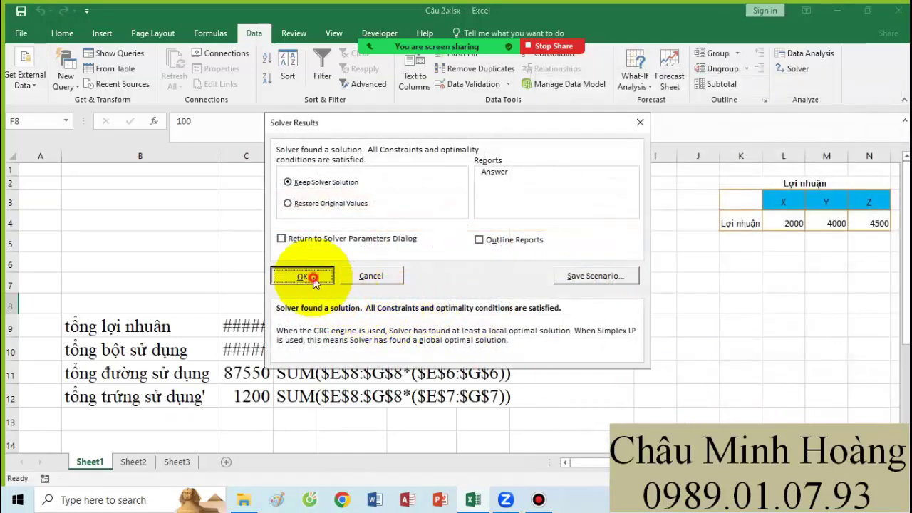
{"action": "left_click", "coordinate": [303, 278]}
Undo the oversized width of column C and widen the column just enough to show the totals in C9:C12
{"action": "double_click", "coordinate": [274, 154]}
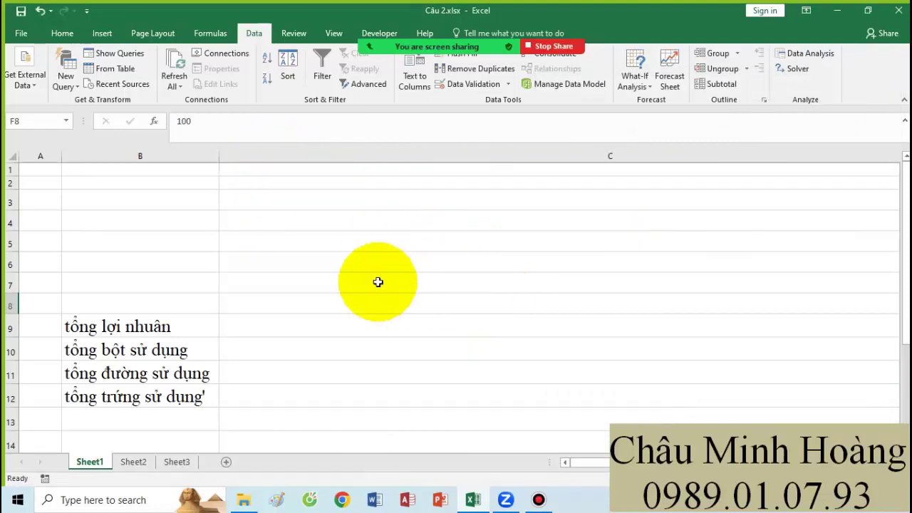
{"action": "key", "text": "ctrl+z"}
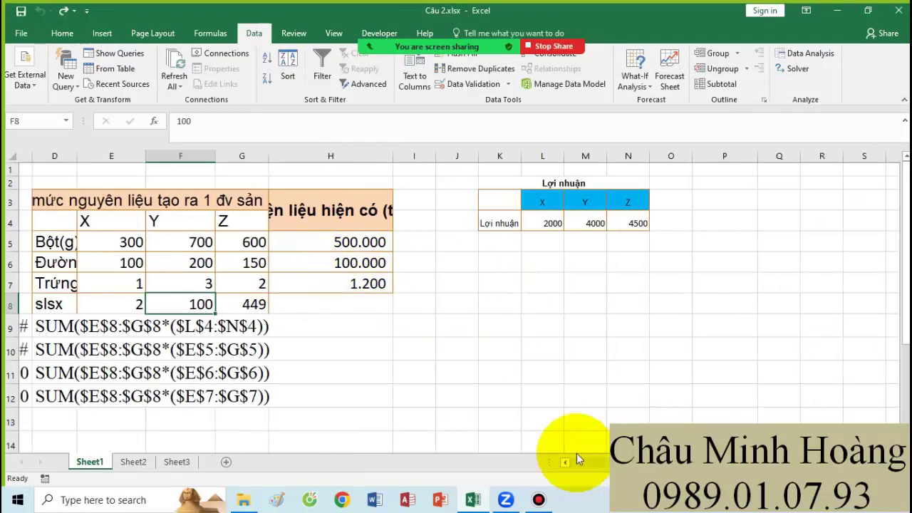
{"action": "left_click", "coordinate": [570, 461]}
{"action": "left_click_drag", "start_coordinate": [277, 155], "coordinate": [328, 155]}
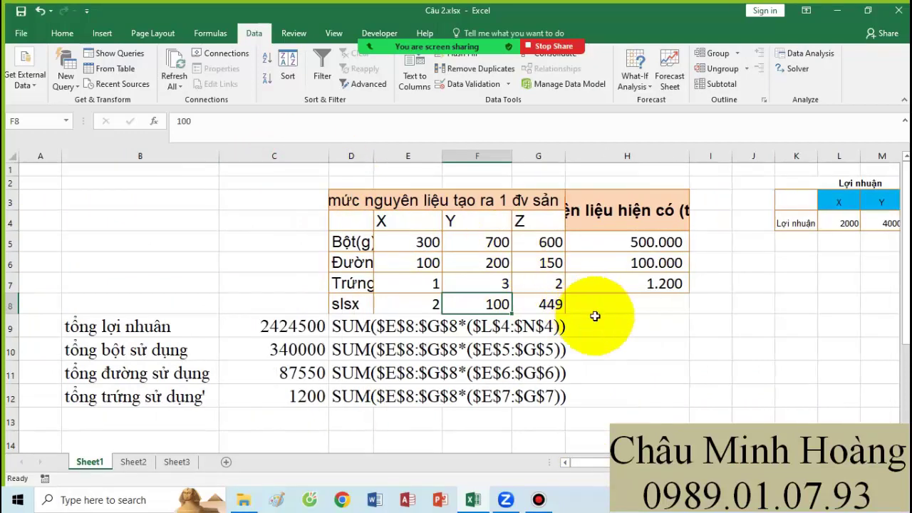
{"action": "left_click", "coordinate": [611, 328]}
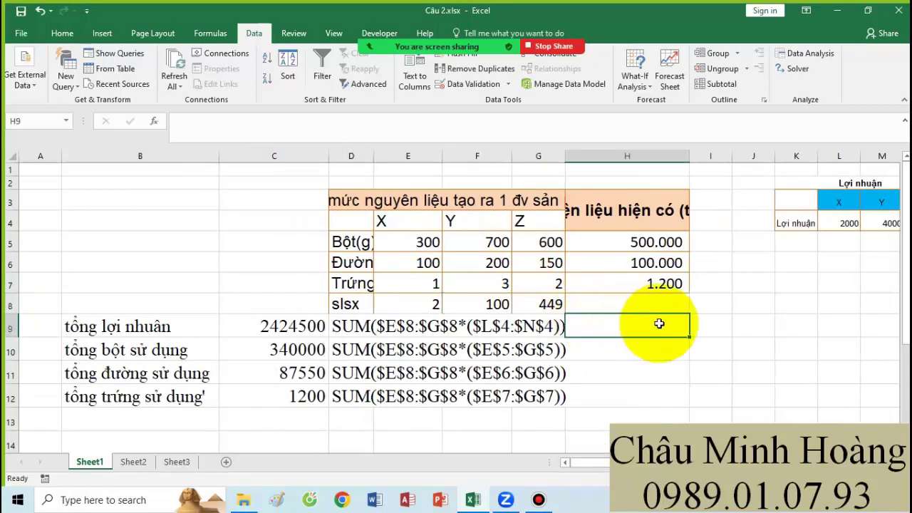
{"action": "left_click", "coordinate": [295, 398]}
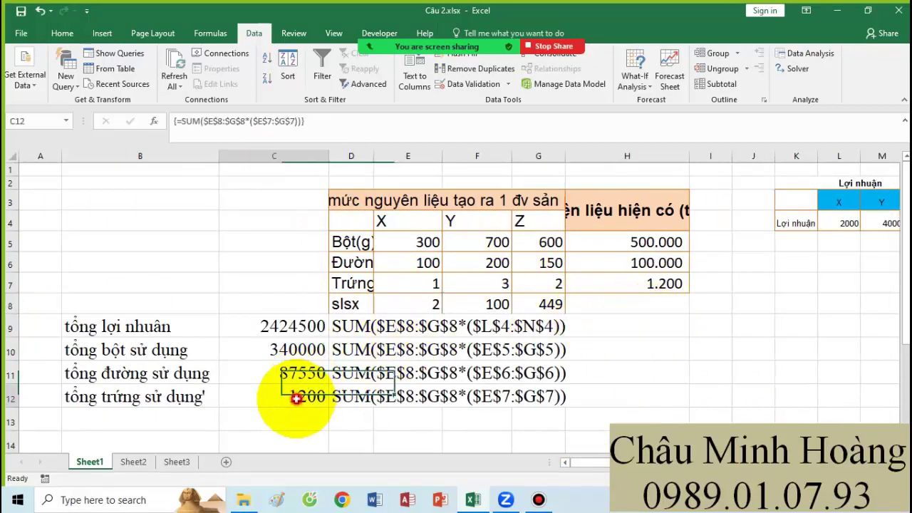
Fill the total profit cell C9 and the production quantities E8:G8 with yellow
{"action": "left_click", "coordinate": [62, 32]}
{"action": "left_click", "coordinate": [283, 327]}
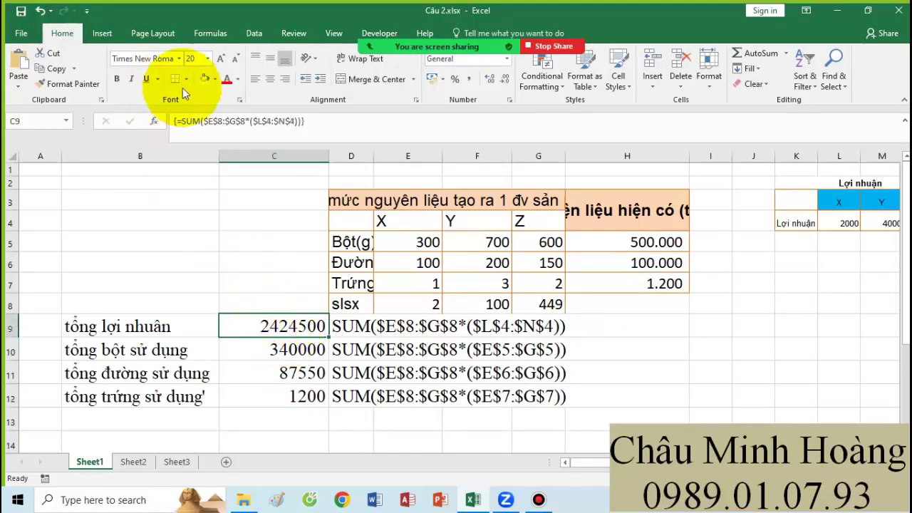
{"action": "left_click", "coordinate": [205, 79]}
{"action": "left_click_drag", "start_coordinate": [413, 306], "coordinate": [525, 304]}
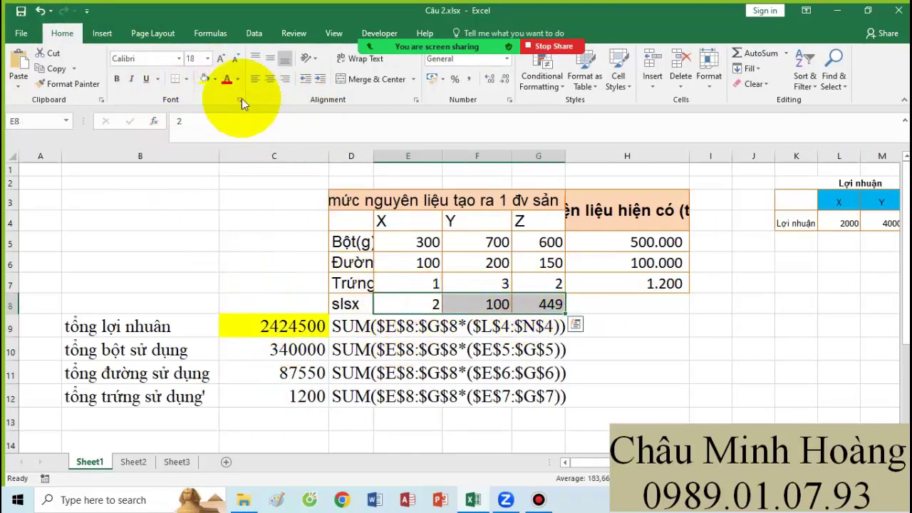
{"action": "left_click", "coordinate": [205, 79]}
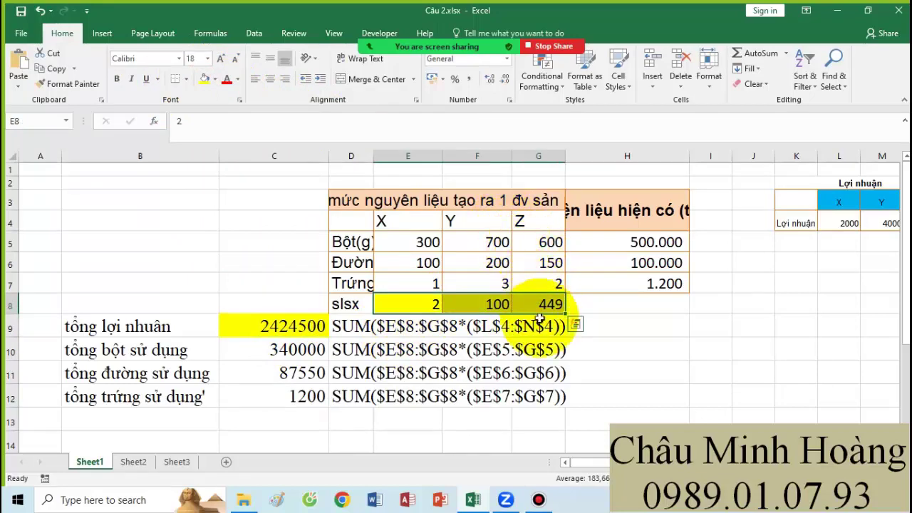
Put away the recorder window, return to the 4_VBA.xlsx workbook and display its Developer commands
{"action": "left_click", "coordinate": [538, 499]}
{"action": "left_click", "coordinate": [621, 86]}
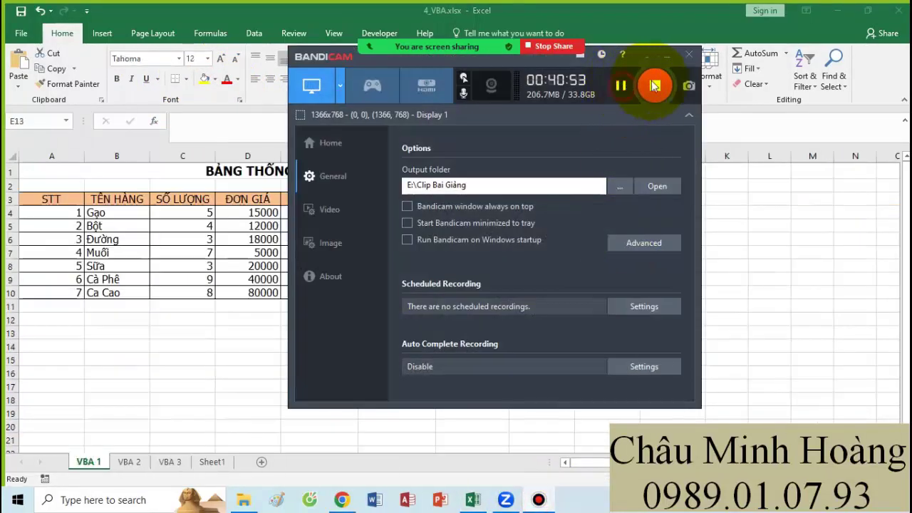
{"action": "left_click", "coordinate": [666, 55]}
{"action": "left_click", "coordinate": [467, 304]}
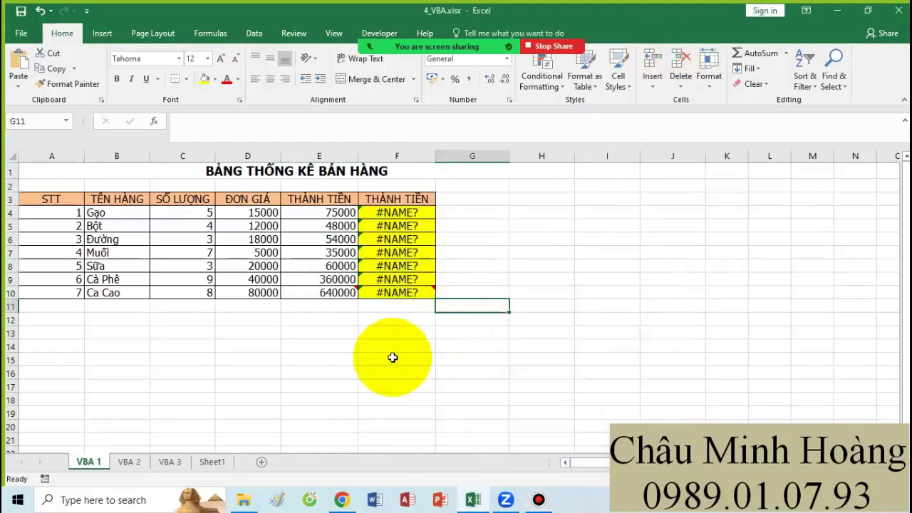
{"action": "left_click", "coordinate": [253, 34]}
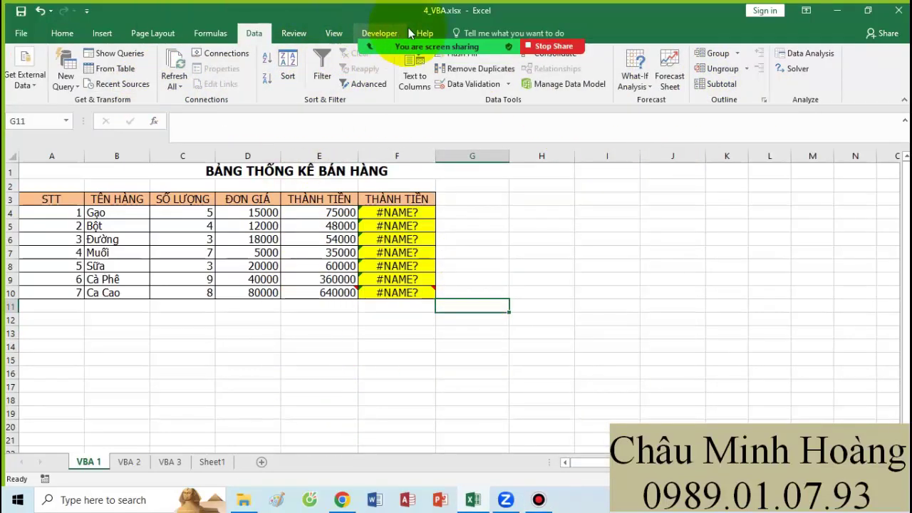
{"action": "left_click", "coordinate": [377, 33]}
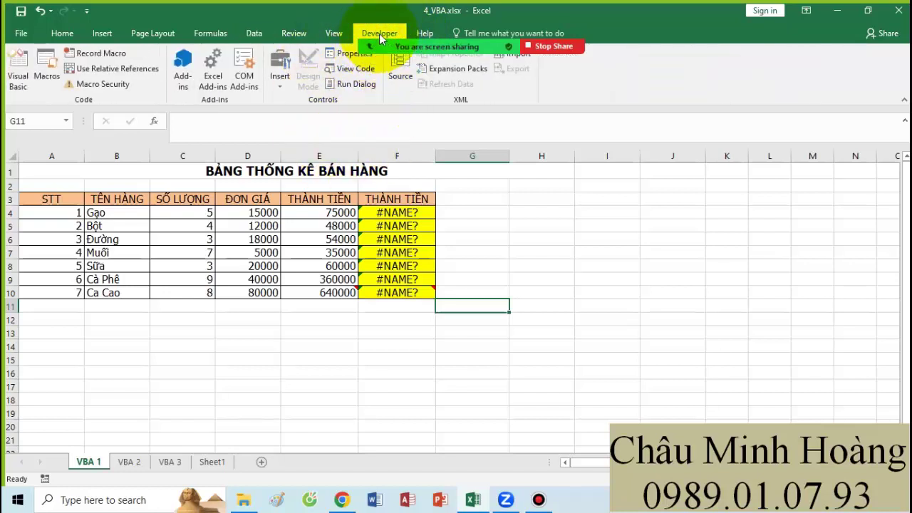
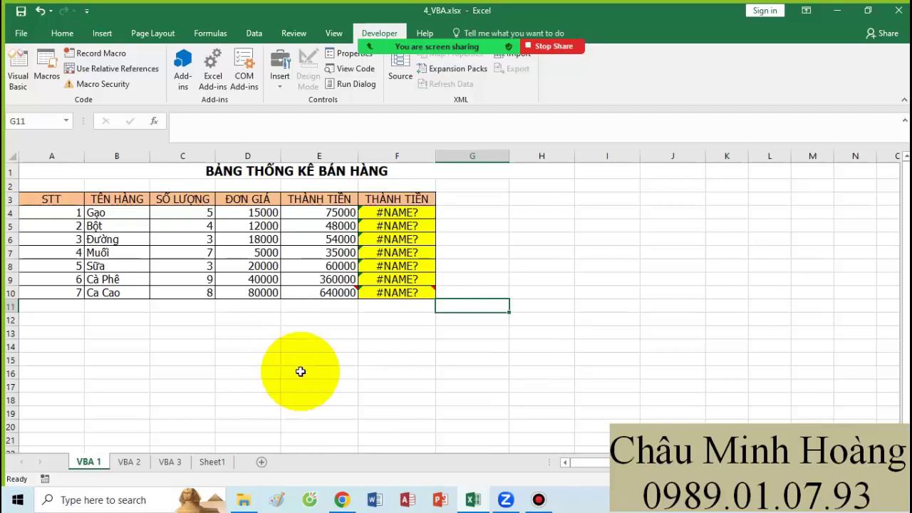
Switch to Gmail in Chrome, open the sent message "Các Kiểu Khai Báo VBA" and review its numeric, string, range and date types
{"action": "left_click", "coordinate": [348, 495]}
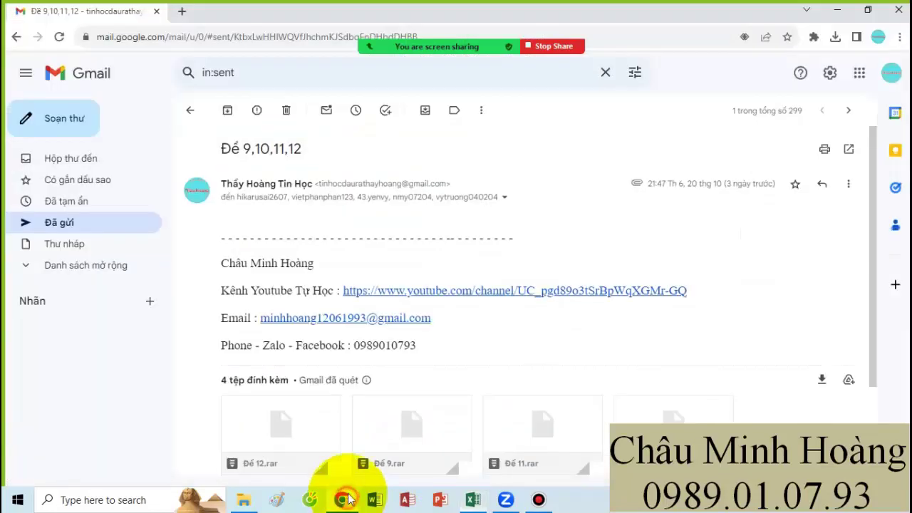
{"action": "left_click", "coordinate": [80, 228]}
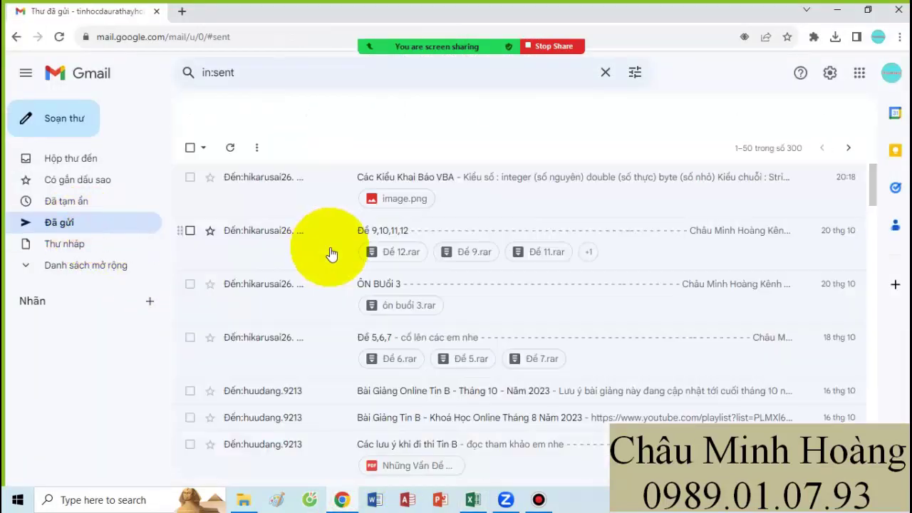
{"action": "left_click", "coordinate": [419, 181]}
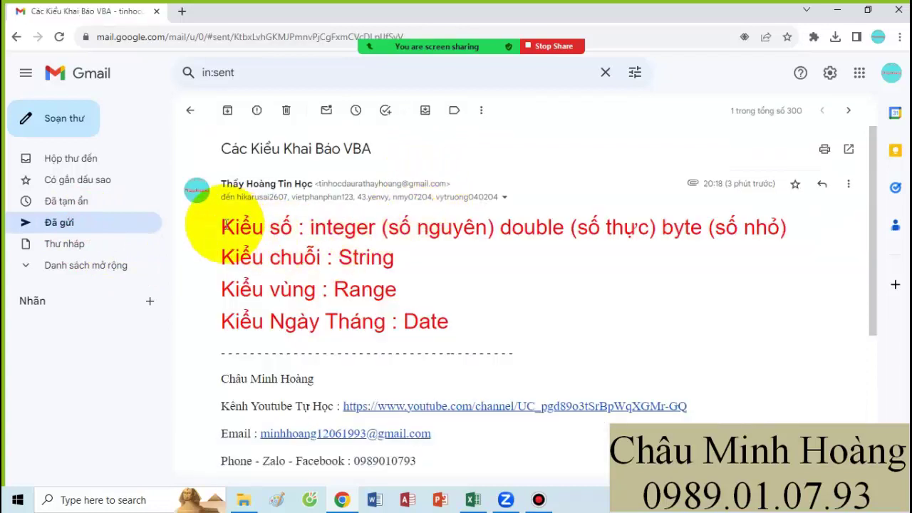
{"action": "left_click_drag", "start_coordinate": [221, 227], "coordinate": [501, 227]}
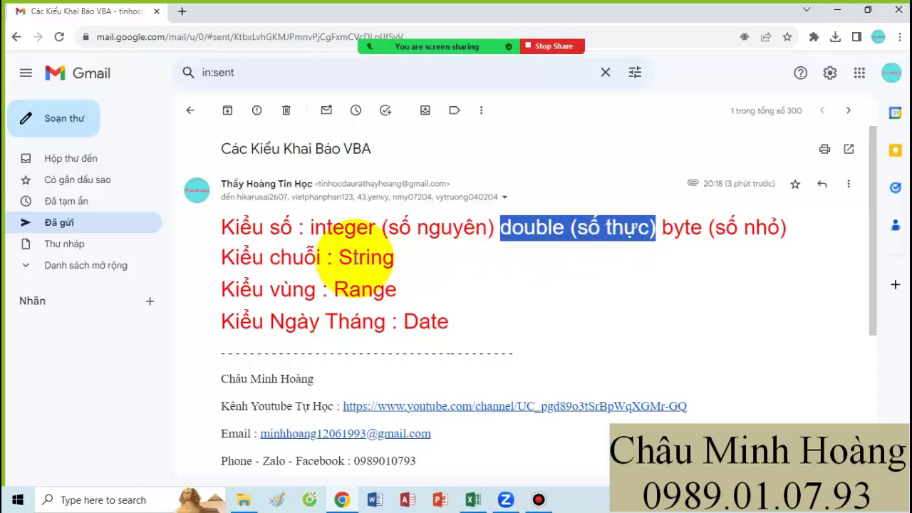
{"action": "left_click_drag", "start_coordinate": [338, 258], "coordinate": [397, 262]}
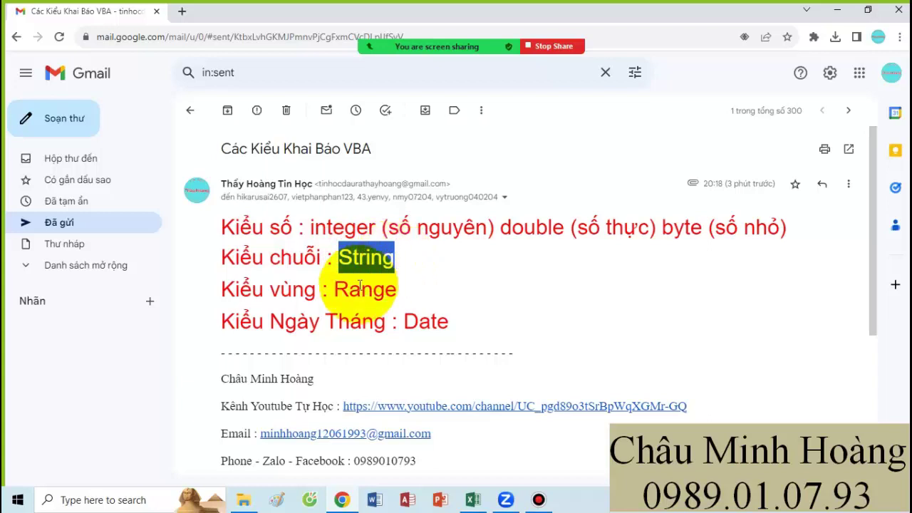
{"action": "left_click_drag", "start_coordinate": [334, 288], "coordinate": [447, 320]}
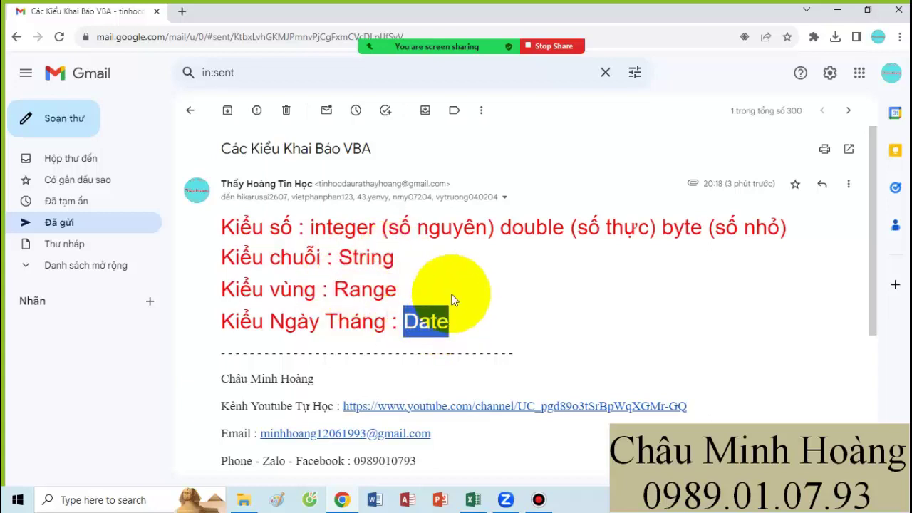
View the message's attached image of VBA code, close it, and highlight the four lines listing the declaration types
{"action": "scroll", "coordinate": [428, 292], "scroll_direction": "down", "scroll_amount": 3}
{"action": "left_click", "coordinate": [318, 301]}
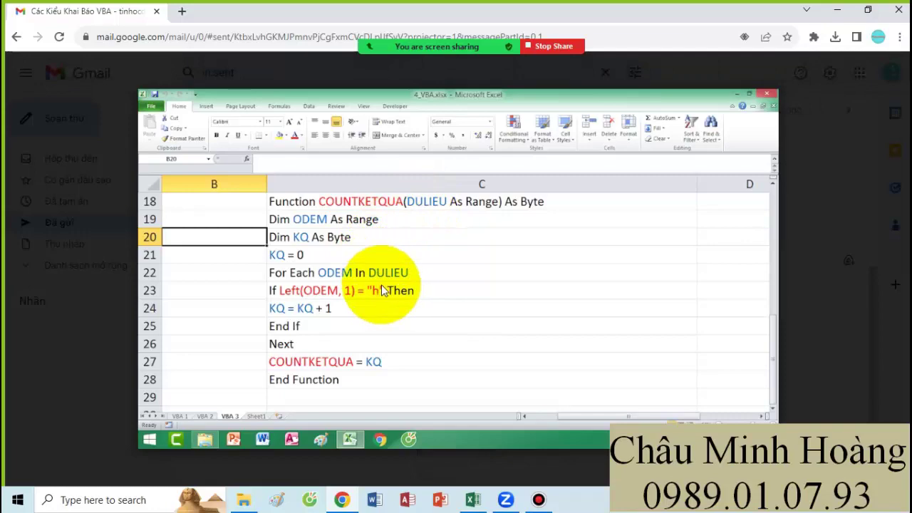
{"action": "key", "text": "Escape"}
{"action": "scroll", "coordinate": [366, 274], "scroll_direction": "up", "scroll_amount": 3}
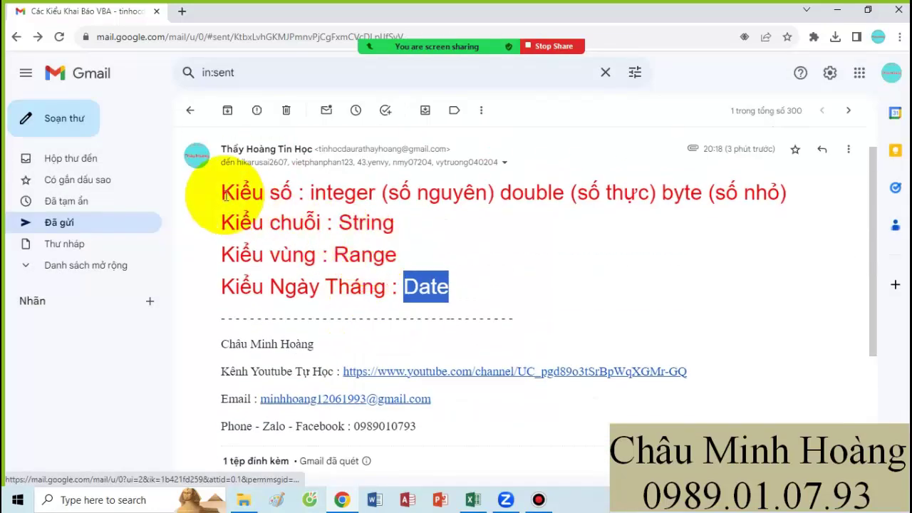
{"action": "left_click_drag", "start_coordinate": [221, 193], "coordinate": [458, 274]}
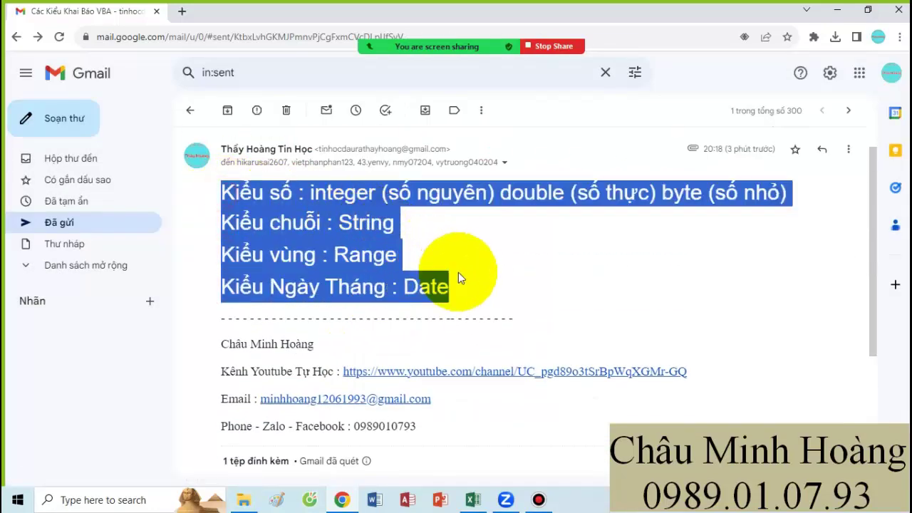
Switch back to 4_VBA.xlsx in Excel and open the Visual Basic editor with the Project Explorer displayed
{"action": "left_click", "coordinate": [473, 500]}
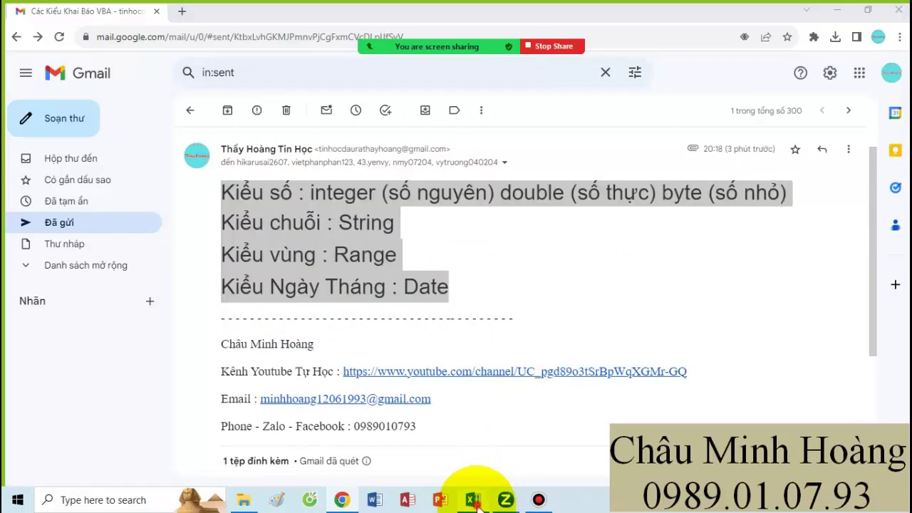
{"action": "left_click", "coordinate": [487, 331]}
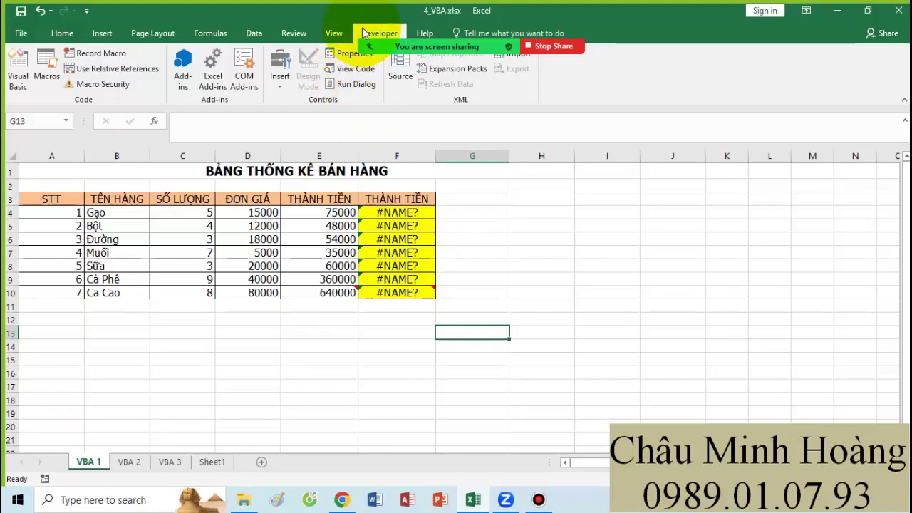
{"action": "left_click", "coordinate": [20, 78]}
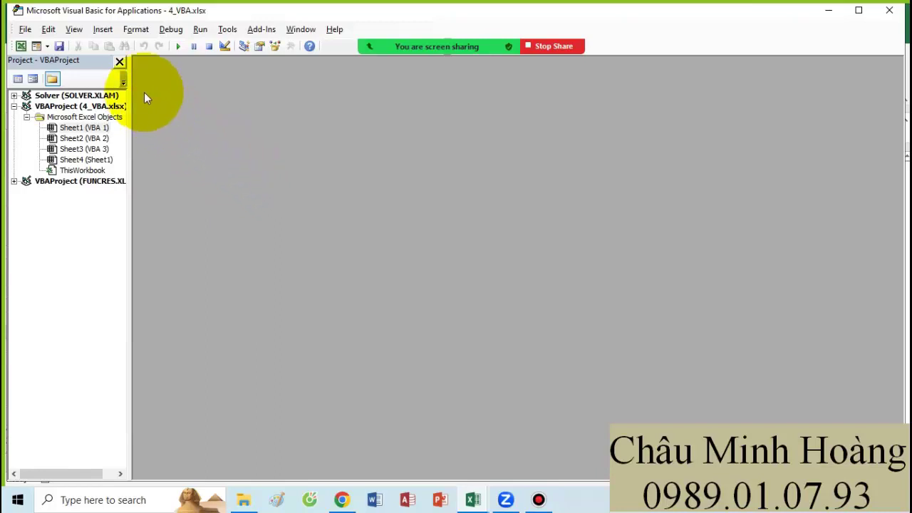
{"action": "left_click", "coordinate": [120, 62]}
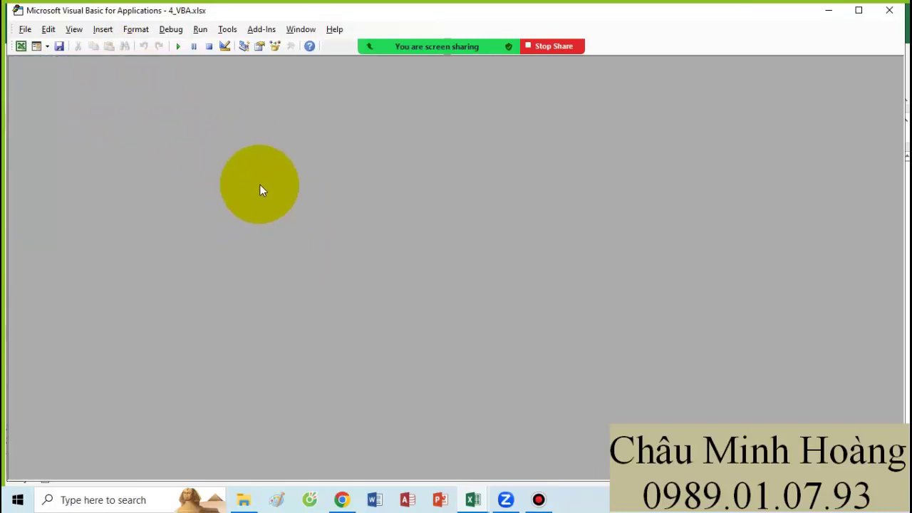
{"action": "key", "text": "ctrl+r"}
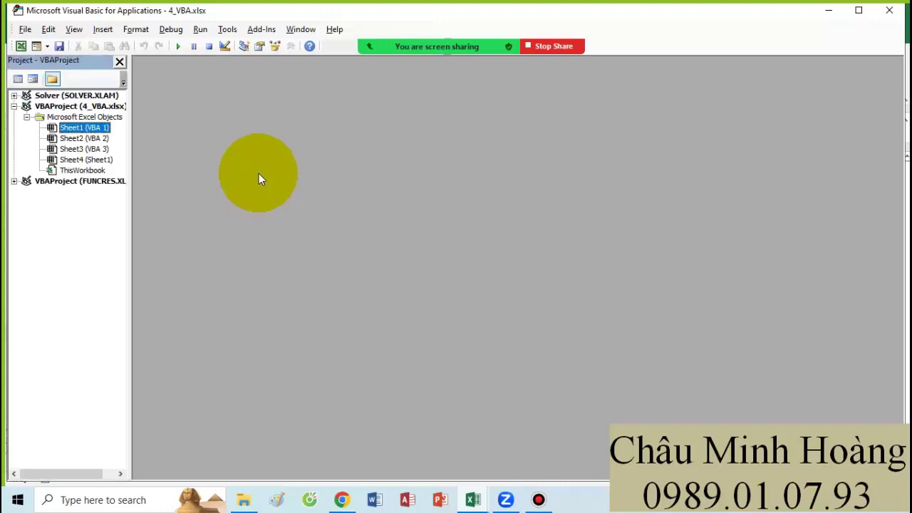
Insert a new module into the VBA project of 4_VBA.xlsx
{"action": "left_click", "coordinate": [106, 108]}
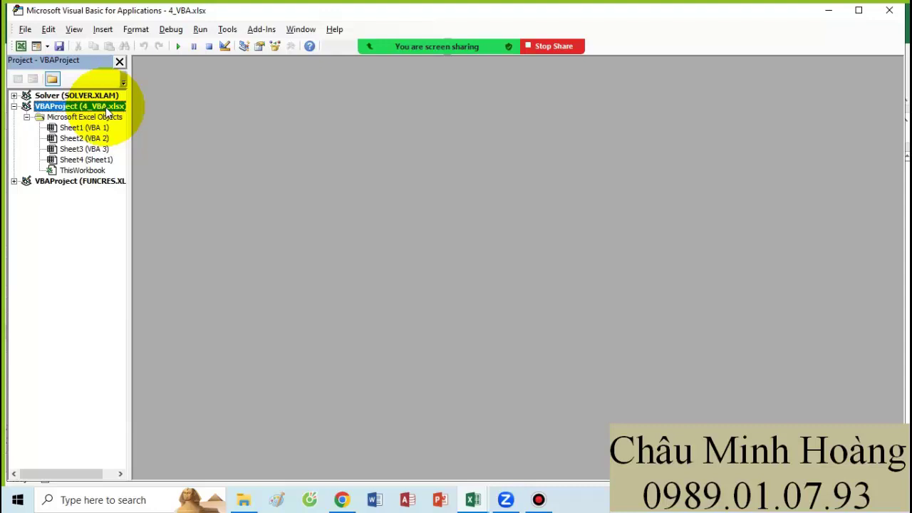
{"action": "left_click", "coordinate": [90, 182]}
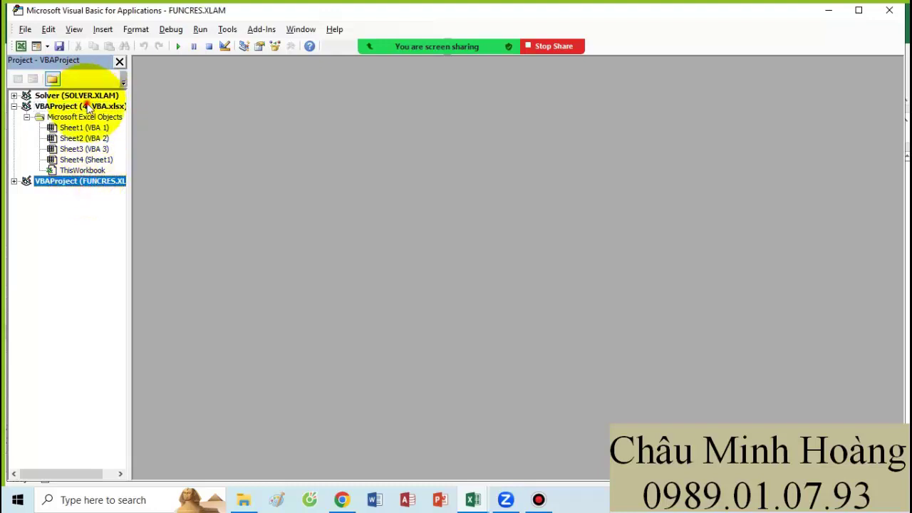
{"action": "left_click", "coordinate": [89, 107]}
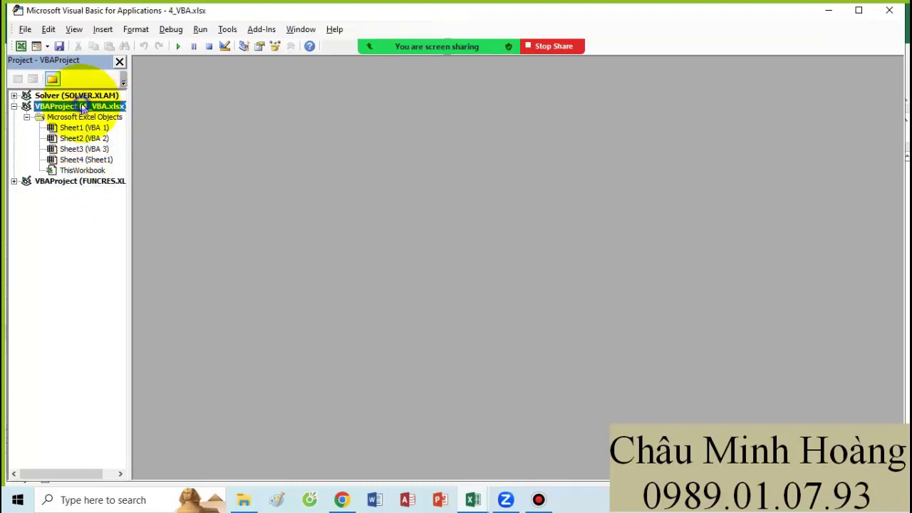
{"action": "right_click", "coordinate": [84, 105]}
{"action": "mouse_move", "coordinate": [141, 174]}
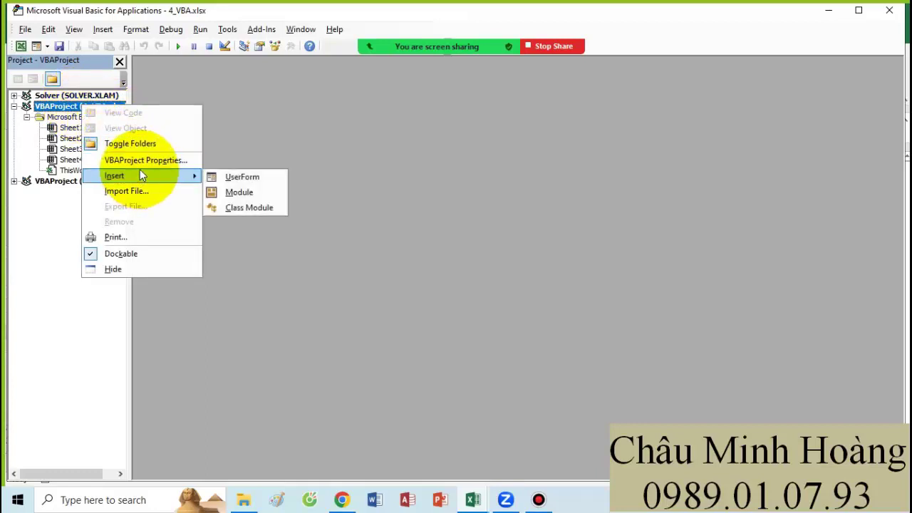
{"action": "left_click", "coordinate": [248, 187]}
Begin the new module's code with the keyword function, and check the sales table on the VBA 1 sheet before returning to the code
{"action": "type", "text": "functi"}
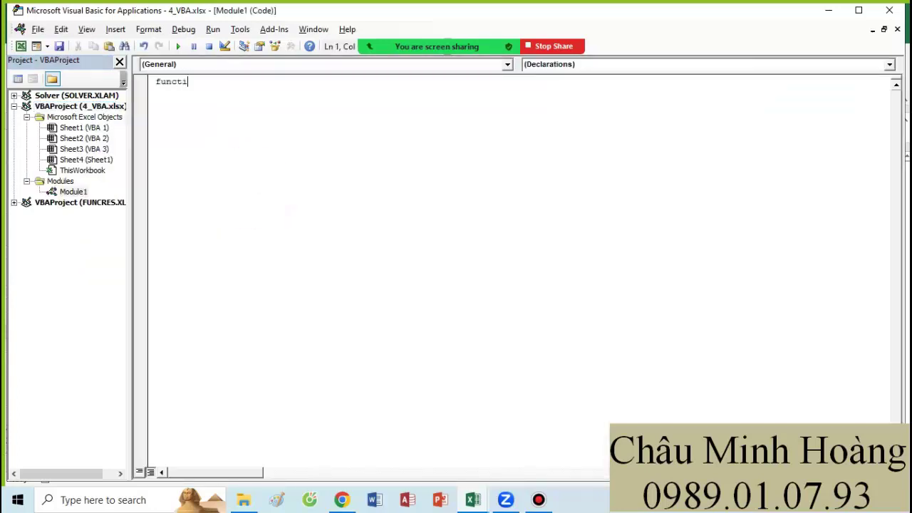
{"action": "type", "text": "on"}
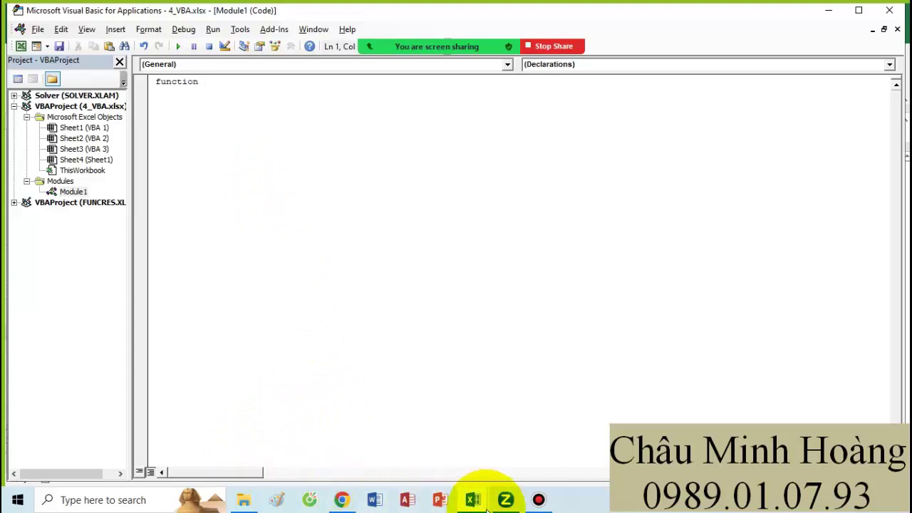
{"action": "mouse_move", "coordinate": [452, 483]}
{"action": "left_click", "coordinate": [421, 468]}
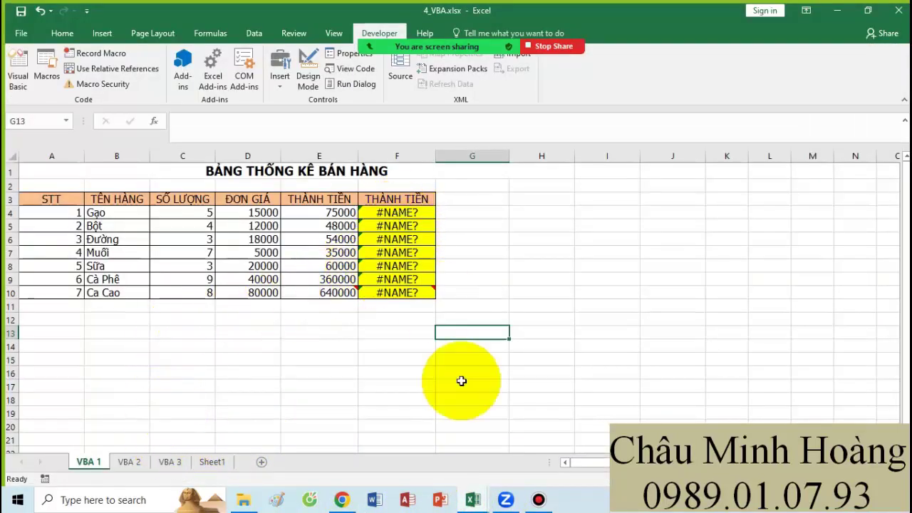
{"action": "mouse_move", "coordinate": [473, 499]}
{"action": "left_click", "coordinate": [513, 451]}
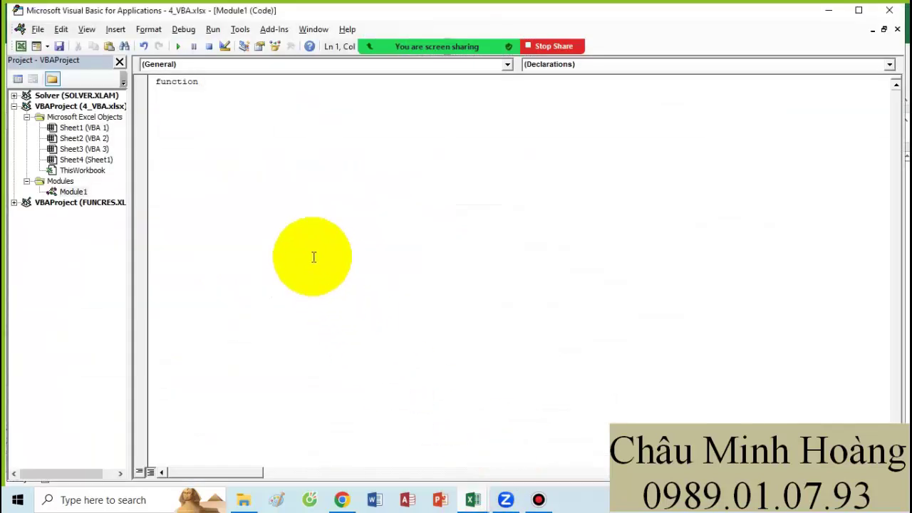
Write the function thanhtien(soluong As Double, dongia As Double) As Double, returning soluong * dongia
{"action": "type", "text": "thanhtien( so"}
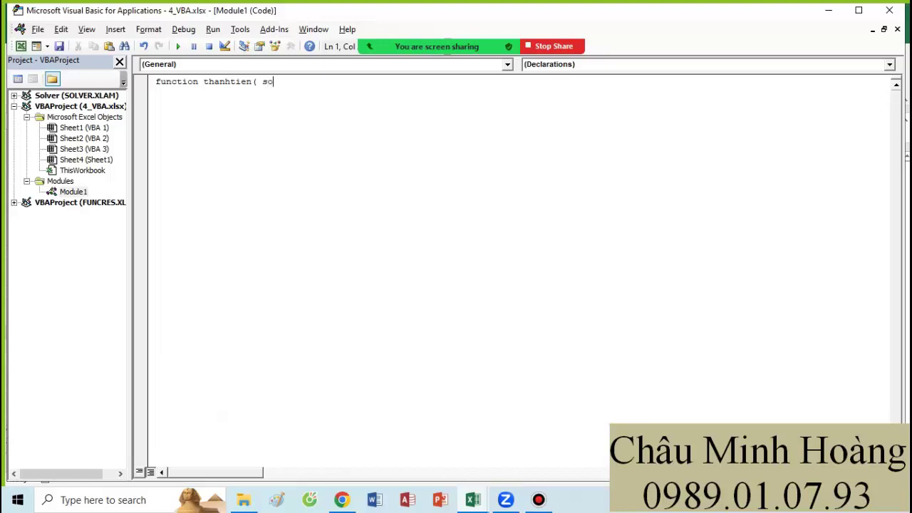
{"action": "type", "text": "luong as d"}
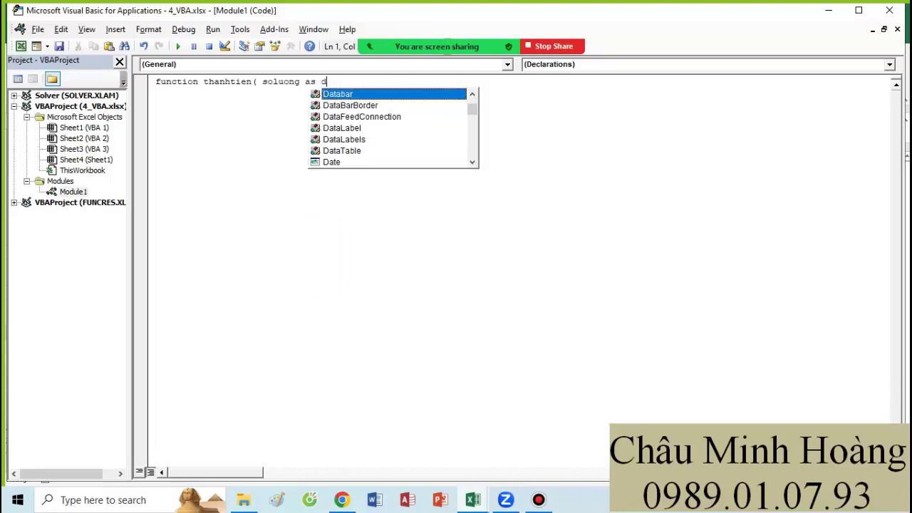
{"action": "type", "text": "oun"}
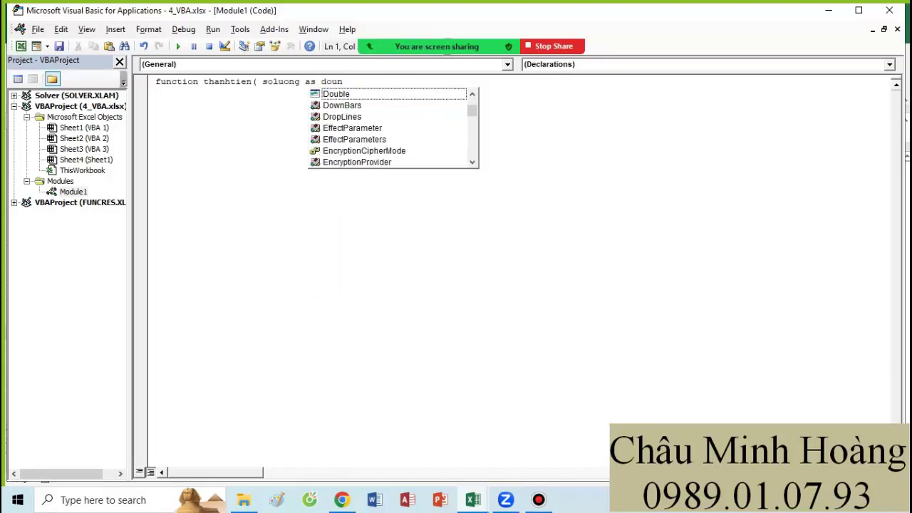
{"action": "key", "text": "Tab"}
{"action": "type", "text": ", "}
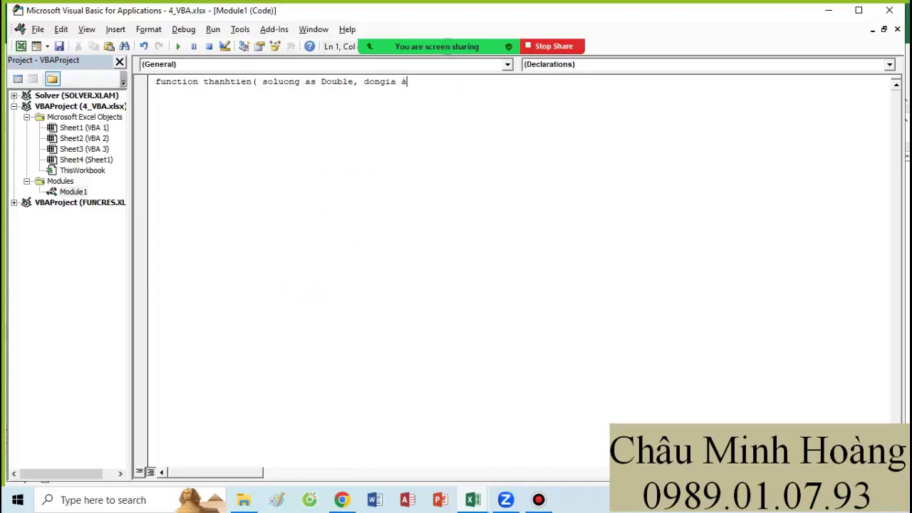
{"action": "type", "text": "dongia as doub"}
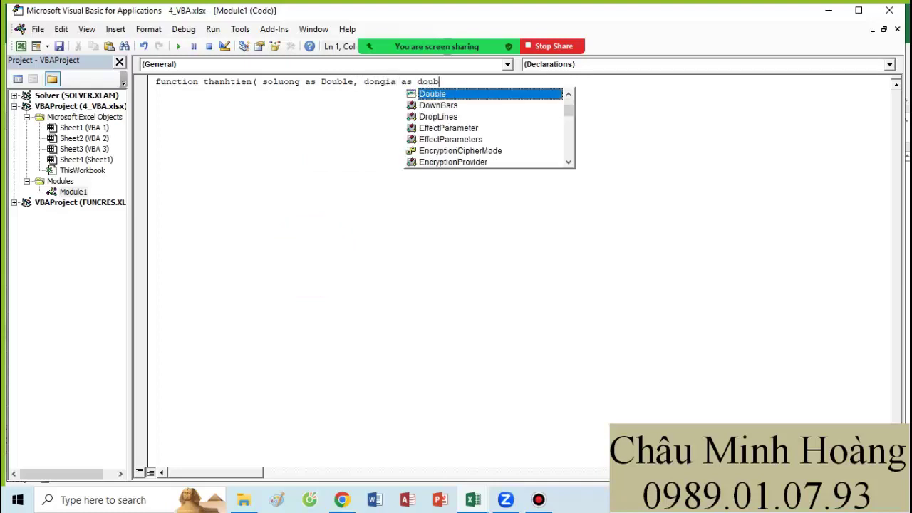
{"action": "type", "text": "le) as s"}
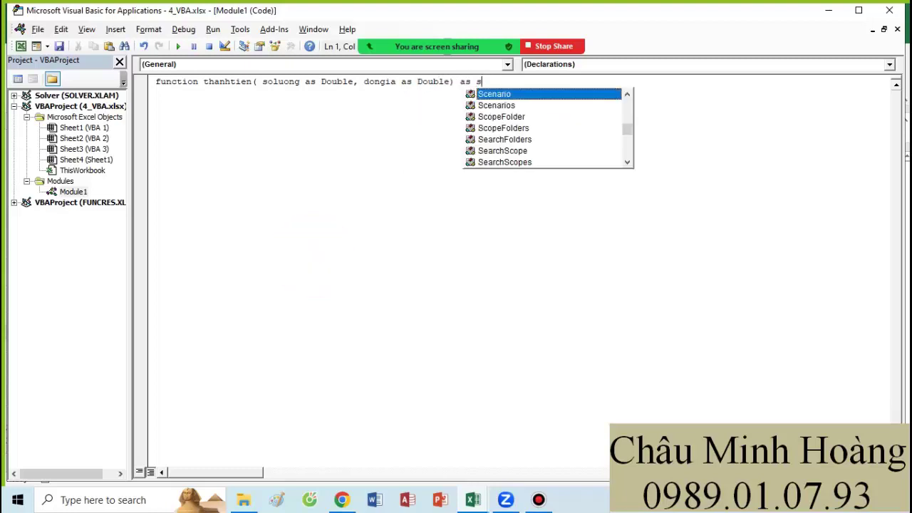
{"action": "key", "text": "BackSpace"}
{"action": "type", "text": "dou"}
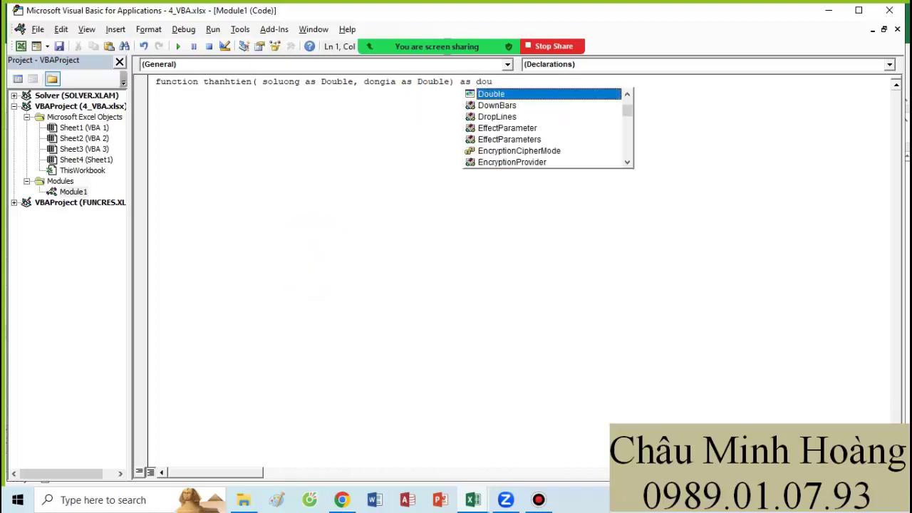
{"action": "key", "text": "Return"}
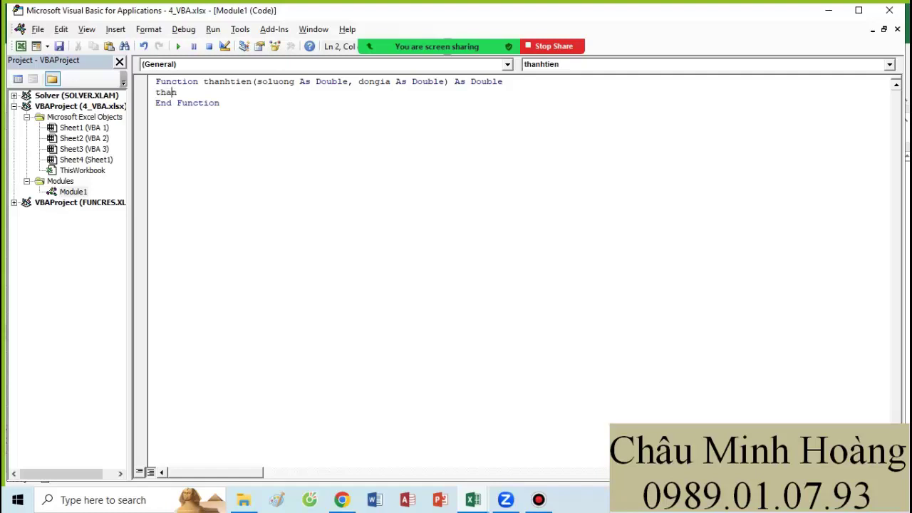
{"action": "type", "text": "= soluong * dongia"}
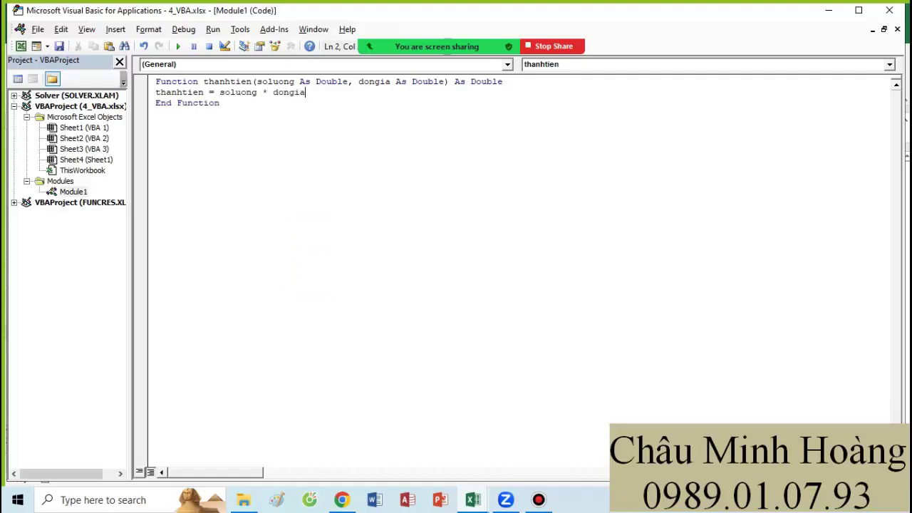
{"action": "left_click", "coordinate": [240, 104]}
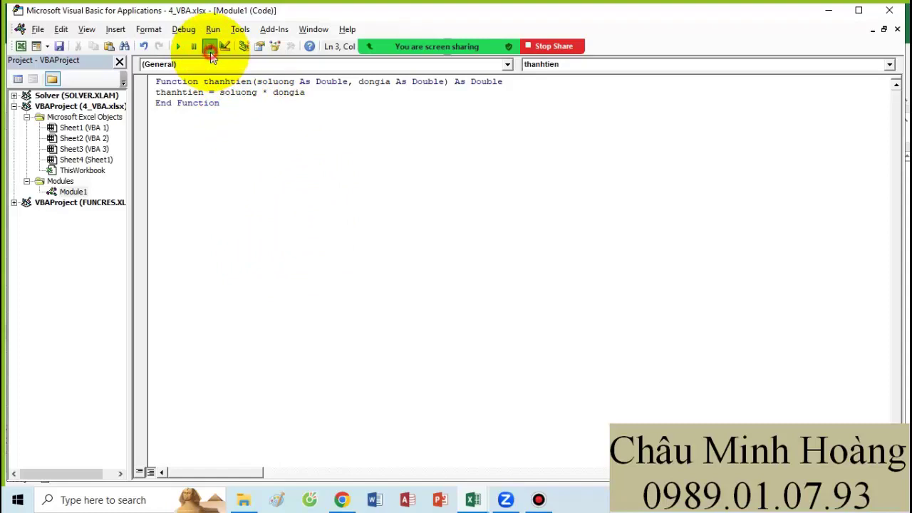
Return to the VBA 1 sheet of 4_VBA.xlsx and enter =thanhtien(C4;D4) in cell F4
{"action": "left_click", "coordinate": [472, 500]}
{"action": "left_click", "coordinate": [372, 460]}
{"action": "left_click", "coordinate": [391, 213]}
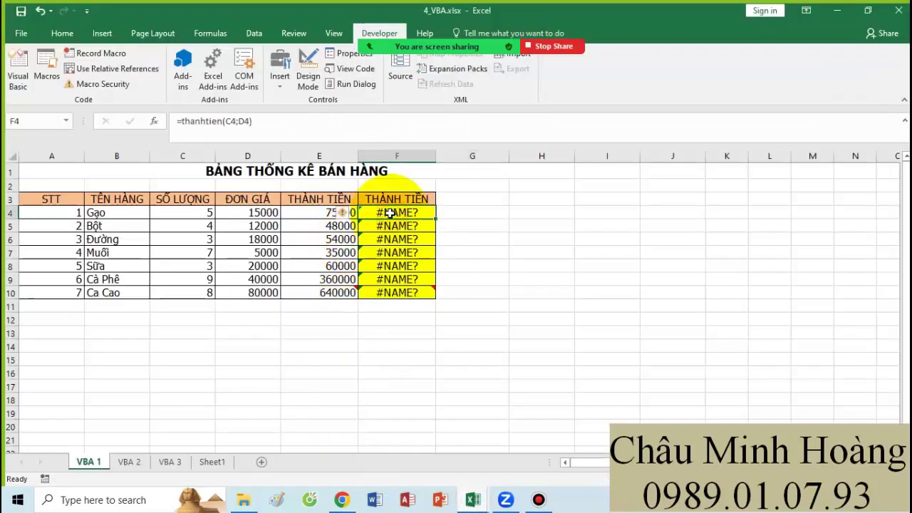
{"action": "type", "text": "=tha"}
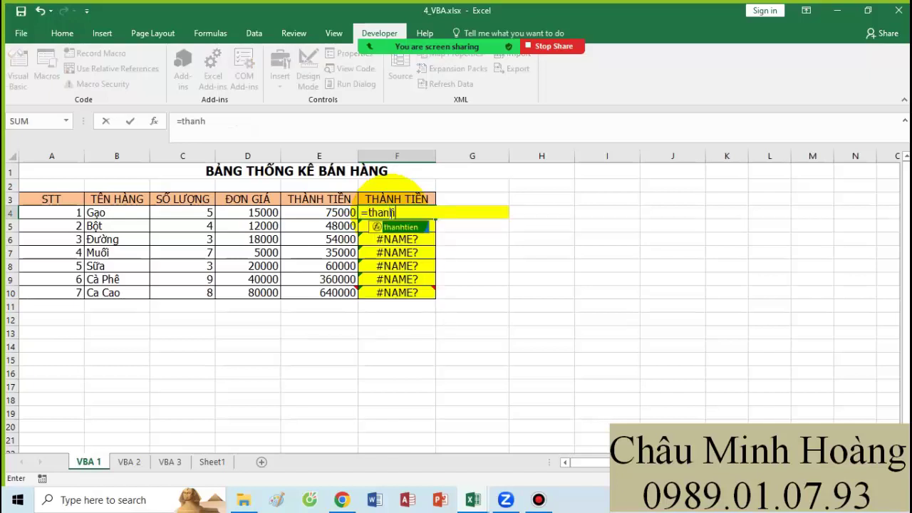
{"action": "type", "text": "nh"}
{"action": "key", "text": "Tab"}
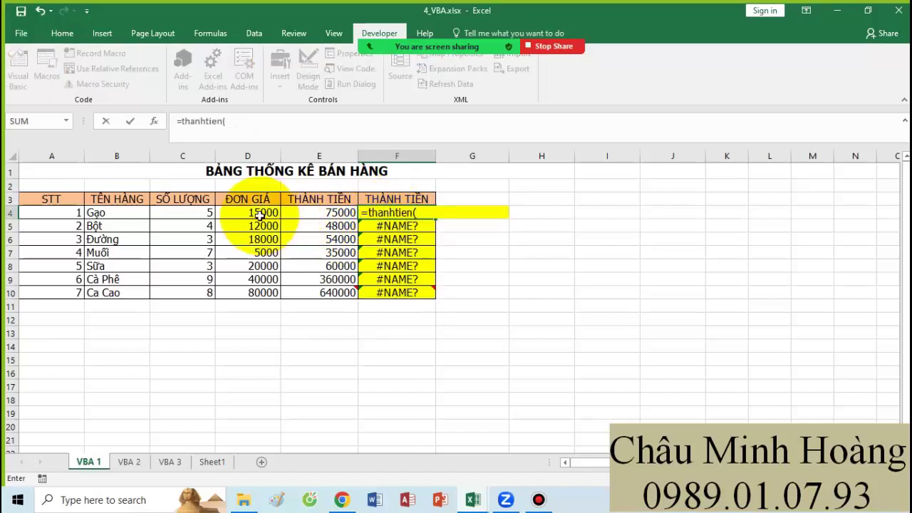
{"action": "left_click", "coordinate": [198, 214]}
{"action": "type", "text": ";"}
{"action": "left_click", "coordinate": [235, 217]}
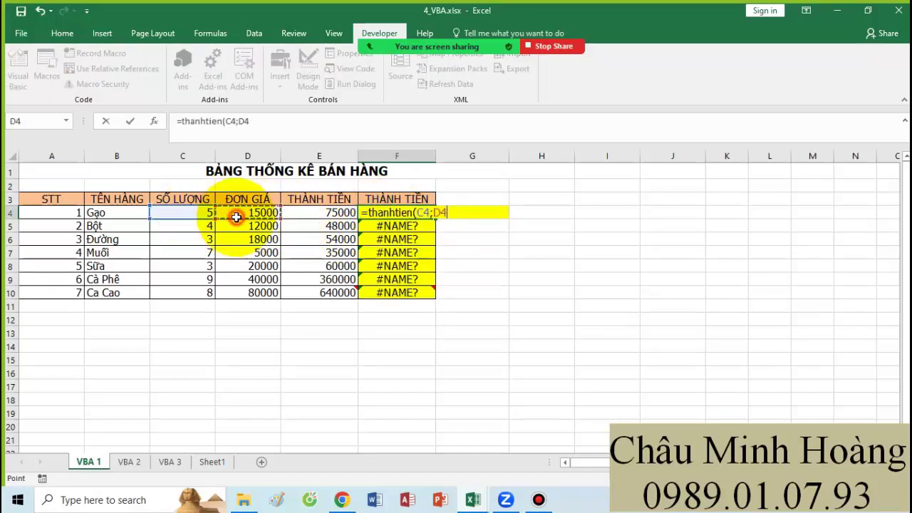
{"action": "key", "text": "Return"}
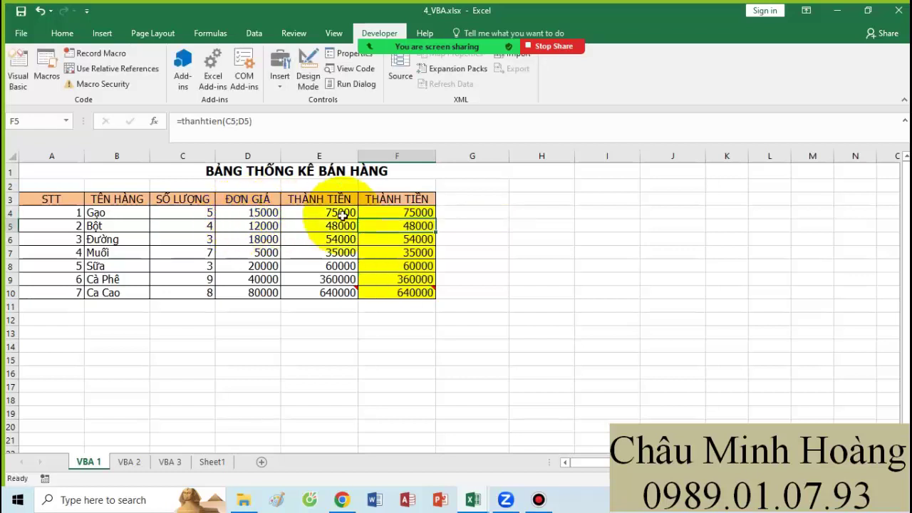
Enlarge cell F4's font to size 26 and show its thanhtien formula highlighted in the cell, leaving the formula as it is
{"action": "left_click", "coordinate": [411, 214]}
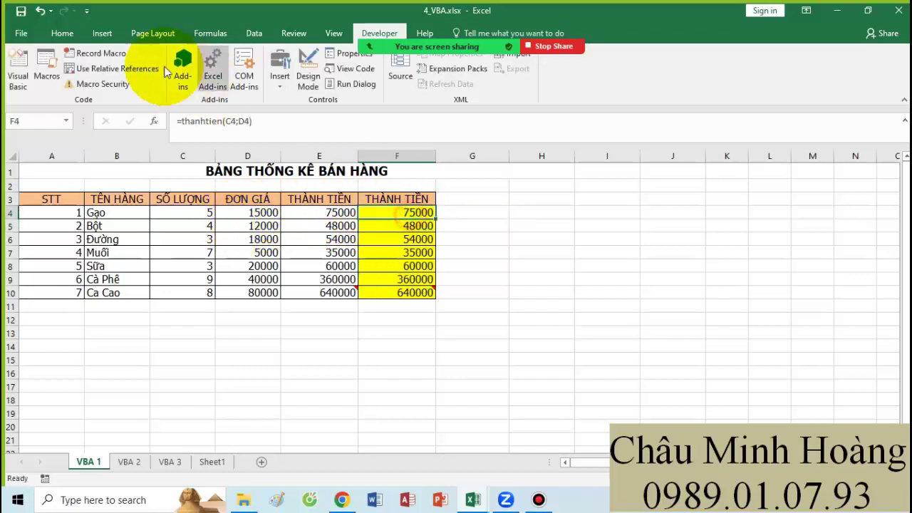
{"action": "left_click", "coordinate": [62, 34]}
{"action": "left_click", "coordinate": [208, 60]}
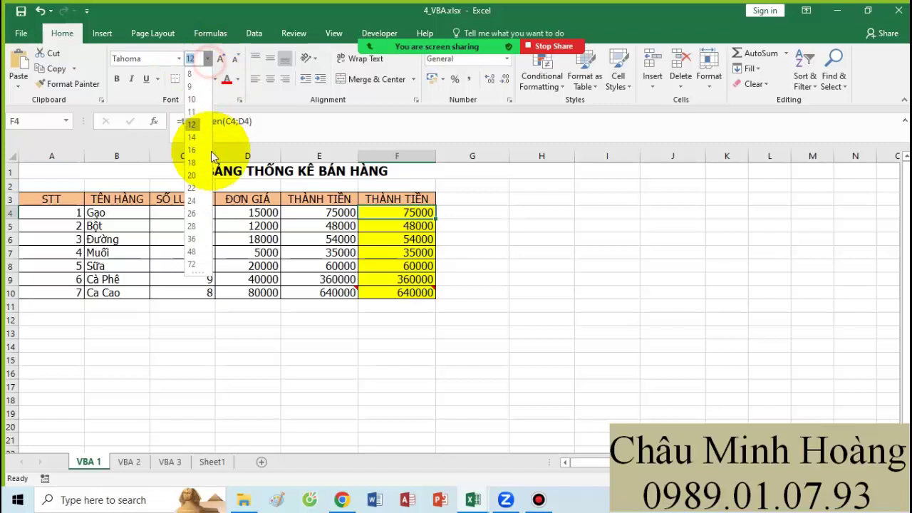
{"action": "left_click", "coordinate": [189, 214]}
{"action": "double_click", "coordinate": [406, 213]}
{"action": "left_click_drag", "start_coordinate": [376, 221], "coordinate": [560, 228]}
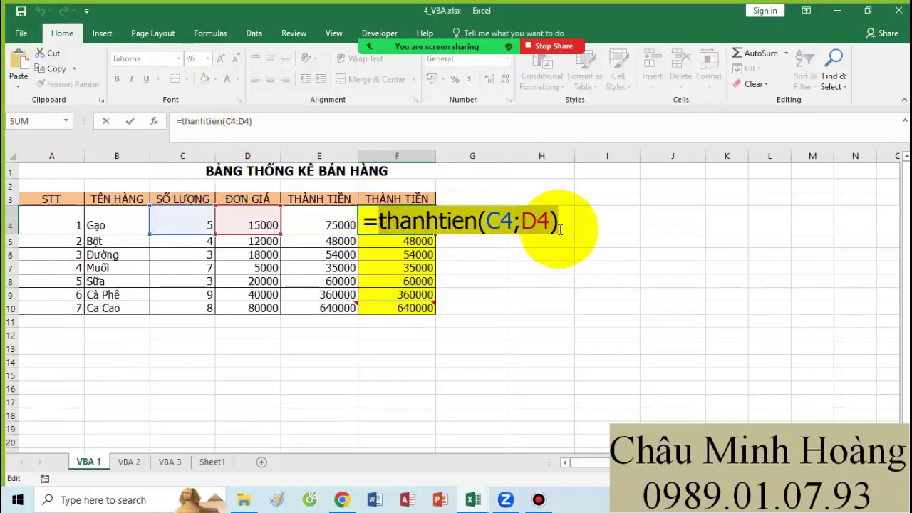
{"action": "key", "text": "Return"}
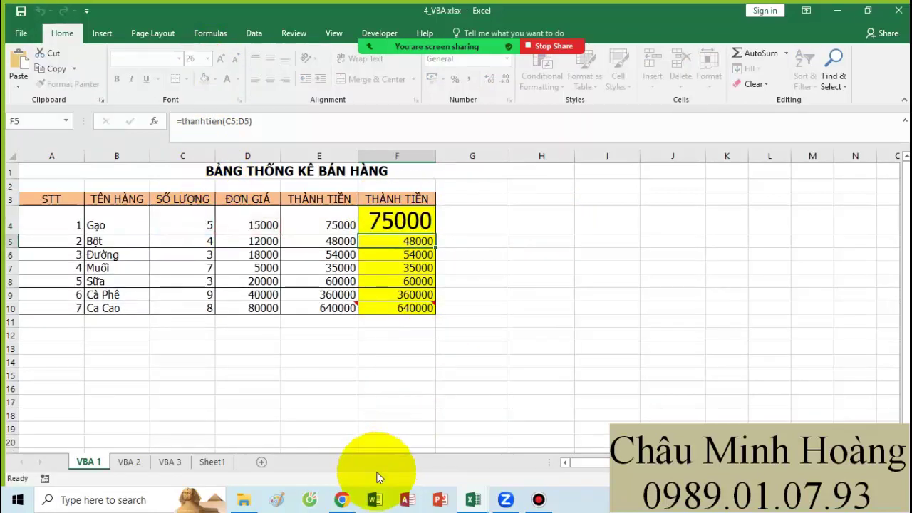
Start Word with a blank document and set the font to Times New Roman, size 22
{"action": "left_click", "coordinate": [375, 499]}
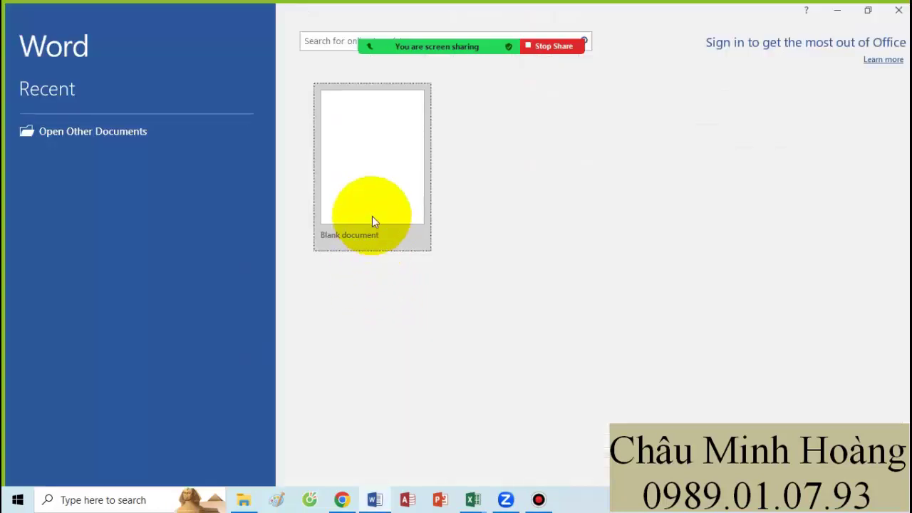
{"action": "left_click", "coordinate": [372, 215]}
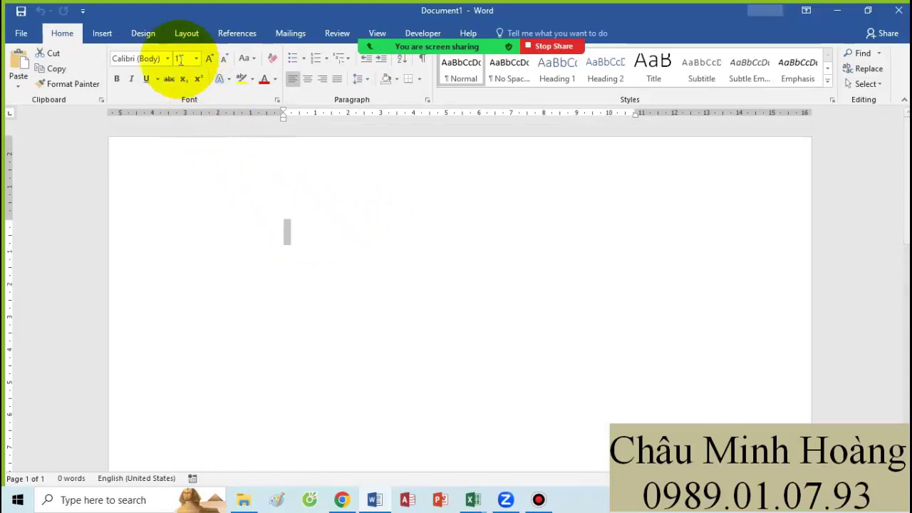
{"action": "left_click", "coordinate": [156, 57]}
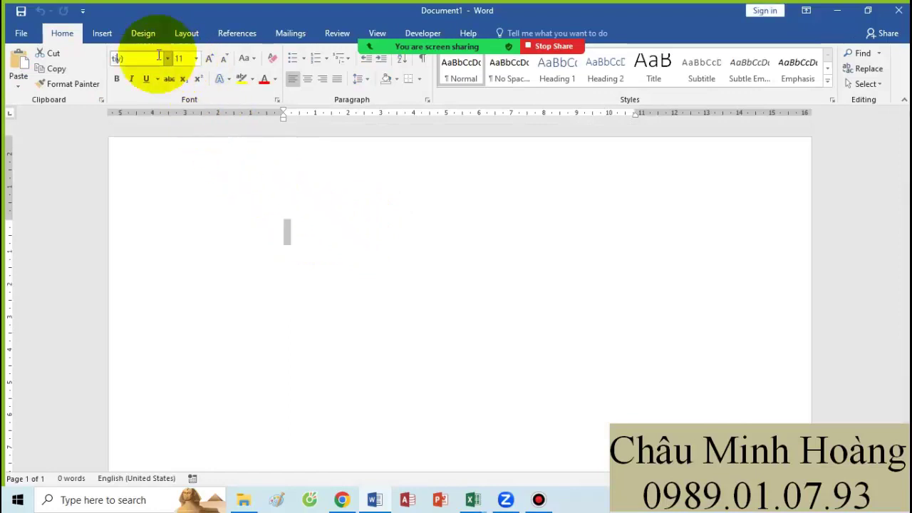
{"action": "left_click", "coordinate": [143, 58]}
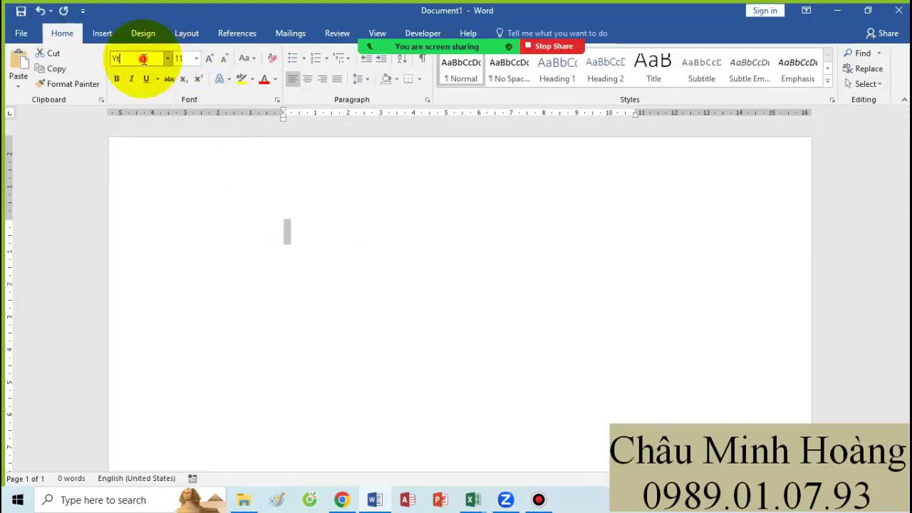
{"action": "type", "text": "YtTimes New Roman"}
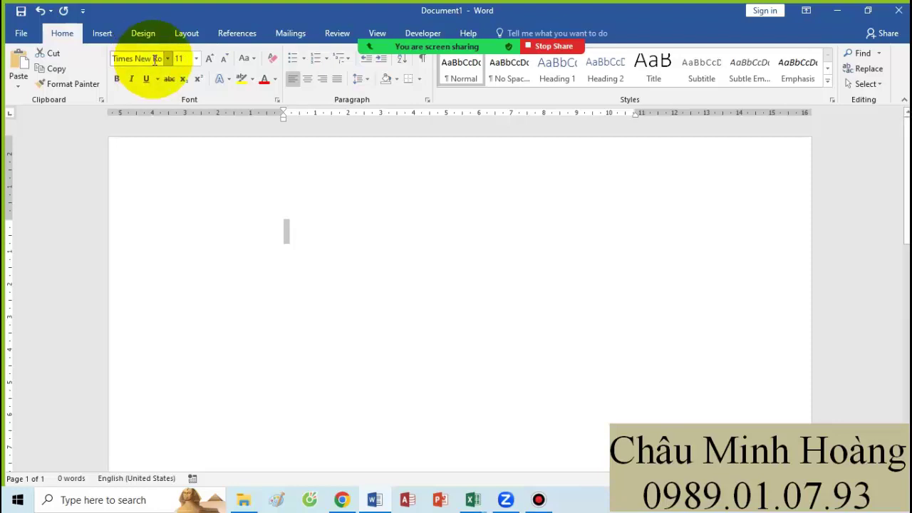
{"action": "left_click", "coordinate": [196, 59]}
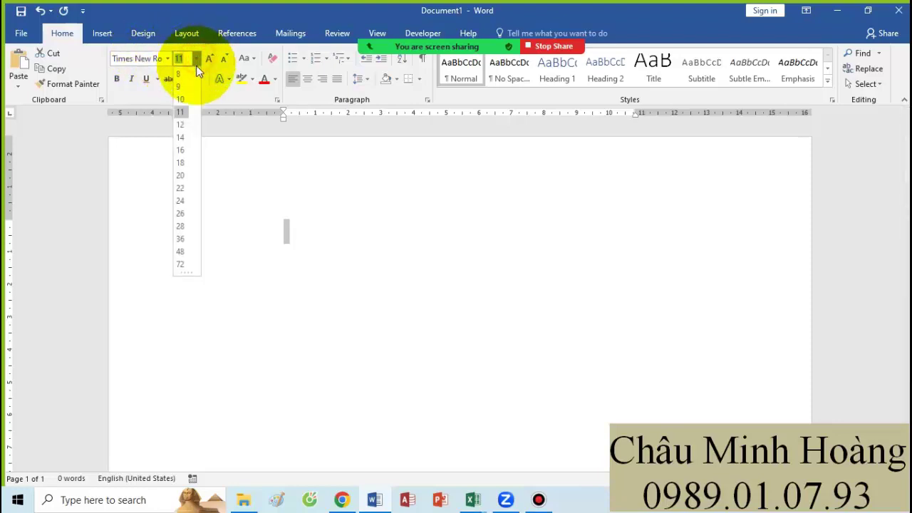
{"action": "left_click", "coordinate": [181, 188]}
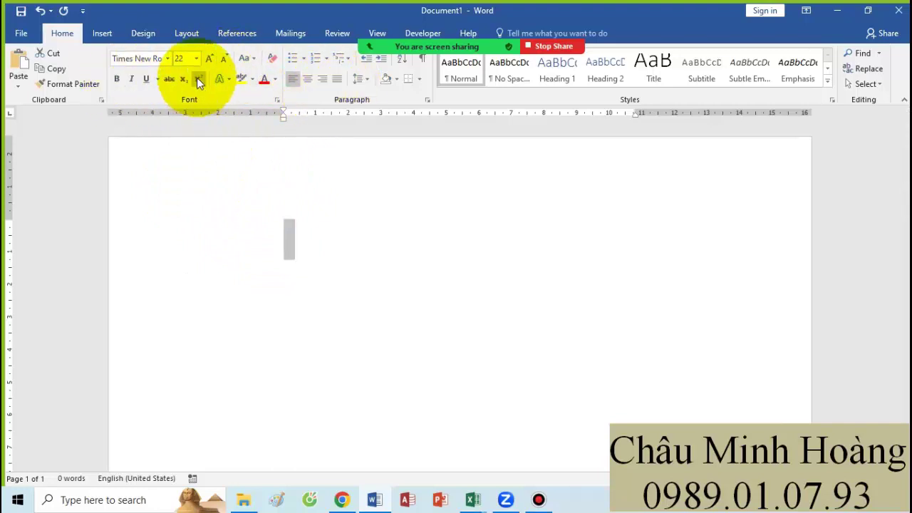
Apply narrow page margins to the blank Word document
{"action": "left_click", "coordinate": [186, 33]}
{"action": "left_click", "coordinate": [16, 79]}
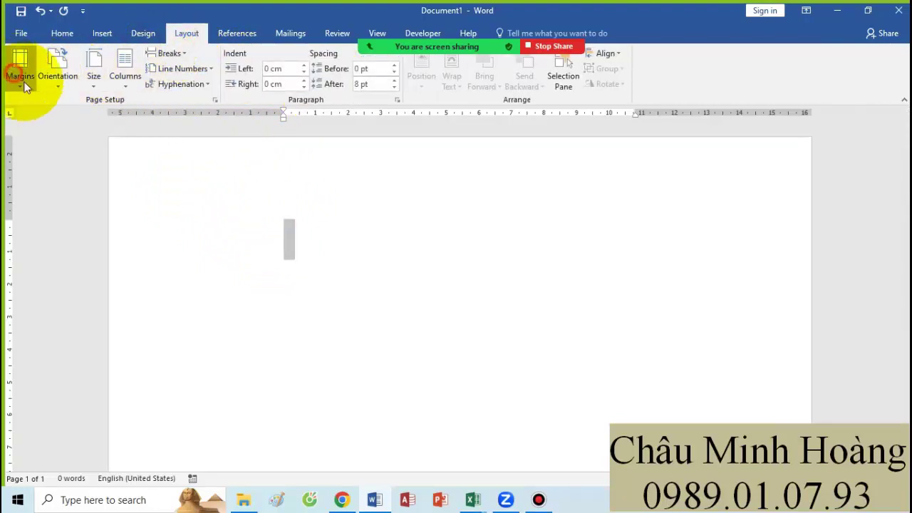
{"action": "left_click", "coordinate": [85, 107]}
{"action": "left_click", "coordinate": [167, 199]}
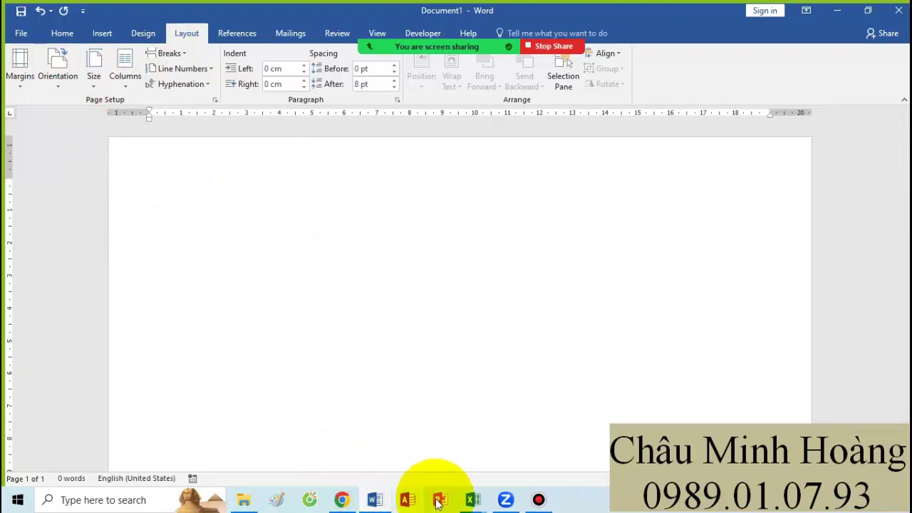
Copy the complete thanhtien function code from Module1 in the Visual Basic editor and paste it into the blank Word document
{"action": "left_click", "coordinate": [473, 500]}
{"action": "left_click", "coordinate": [508, 445]}
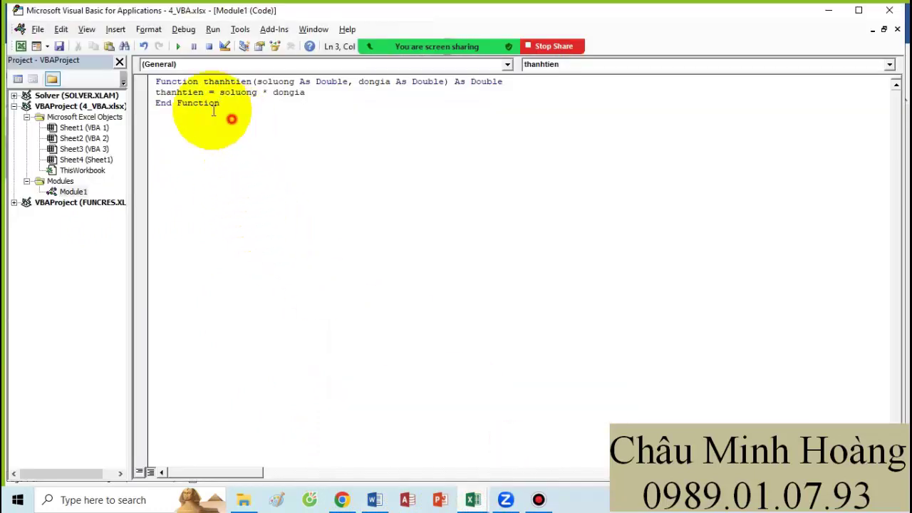
{"action": "left_click_drag", "start_coordinate": [230, 116], "coordinate": [132, 86]}
{"action": "key", "text": "ctrl+c"}
{"action": "left_click", "coordinate": [375, 500]}
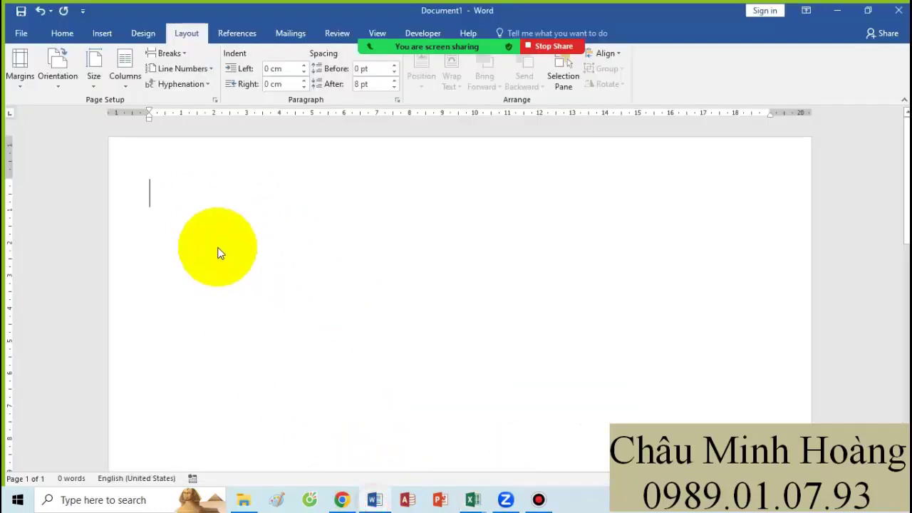
{"action": "key", "text": "ctrl+v"}
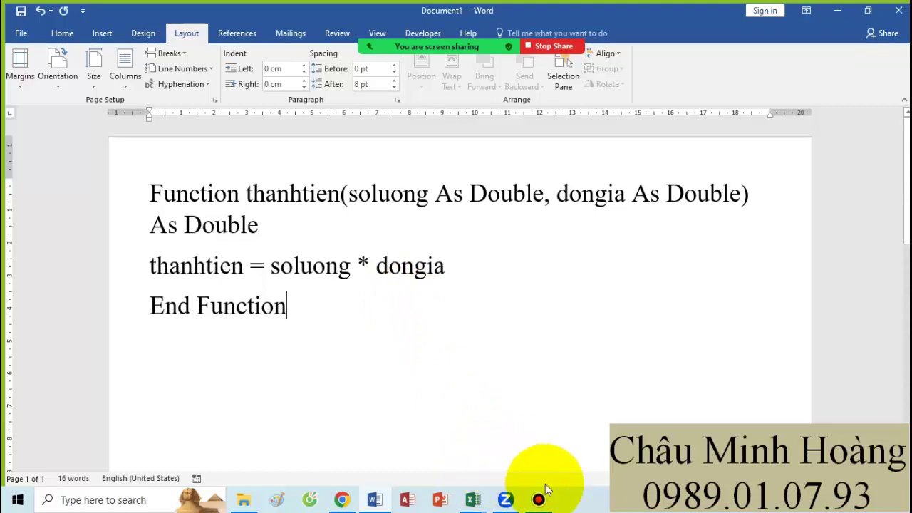
{"action": "mouse_move", "coordinate": [539, 500]}
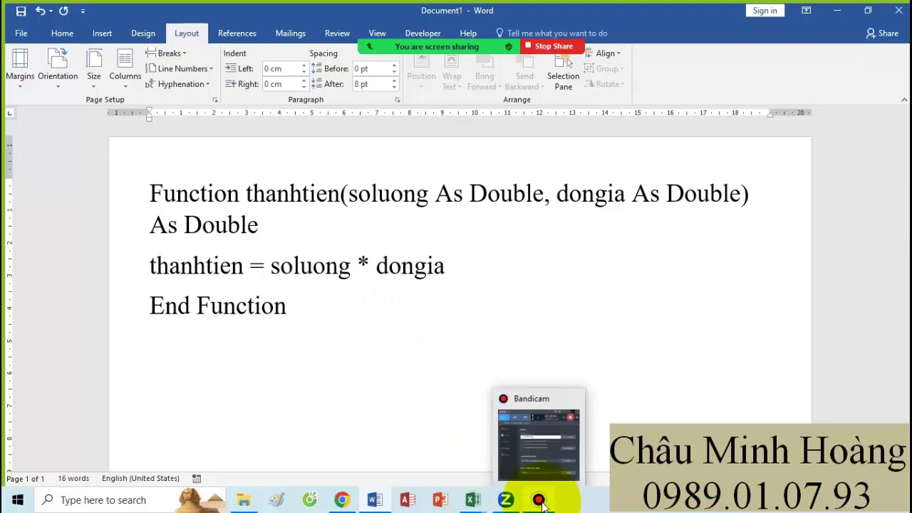
{"action": "left_click", "coordinate": [539, 501]}
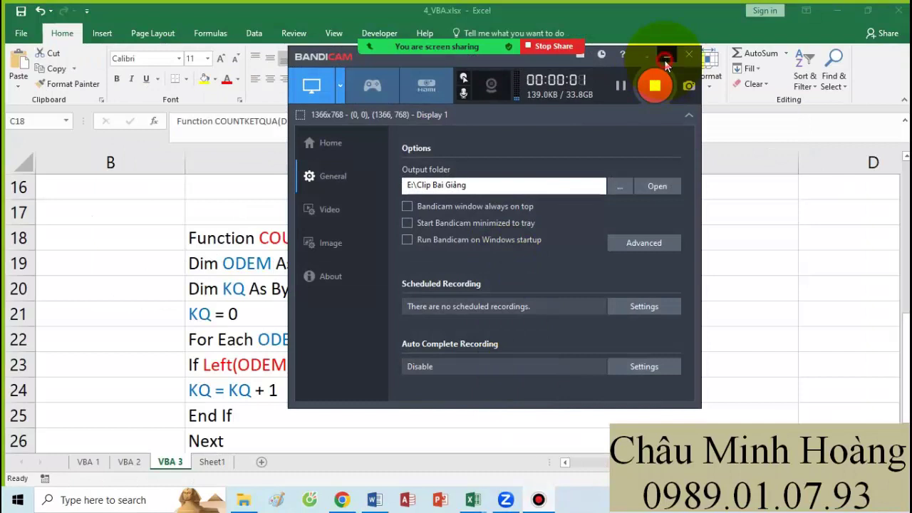
{"action": "left_click", "coordinate": [664, 61]}
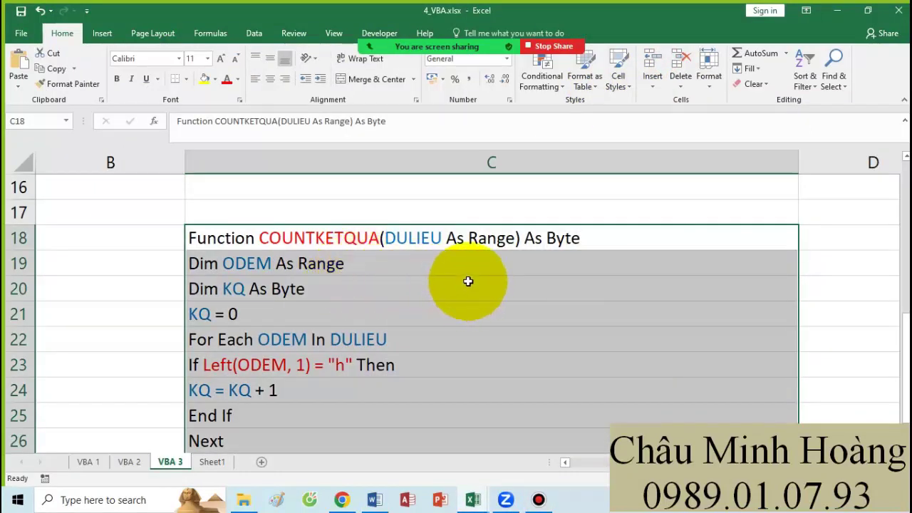
Look through the COUNTKETQUA function code in rows 18 to 28 of the VBA 3 sheet
{"action": "scroll", "coordinate": [468, 281], "scroll_direction": "down", "scroll_amount": 1}
{"action": "scroll", "coordinate": [401, 260], "scroll_direction": "up", "scroll_amount": 1}
{"action": "scroll", "coordinate": [346, 245], "scroll_direction": "down", "scroll_amount": 1}
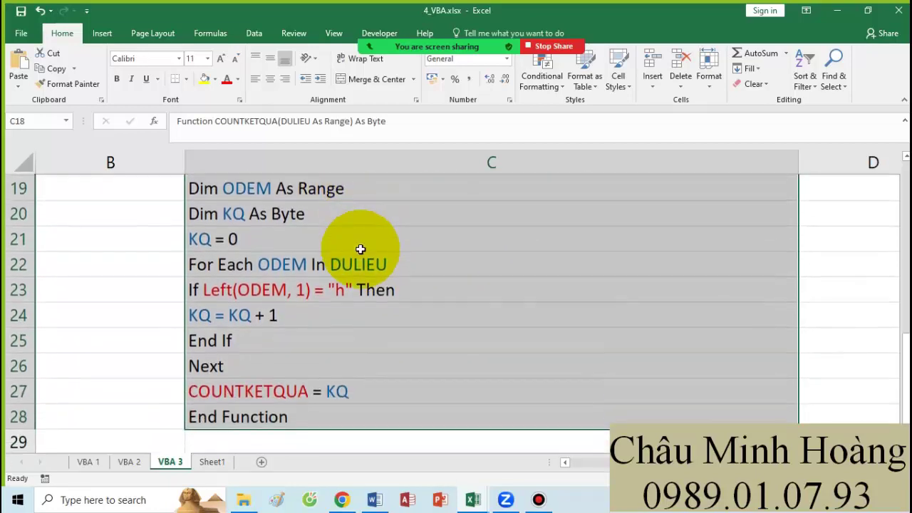
Insert a new module into the 4_VBA.xlsx project in the Visual Basic editor and begin its first line with the function keyword
{"action": "left_click_drag", "start_coordinate": [903, 348], "coordinate": [903, 338]}
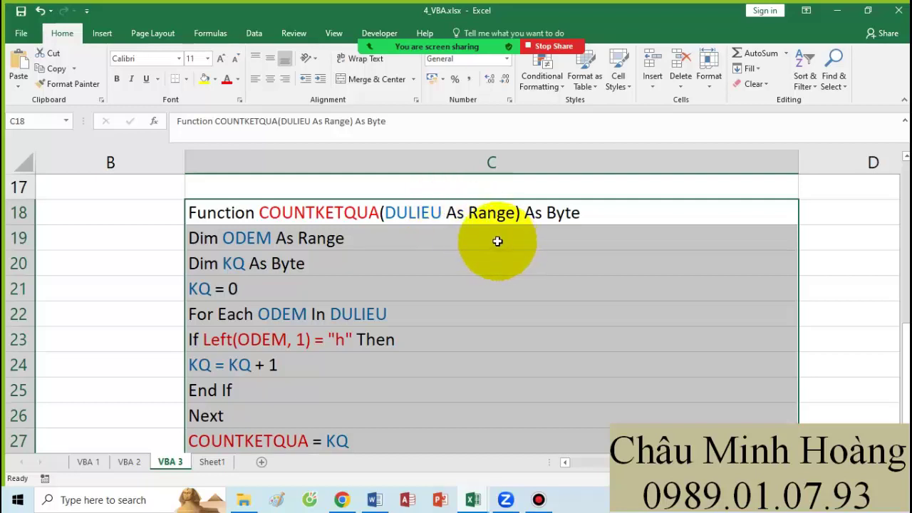
{"action": "left_click", "coordinate": [378, 34]}
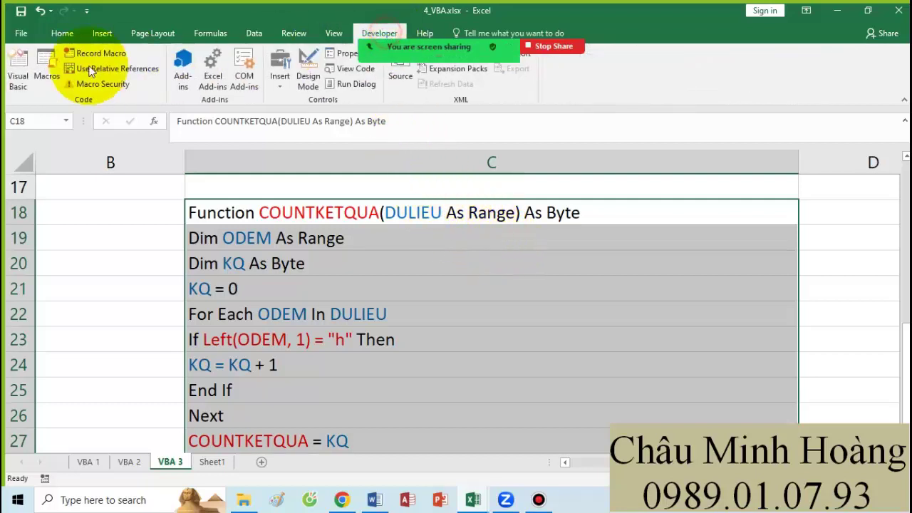
{"action": "left_click", "coordinate": [18, 68]}
{"action": "right_click", "coordinate": [77, 108]}
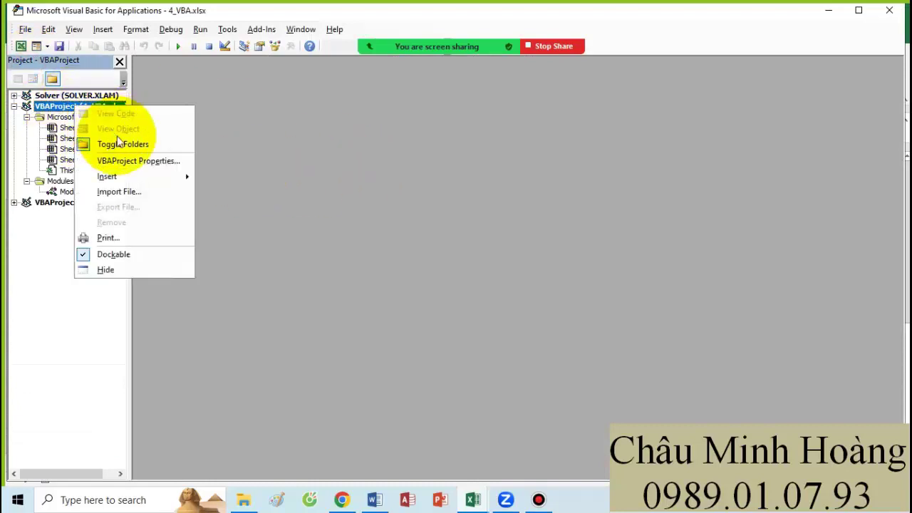
{"action": "mouse_move", "coordinate": [143, 177]}
{"action": "left_click", "coordinate": [235, 192]}
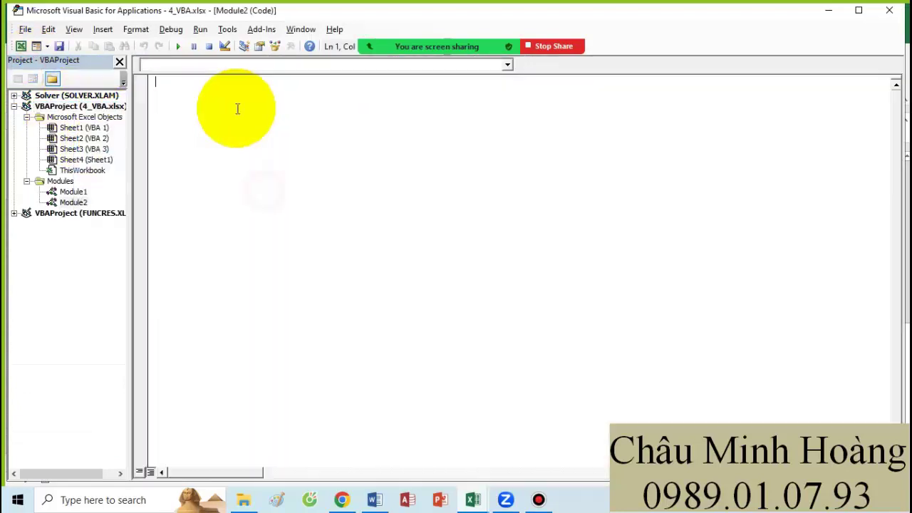
{"action": "type", "text": "function"}
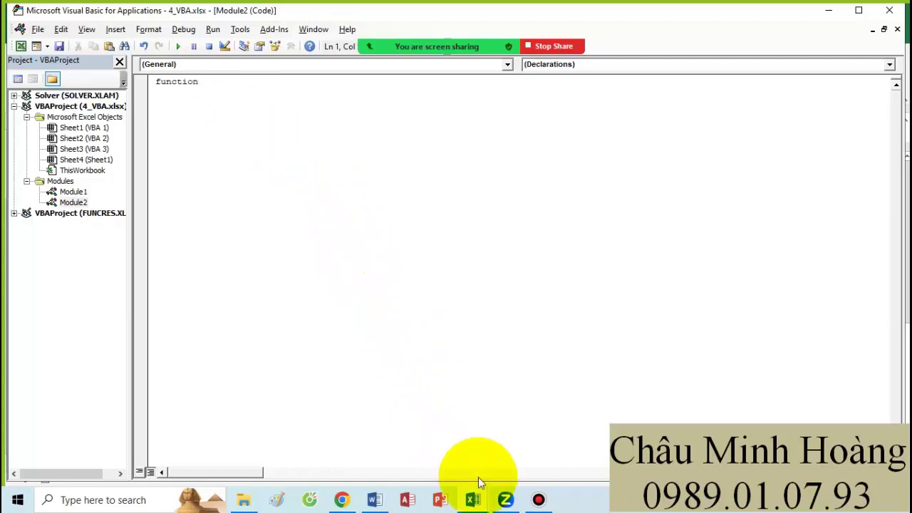
Switch to Chrome and open the COUNTKETQUA code image attached to the Gmail message, and review the same code on Excel's VBA 3 sheet
{"action": "left_click", "coordinate": [342, 499]}
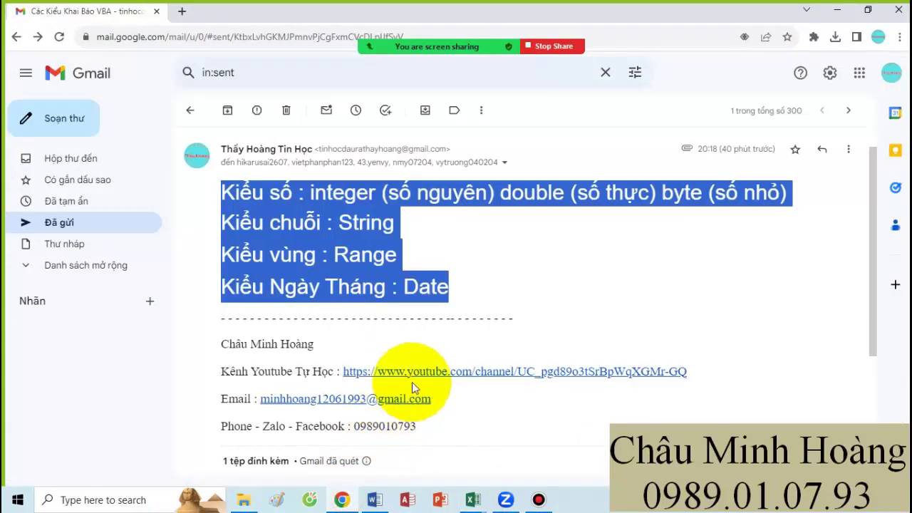
{"action": "scroll", "coordinate": [412, 381], "scroll_direction": "down", "scroll_amount": 5}
{"action": "left_click", "coordinate": [305, 326]}
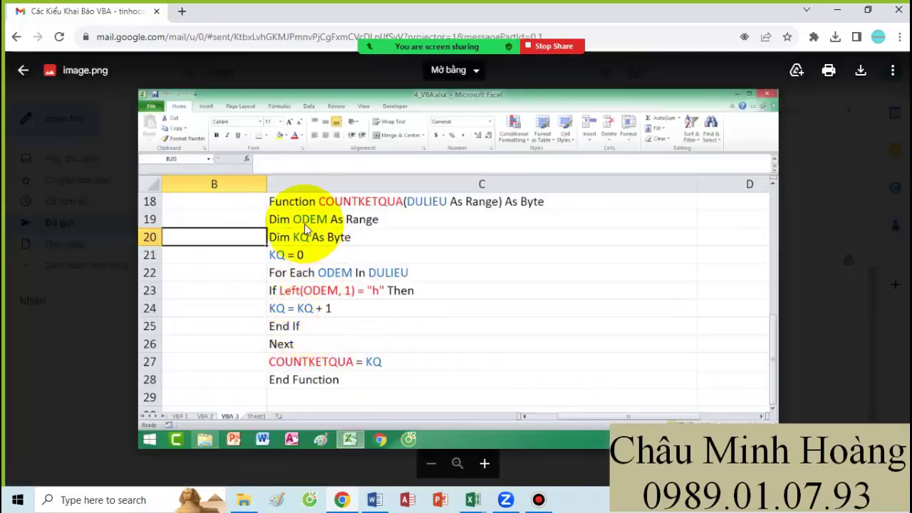
{"action": "left_click", "coordinate": [472, 499]}
{"action": "left_click", "coordinate": [453, 425]}
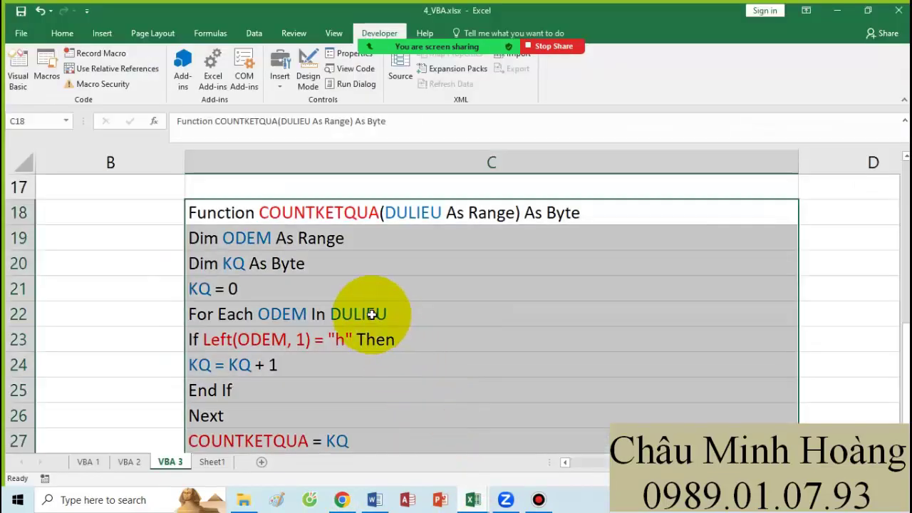
{"action": "scroll", "coordinate": [401, 311], "scroll_direction": "up", "scroll_amount": 5}
{"action": "scroll", "coordinate": [356, 312], "scroll_direction": "down", "scroll_amount": 2}
{"action": "scroll", "coordinate": [356, 312], "scroll_direction": "down", "scroll_amount": 2}
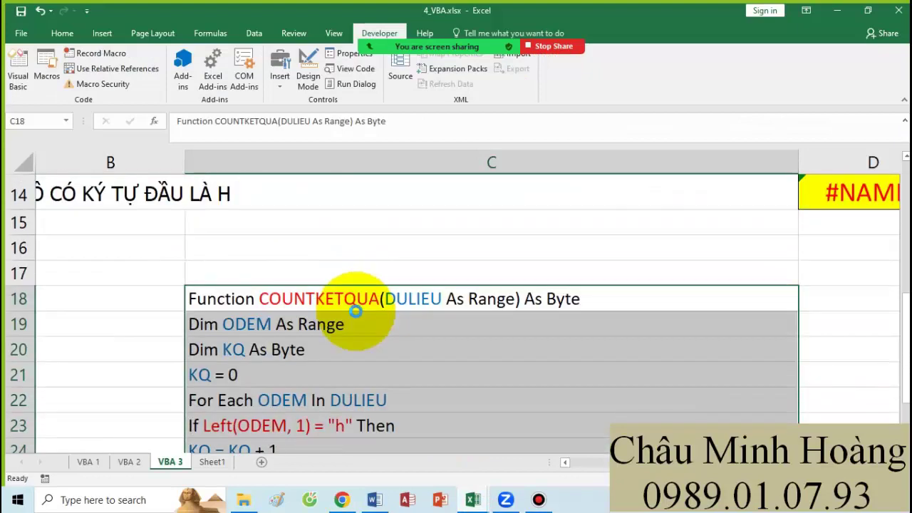
{"action": "scroll", "coordinate": [356, 312], "scroll_direction": "down", "scroll_amount": 1}
{"action": "scroll", "coordinate": [425, 320], "scroll_direction": "up", "scroll_amount": 1}
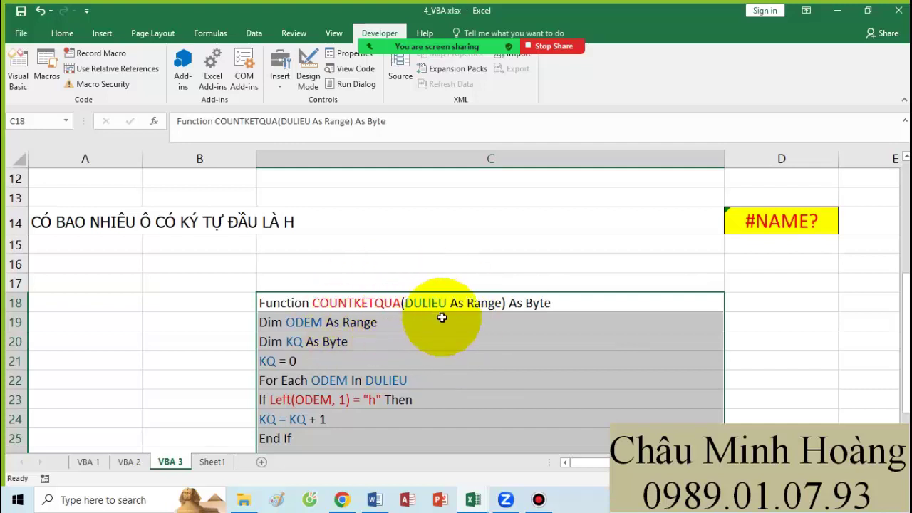
Name the function COUNTKQ with an opening parenthesis in Module2, and check the COUNTKETQUA declaration in the Gmail image
{"action": "mouse_move", "coordinate": [473, 499]}
{"action": "left_click", "coordinate": [521, 443]}
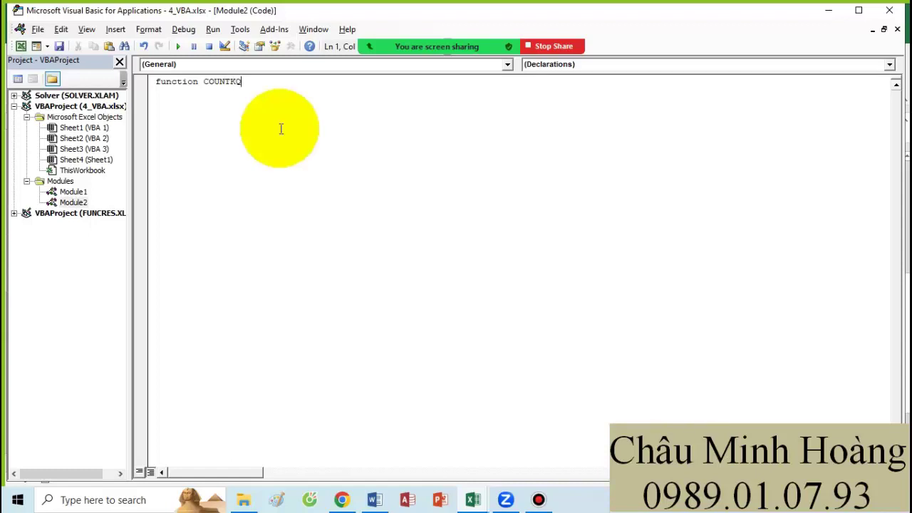
{"action": "type", "text": "("}
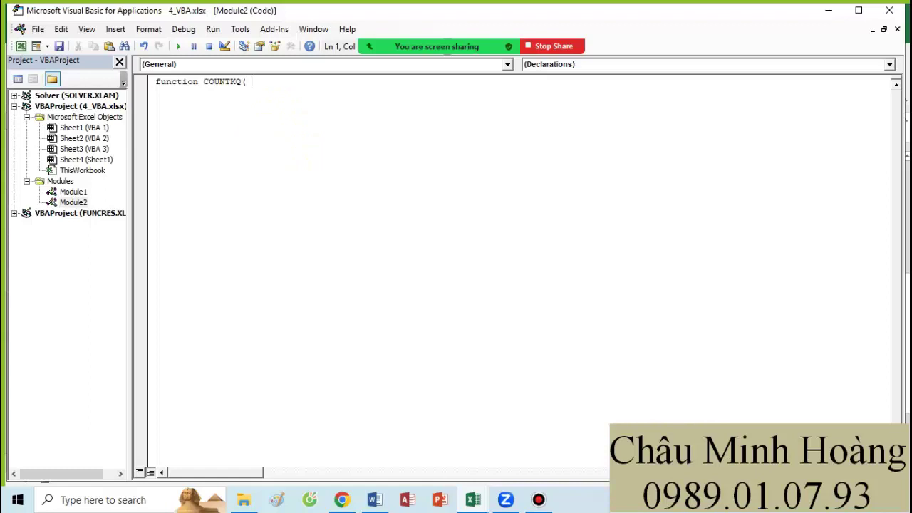
{"action": "left_click", "coordinate": [473, 498]}
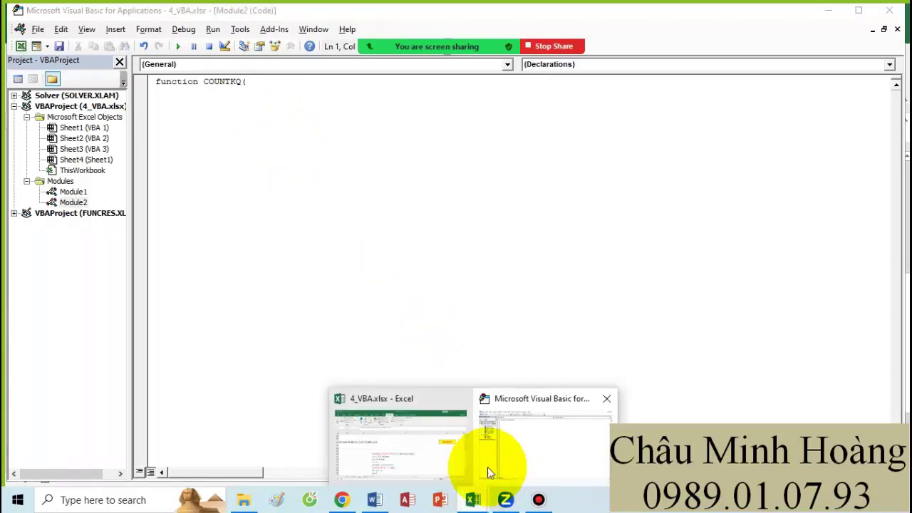
{"action": "left_click", "coordinate": [342, 497]}
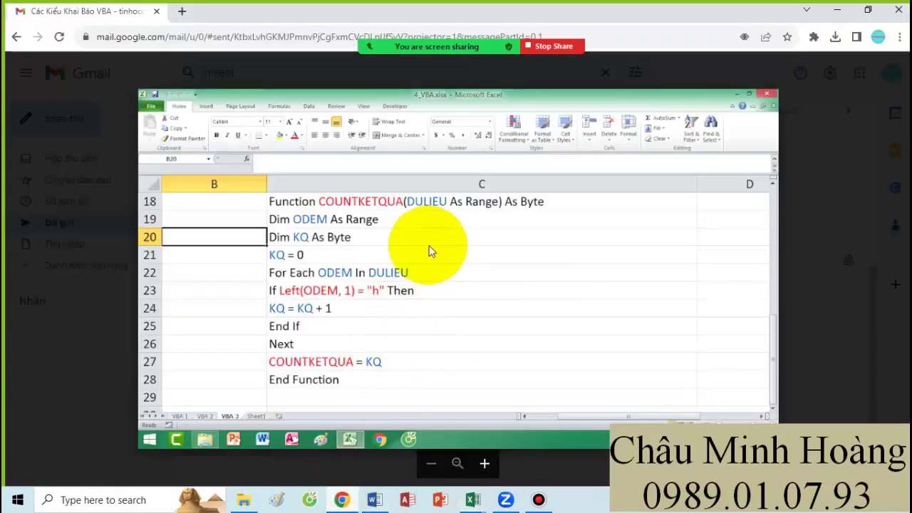
{"action": "left_click", "coordinate": [473, 499]}
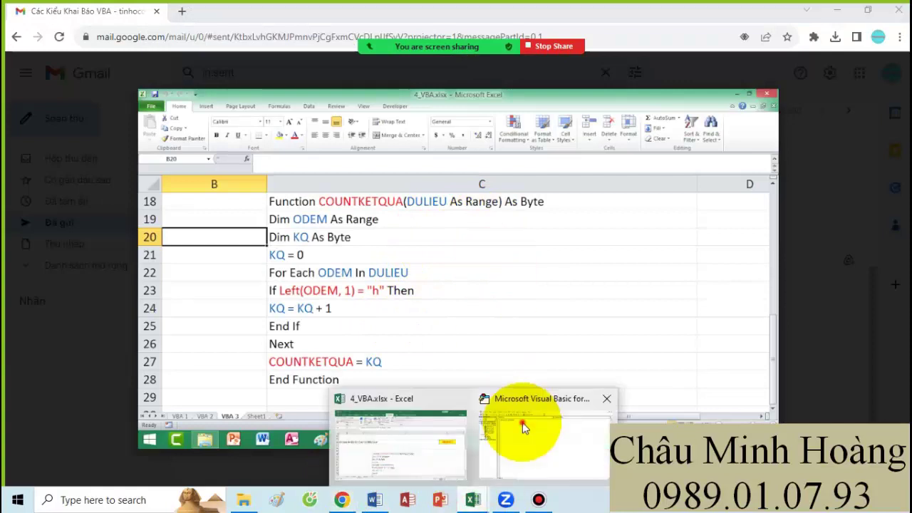
{"action": "left_click", "coordinate": [522, 425]}
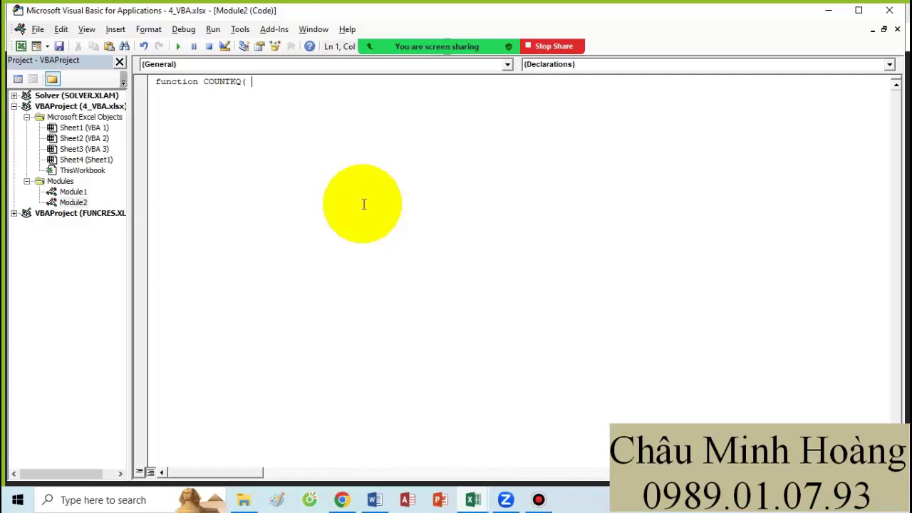
Complete the COUNTKQ declaration with the argument oxet As Range and the return type Byte
{"action": "type", "text": "c"}
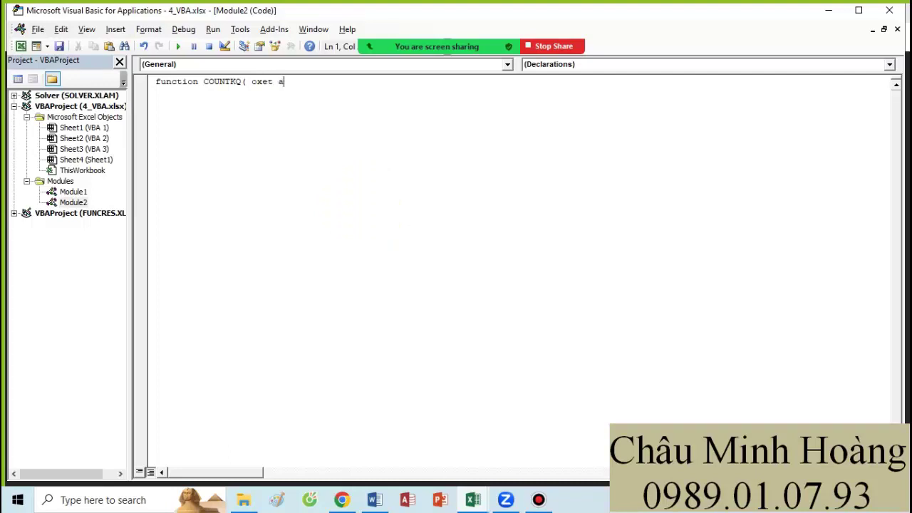
{"action": "type", "text": "ran"}
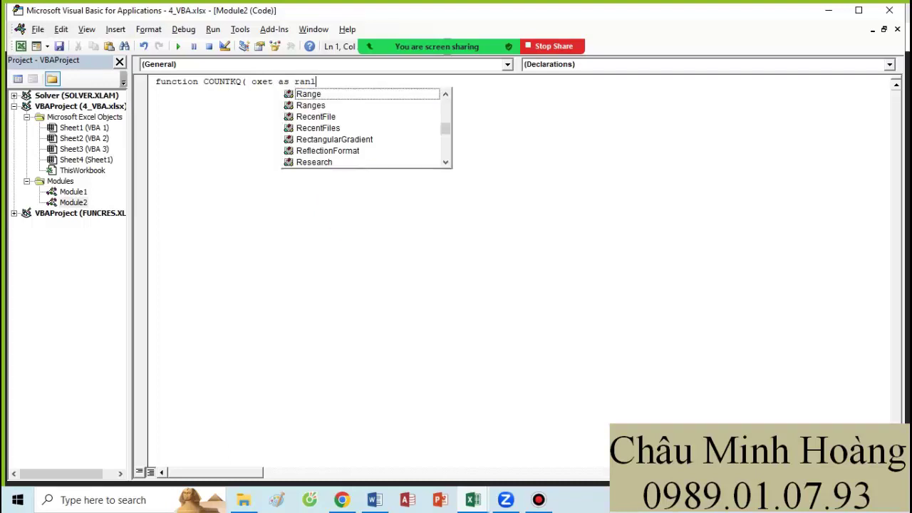
{"action": "key", "text": "BackSpace"}
{"action": "key", "text": "Tab"}
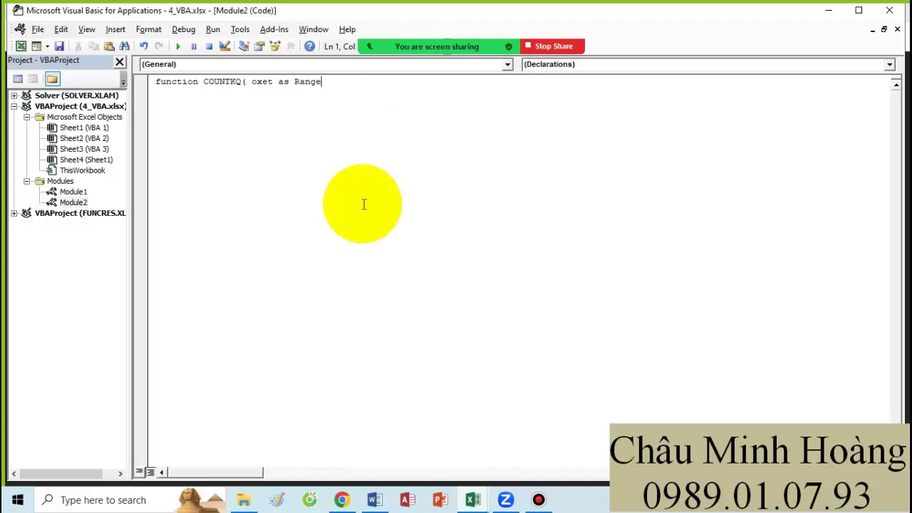
{"action": "type", "text": ") "}
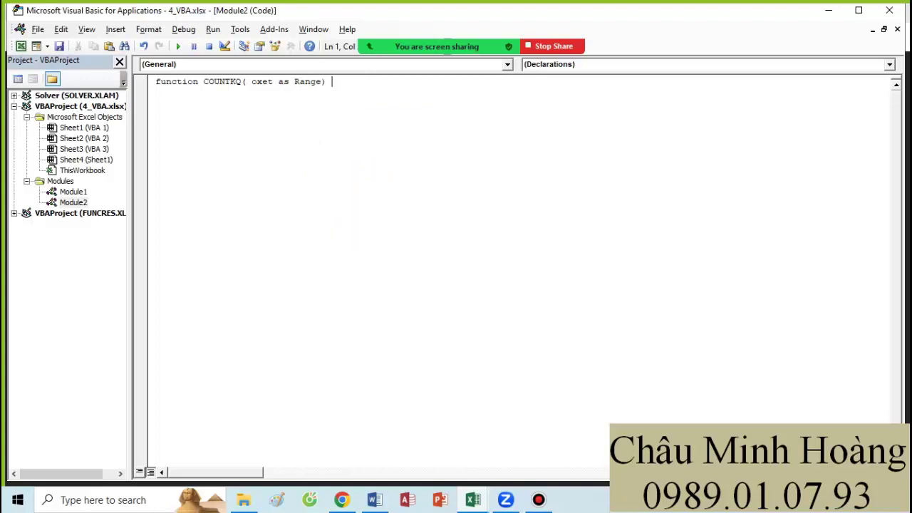
{"action": "type", "text": "as byt"}
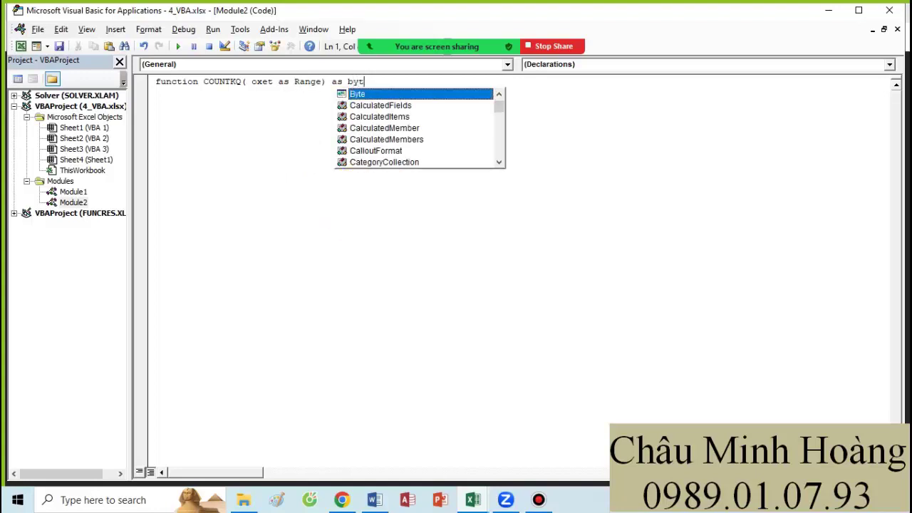
{"action": "type", "text": "e"}
{"action": "key", "text": "Return"}
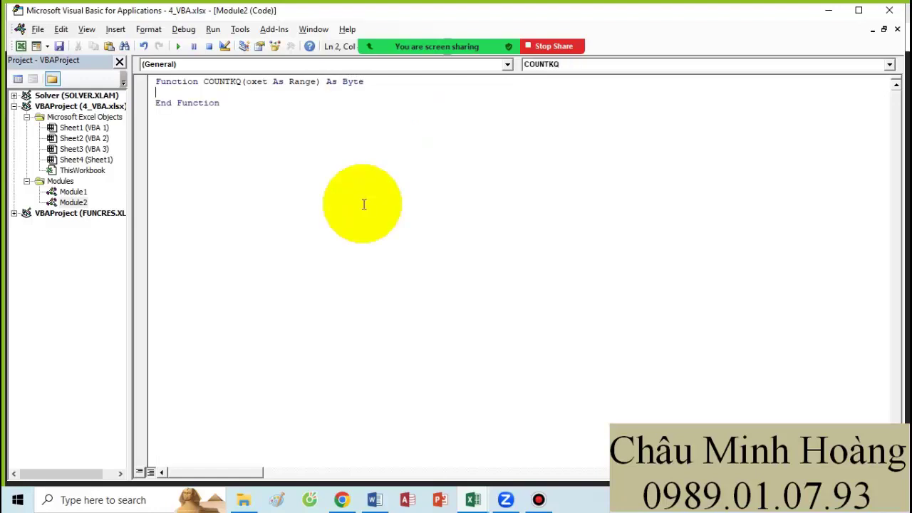
Declare the variables odem As Range and kq As Byte inside the COUNTKQ function
{"action": "type", "text": "dim odem a"}
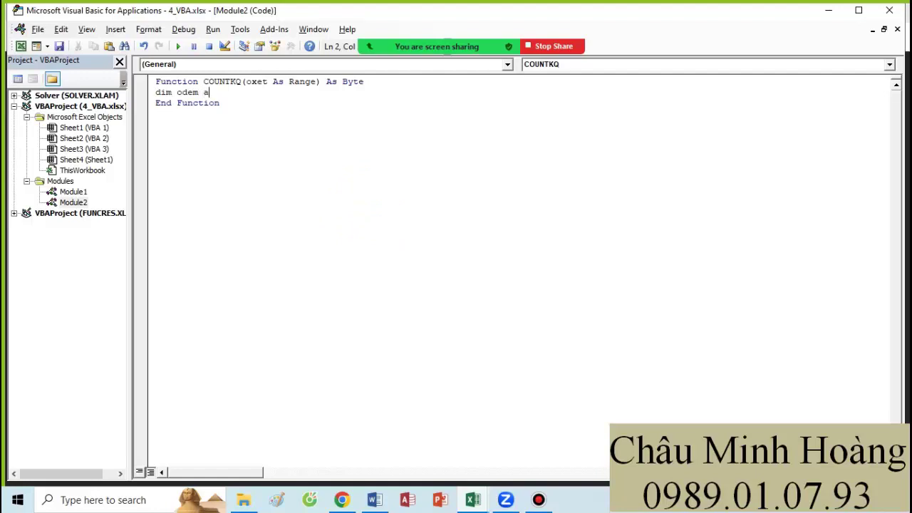
{"action": "type", "text": "s range"}
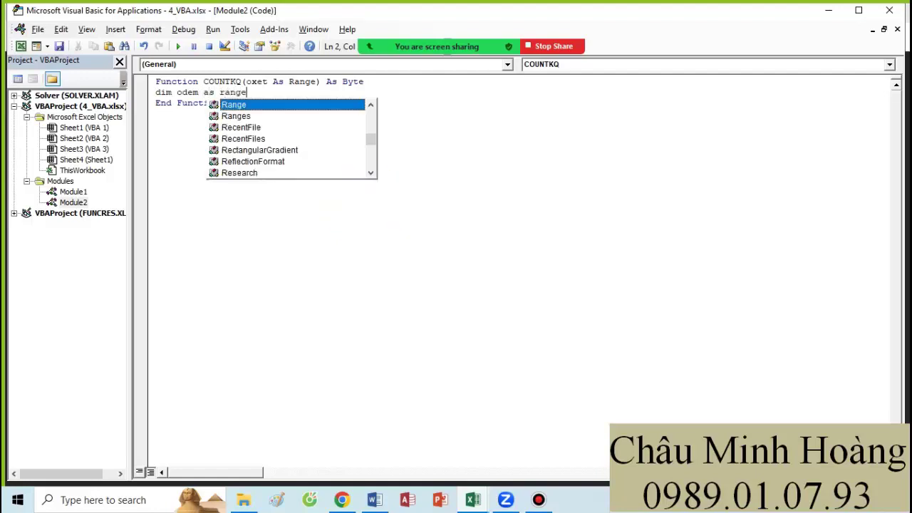
{"action": "key", "text": "Return"}
{"action": "type", "text": "dim k"}
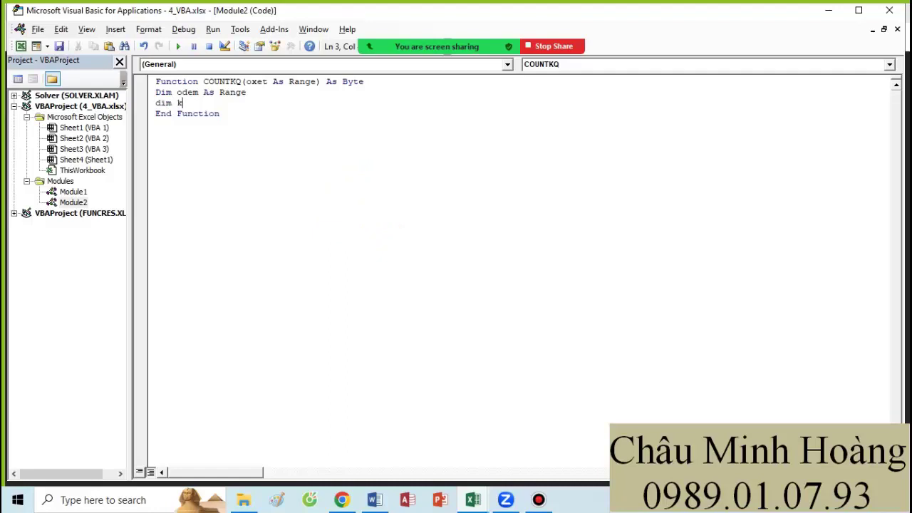
{"action": "type", "text": "q as byte"}
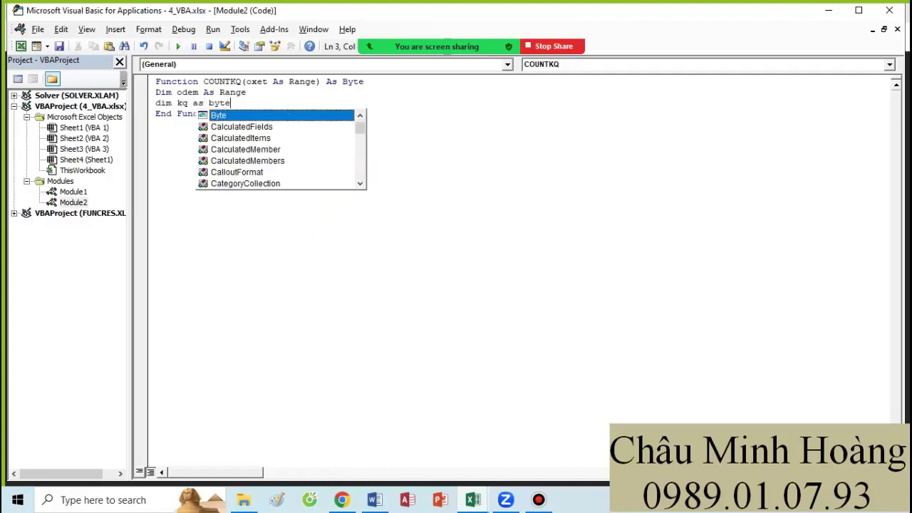
{"action": "key", "text": "Return"}
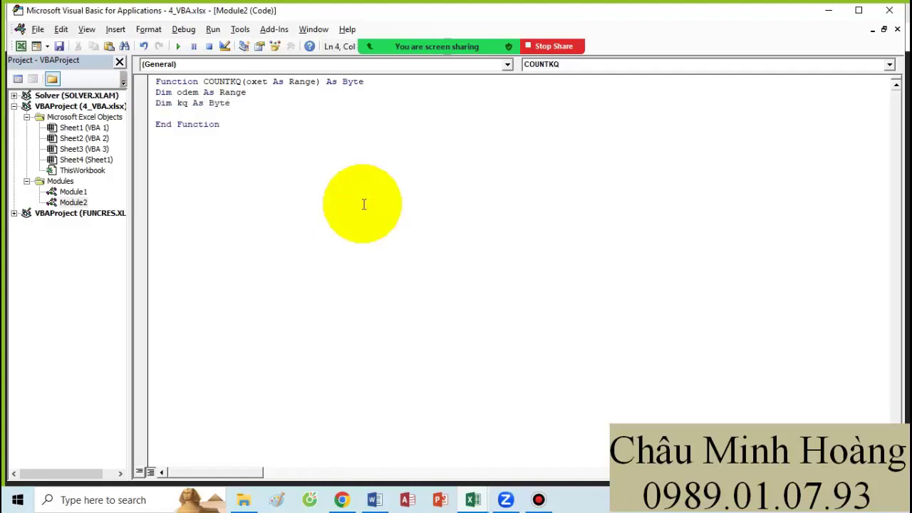
Check the reference code image in Chrome and add the line kq = 0 below the variable declarations in Module2
{"action": "left_click", "coordinate": [341, 499]}
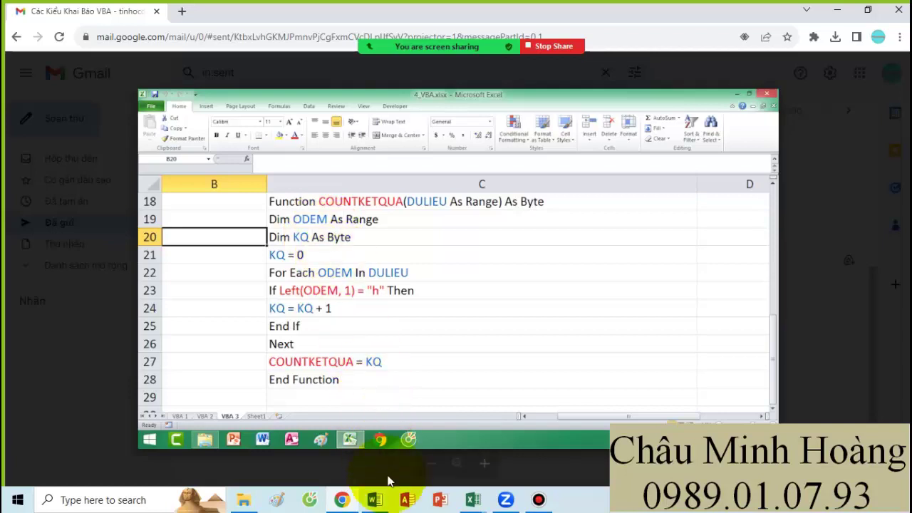
{"action": "left_click", "coordinate": [473, 499]}
{"action": "left_click", "coordinate": [529, 433]}
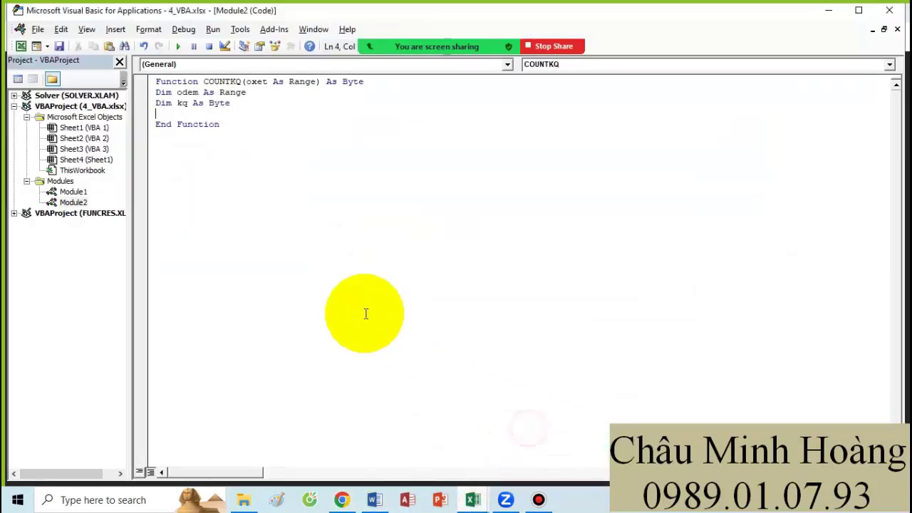
{"action": "type", "text": "kq = 0"}
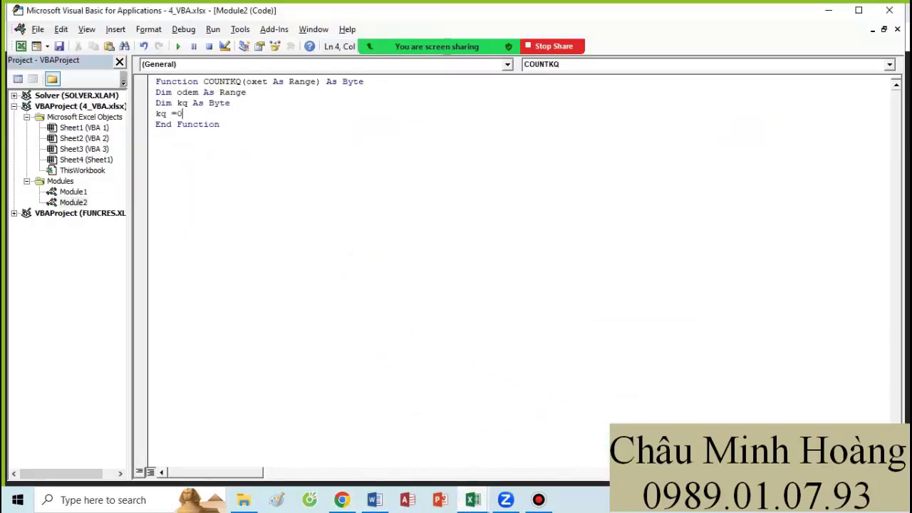
{"action": "key", "text": "Return"}
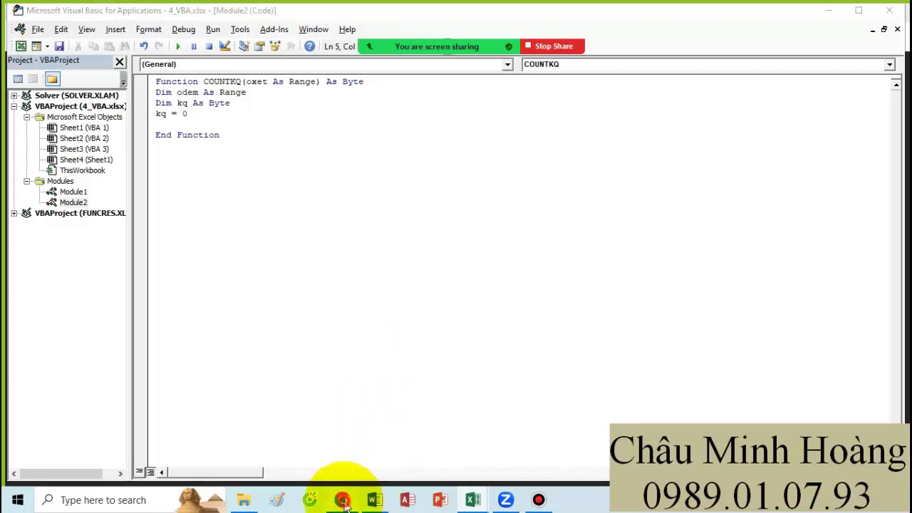
Following the Chrome reference image, add the lines For Each odem In oxet and If lef(odem, 1) = "H" Then to COUNTKQ
{"action": "left_click", "coordinate": [342, 500]}
{"action": "left_click", "coordinate": [341, 499]}
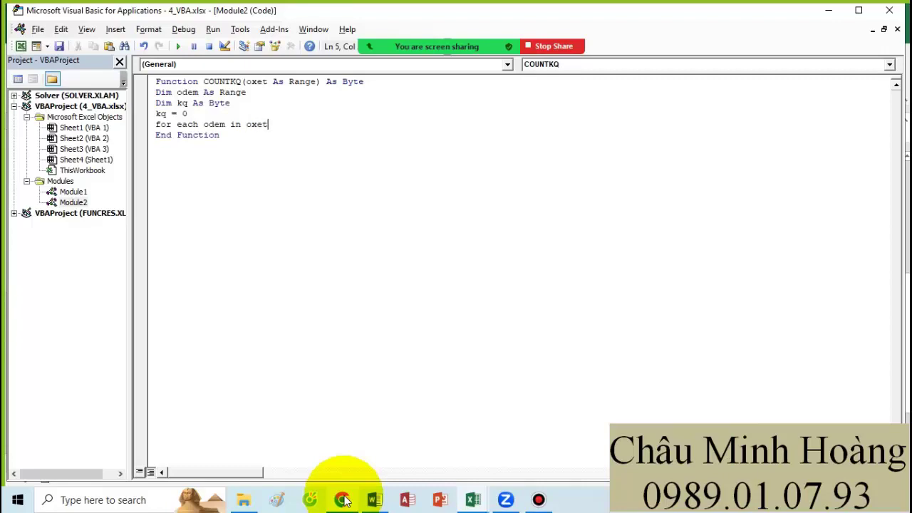
{"action": "left_click", "coordinate": [342, 500]}
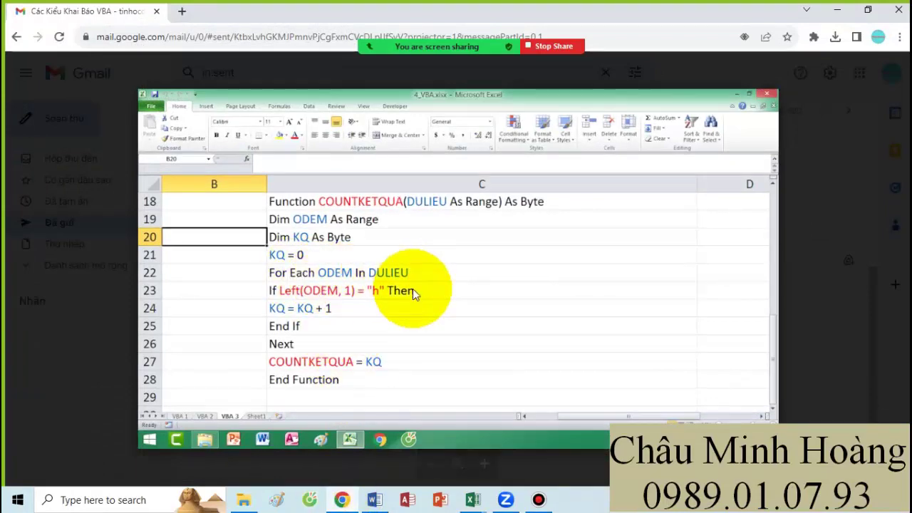
{"action": "left_click", "coordinate": [485, 502]}
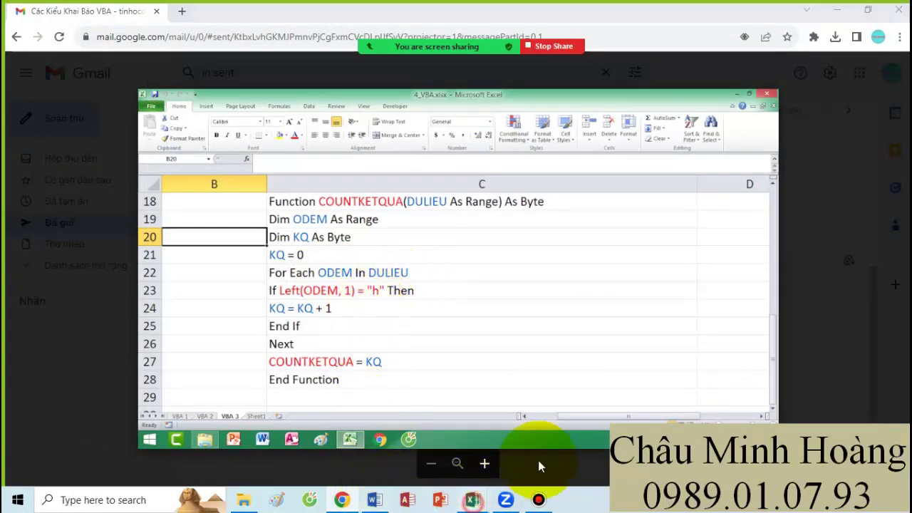
{"action": "left_click", "coordinate": [545, 448]}
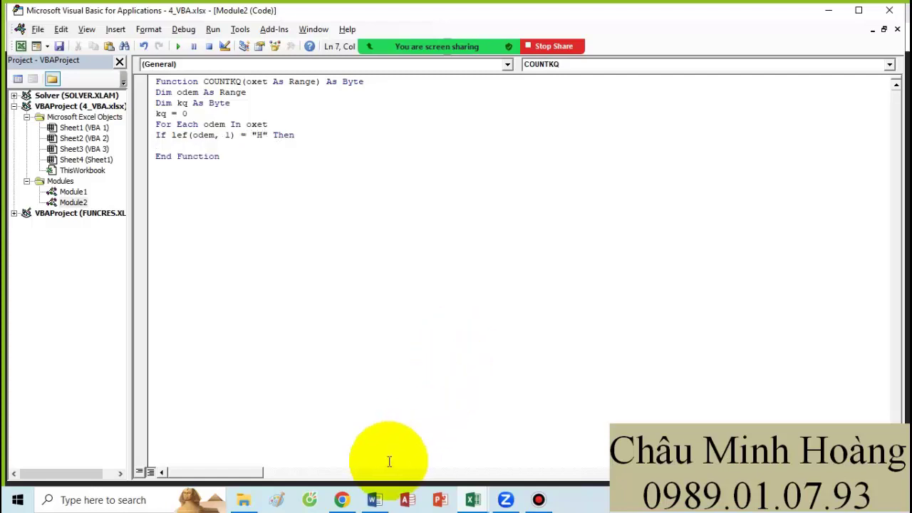
Review the reference code image in Chrome and the flower table on sheet VBA 3, returning to Module2 in the VBA editor
{"action": "left_click", "coordinate": [341, 499]}
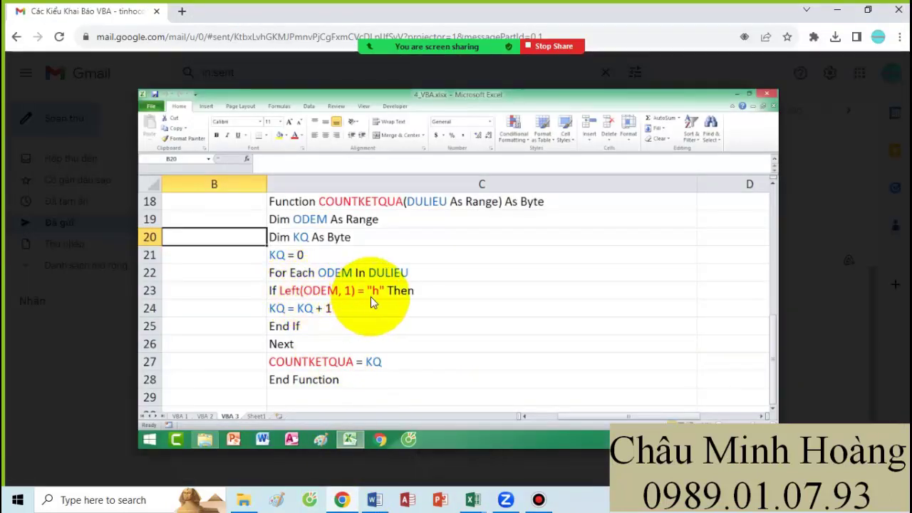
{"action": "left_click", "coordinate": [472, 499]}
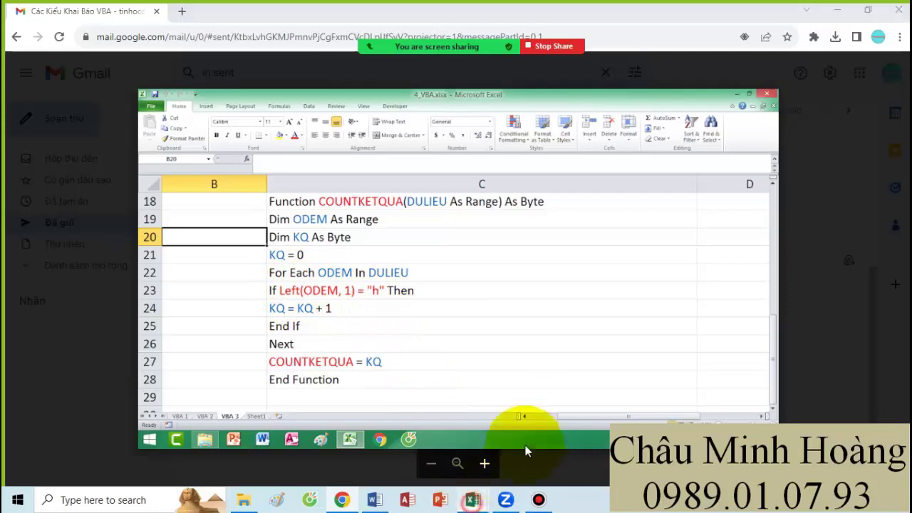
{"action": "left_click", "coordinate": [544, 415]}
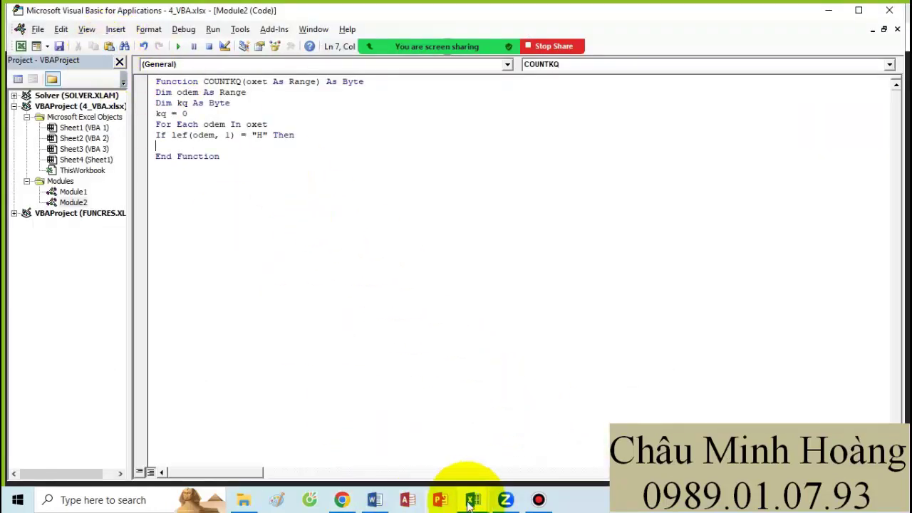
{"action": "left_click", "coordinate": [472, 499]}
{"action": "left_click", "coordinate": [401, 426]}
{"action": "scroll", "coordinate": [278, 295], "scroll_direction": "up", "scroll_amount": 4}
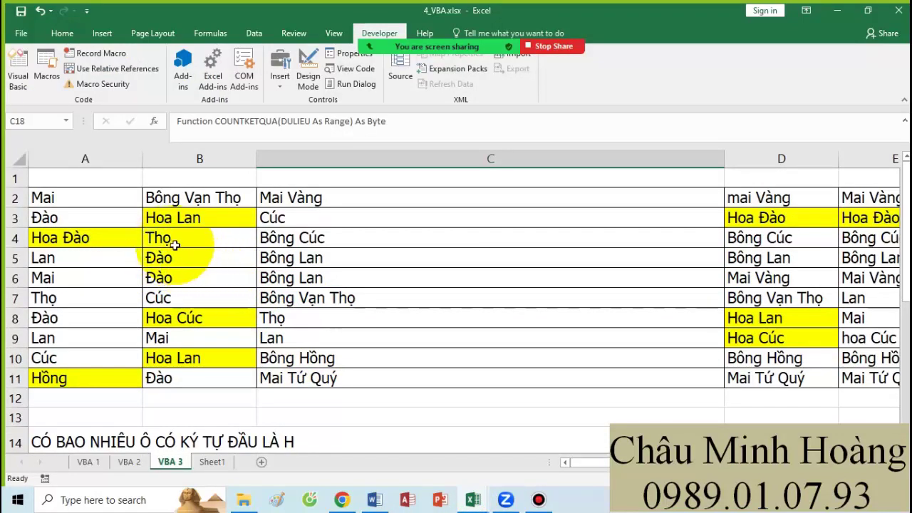
{"action": "scroll", "coordinate": [442, 420], "scroll_direction": "down", "scroll_amount": 2}
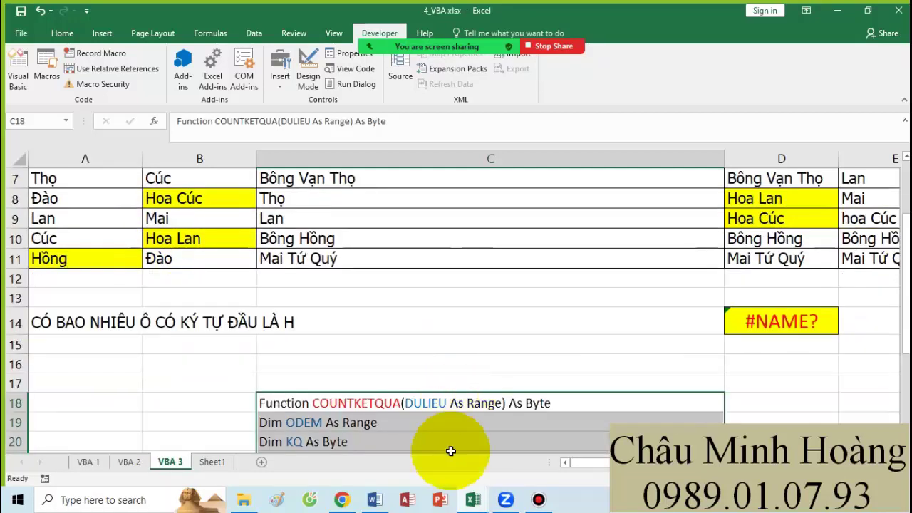
{"action": "left_click", "coordinate": [378, 499]}
{"action": "mouse_move", "coordinate": [472, 501]}
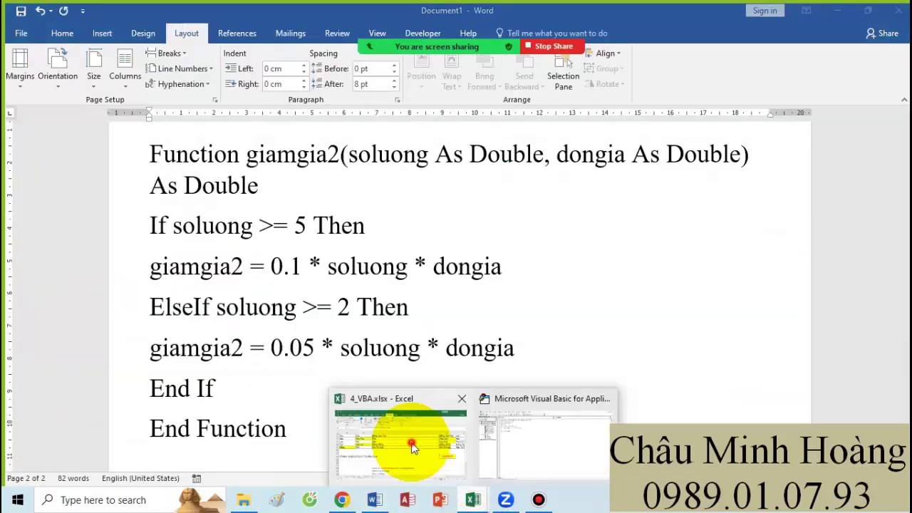
{"action": "left_click", "coordinate": [407, 445]}
{"action": "left_click", "coordinate": [522, 417]}
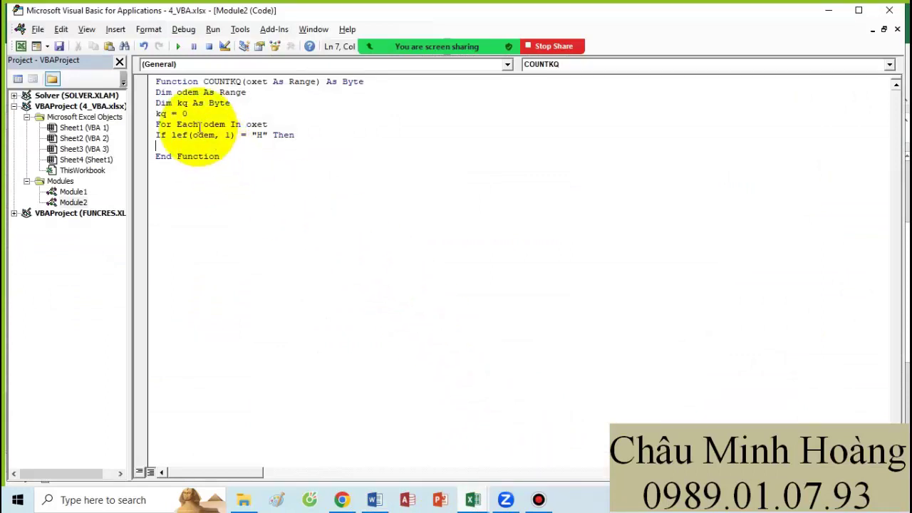
Extend the If condition in COUNTKQ with Or Left(odem, 1) = "T" before Then
{"action": "left_click", "coordinate": [273, 136]}
{"action": "type", "text": "or left(odem,1)=\"T"}
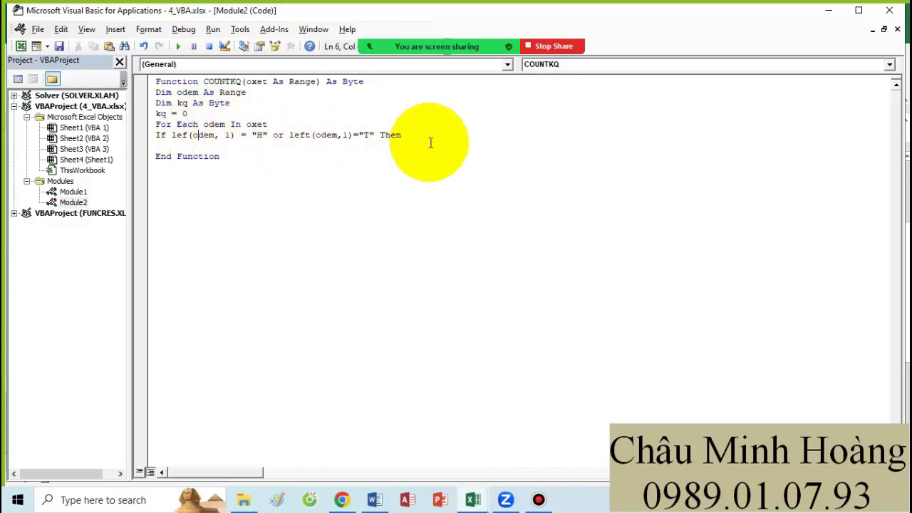
{"action": "left_click", "coordinate": [188, 145]}
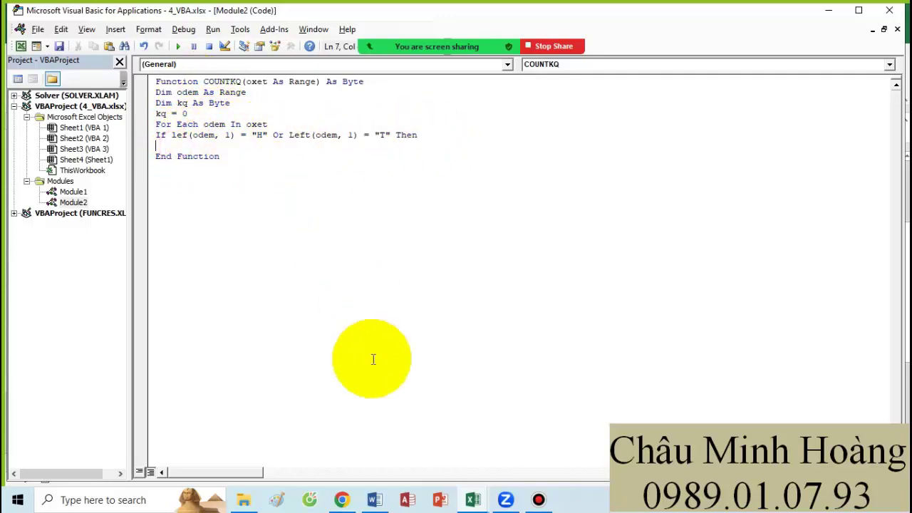
Following the Chrome reference image, add the lines kq = kq + 1, End If and Next to COUNTKQ
{"action": "left_click", "coordinate": [352, 501]}
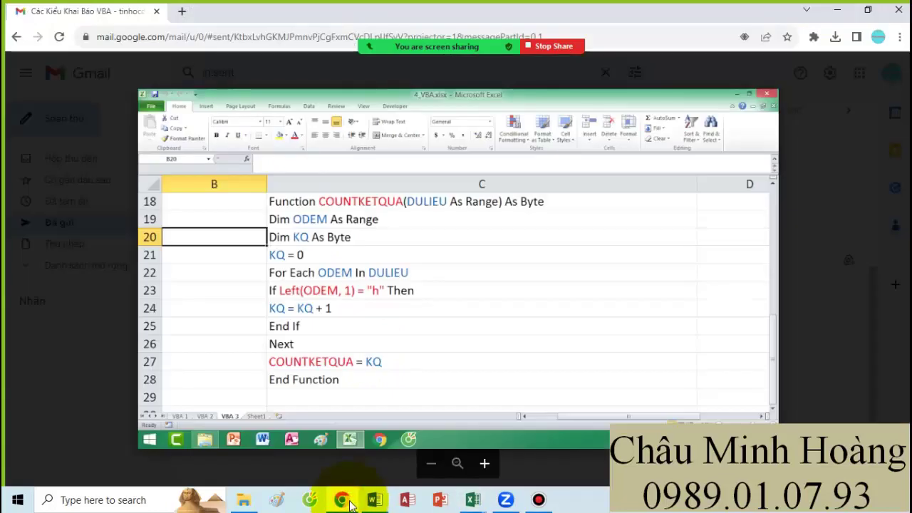
{"action": "left_click", "coordinate": [346, 500]}
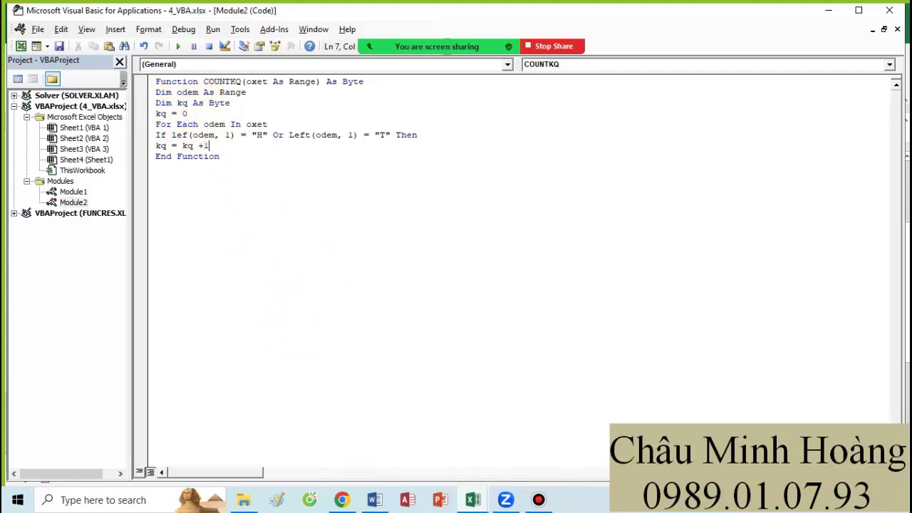
{"action": "left_click", "coordinate": [342, 499]}
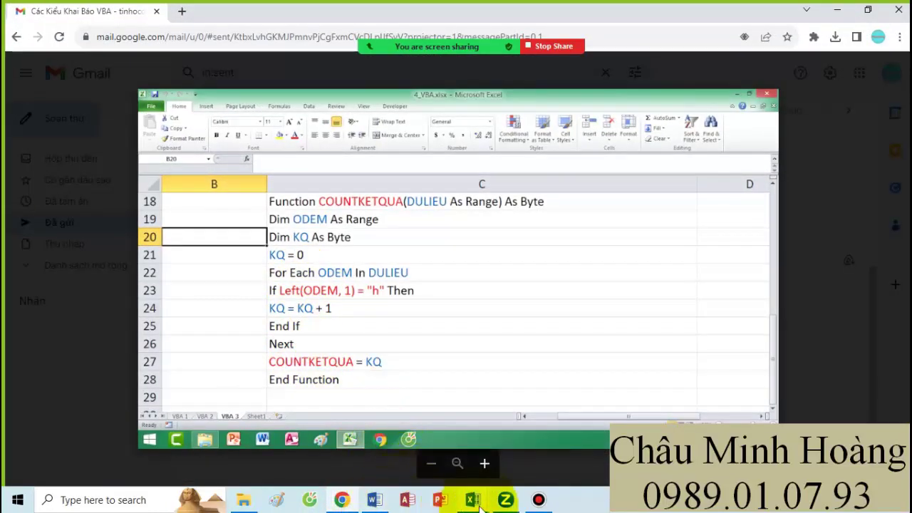
{"action": "mouse_move", "coordinate": [472, 499]}
{"action": "left_click", "coordinate": [517, 458]}
{"action": "type", "text": "en"}
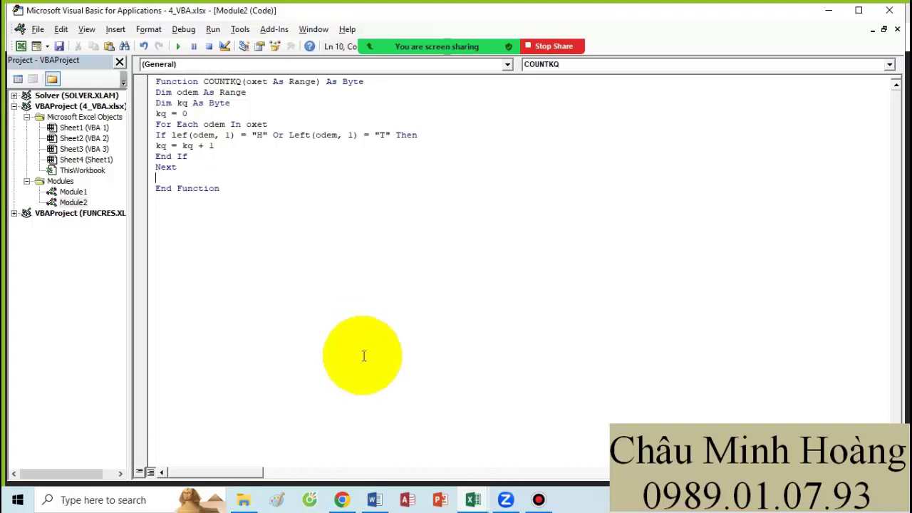
Add the line COUNTKQ = kq before End Function to return the count
{"action": "type", "text": "co"}
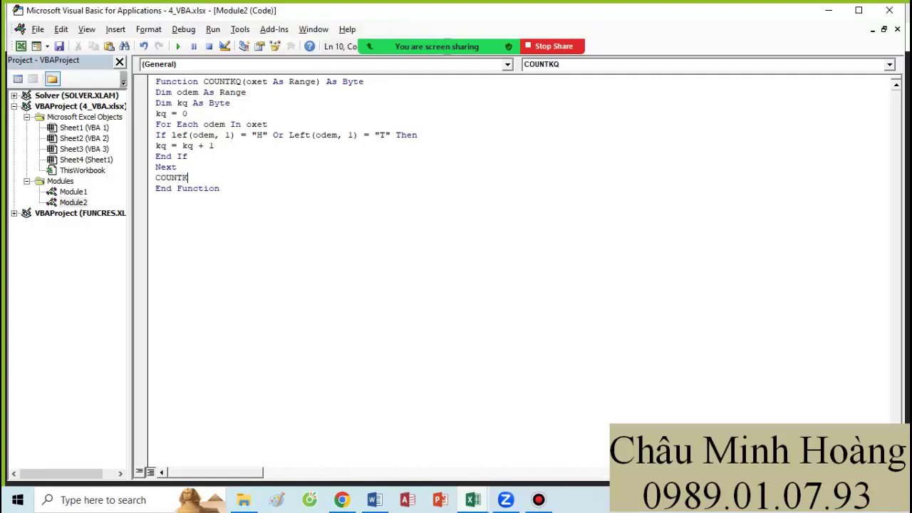
{"action": "key", "text": "ctrl+i"}
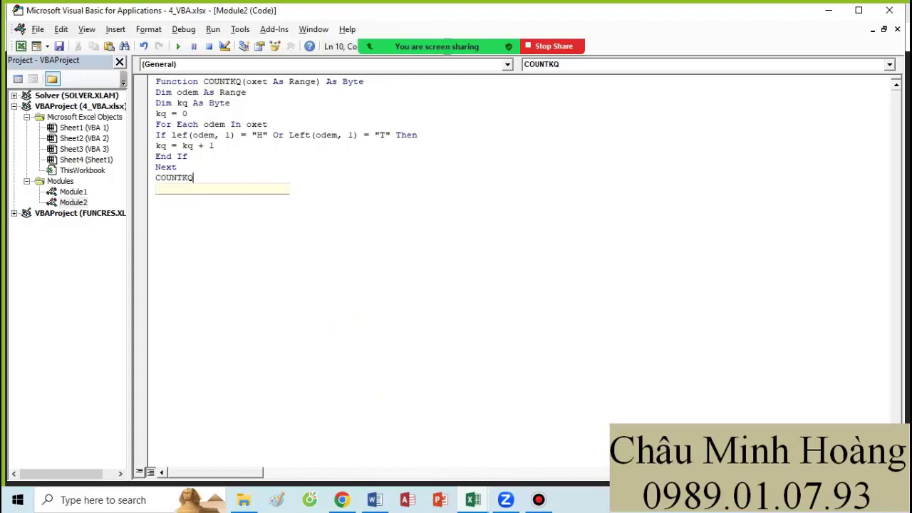
{"action": "key", "text": "BackSpace"}
{"action": "type", "text": "= kq"}
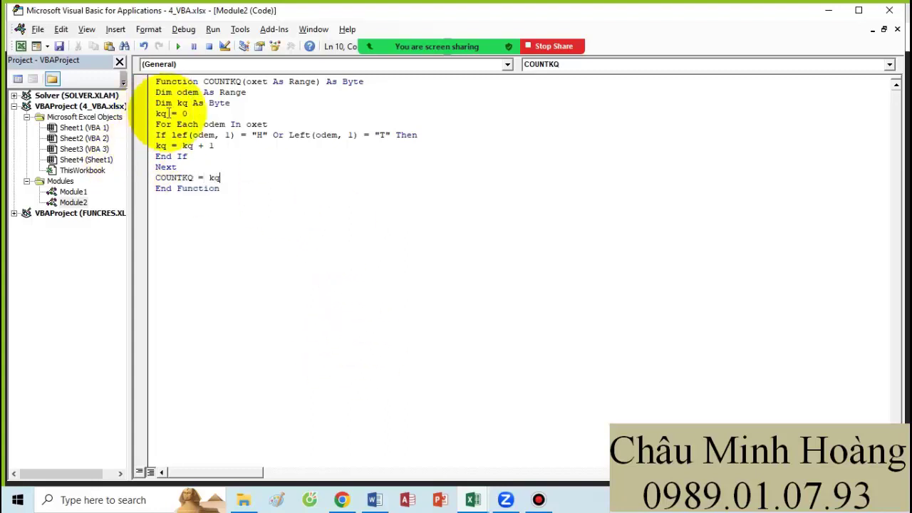
Compare the COUNTKQ code with the Chrome reference image and reset the VBA project
{"action": "left_click", "coordinate": [342, 499]}
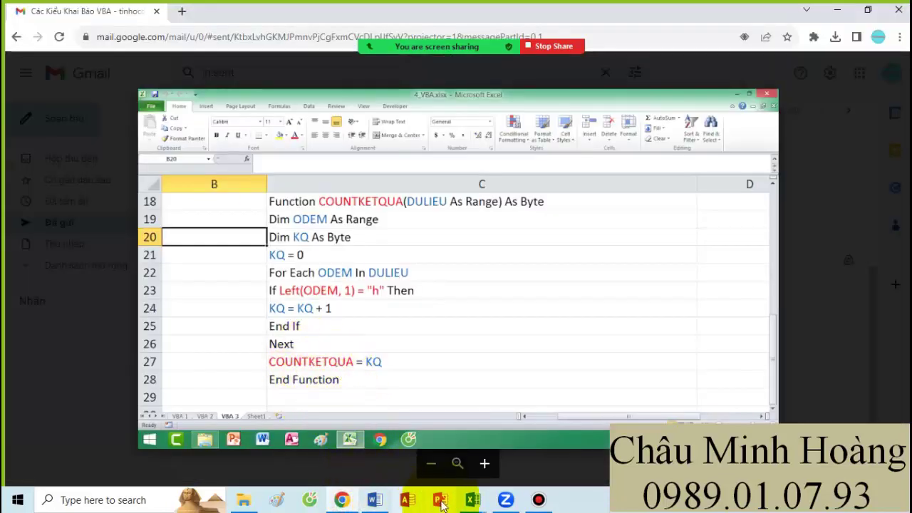
{"action": "mouse_move", "coordinate": [472, 500]}
{"action": "left_click", "coordinate": [502, 453]}
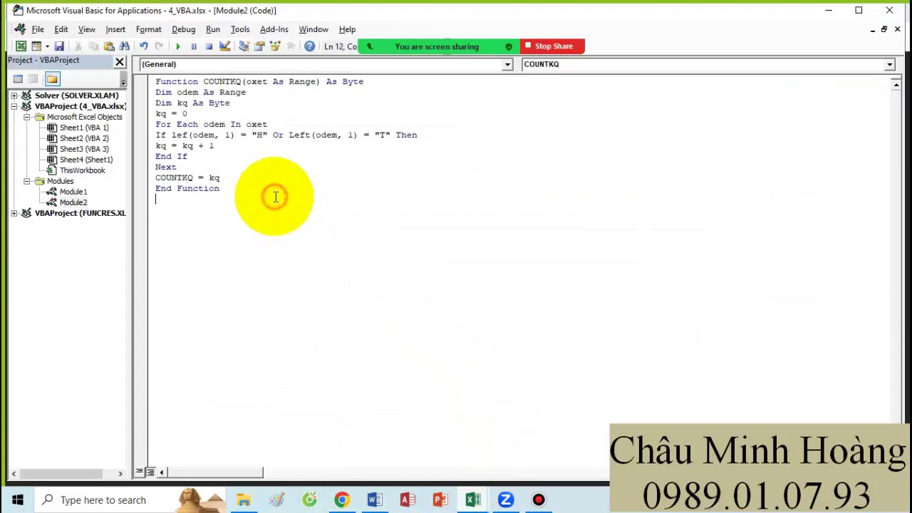
{"action": "left_click", "coordinate": [229, 171]}
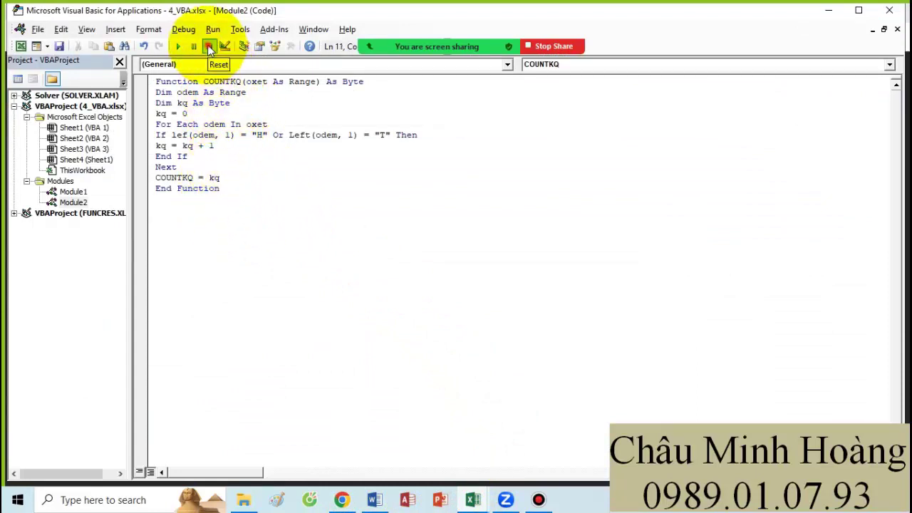
{"action": "left_click", "coordinate": [209, 47]}
Replace the formula in cell D14 of sheet VBA 3 in Excel with =COUNTKQ(A2:E11)
{"action": "mouse_move", "coordinate": [475, 500]}
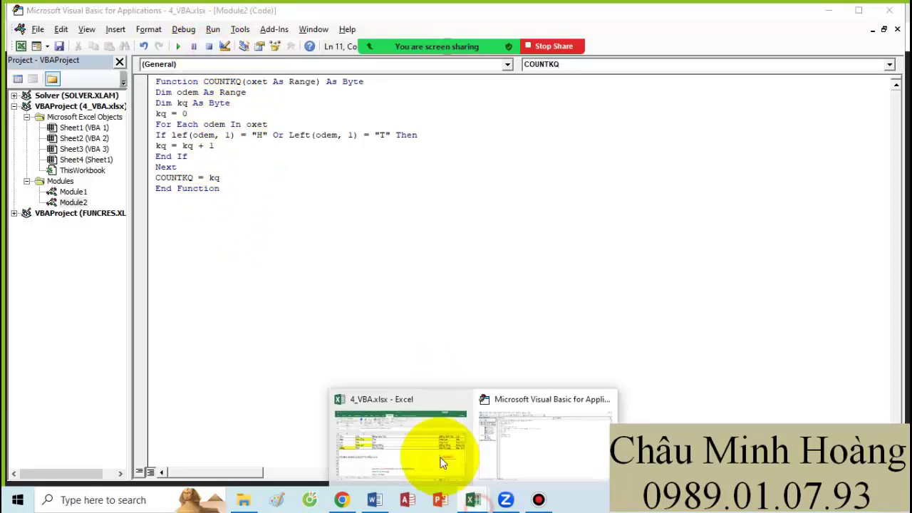
{"action": "left_click", "coordinate": [438, 451]}
{"action": "double_click", "coordinate": [737, 322]}
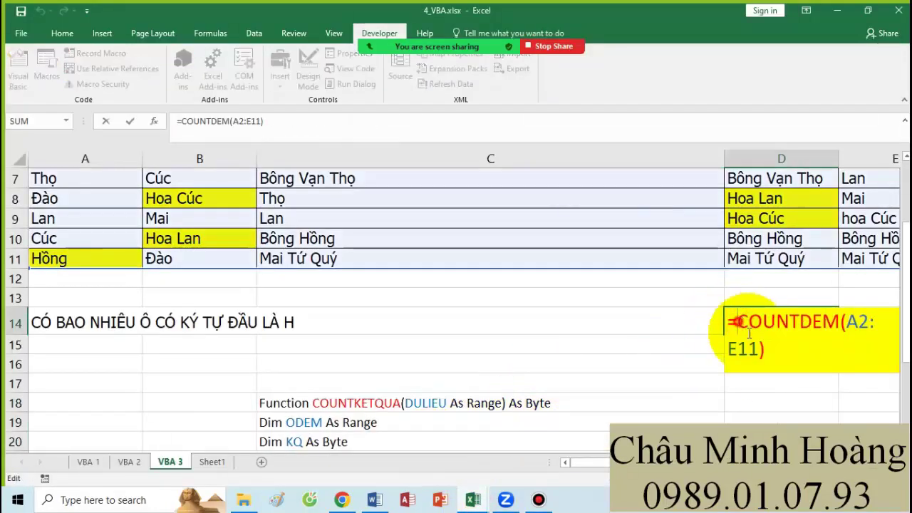
{"action": "left_click_drag", "start_coordinate": [737, 322], "coordinate": [760, 345]}
{"action": "key", "text": "Delete"}
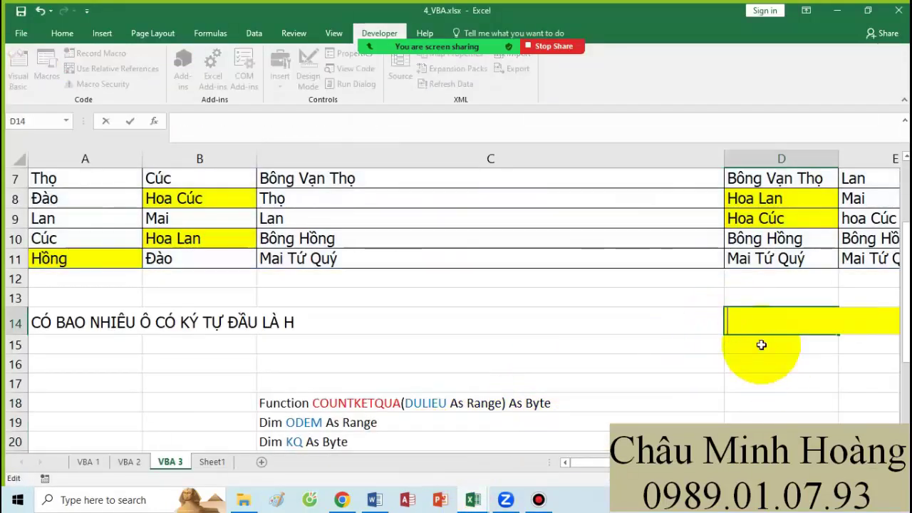
{"action": "type", "text": "=coun"}
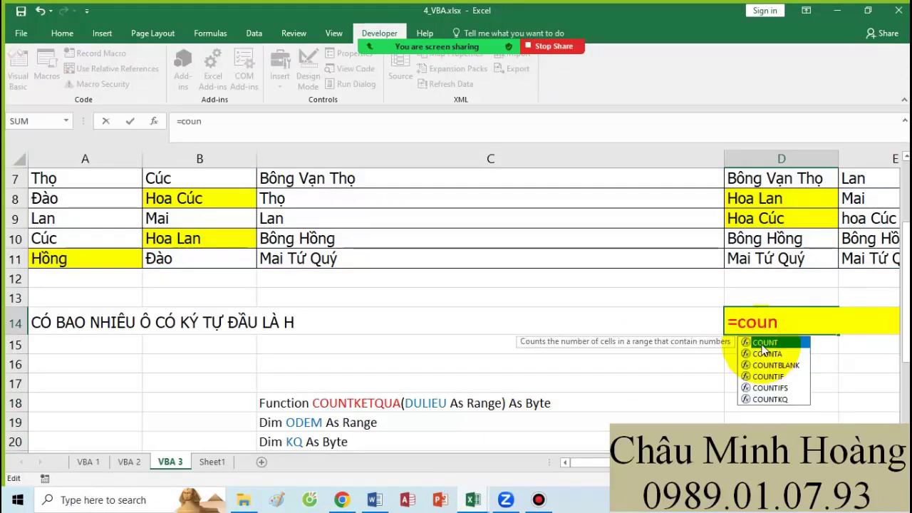
{"action": "double_click", "coordinate": [773, 399]}
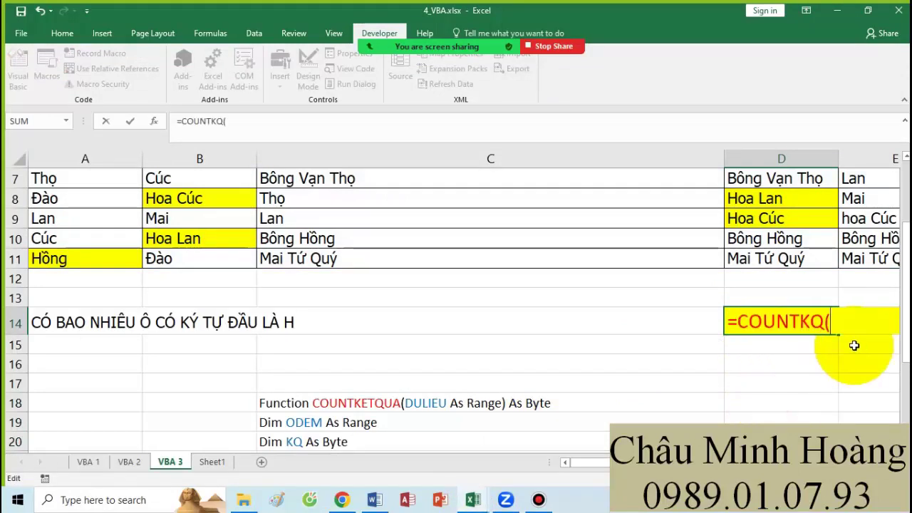
{"action": "scroll", "coordinate": [356, 296], "scroll_direction": "up", "scroll_amount": 2}
{"action": "left_click_drag", "start_coordinate": [86, 200], "coordinate": [702, 376]}
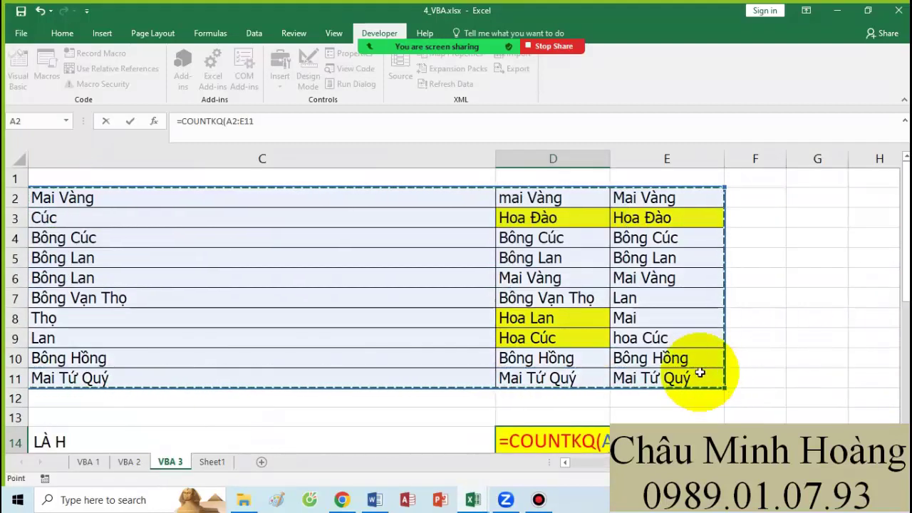
{"action": "key", "text": "Return"}
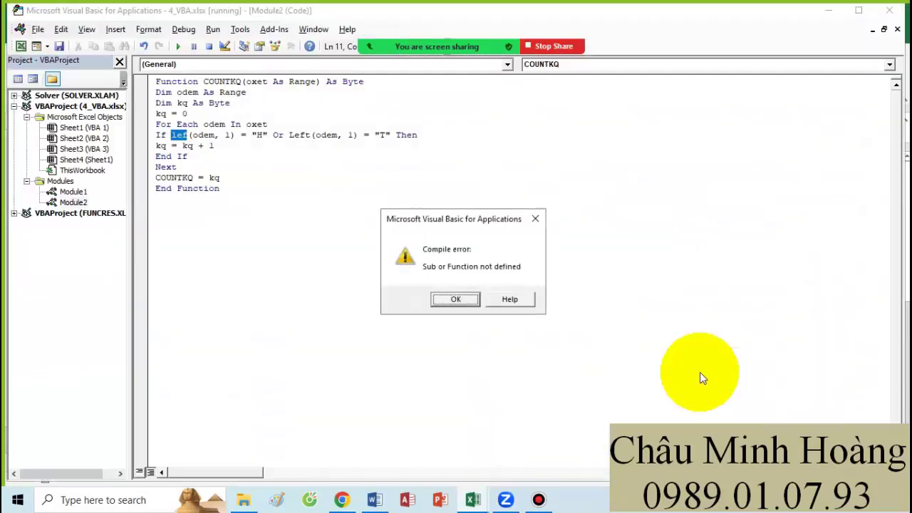
Correct lef to left in the If line of COUNTKQ, reset the VBA project and return to the worksheet in Excel
{"action": "left_click", "coordinate": [454, 299]}
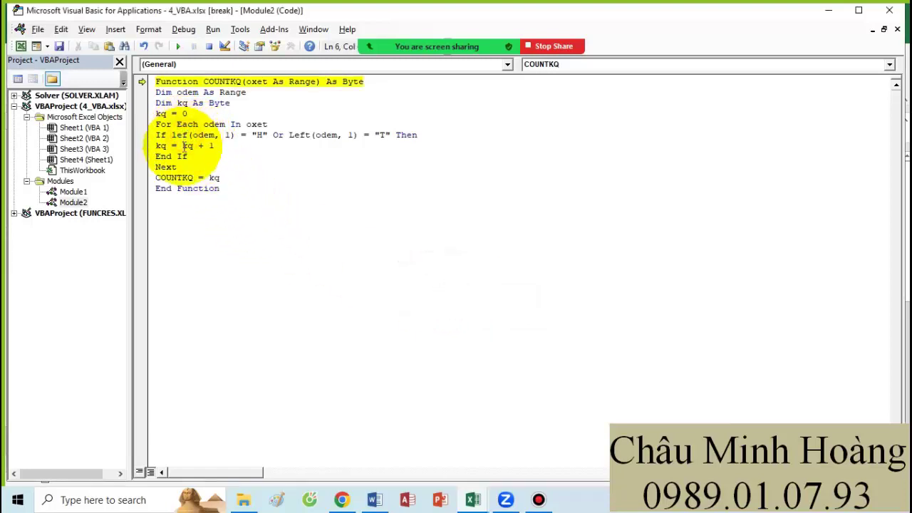
{"action": "type", "text": "t"}
{"action": "left_click", "coordinate": [210, 49]}
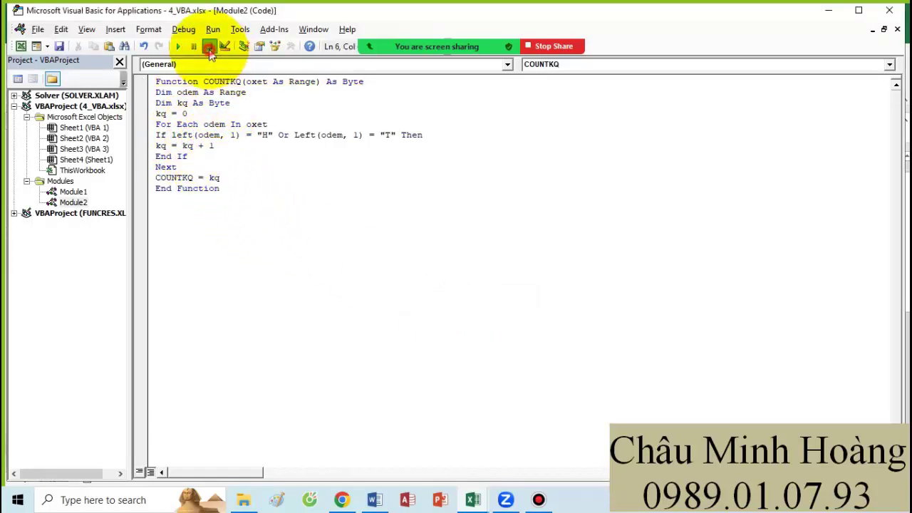
{"action": "mouse_move", "coordinate": [468, 502]}
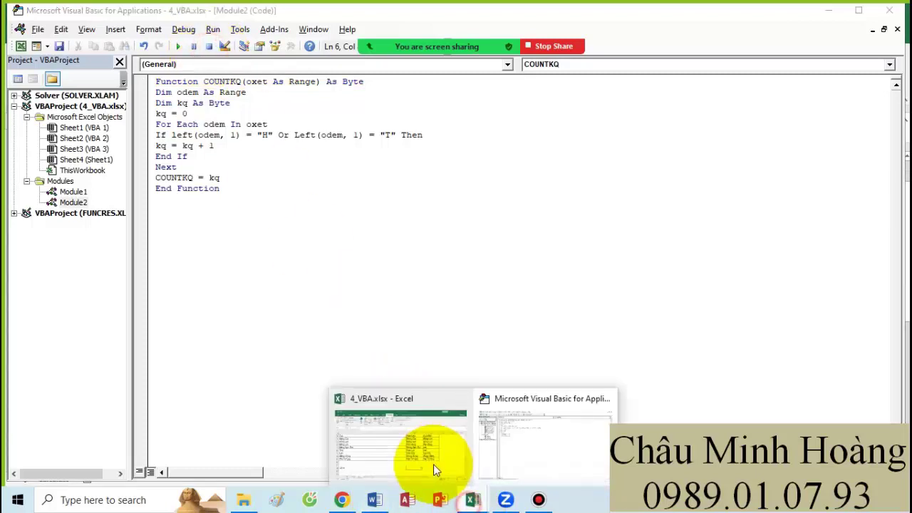
{"action": "left_click", "coordinate": [433, 463]}
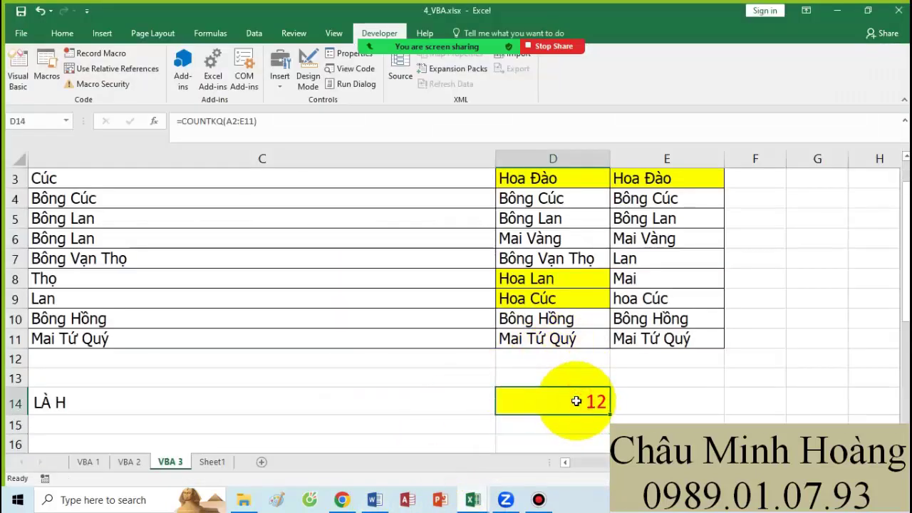
Check the count in D14 by selecting the yellow cells that start with H: A4, B3, B8, B10, A11, D3, E3, D8 and D9
{"action": "scroll", "coordinate": [578, 374], "scroll_direction": "down", "scroll_amount": 4}
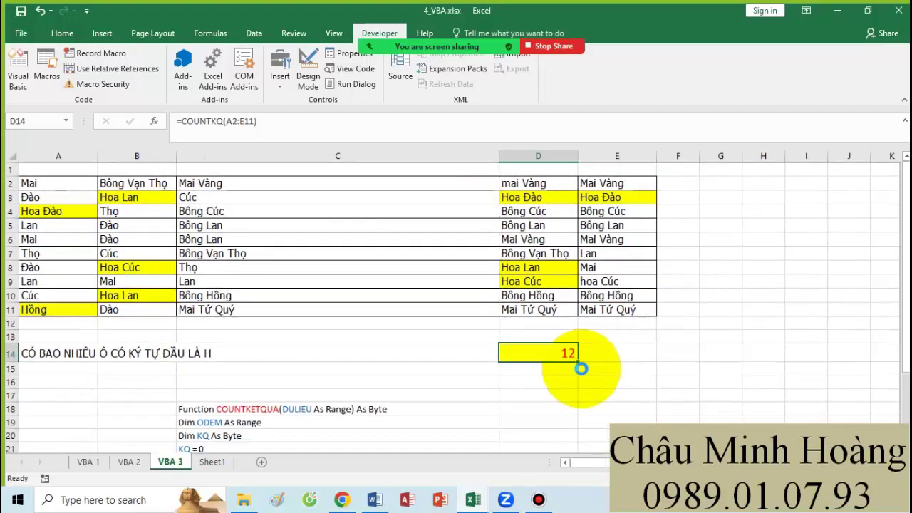
{"action": "left_click_drag", "start_coordinate": [525, 285], "coordinate": [29, 179]}
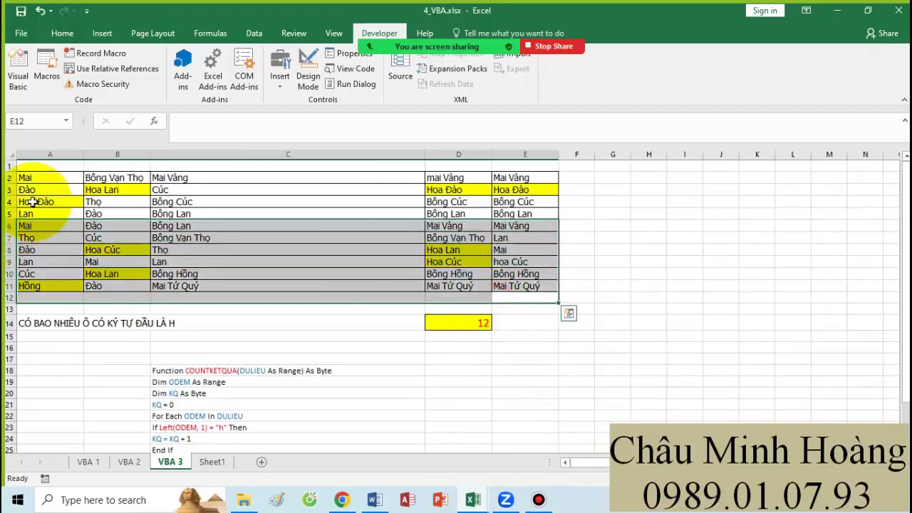
{"action": "left_click", "coordinate": [41, 202]}
{"action": "left_click", "coordinate": [102, 190], "text": "ctrl"}
{"action": "left_click", "coordinate": [101, 249], "text": "ctrl"}
{"action": "left_click", "coordinate": [102, 274], "text": "ctrl"}
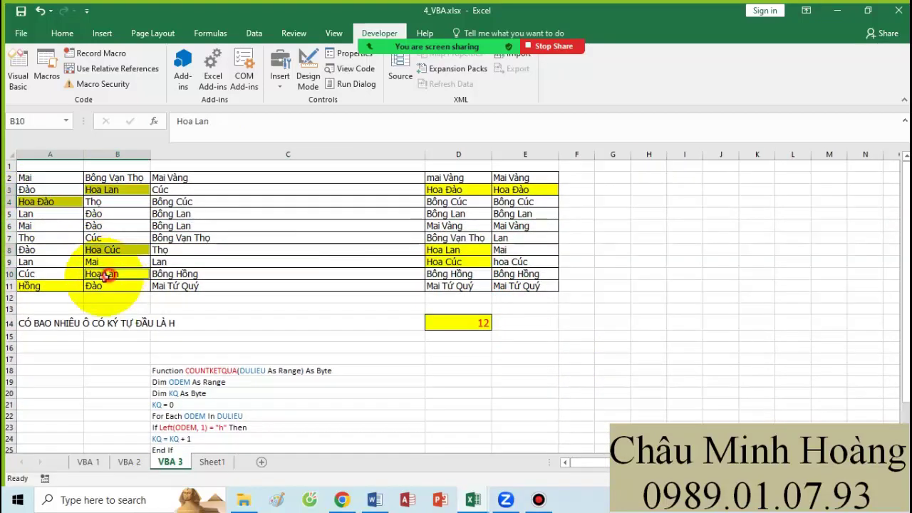
{"action": "left_click", "coordinate": [73, 288], "text": "ctrl"}
{"action": "left_click", "coordinate": [449, 189], "text": "ctrl"}
{"action": "left_click", "coordinate": [511, 190], "text": "ctrl"}
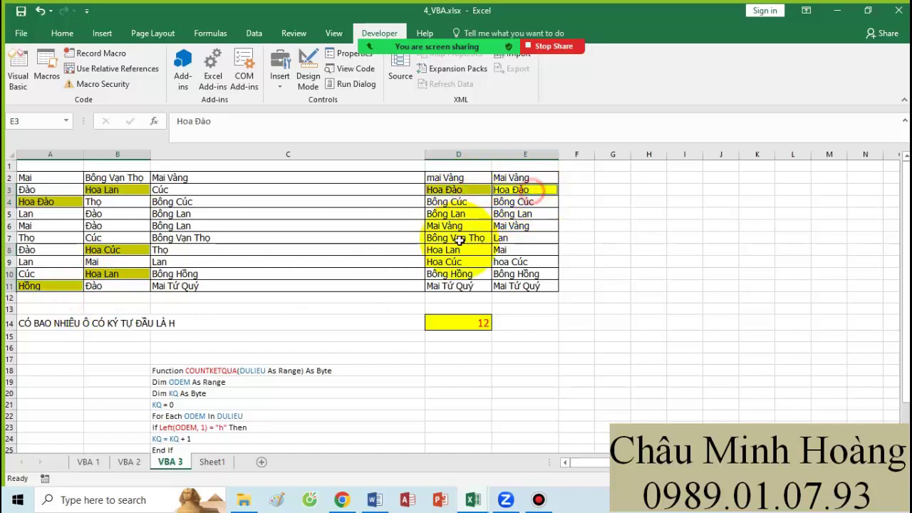
{"action": "left_click", "coordinate": [455, 251], "text": "ctrl"}
{"action": "left_click", "coordinate": [455, 263], "text": "ctrl"}
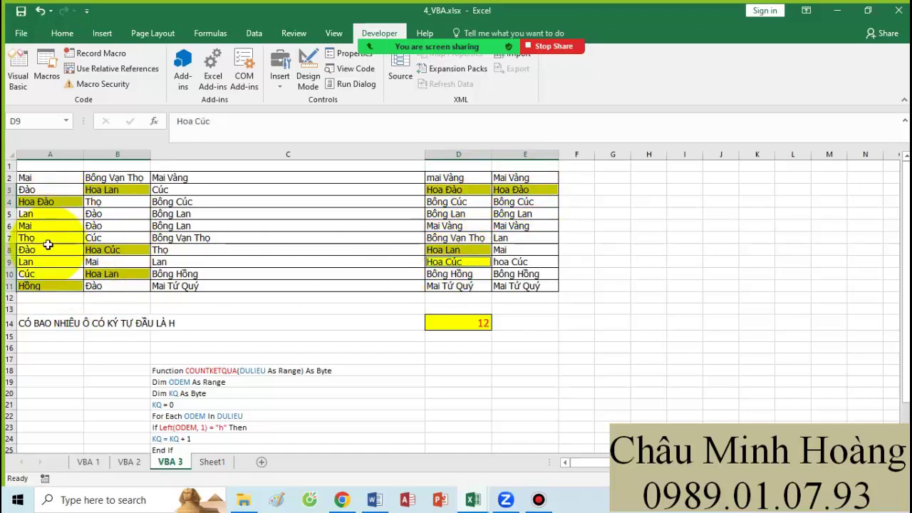
Review the COUNTKQ code in the Visual Basic editor and check cells B4, C8 and E9 against its condition on the worksheet
{"action": "left_click", "coordinate": [472, 497]}
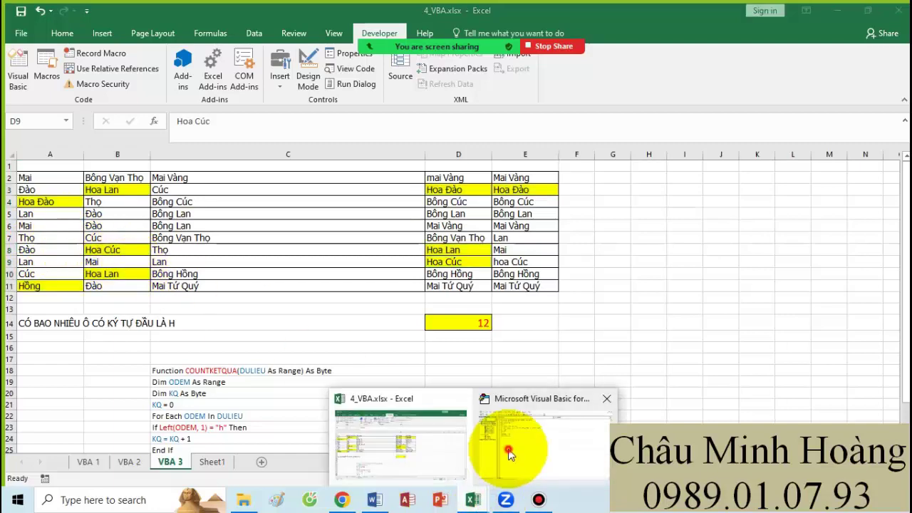
{"action": "left_click", "coordinate": [510, 454]}
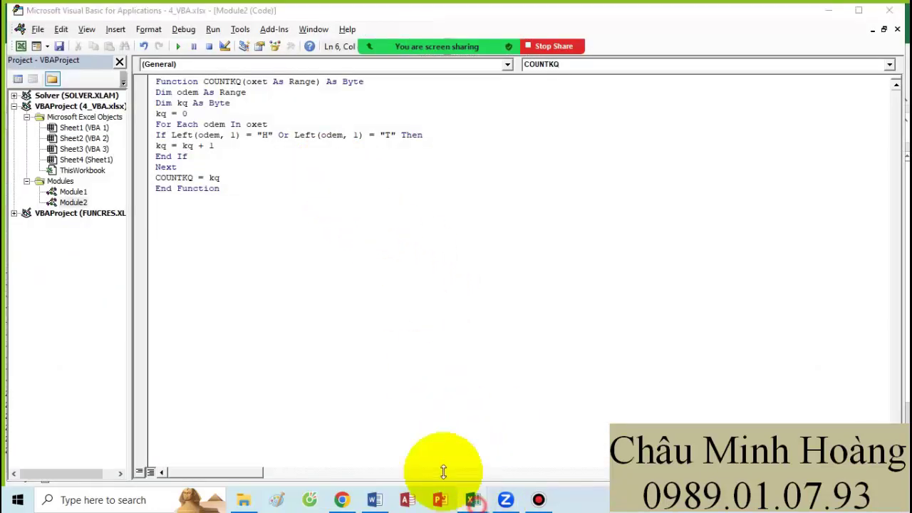
{"action": "left_click", "coordinate": [410, 449]}
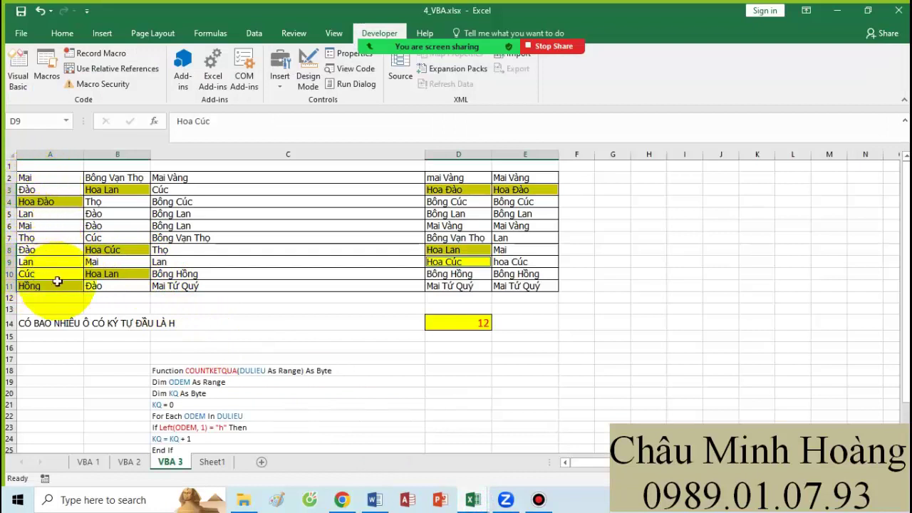
{"action": "left_click", "coordinate": [100, 202]}
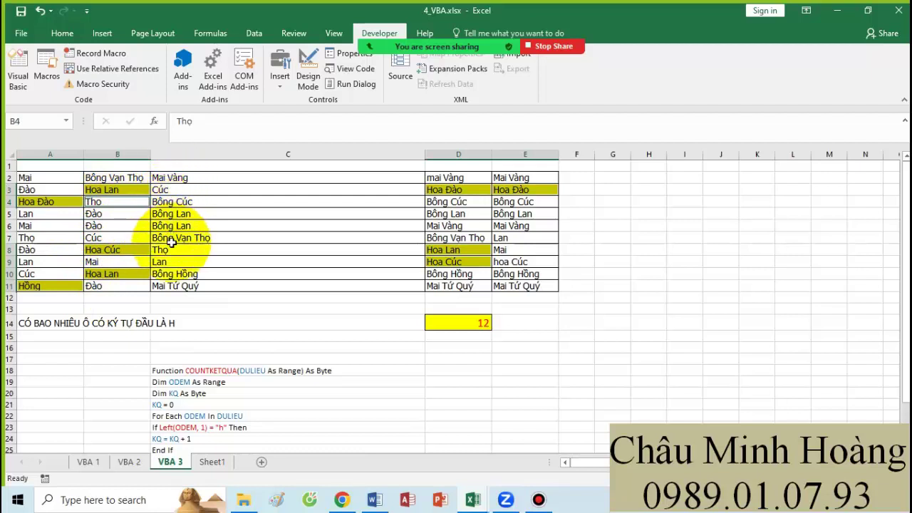
{"action": "left_click", "coordinate": [165, 249]}
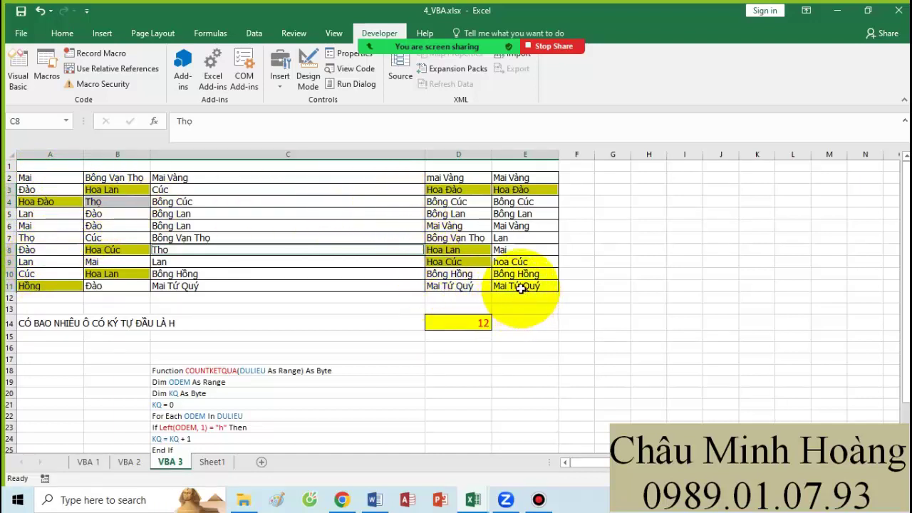
{"action": "left_click", "coordinate": [508, 262]}
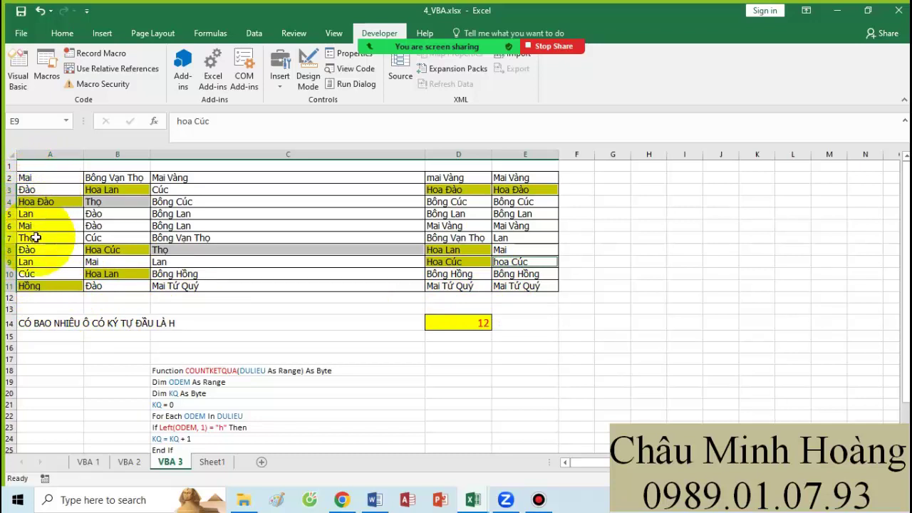
{"action": "left_click", "coordinate": [134, 309]}
Recount the cells starting with H or T by selecting A4, A7, A11, B10, B8, B4, B3, C8, D3, D8, D9 and E3 together
{"action": "left_click", "coordinate": [45, 201]}
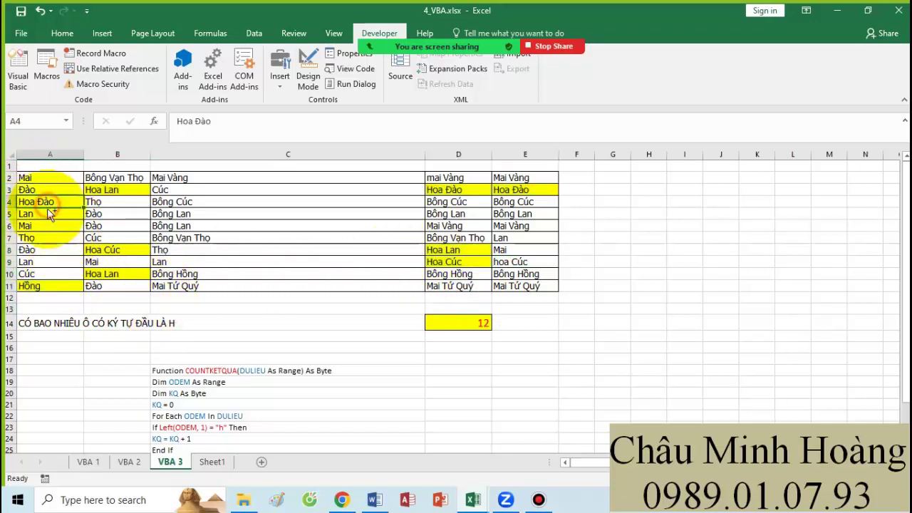
{"action": "left_click", "coordinate": [39, 235], "text": "ctrl"}
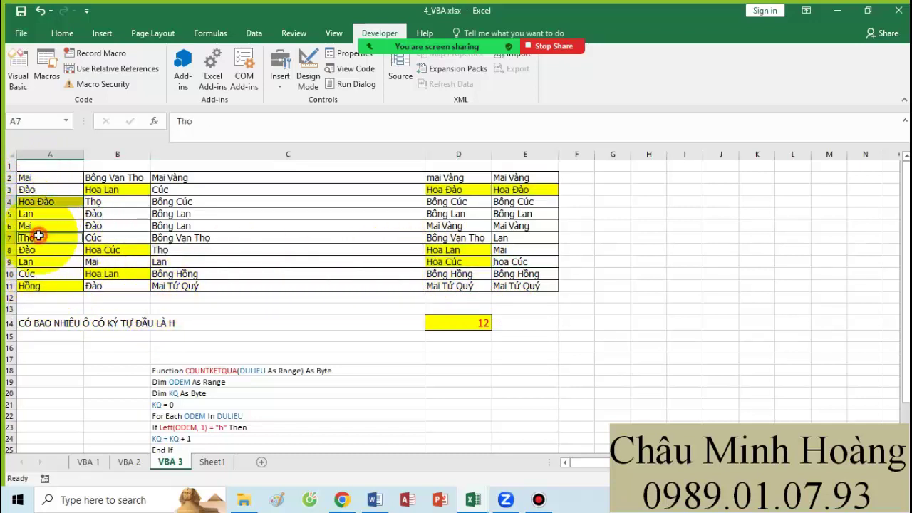
{"action": "left_click", "coordinate": [36, 285], "text": "ctrl"}
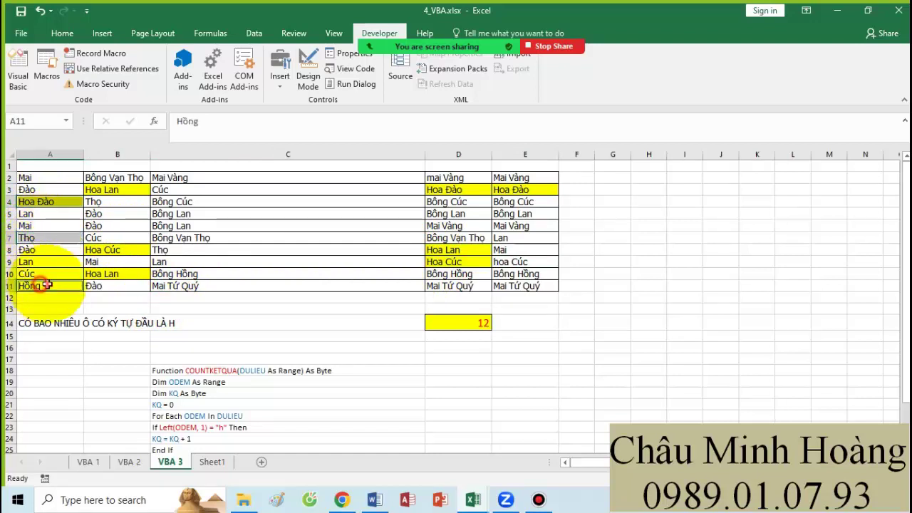
{"action": "left_click", "coordinate": [99, 273], "text": "ctrl"}
{"action": "left_click", "coordinate": [107, 249], "text": "ctrl"}
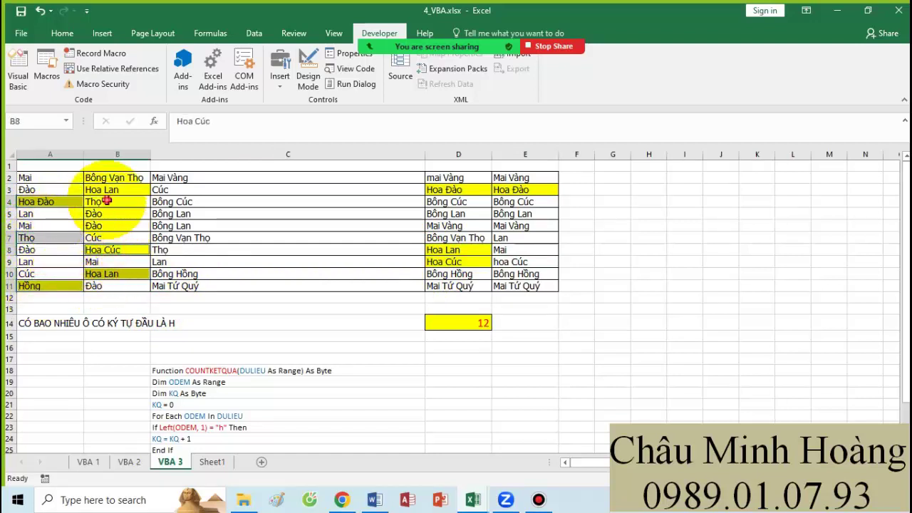
{"action": "left_click", "coordinate": [100, 202], "text": "ctrl"}
{"action": "left_click", "coordinate": [107, 189], "text": "ctrl"}
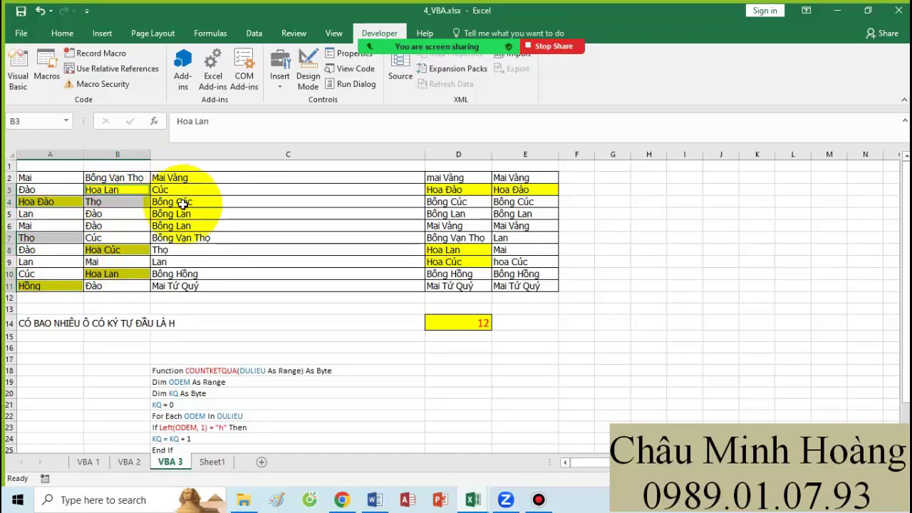
{"action": "left_click", "coordinate": [175, 250]}
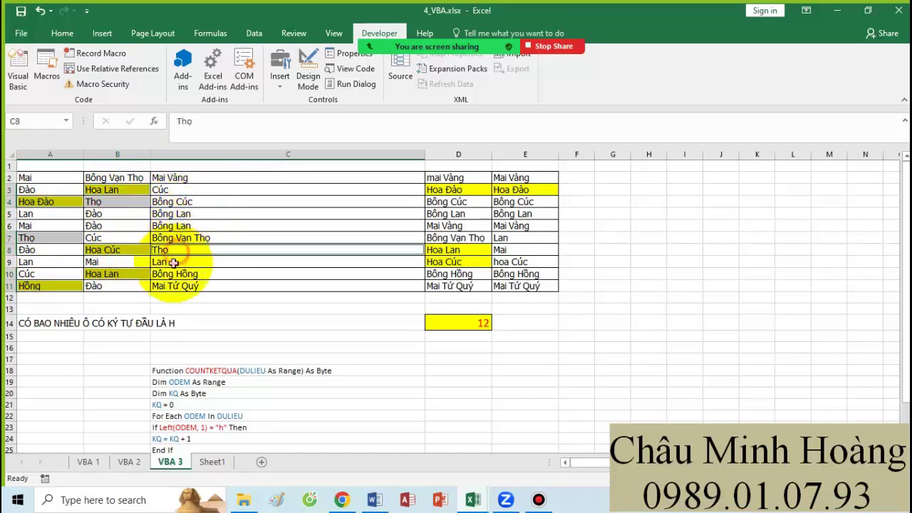
{"action": "left_click_drag", "start_coordinate": [445, 189], "coordinate": [453, 219]}
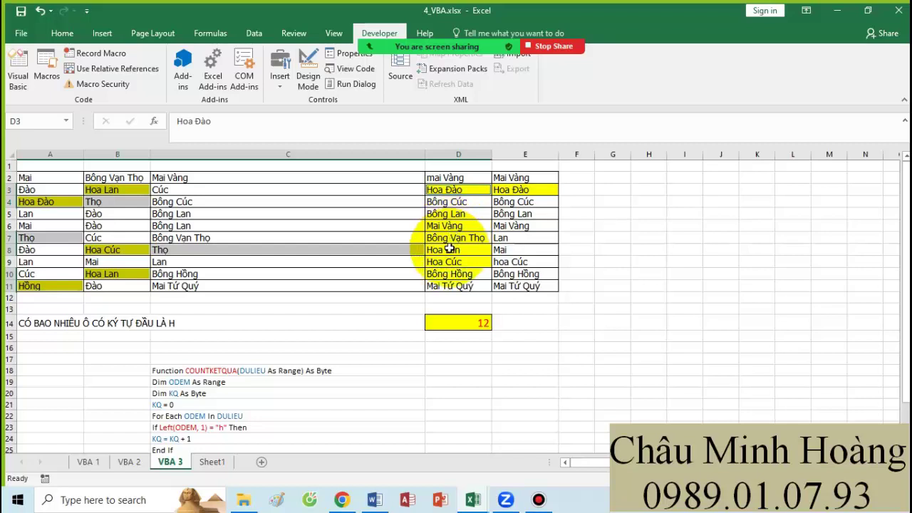
{"action": "left_click", "coordinate": [449, 249]}
{"action": "left_click", "coordinate": [446, 263]}
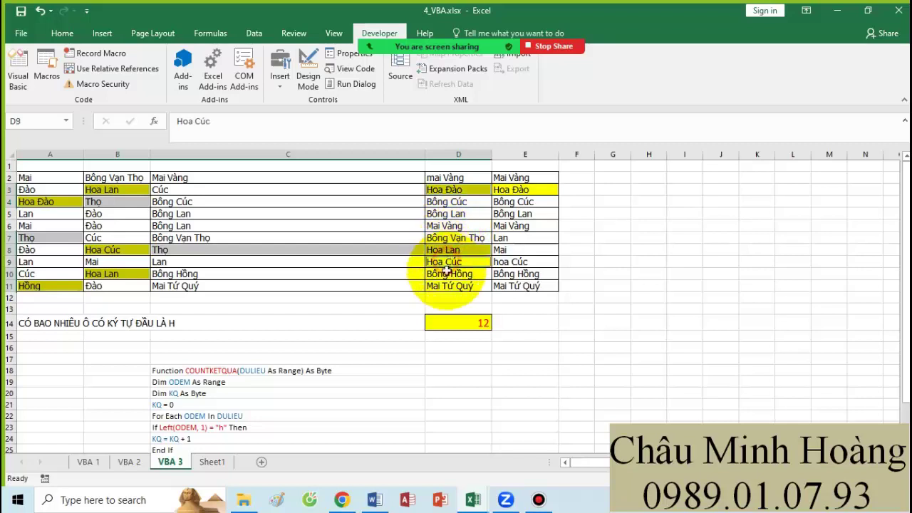
{"action": "left_click", "coordinate": [520, 190]}
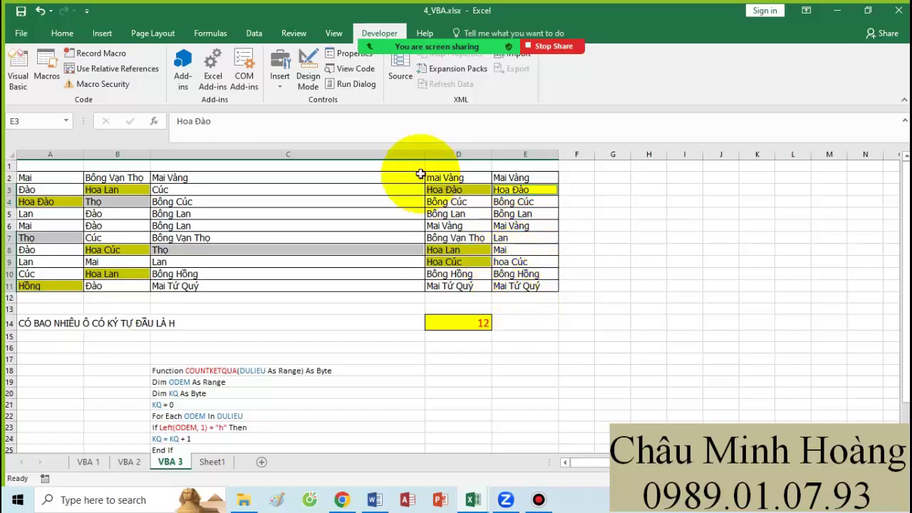
Change cell E3 to hoa Đào with a lowercase h and check the COUNTKQ formula cell D14
{"action": "double_click", "coordinate": [496, 190]}
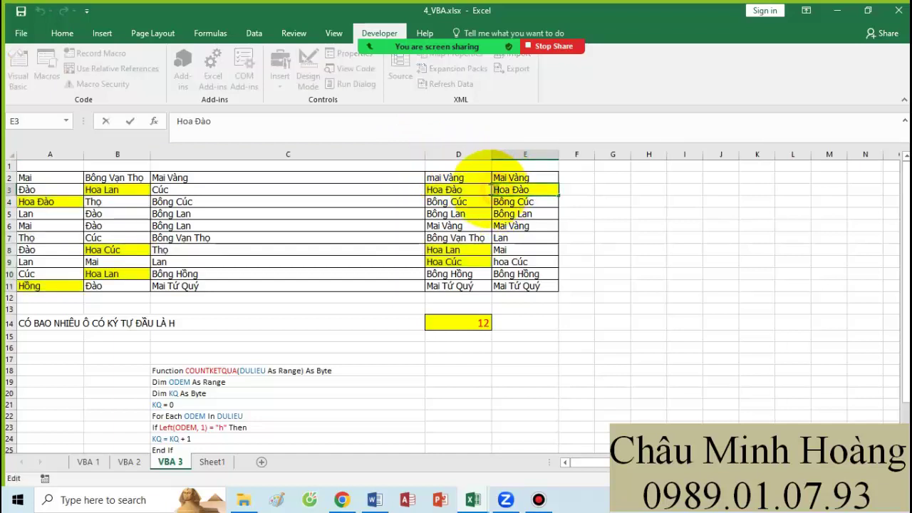
{"action": "left_click_drag", "start_coordinate": [497, 189], "coordinate": [492, 189]}
{"action": "type", "text": "h"}
{"action": "left_click", "coordinate": [534, 307]}
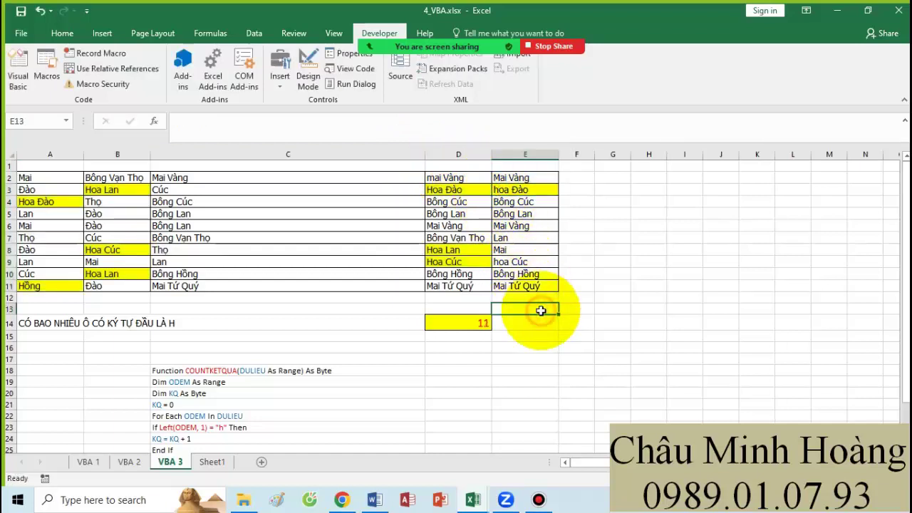
{"action": "left_click", "coordinate": [482, 324]}
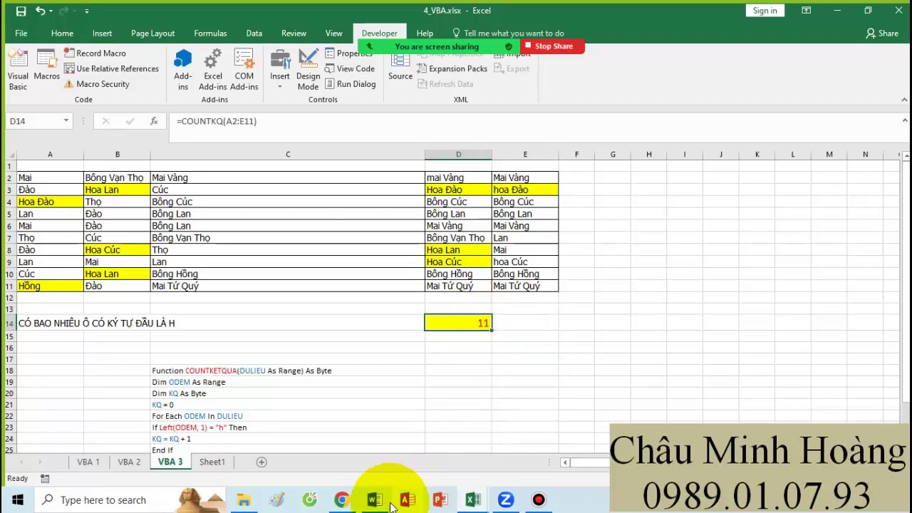
Copy the whole COUNTKQ function from Module2 and paste it into the Word document after a page break following the last End Function
{"action": "mouse_move", "coordinate": [472, 498]}
{"action": "left_click", "coordinate": [513, 458]}
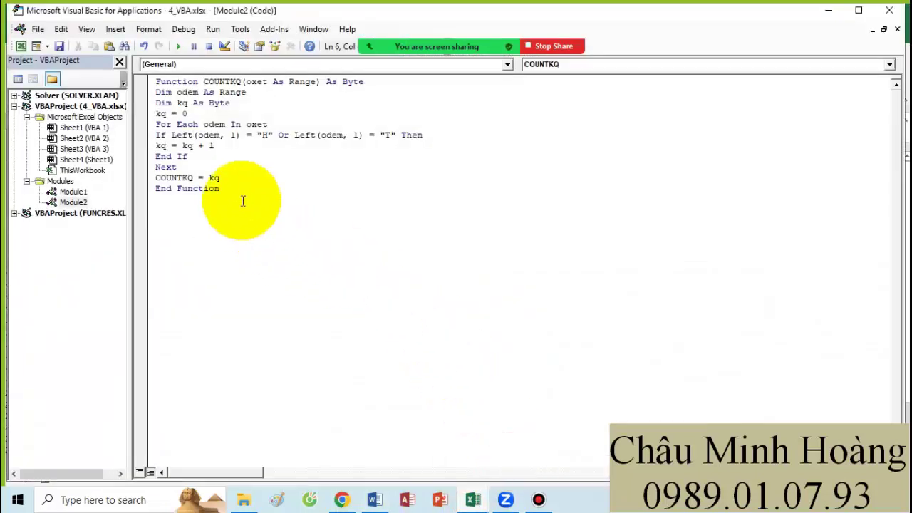
{"action": "left_click_drag", "start_coordinate": [240, 199], "coordinate": [151, 89]}
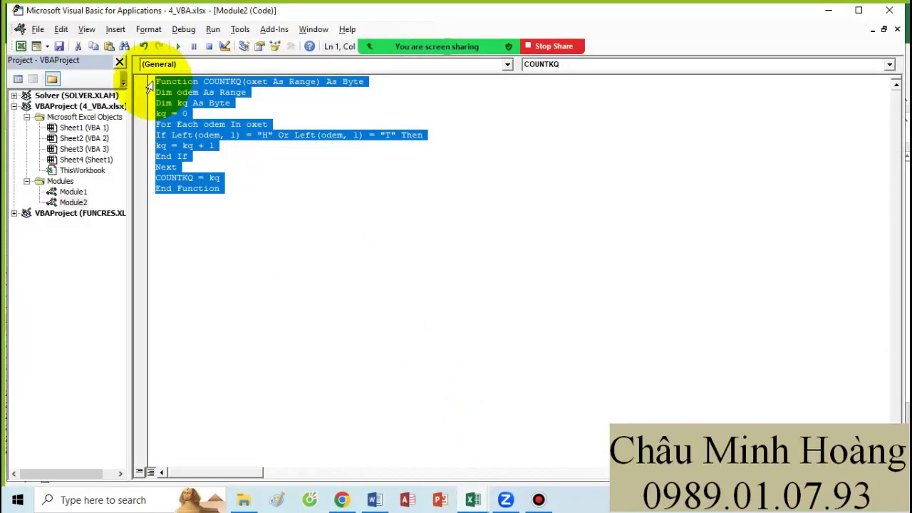
{"action": "left_click", "coordinate": [374, 499]}
{"action": "scroll", "coordinate": [330, 410], "scroll_direction": "down", "scroll_amount": 2}
{"action": "left_click", "coordinate": [309, 310]}
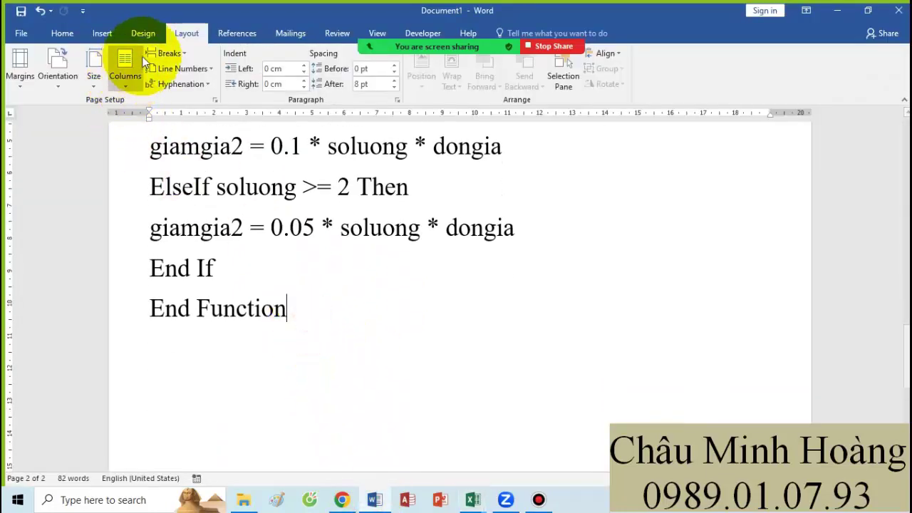
{"action": "left_click", "coordinate": [169, 52]}
{"action": "left_click", "coordinate": [199, 87]}
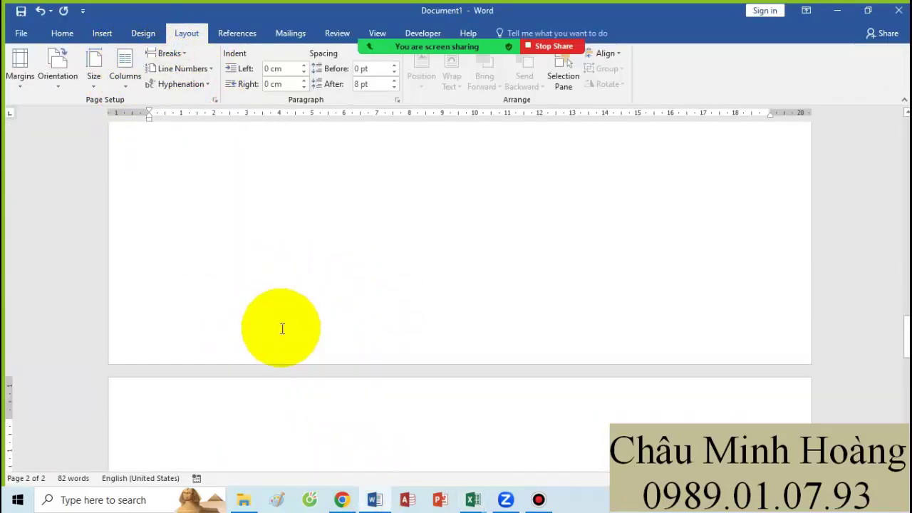
{"action": "key", "text": "ctrl+v"}
{"action": "scroll", "coordinate": [325, 326], "scroll_direction": "up", "scroll_amount": 4}
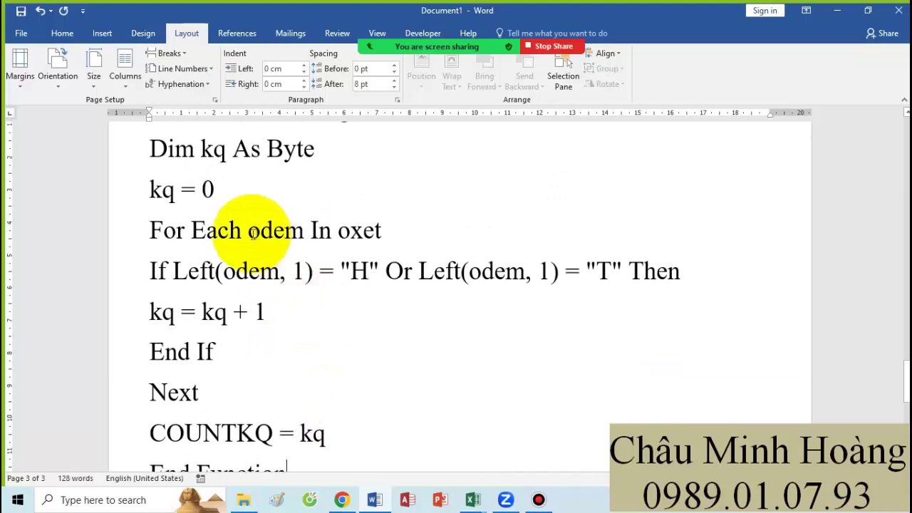
Set the pasted lines from Dim odem As Range to End Function to 0 pt spacing after and single line spacing
{"action": "left_click_drag", "start_coordinate": [151, 148], "coordinate": [229, 308]}
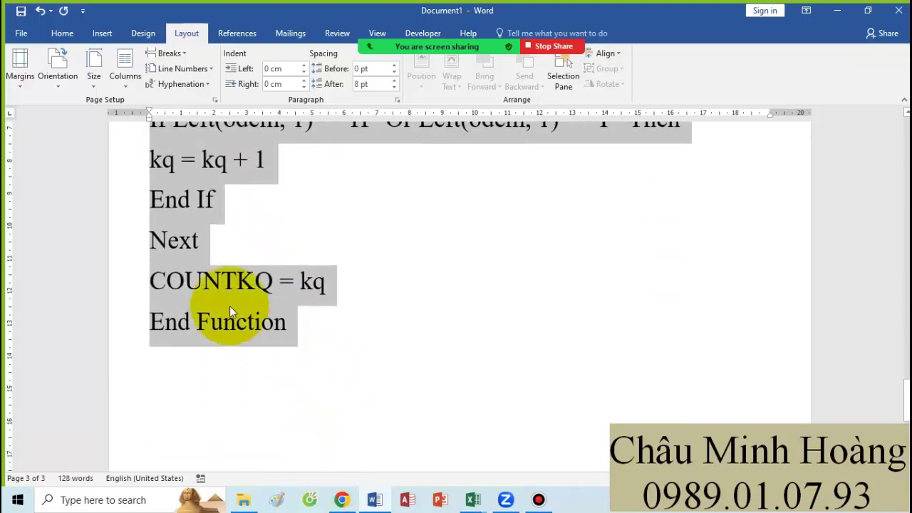
{"action": "right_click", "coordinate": [227, 303]}
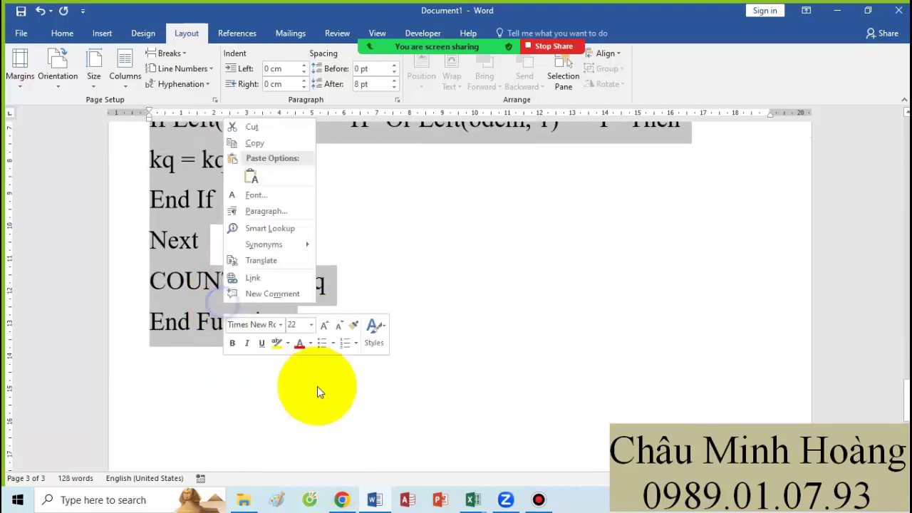
{"action": "left_click", "coordinate": [260, 212]}
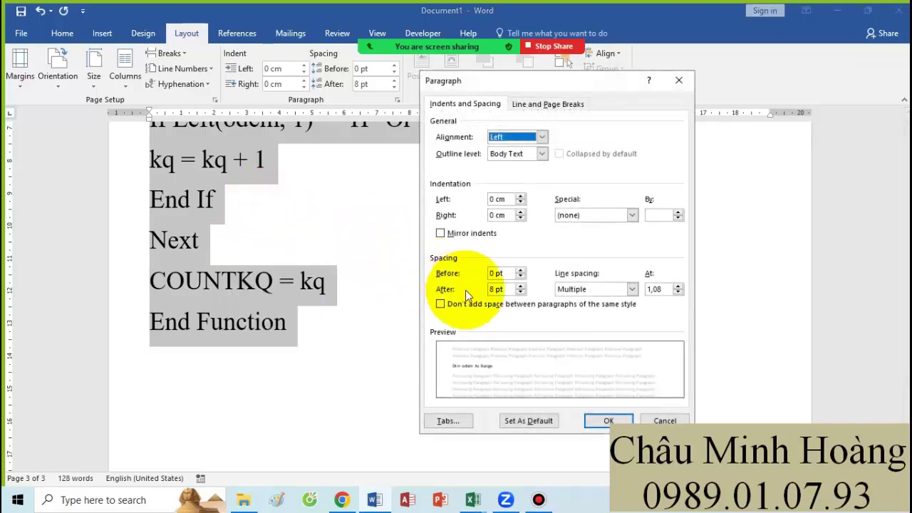
{"action": "left_click", "coordinate": [523, 290]}
{"action": "left_click", "coordinate": [522, 292]}
{"action": "left_click", "coordinate": [598, 289]}
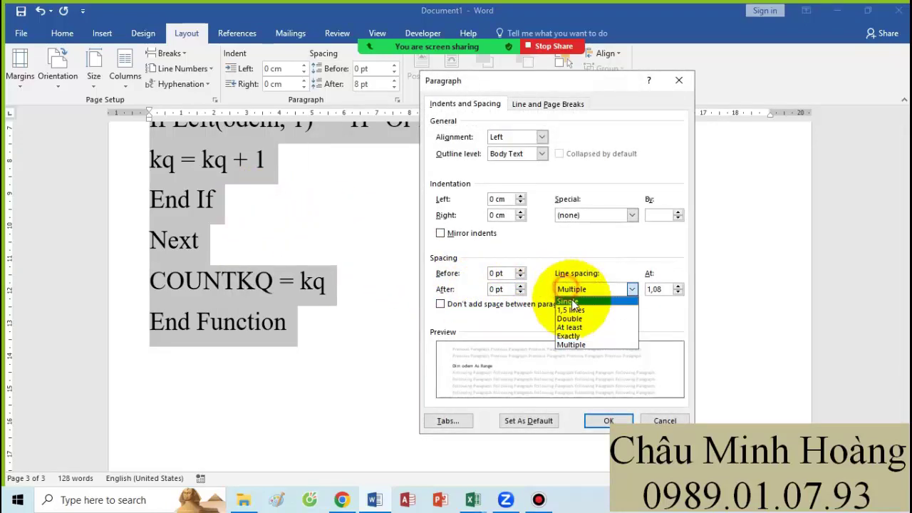
{"action": "left_click", "coordinate": [573, 300]}
{"action": "left_click", "coordinate": [607, 421]}
{"action": "scroll", "coordinate": [427, 359], "scroll_direction": "up", "scroll_amount": 3}
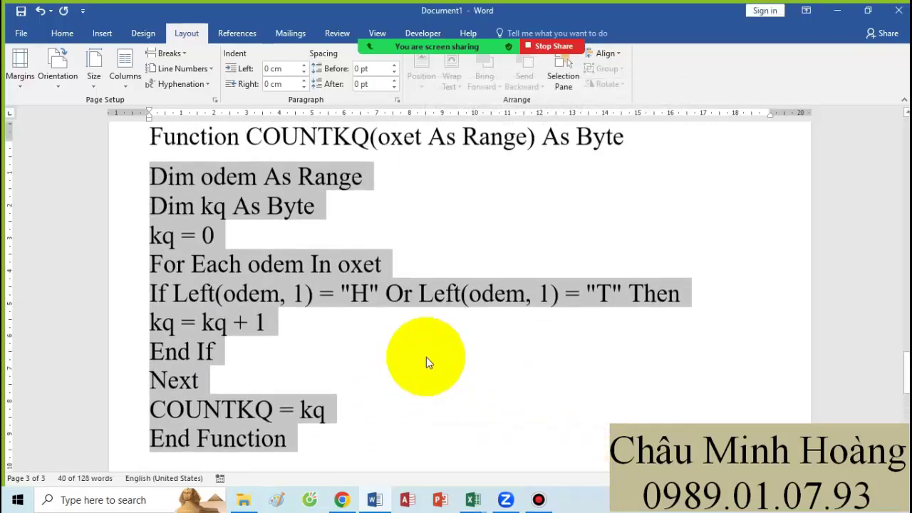
Apply 0 pt spacing after and single line spacing to the entire COUNTKQ function, including its Function header line
{"action": "left_click_drag", "start_coordinate": [150, 157], "coordinate": [301, 488]}
{"action": "right_click", "coordinate": [264, 431]}
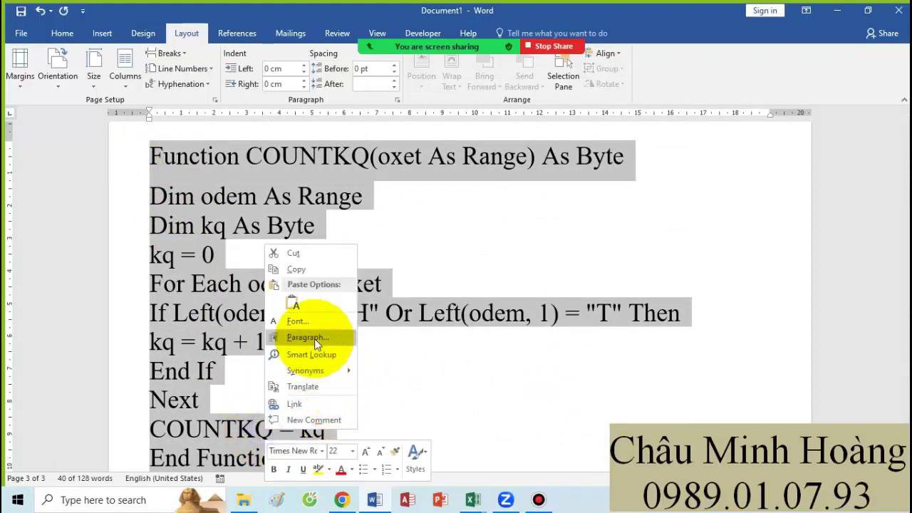
{"action": "left_click", "coordinate": [314, 339]}
{"action": "left_click", "coordinate": [519, 290]}
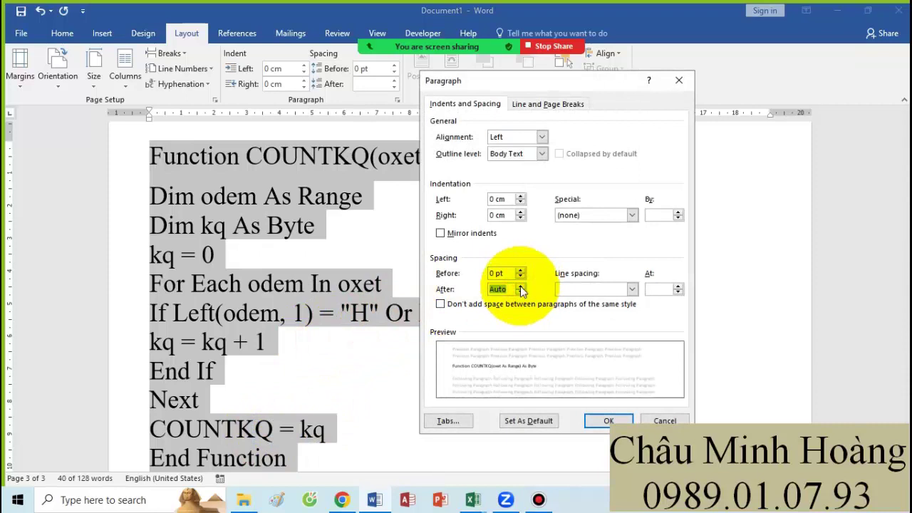
{"action": "left_click", "coordinate": [602, 289]}
{"action": "left_click", "coordinate": [573, 301]}
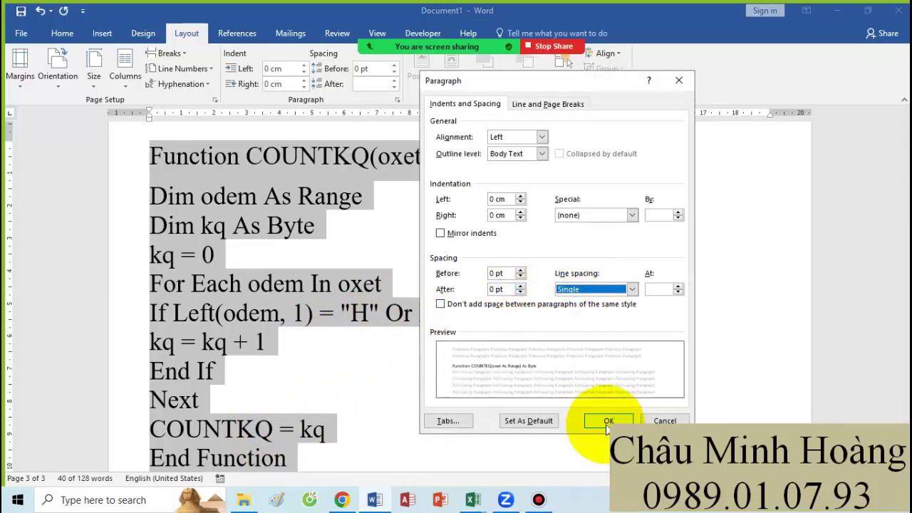
{"action": "left_click", "coordinate": [606, 420]}
{"action": "scroll", "coordinate": [427, 380], "scroll_direction": "down", "scroll_amount": 2}
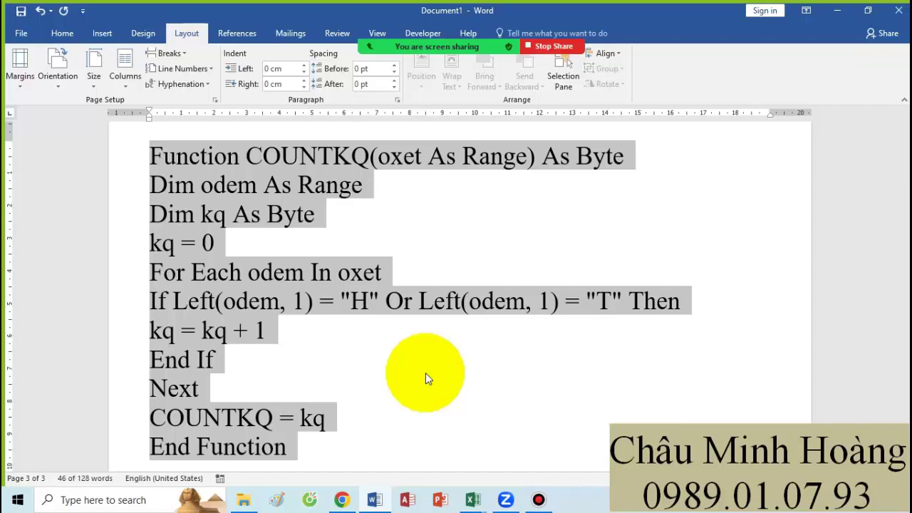
{"action": "left_click", "coordinate": [360, 440]}
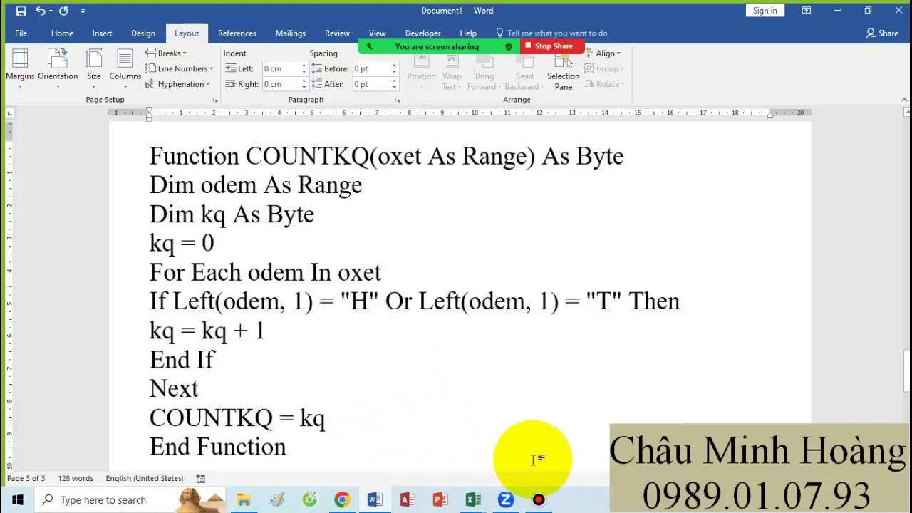